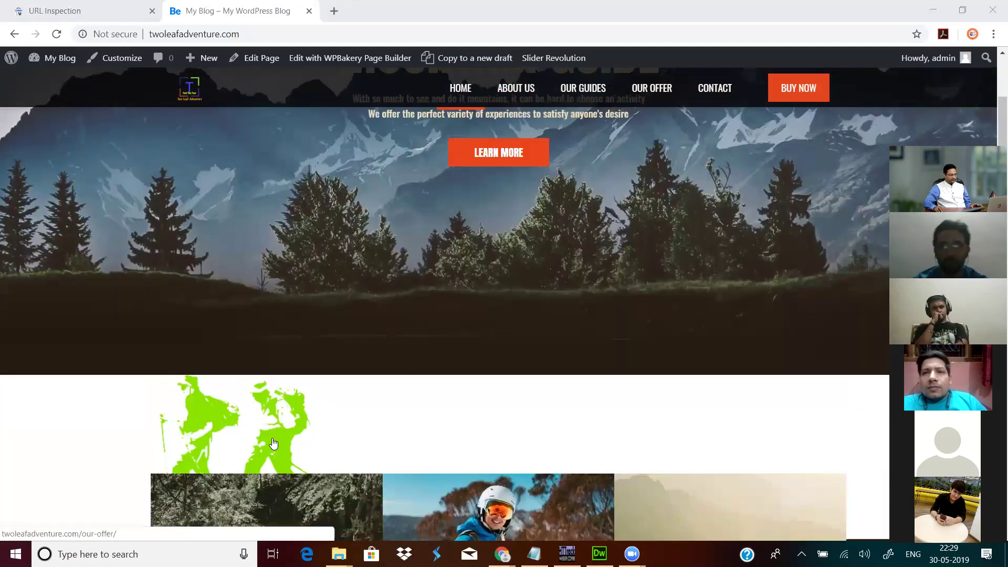
Step: Open the site's WordPress admin dashboard from the My Blog menu
scroll(264, 415, down, 4)
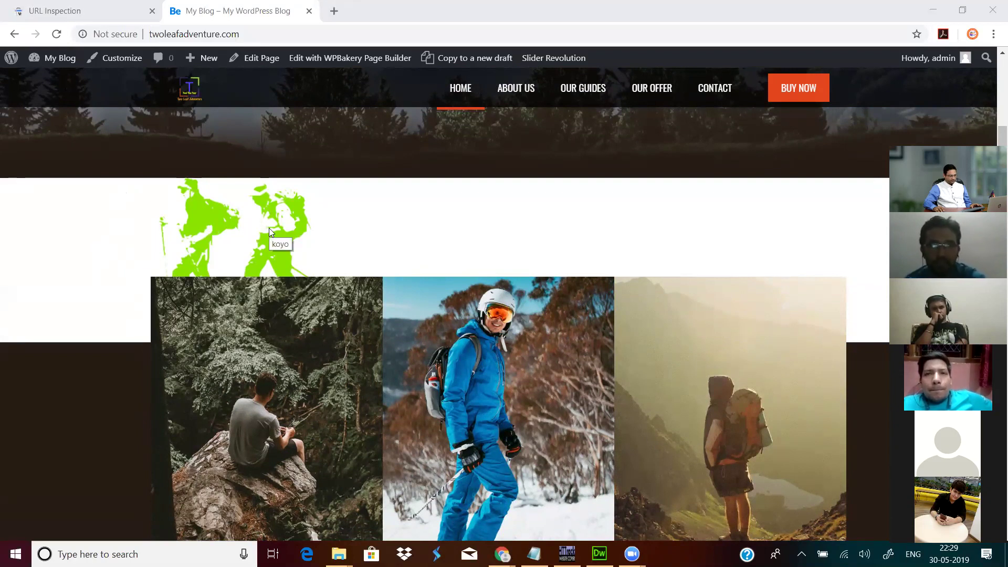
scroll(269, 228, down, 1)
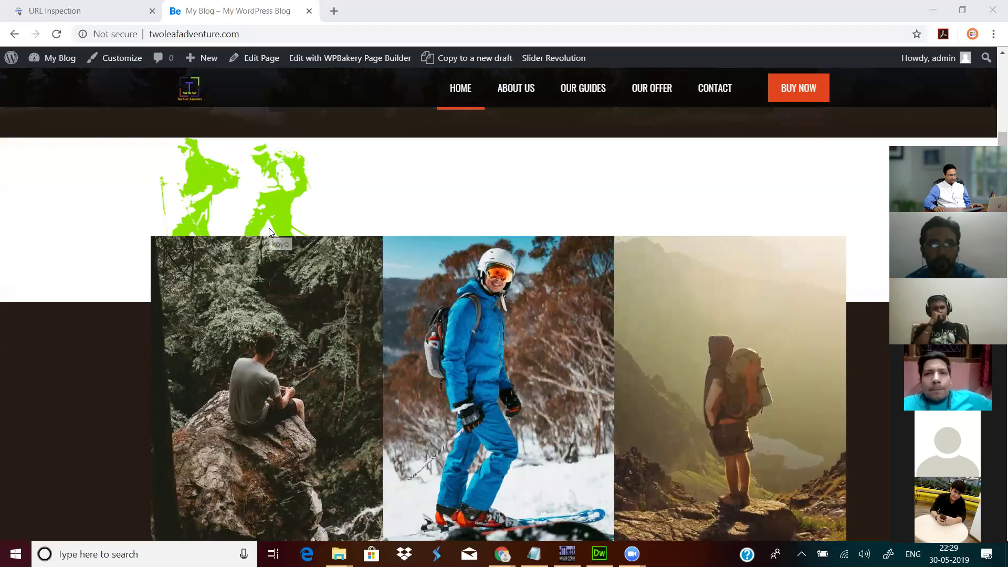
scroll(265, 231, up, 1)
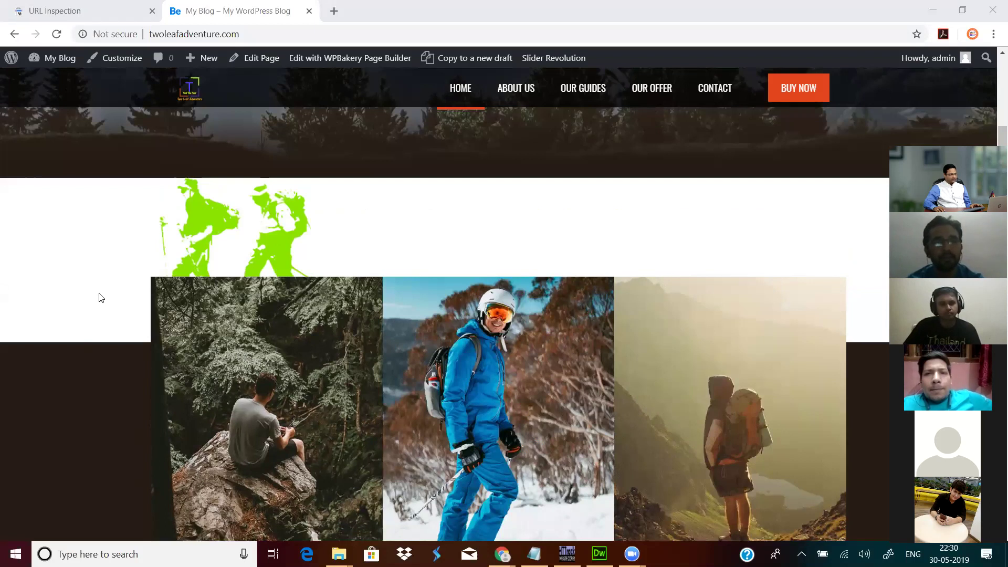
mouse_move(52, 59)
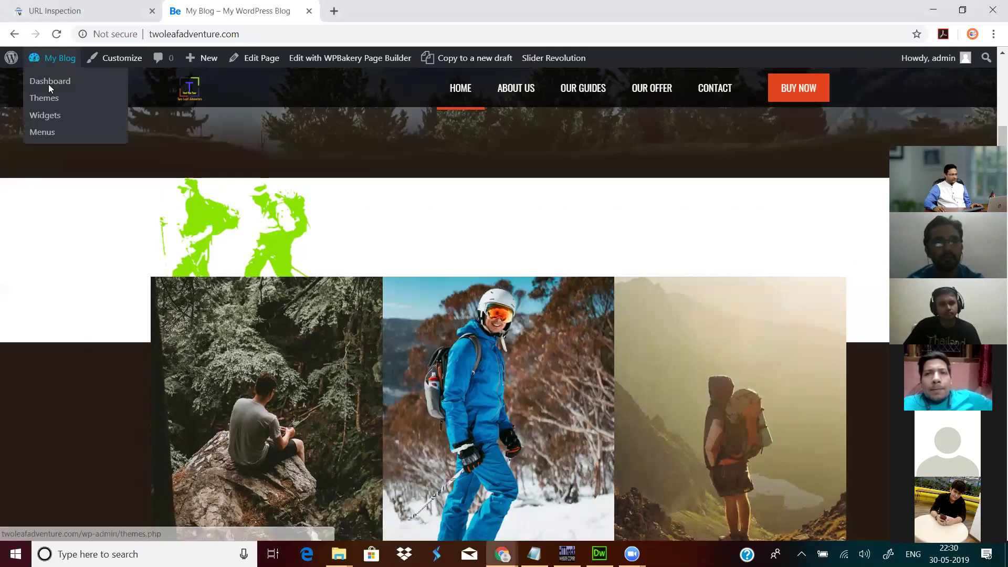
click(48, 82)
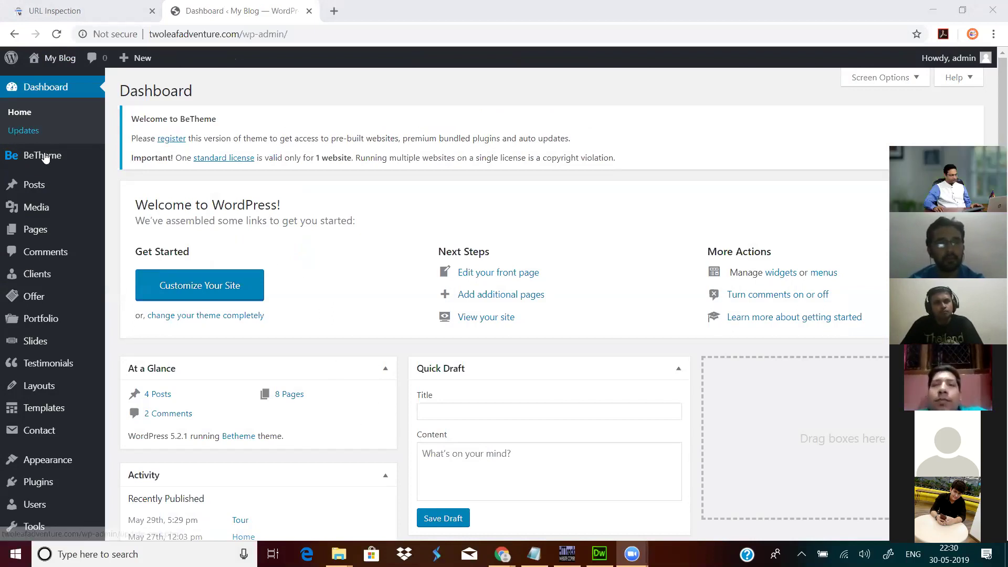
Step: Show the list of all 10 site pages, including ABOUT US, CONTACT and Home
mouse_move(76, 320)
scroll(76, 322, down, 1)
scroll(76, 321, down, 2)
mouse_move(58, 236)
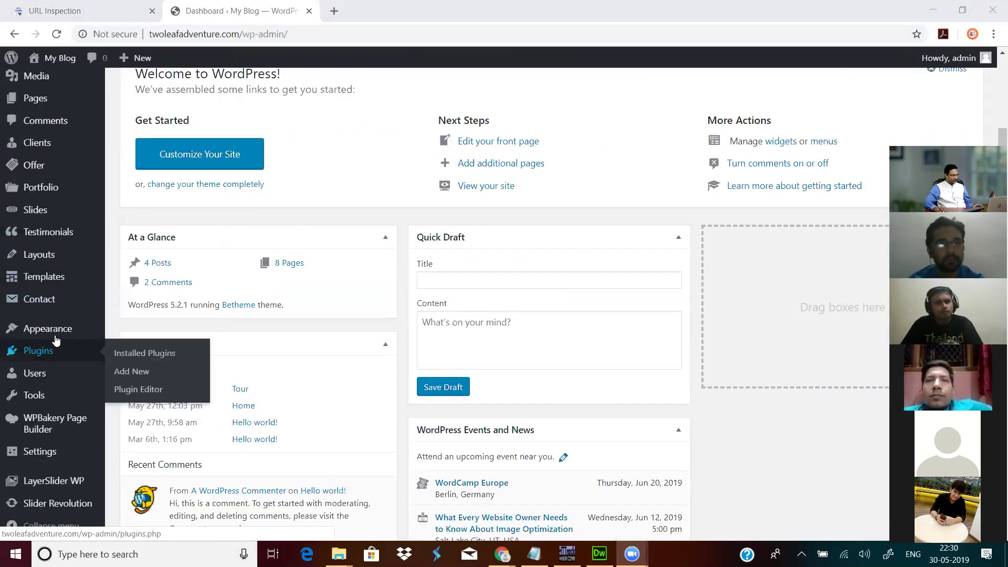
scroll(45, 226, up, 3)
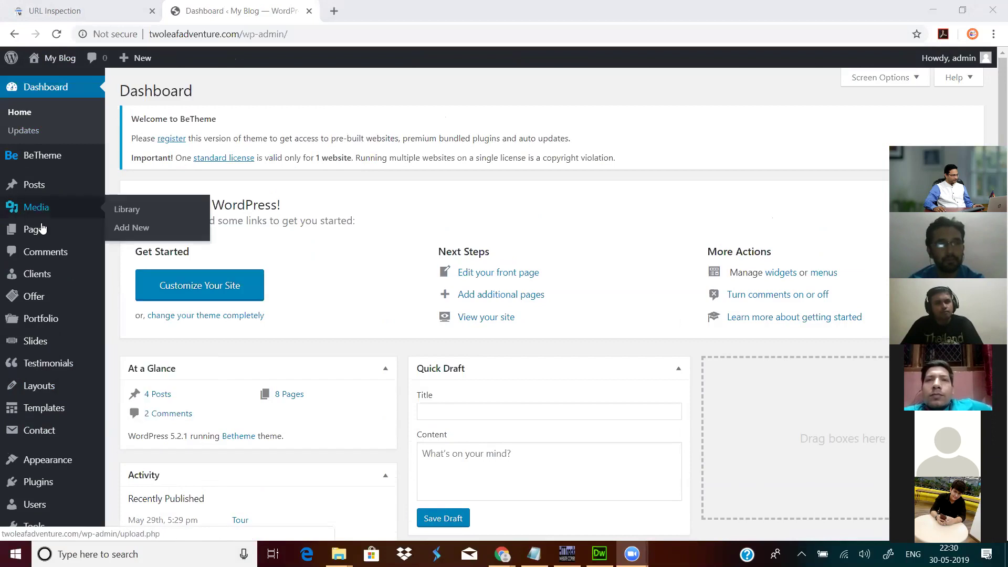
click(135, 232)
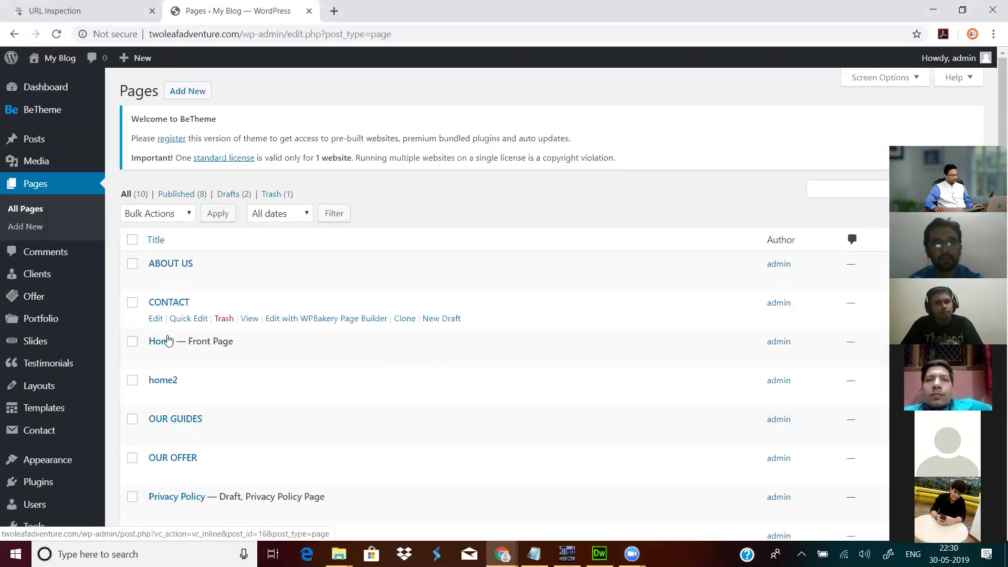
Step: Open the Home page in the WPBakery editor and scroll to its MOUNTAINTRIPS / SKIINGLESSONS / NORDICWALKING section
click(156, 358)
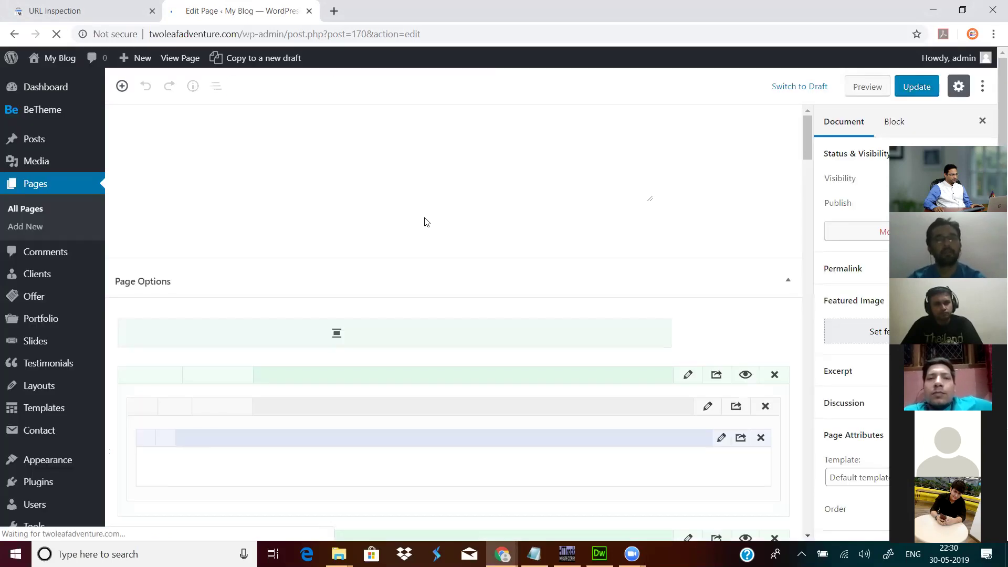
scroll(442, 258, down, 7)
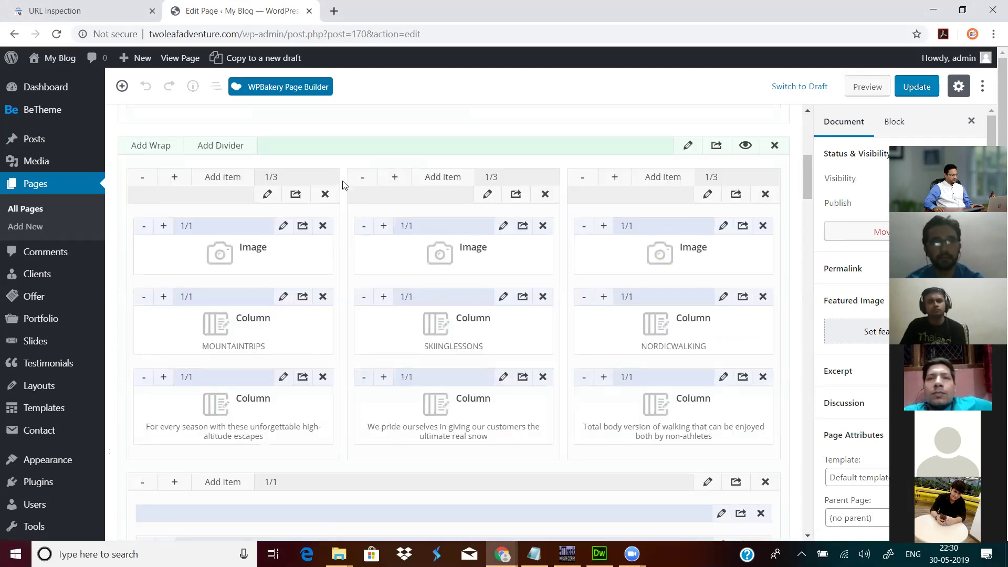
scroll(345, 225, down, 3)
scroll(333, 327, down, 2)
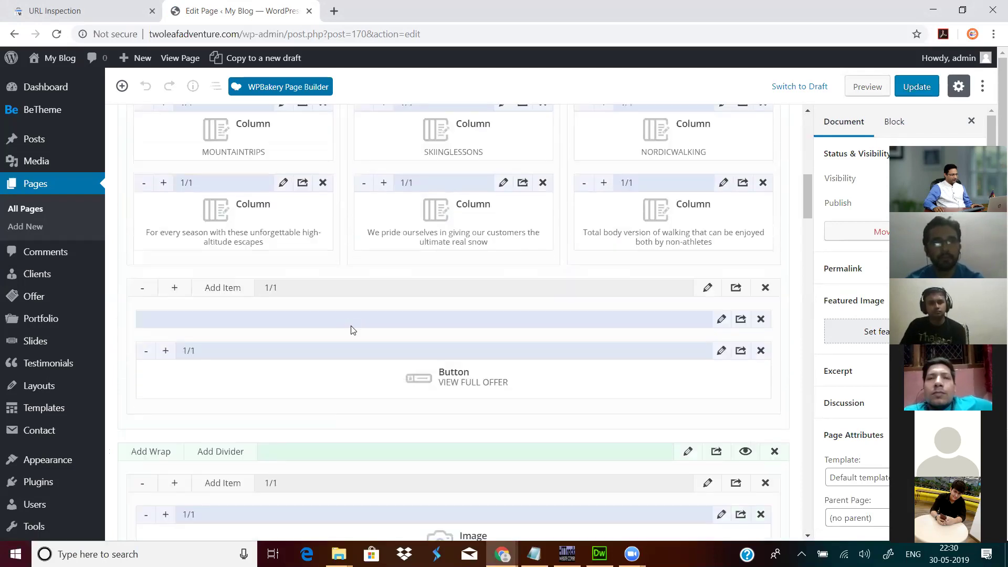
scroll(310, 347, down, 1)
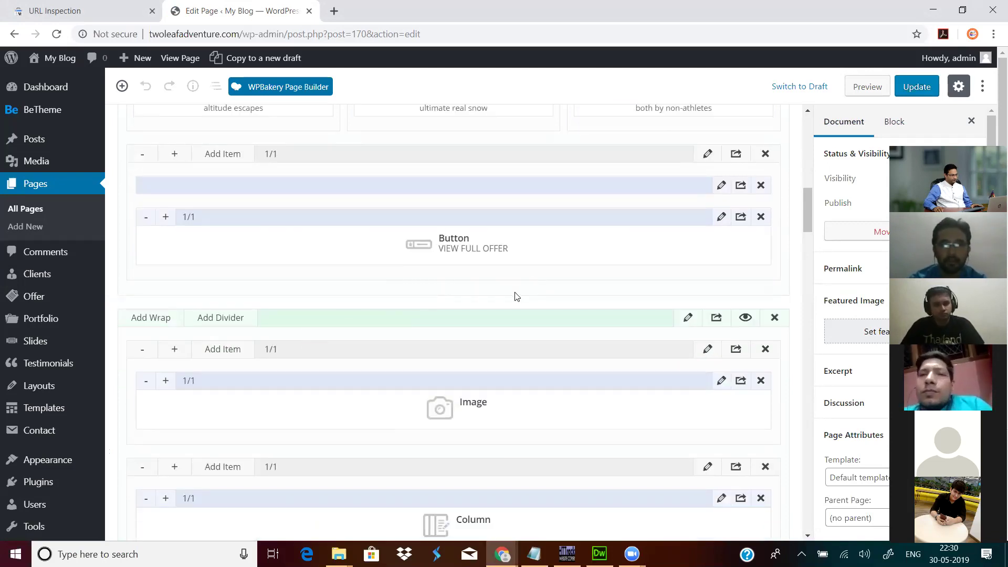
scroll(435, 295, up, 1)
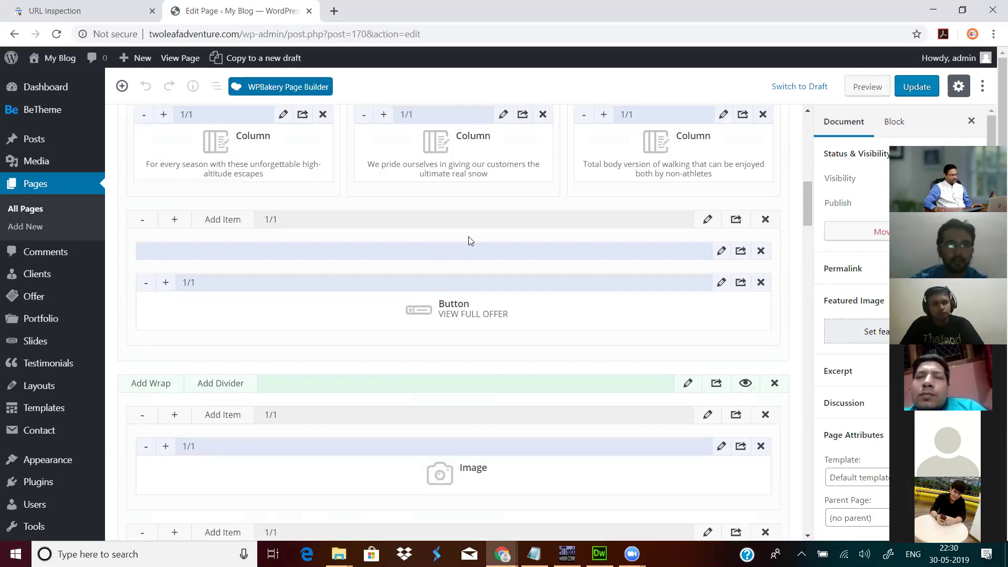
scroll(470, 241, up, 1)
scroll(469, 254, up, 2)
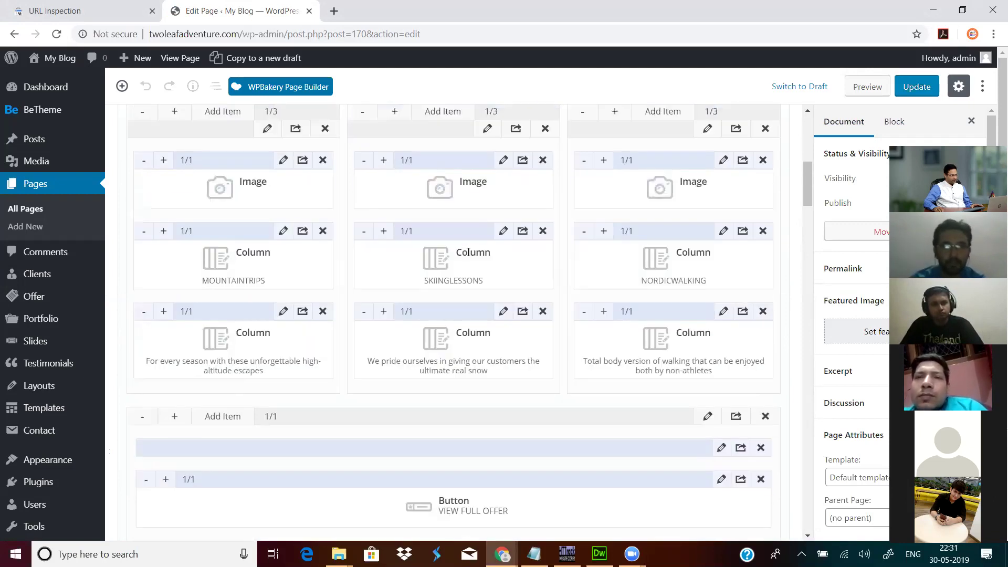
scroll(468, 253, up, 1)
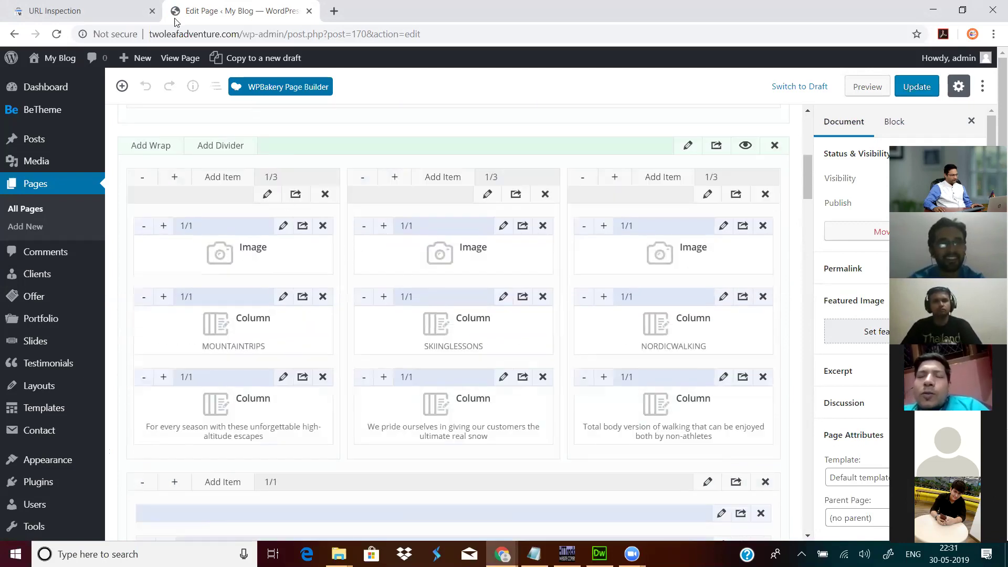
scroll(426, 400, down, 2)
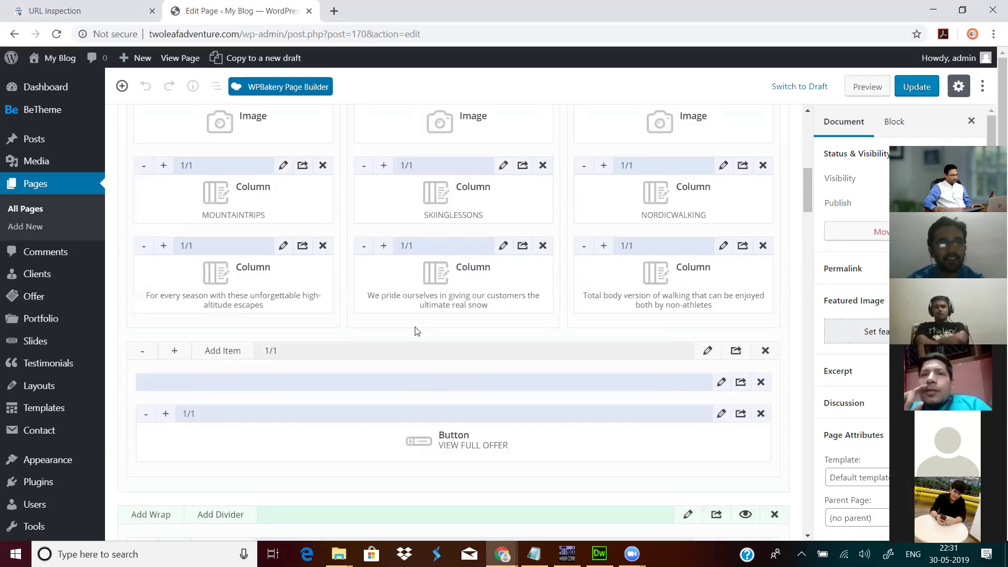
scroll(417, 329, up, 2)
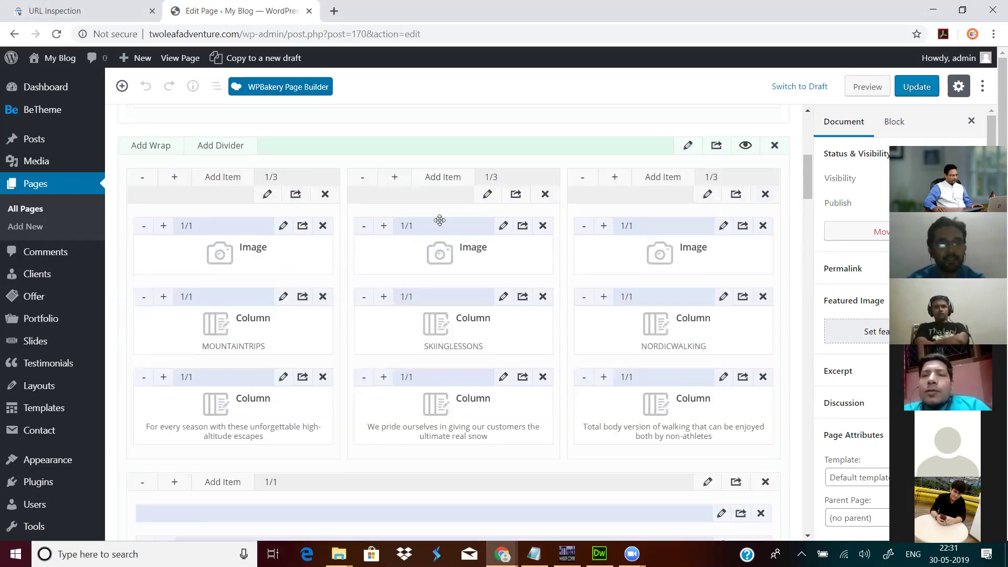
scroll(360, 266, up, 2)
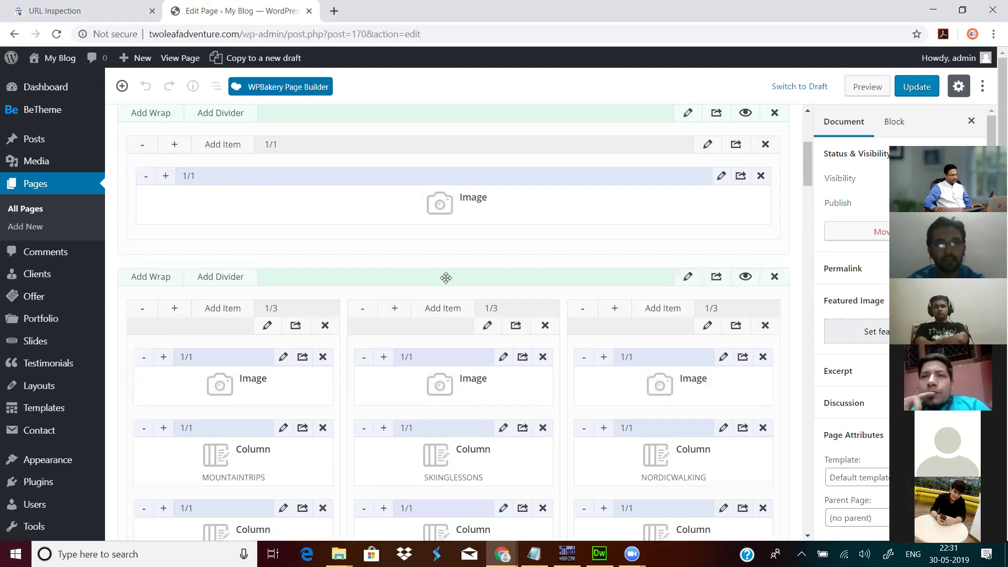
Step: Inspect the activities section, first column wrap and first image settings, closing each unchanged
click(688, 278)
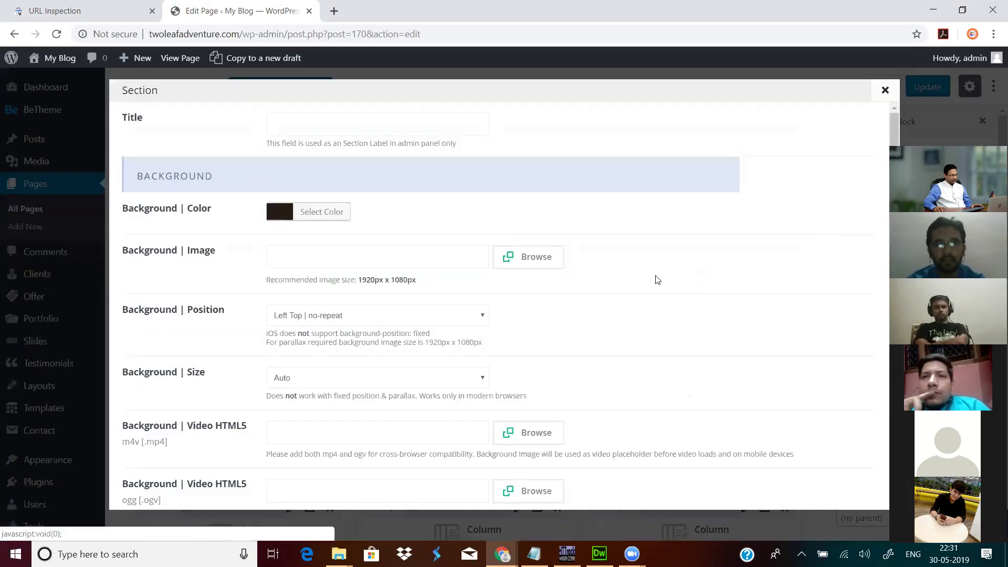
scroll(505, 308, down, 8)
scroll(505, 309, down, 6)
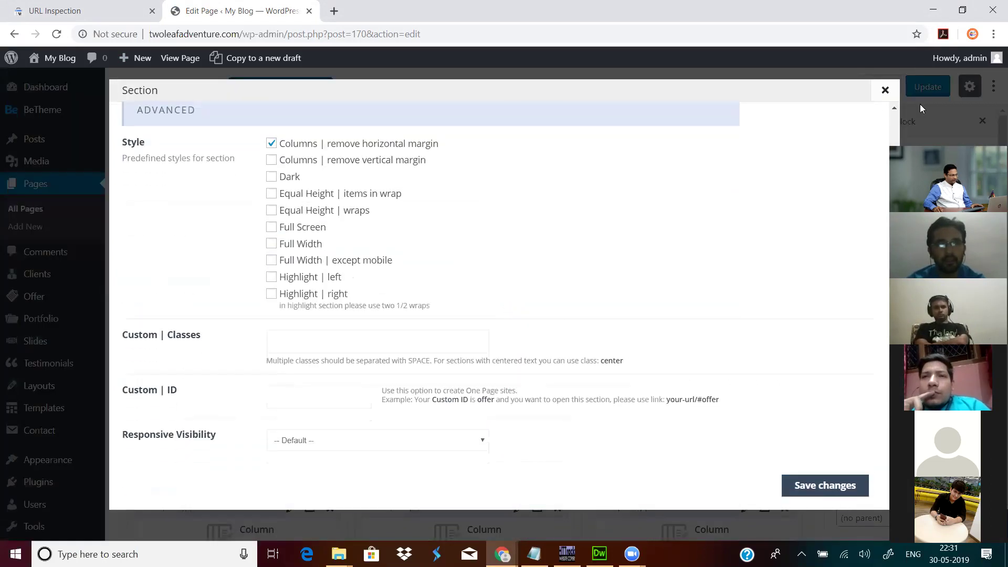
click(884, 91)
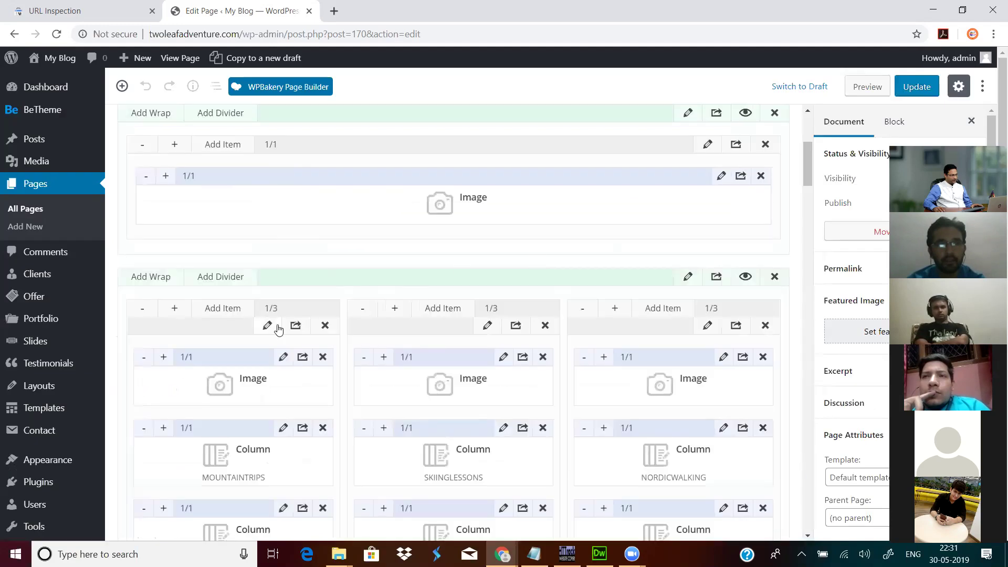
click(269, 326)
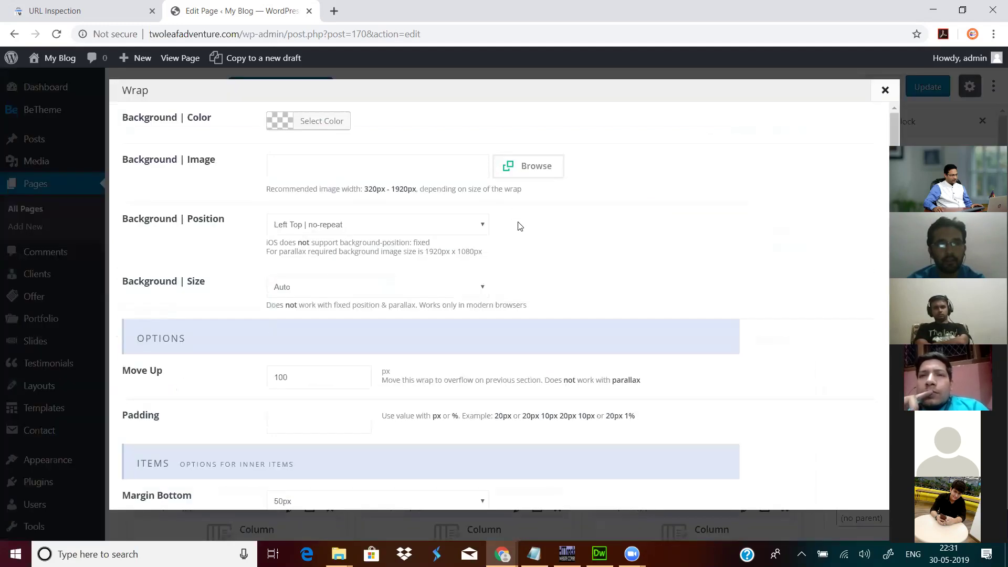
scroll(520, 231, down, 4)
scroll(858, 131, up, 3)
click(885, 89)
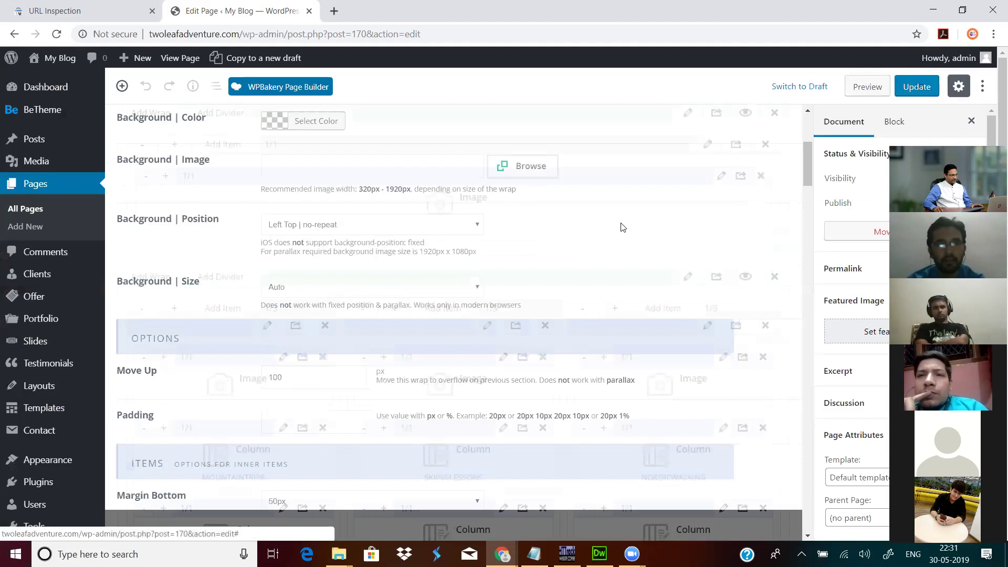
scroll(408, 329, down, 2)
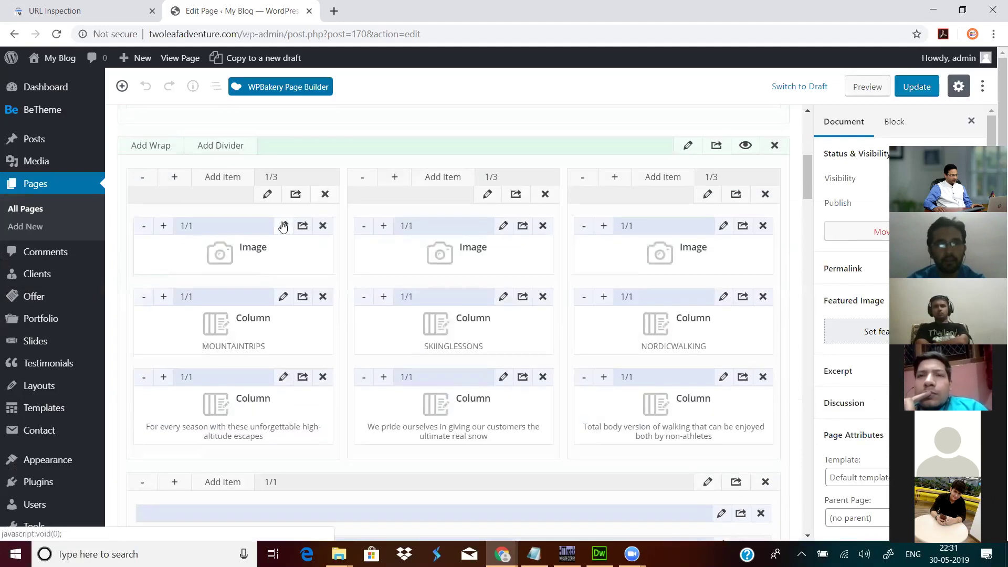
click(283, 227)
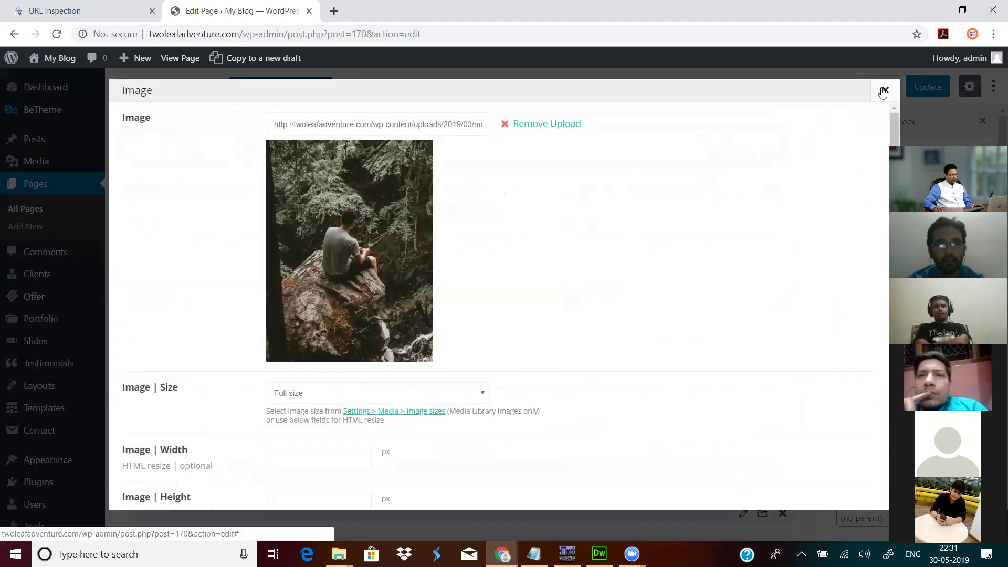
click(884, 91)
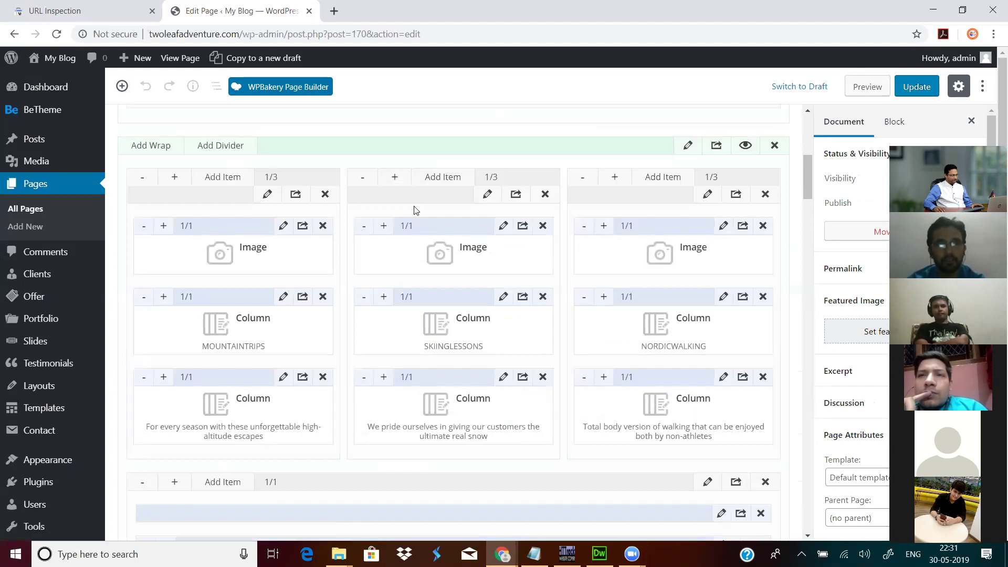
Step: Review the activity column wrap settings again, closing each without changes
click(487, 194)
scroll(580, 252, down, 4)
scroll(586, 254, up, 5)
click(885, 91)
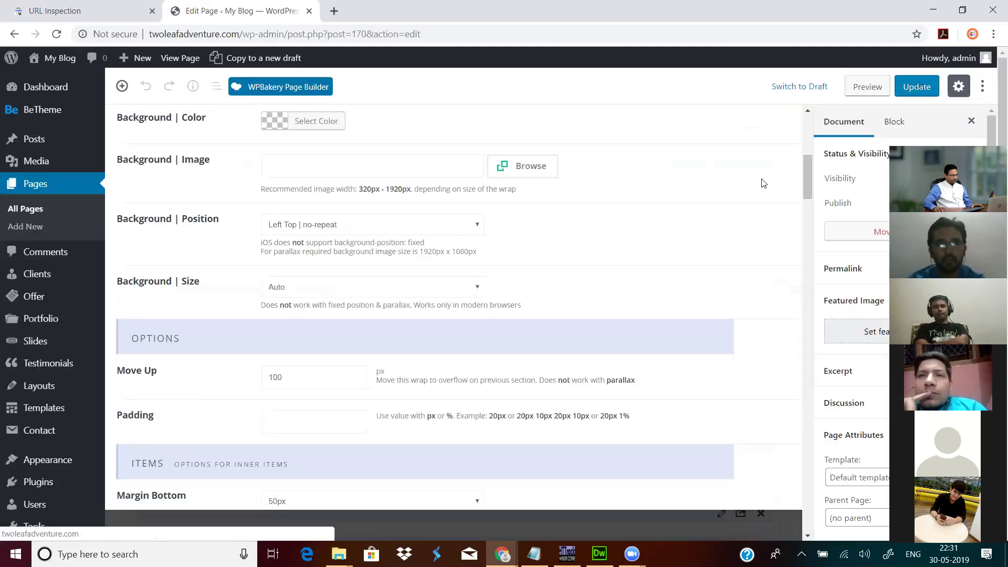
click(708, 195)
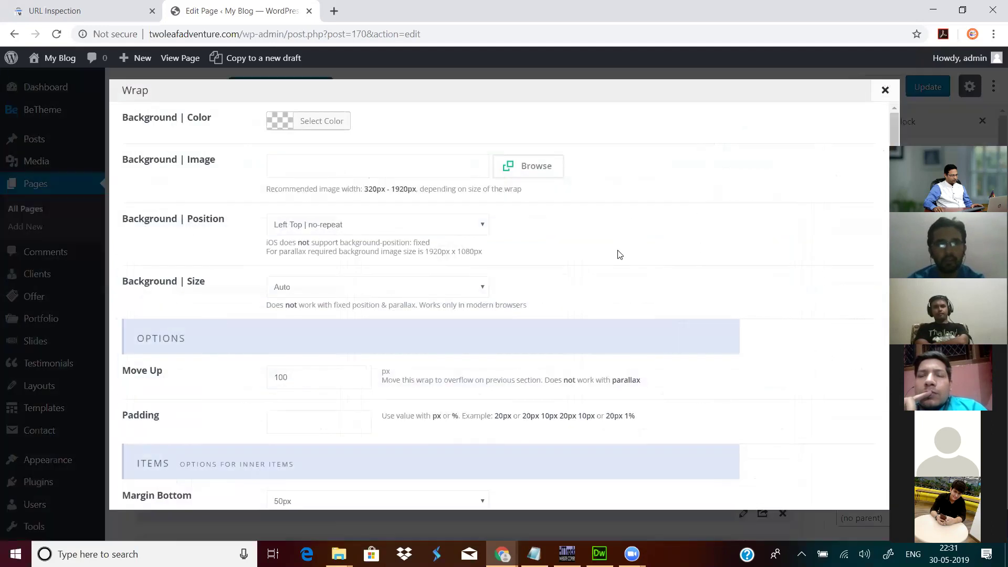
scroll(618, 256, down, 4)
scroll(616, 252, up, 4)
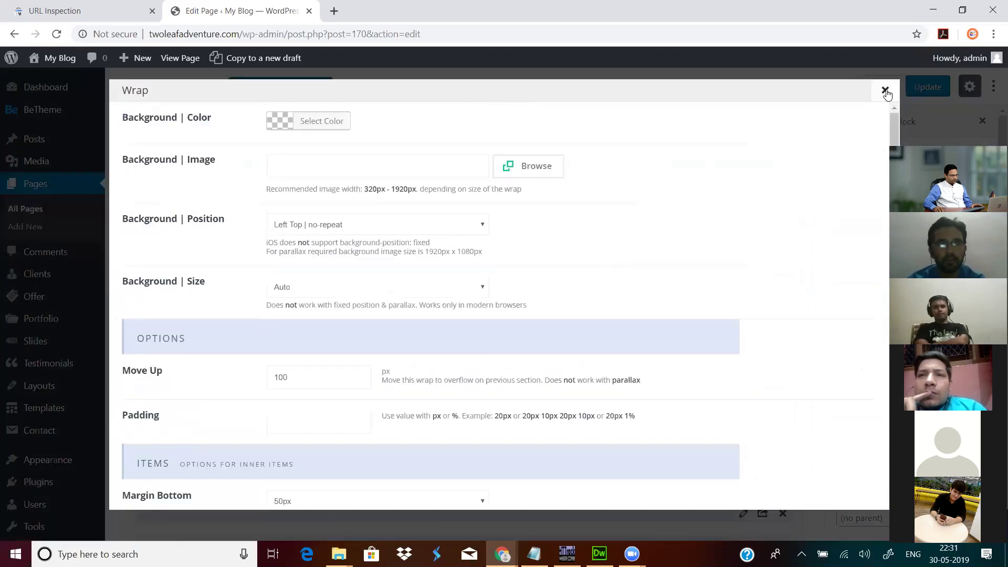
click(885, 91)
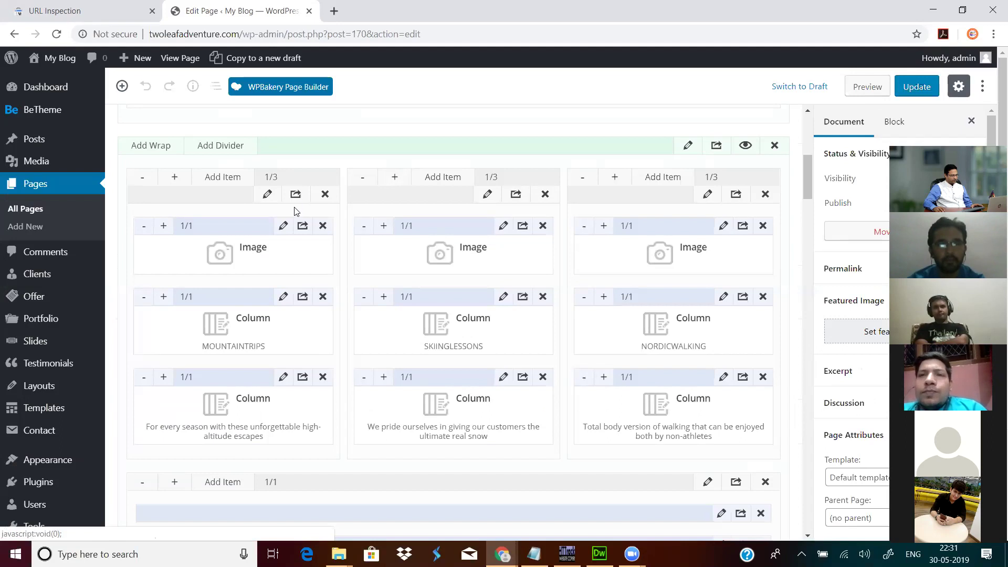
scroll(292, 212, up, 1)
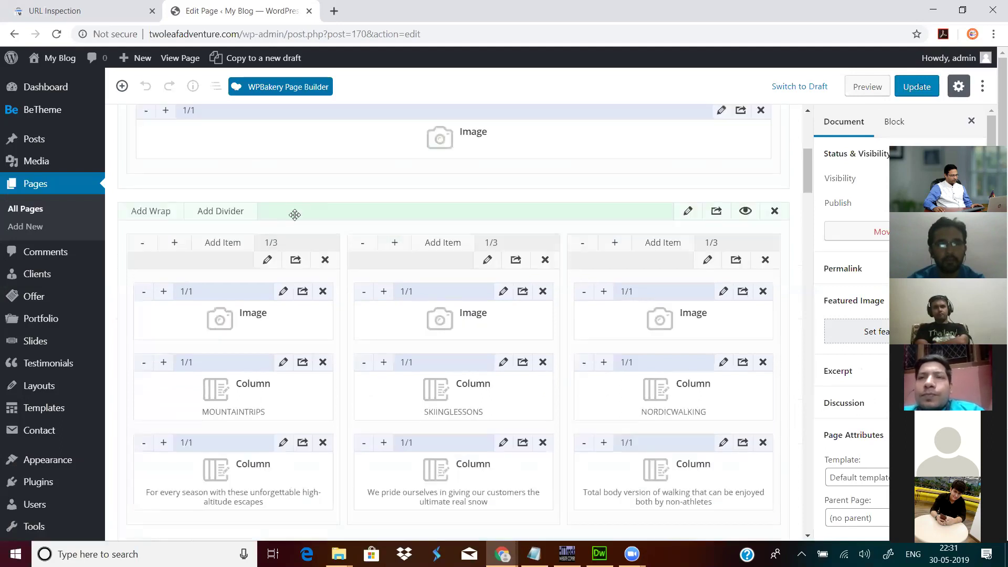
click(269, 259)
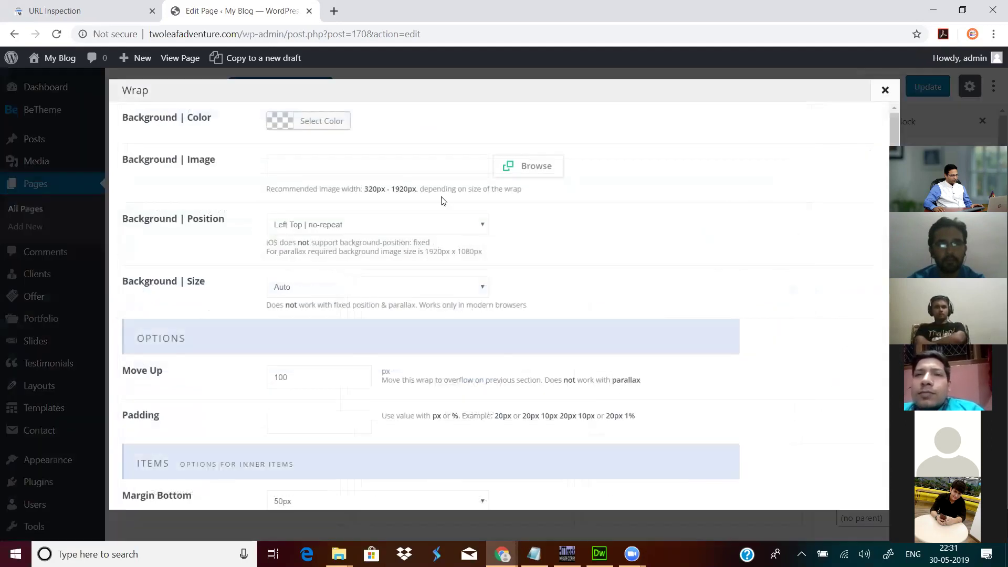
scroll(531, 227, down, 4)
scroll(531, 227, up, 4)
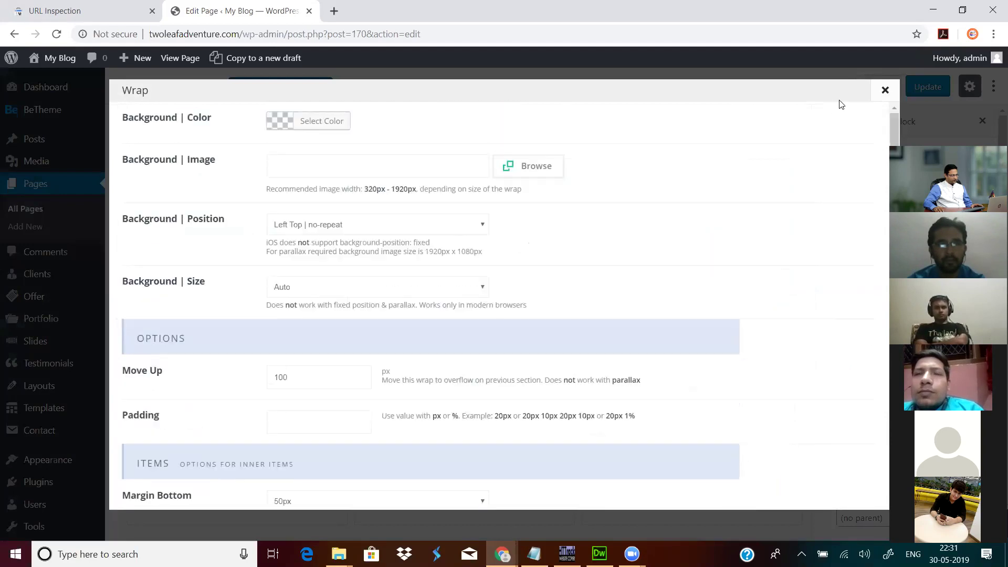
click(884, 92)
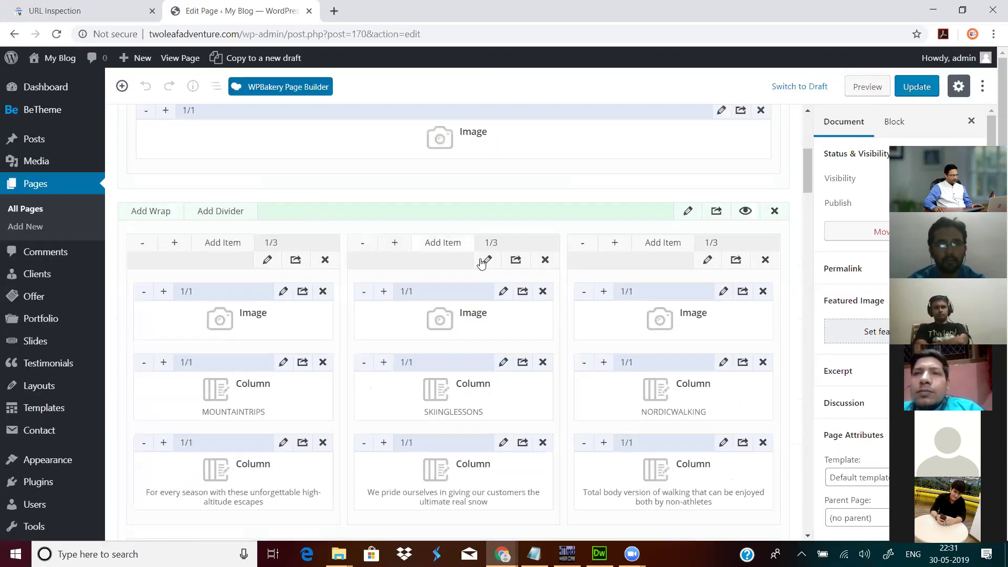
Step: Check the middle and third column wraps and the whole section settings, leaving them unchanged
click(486, 260)
scroll(528, 238, down, 5)
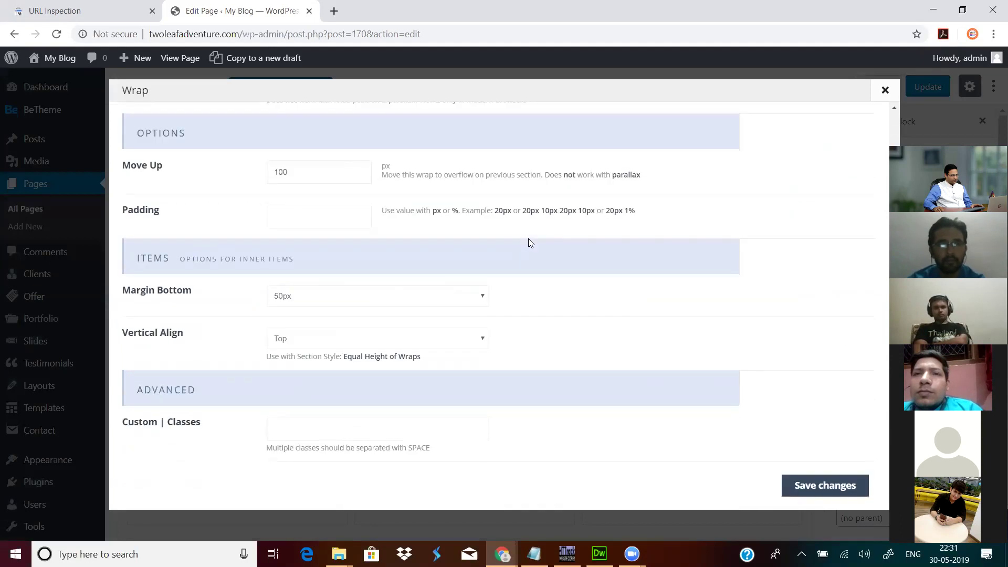
scroll(528, 239, up, 4)
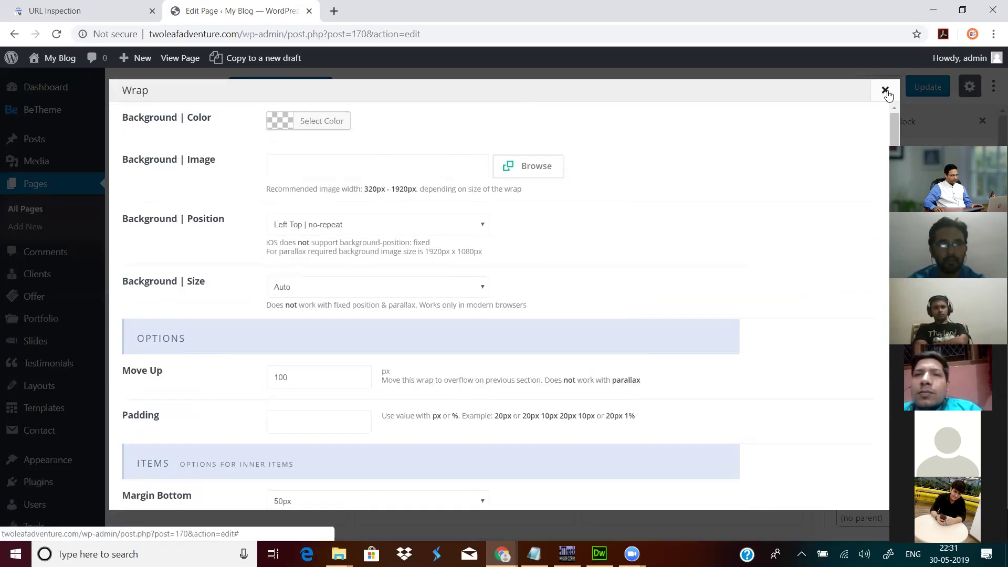
click(884, 90)
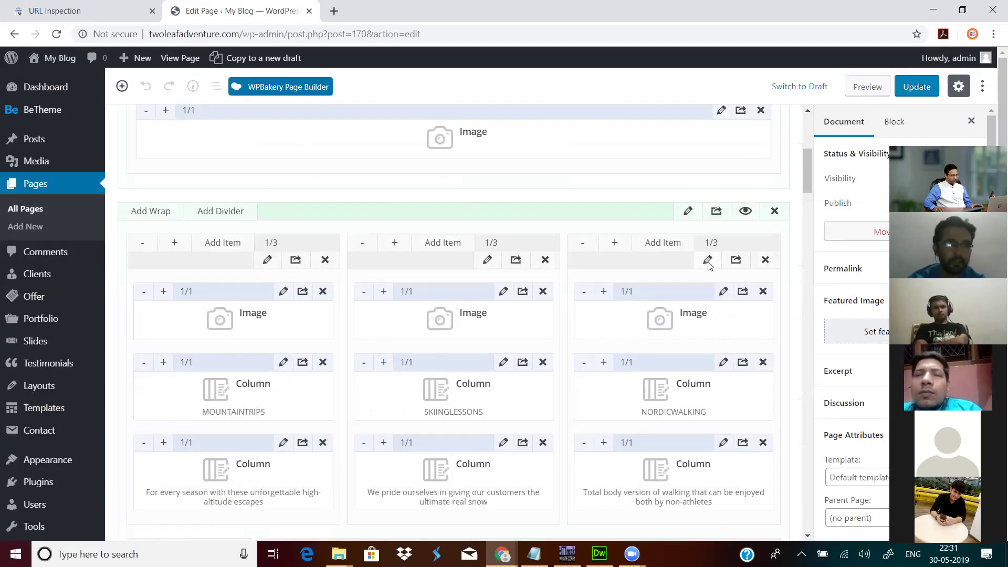
click(707, 260)
scroll(580, 234, down, 4)
scroll(581, 234, up, 4)
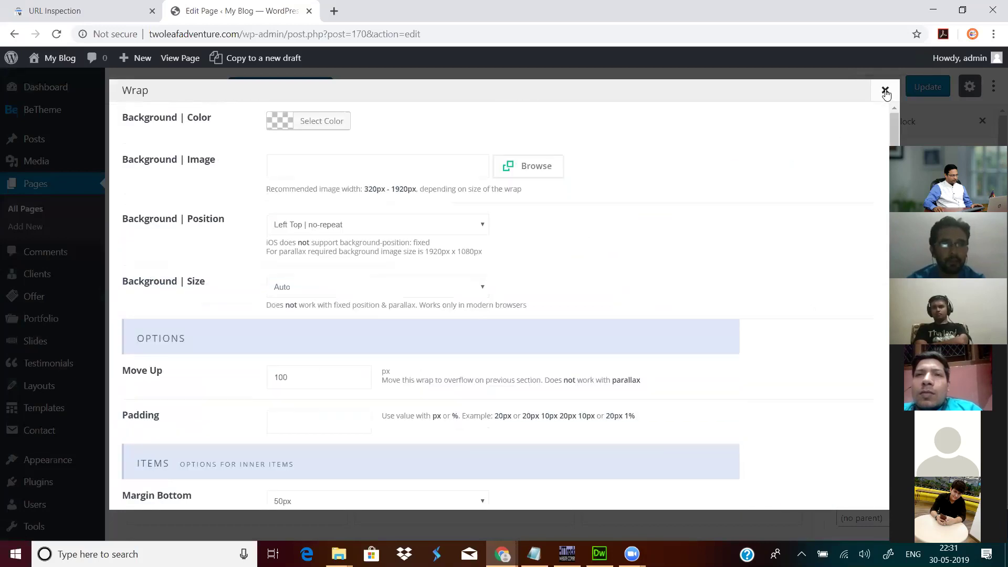
click(884, 90)
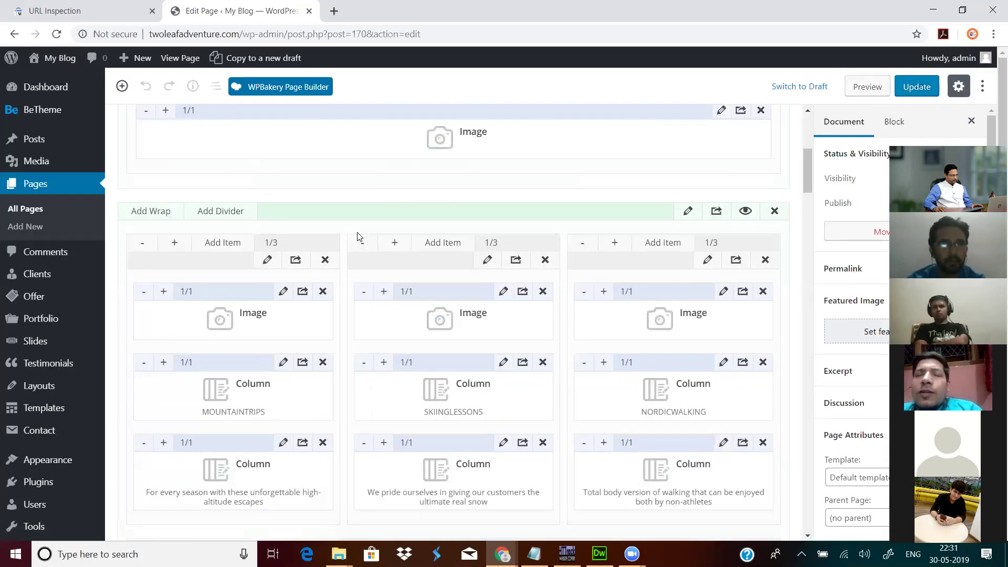
click(687, 210)
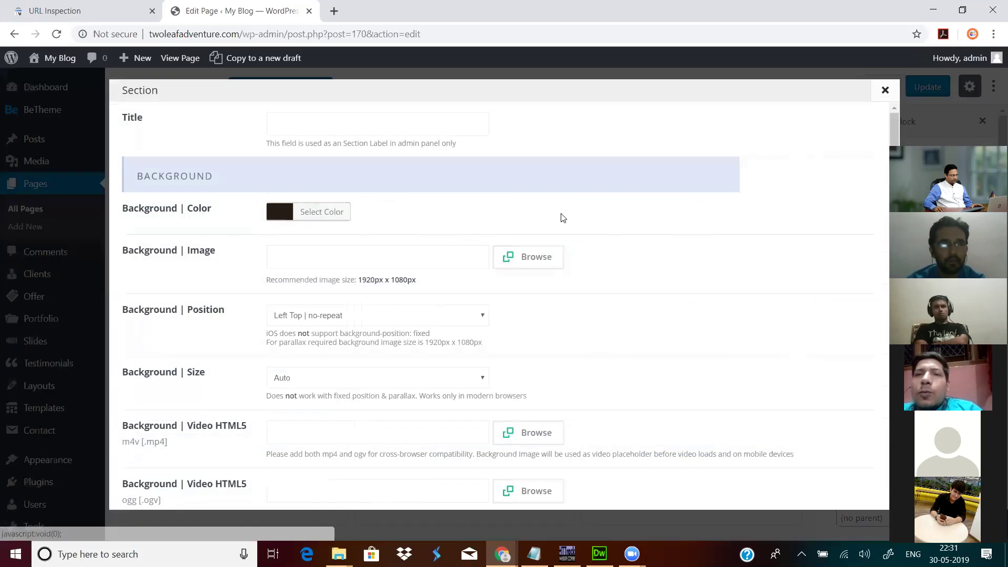
scroll(494, 212, down, 20)
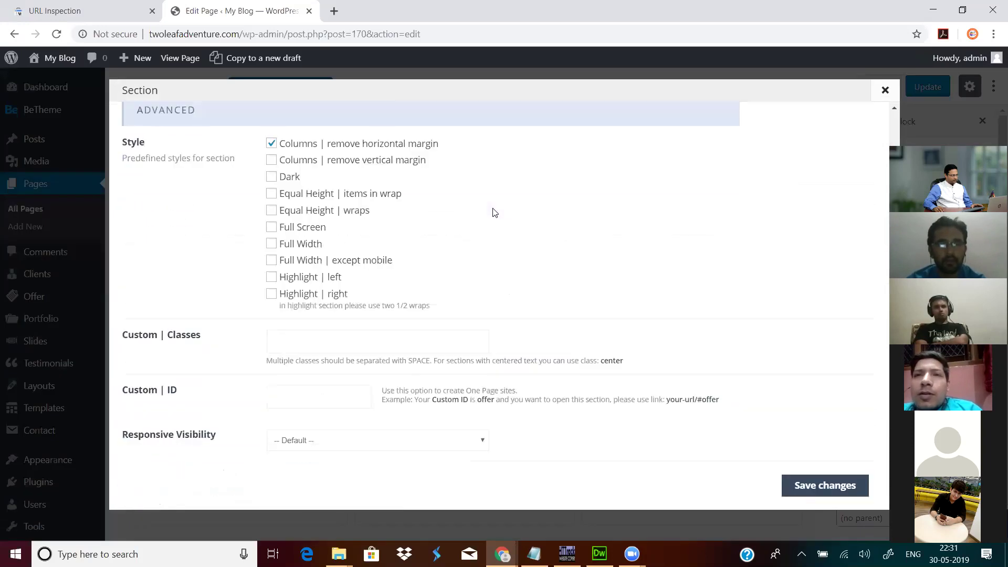
scroll(494, 210, up, 20)
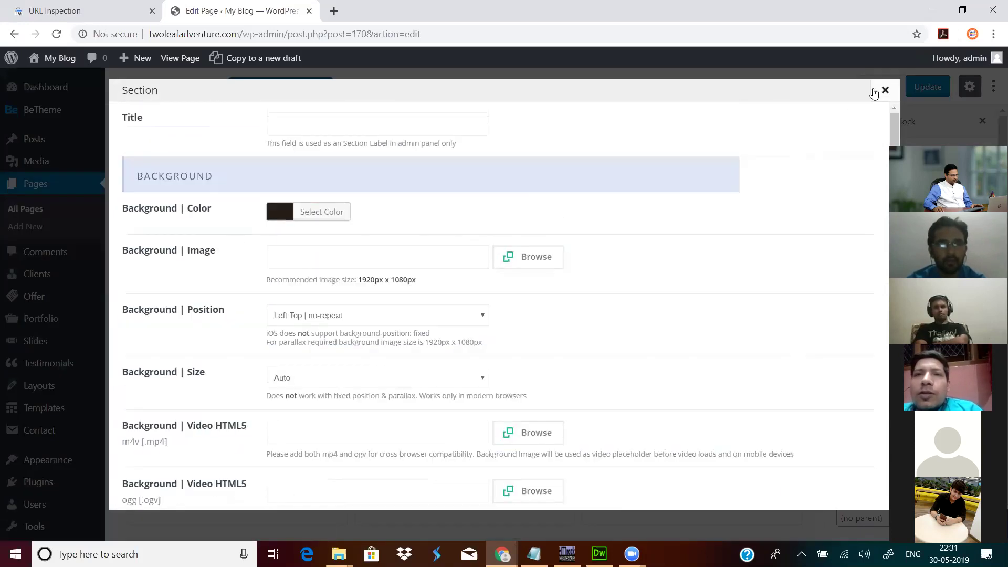
click(884, 90)
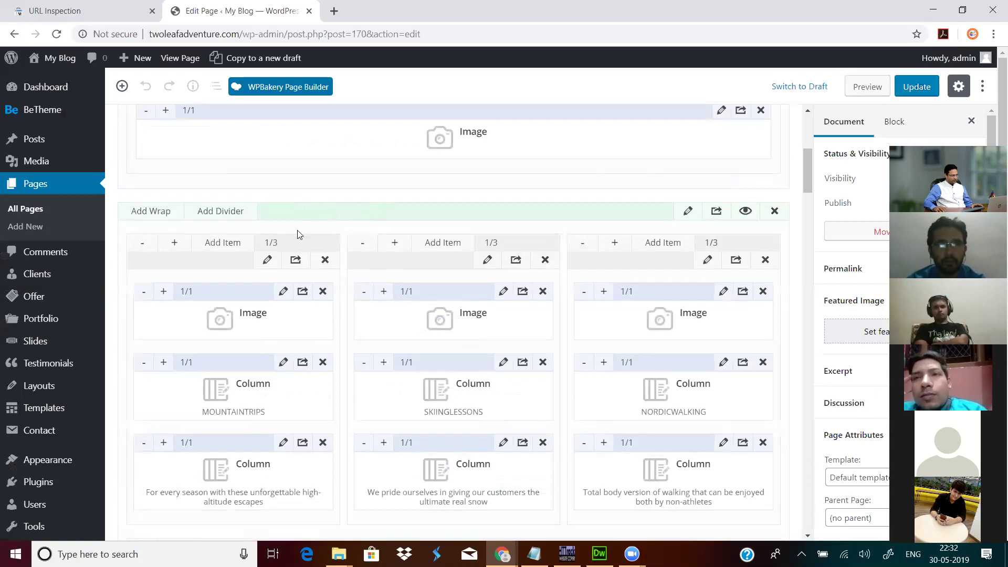
Step: Open the green hikers Image element's settings, then a new blank browser tab
scroll(462, 269, up, 3)
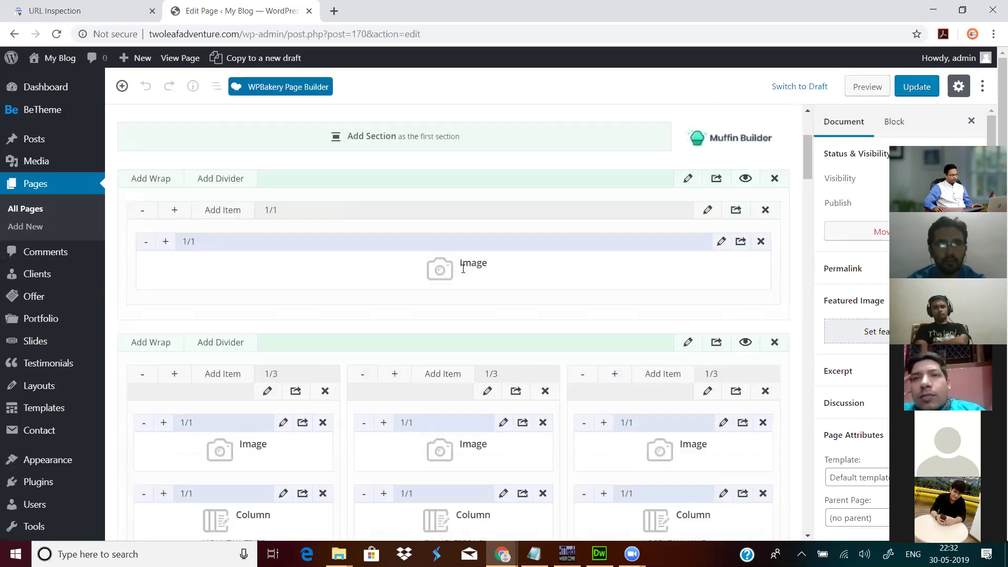
click(721, 242)
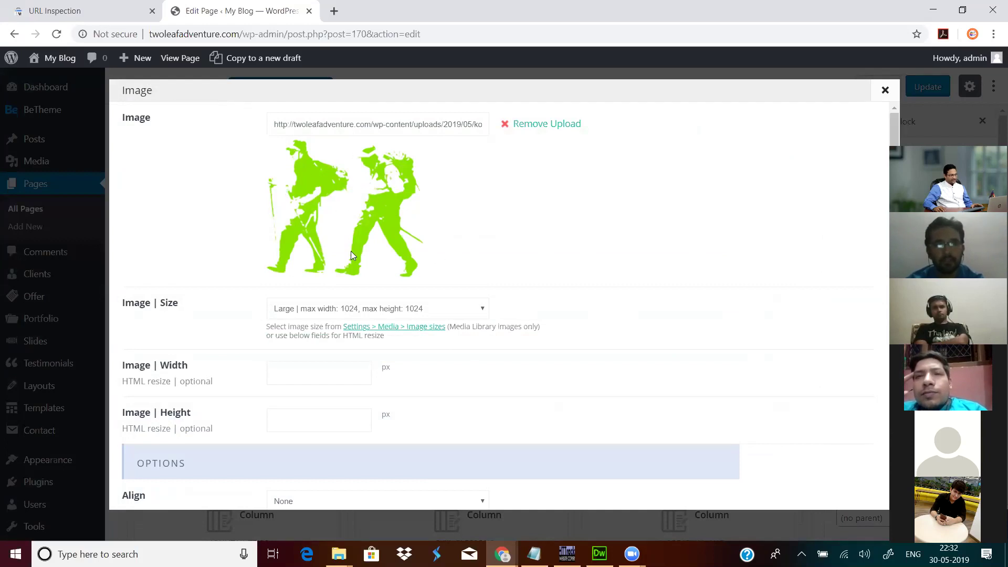
click(335, 11)
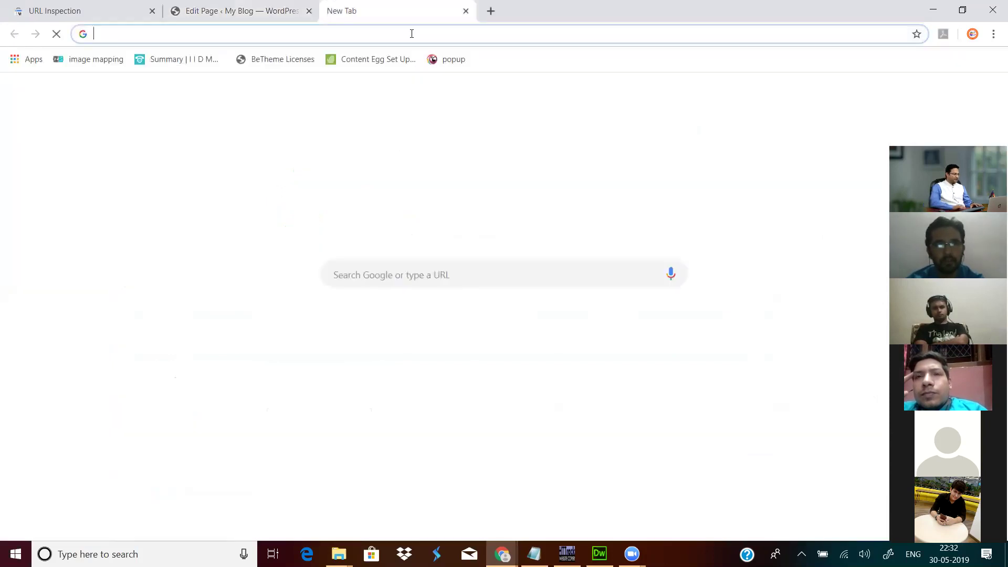
Step: Search Google Images for 'adventure' and preview the cliff-at-sunset photo
text(adventure)
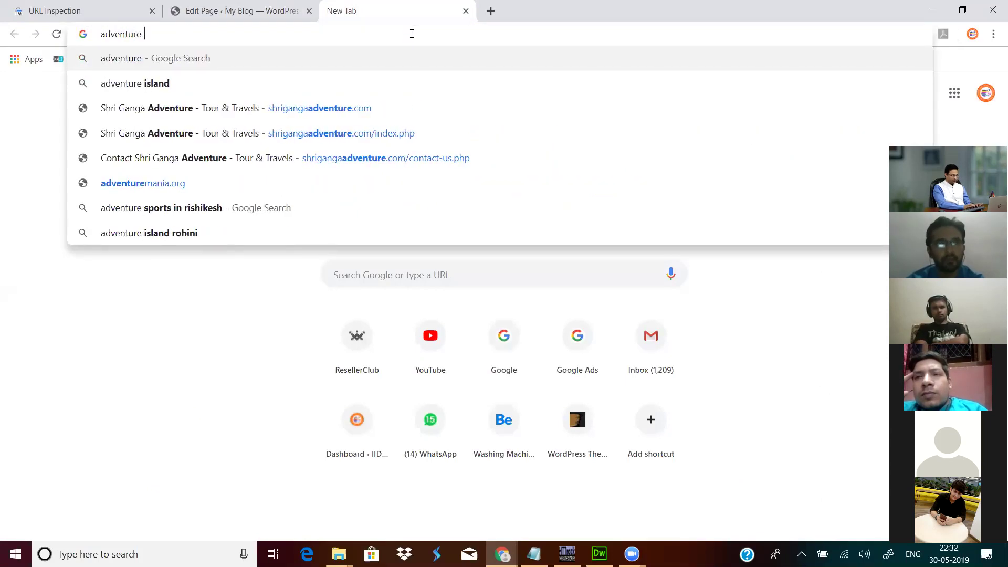
key(Return)
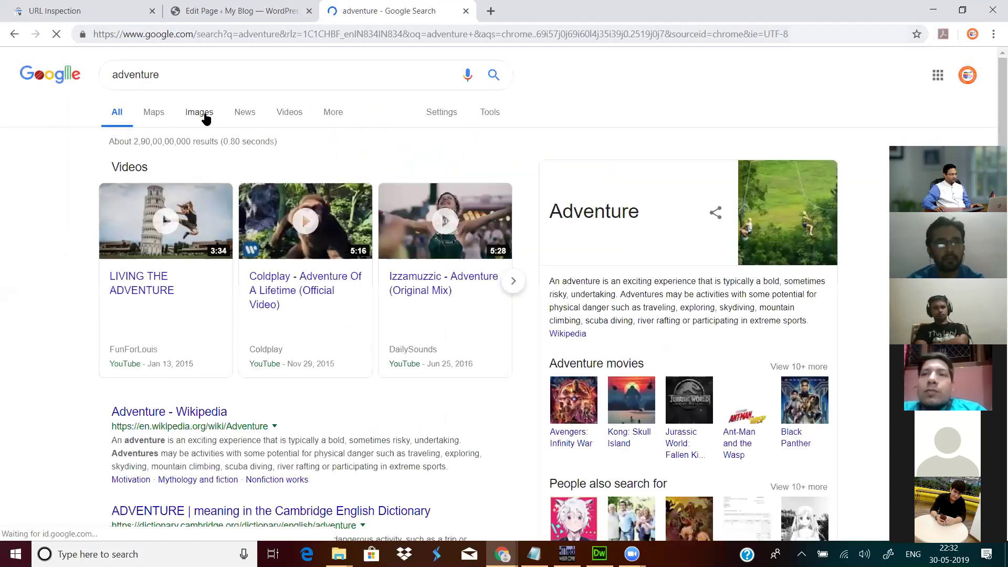
click(204, 116)
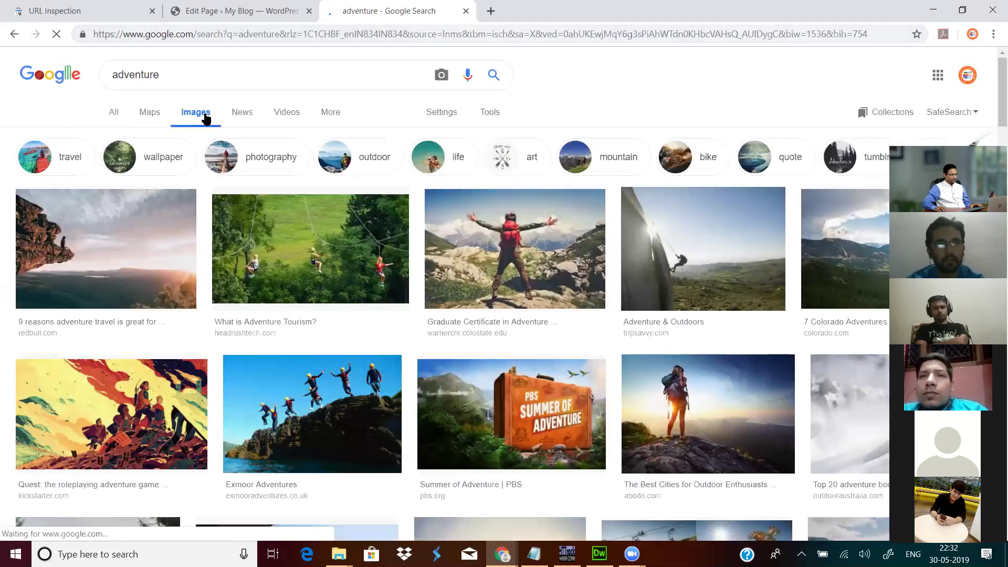
scroll(626, 94, down, 2)
scroll(414, 138, up, 2)
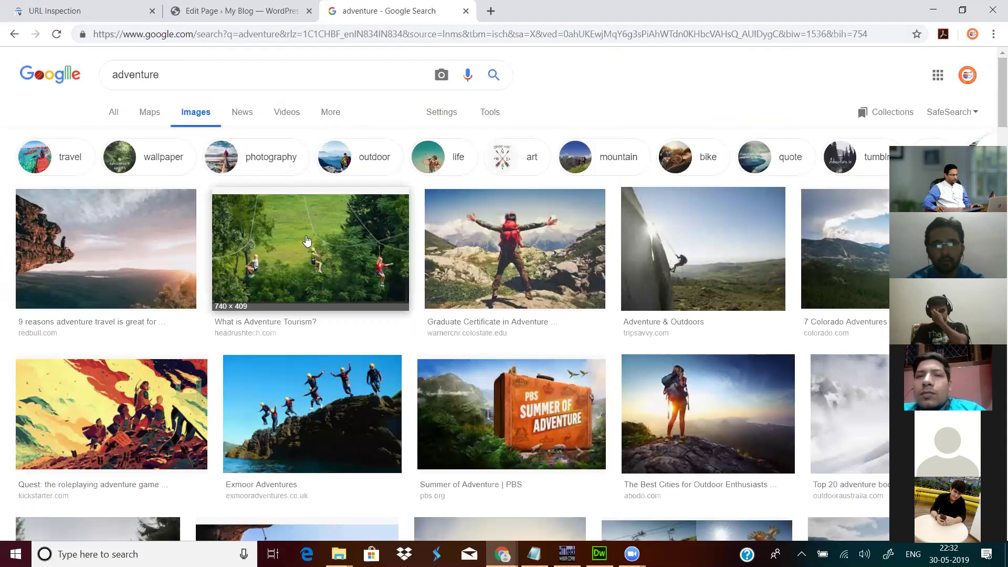
click(142, 252)
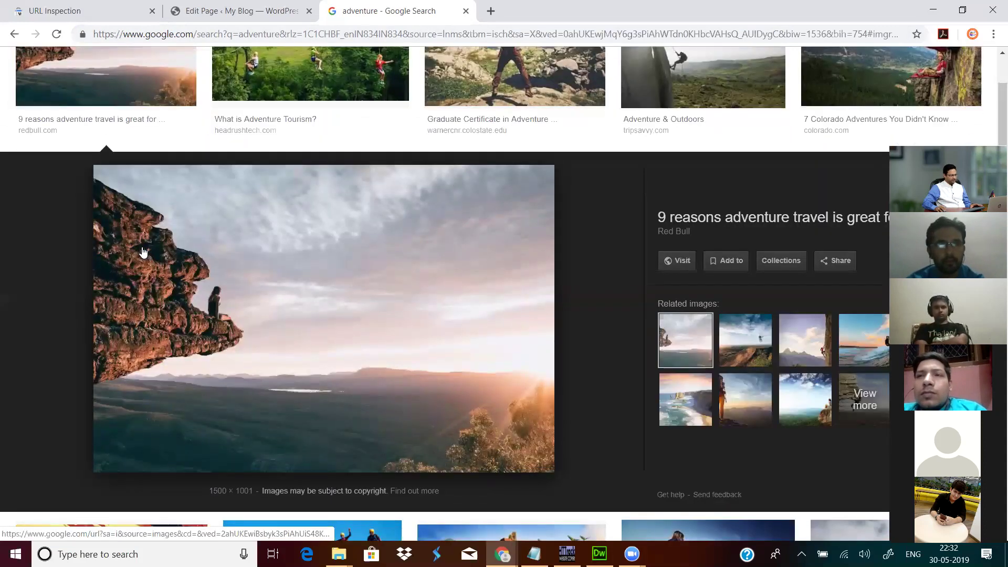
Step: Save the cliff photo as adventure-travel-cliff in the jodi folder and return to the WordPress editor
right_click(399, 246)
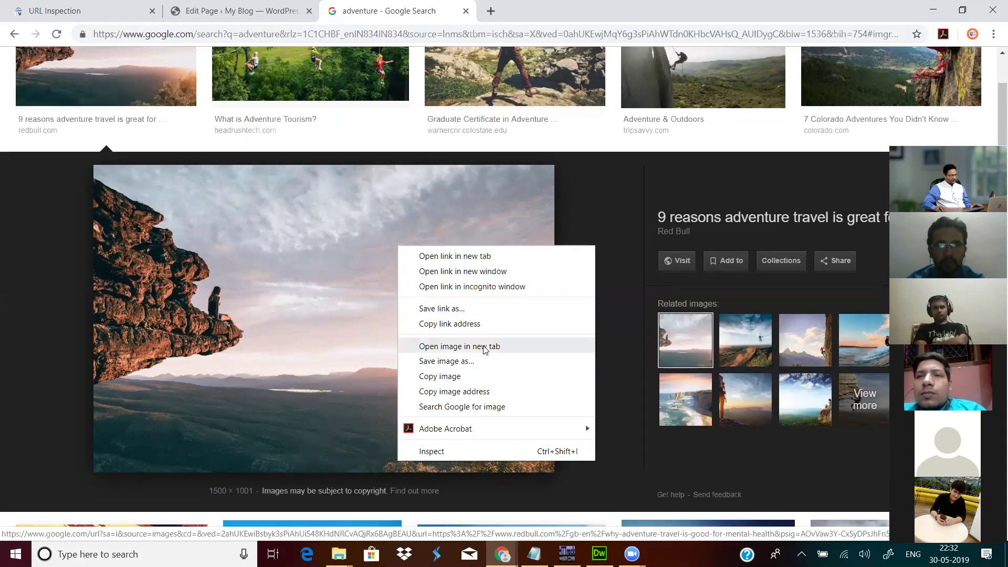
click(474, 361)
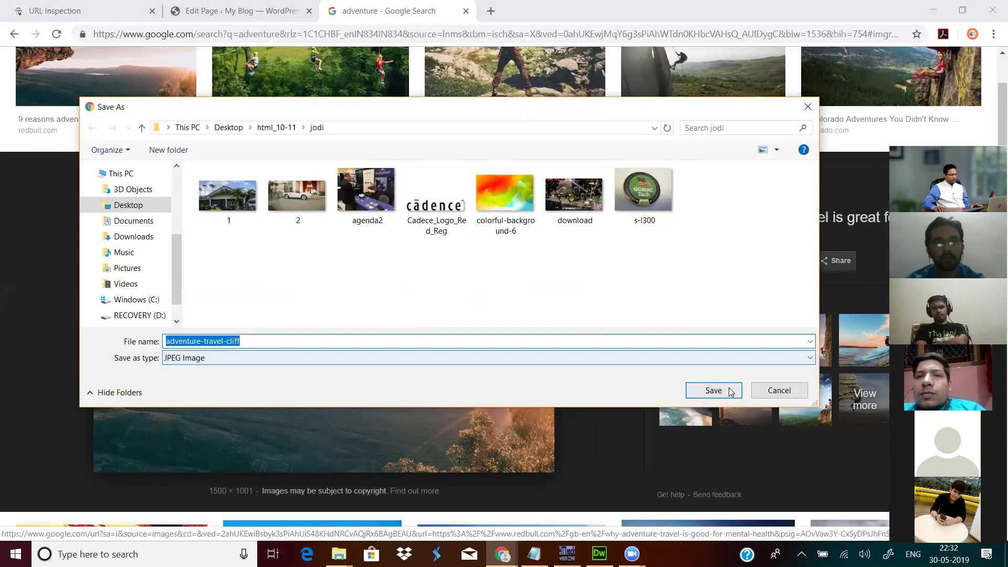
click(714, 390)
right_click(320, 293)
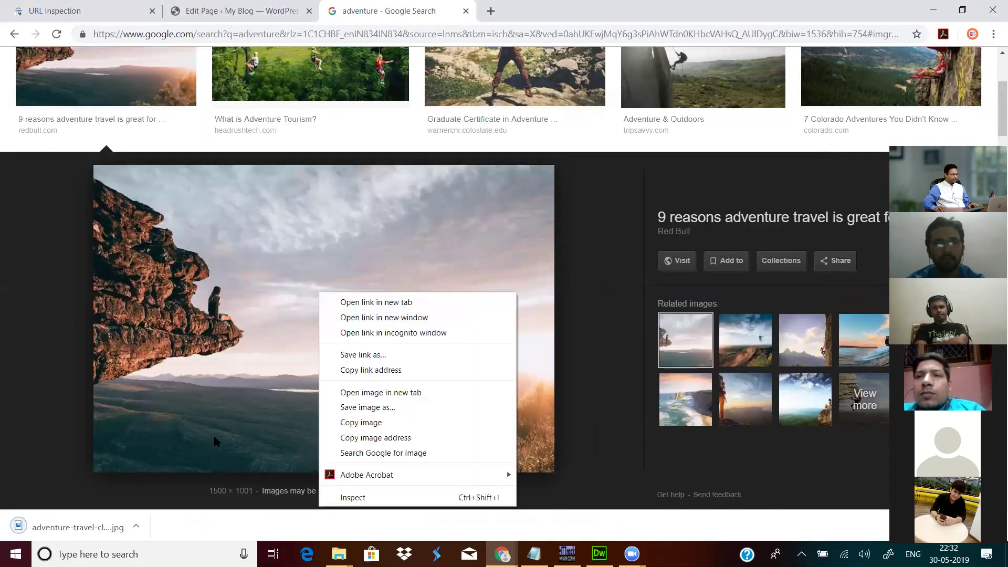
click(138, 526)
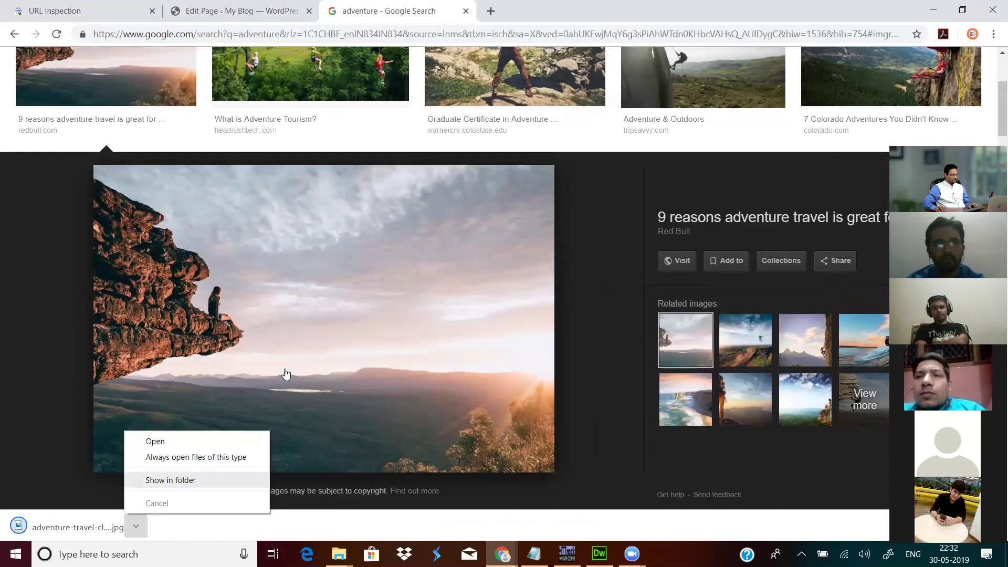
click(173, 479)
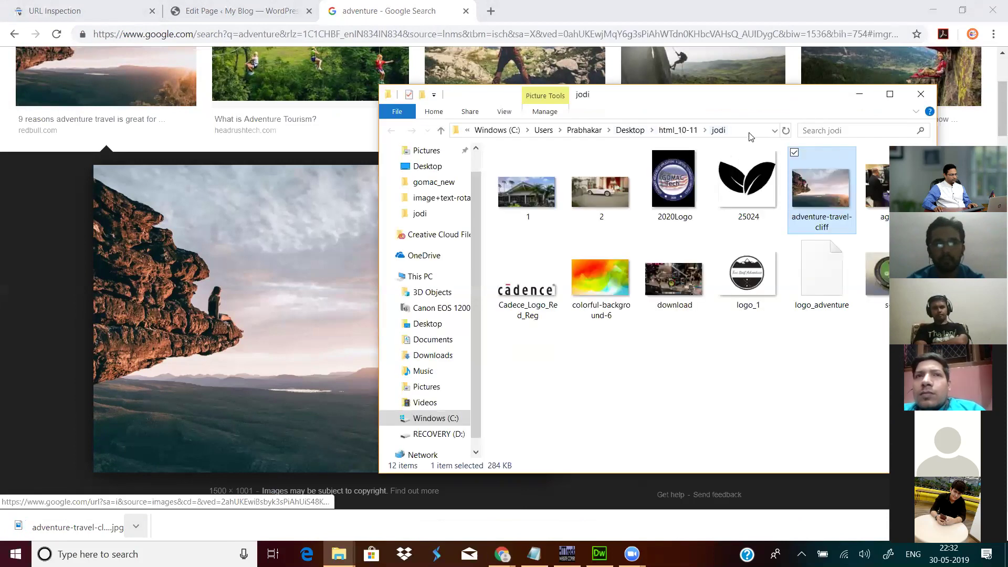
click(750, 132)
key(ctrl+c)
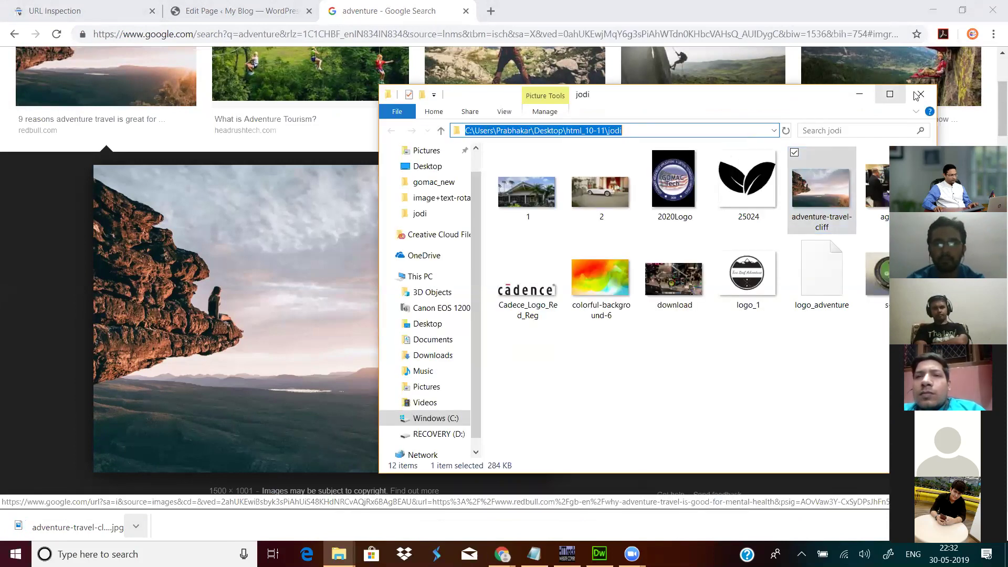
click(920, 94)
click(236, 10)
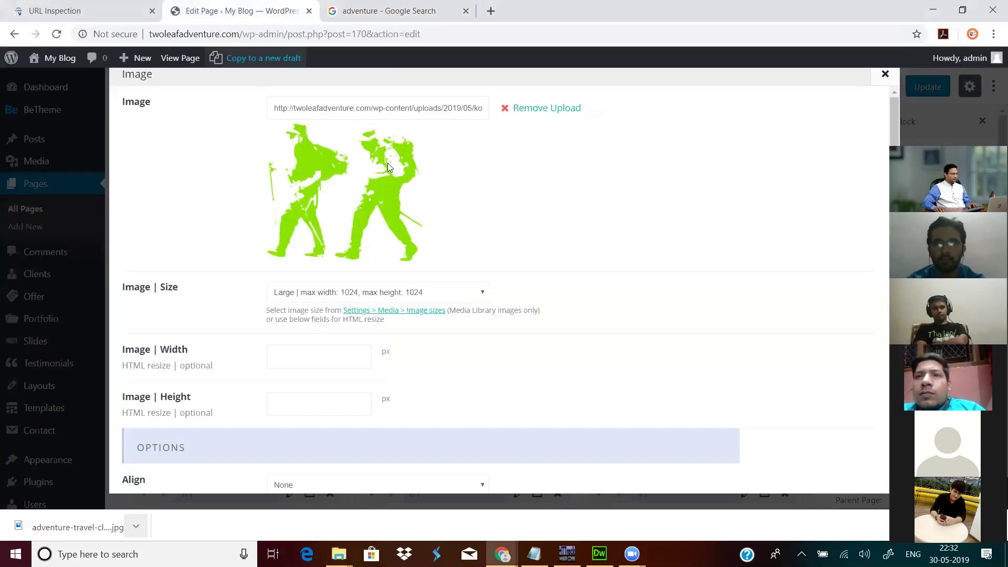
Step: Remove the hikers image and open the file picker at the jodi folder
click(565, 108)
click(517, 109)
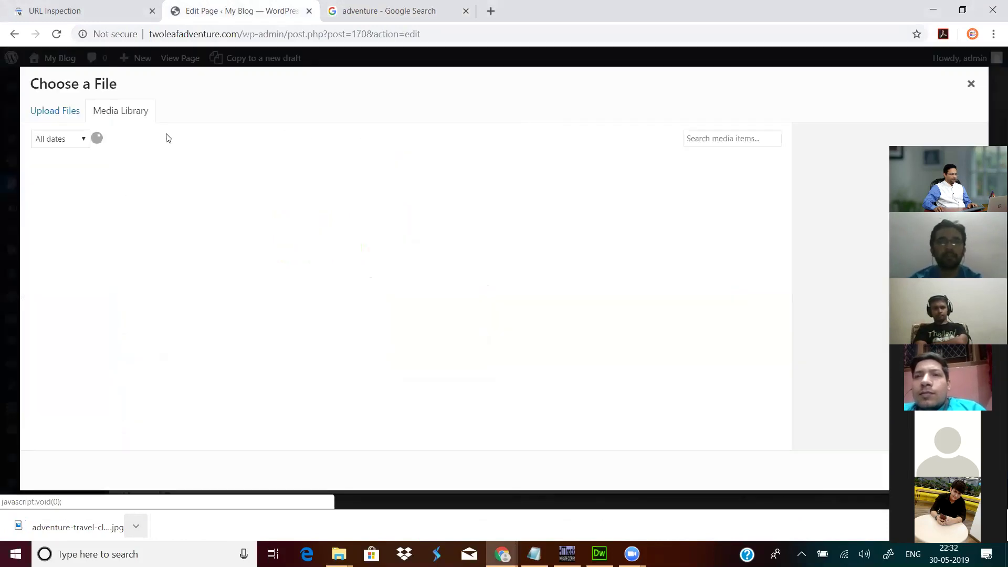
click(34, 110)
click(486, 293)
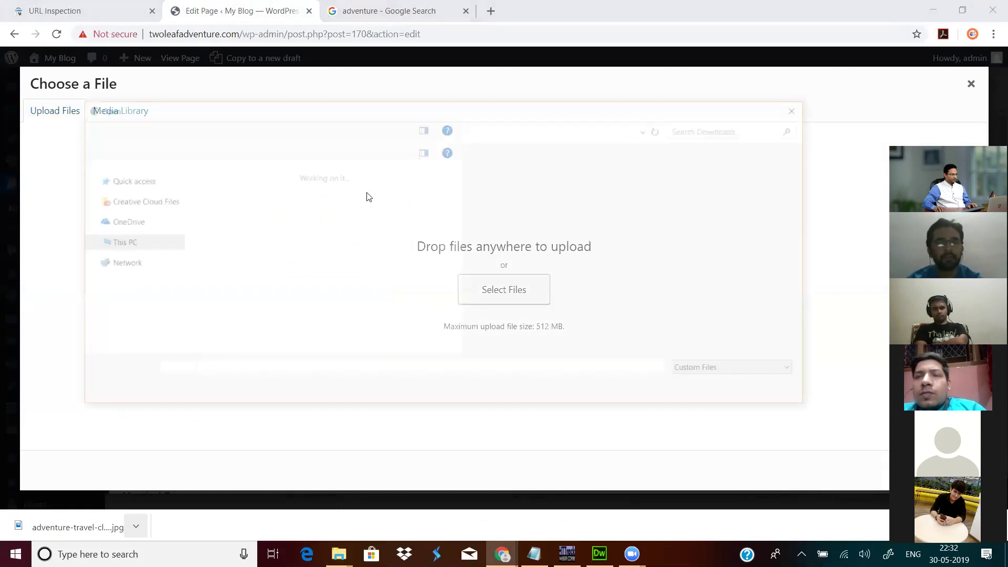
click(337, 128)
key(ctrl+v)
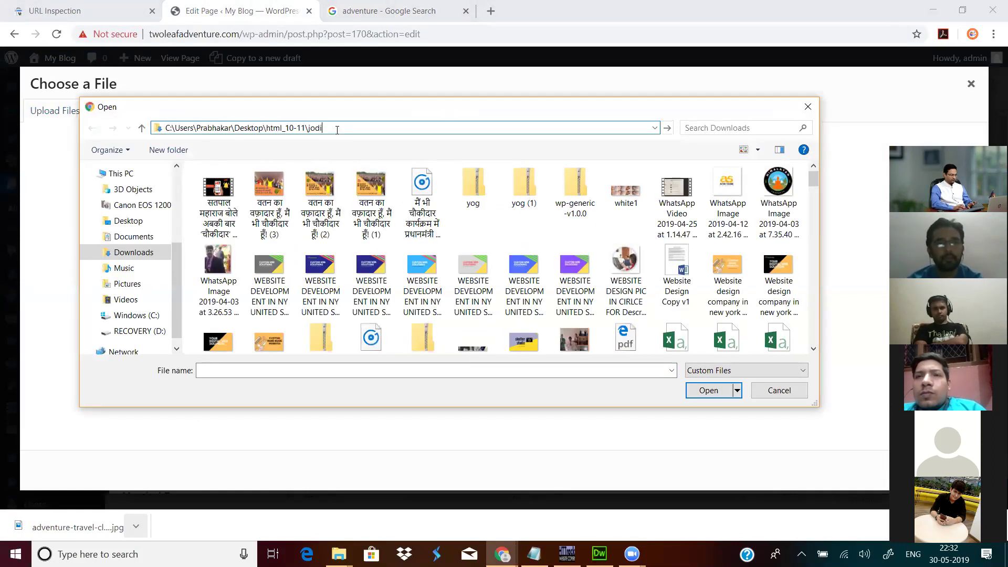
key(Return)
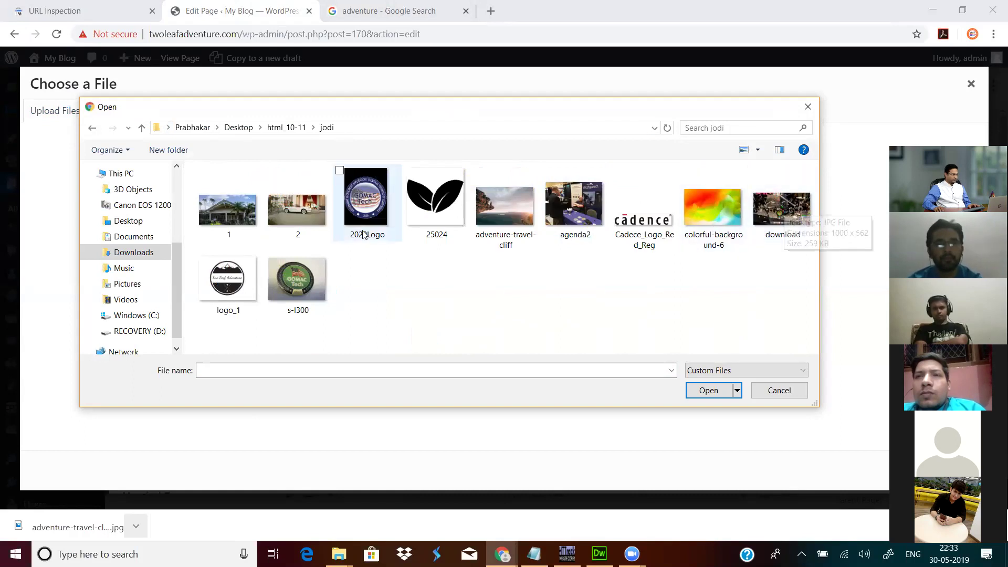
Step: Upload adventure-travel-cliff.jpg, set it as the Image element's picture and save the item
click(496, 231)
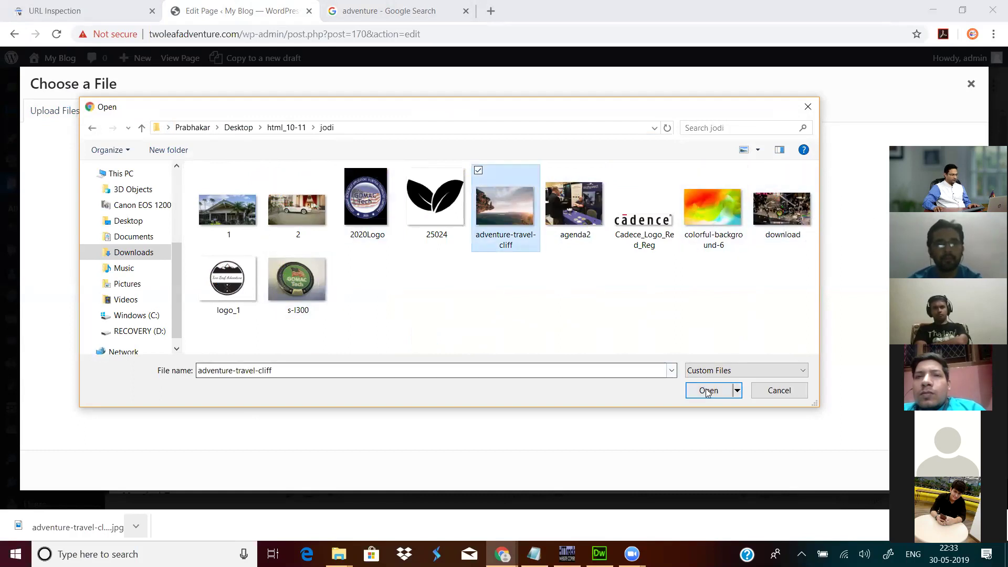
click(708, 390)
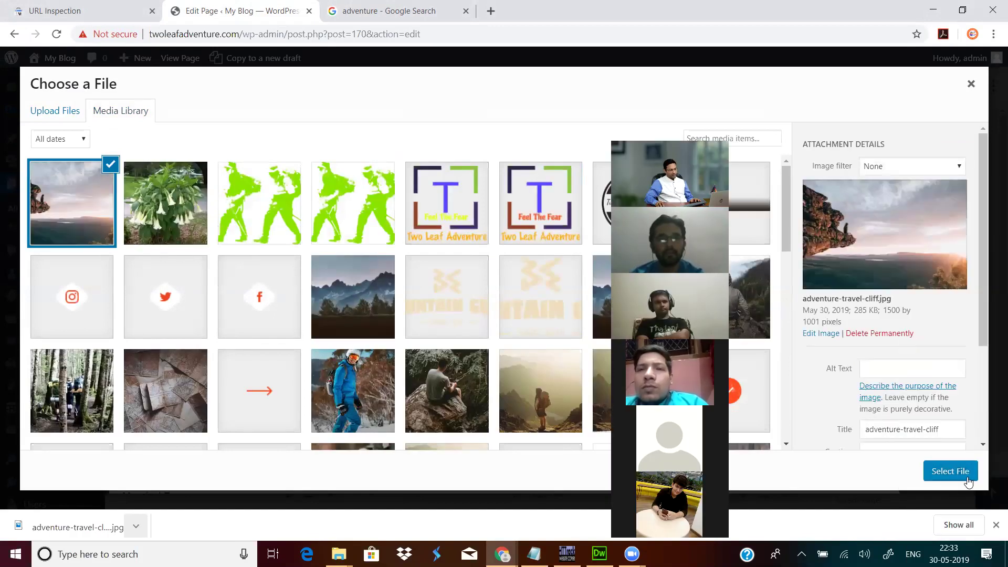
click(967, 479)
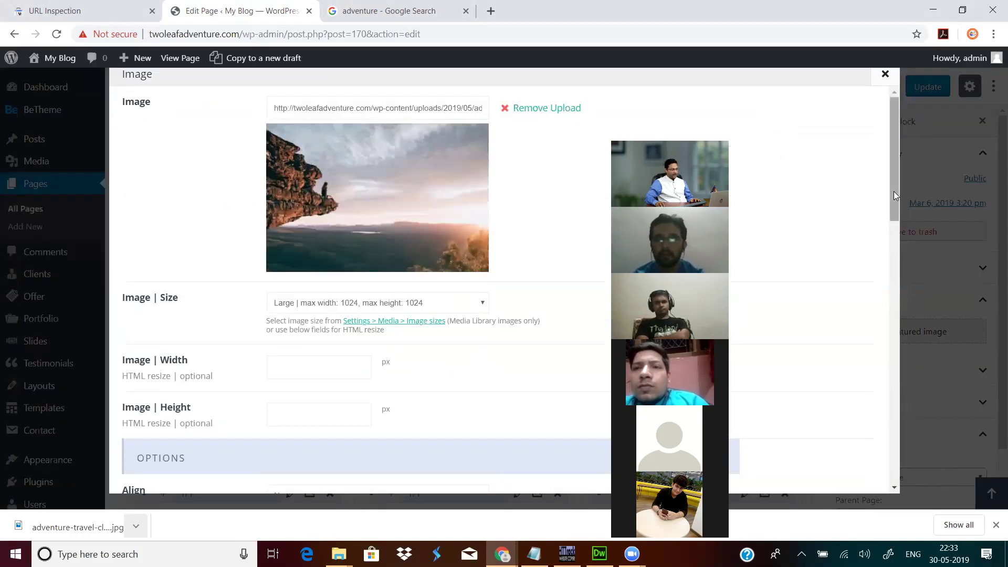
drag(892, 191, 859, 490)
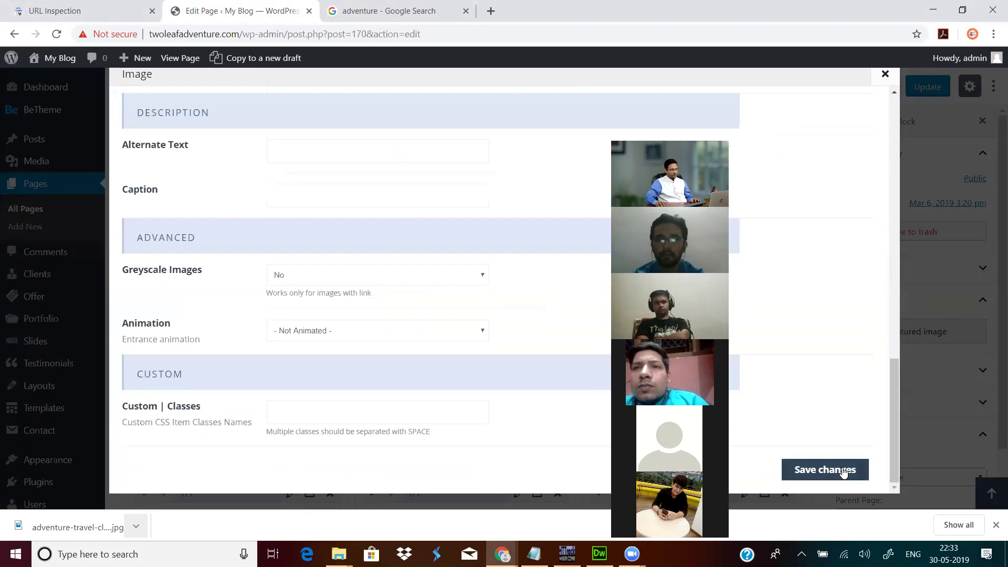
click(825, 470)
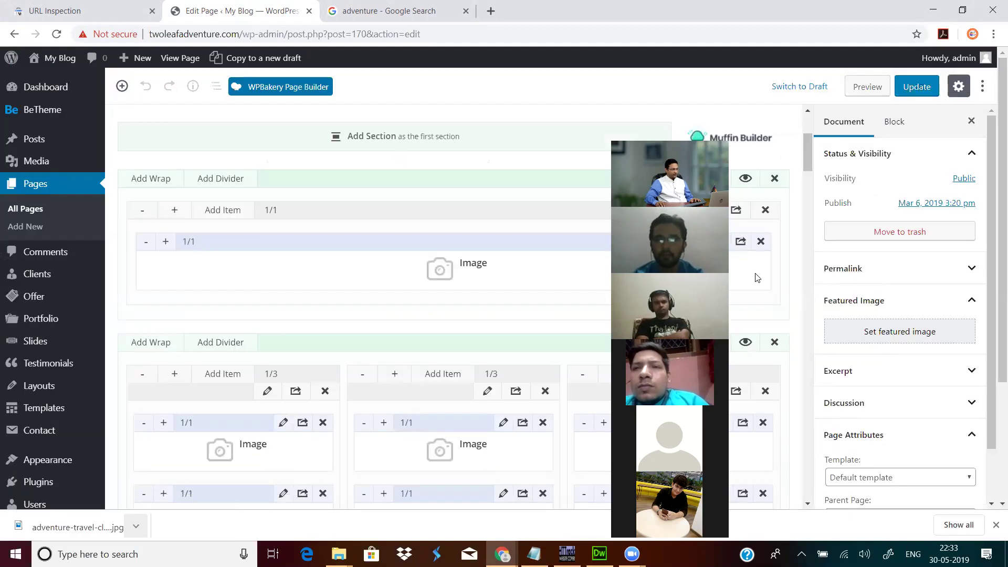
Step: Update the page with Ctrl+S and open the site's domain in the other tab
key(ctrl+s)
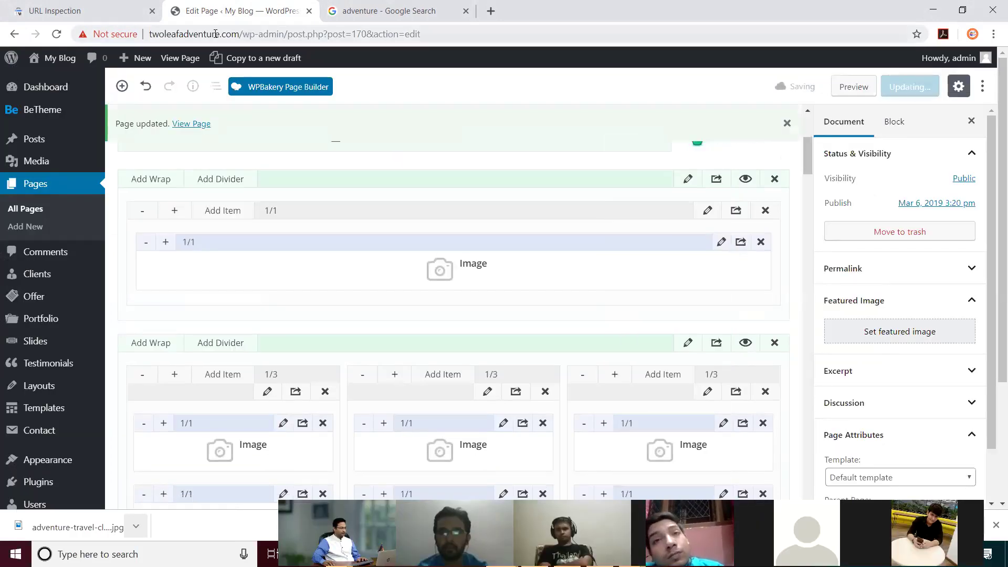
drag(240, 34, 149, 33)
key(ctrl+c)
click(394, 21)
click(423, 40)
key(ctrl+v)
key(Return)
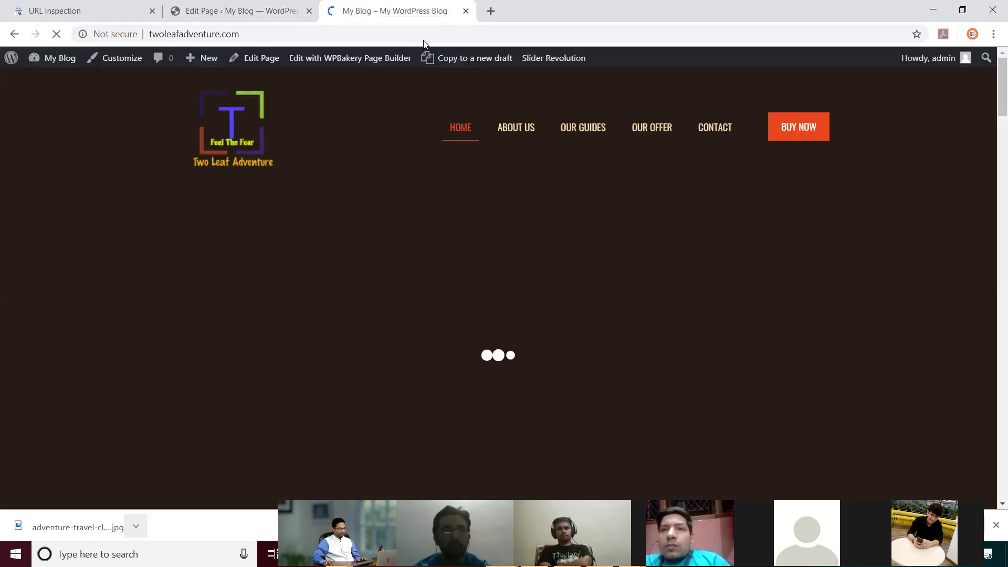
Step: Scroll the live homepage to confirm the cliff photo above the activity photos, then go back
scroll(397, 174, down, 8)
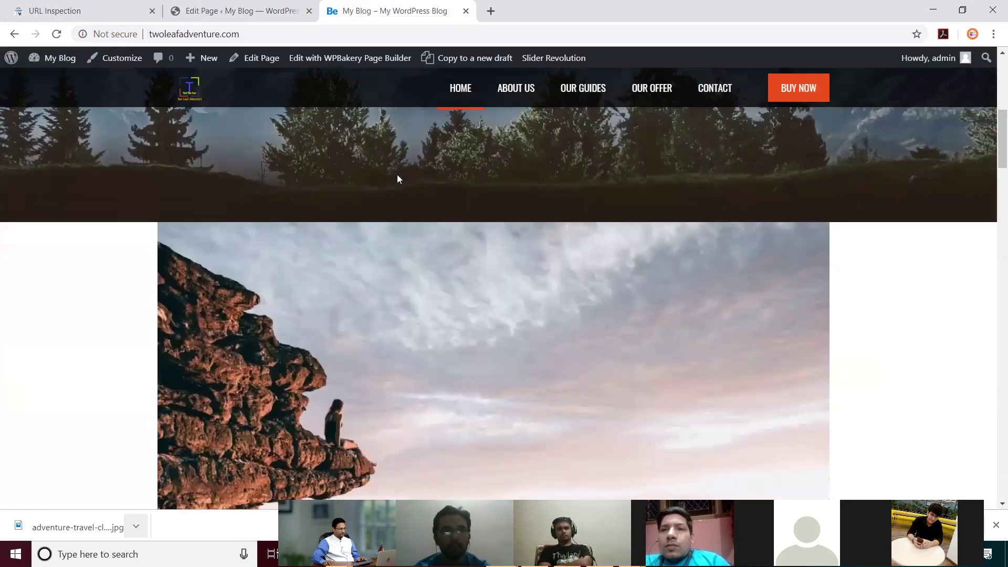
scroll(441, 236, down, 5)
scroll(367, 278, up, 2)
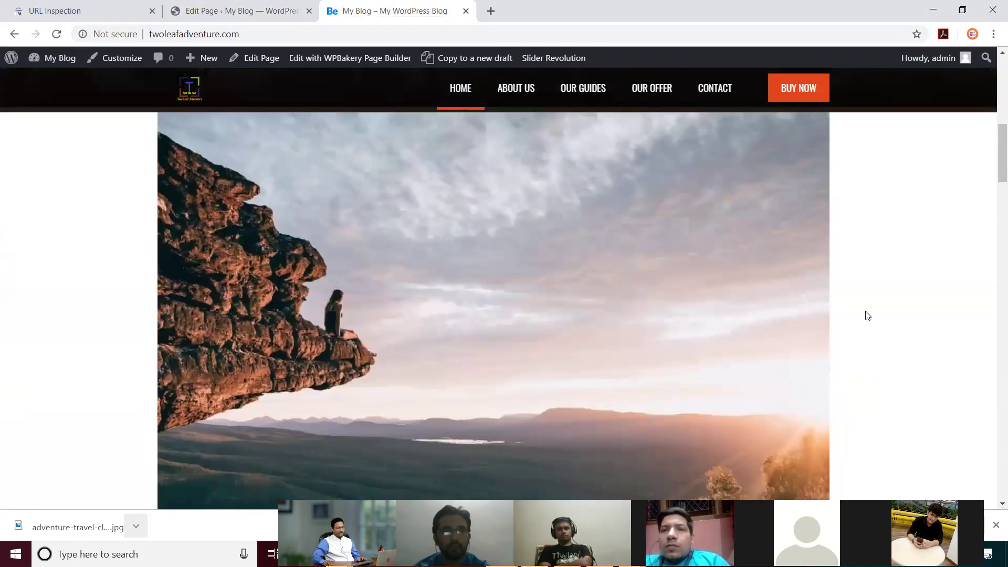
scroll(867, 315, down, 4)
scroll(872, 312, up, 3)
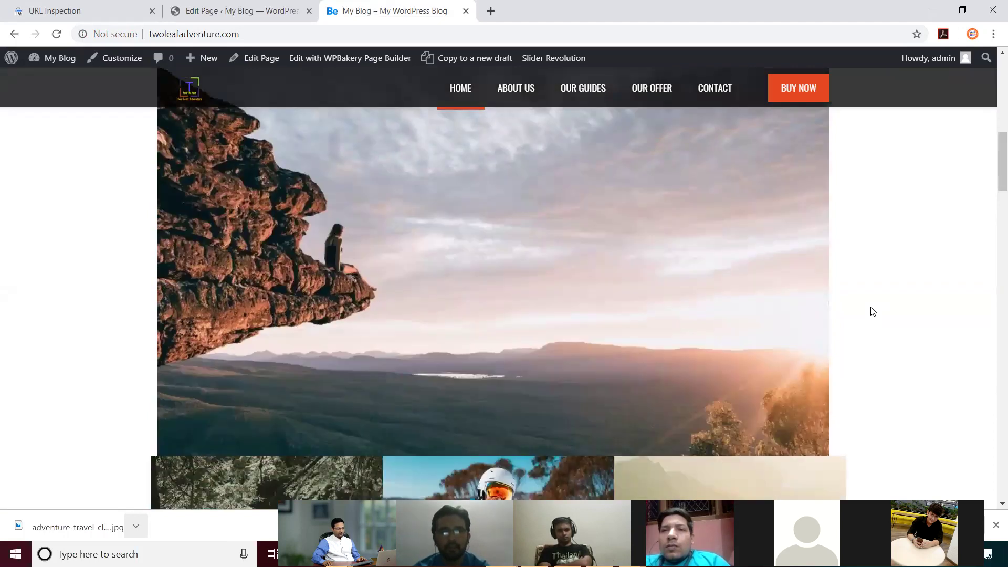
scroll(870, 310, up, 4)
scroll(94, 324, down, 2)
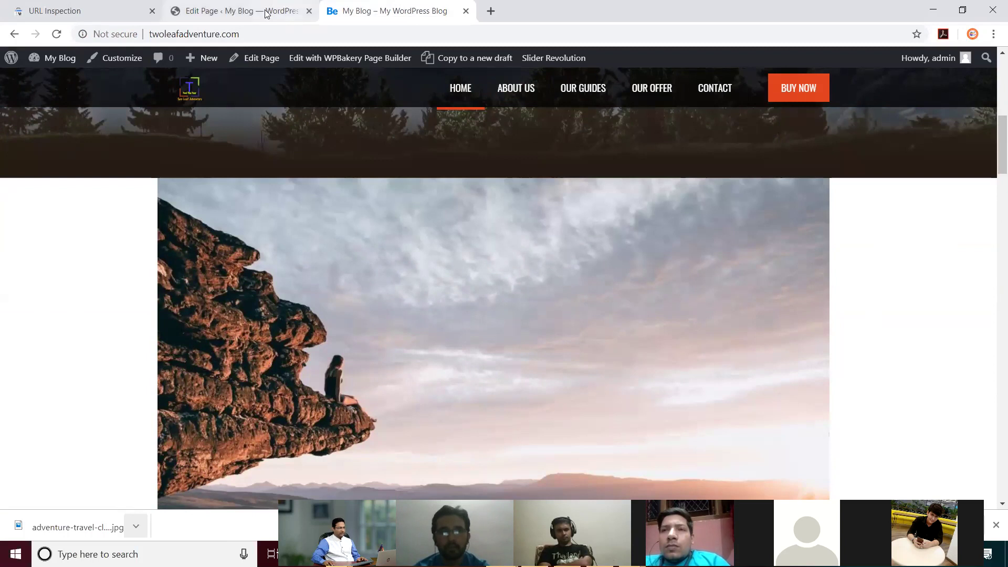
click(289, 12)
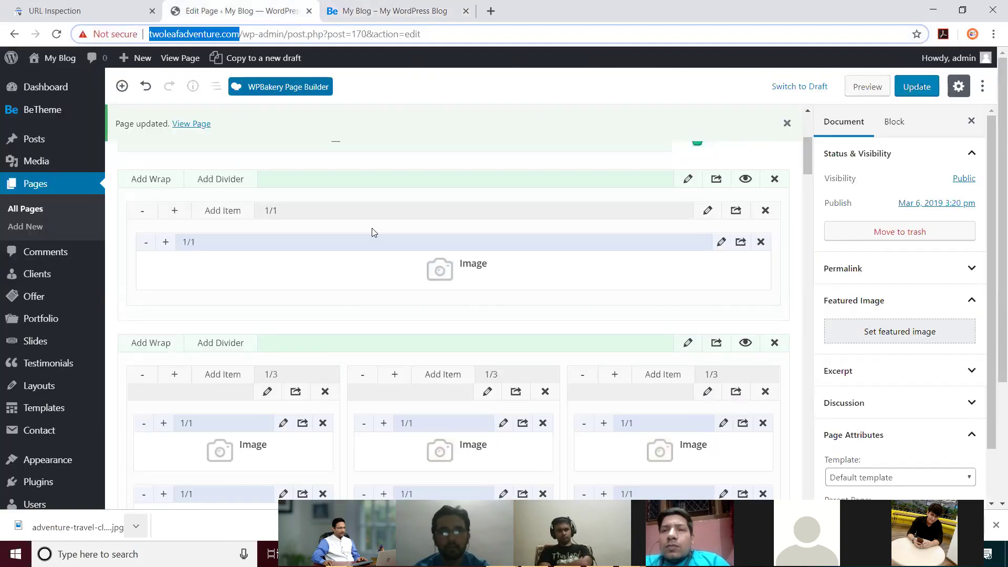
click(721, 243)
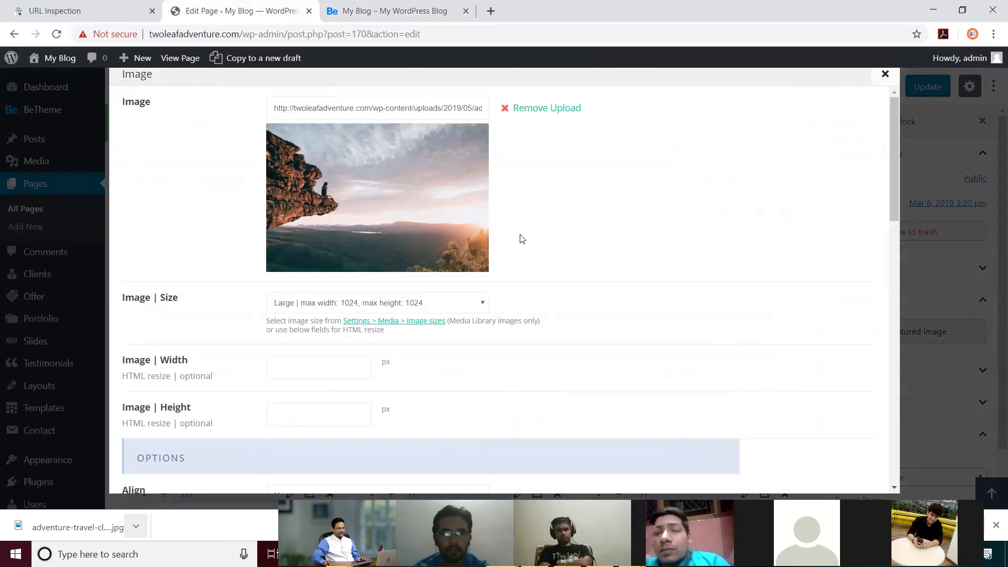
click(885, 74)
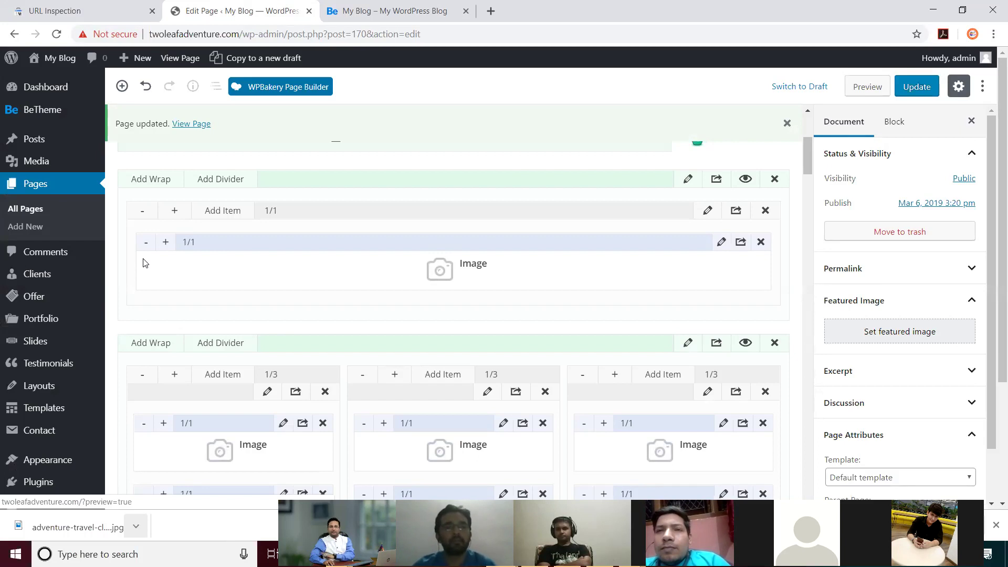
Step: Load canva.com in a new tab and start creating a design
click(490, 12)
text(can)
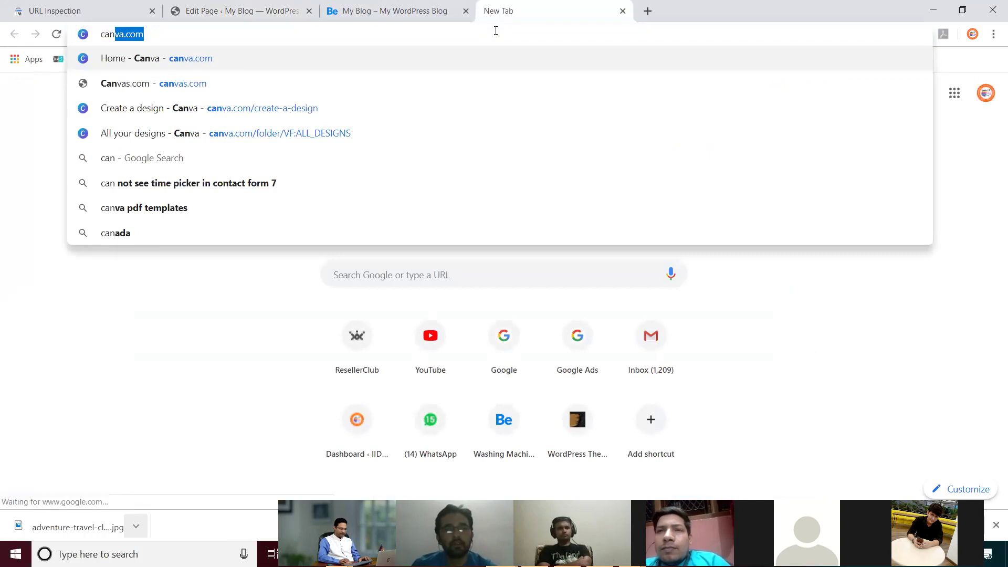
key(Return)
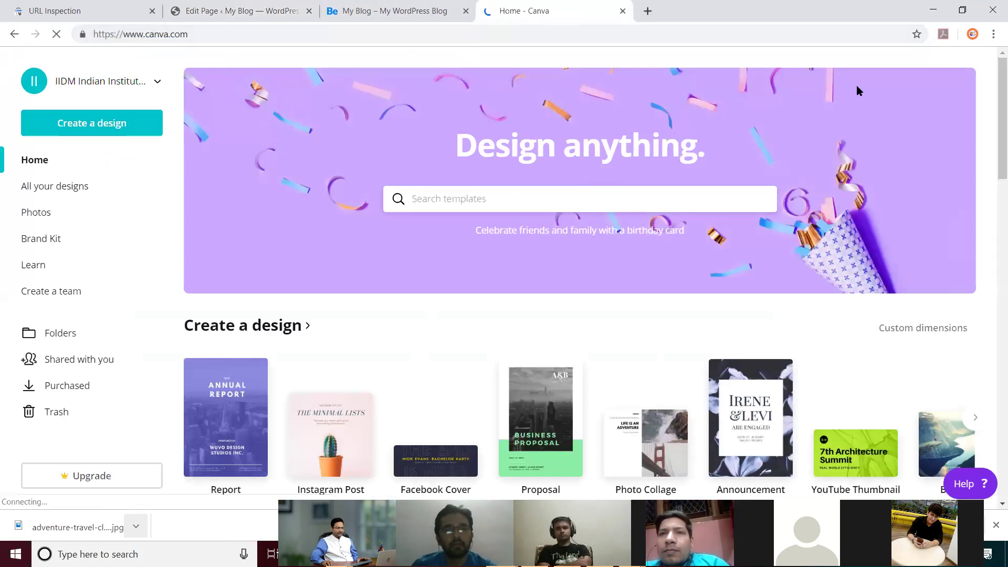
click(89, 125)
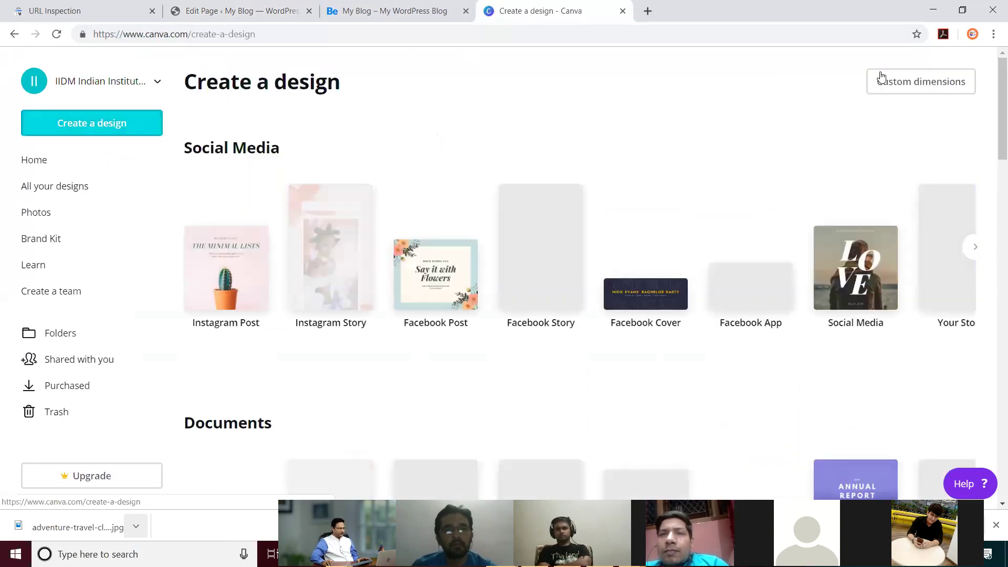
Step: Create a 1200 × 500 px custom design and apply the MUSIQO template to it
click(941, 89)
text(1200)
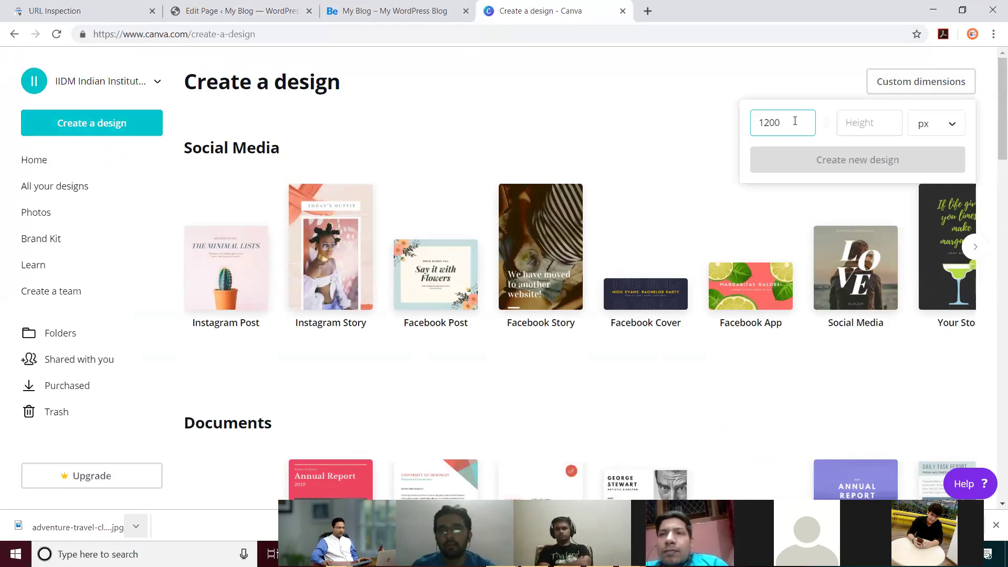
click(880, 124)
text(500)
click(881, 160)
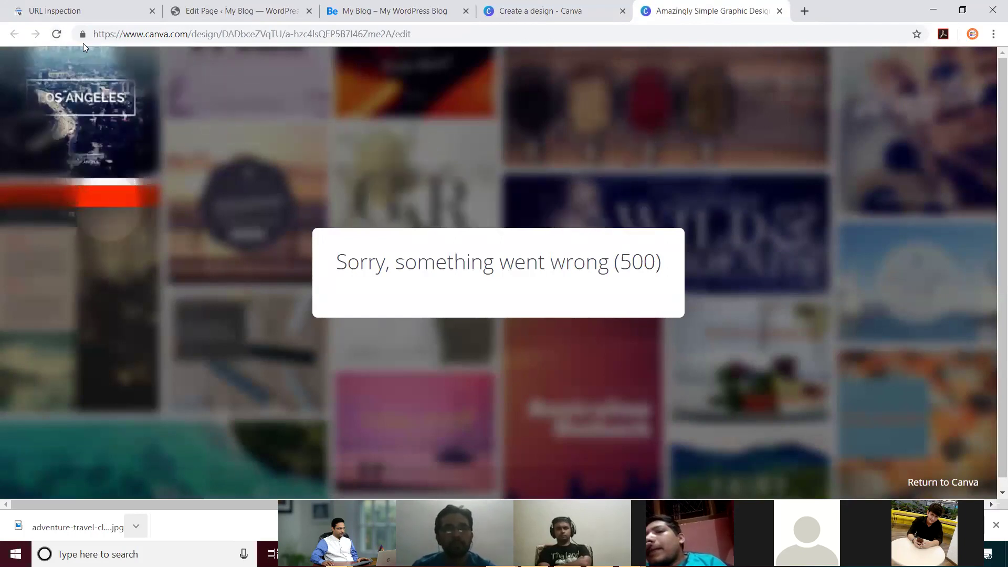
click(57, 33)
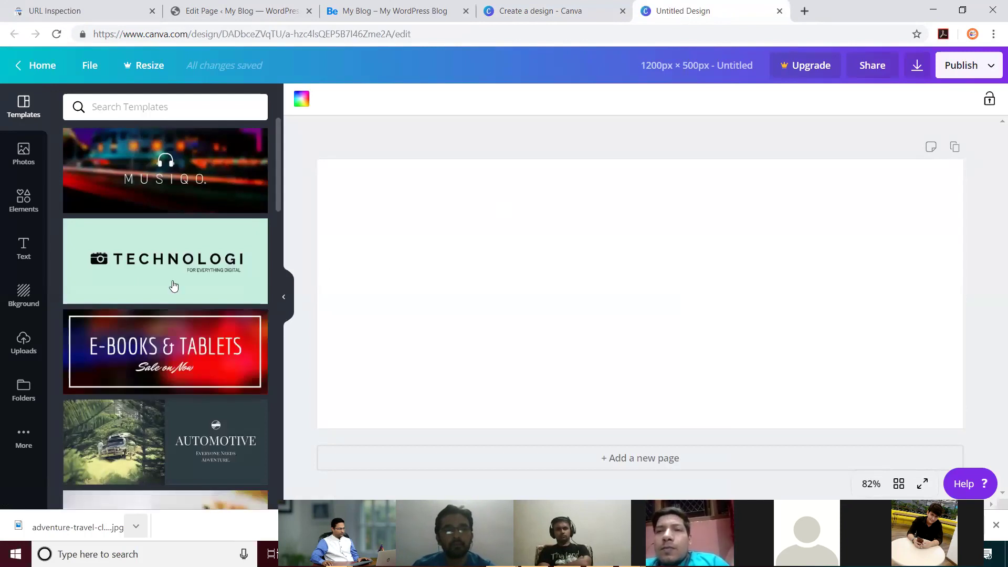
click(189, 158)
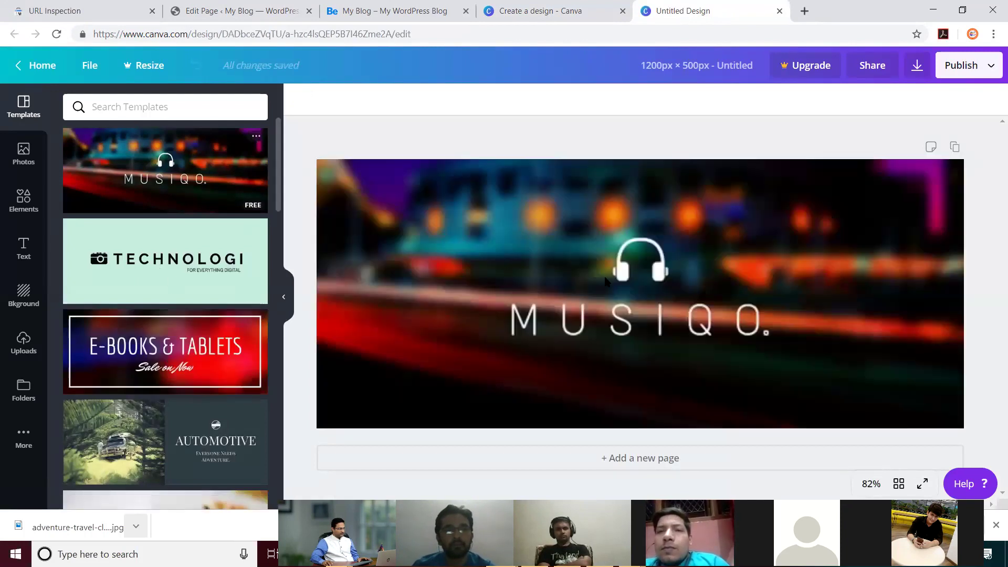
Step: Delete the headphones icon from the banner
click(649, 312)
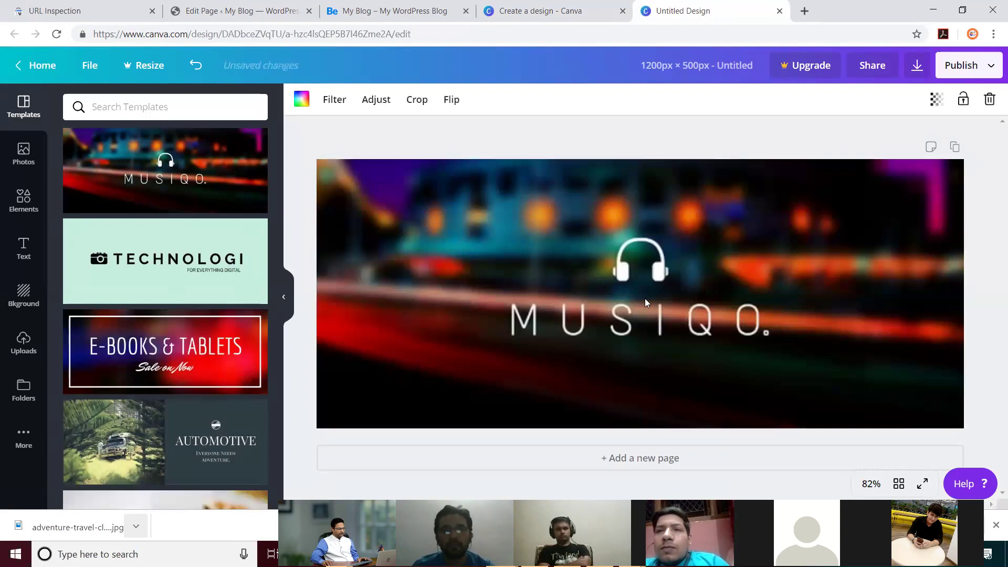
click(651, 264)
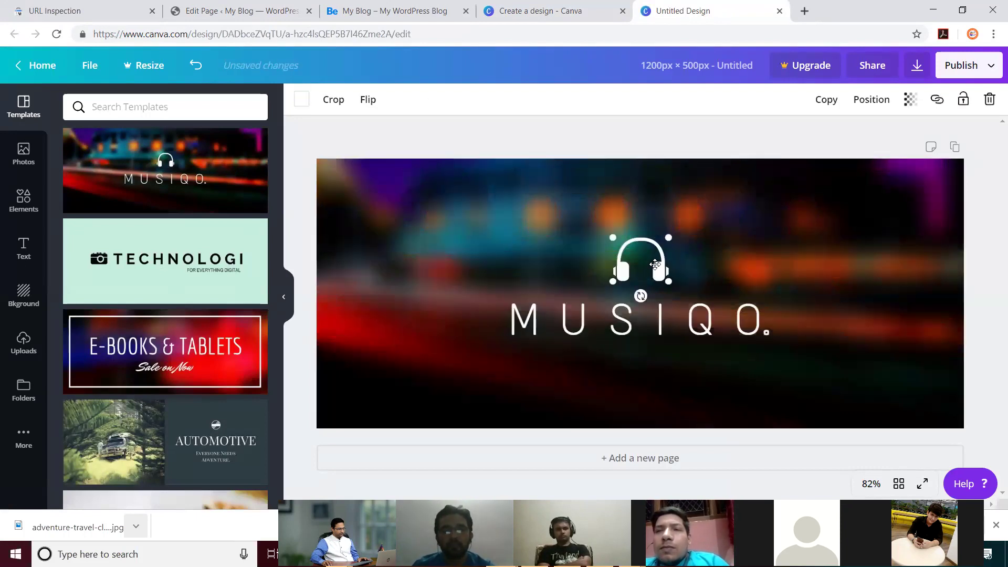
key(Delete)
Step: Replace the MUSIQO title with 'Adventure Camp' and move it slightly higher
click(661, 321)
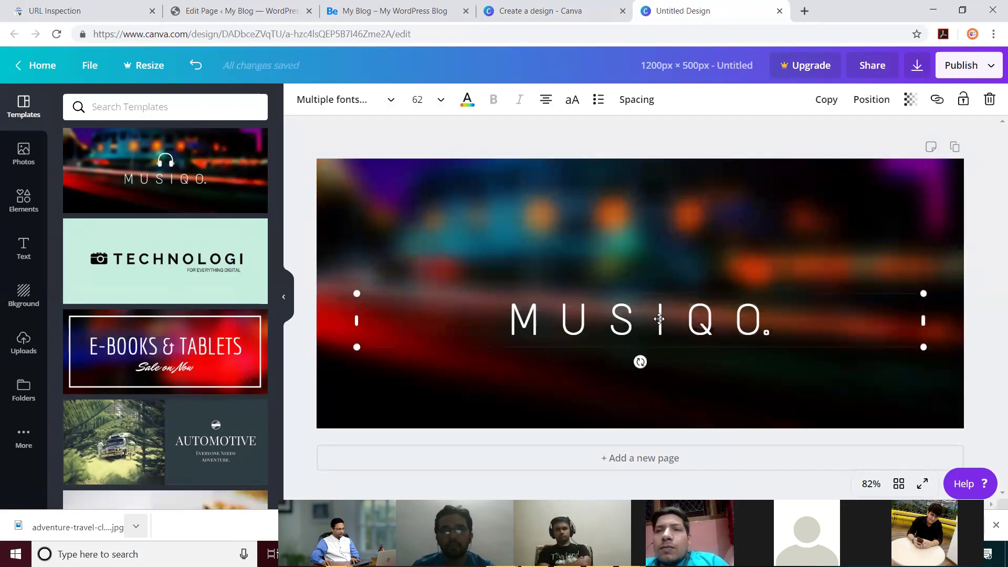
double_click(661, 320)
key(ctrl+a)
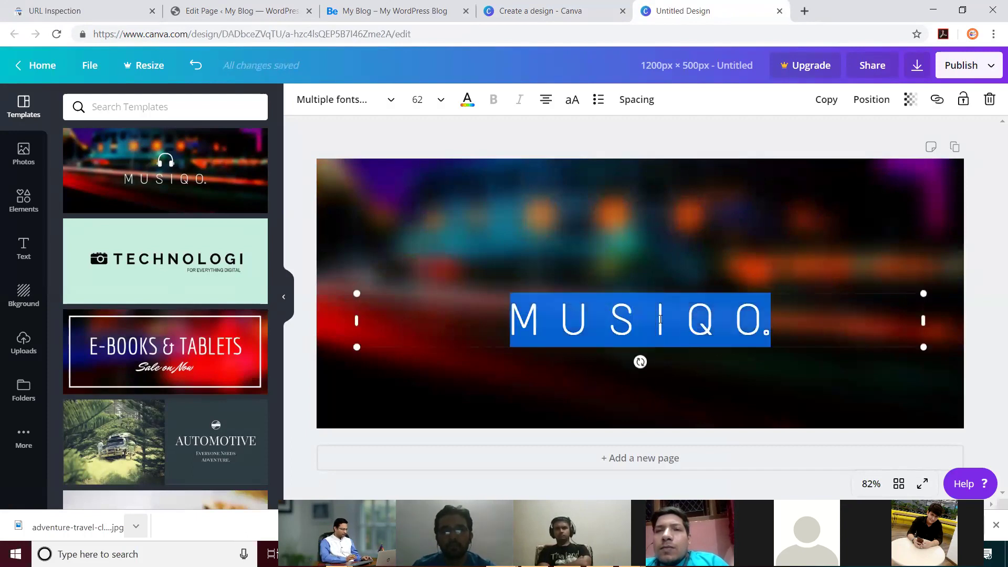
text(Advent)
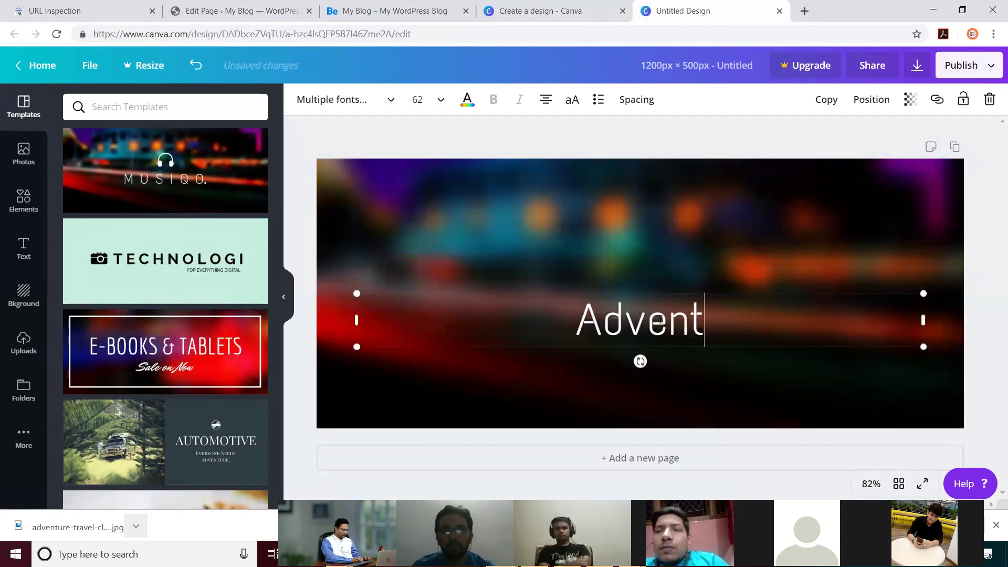
text(ure Cam)
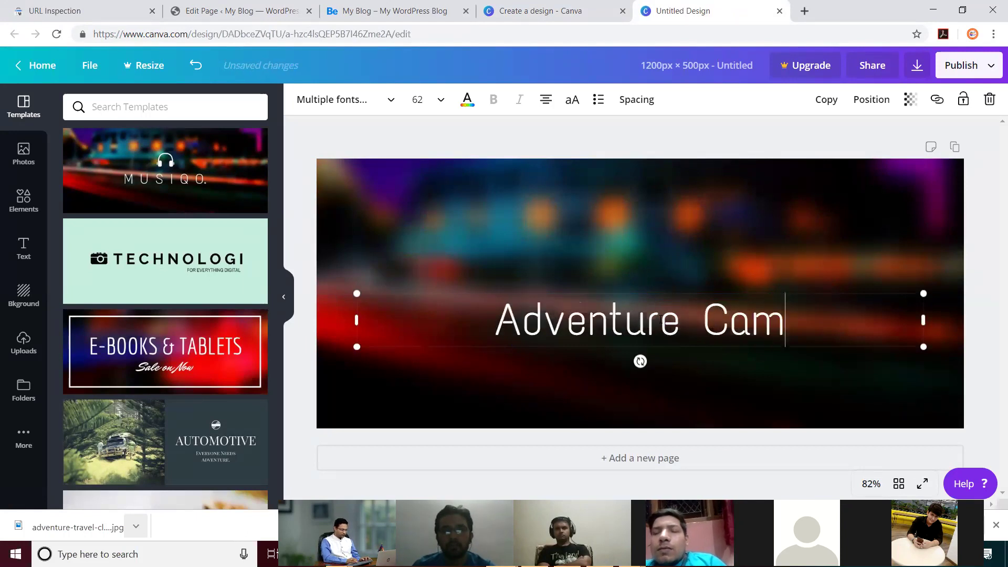
text(p)
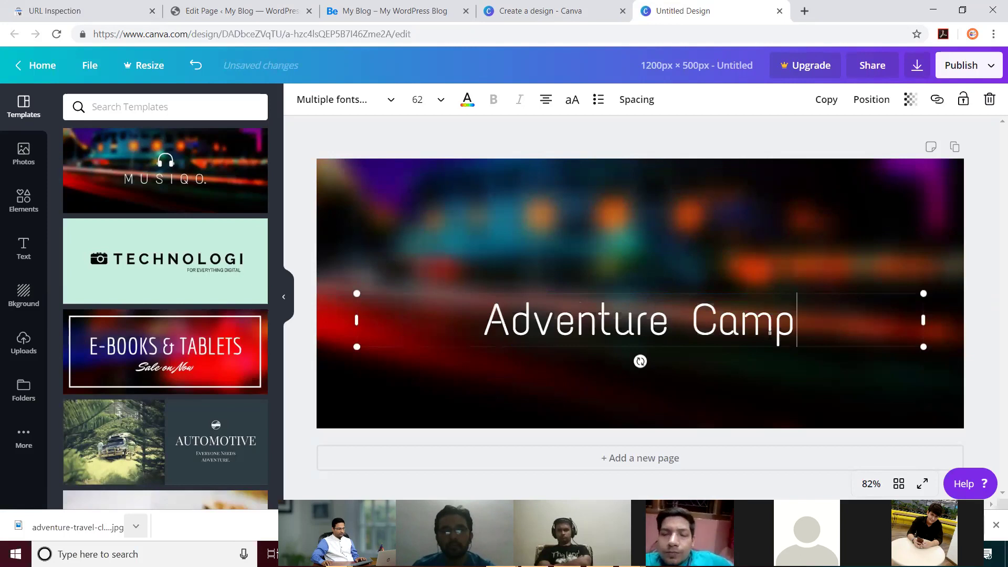
click(803, 346)
drag(788, 333, 795, 307)
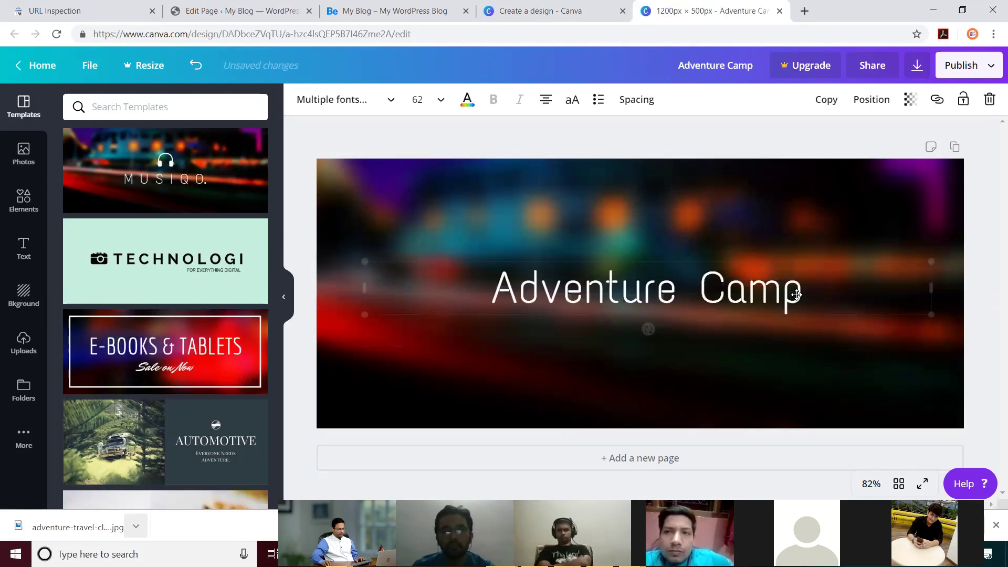
click(963, 71)
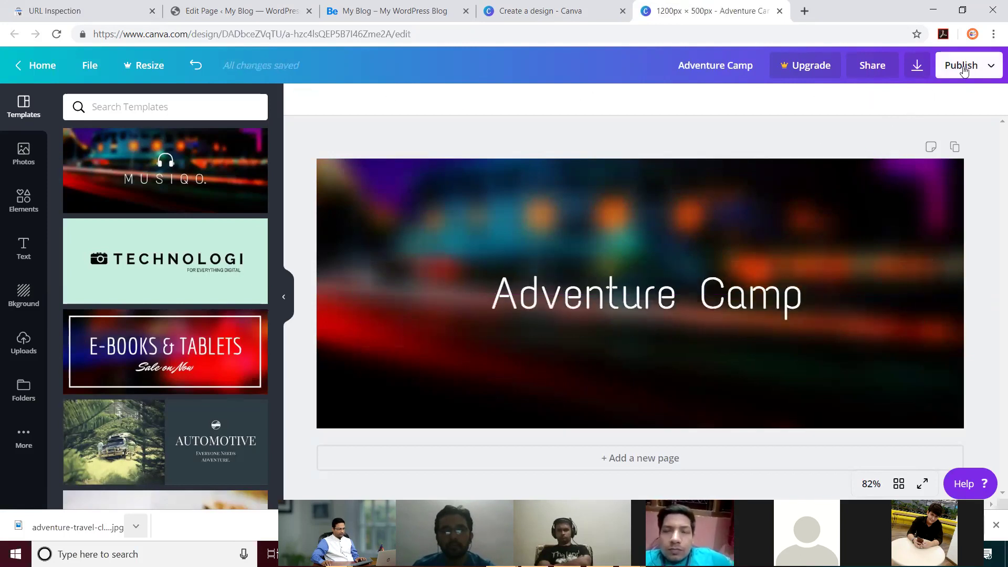
Step: Download the banner as a JPG file, dismissing the Pro trial offer
click(917, 74)
click(922, 158)
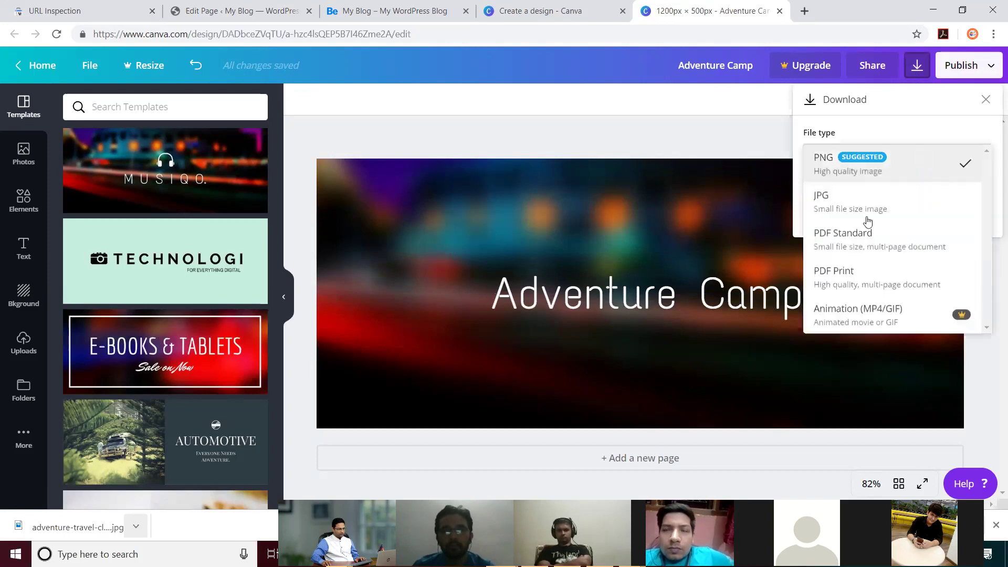
click(857, 205)
click(869, 192)
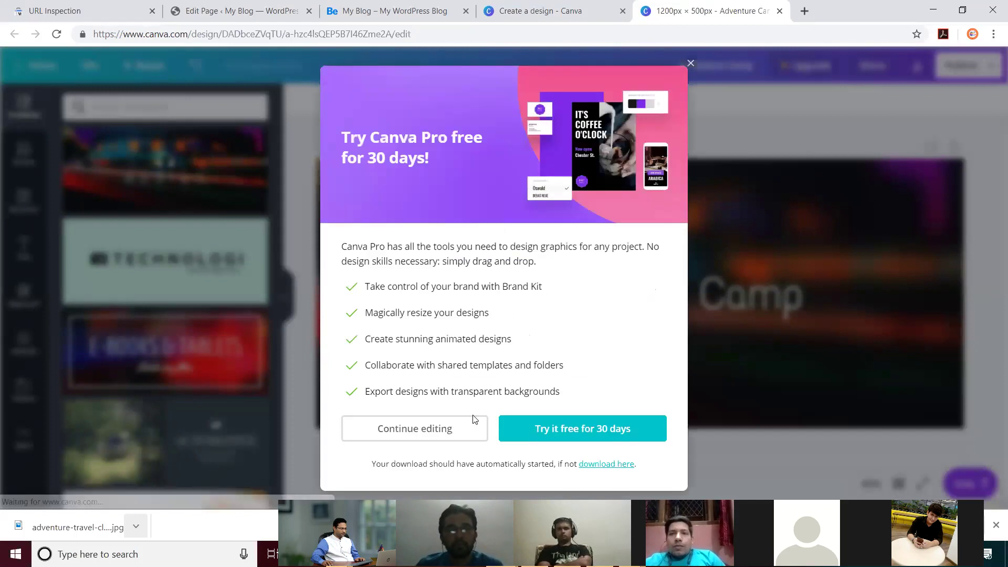
click(414, 429)
Step: Locate Adventure Camp.jpg in the Downloads folder, then bring up the live blog site
click(136, 526)
click(178, 479)
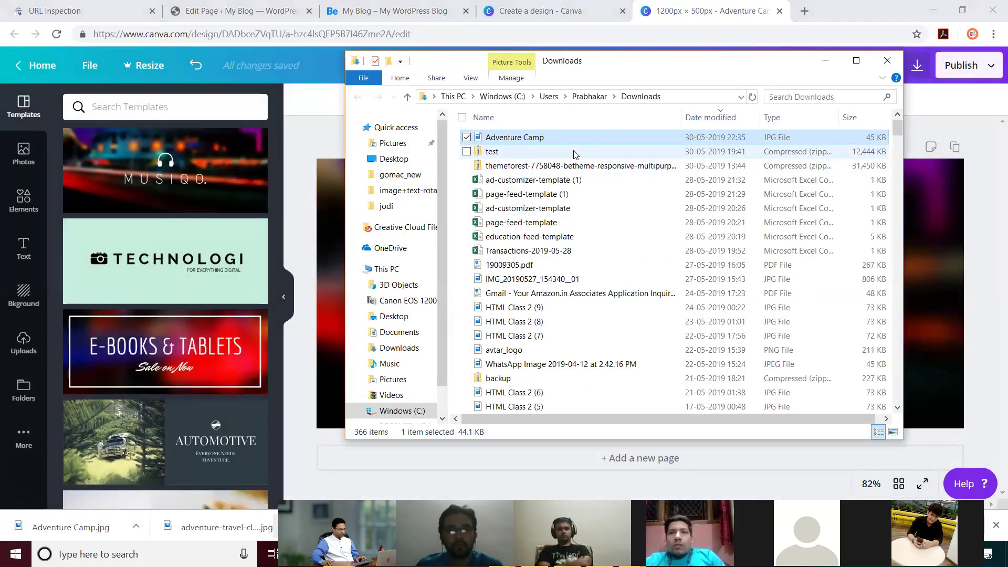
click(693, 96)
key(ctrl+c)
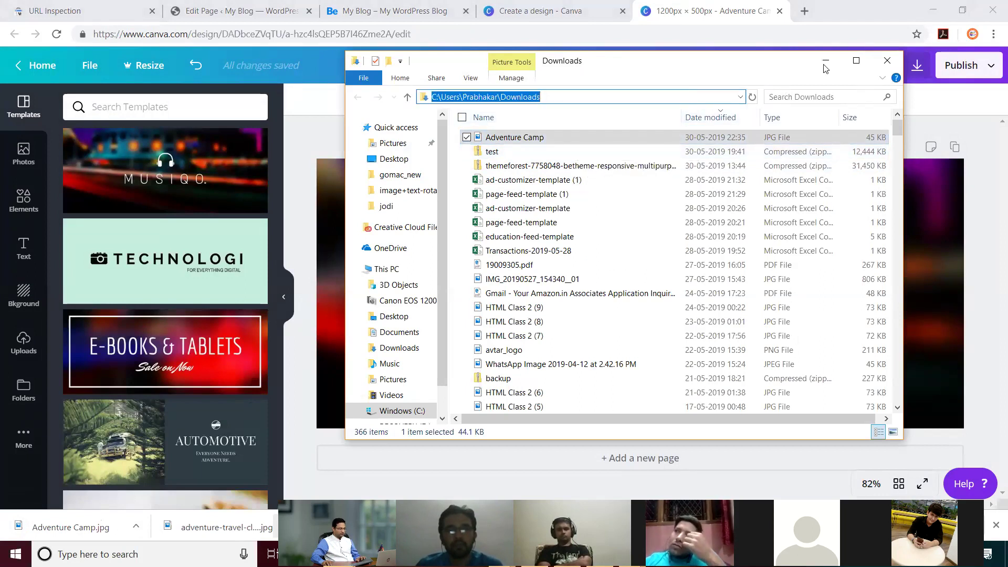
click(825, 63)
click(381, 13)
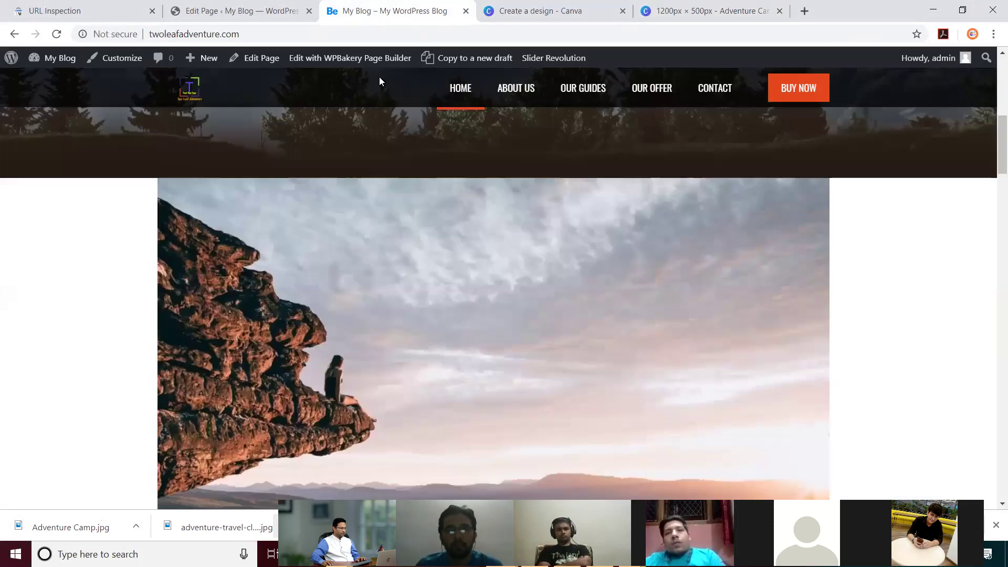
Step: Remove the cliff image from the page's top Image element
click(263, 11)
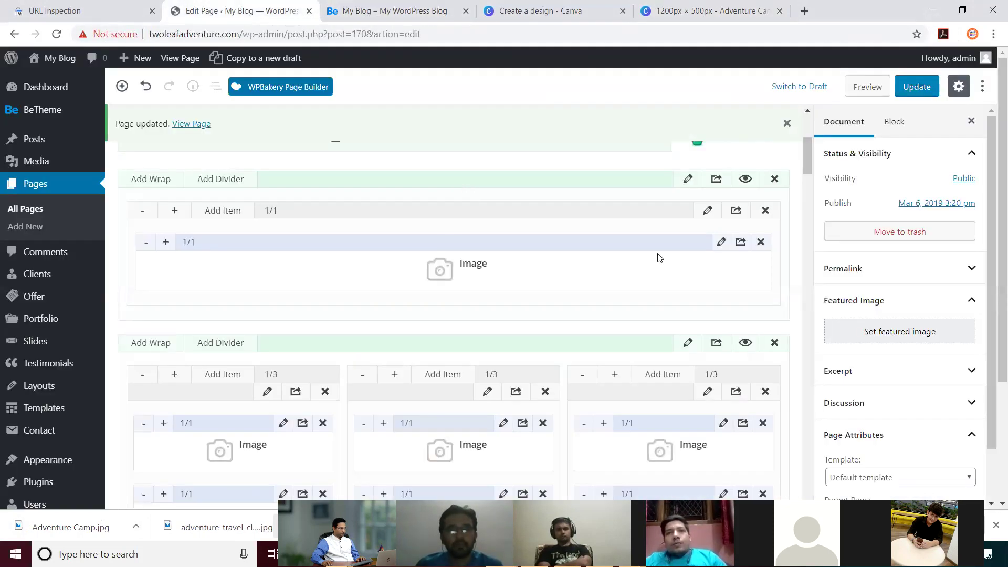
click(721, 242)
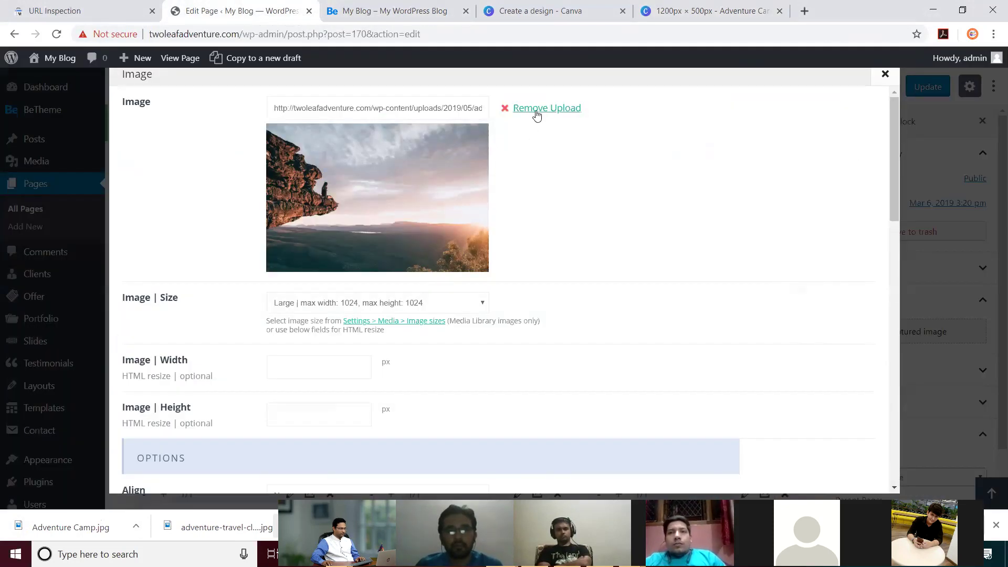
click(536, 114)
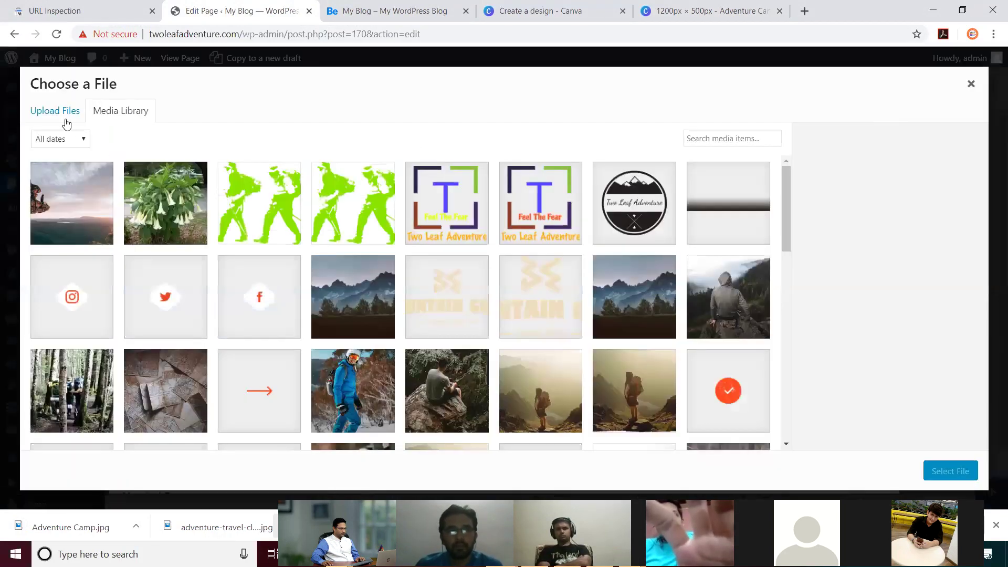
Step: Browse to the Downloads folder and pick the Adventure Camp image file
click(65, 120)
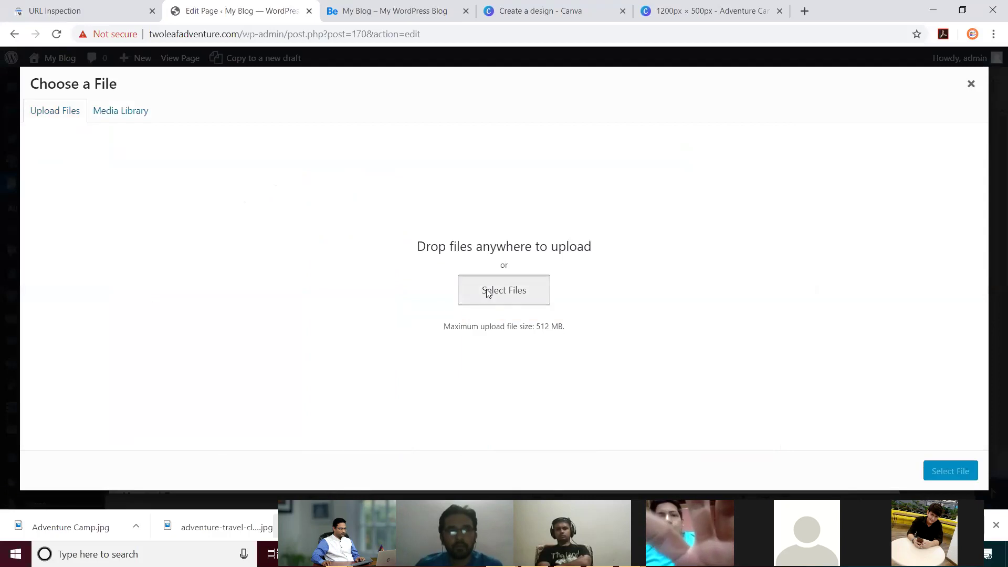
click(491, 289)
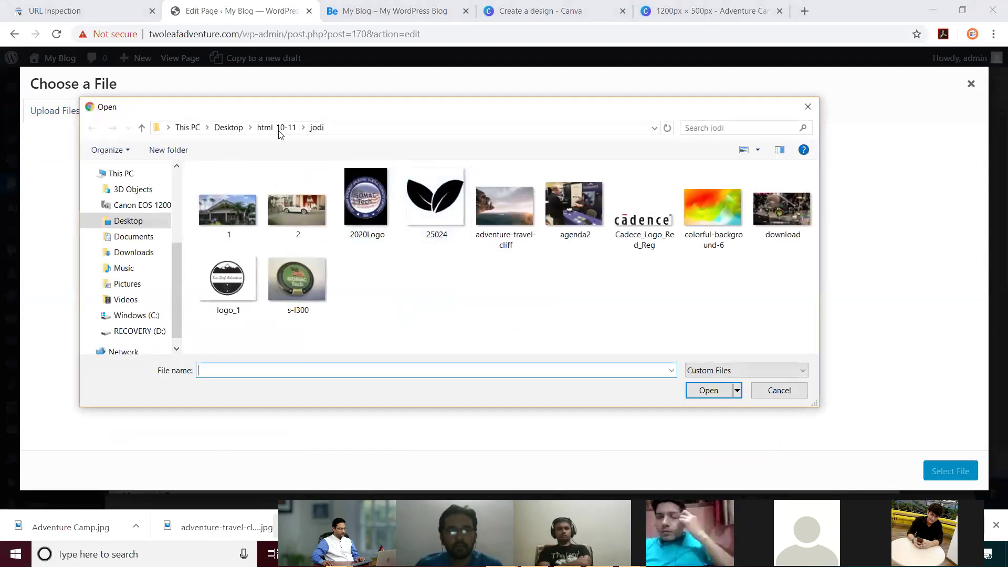
click(384, 129)
key(ctrl+v)
key(Return)
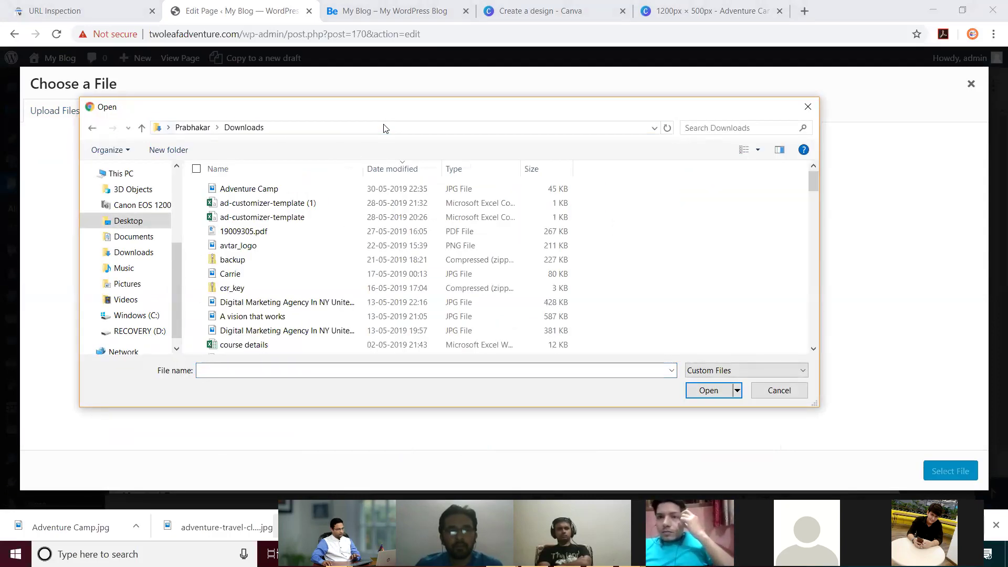
click(264, 187)
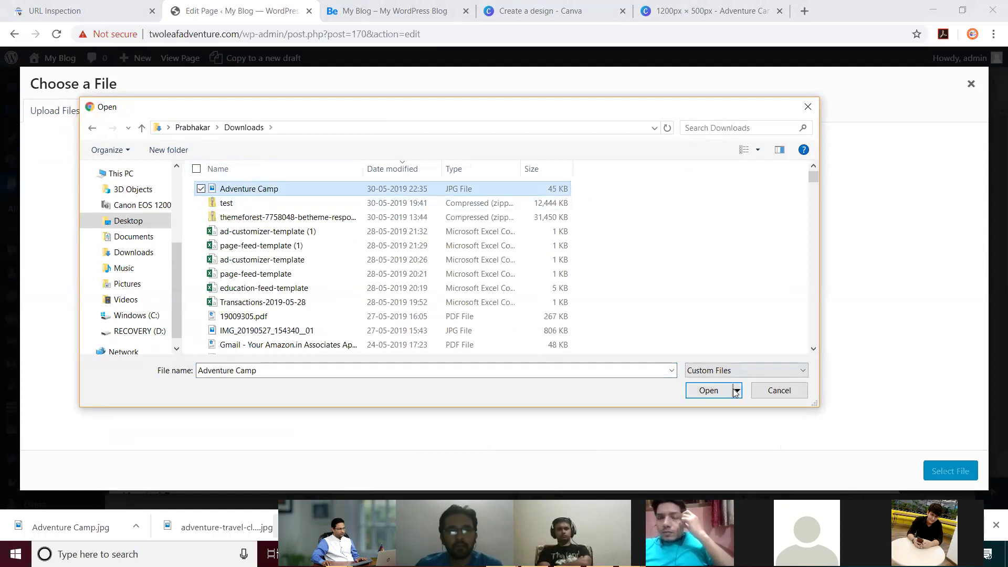
Step: Upload Adventure Camp.jpg, use it as the element's image, and save the settings
click(708, 391)
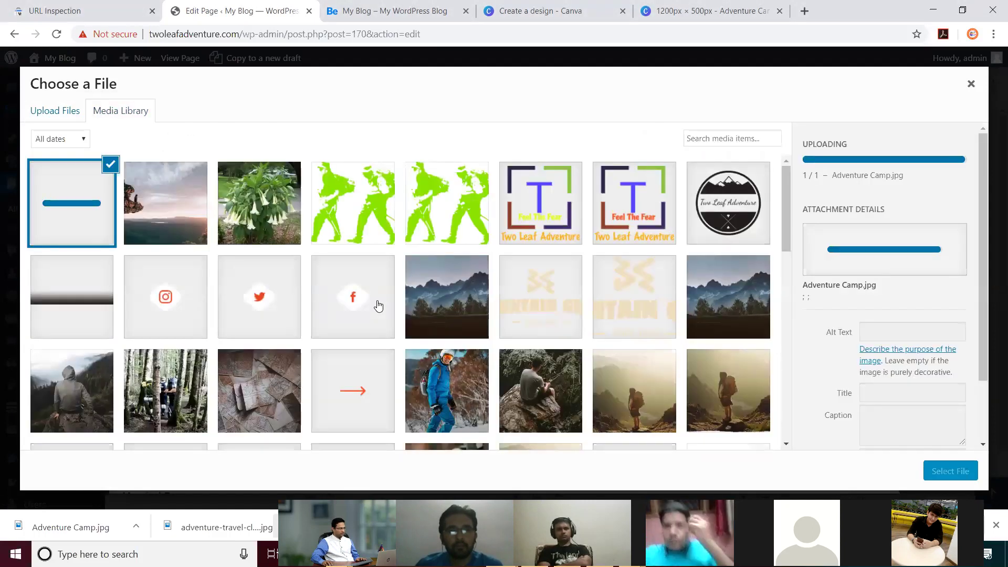
click(933, 471)
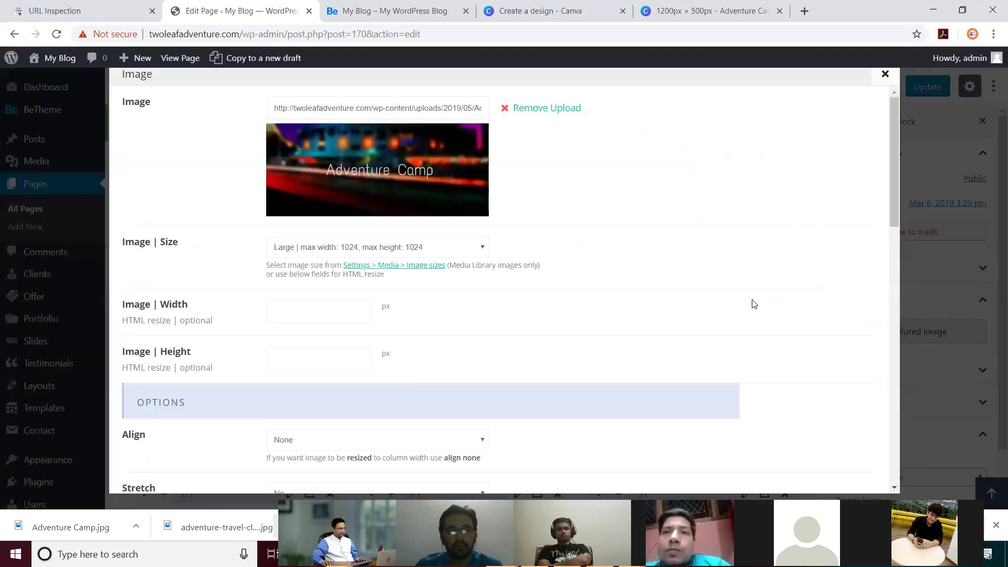
scroll(763, 295, down, 10)
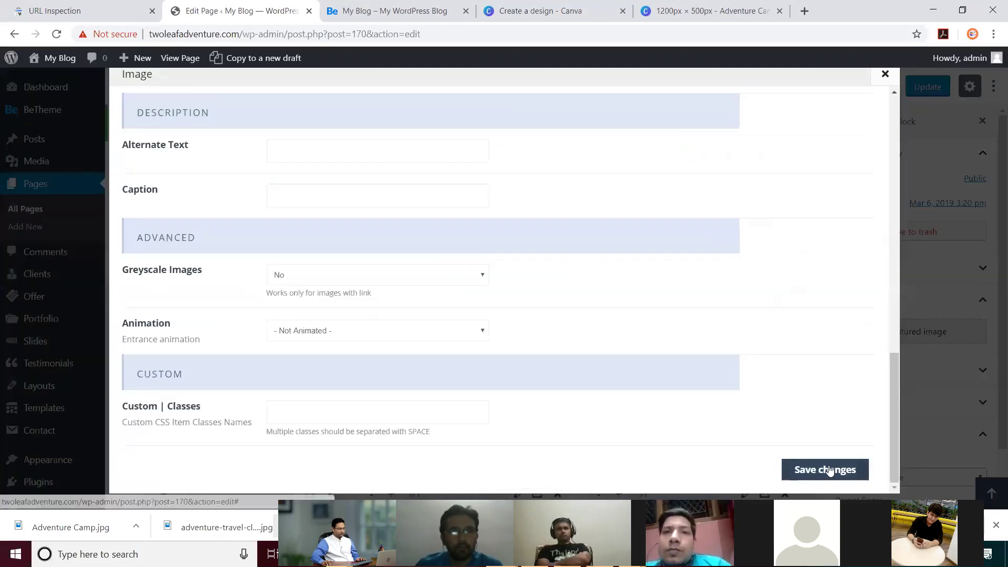
click(826, 469)
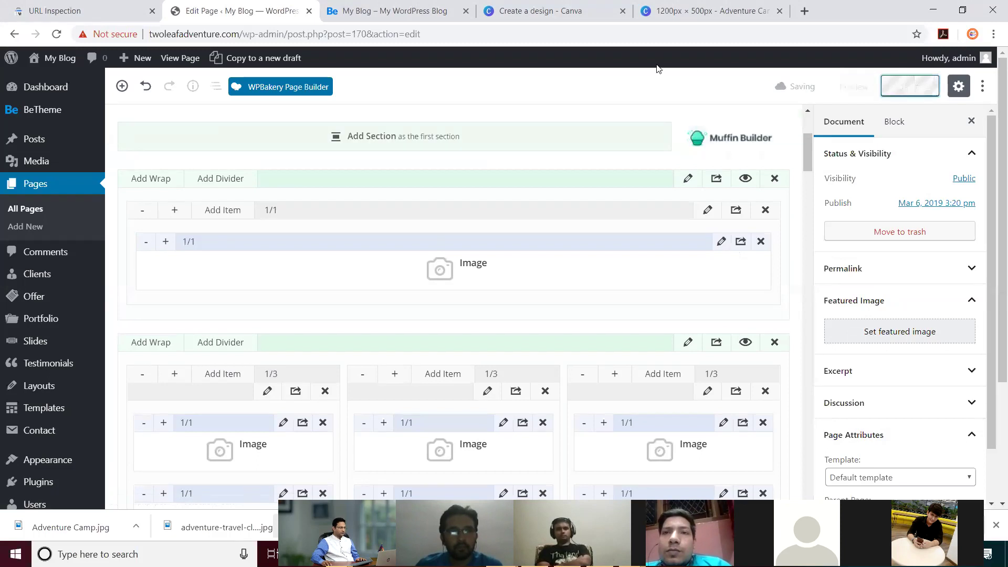
click(413, 10)
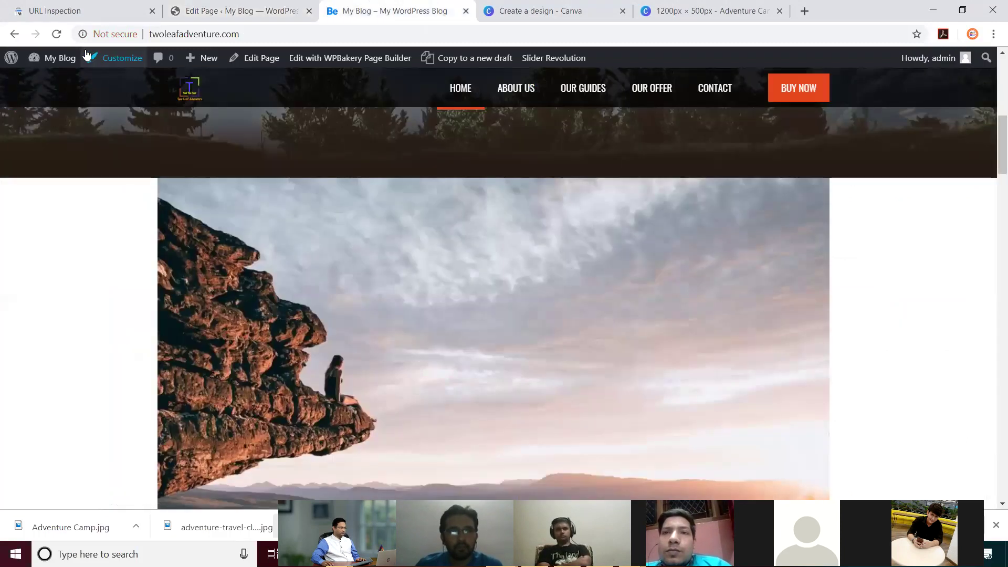
Step: Reload the live site, then narrow the image column to 3/4 and widen it back to 1/1
click(56, 33)
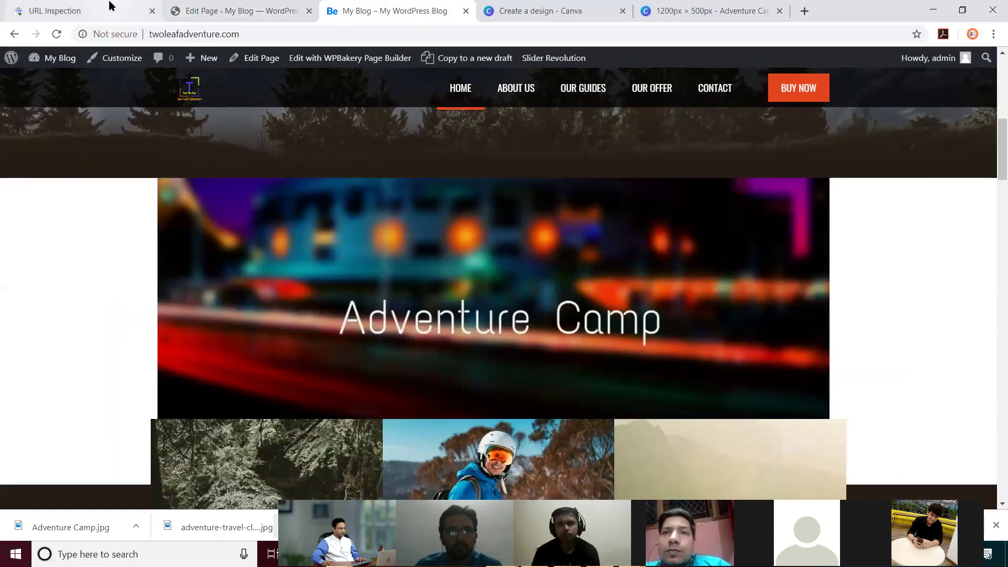
click(267, 11)
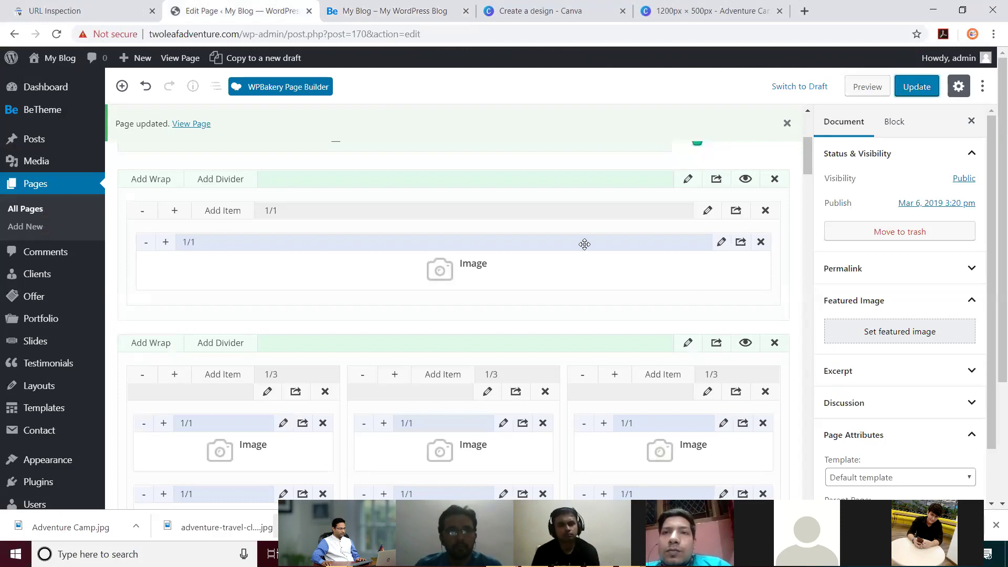
click(144, 244)
click(145, 244)
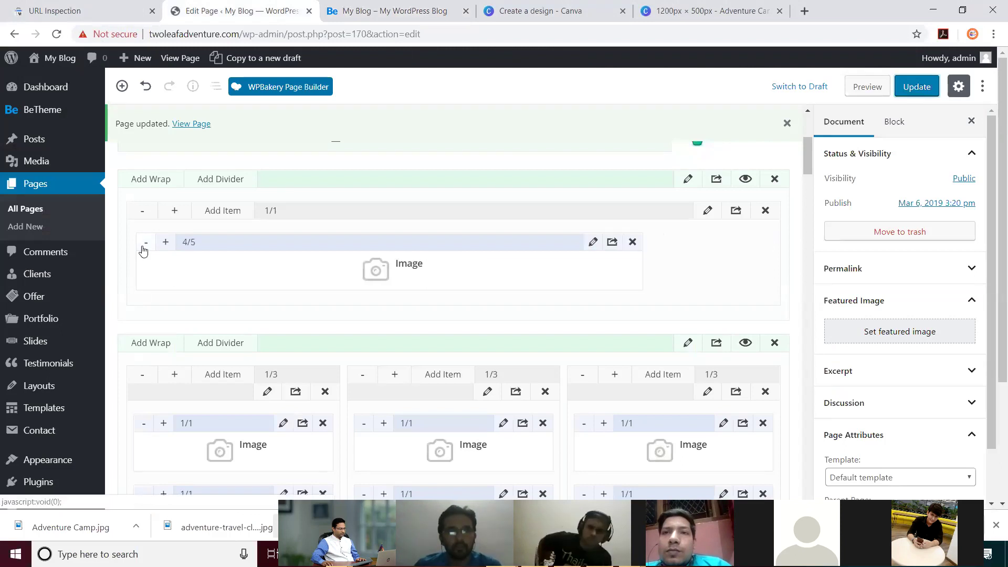
click(142, 247)
click(172, 248)
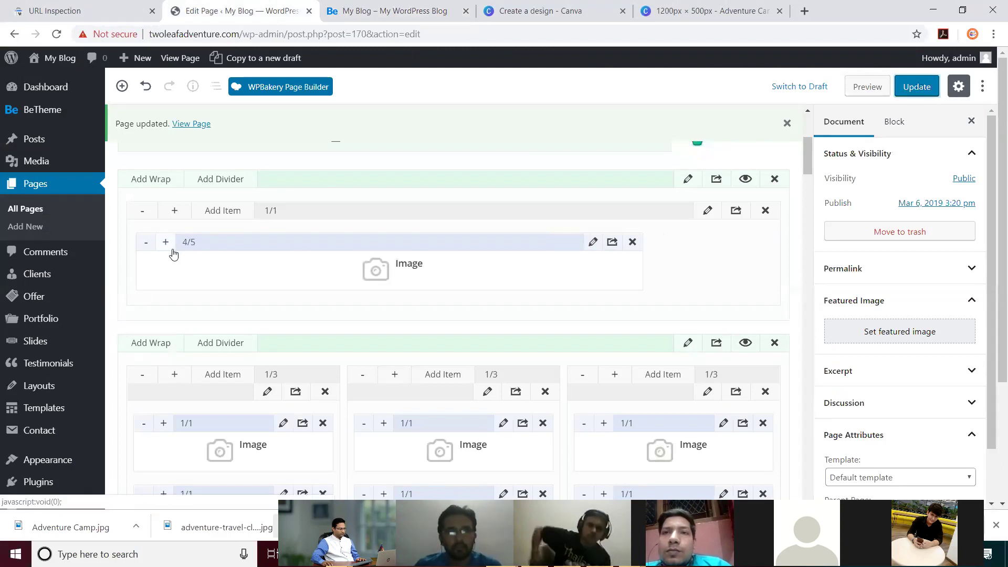
click(172, 250)
click(172, 250)
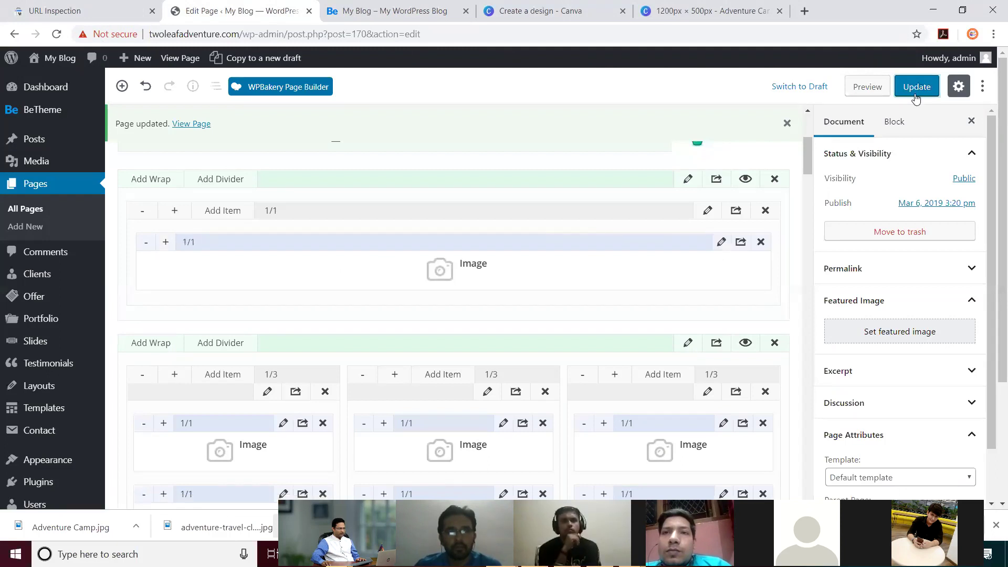
Step: Review the Adventure Camp banner on the live home page, then return to the page editor
click(390, 7)
scroll(677, 270, down, 5)
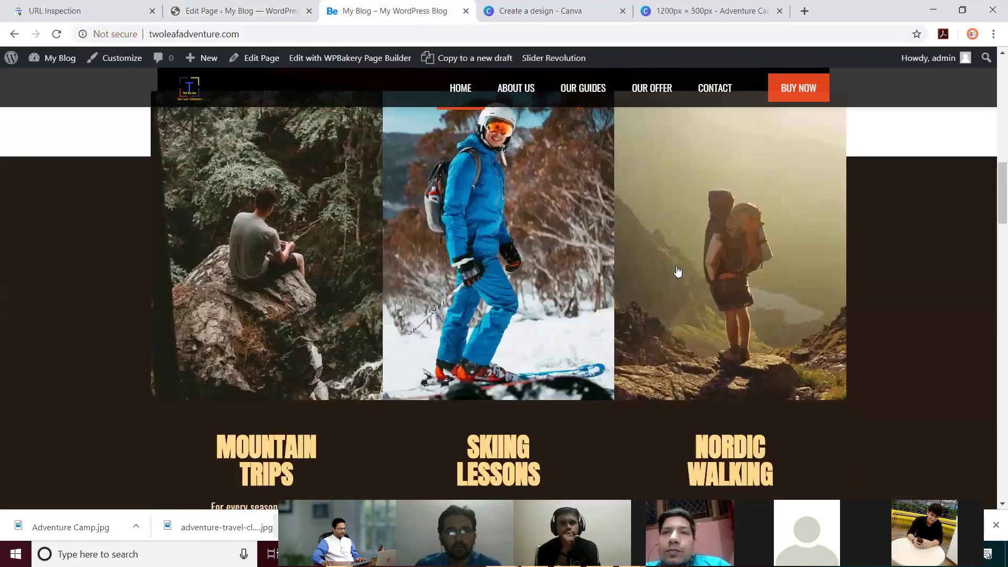
scroll(677, 271, down, 7)
scroll(677, 270, up, 6)
scroll(677, 270, up, 8)
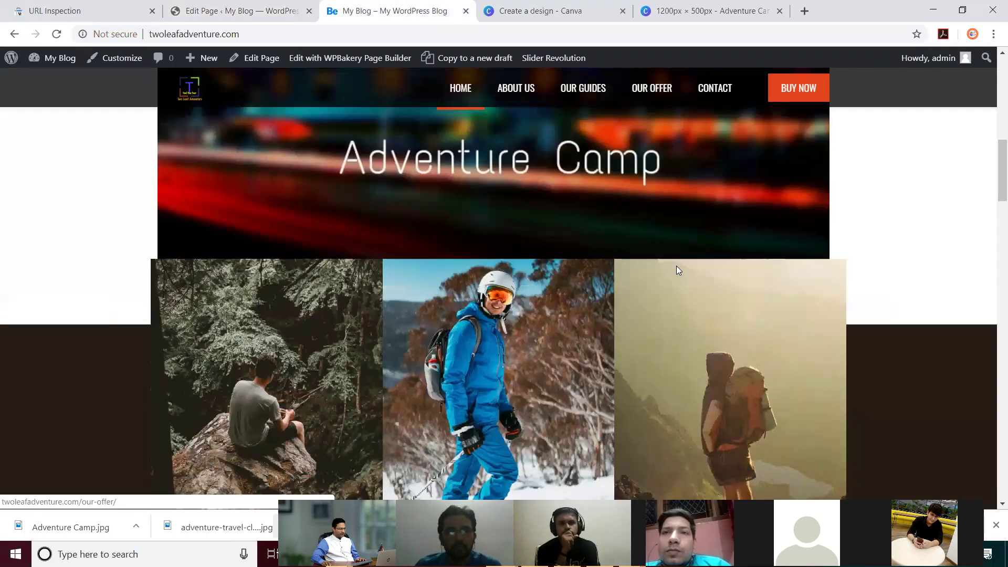
scroll(954, 250, down, 6)
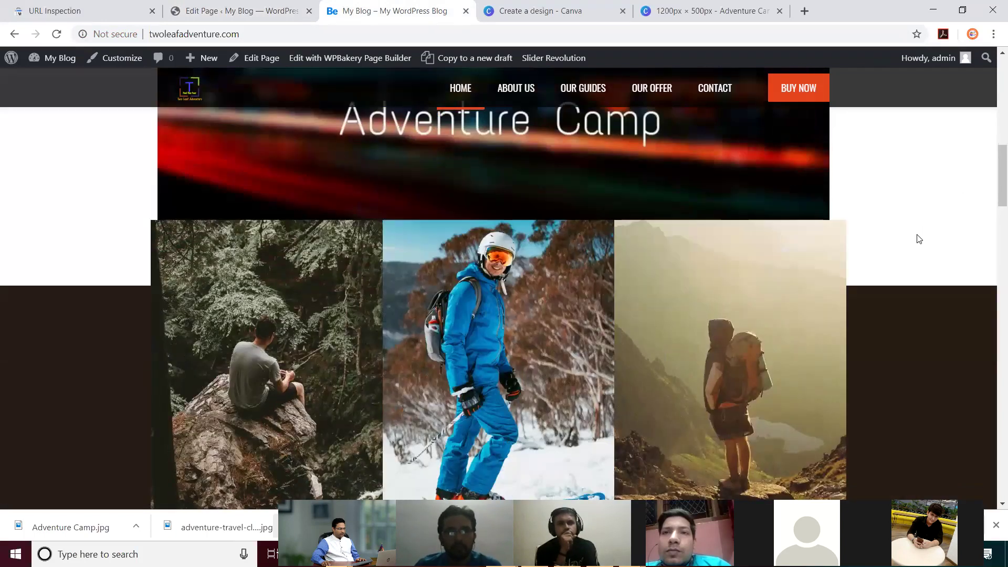
scroll(919, 239, up, 4)
right_click(923, 267)
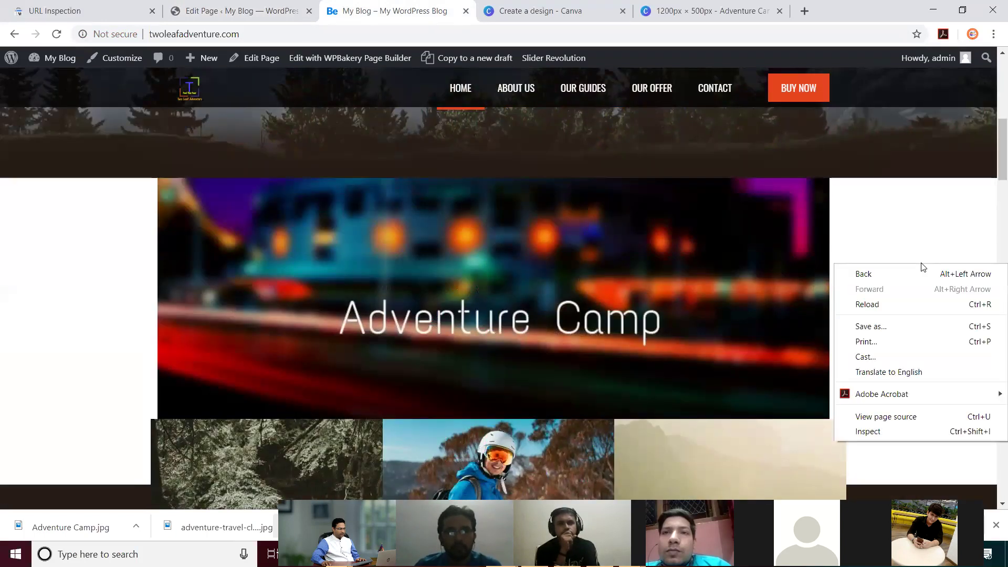
click(910, 227)
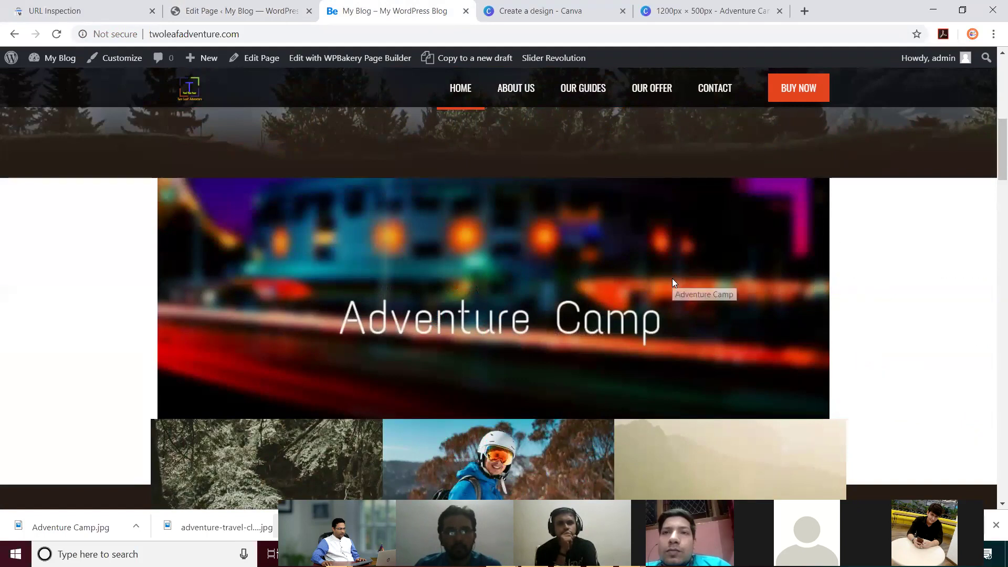
click(196, 13)
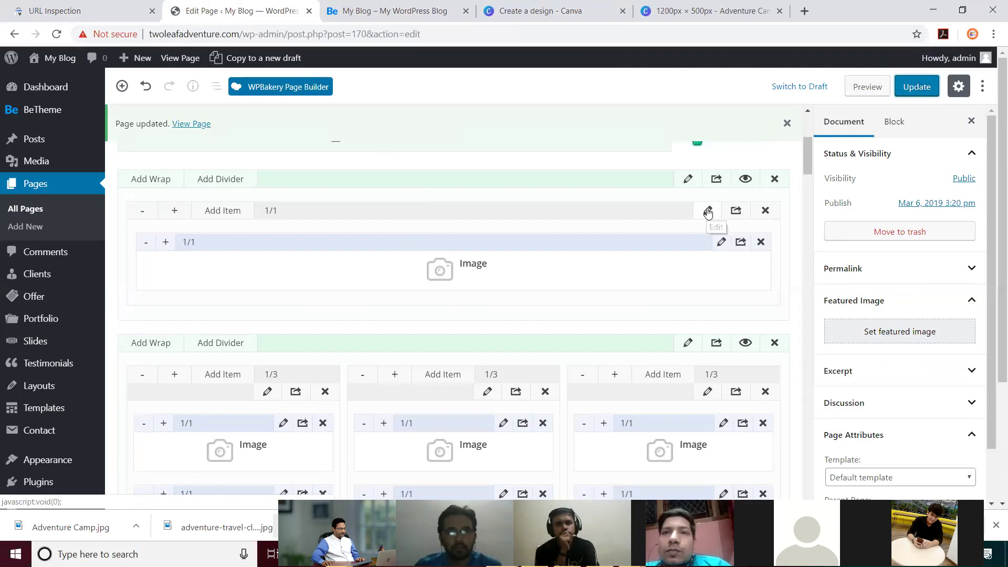
Step: Set Adventure Camp as the banner section's background image, save the section, and update the page
click(689, 179)
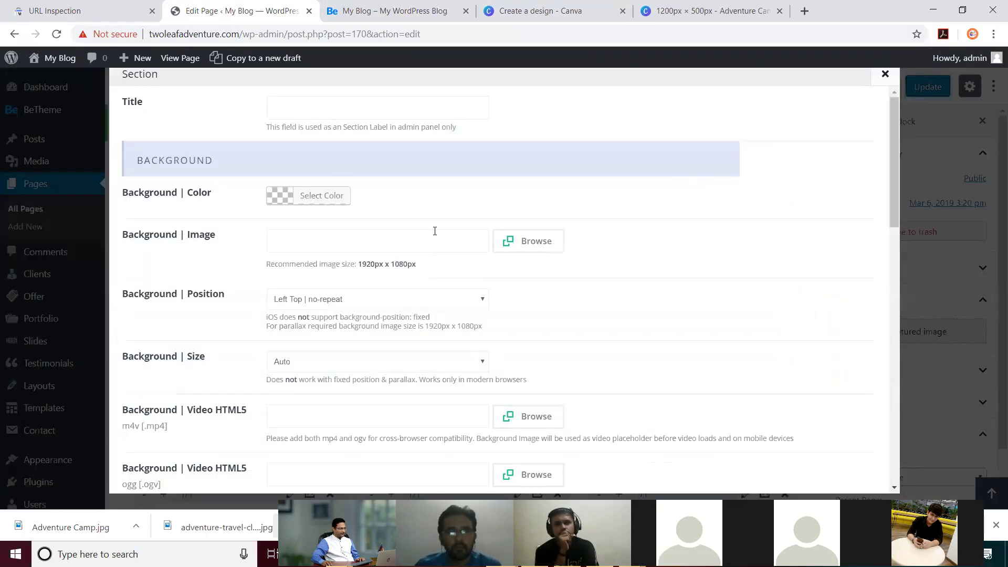
click(534, 243)
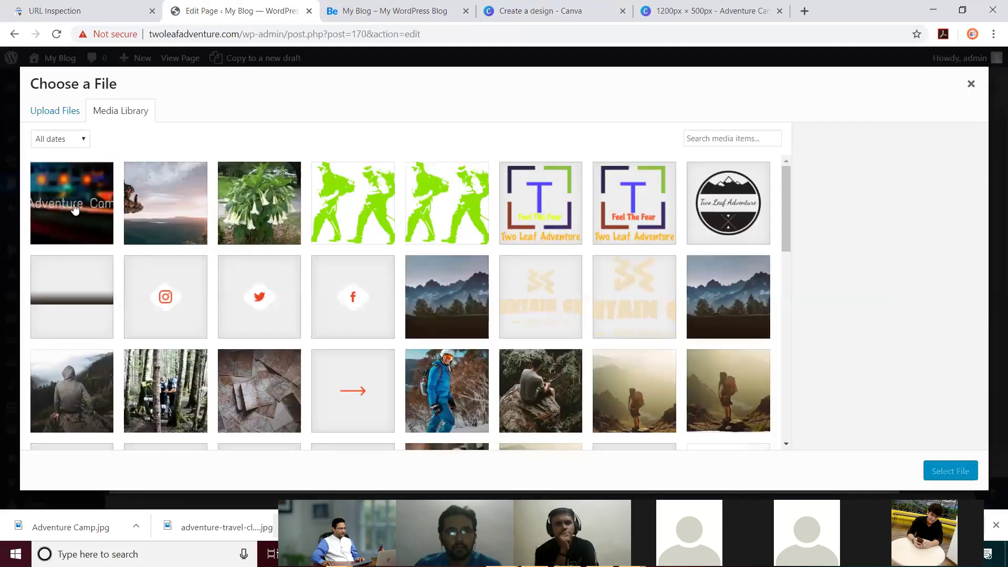
click(952, 477)
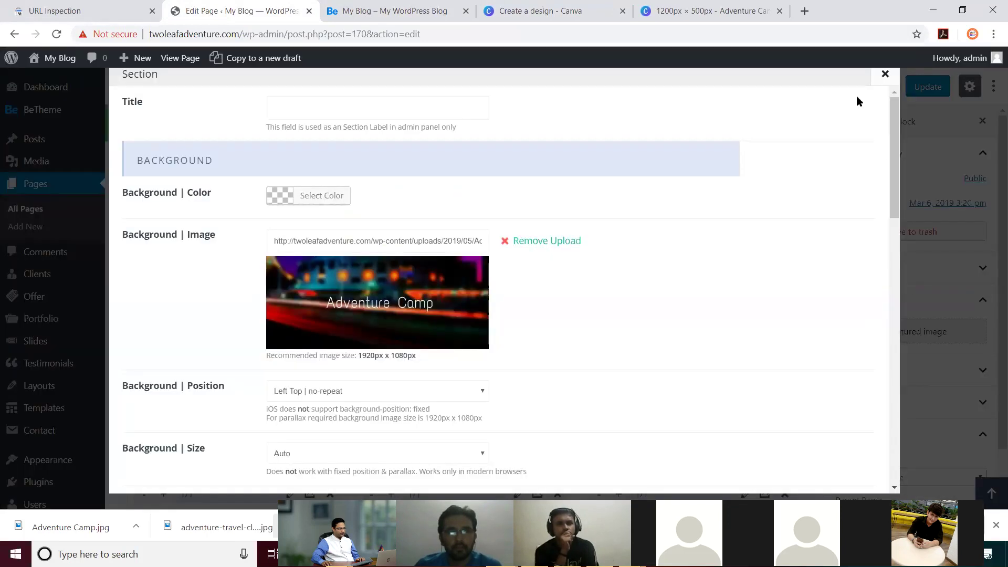
scroll(848, 239, down, 15)
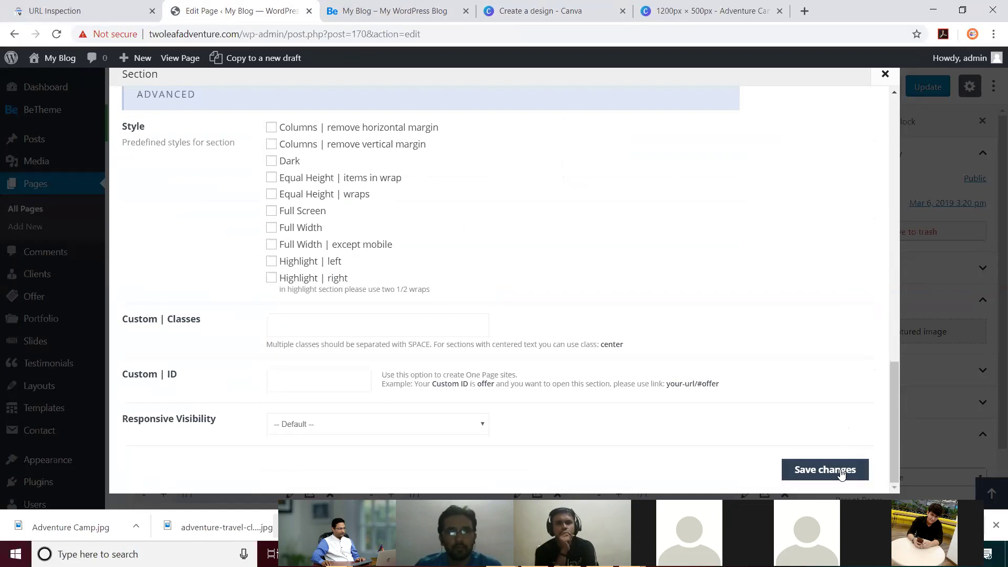
click(840, 469)
click(909, 86)
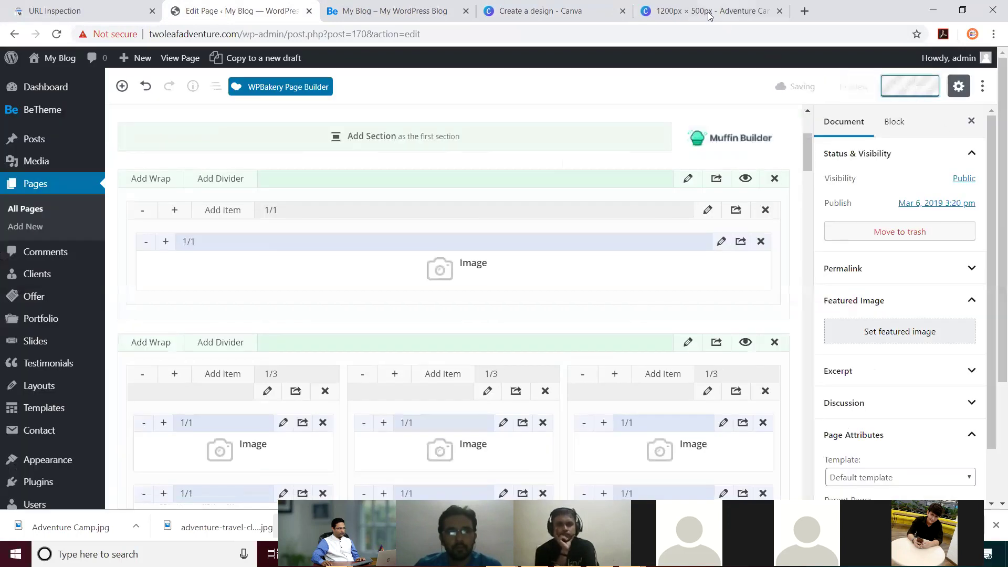
click(415, 12)
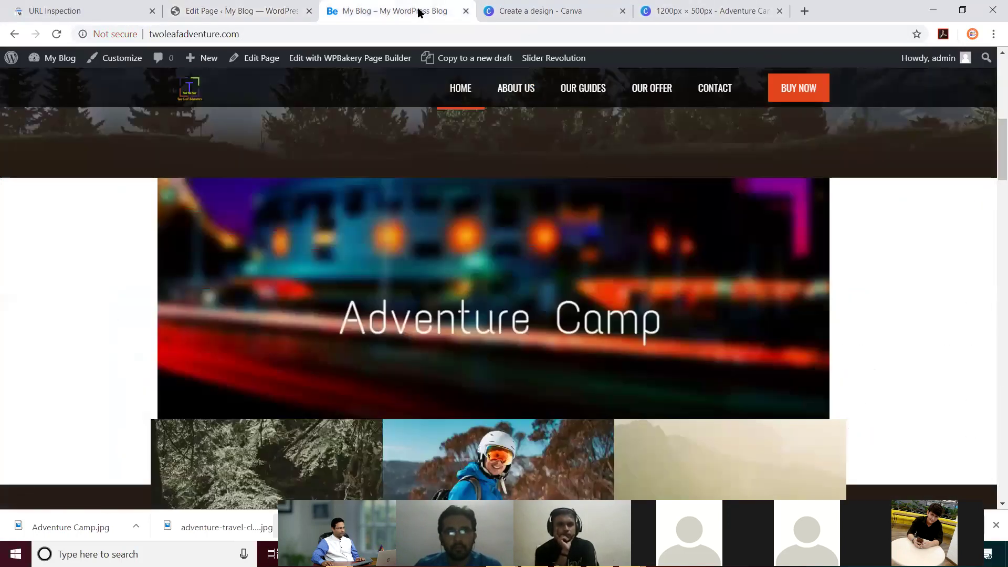
Step: Reload the live site and scroll to check the new section background
click(56, 35)
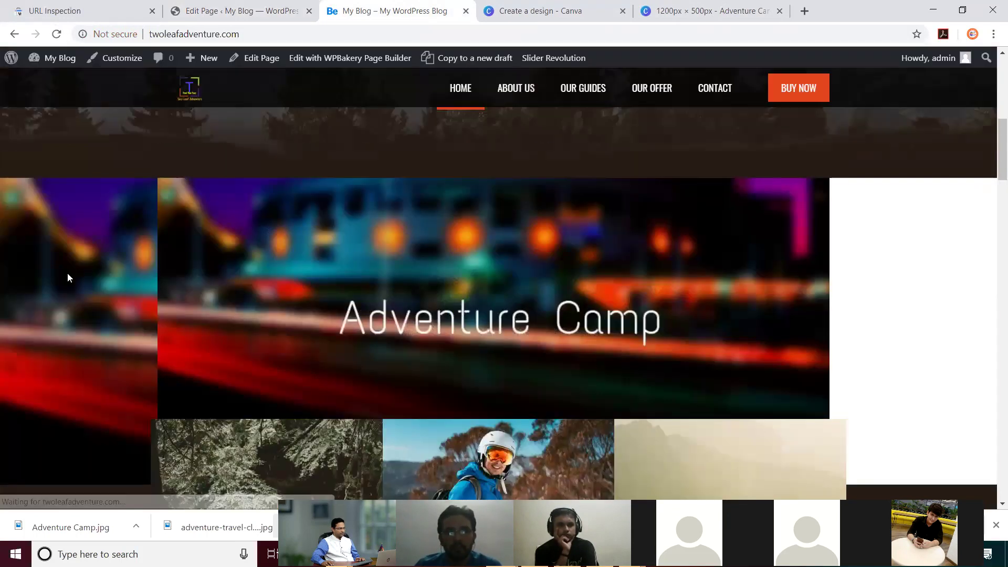
scroll(67, 273, down, 9)
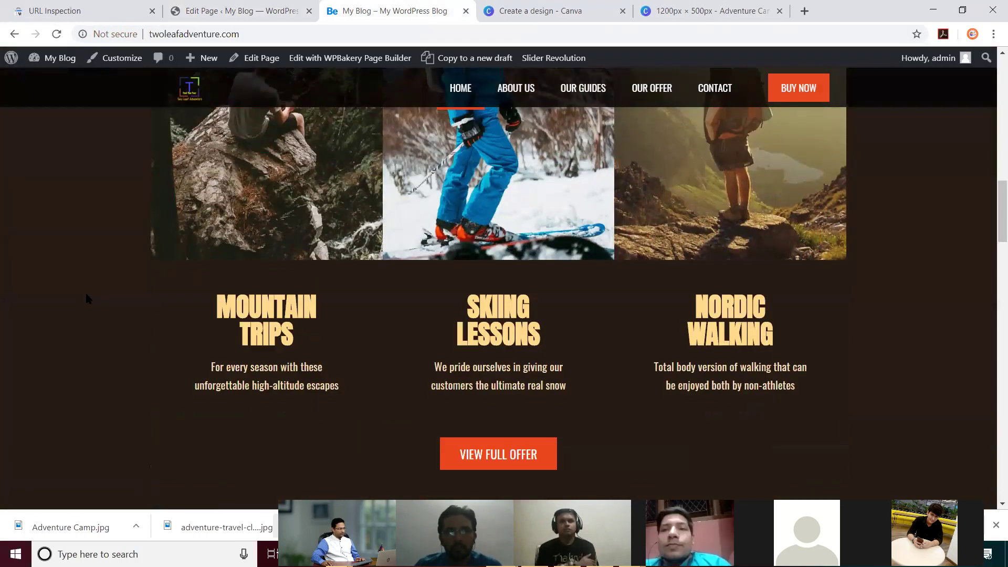
scroll(87, 298, up, 9)
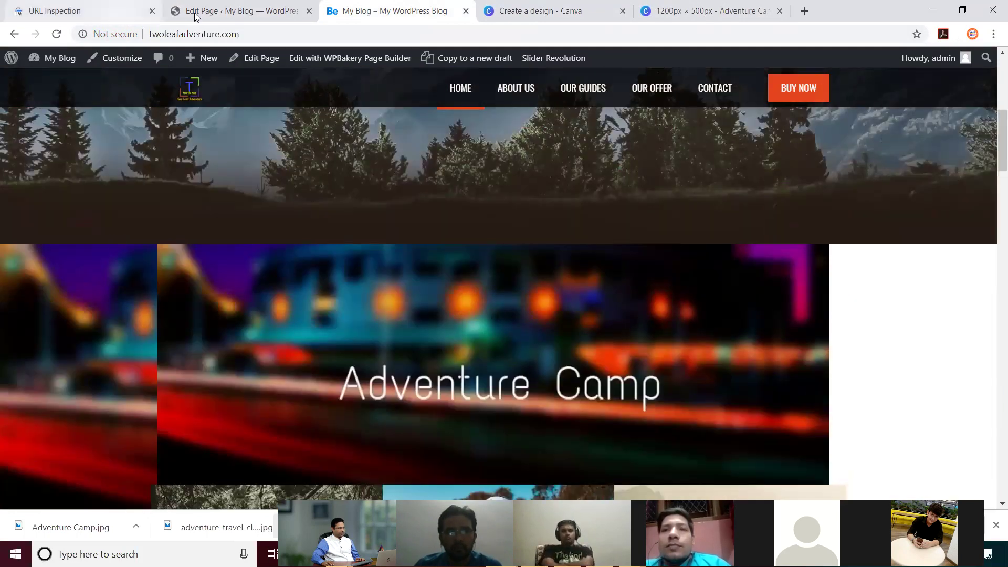
Step: Remove the picture from the top Image element, save it, and update the page
click(195, 17)
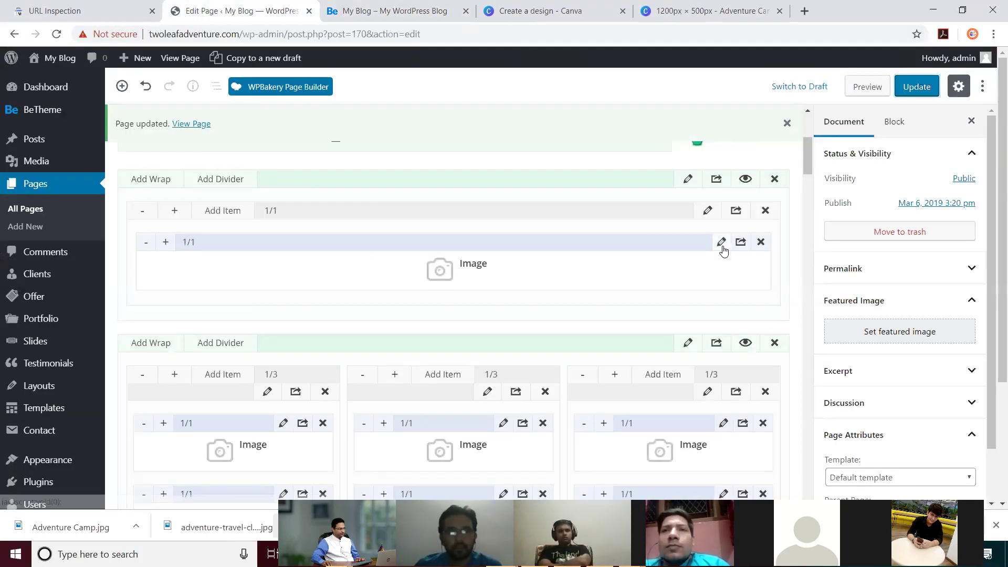
click(721, 242)
click(544, 108)
scroll(731, 288, down, 8)
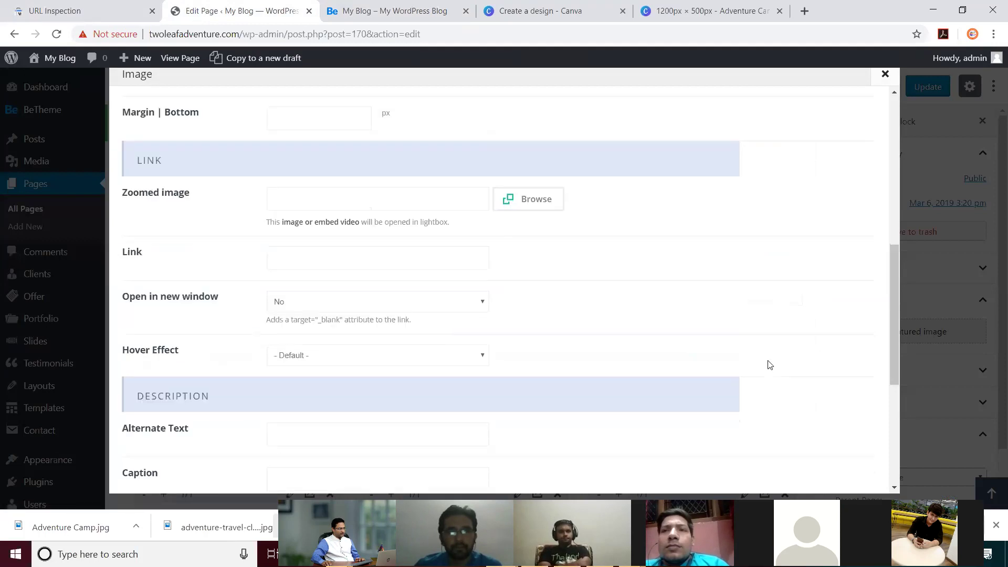
scroll(769, 364, down, 5)
click(824, 468)
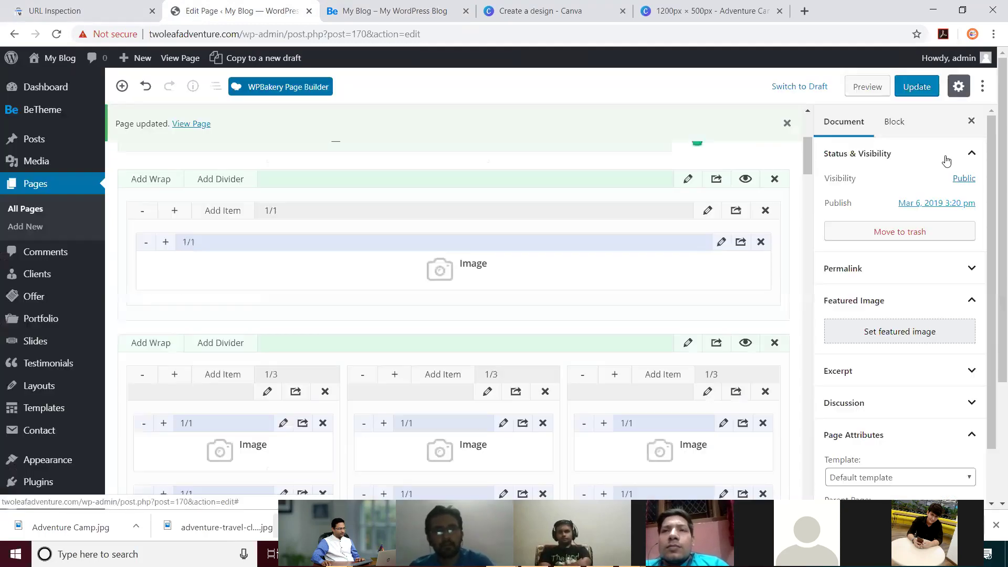
click(913, 94)
Step: Reload the live site and scroll to confirm the full banner no longer shows
click(394, 12)
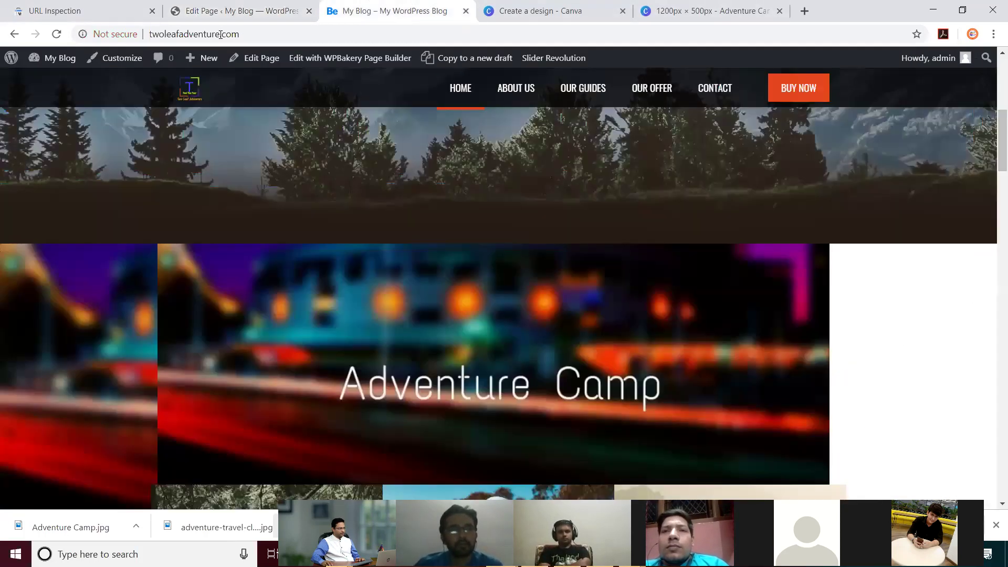
click(56, 33)
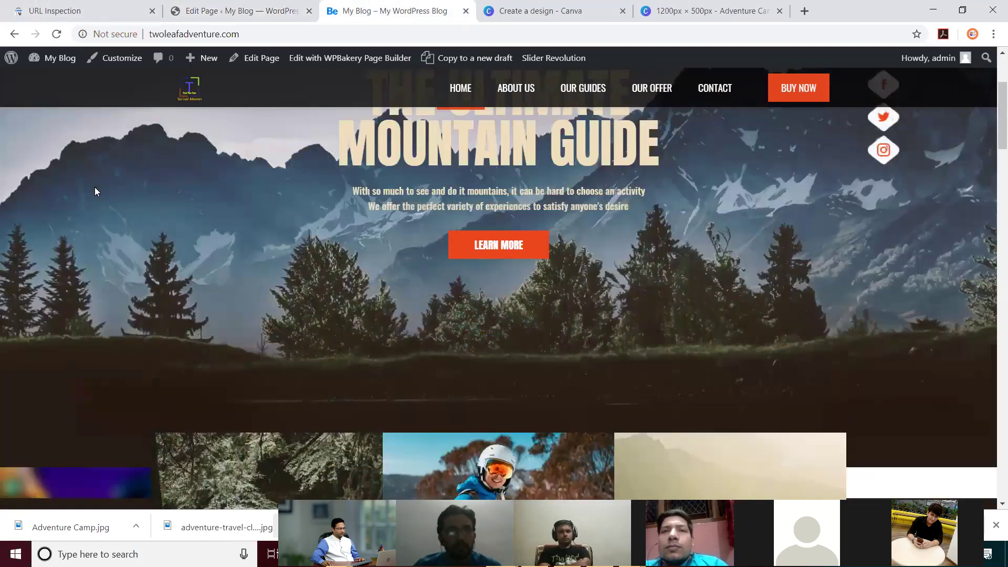
scroll(95, 191, down, 4)
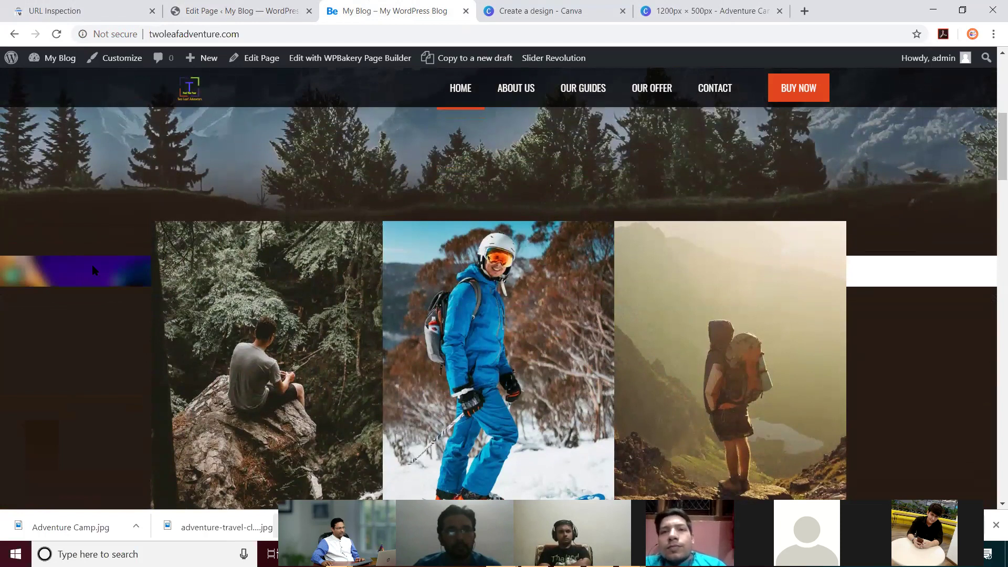
scroll(93, 270, up, 3)
scroll(91, 262, down, 5)
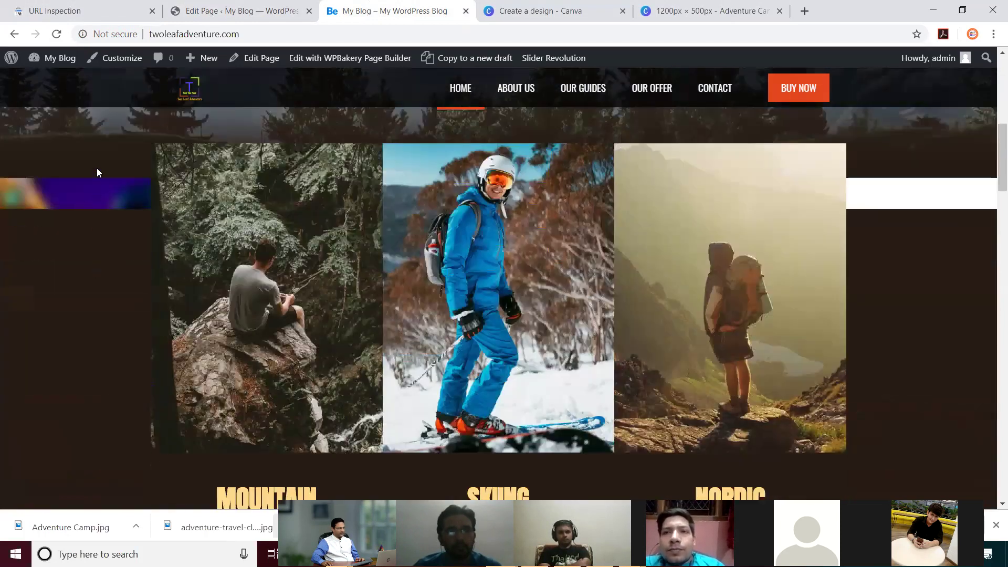
click(221, 11)
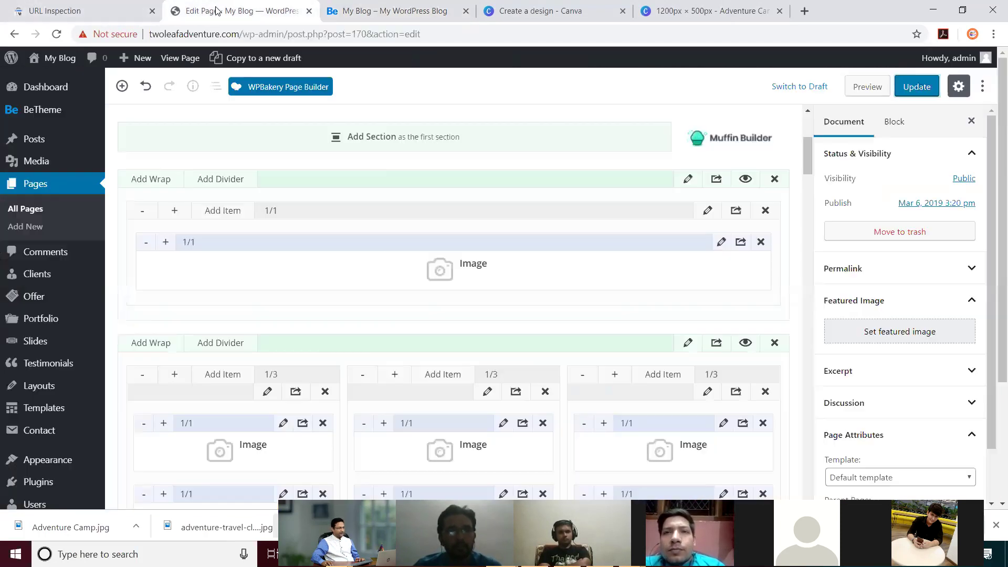
Step: Remove the Adventure Camp background image from the top section's settings and save them
click(694, 180)
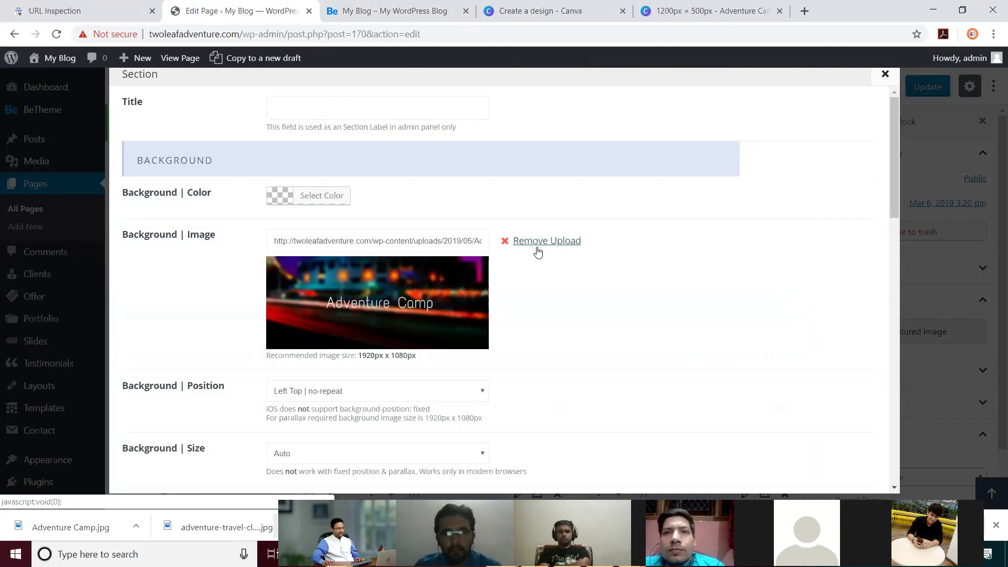
click(537, 248)
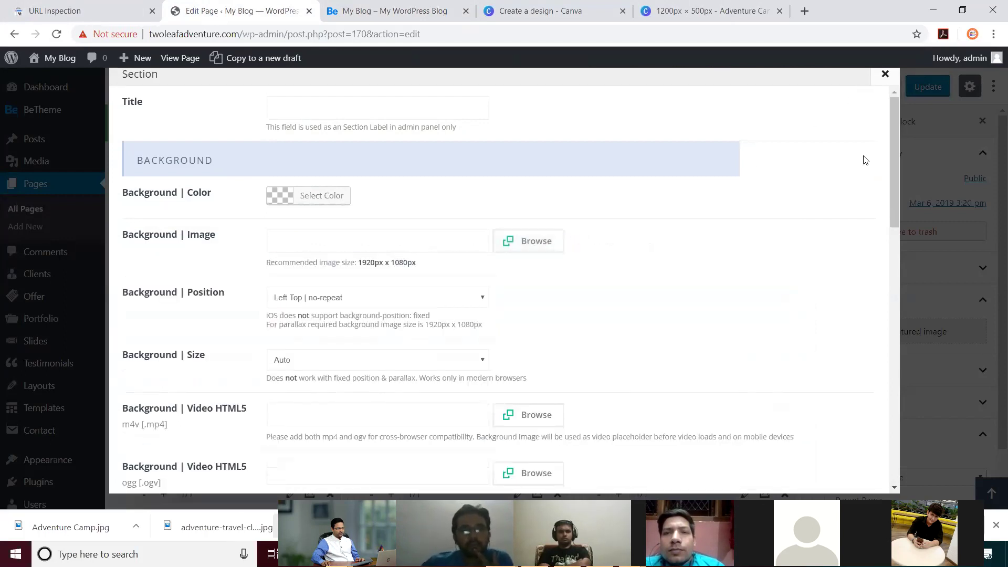
scroll(830, 299, down, 15)
click(823, 472)
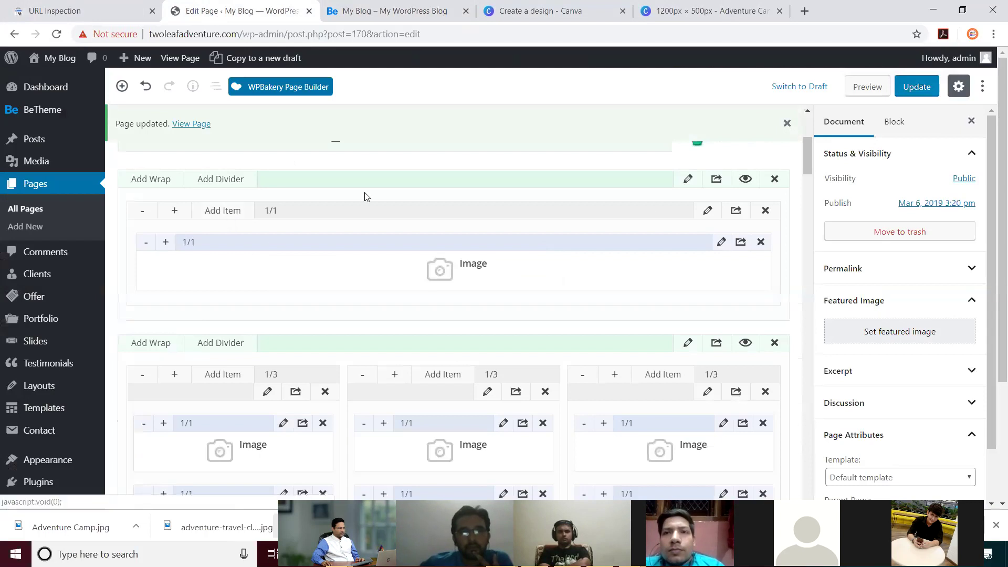
Step: Choose Adventure Camp from the media library as the wrap's background image
click(709, 210)
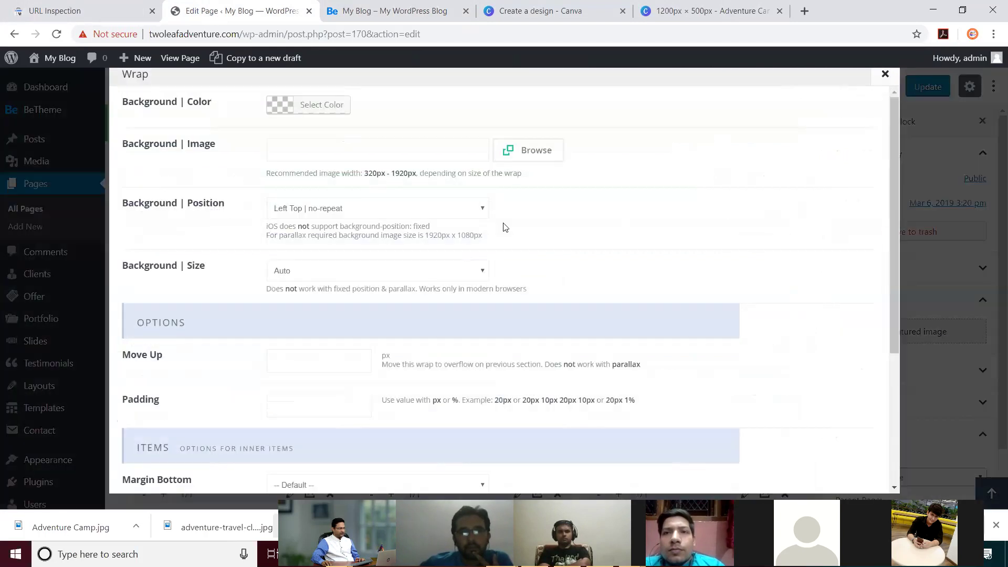
click(536, 152)
click(85, 205)
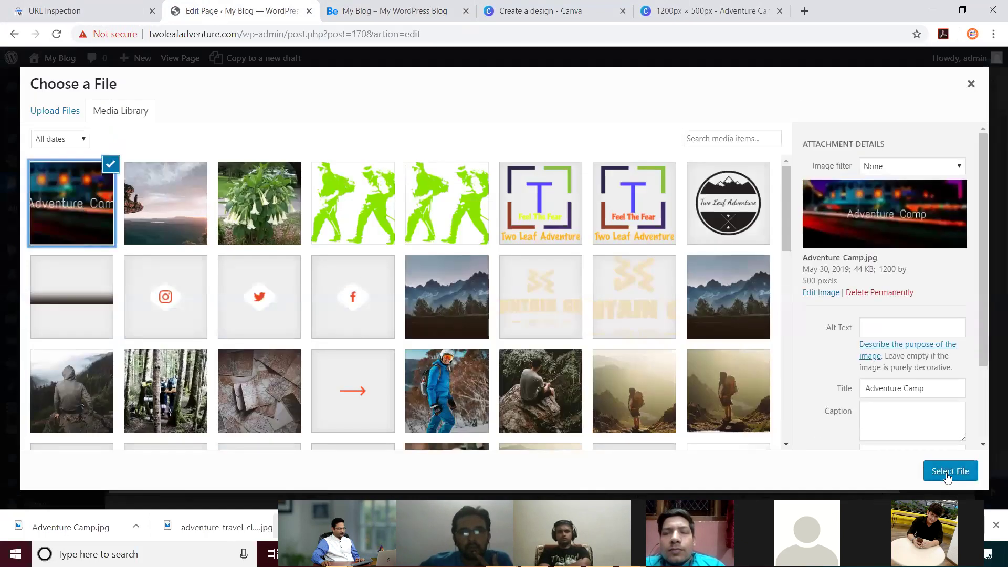
click(947, 474)
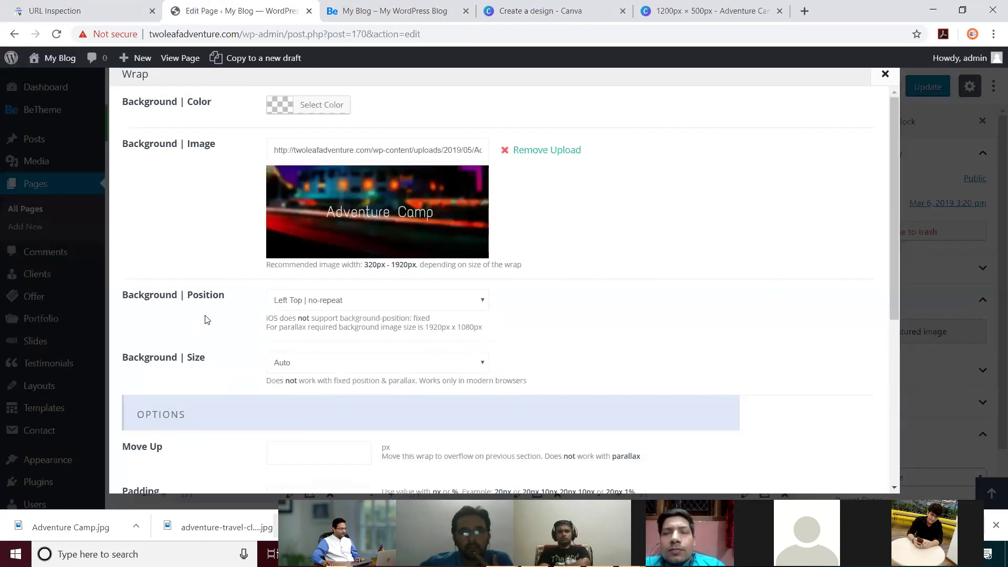
scroll(730, 370, down, 1)
scroll(734, 368, up, 1)
Step: Set the wrap background position to Center Top | repeat, save, and update the page
click(391, 301)
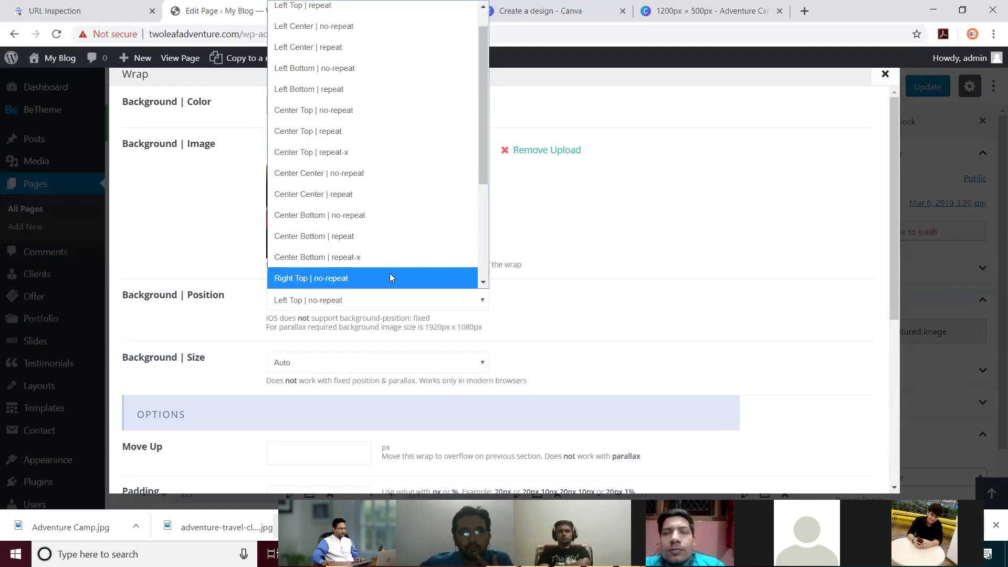
click(362, 132)
scroll(836, 437, down, 5)
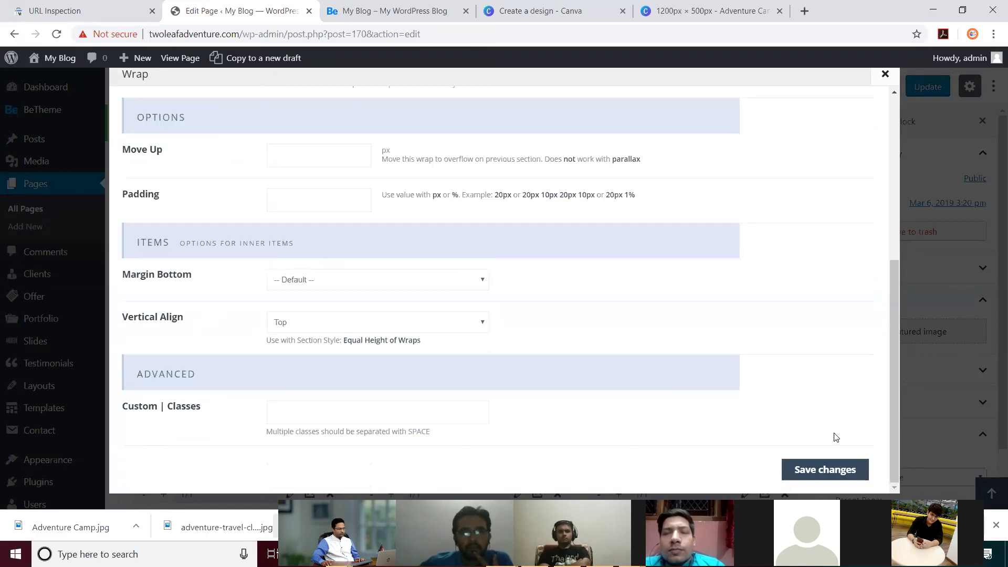
click(824, 470)
click(927, 87)
click(394, 10)
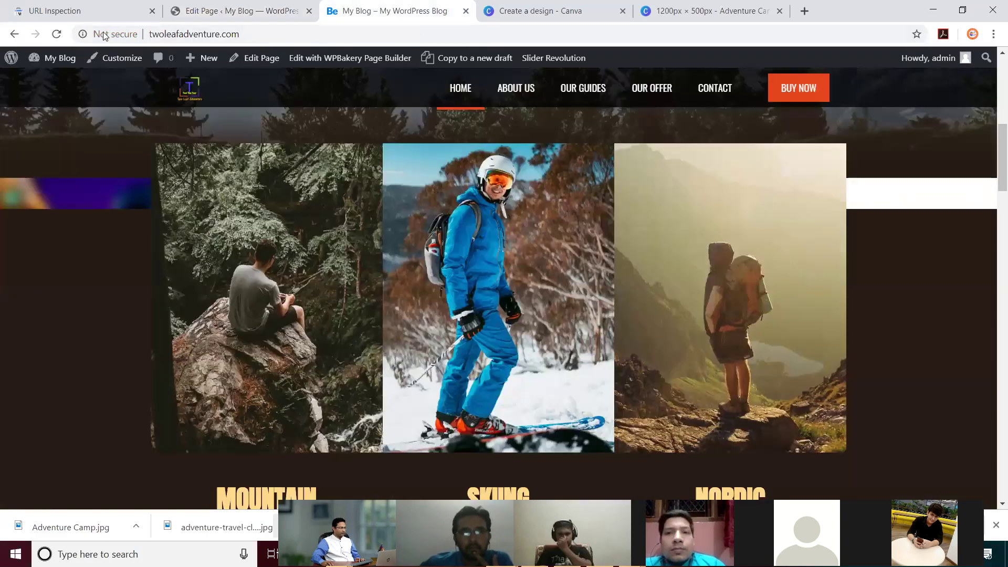
Step: Reload the live site to check the wrap background, dismissing the downloads bar
click(56, 33)
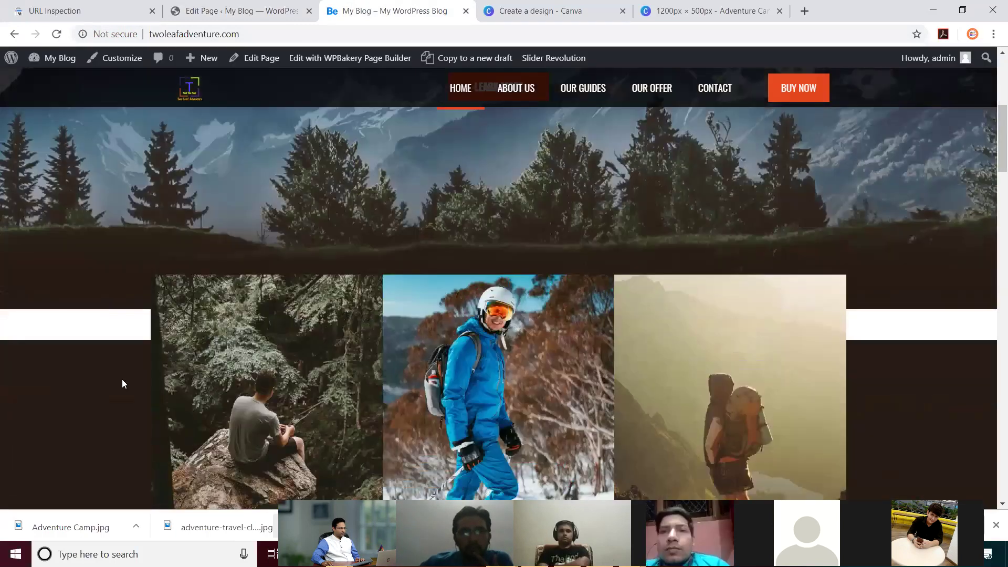
click(995, 525)
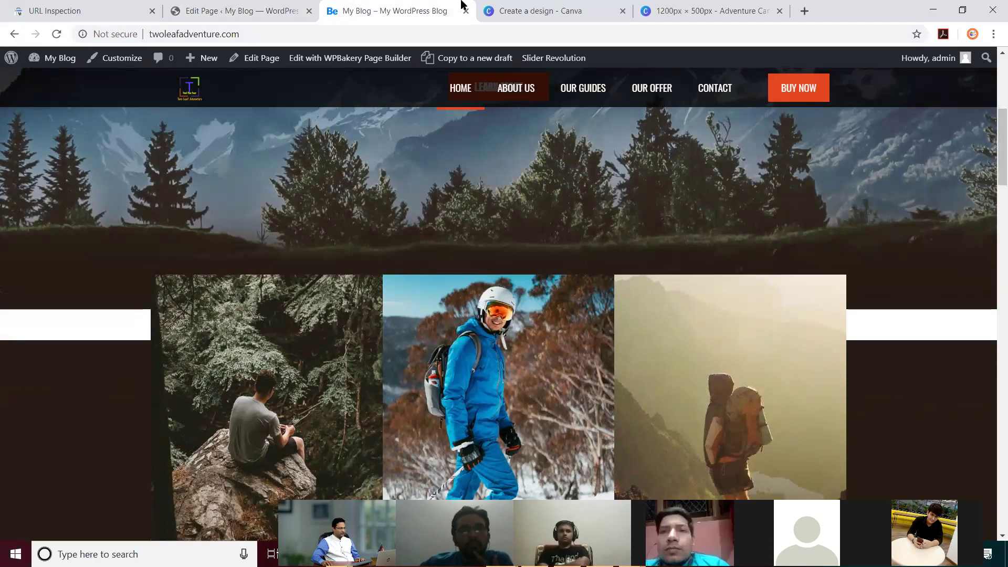
click(247, 10)
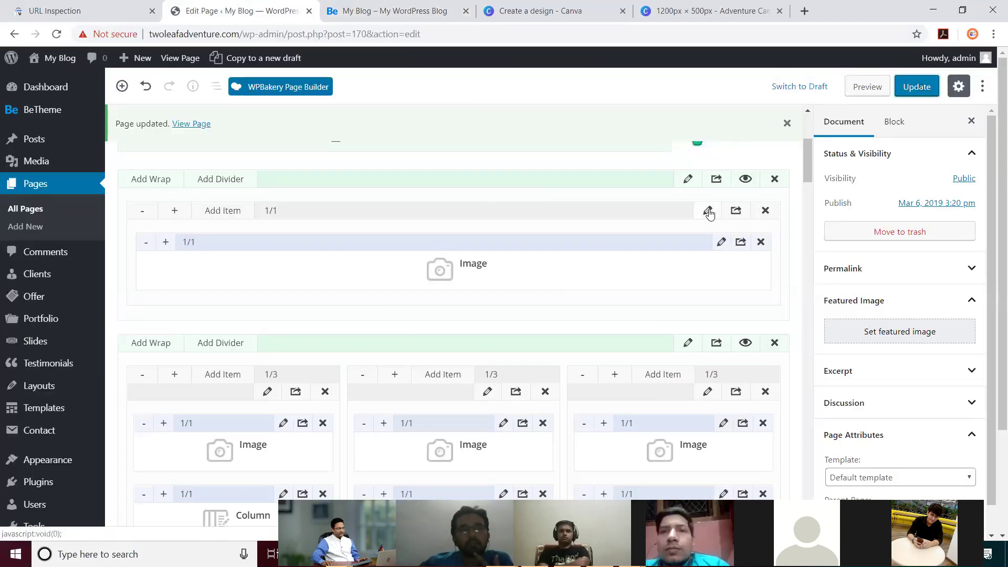
Step: Reset the wrap background to Left Top | no-repeat, remove its image, save, and update the page
click(707, 210)
scroll(556, 292, down, 1)
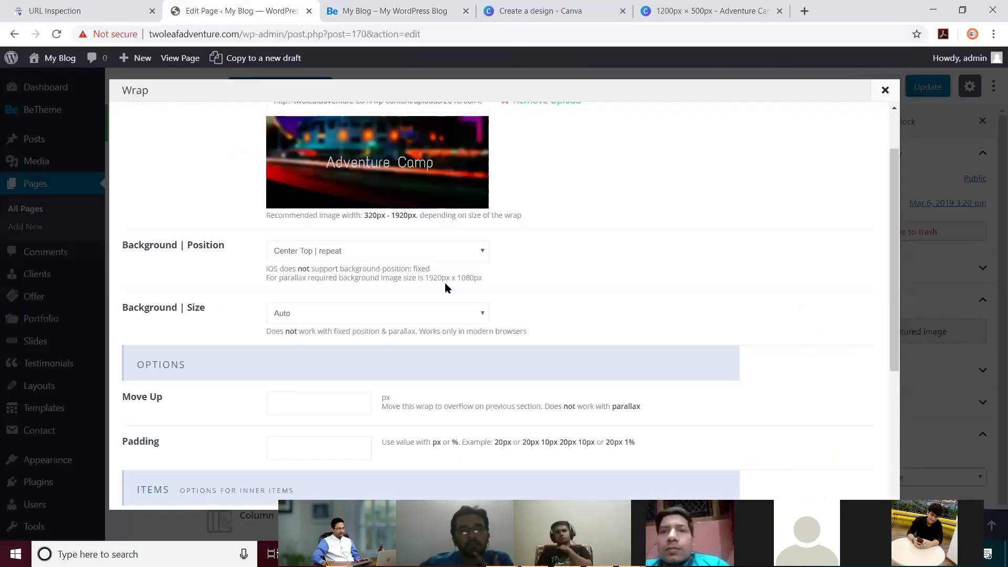
click(414, 253)
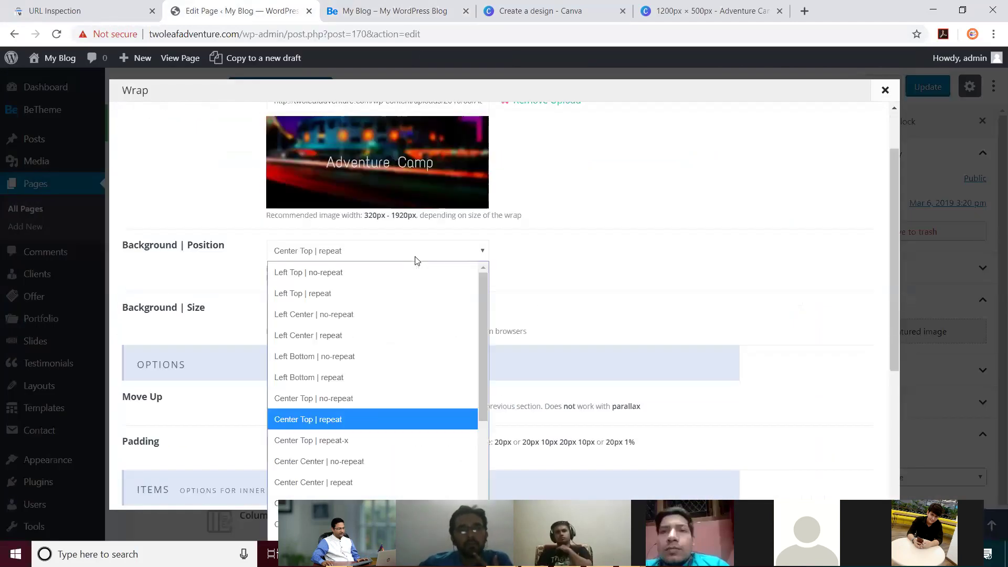
click(391, 270)
scroll(555, 182, up, 1)
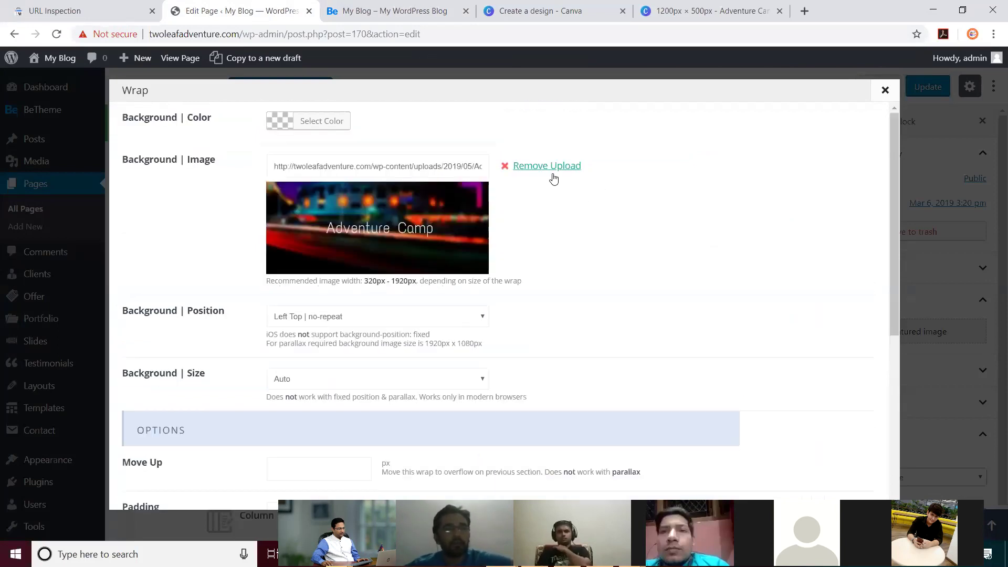
click(549, 166)
scroll(781, 388, down, 5)
click(824, 488)
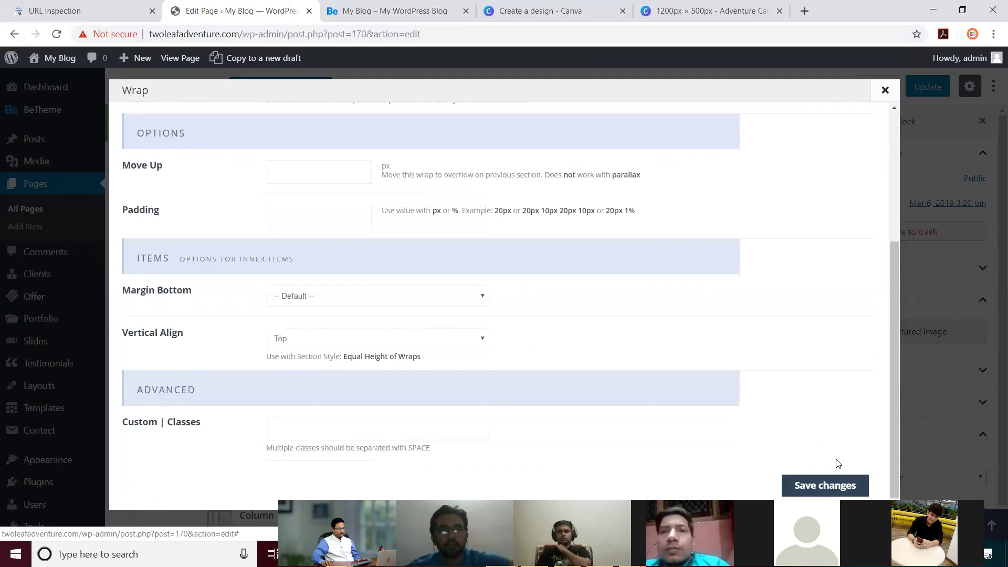
click(920, 92)
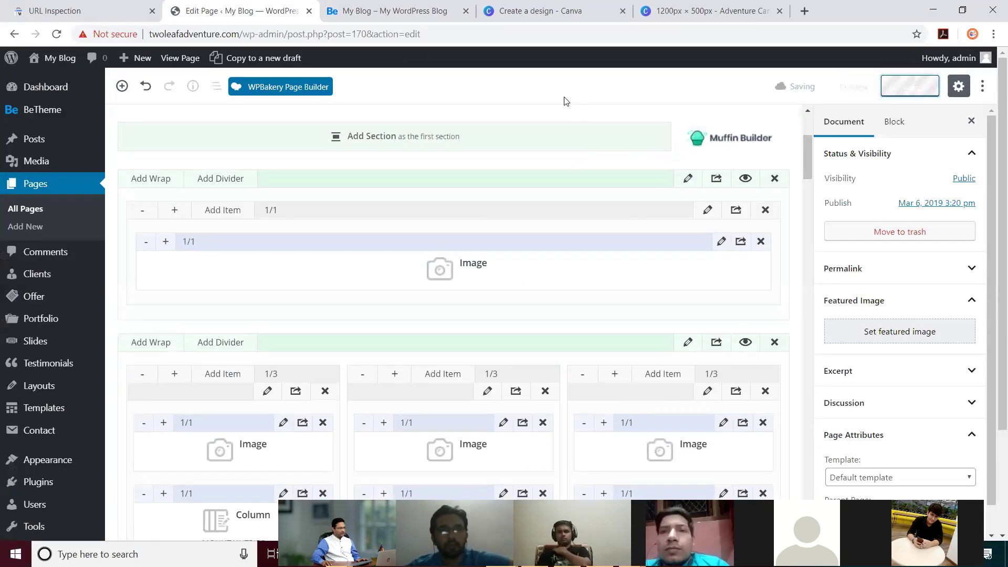
Step: Put the Adventure Camp image back in the top Image element at 100% width
click(722, 242)
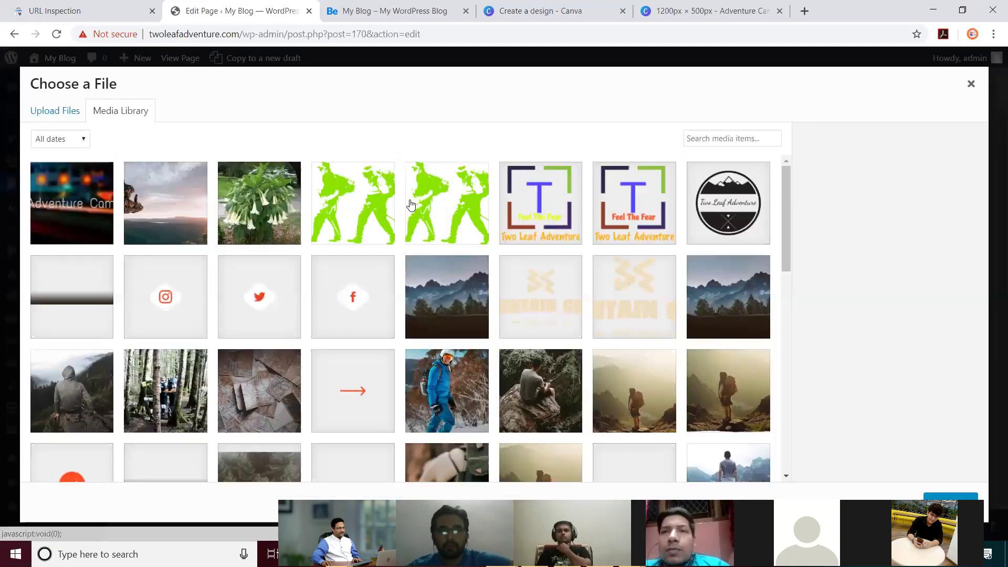
click(77, 215)
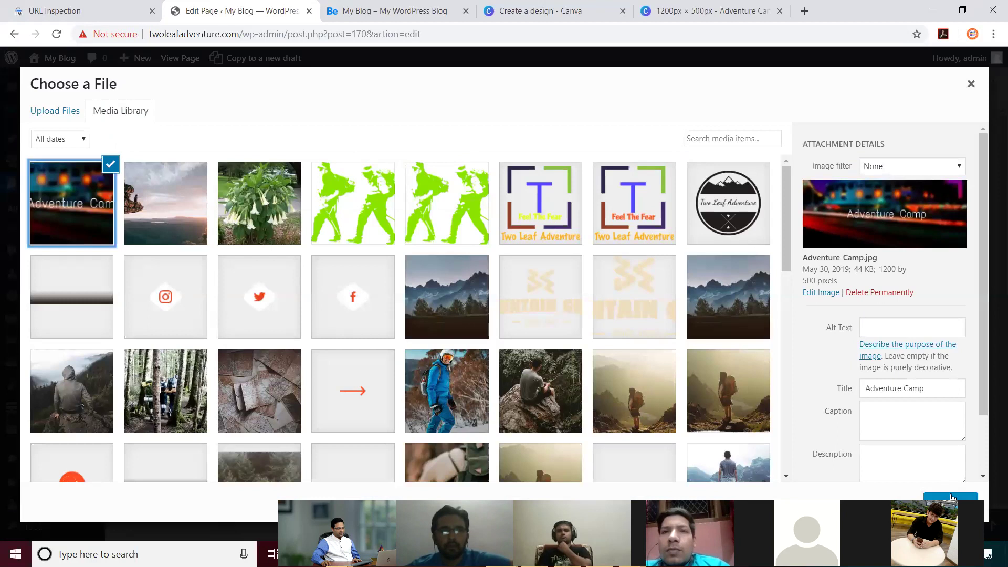
click(950, 497)
scroll(795, 210, down, 4)
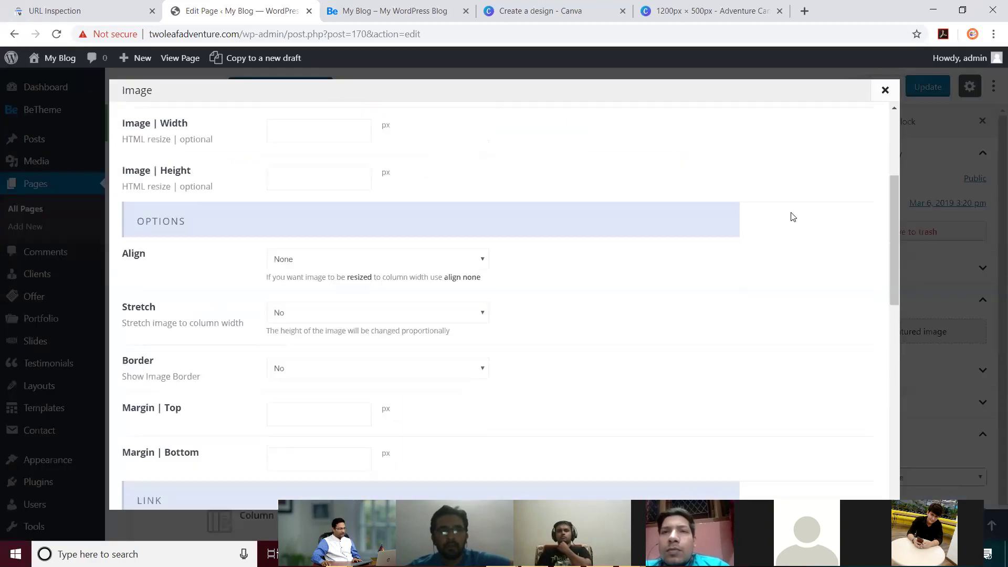
scroll(672, 228, up, 3)
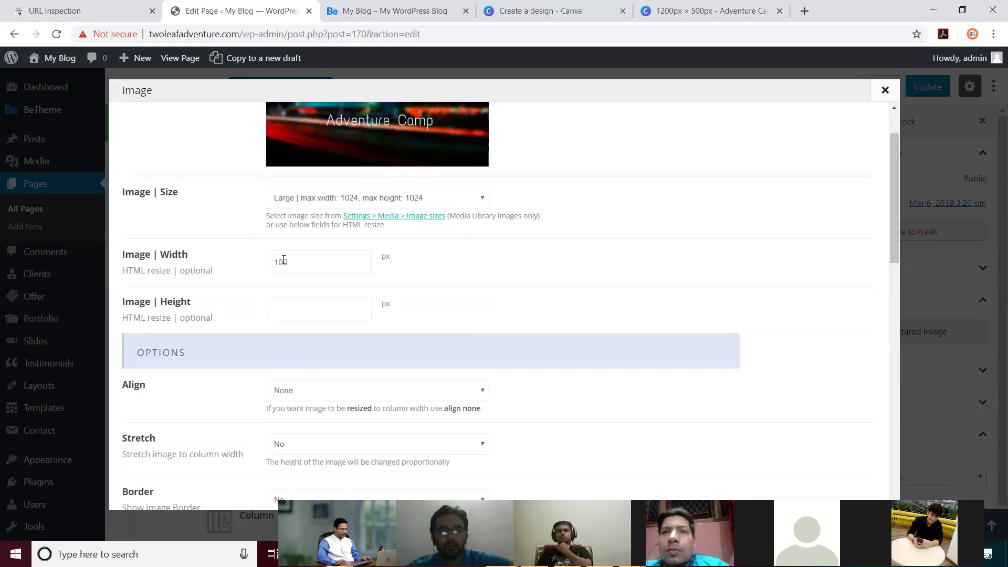
text(%)
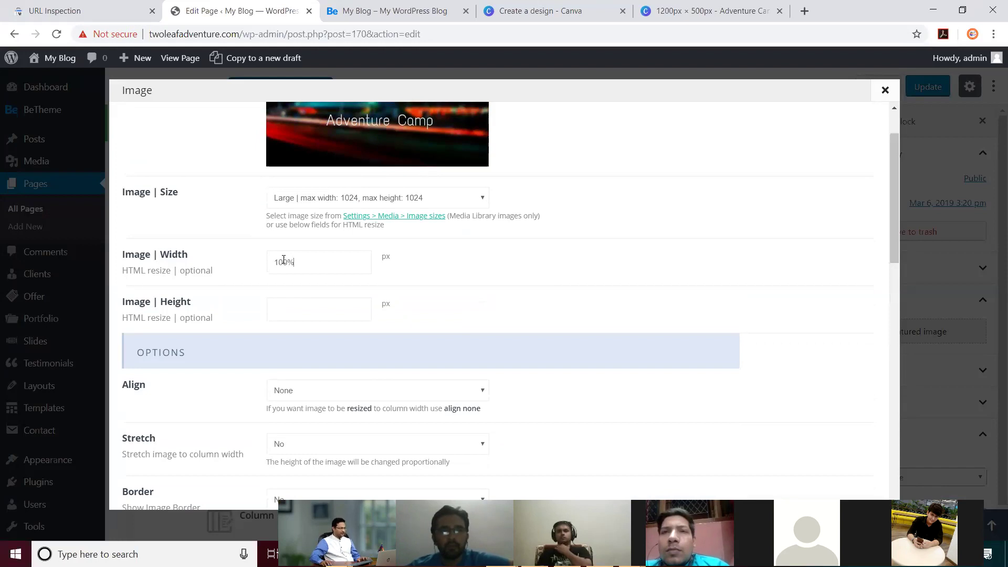
Step: Set Stretch to 'Yes, on ultrawide screens only > 1920px', save the element, and update the page
scroll(603, 336, down, 1)
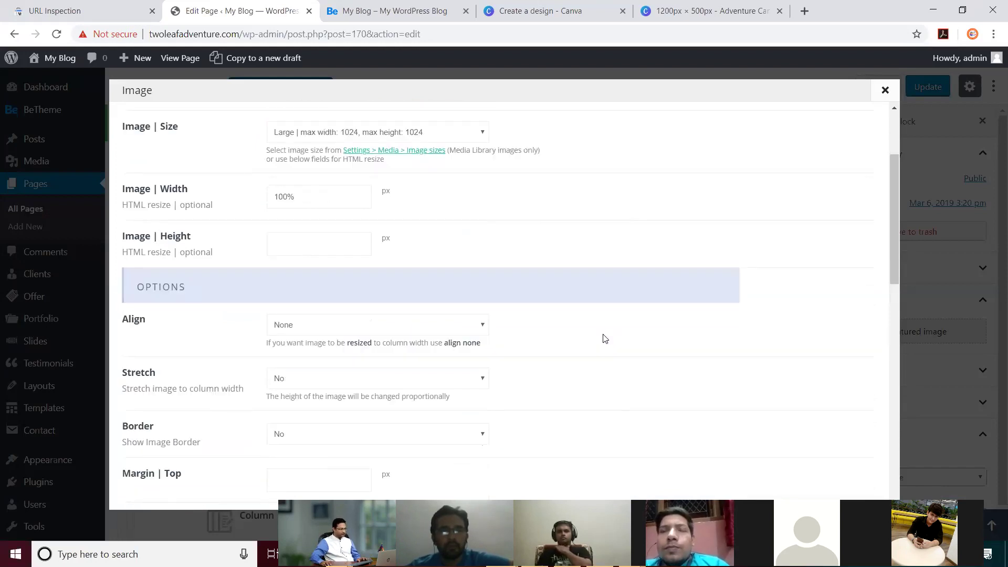
scroll(605, 339, down, 2)
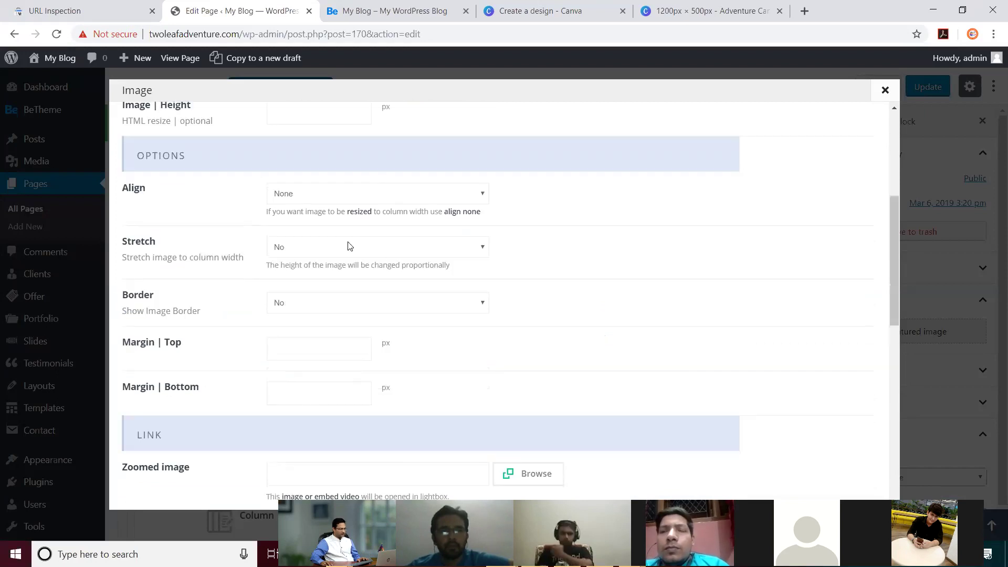
click(378, 252)
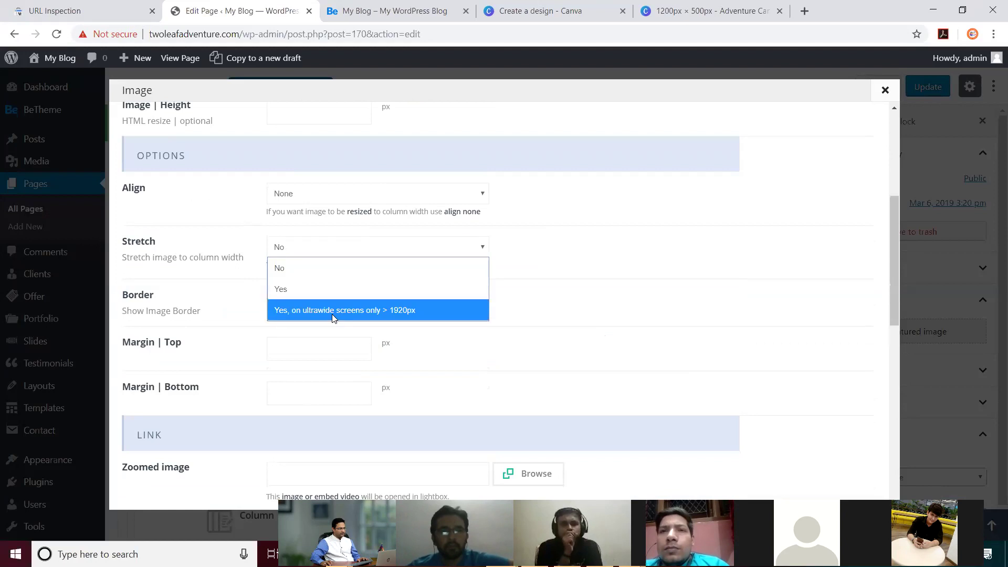
click(331, 311)
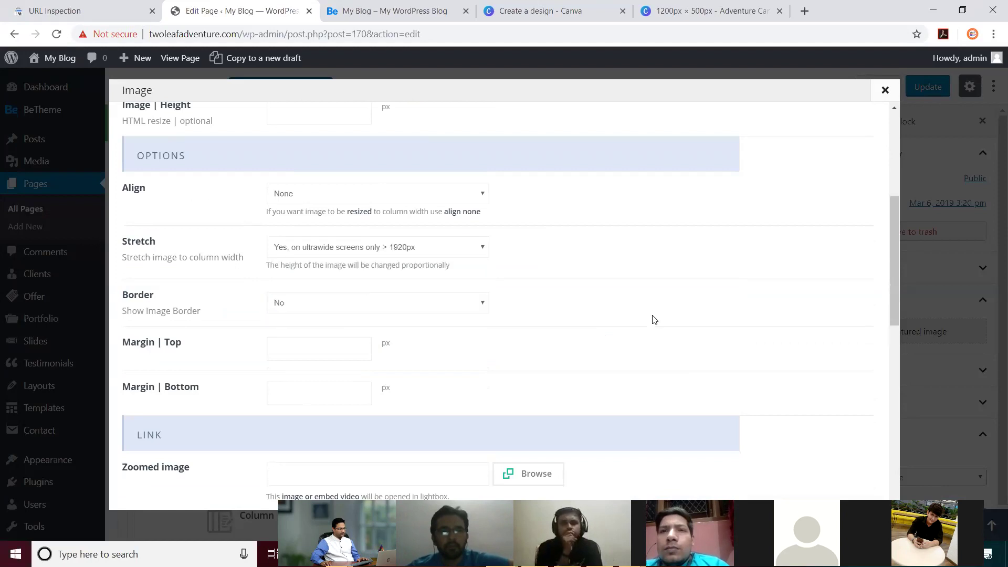
scroll(654, 320, down, 10)
click(831, 483)
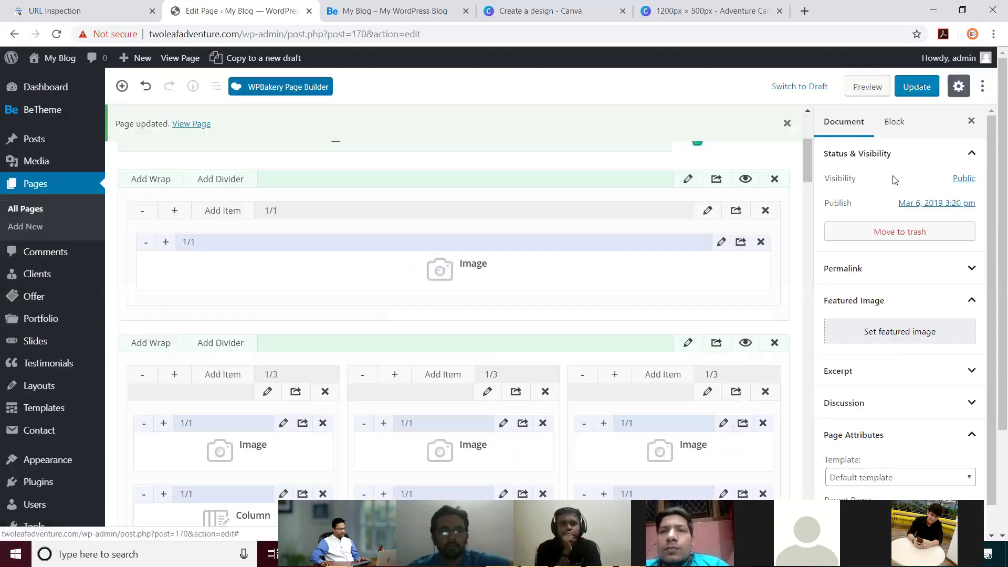
click(916, 87)
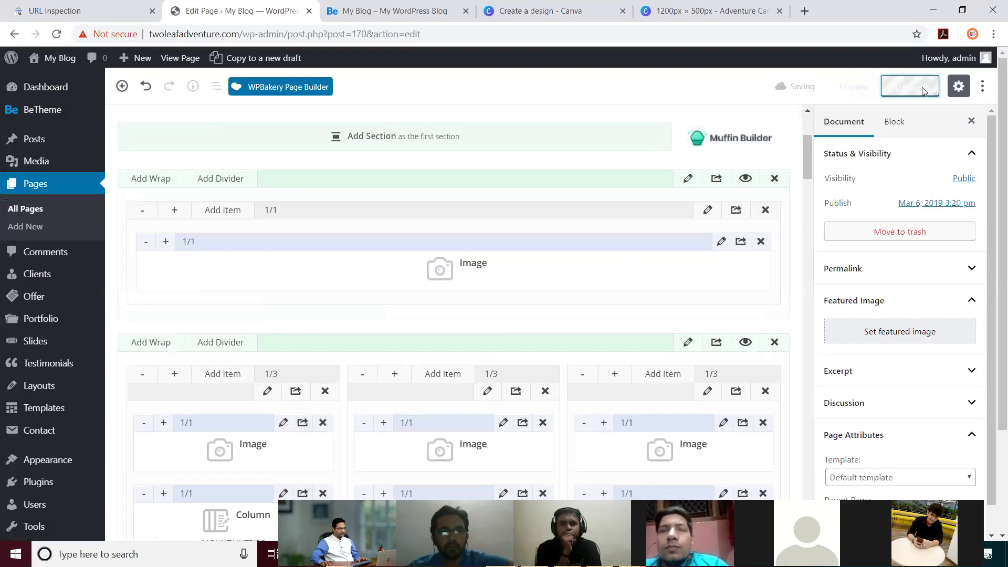
Step: On the live front page, scroll to the Adventure Camp banner and inspect its image
click(413, 12)
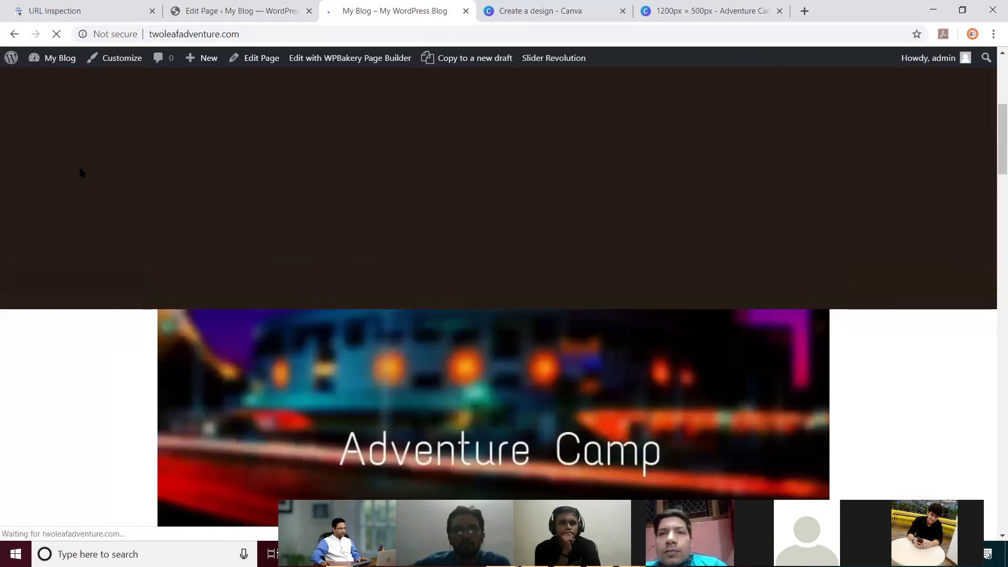
scroll(377, 203, down, 3)
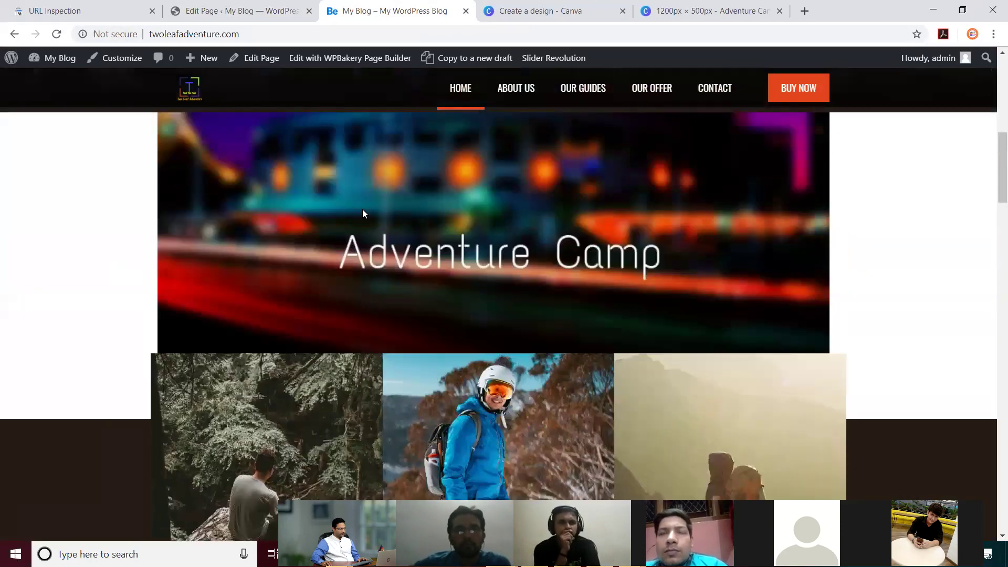
right_click(208, 219)
click(473, 249)
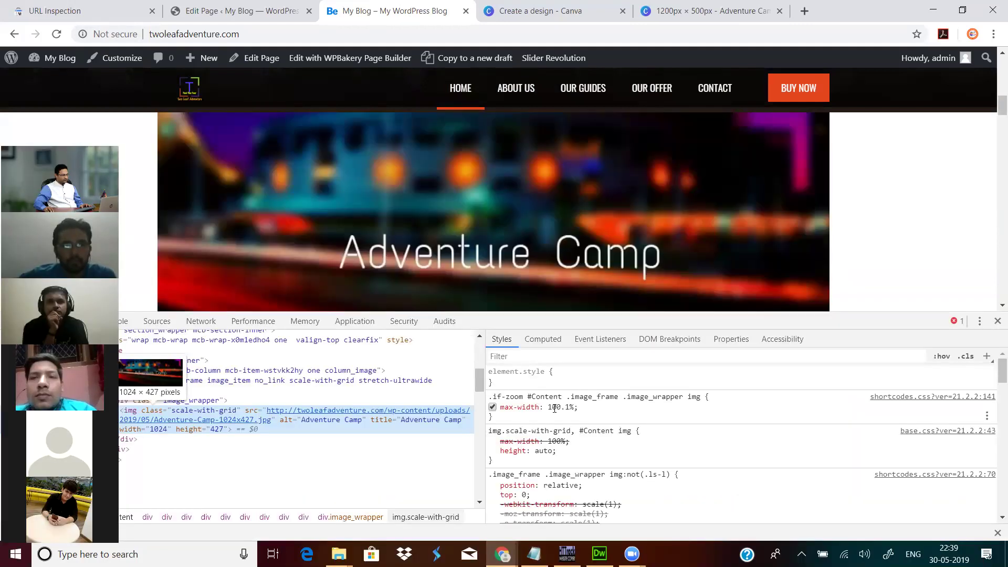
Step: Change the image's max-width to 112.1%, add an element.style width of 120%, then close DevTools
click(556, 406)
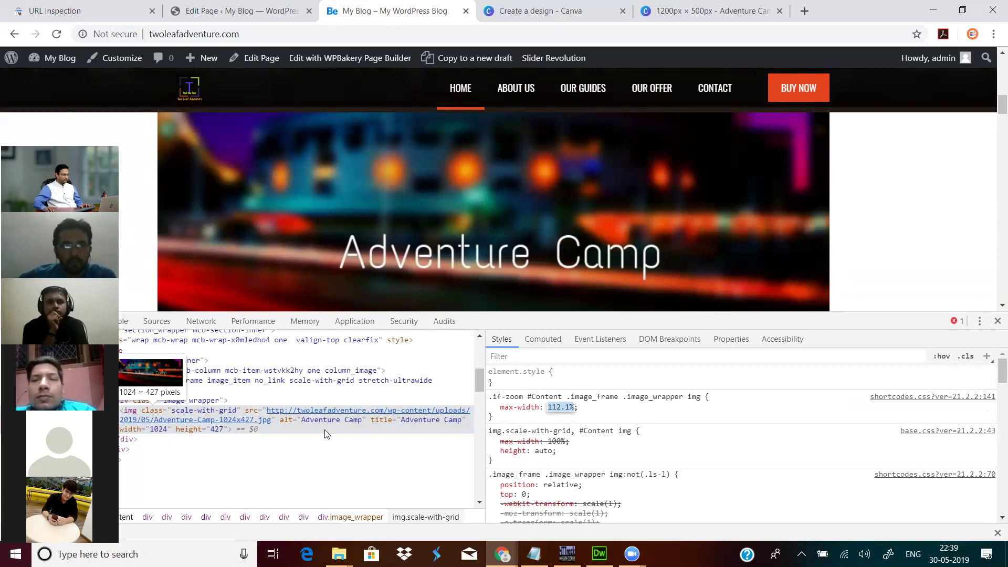
click(286, 418)
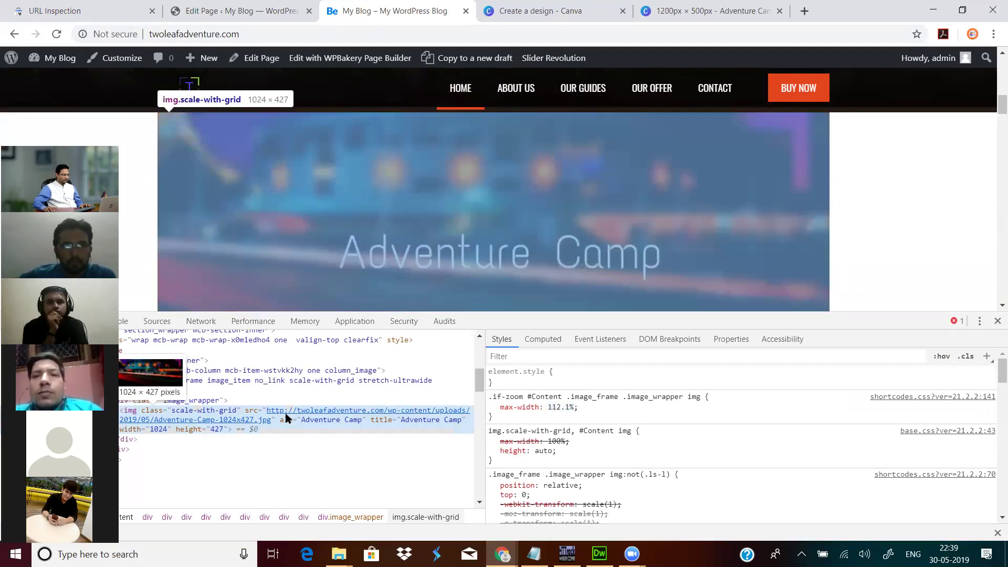
click(523, 381)
text(width)
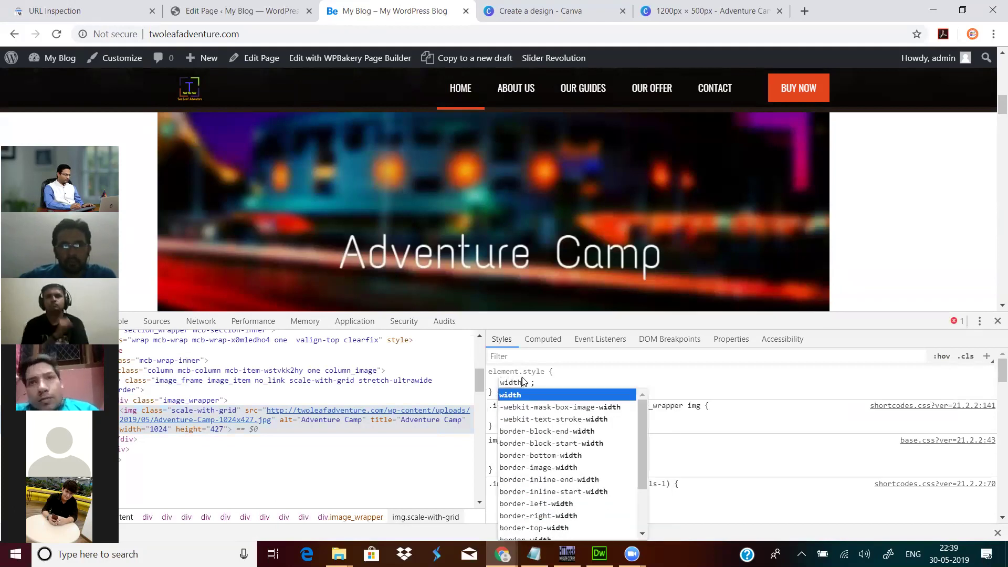
key(Tab)
text(100)
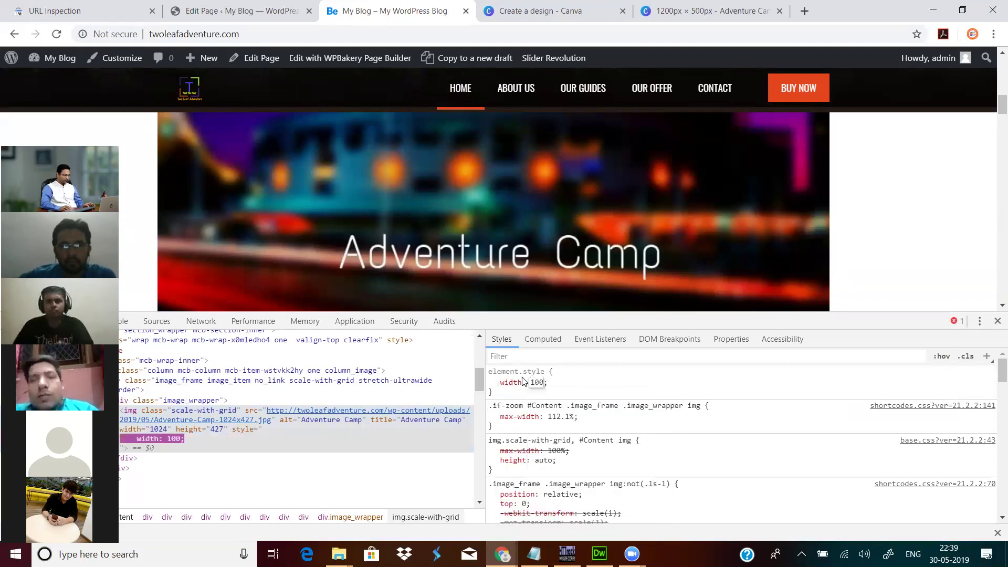
text(%)
key(Up)
key(Up)
key(Up)
key(Up)
key(Up)
key(Up)
key(Up)
key(Up)
key(Up)
key(Up)
key(Up)
key(Up)
key(Up)
key(Up)
key(Up)
key(Up)
key(Up)
key(Up)
key(Up)
key(Up)
key(Up)
key(Up)
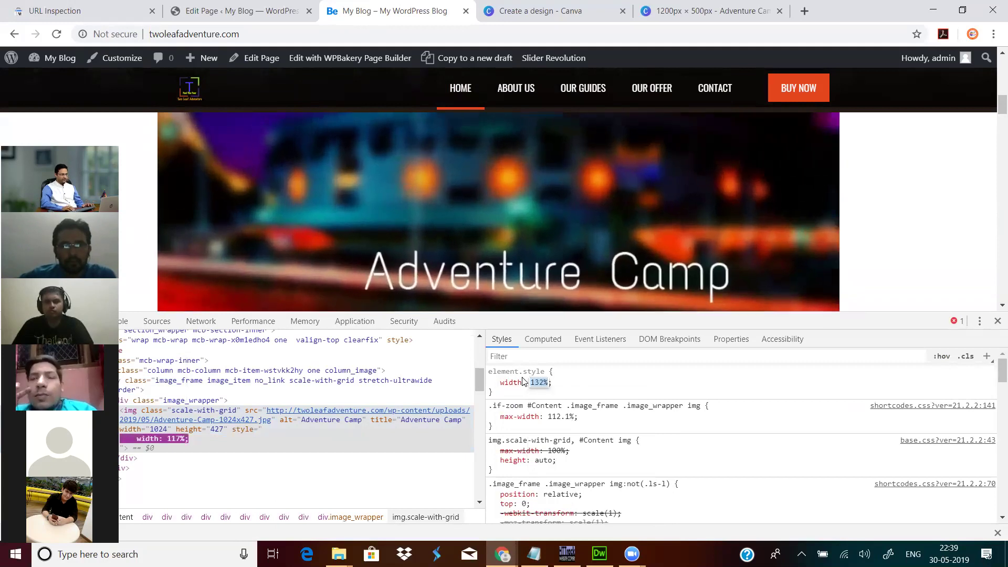
key(Down)
key(Down)
key(Down)
key(Down)
key(Down)
key(Down)
key(Down)
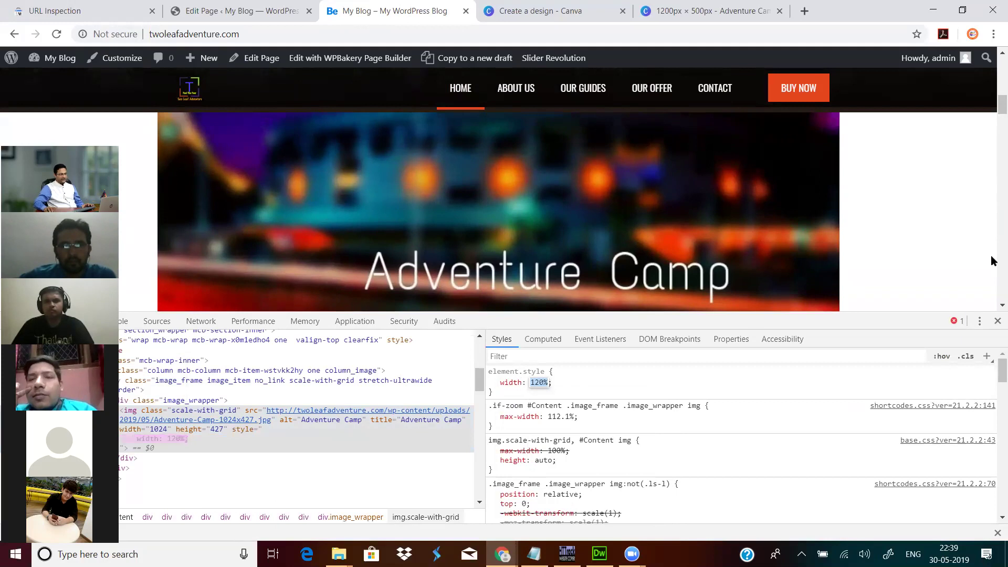
click(997, 321)
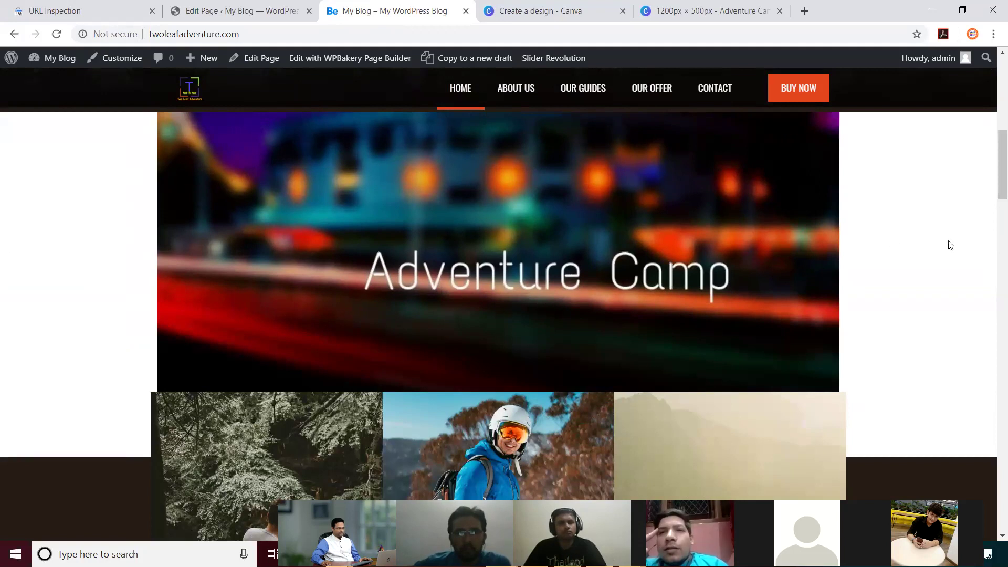
Step: Scroll the live home page to inspect the enlarged Adventure Camp banner, then go back to the editor
scroll(904, 257, down, 5)
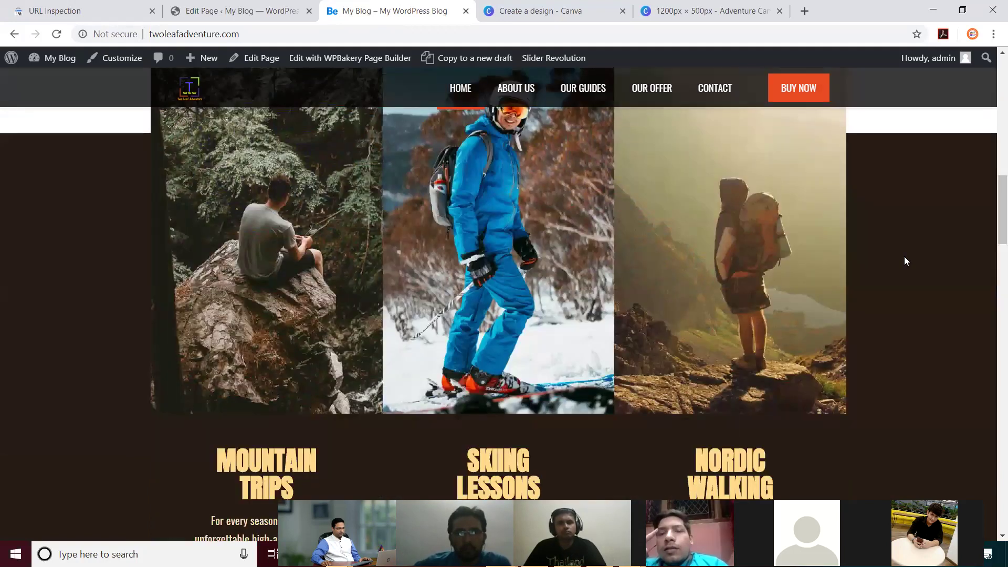
scroll(903, 256, up, 8)
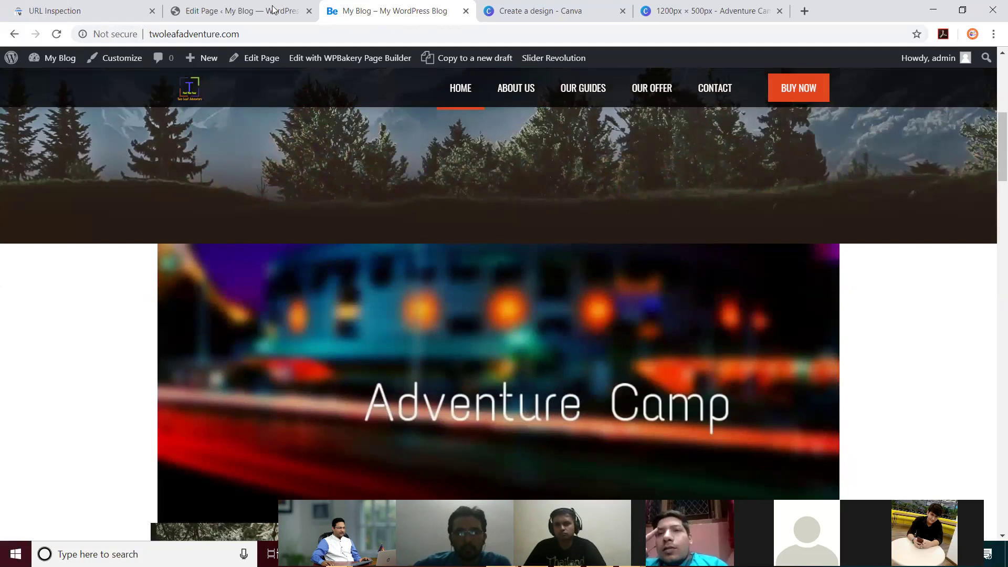
click(269, 10)
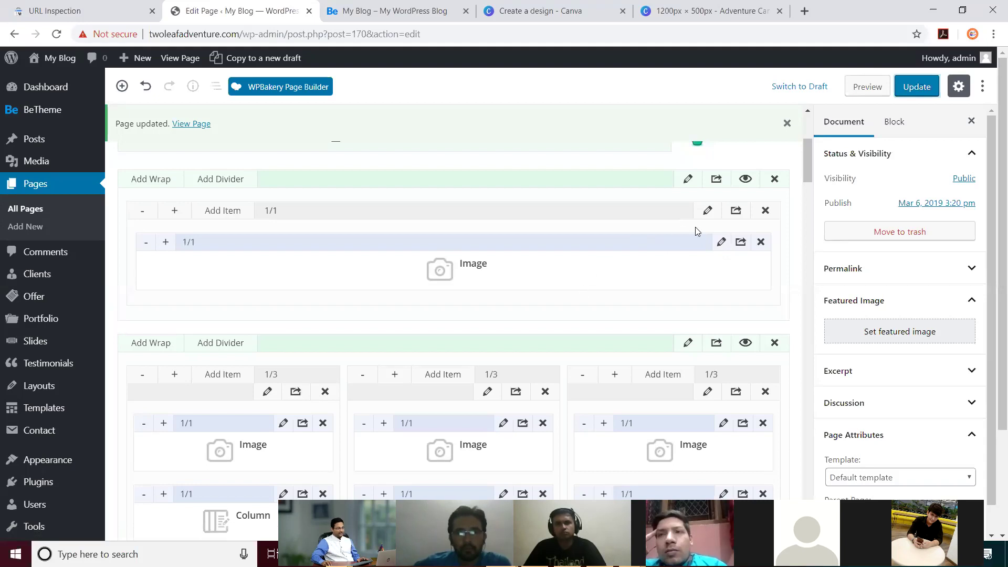
Step: Give the banner's section a yellow #eeee22 background and update the page
click(688, 179)
click(279, 211)
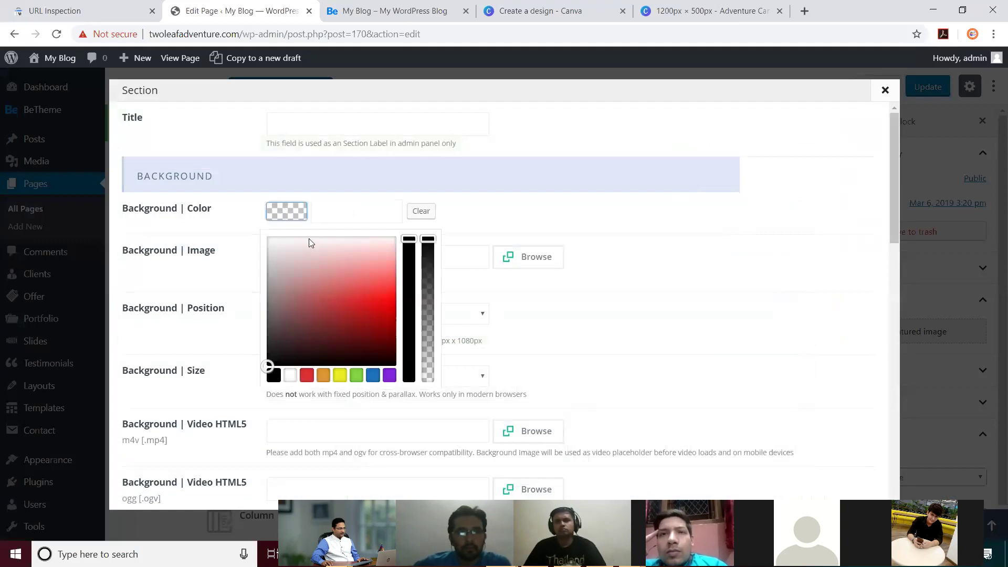
click(340, 375)
scroll(789, 263, down, 10)
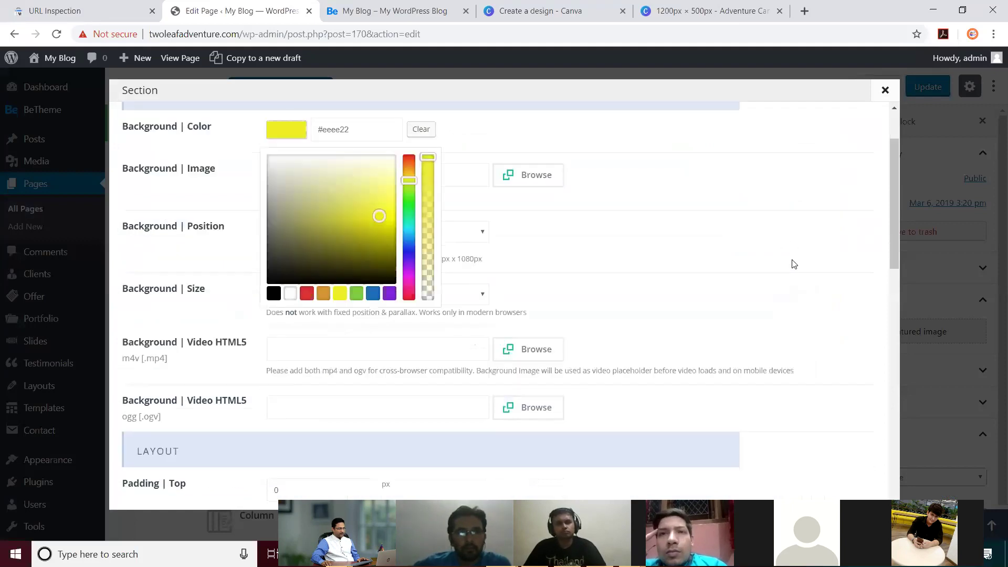
click(830, 484)
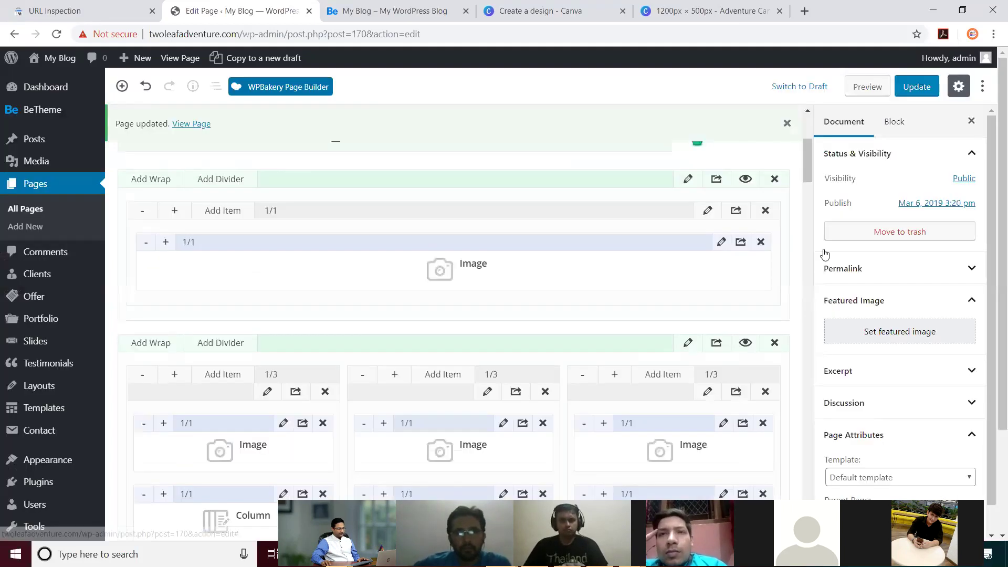
click(920, 91)
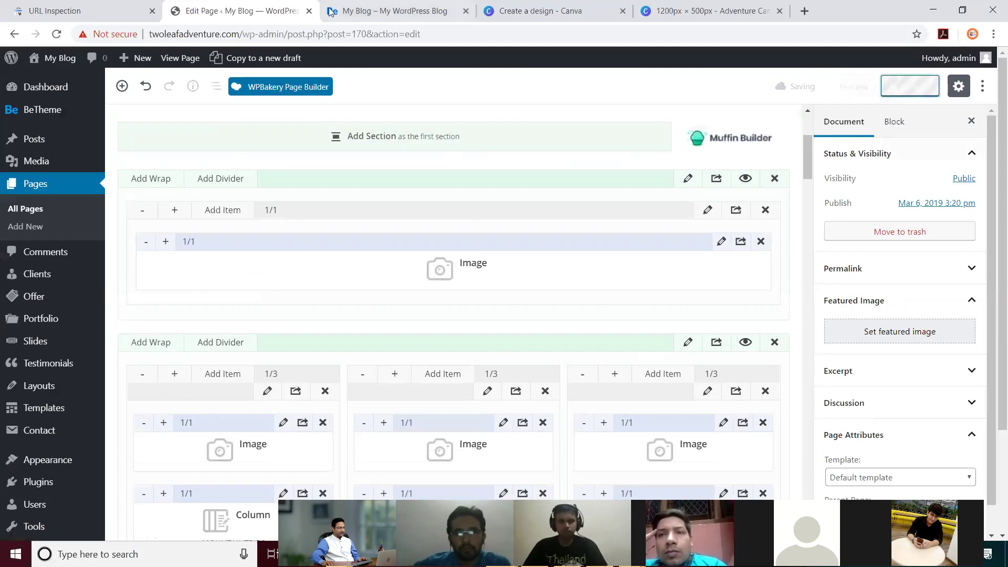
Step: Reload the live site to confirm the banner's yellow band, then return to the editor
click(360, 11)
click(62, 37)
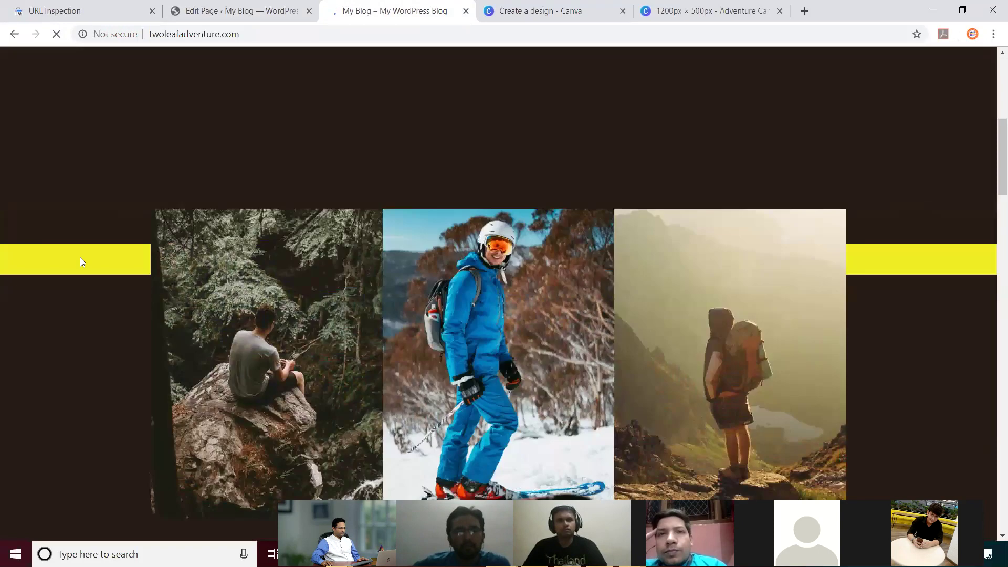
scroll(870, 274, down, 3)
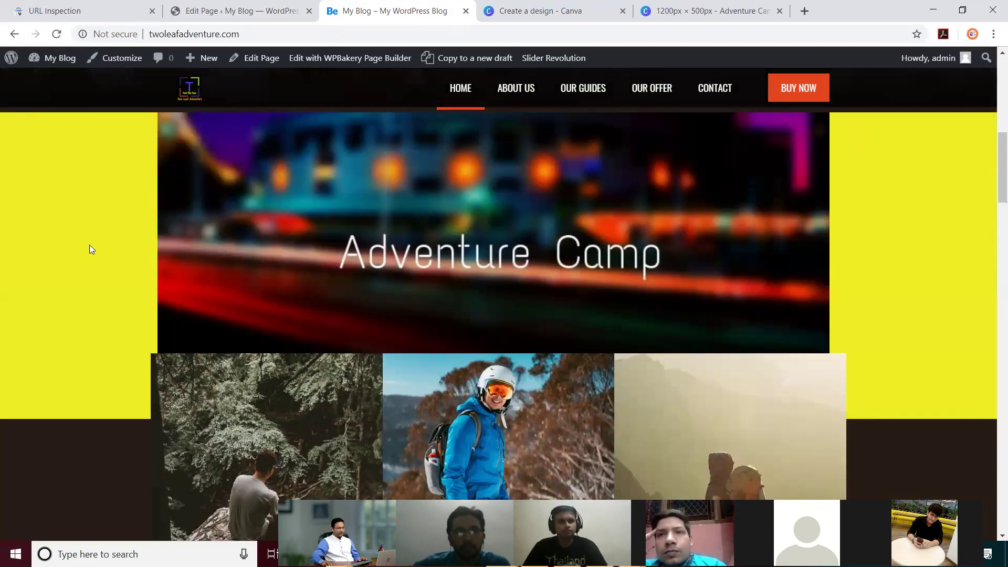
scroll(927, 207, up, 1)
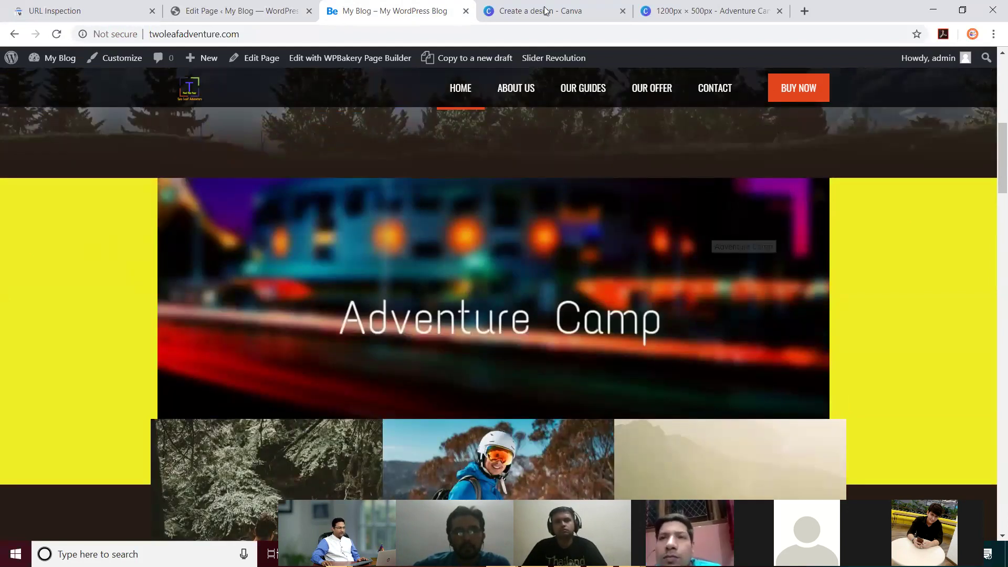
click(228, 15)
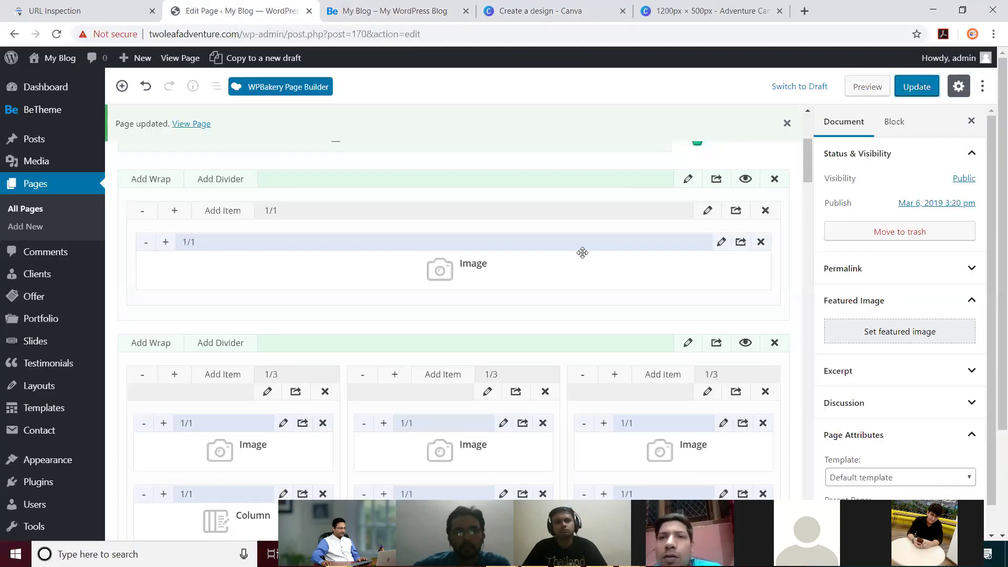
Step: Remove the top Image element's Adventure Camp picture and choose koyo-1.png from the Media Library
click(743, 241)
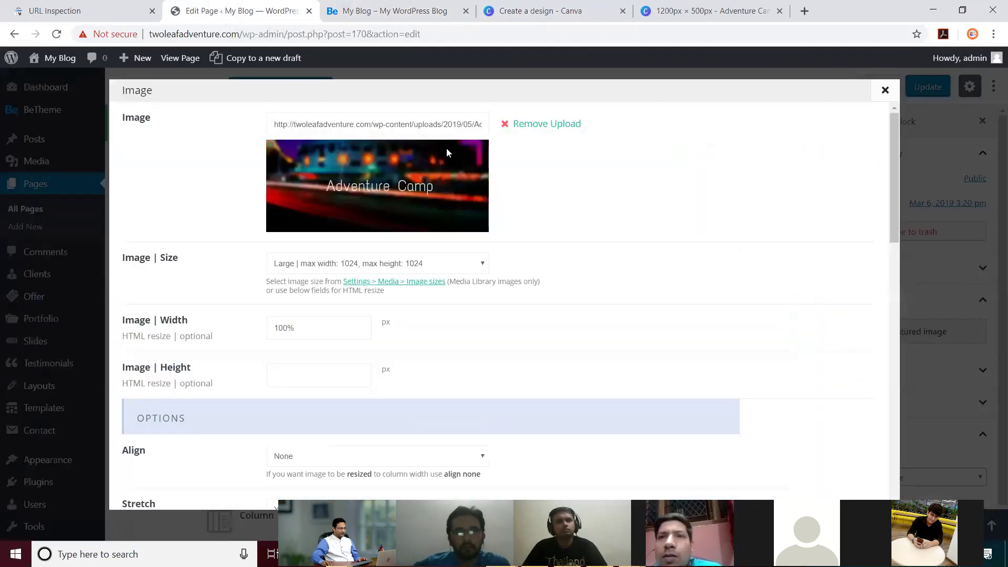
click(541, 126)
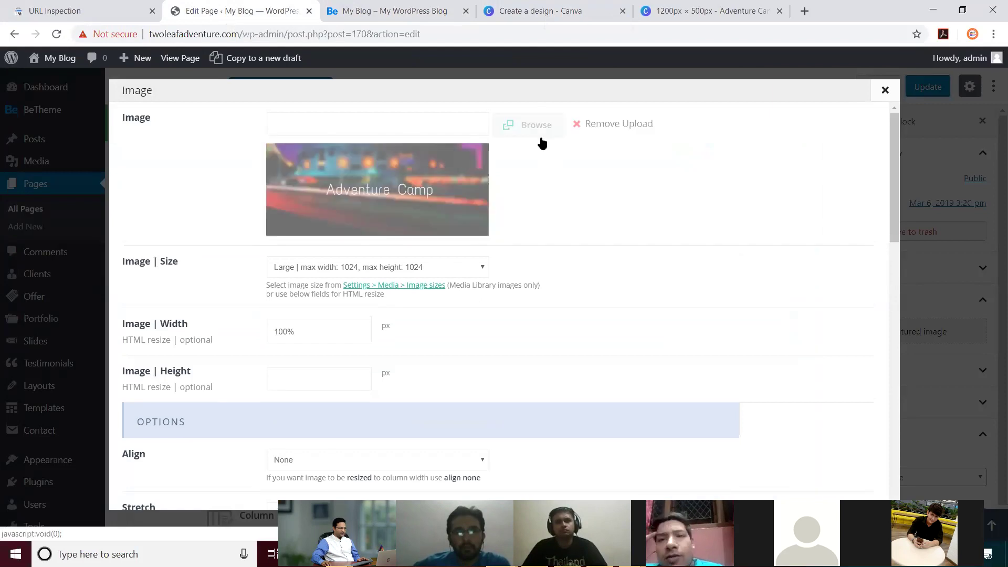
click(529, 131)
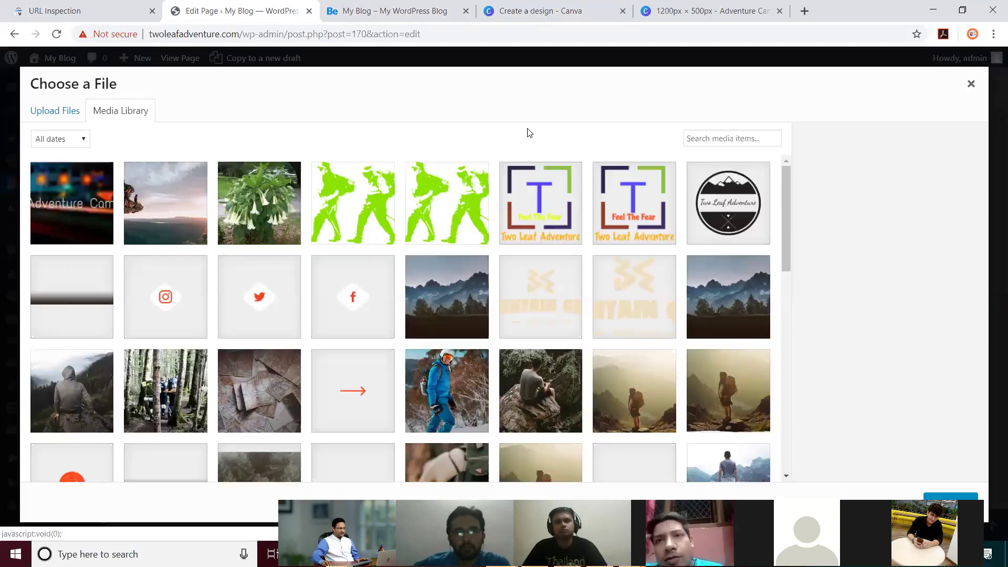
click(348, 213)
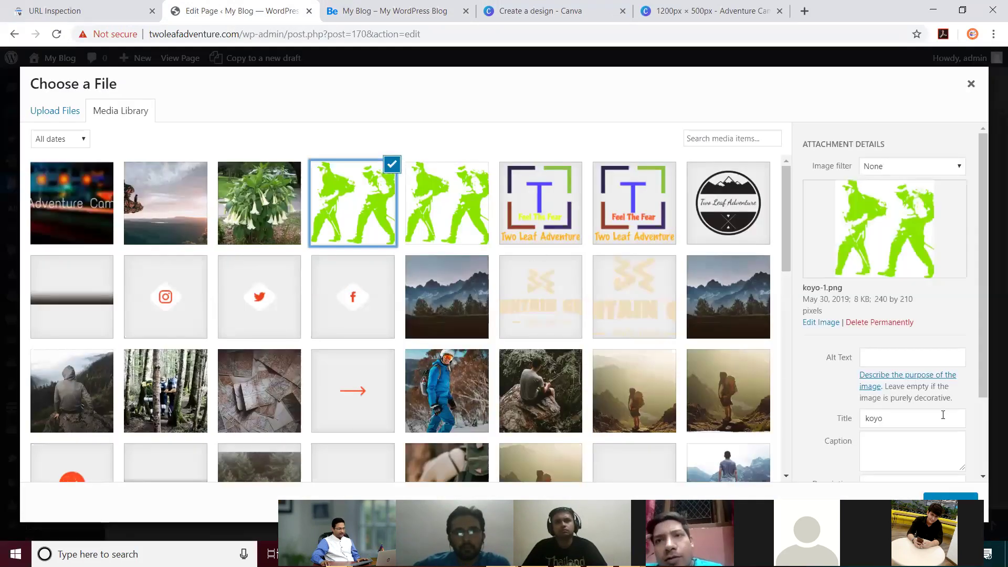
scroll(943, 414, down, 2)
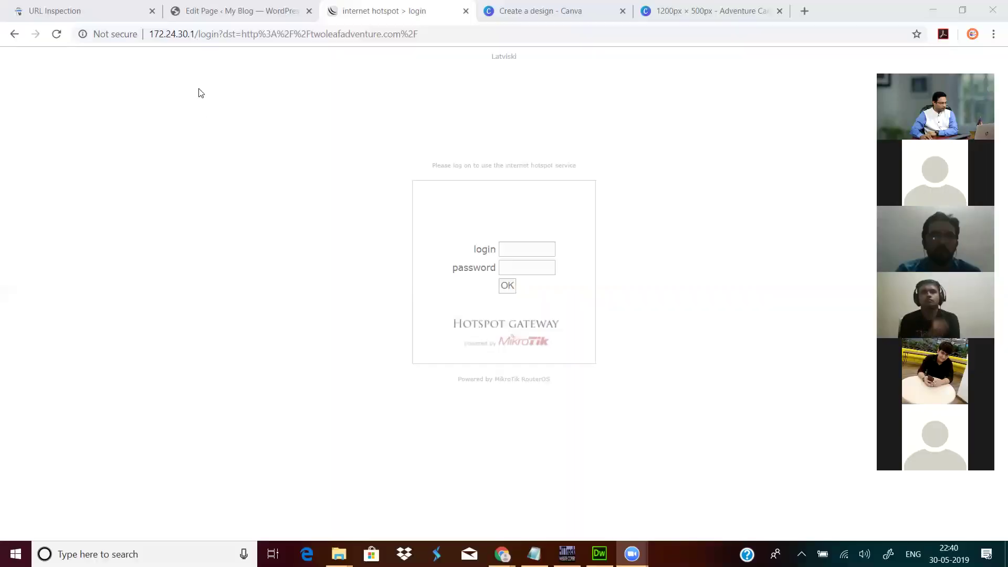
Step: Load the site's domain in the spare hotspot tab and check the yellow Adventure Camp banner
click(210, 15)
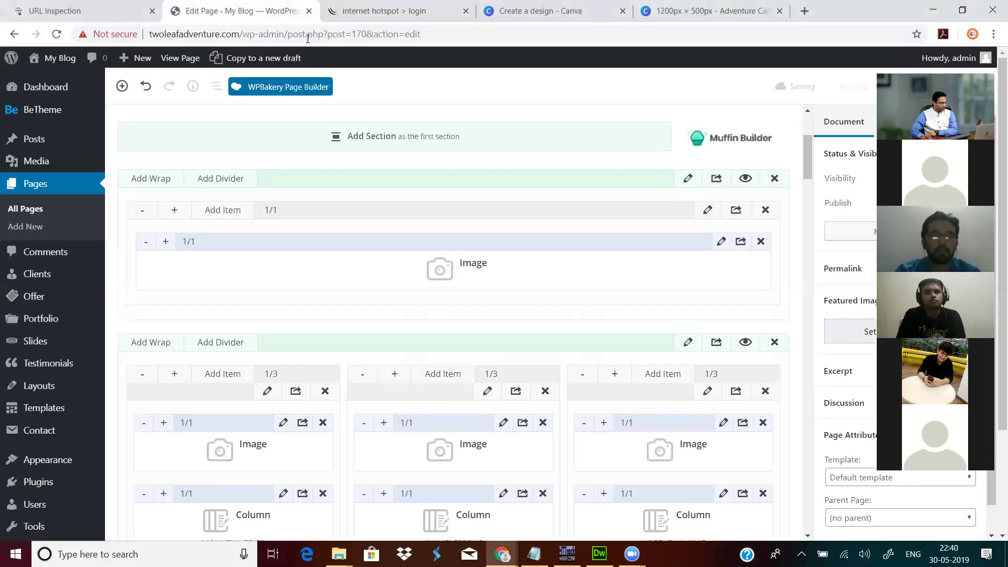
drag(242, 34, 149, 35)
key(ctrl+c)
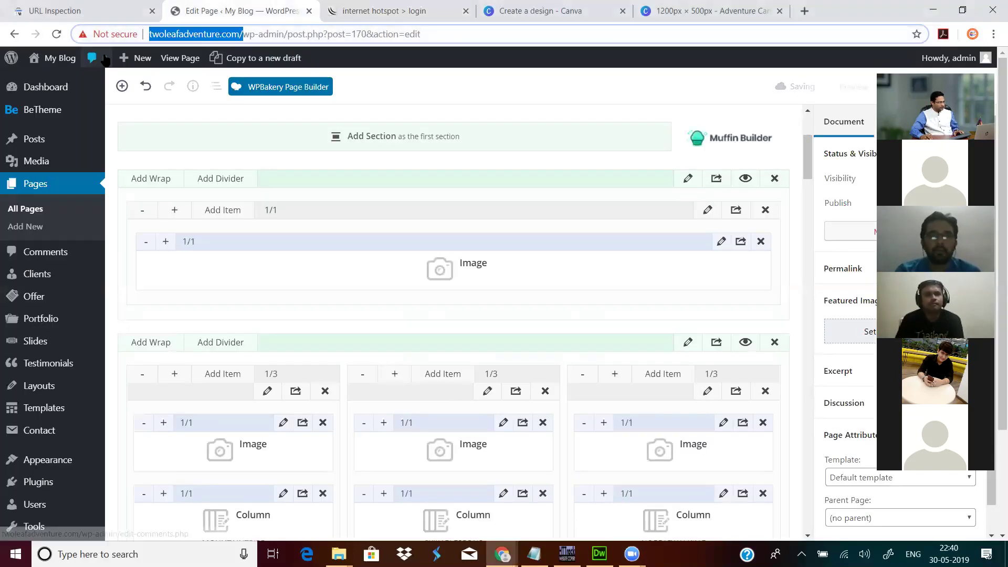
click(389, 12)
click(397, 32)
key(ctrl+v)
key(Return)
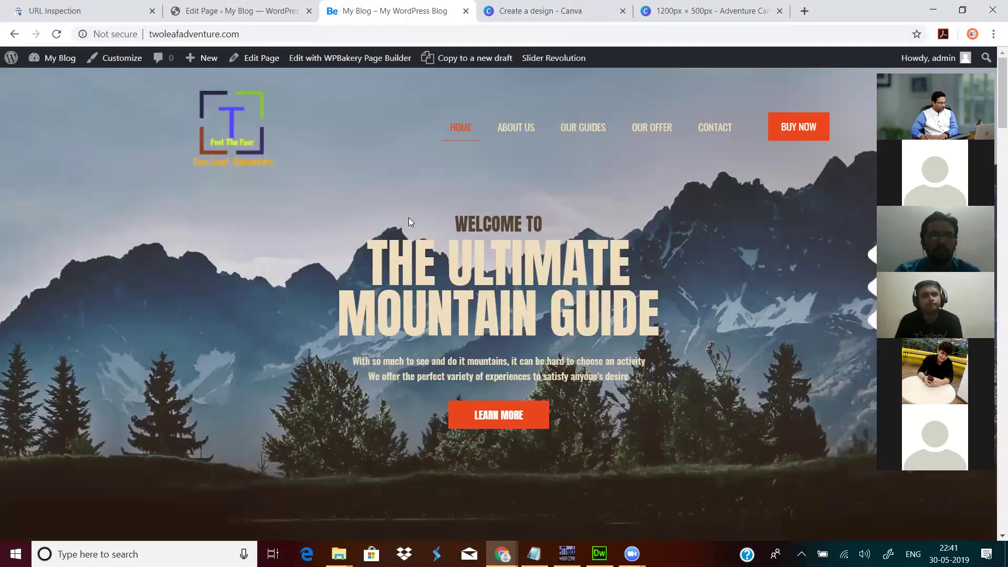
scroll(409, 217, down, 10)
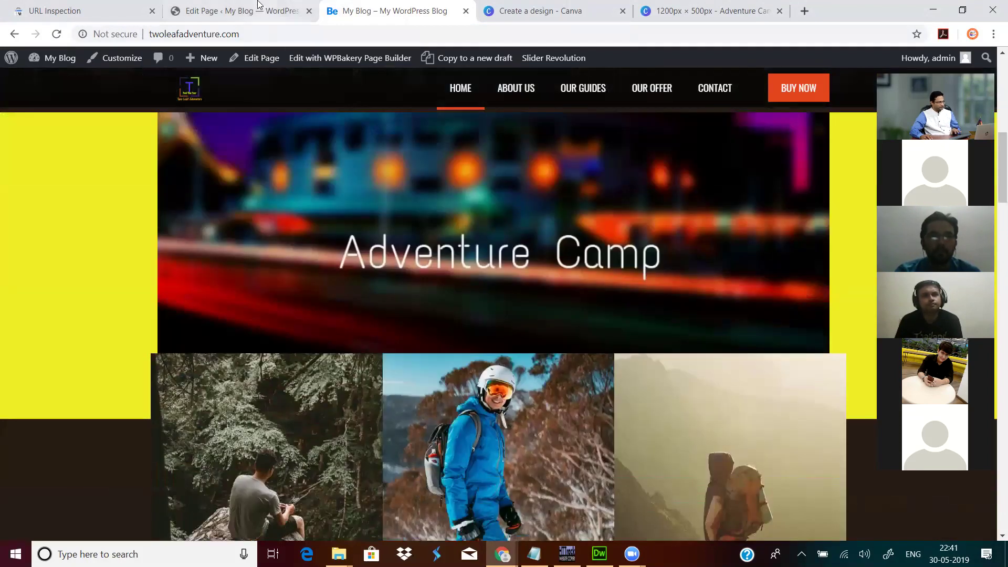
click(252, 11)
Step: Reopen the top Image item's settings and save them again
click(721, 242)
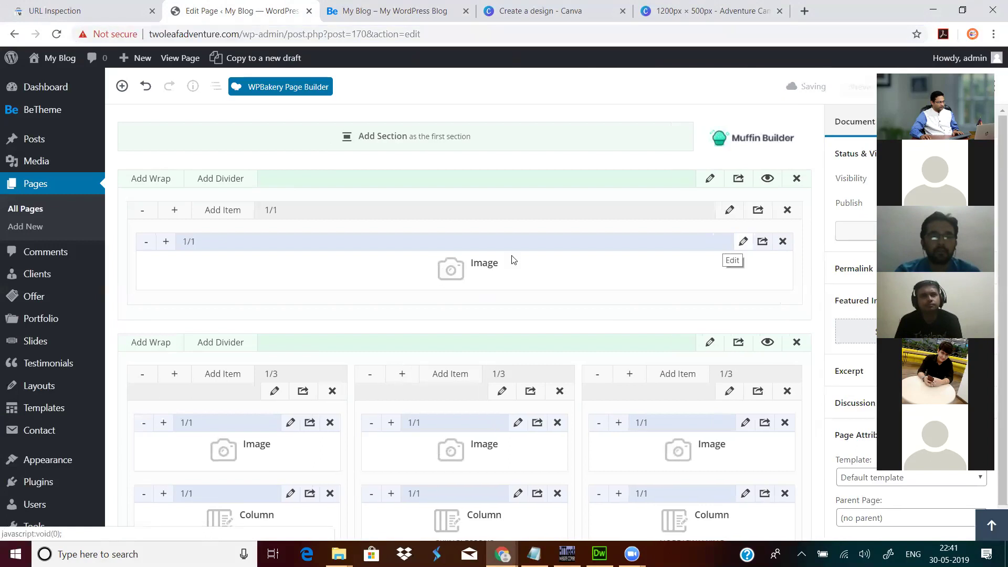
scroll(688, 326, down, 15)
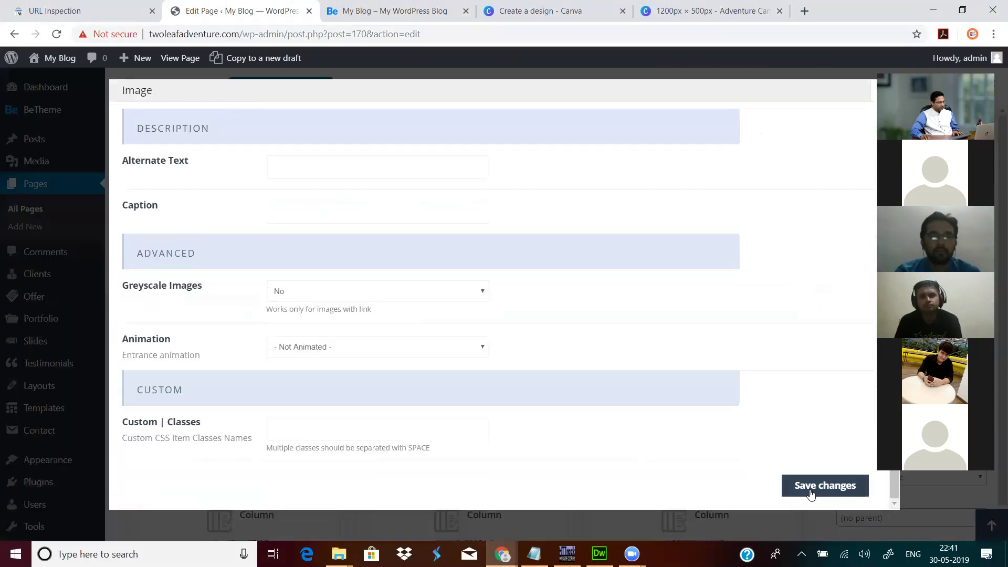
click(810, 495)
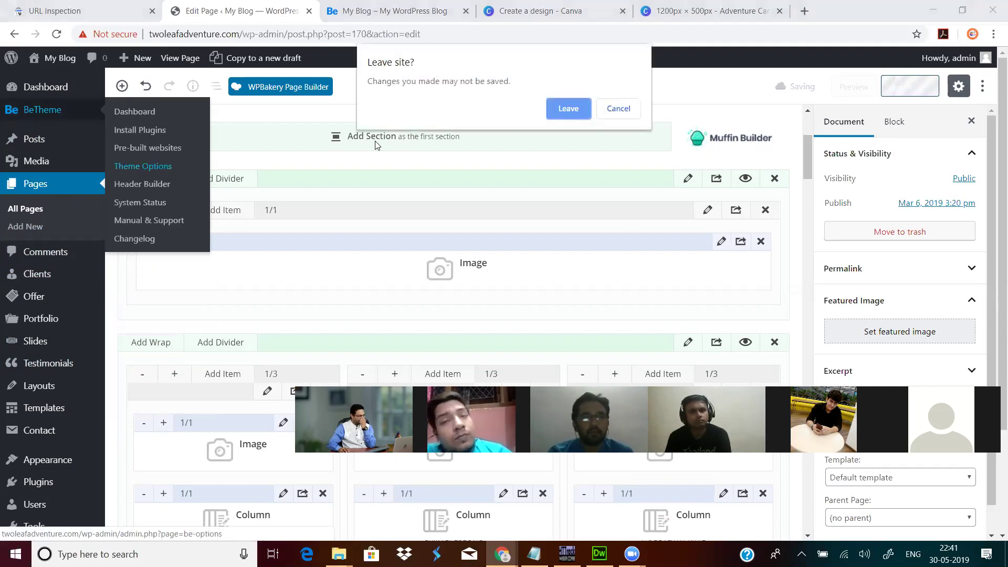
Step: Leave the editor and browse BeTheme's Pages options: Under Construction, then General
click(569, 109)
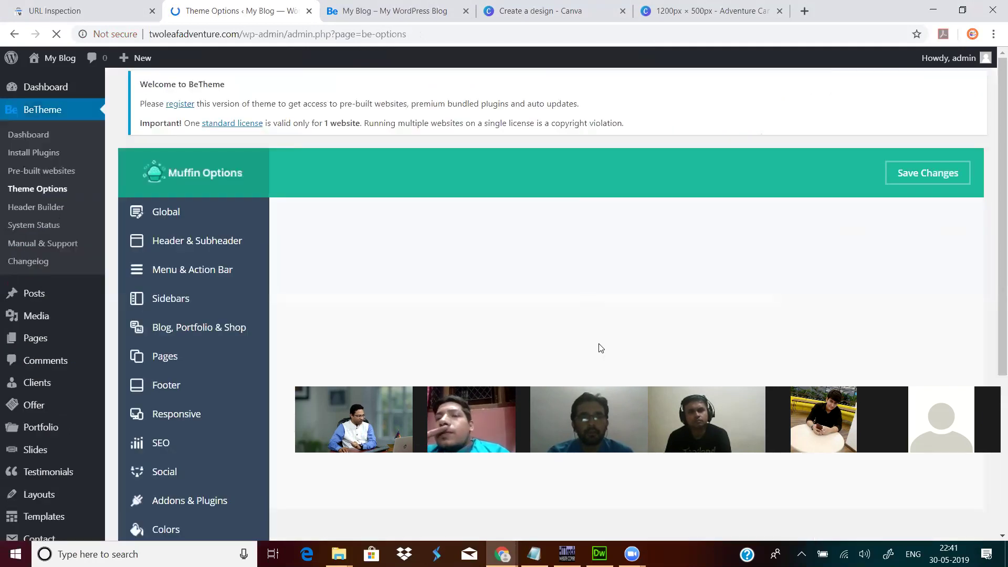
scroll(213, 357, down, 4)
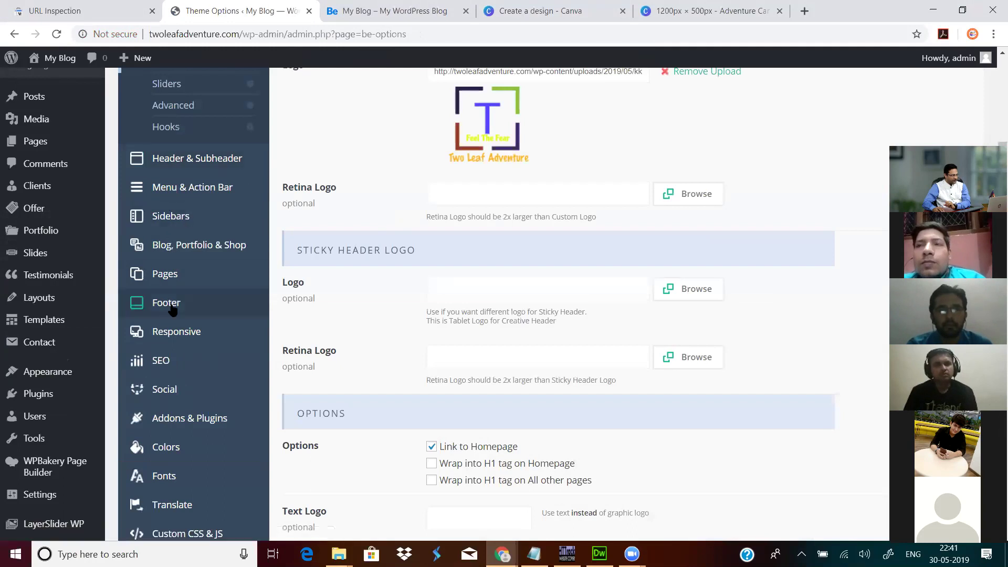
click(175, 274)
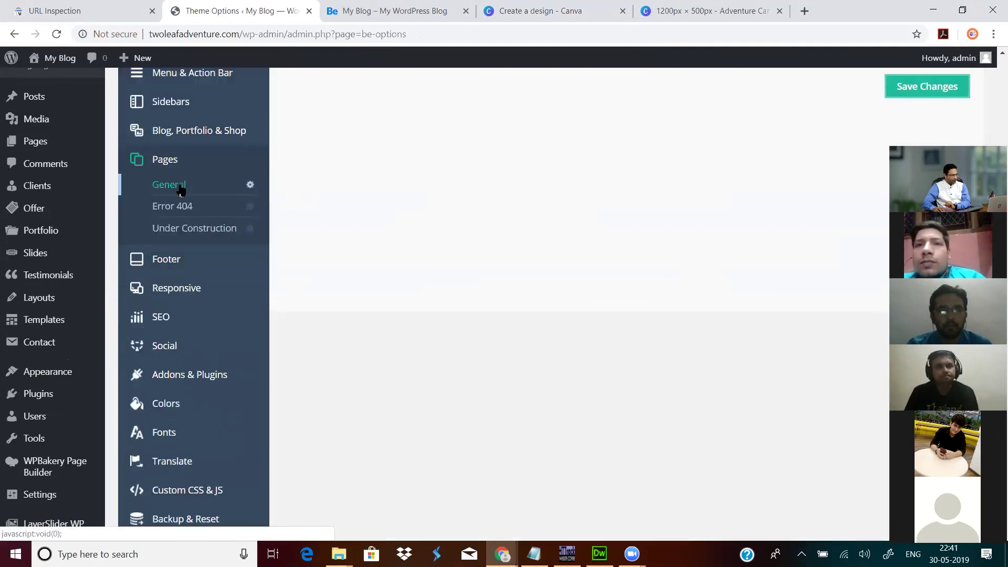
click(189, 231)
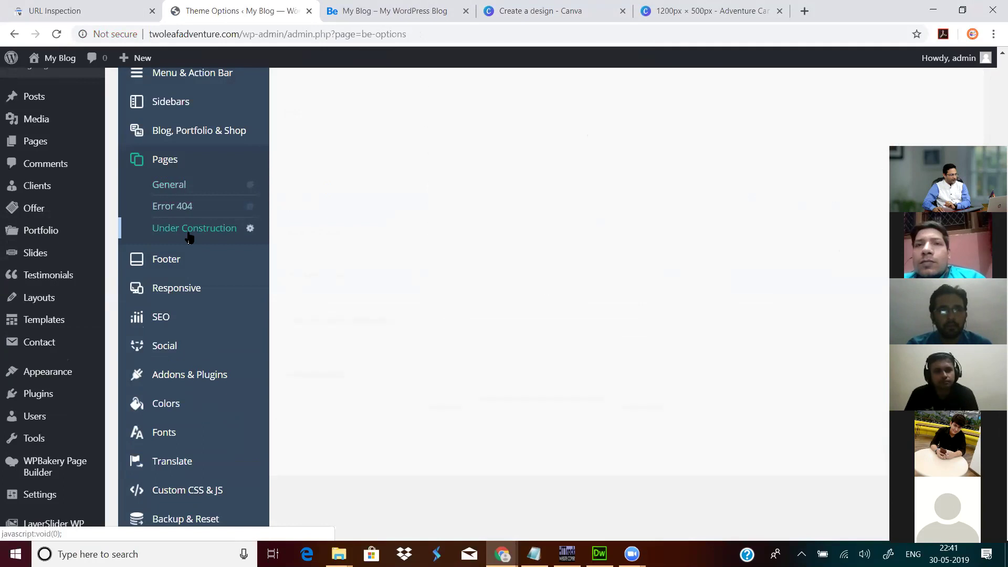
scroll(338, 225, up, 4)
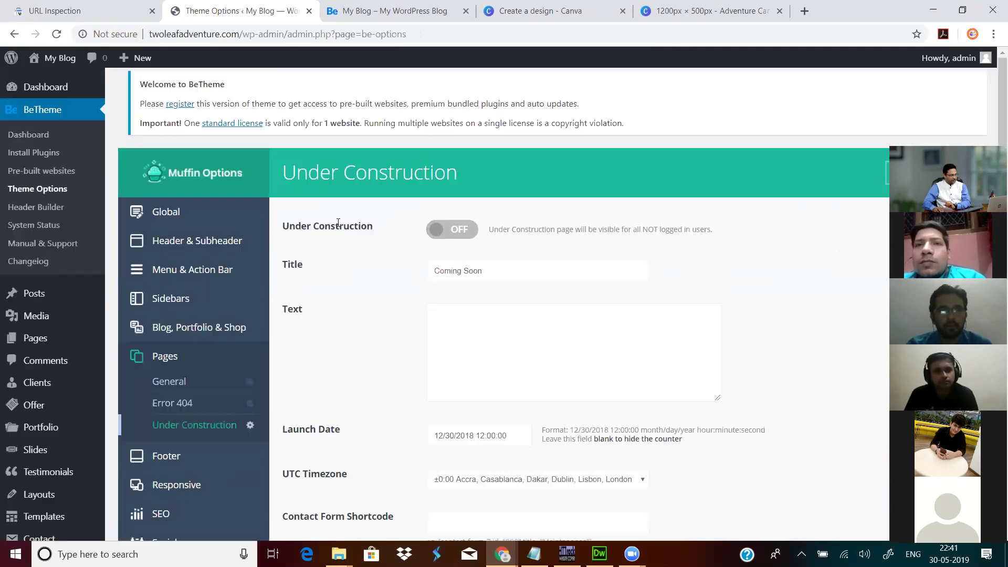
scroll(338, 227, down, 3)
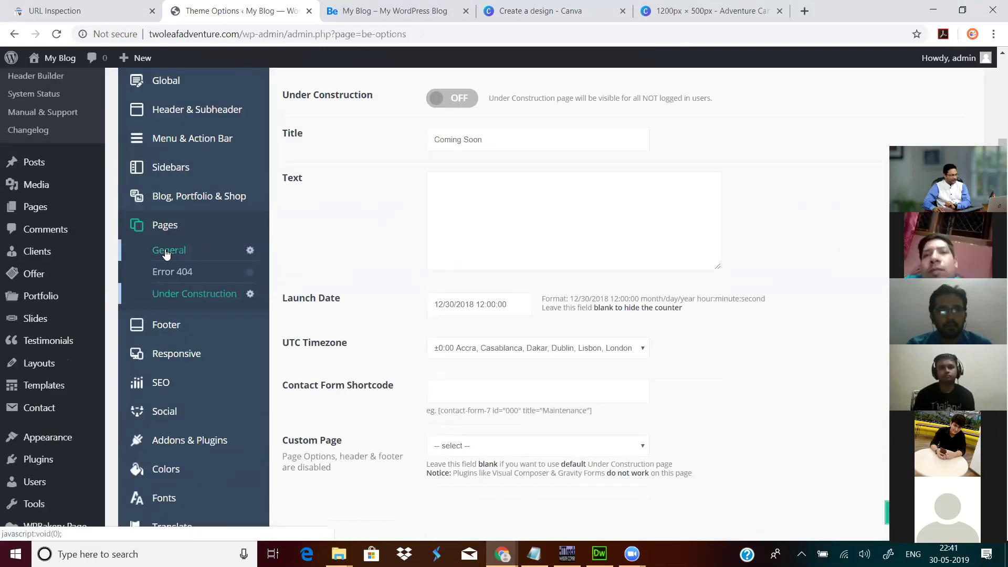
click(167, 251)
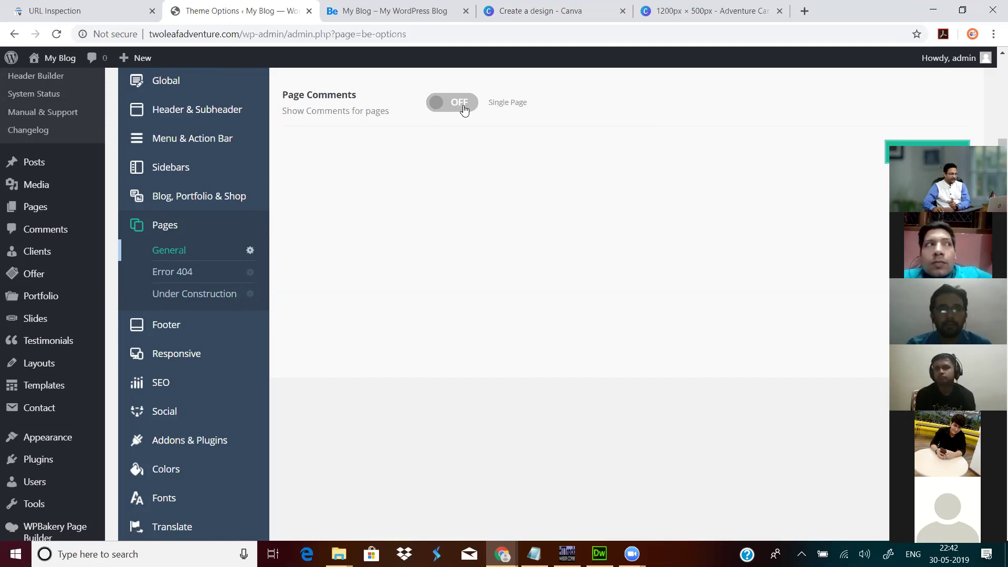
Step: Review the Error 404 settings and the Custom Page list without choosing a page
click(171, 274)
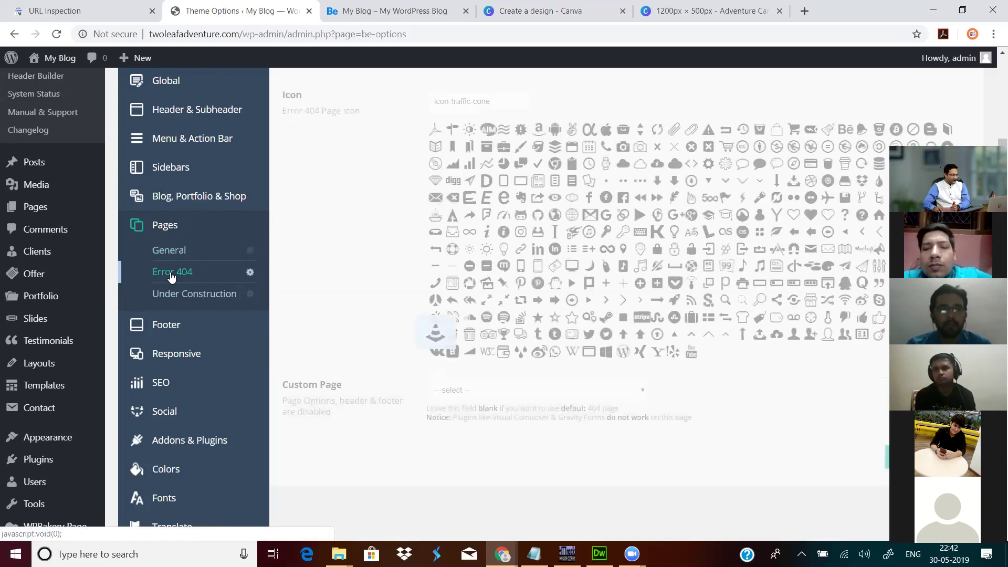
scroll(315, 240, up, 3)
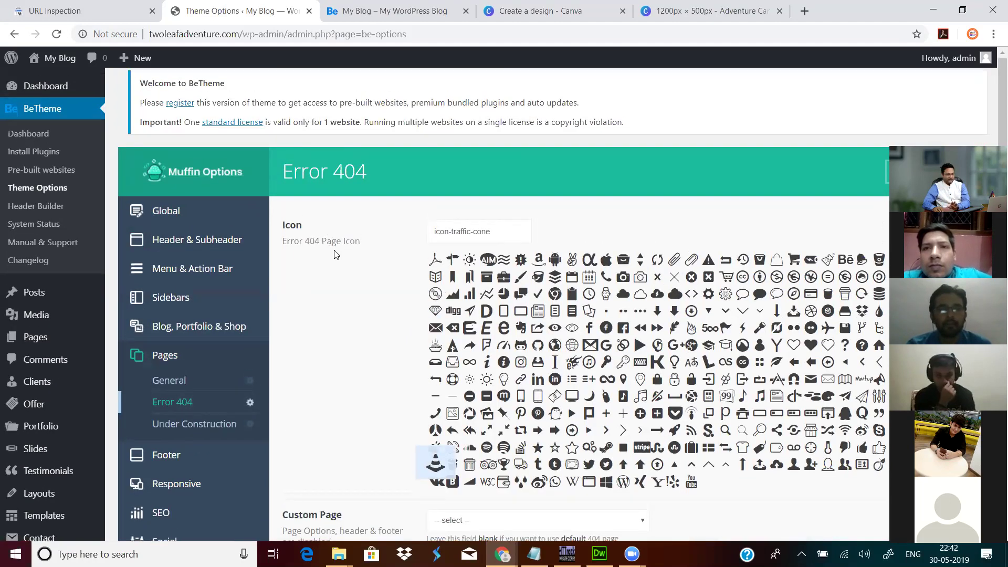
scroll(333, 253, down, 5)
click(513, 251)
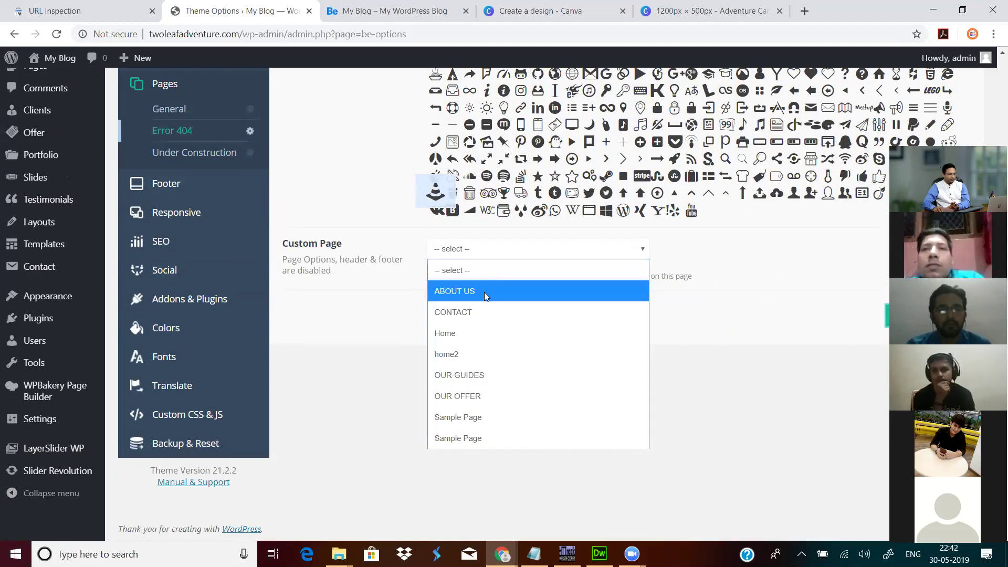
click(360, 199)
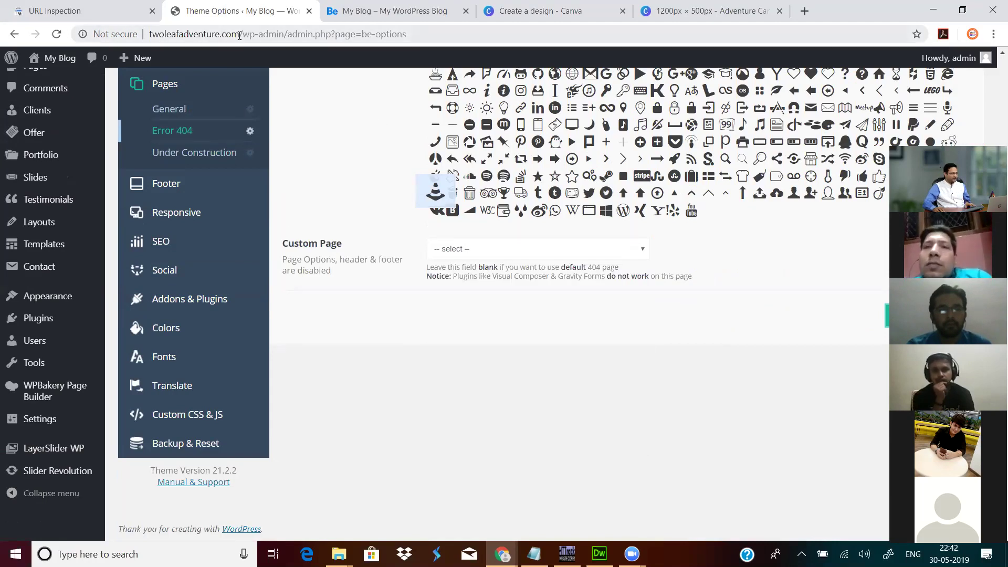
click(239, 35)
Step: Load twoleafadventure.com in the Canva tab
click(724, 12)
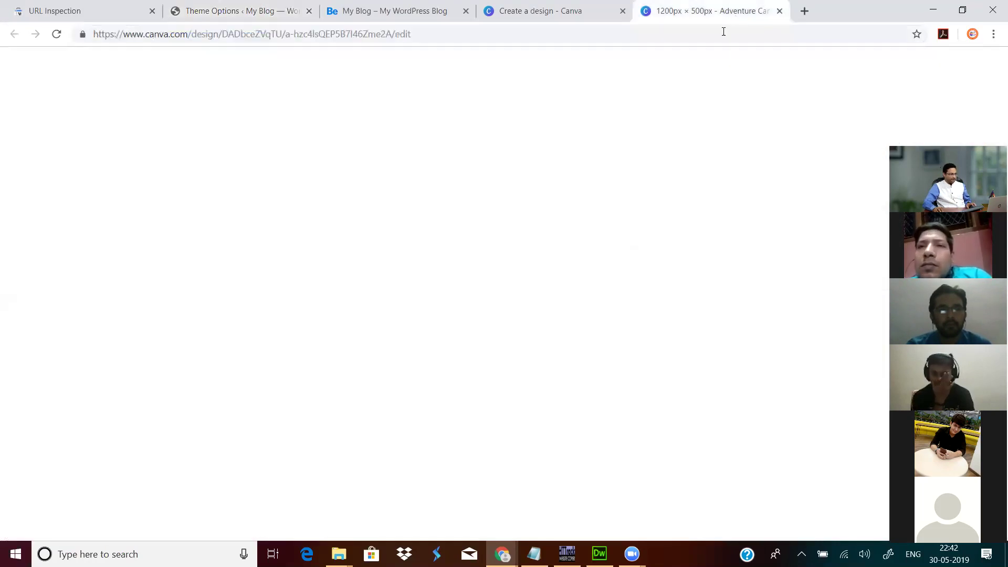
click(723, 34)
text(twoleafadventure.com)
key(Return)
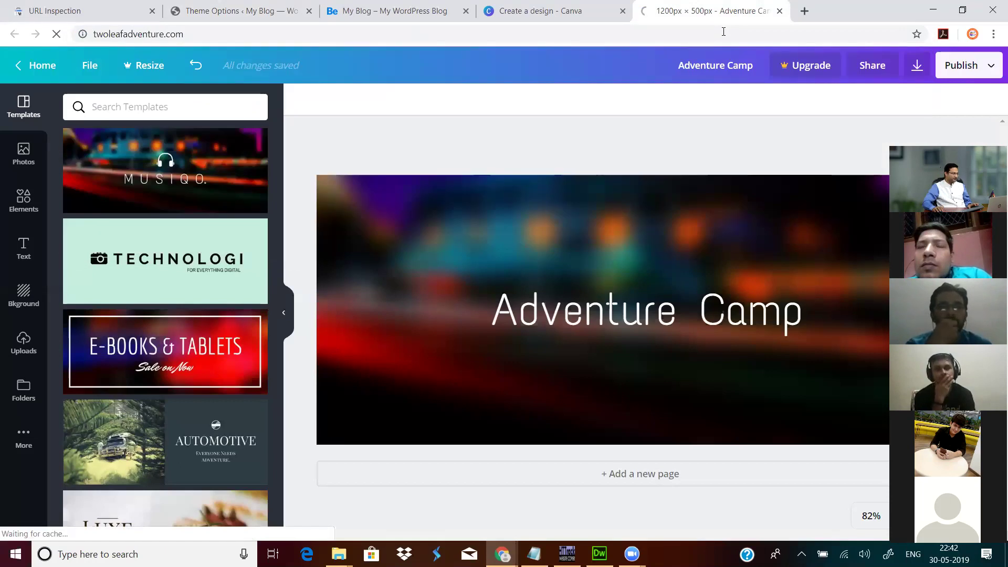
Step: Append the made-up path /hsdgfjhsafds to show the traffic-cone Error 404 page
click(378, 38)
key(End)
key(ctrl+shift+Left)
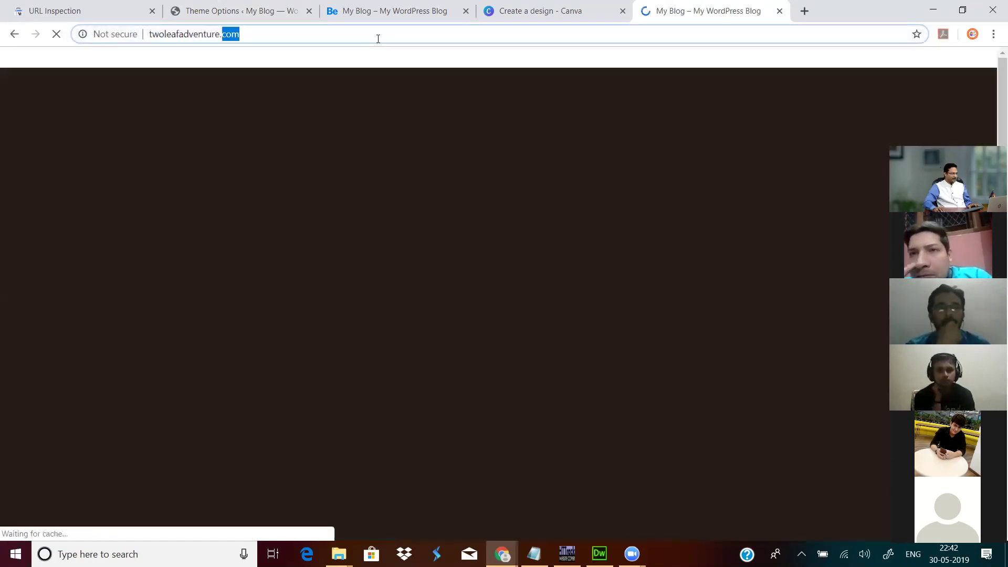
key(End)
text(/hsd)
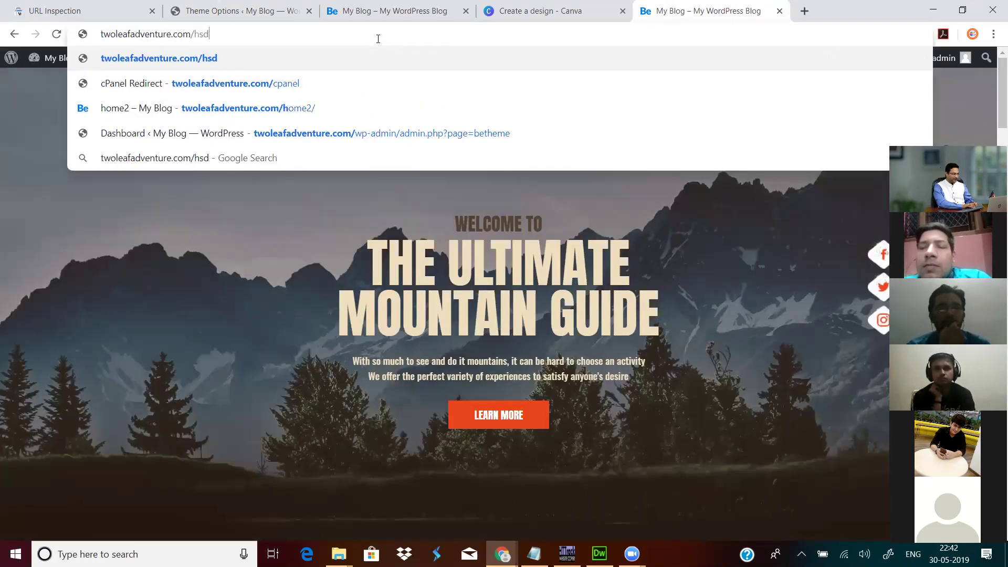
text(gfjhsafds)
key(Return)
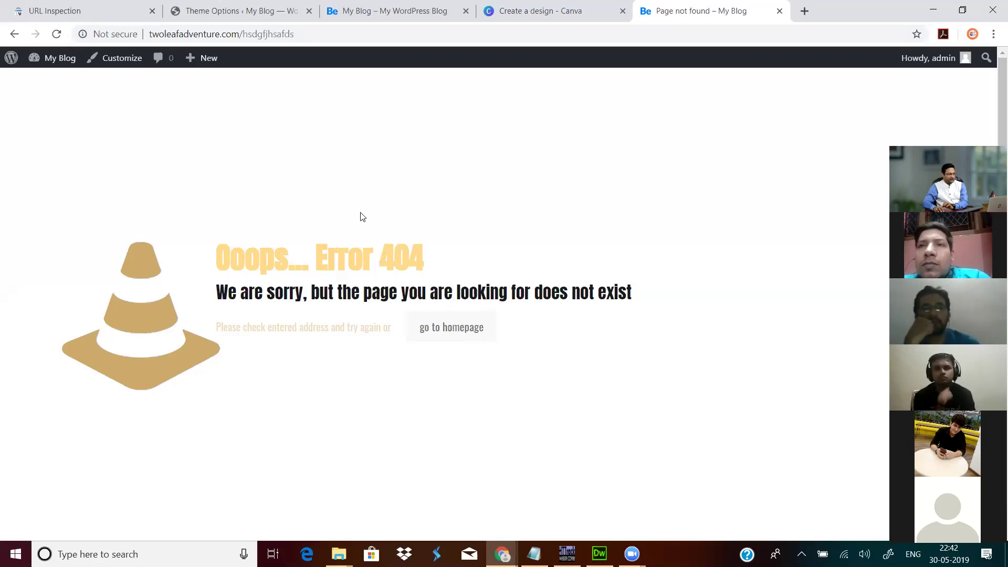
click(407, 11)
Step: Set the Error 404 Custom Page to ABOUT US and save the theme options
click(250, 15)
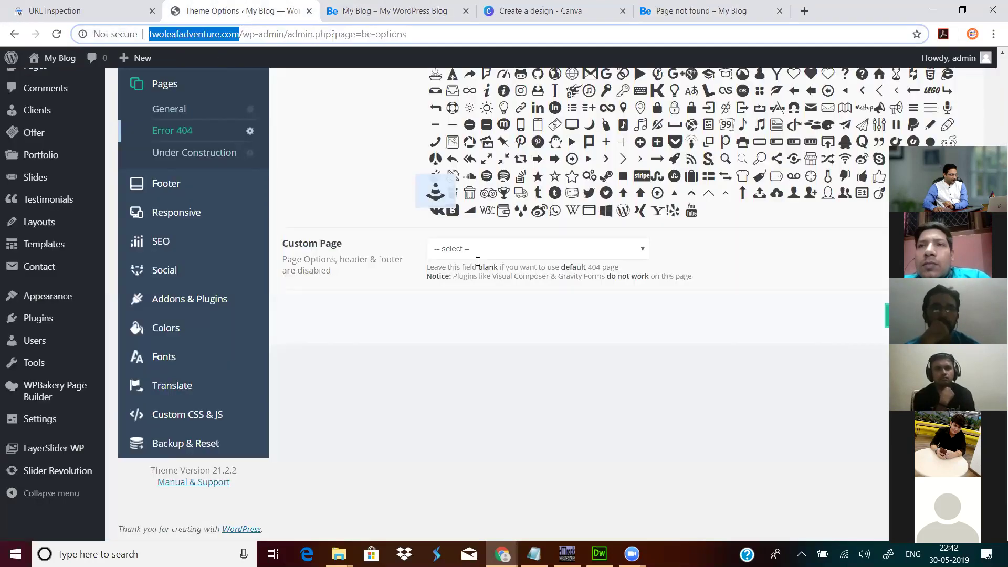
click(493, 250)
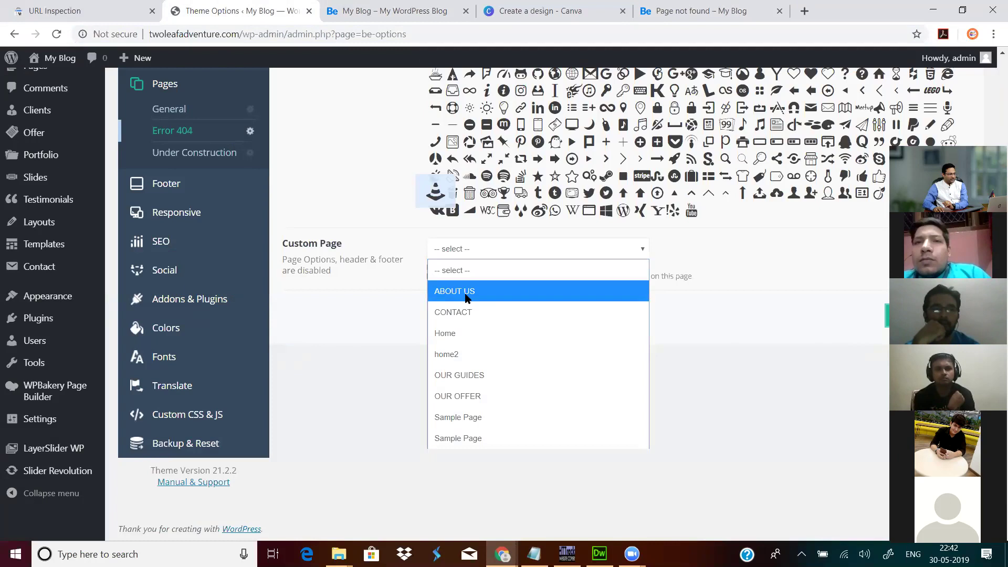
click(466, 297)
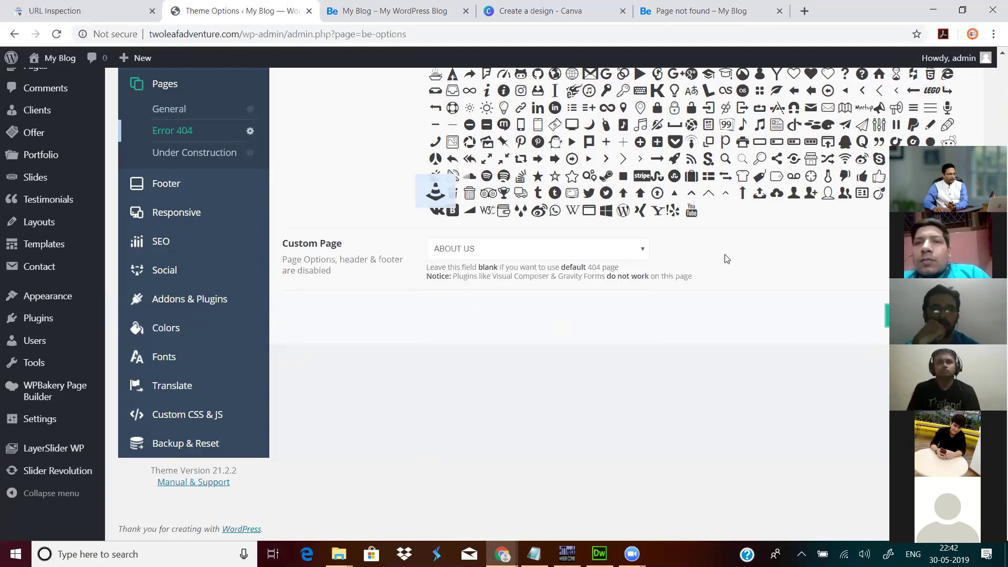
scroll(818, 245, up, 5)
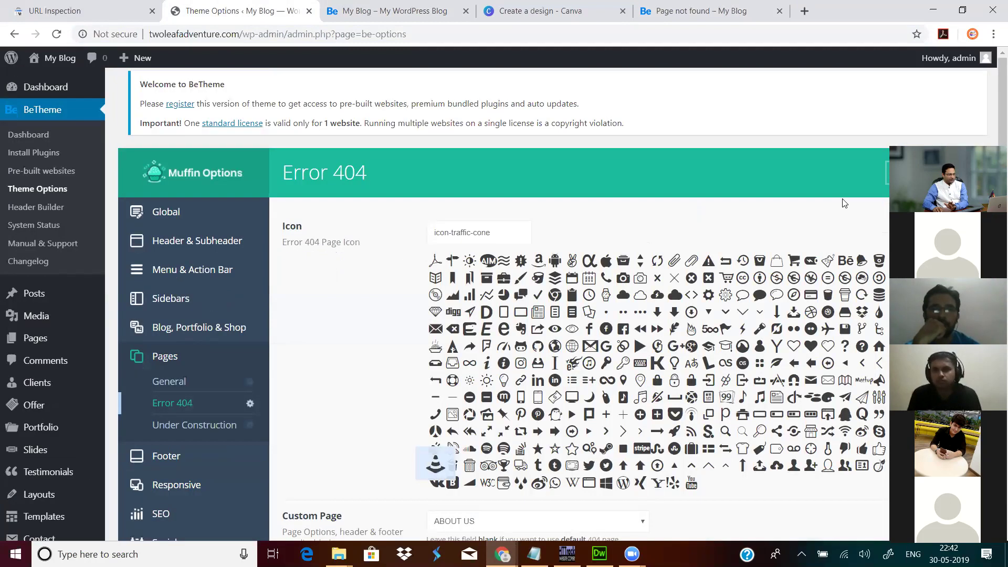
click(930, 175)
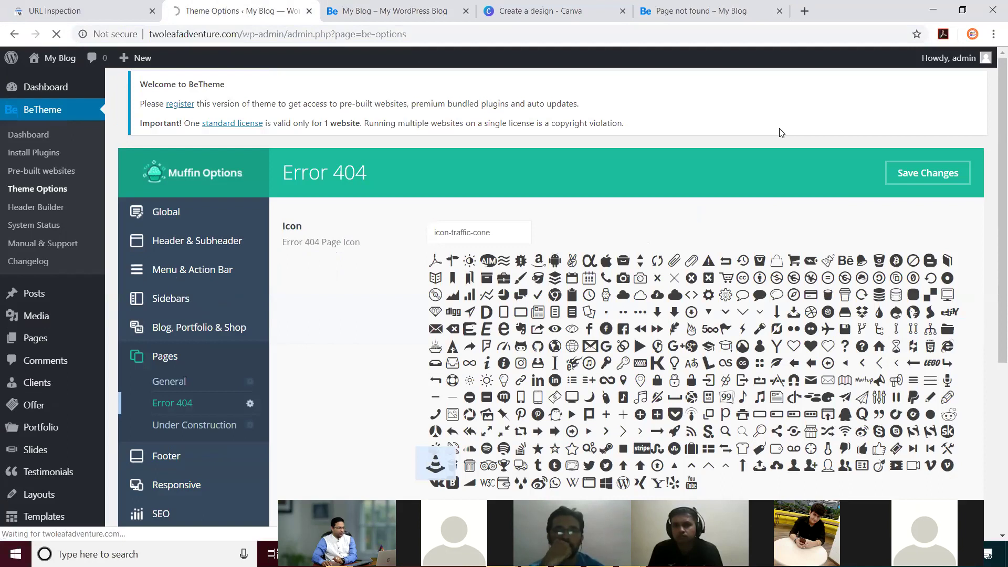
Step: Reload the missing-page tab to confirm it now shows the About Us content
click(686, 14)
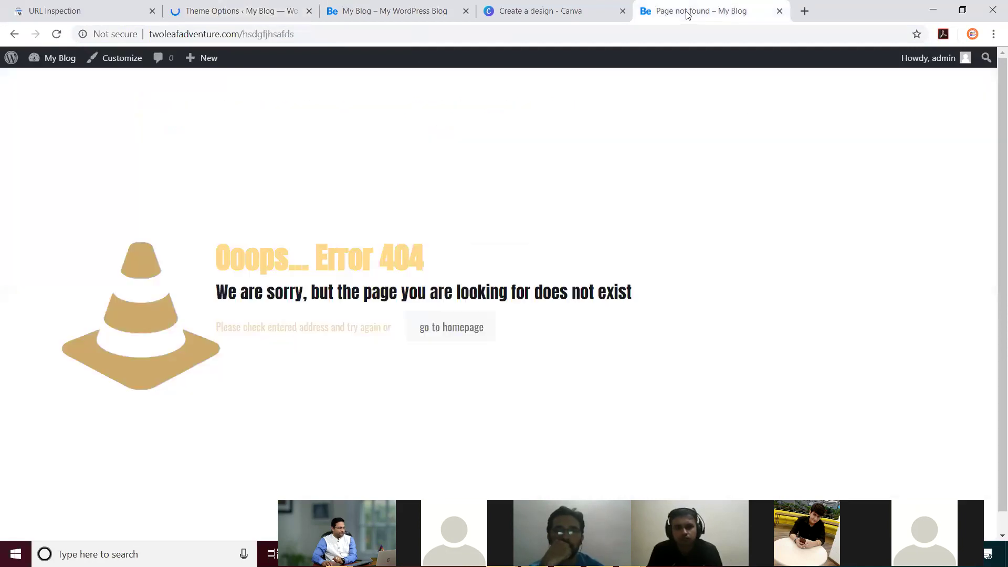
click(56, 34)
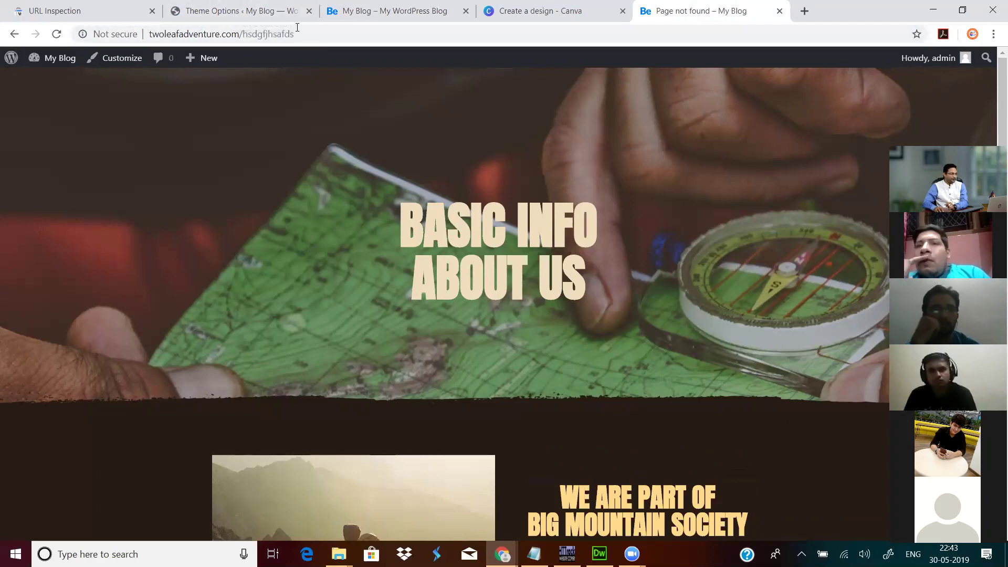
click(254, 11)
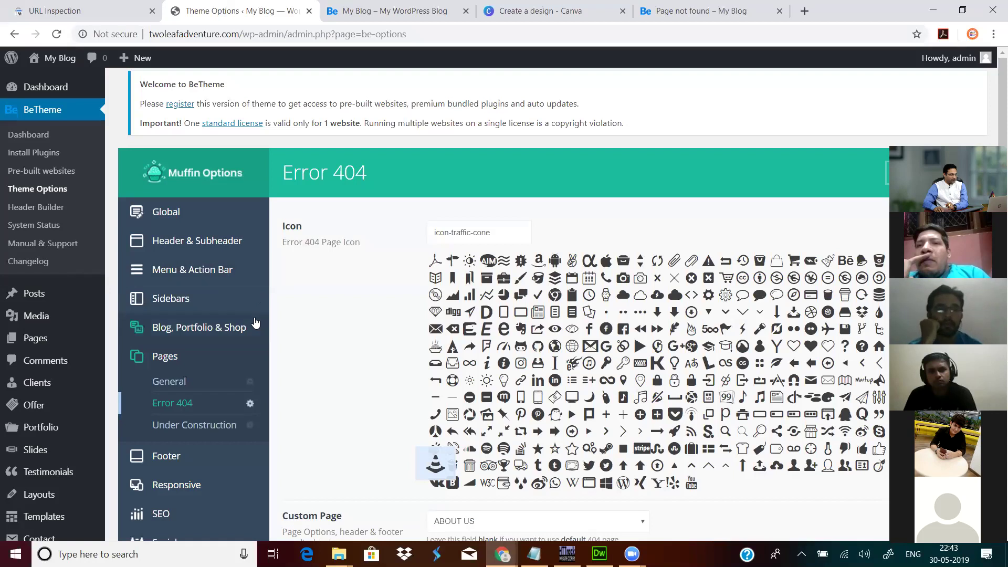
Step: In the Under Construction settings, leave Custom Page as '-- select --'
scroll(315, 325, down, 5)
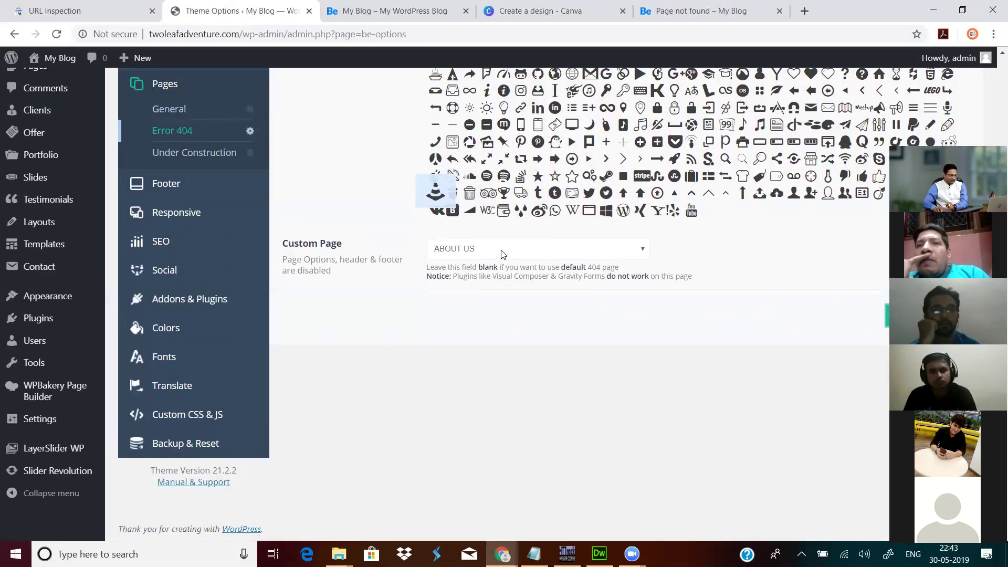
click(638, 253)
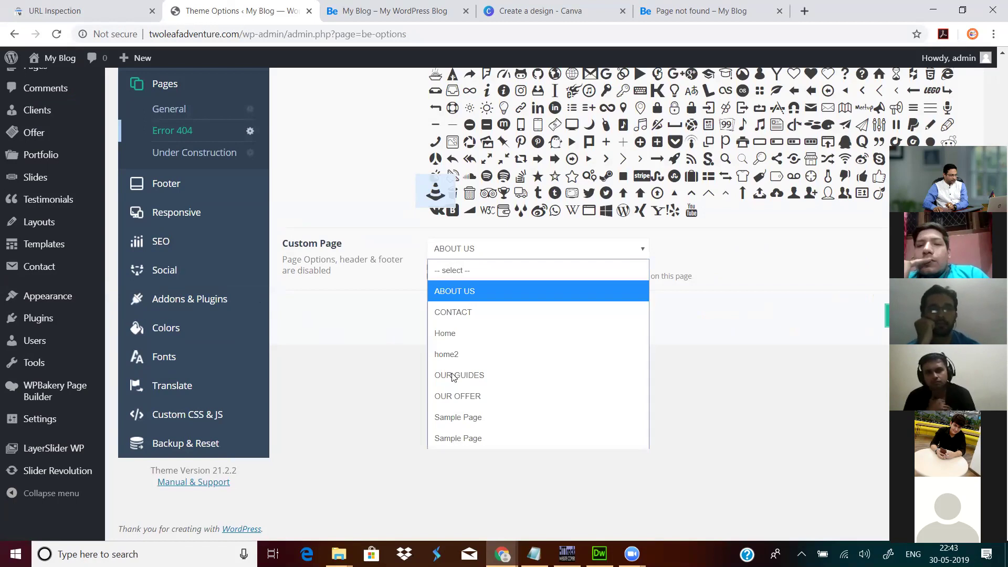
scroll(240, 299, up, 3)
click(209, 283)
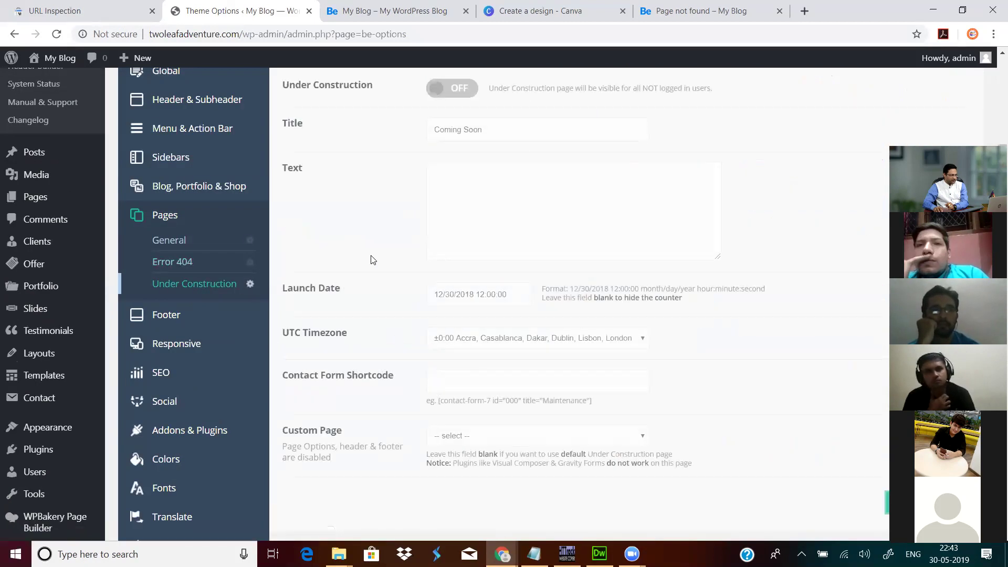
scroll(371, 259, down, 3)
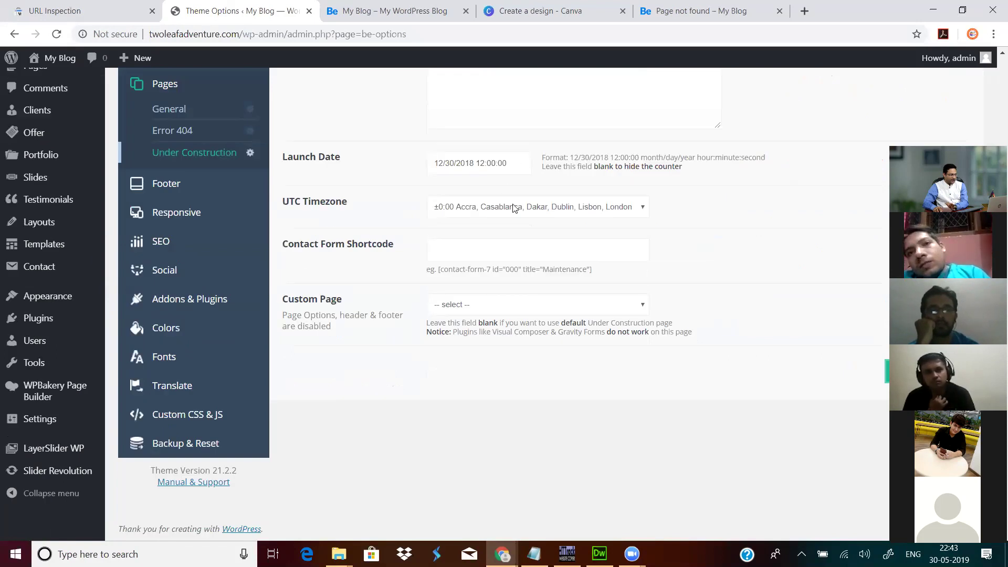
click(493, 307)
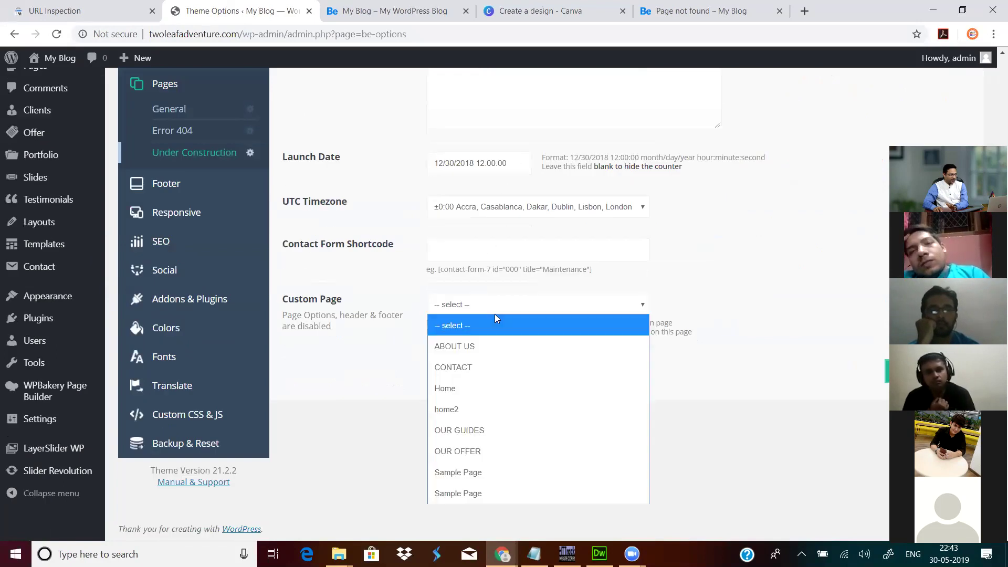
click(387, 281)
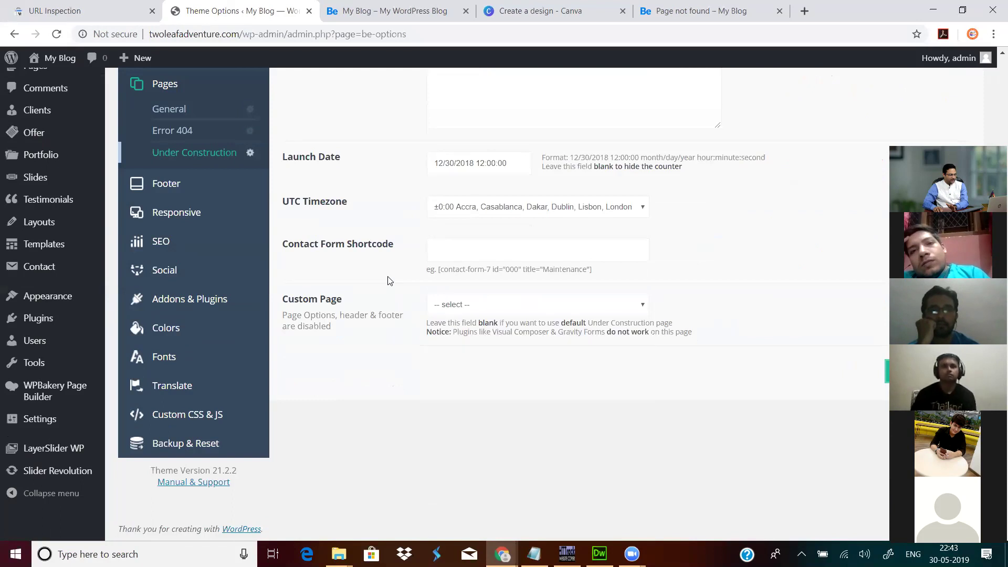
Step: Turn Under Construction mode on and bring up the Page not found tab
scroll(388, 280, up, 4)
scroll(388, 280, down, 4)
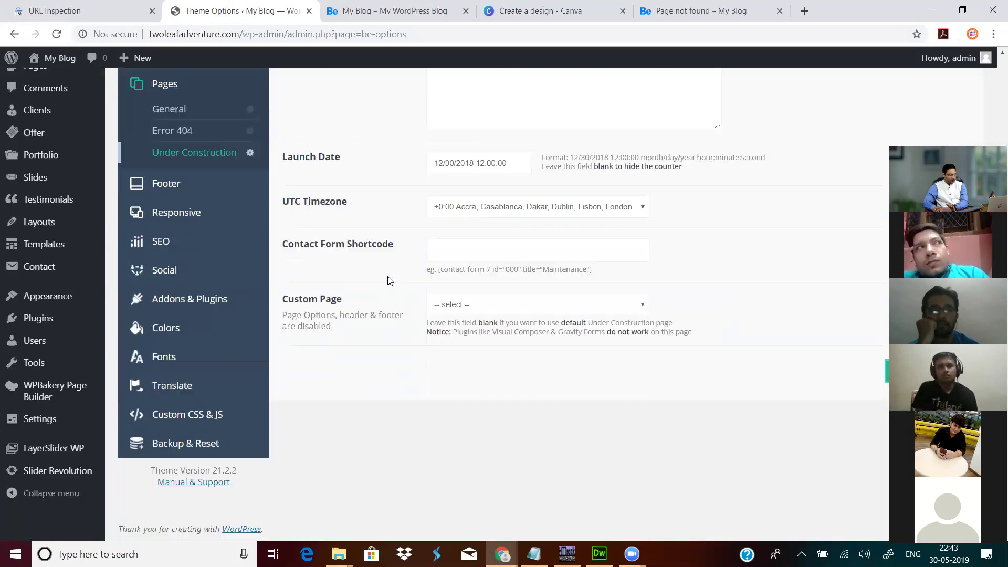
scroll(389, 281, up, 4)
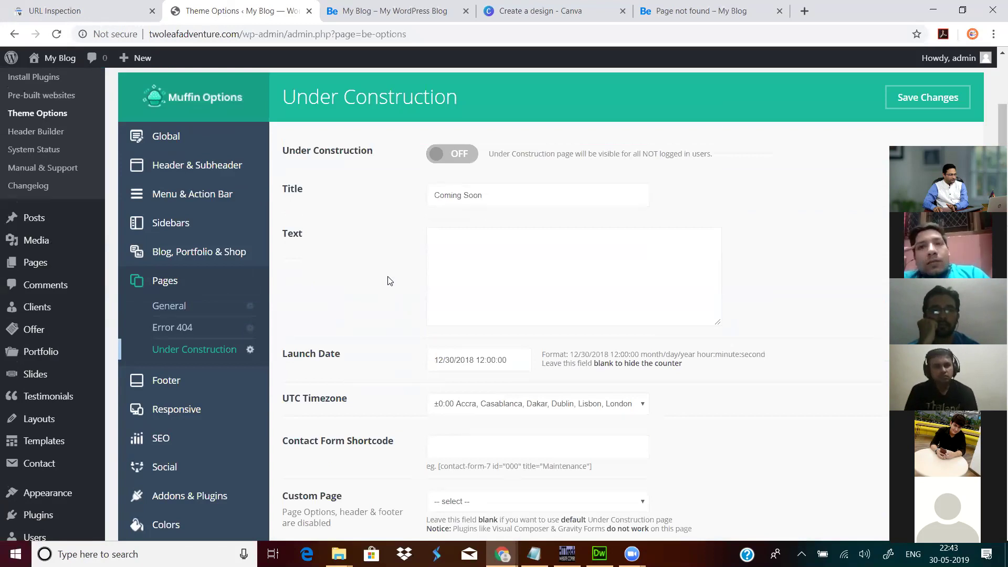
click(461, 154)
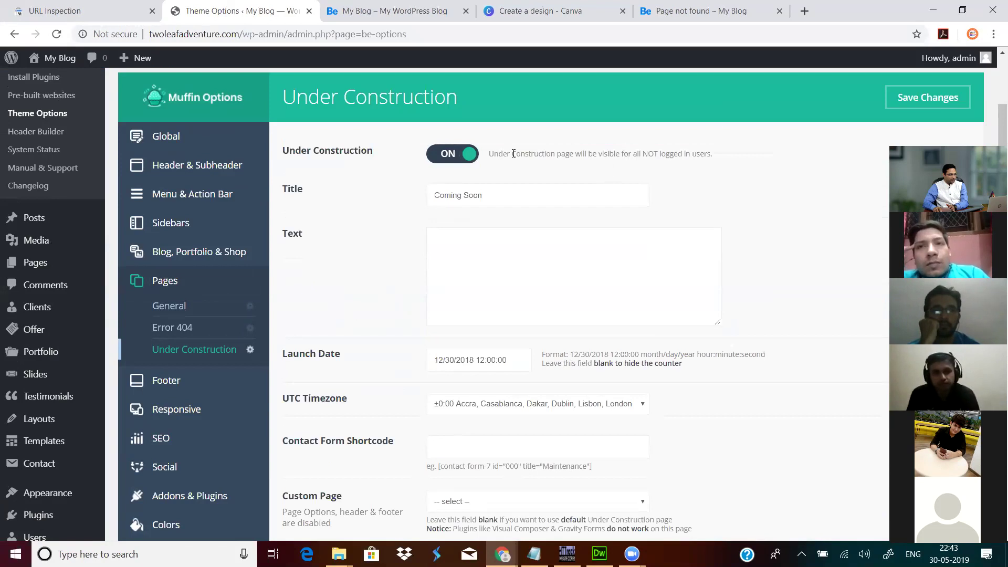
click(700, 10)
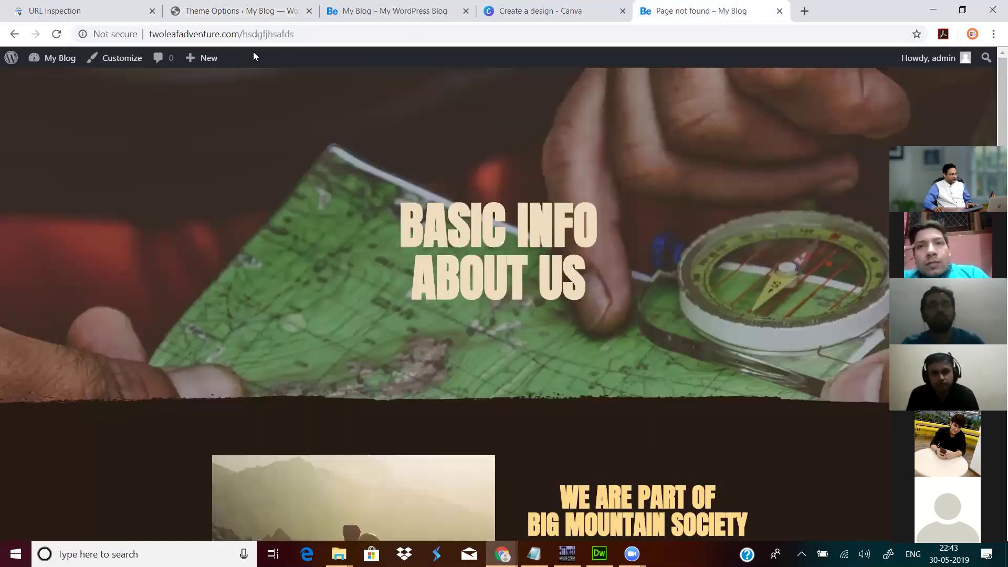
Step: Strip the bogus path from the address and load the site's home page
double_click(241, 37)
key(End)
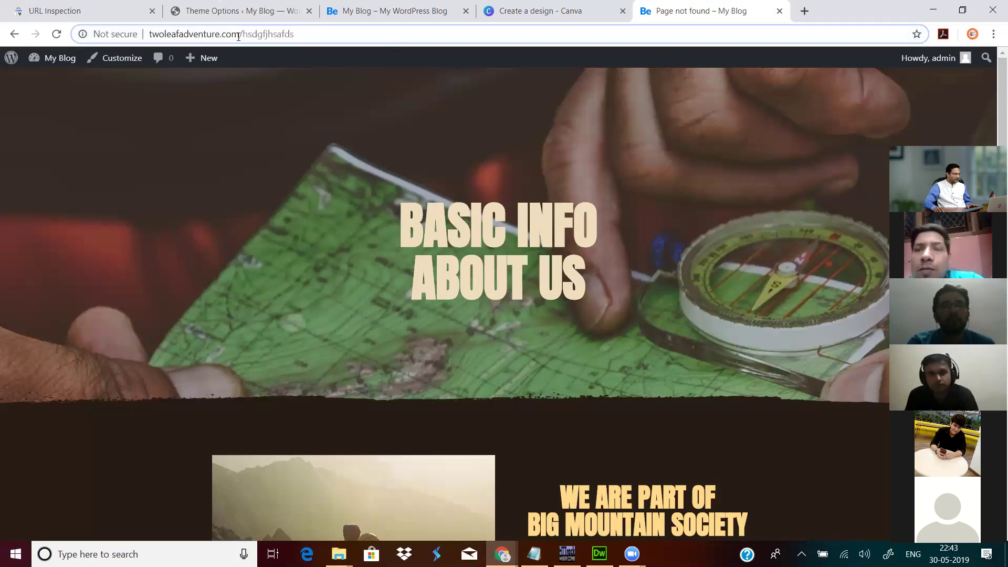
key(ctrl+shift+Left)
key(BackSpace)
key(Return)
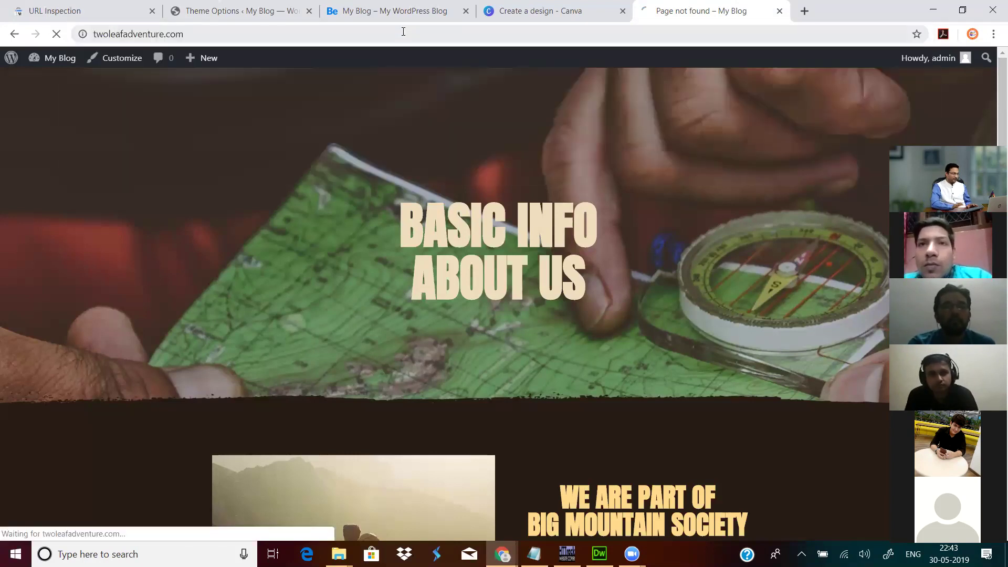
click(403, 32)
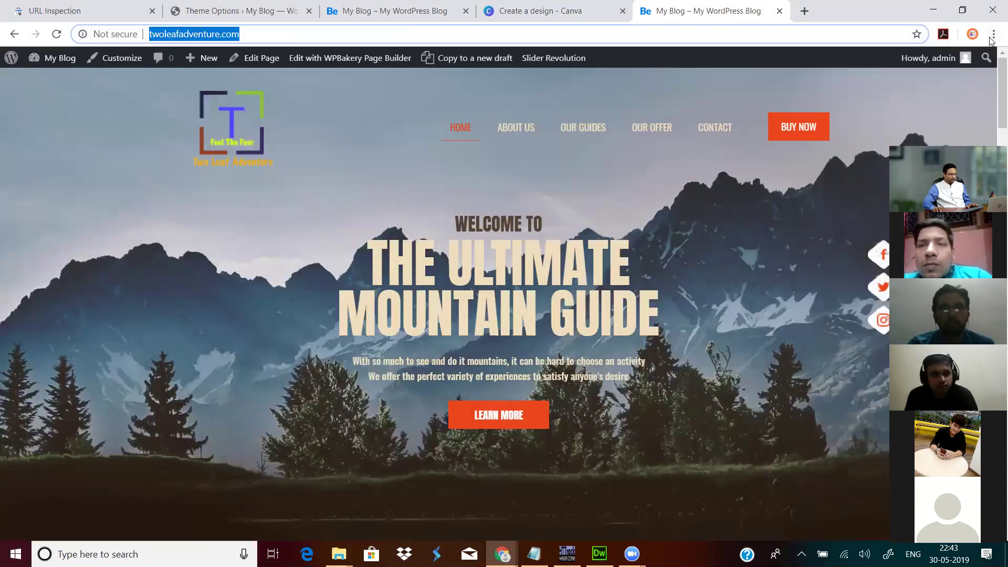
Step: Open twoleafadventure.com in an incognito window to view it logged out, then return to Theme Options
click(993, 35)
click(890, 83)
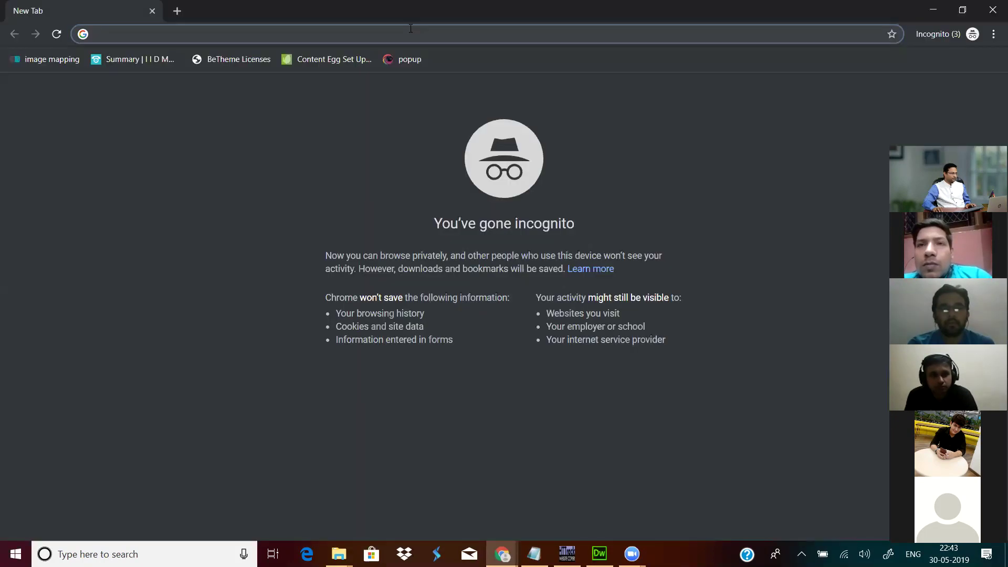
text(twoleafadventure.com)
key(Return)
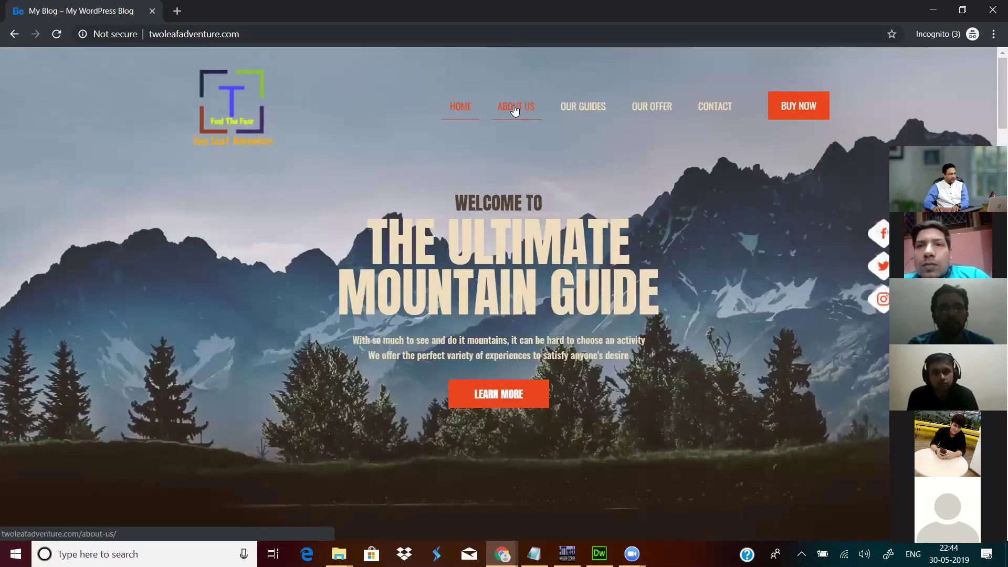
scroll(592, 187, down, 10)
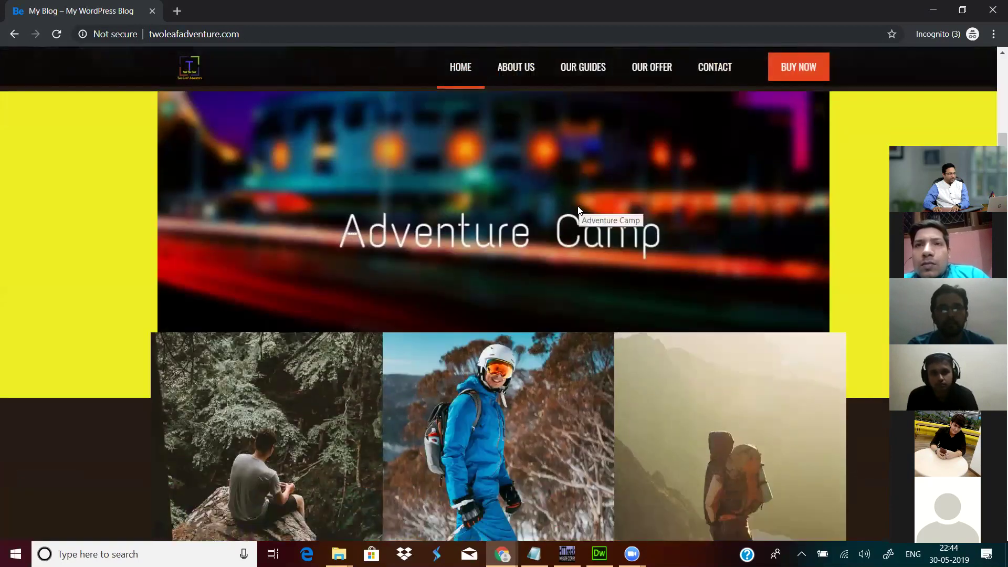
scroll(604, 218, up, 9)
scroll(725, 145, up, 2)
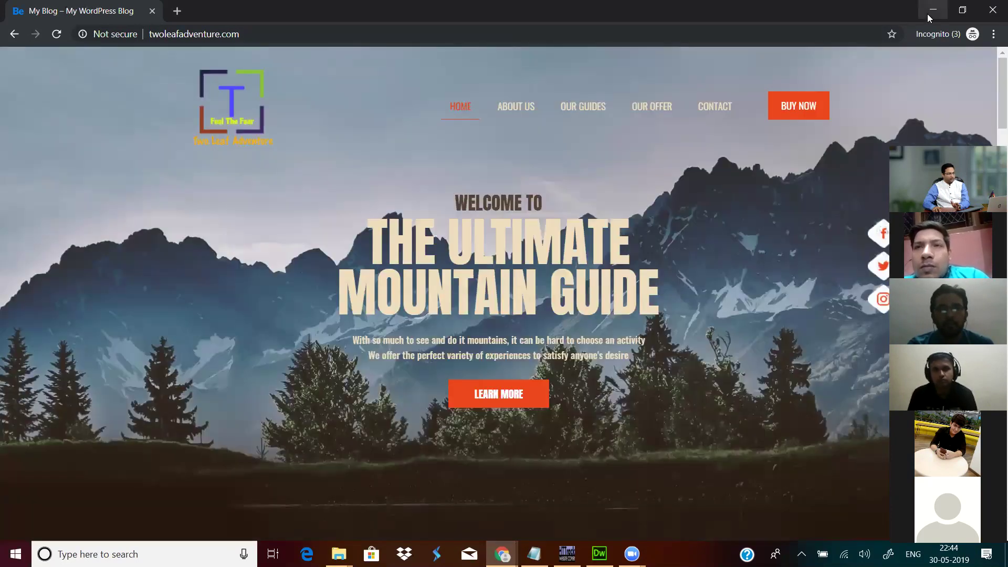
click(933, 10)
click(283, 12)
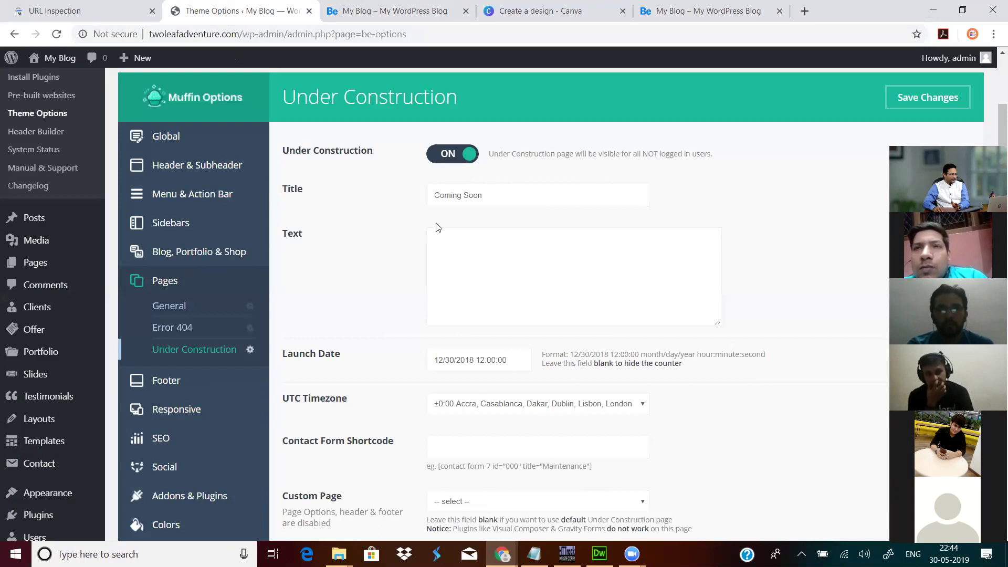
Step: Leave the Under Construction custom page unset
scroll(488, 304, down, 3)
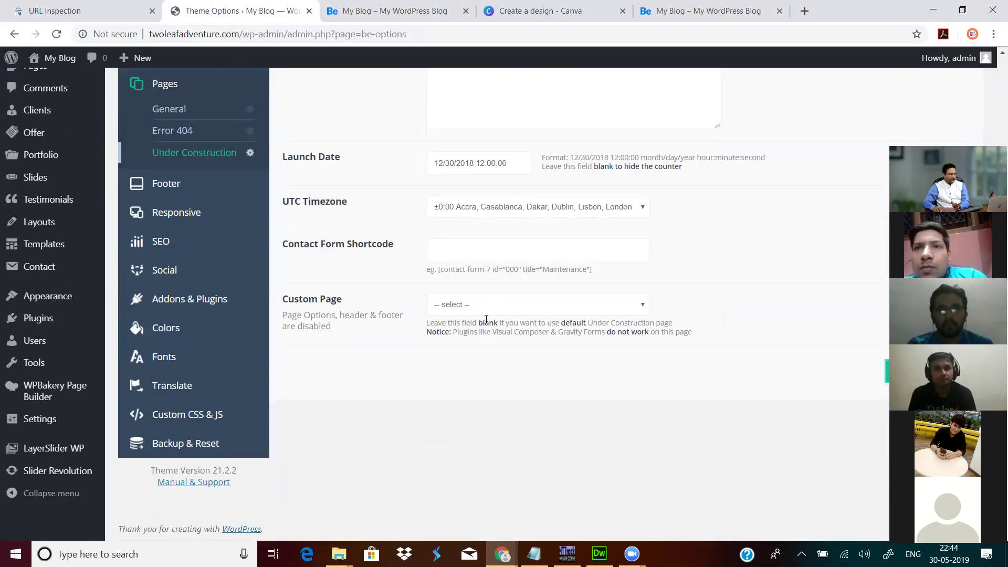
click(487, 306)
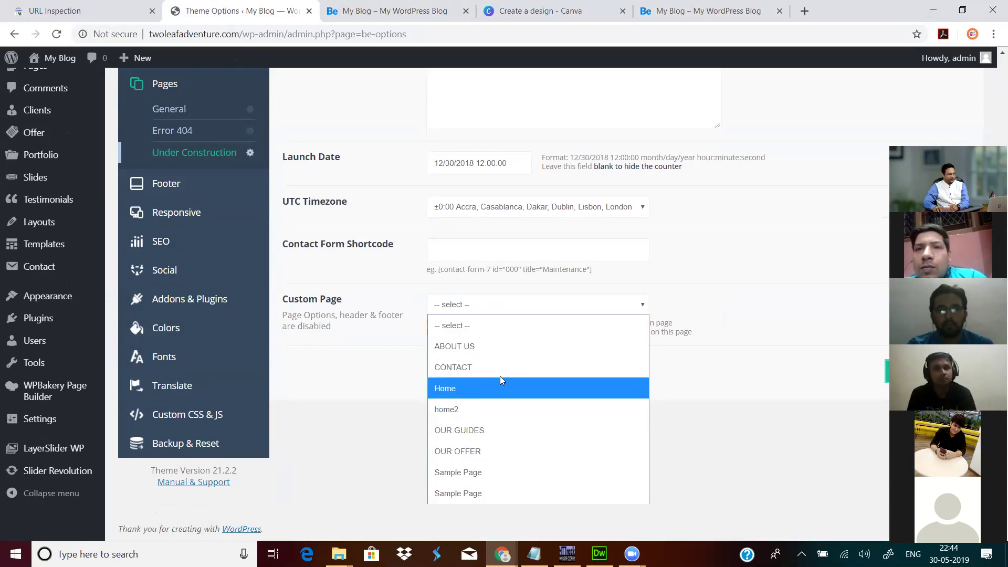
click(368, 366)
Step: Reset the Error 404 custom page from ABOUT US to '-- select --'
scroll(386, 336, up, 2)
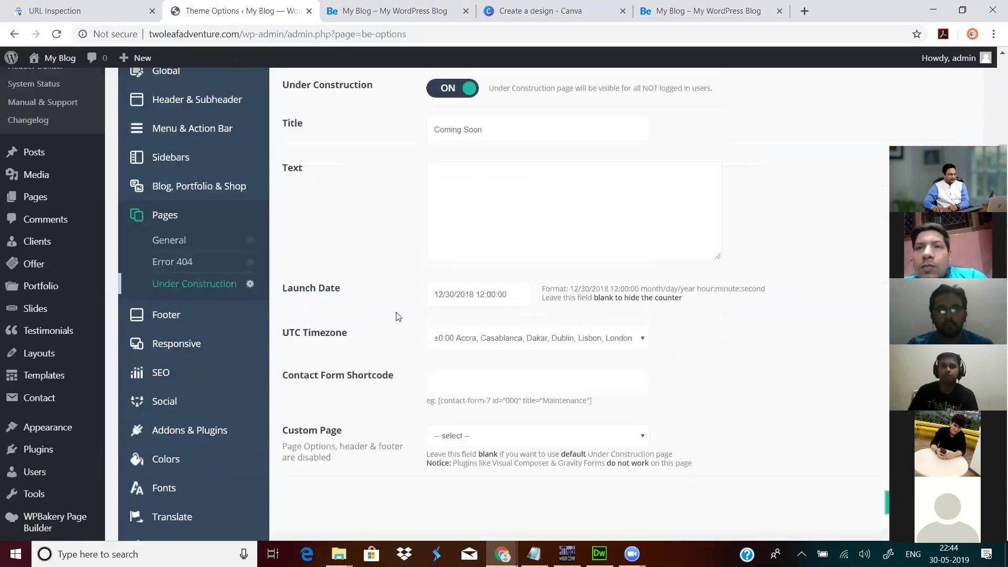
click(185, 262)
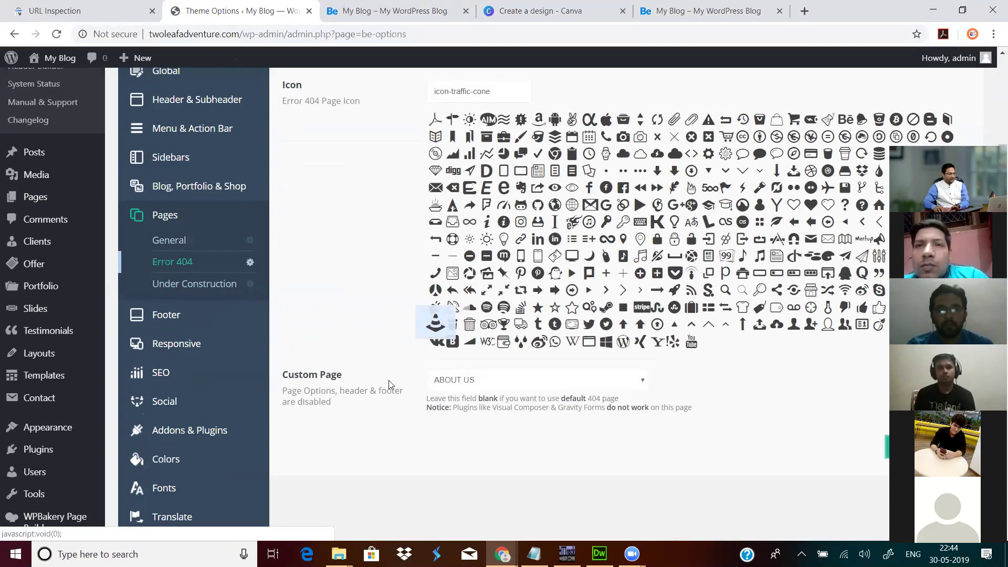
click(465, 379)
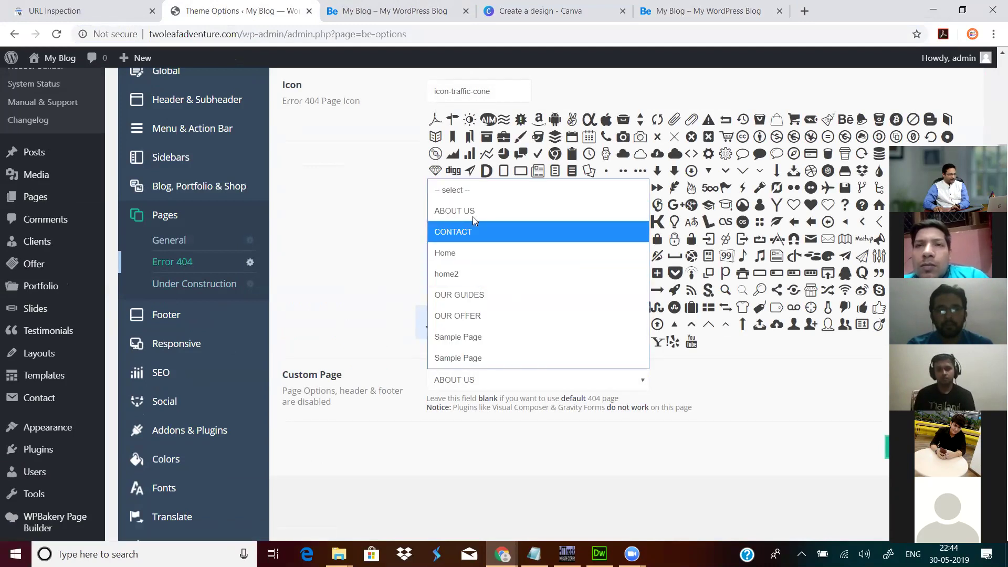
click(457, 190)
drag(337, 100, 341, 100)
Step: Save the theme options so Under Construction activates, then view the My Blog home page
scroll(373, 284, up, 3)
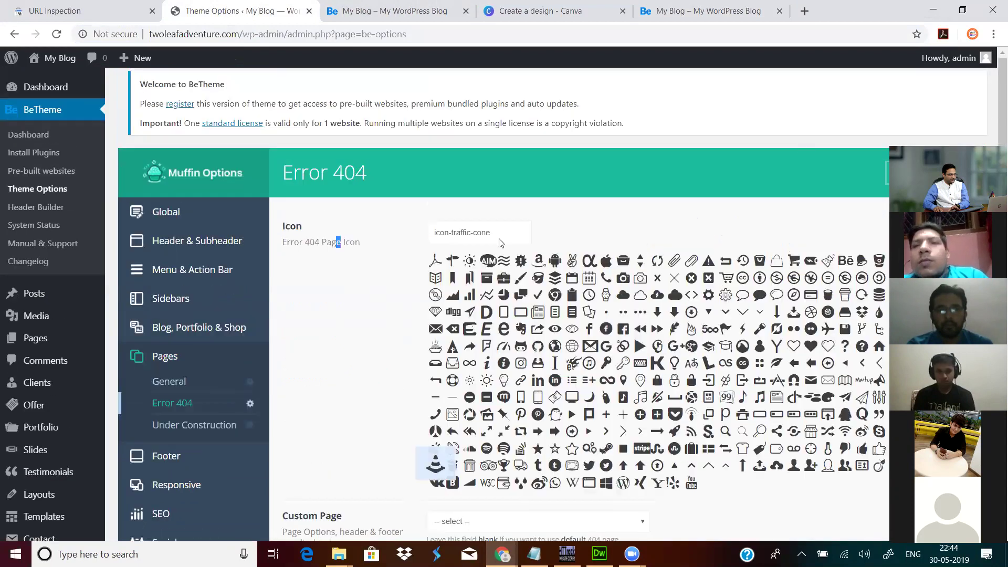
scroll(786, 158, down, 4)
scroll(961, 113, up, 1)
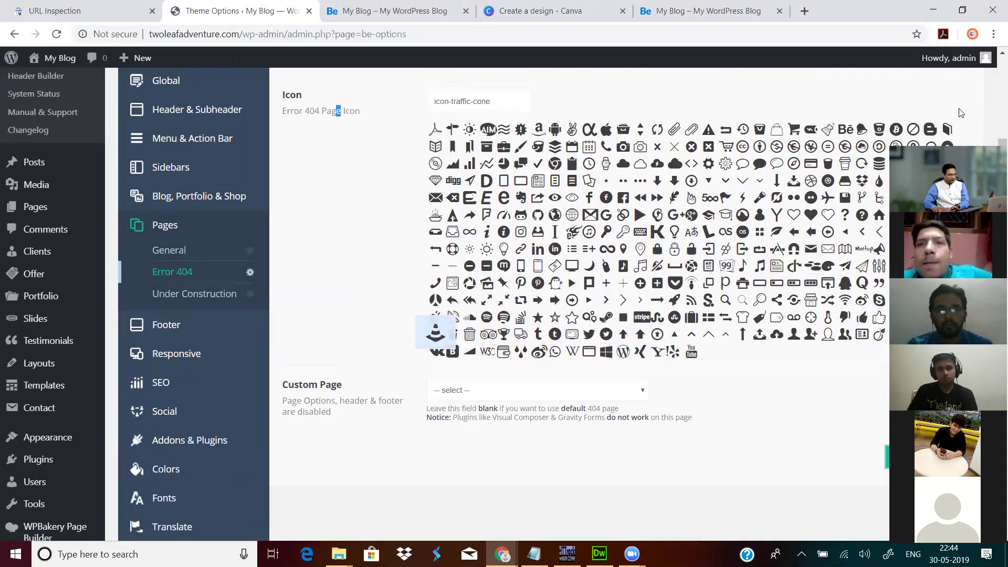
scroll(947, 173, up, 3)
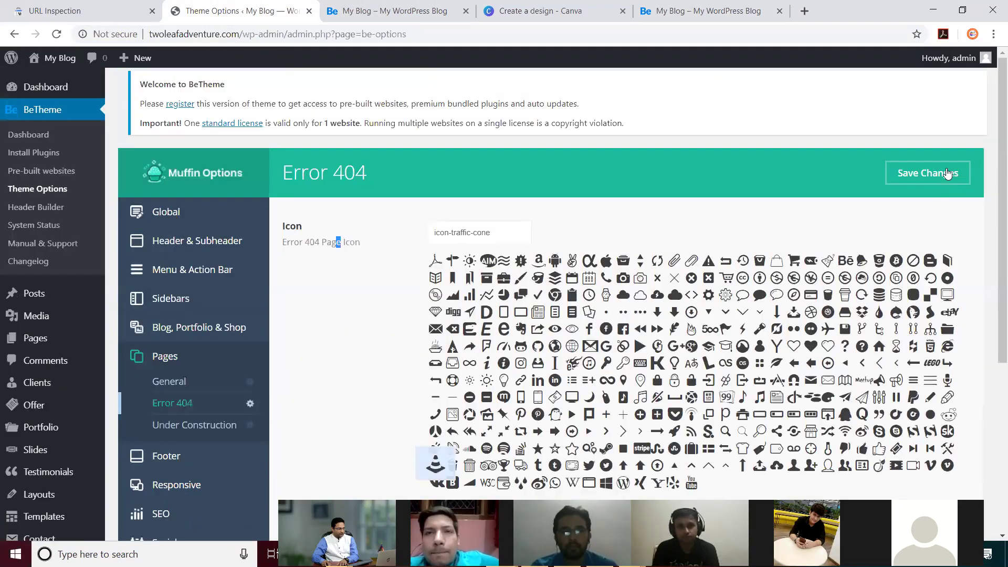
click(947, 173)
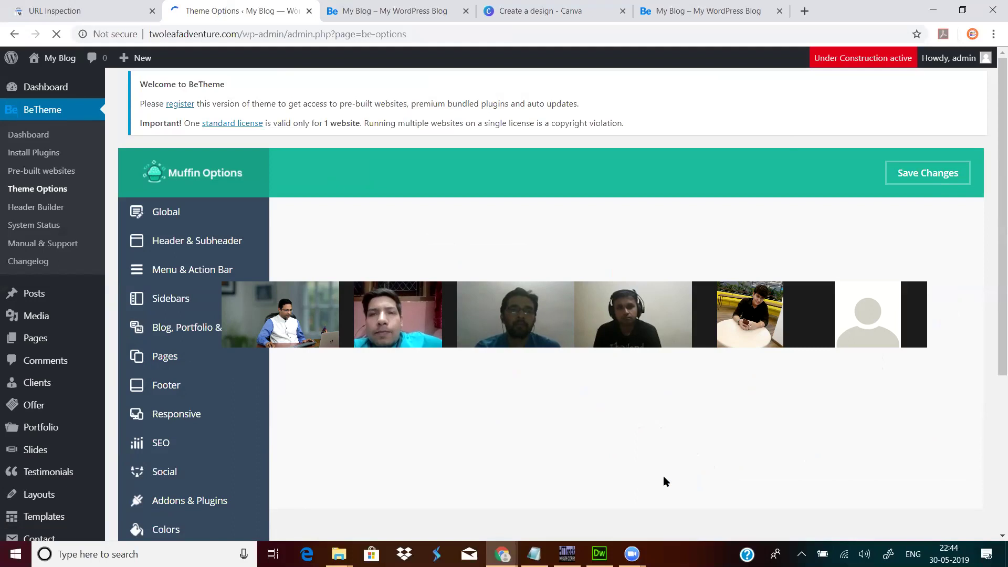
click(690, 16)
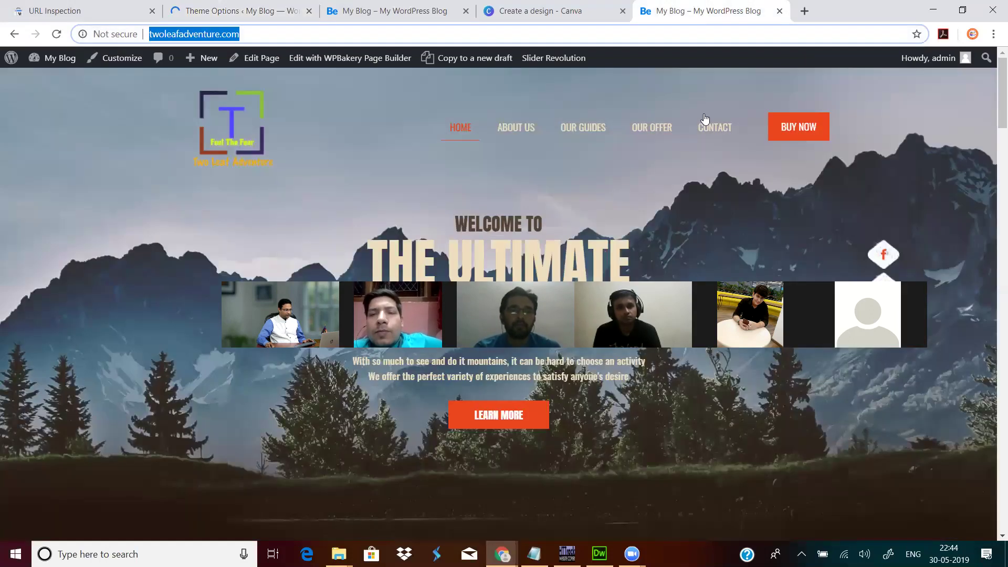
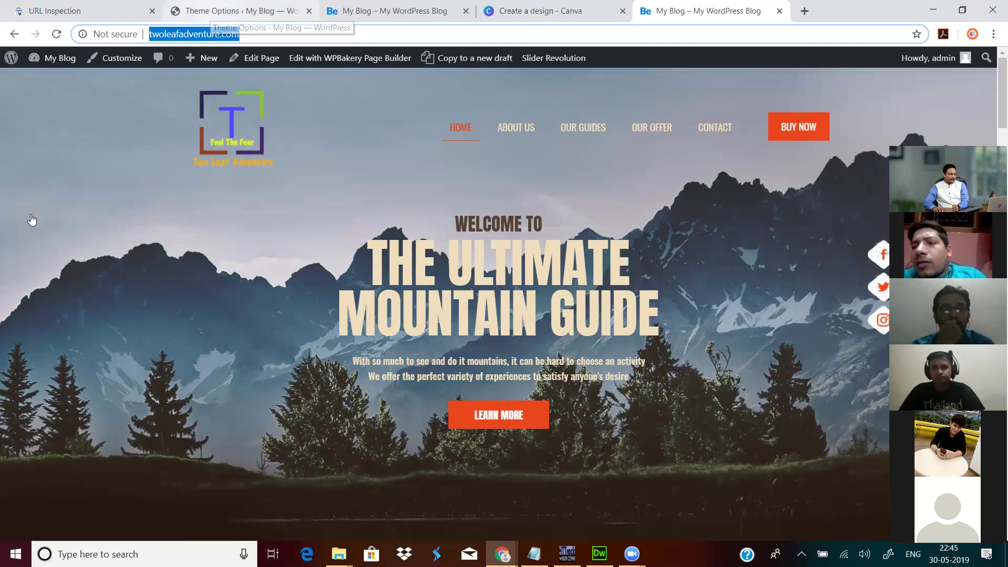
Step: In Reading Settings, check the homepage dropdown and leave the static homepage set to Home
key(ctrl+2)
scroll(33, 456, down, 3)
scroll(41, 430, down, 3)
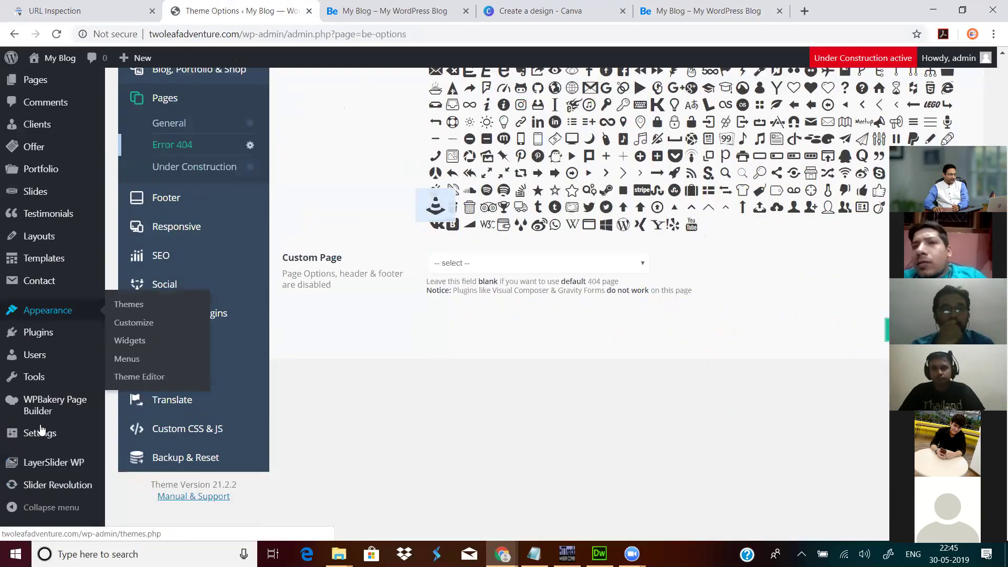
scroll(41, 429, down, 1)
mouse_move(43, 426)
click(130, 389)
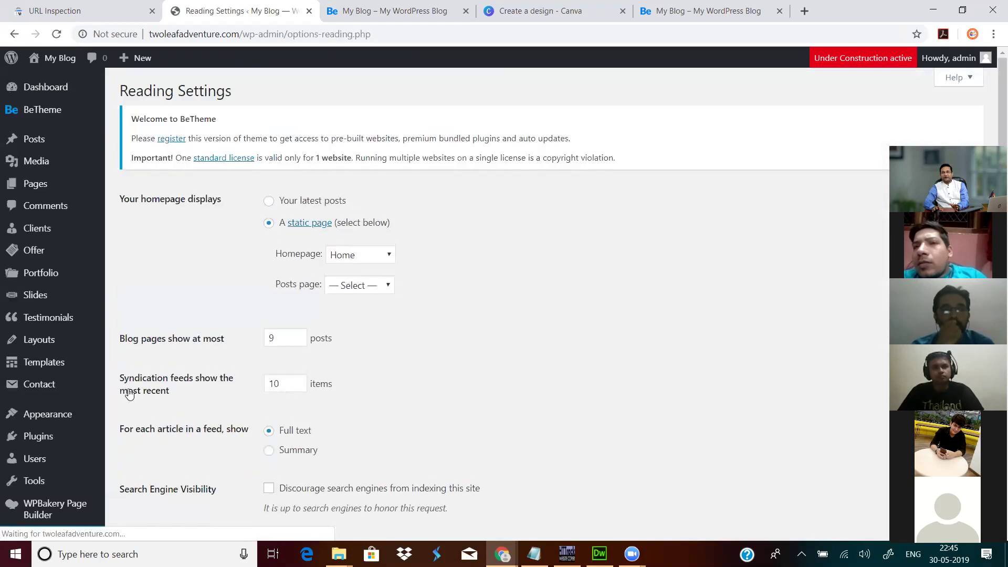
click(370, 257)
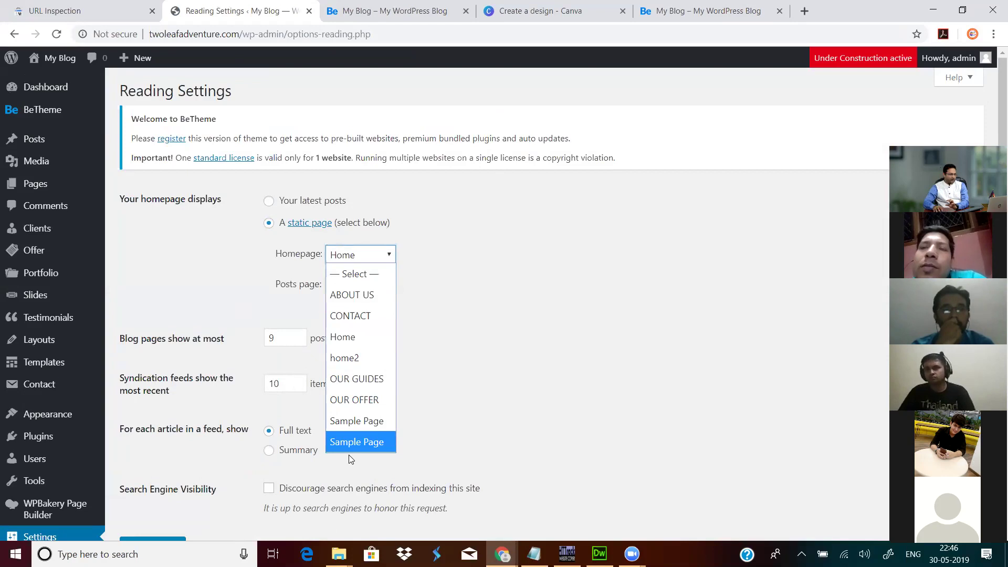
click(560, 314)
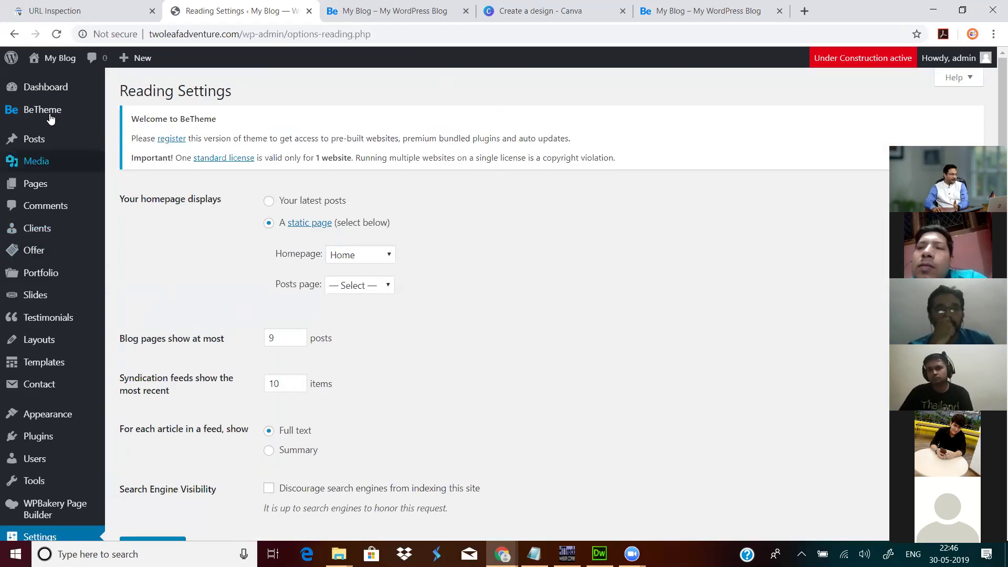
Step: In BeTheme Theme Options > Pages > Under Construction, switch the mode toggle off
mouse_move(79, 111)
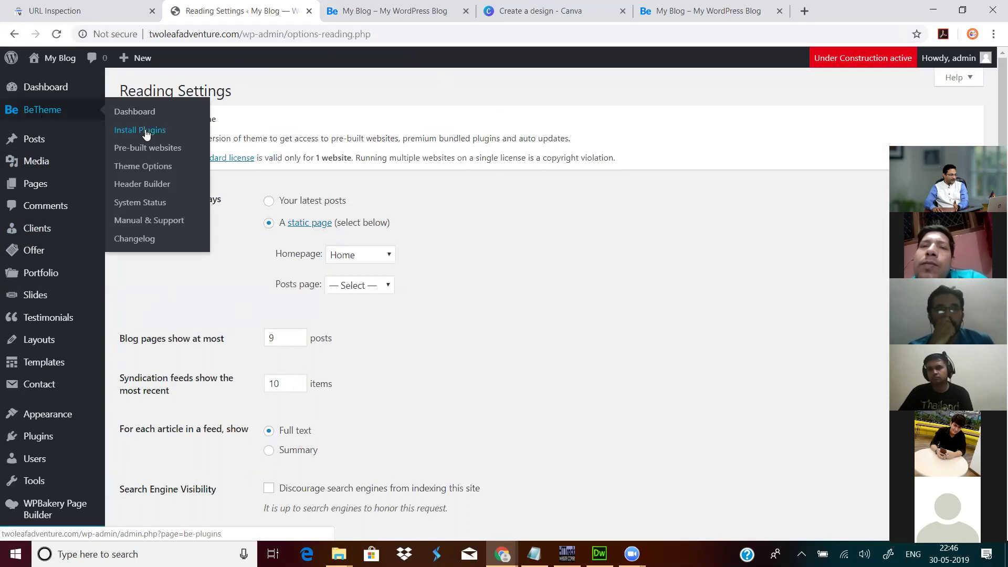
click(142, 167)
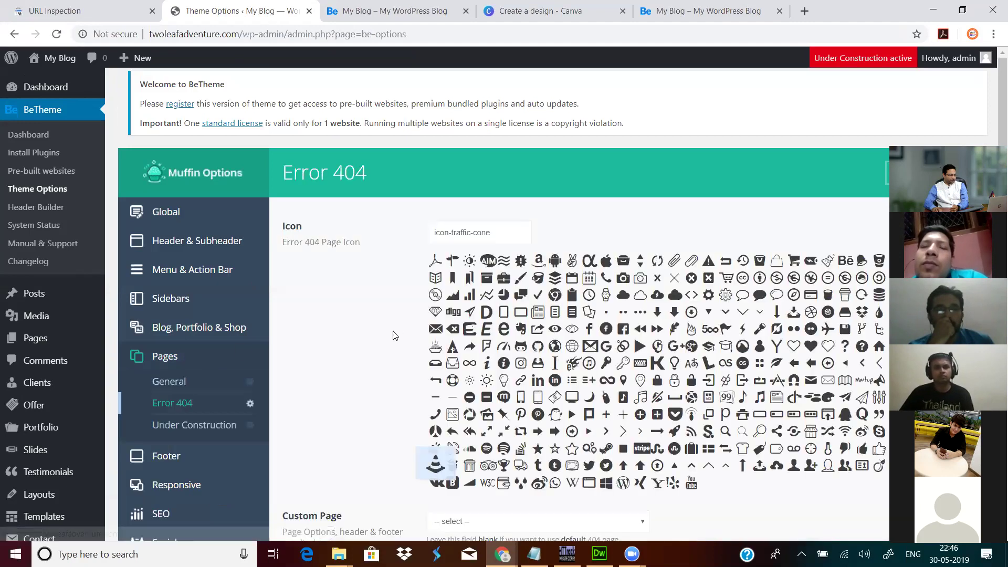
scroll(187, 294, down, 3)
click(187, 293)
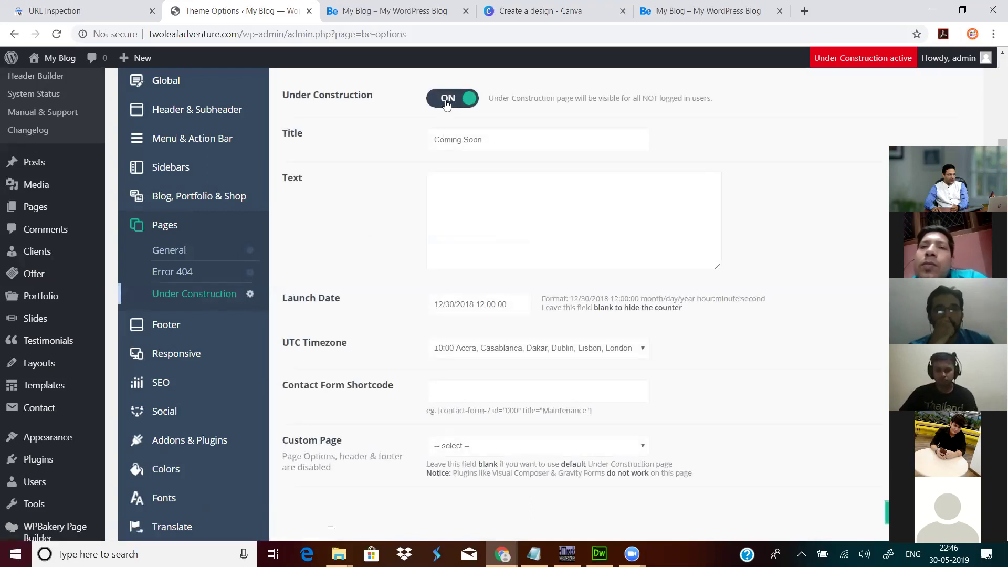
click(453, 97)
Step: Choose CONTACT as the Under Construction custom page and reload the theme options
scroll(505, 211, down, 1)
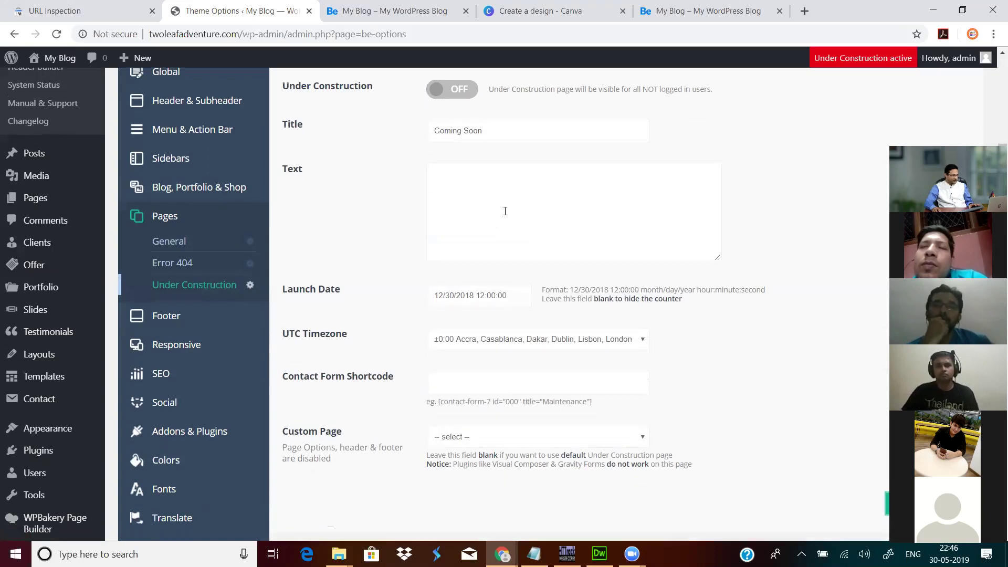
scroll(502, 236, down, 1)
click(477, 259)
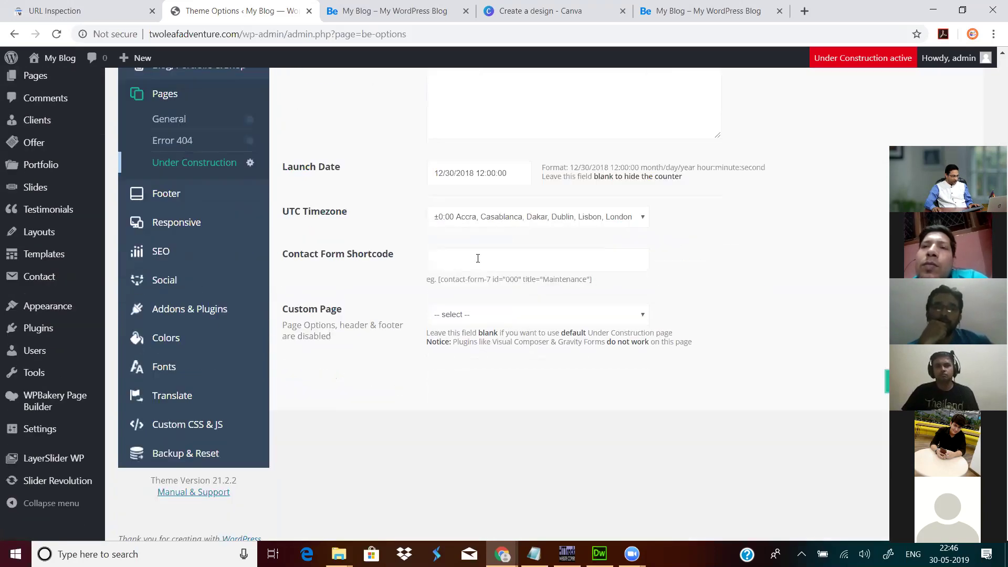
click(502, 315)
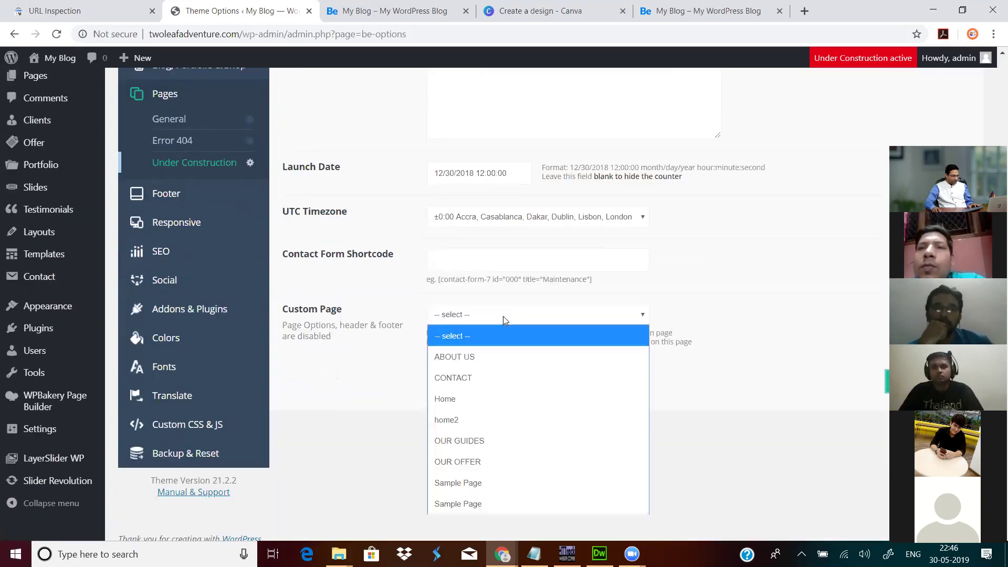
scroll(391, 409, down, 1)
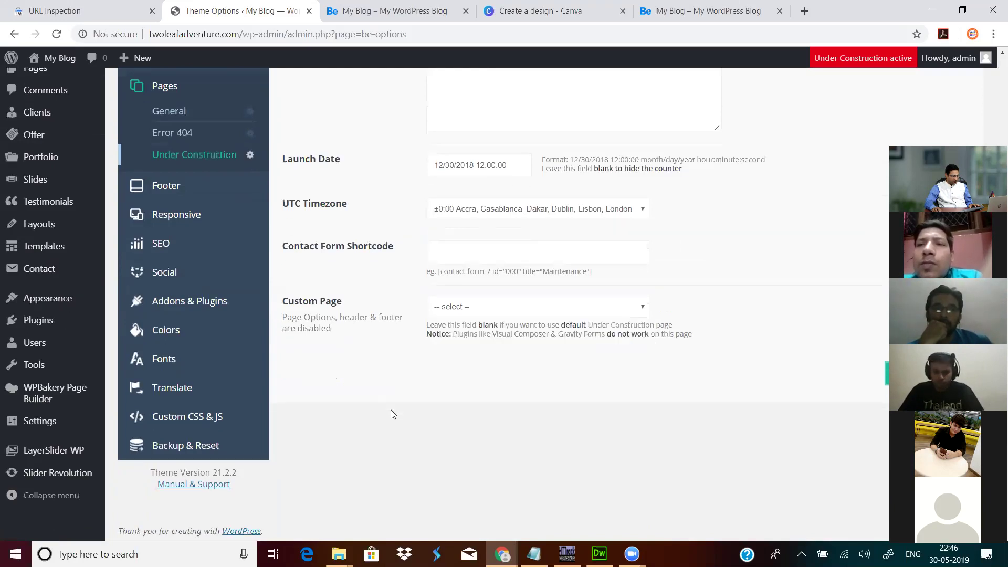
click(466, 305)
click(711, 354)
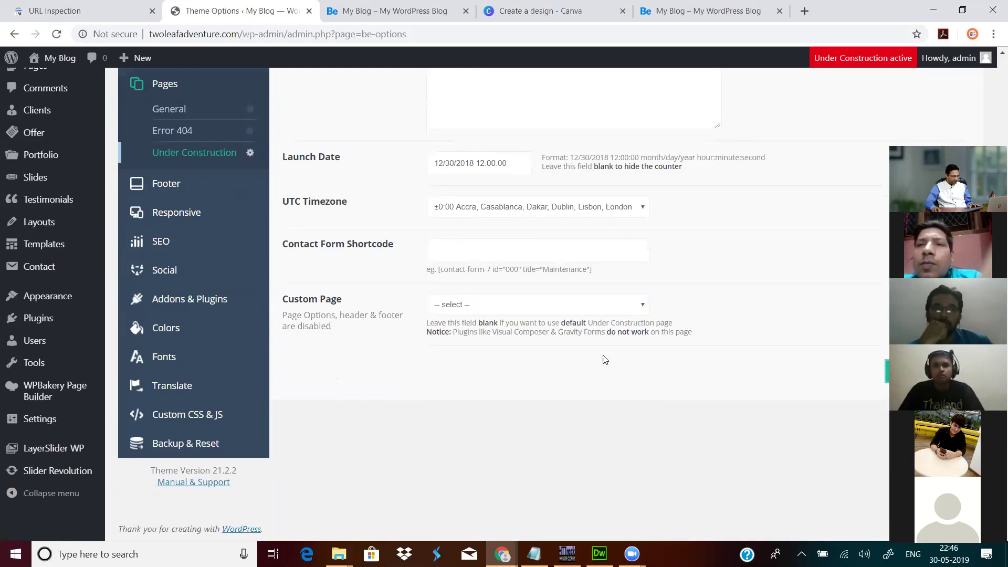
click(526, 309)
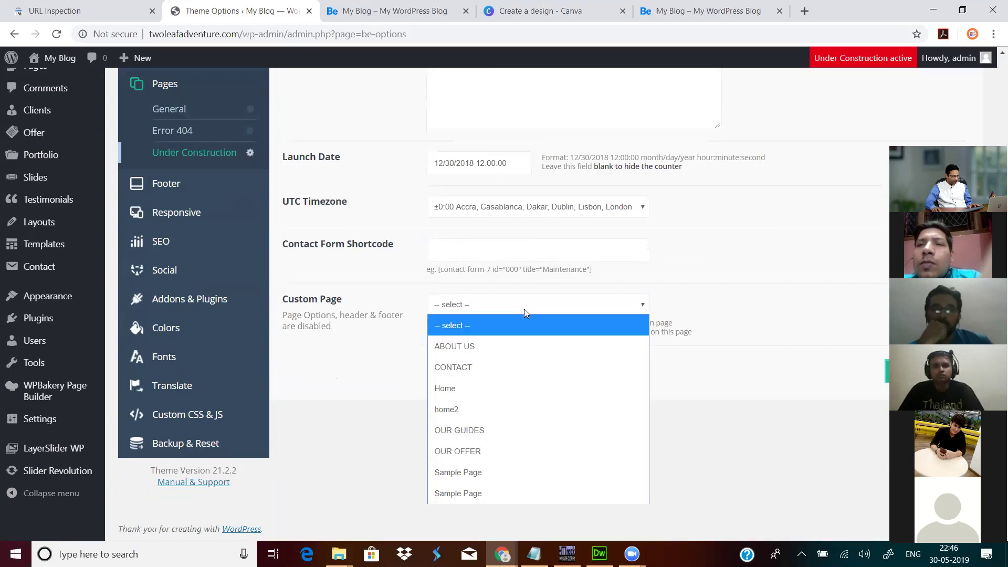
click(566, 326)
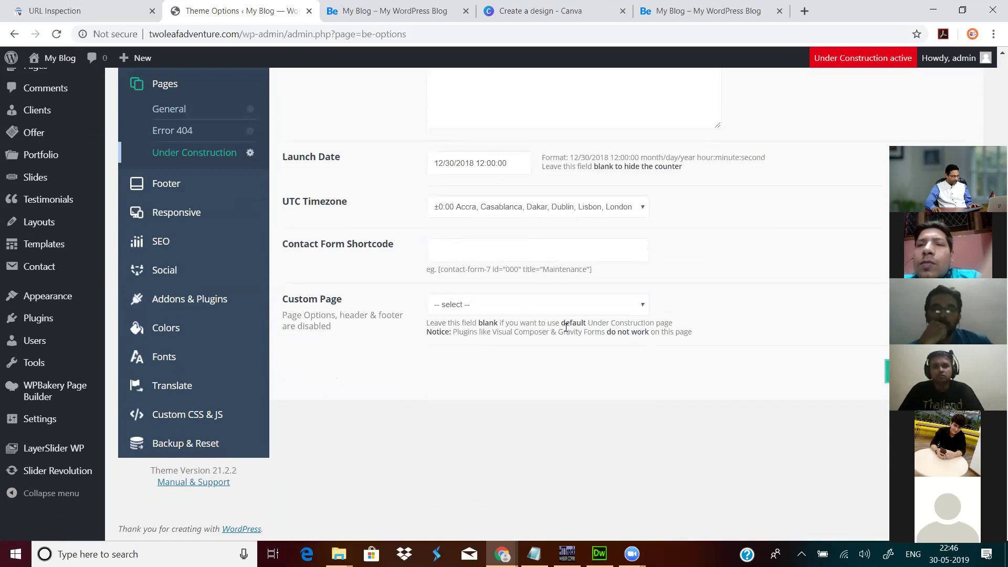
click(536, 314)
click(469, 367)
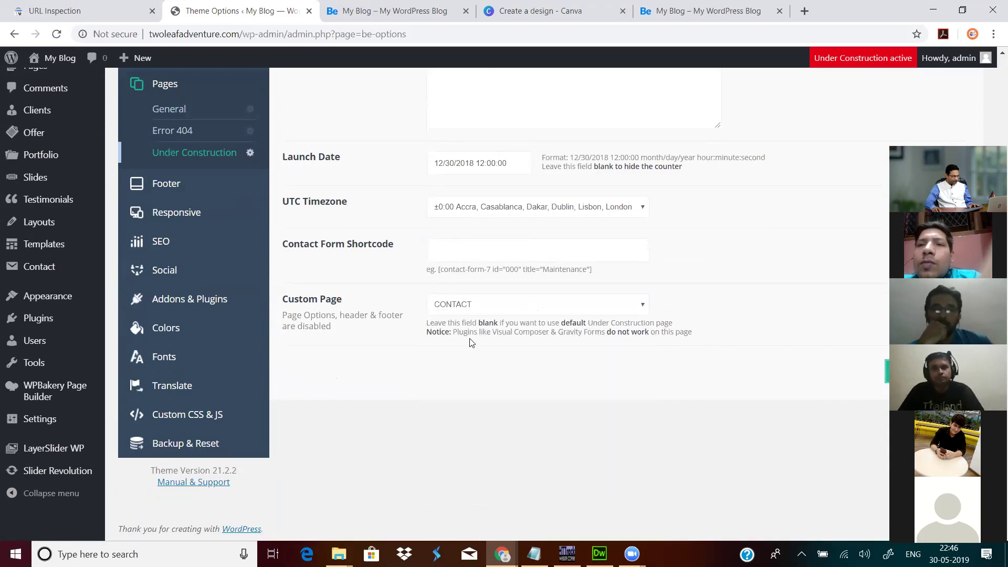
scroll(793, 270, up, 5)
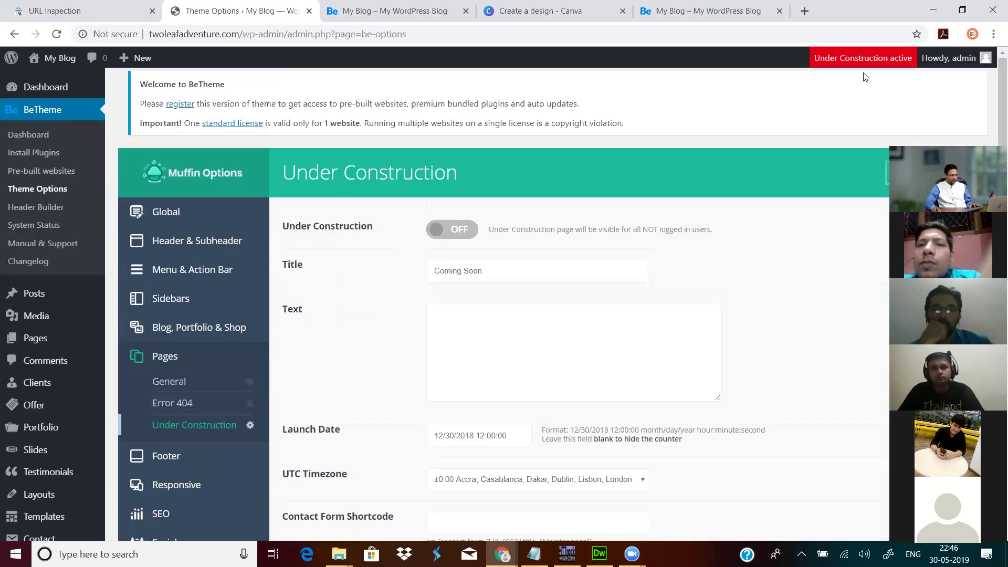
click(868, 61)
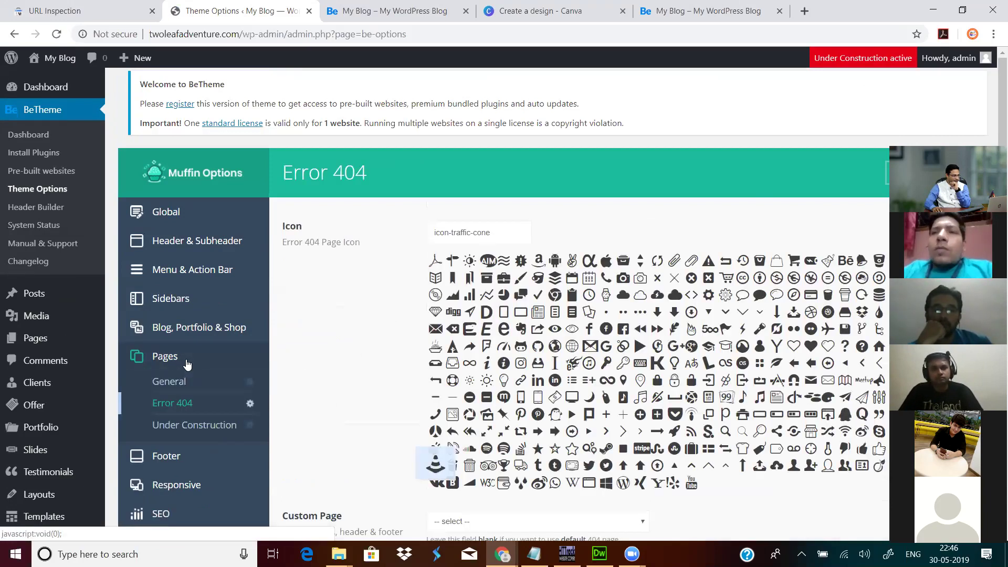
Step: Set the Error 404 custom page to OUR OFFER
scroll(491, 336, down, 5)
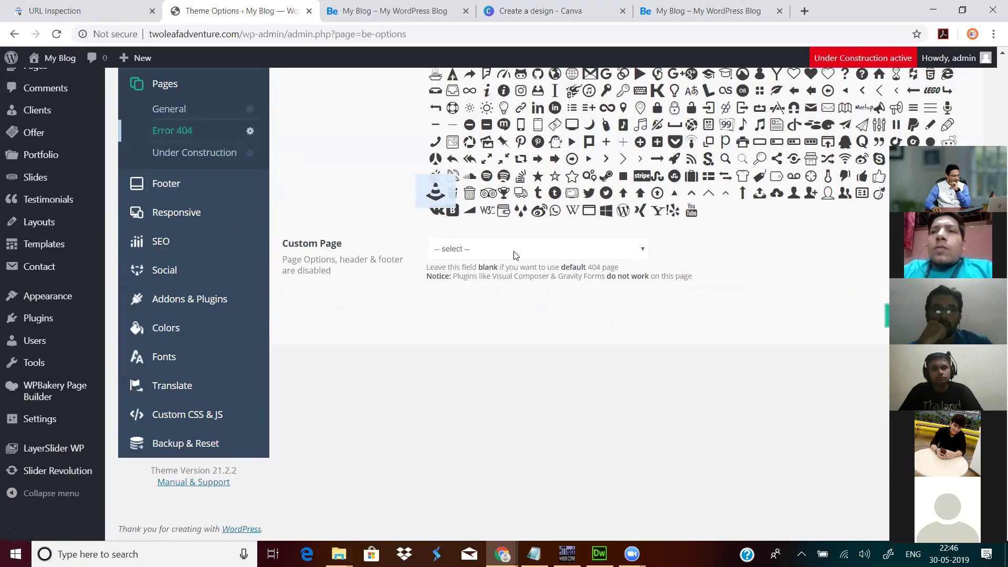
click(515, 251)
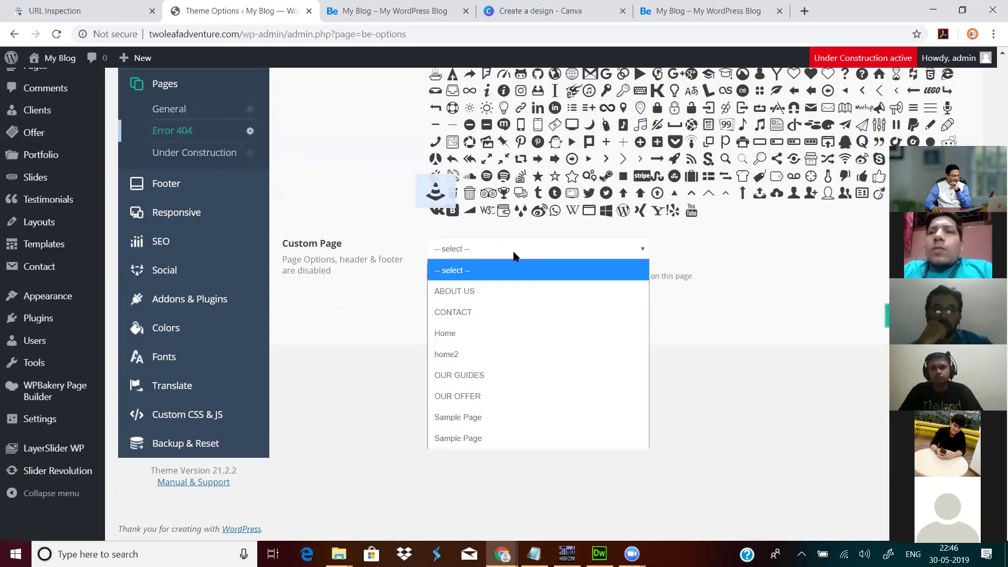
click(477, 396)
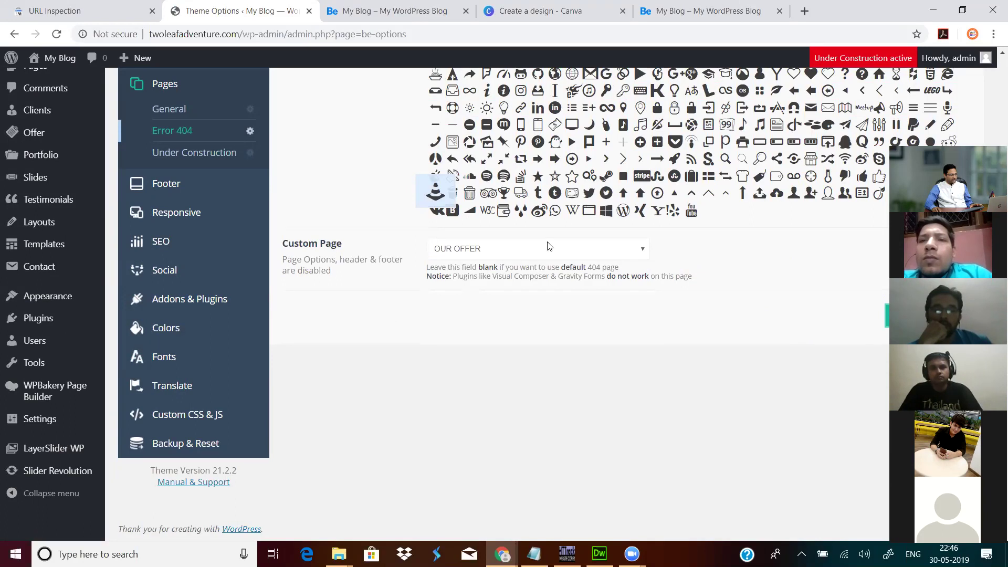
Step: Reselect CONTACT as the Under Construction custom page and save the theme options
click(207, 155)
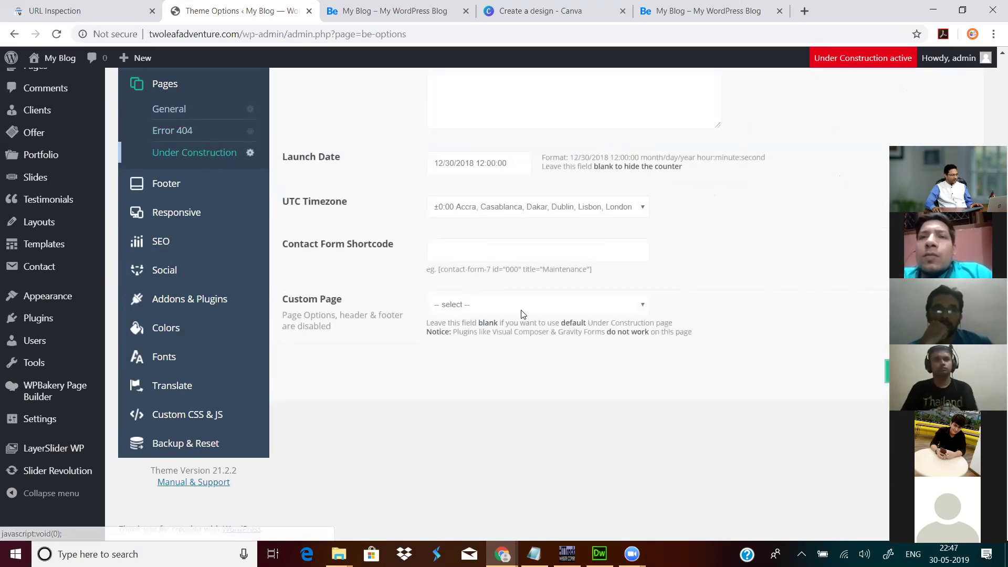
click(522, 305)
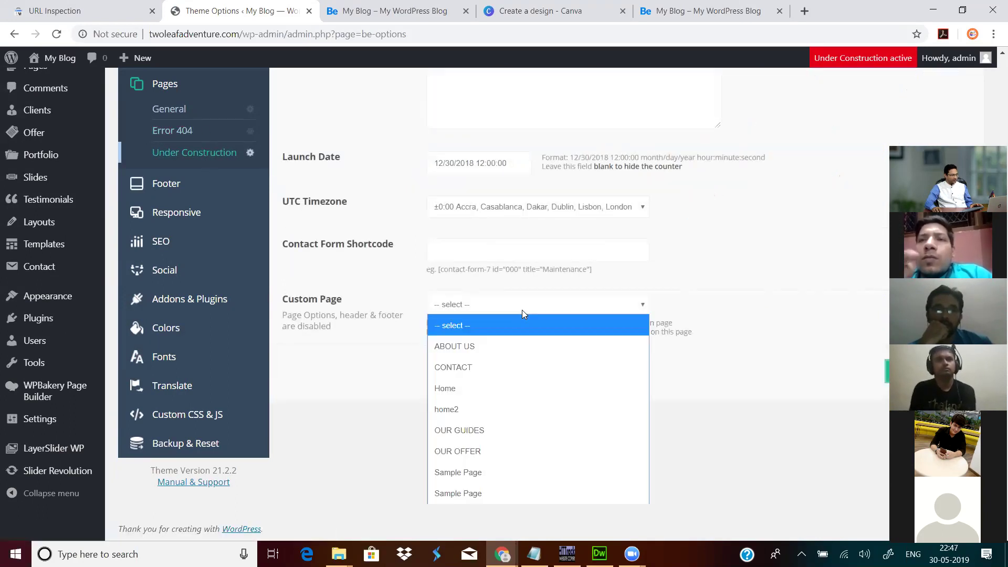
click(484, 368)
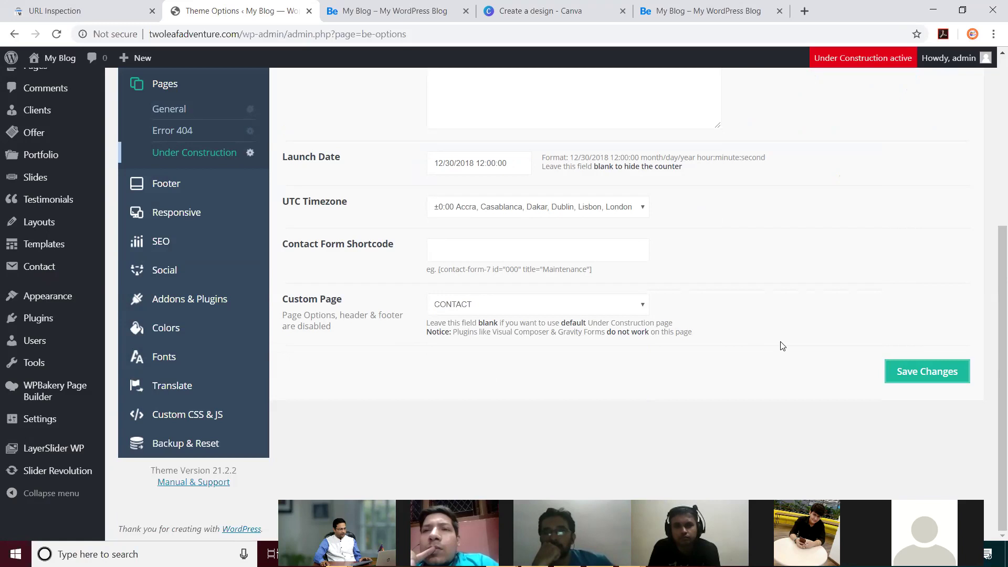
key(F5)
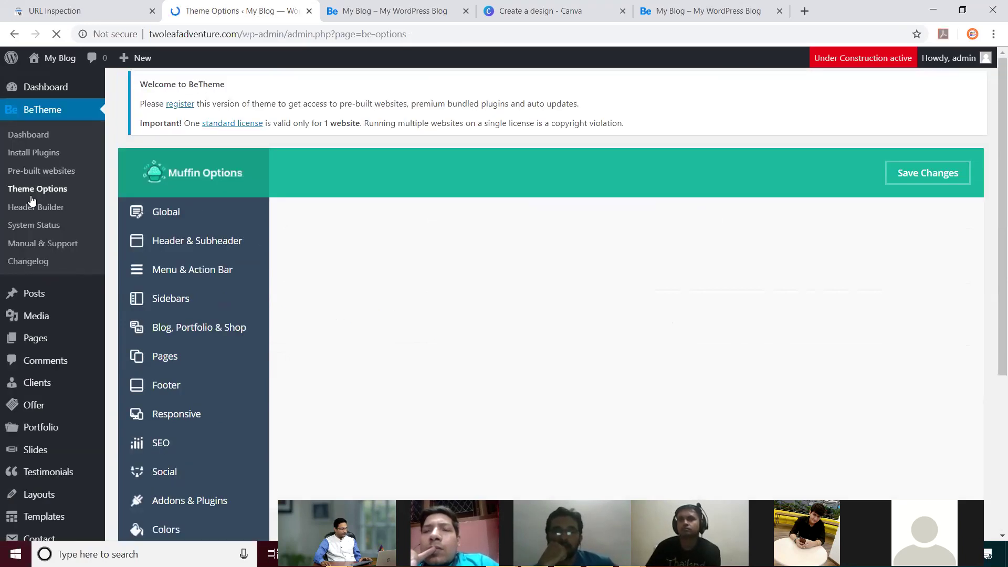
Step: Create a new page titled 'test' with body text 'dfsfsafdsfds'
click(40, 292)
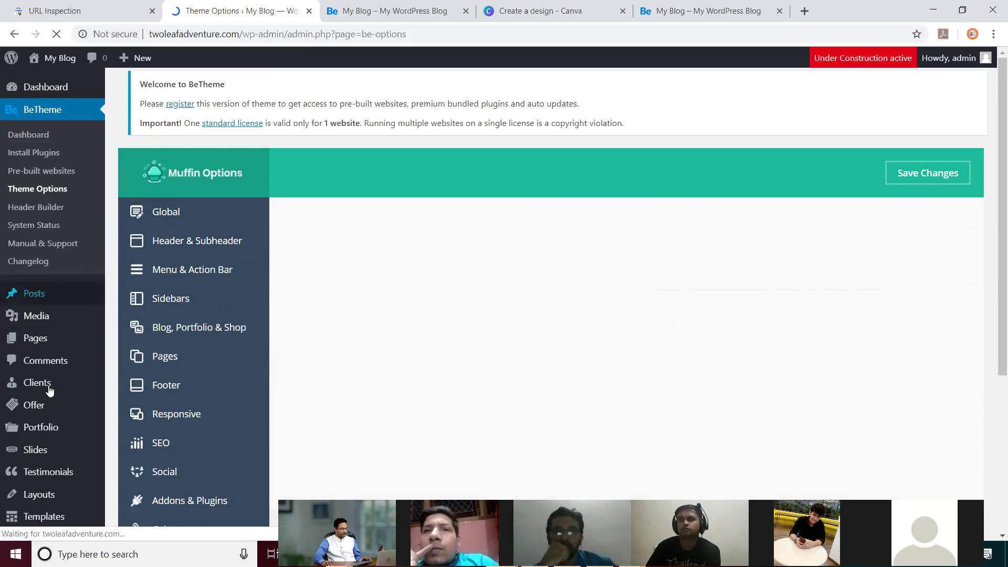
click(41, 344)
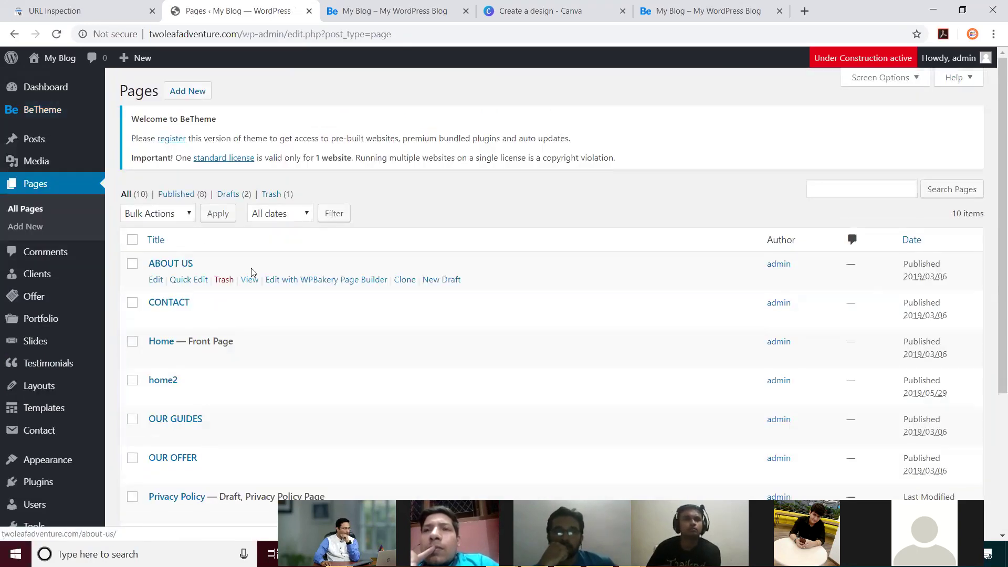
click(199, 90)
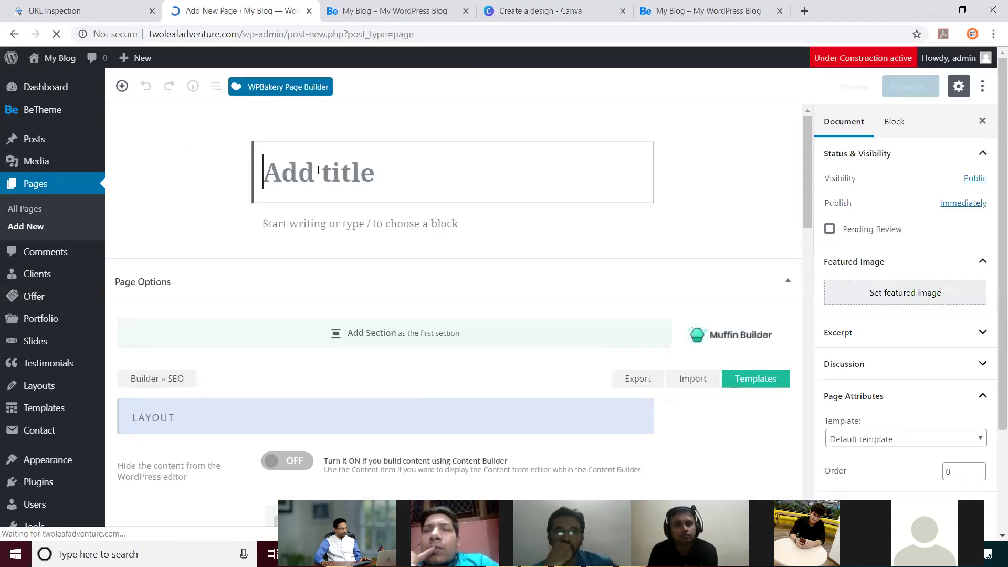
text(test)
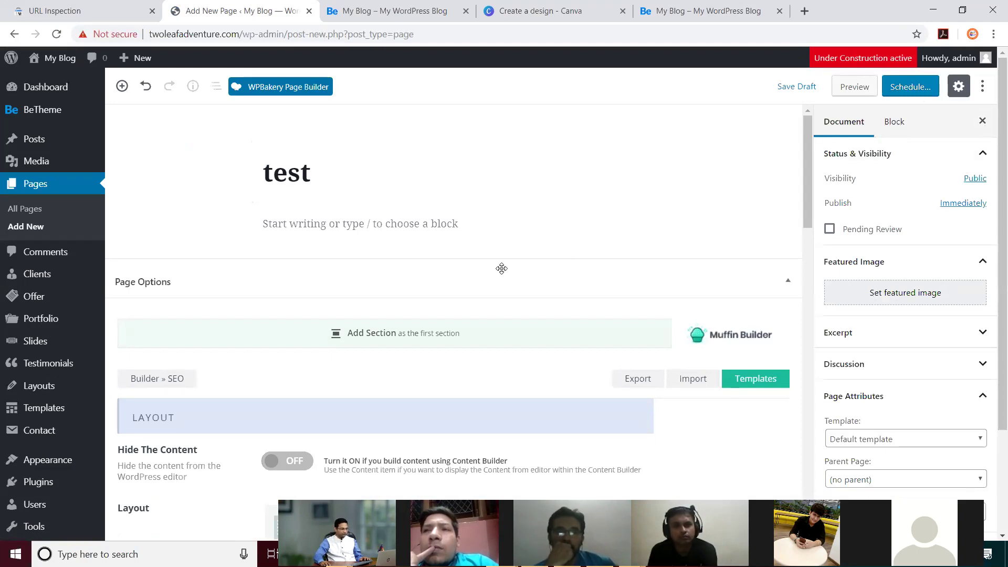
click(434, 224)
text(dfsfsafdsfds)
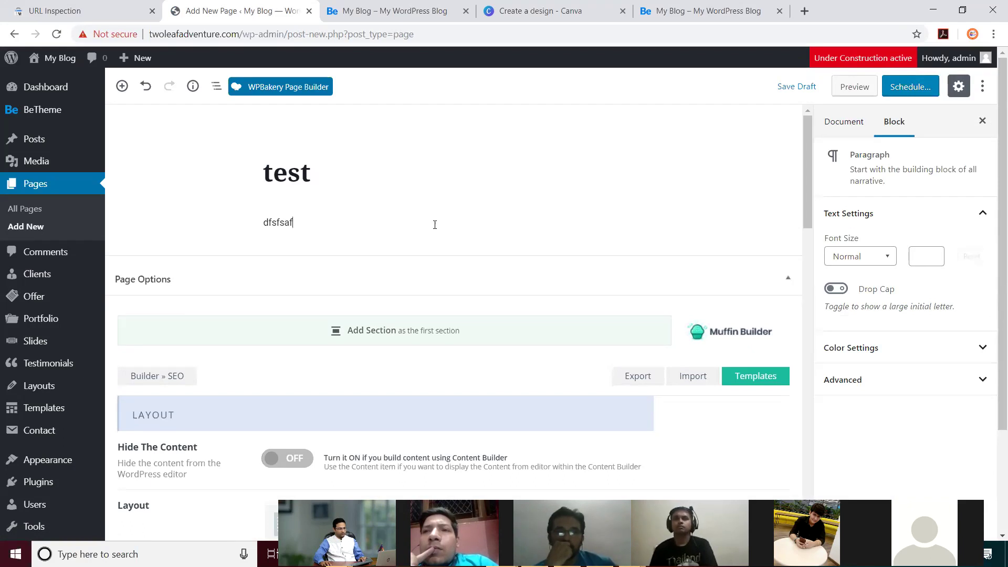
Step: Publish the 'test' page, leaving its Visibility set to Public
click(925, 94)
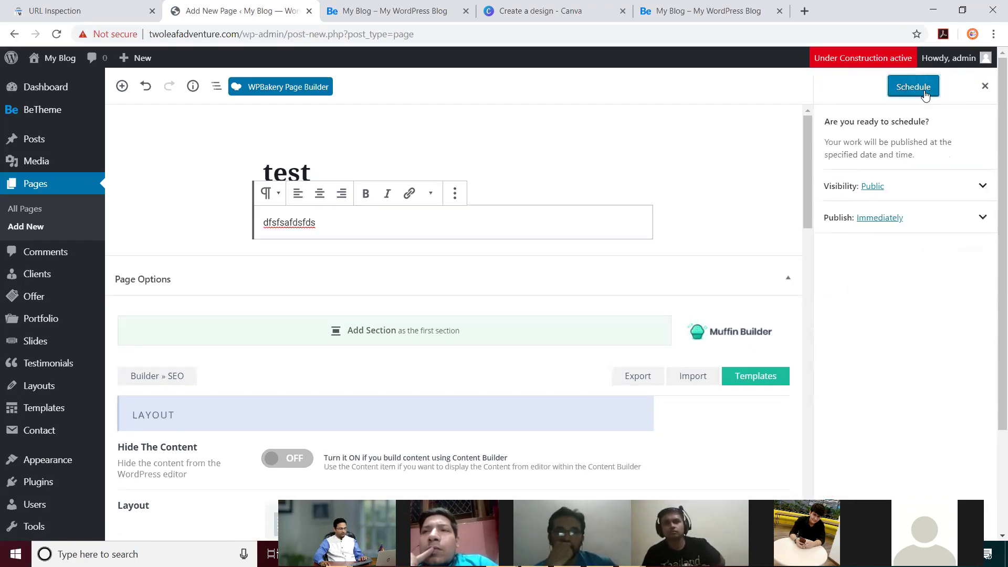
click(983, 186)
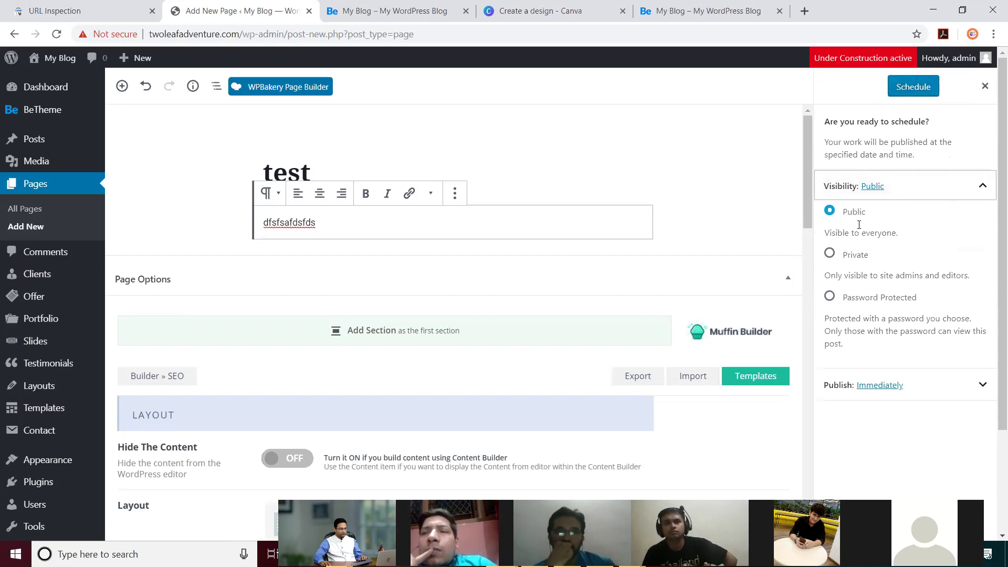
click(877, 189)
click(923, 194)
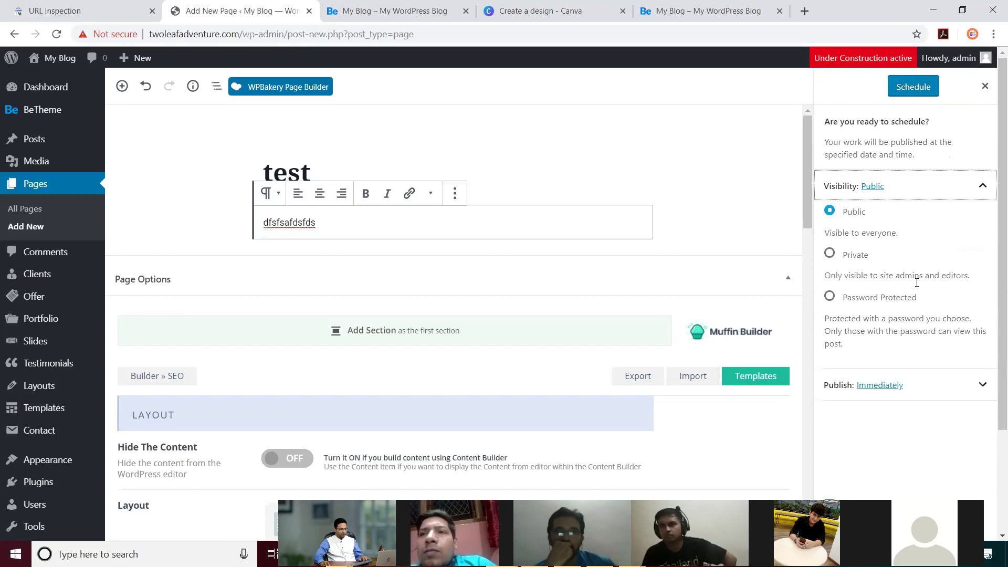
click(981, 186)
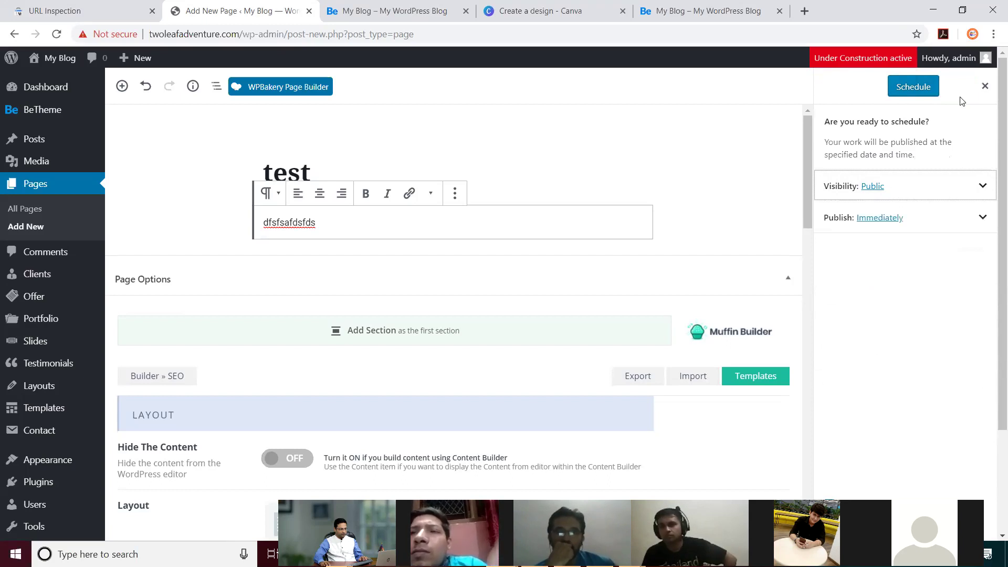
click(914, 88)
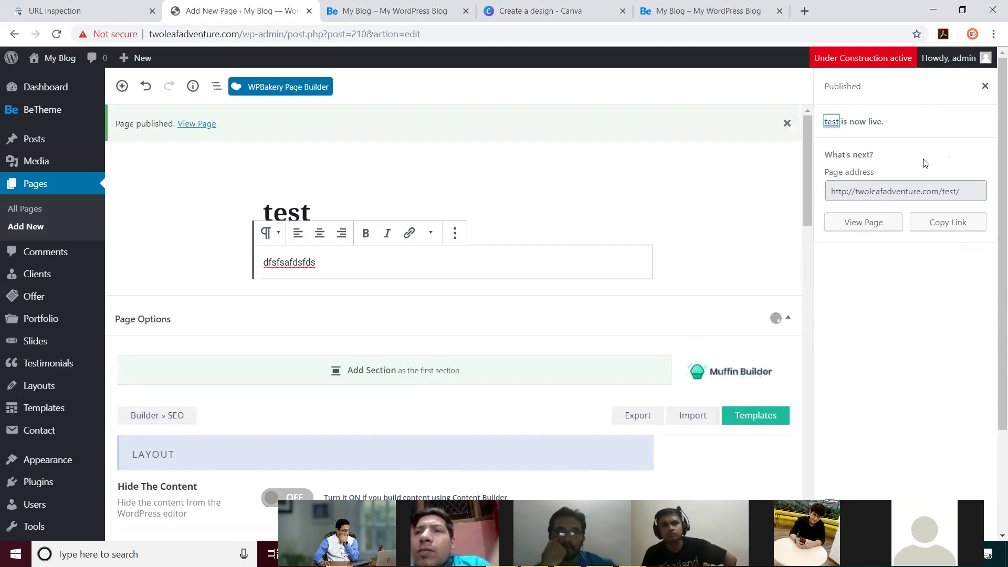
Step: Dismiss the Published confirmation and show the page's Document settings
click(873, 152)
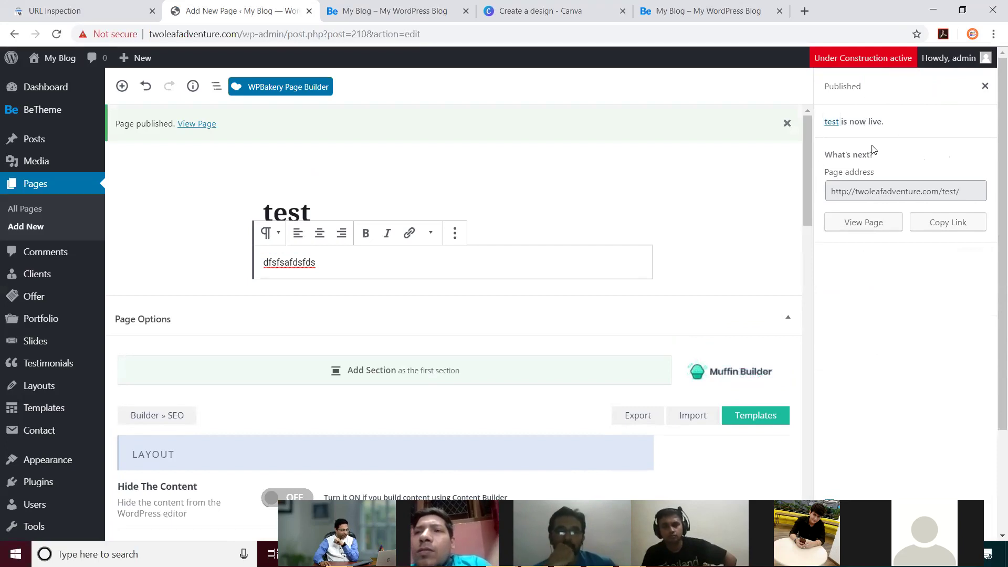
click(984, 86)
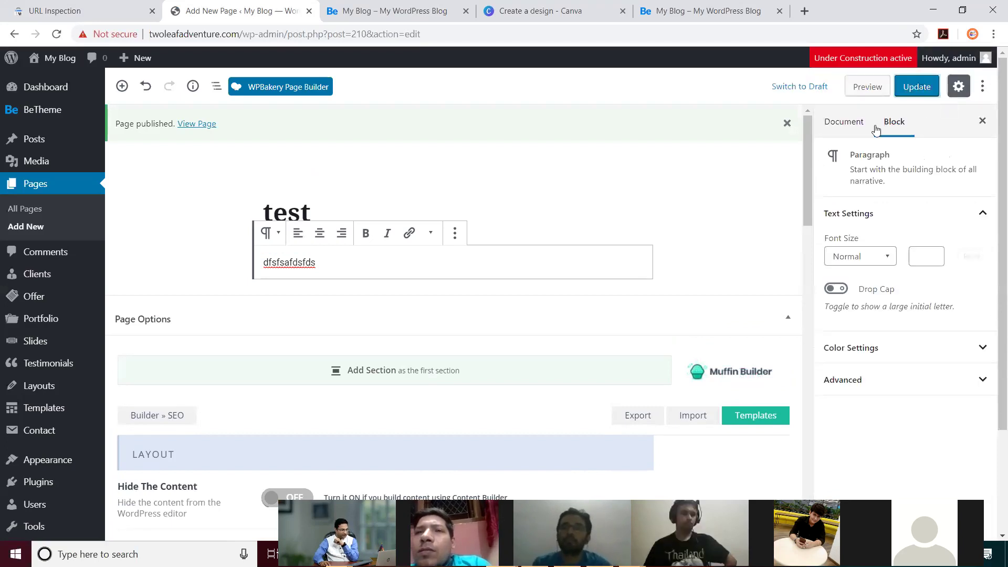
click(856, 125)
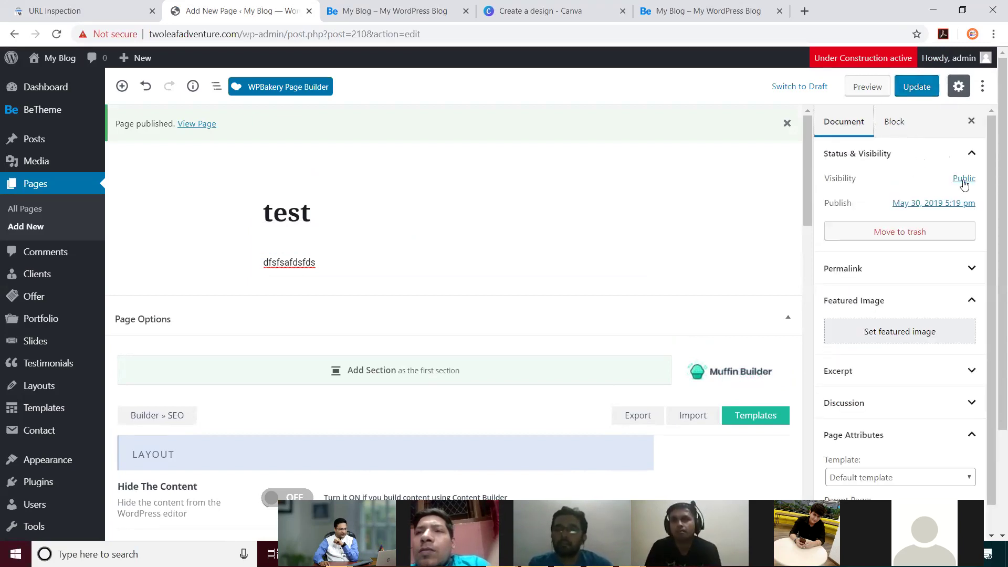
scroll(928, 281, down, 1)
scroll(918, 293, up, 1)
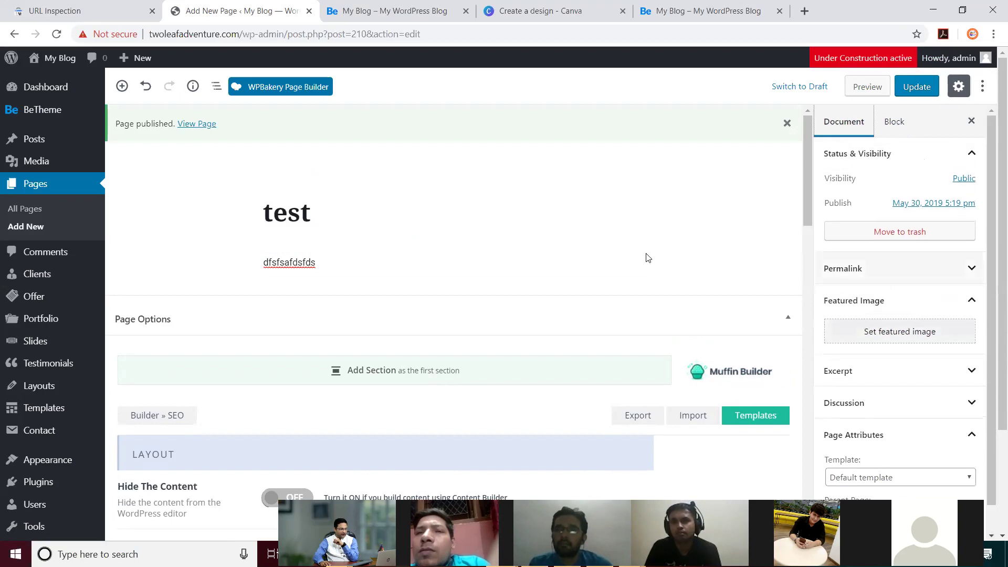
Step: Check that Status & Visibility still shows Public for the test page
click(421, 213)
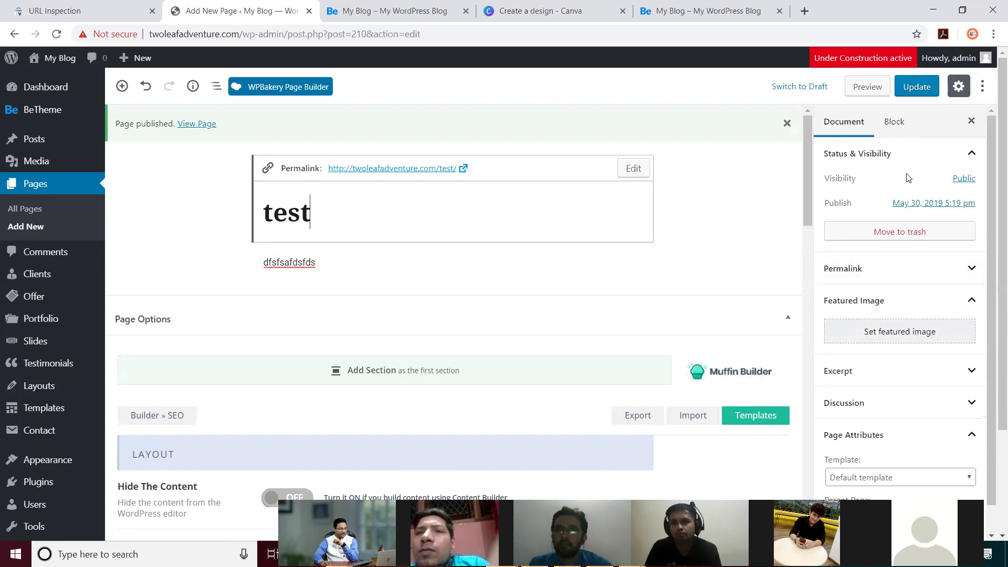
click(972, 157)
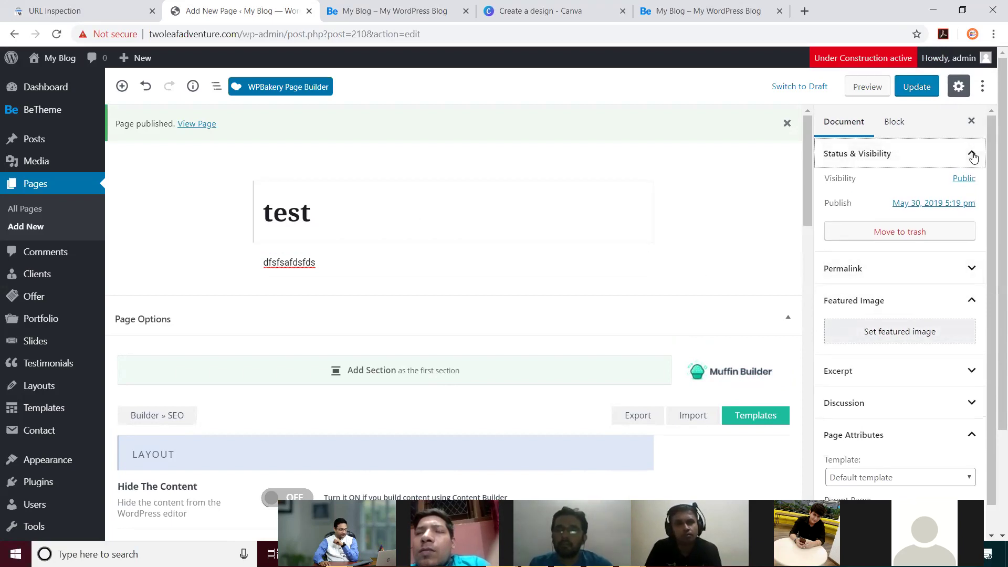
click(971, 158)
click(963, 179)
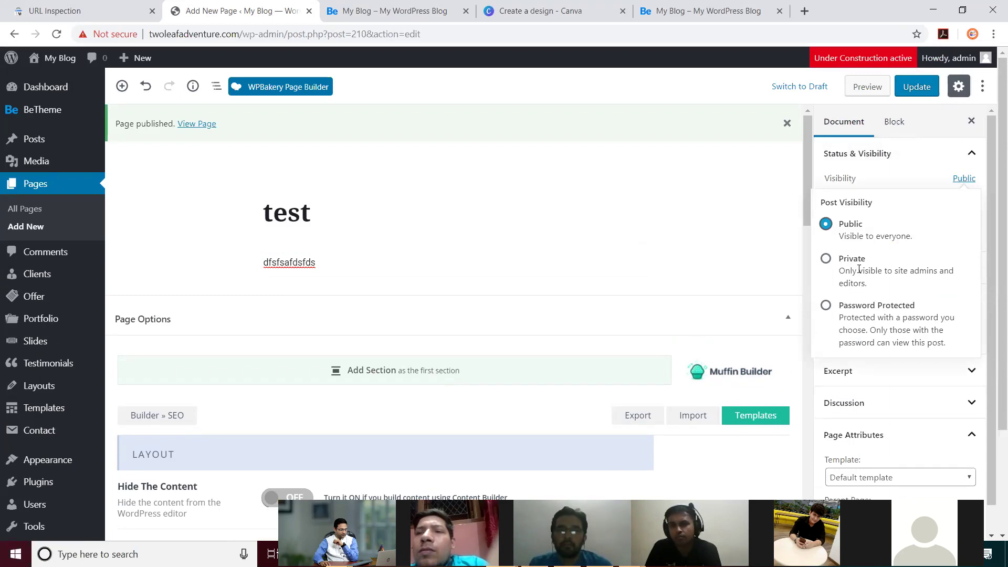
click(964, 179)
click(971, 153)
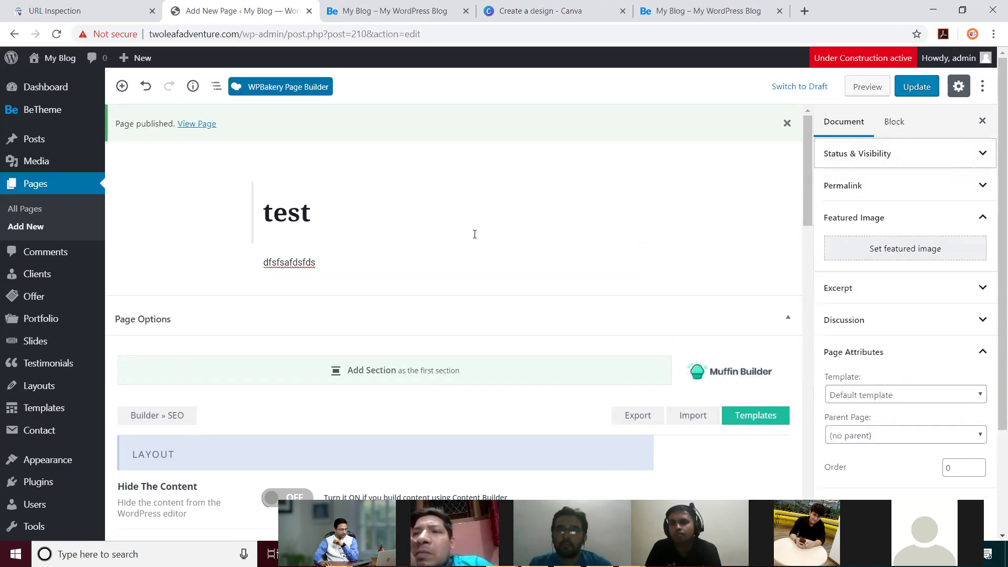
click(465, 226)
click(754, 191)
click(453, 201)
Step: Scroll through the default BeTheme Page Options and back to the top
scroll(621, 308, down, 4)
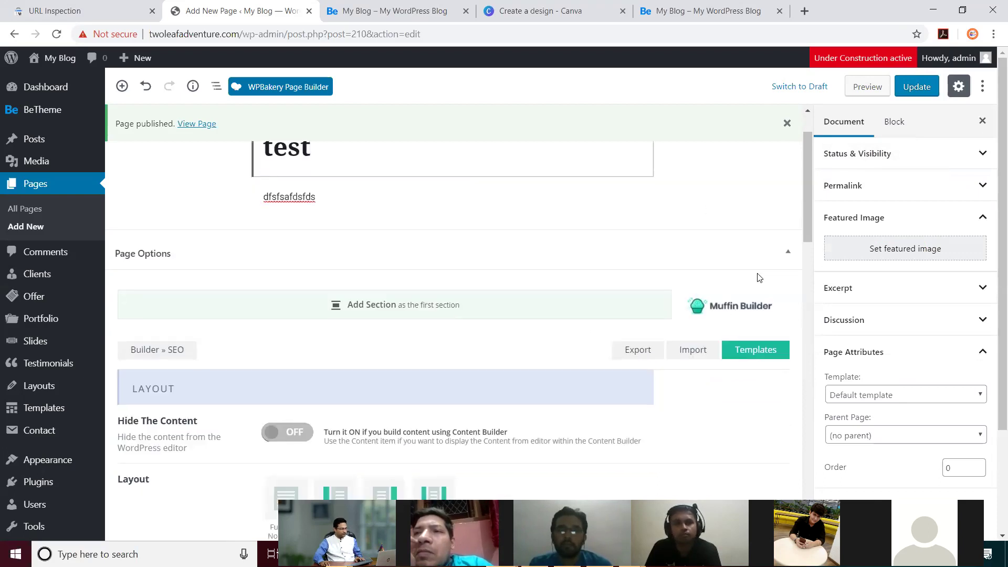
scroll(753, 284, down, 12)
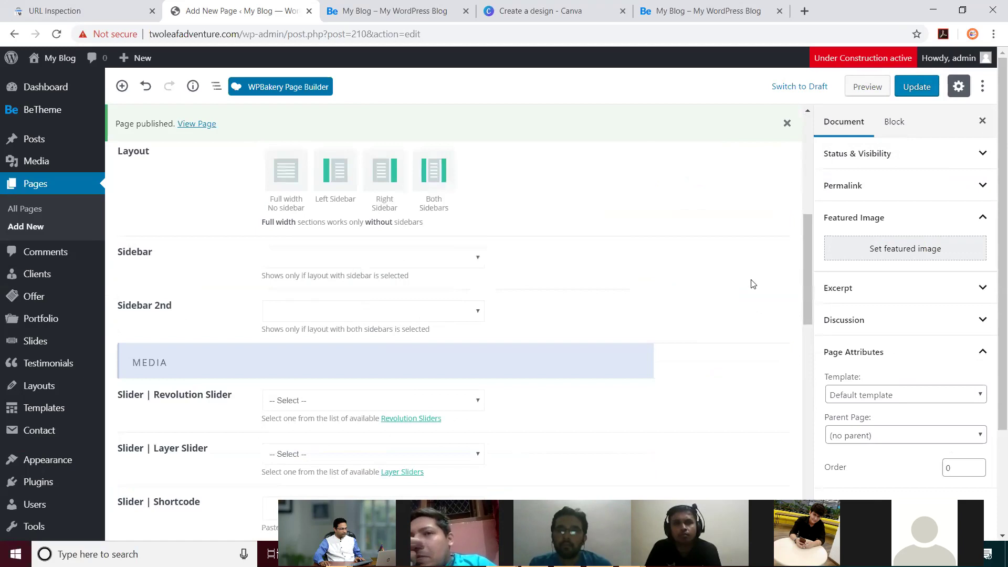
scroll(753, 284, down, 8)
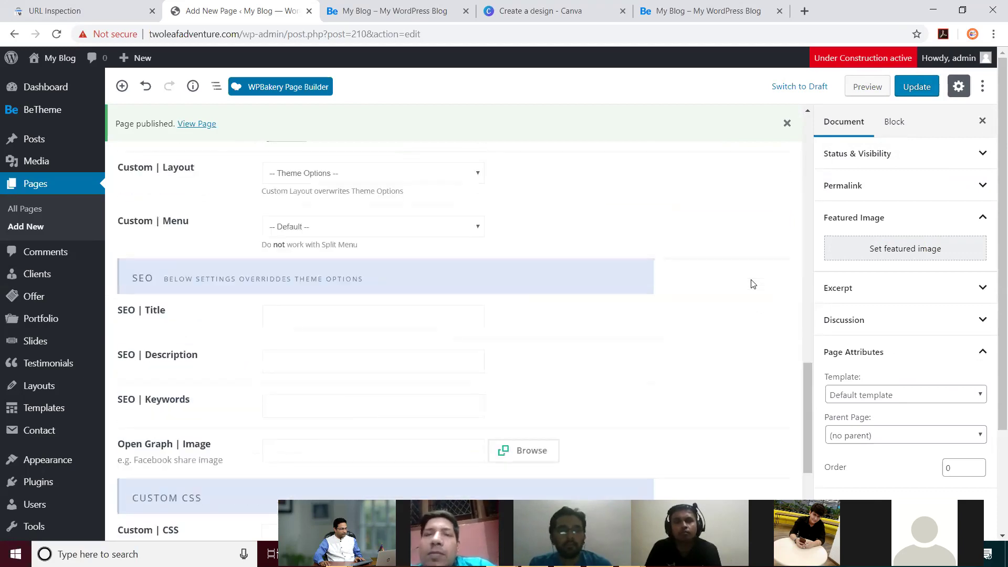
scroll(753, 284, up, 9)
scroll(753, 284, down, 10)
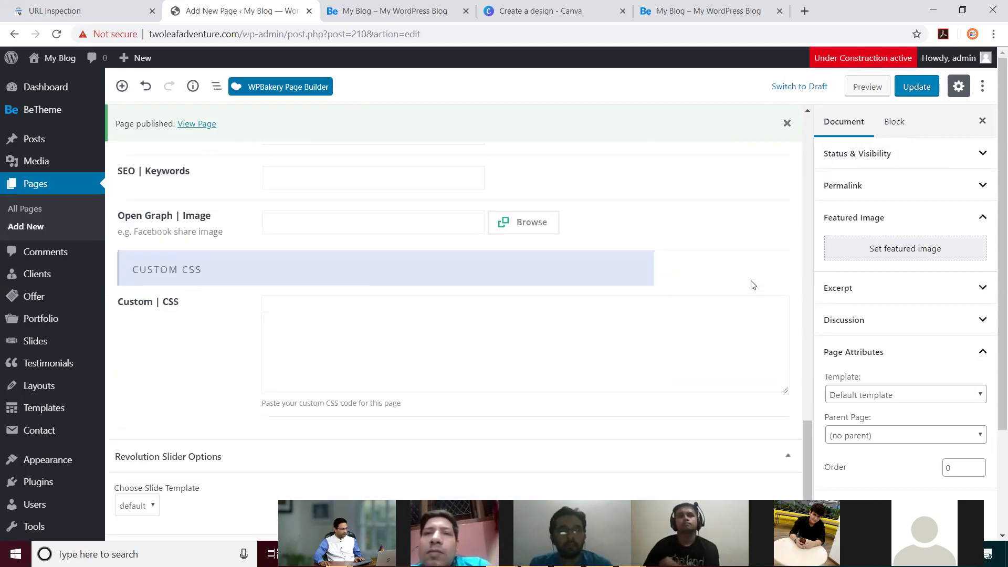
scroll(753, 284, up, 11)
scroll(753, 283, up, 15)
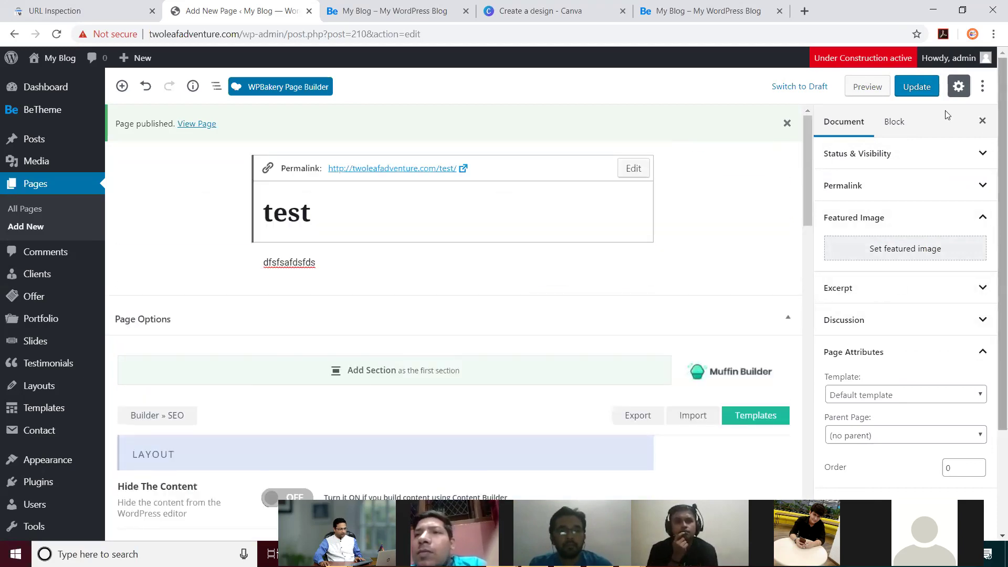
Step: Switch the 'test' page back to draft, confirm, and bring up the 'My Blog' homepage tab
click(981, 86)
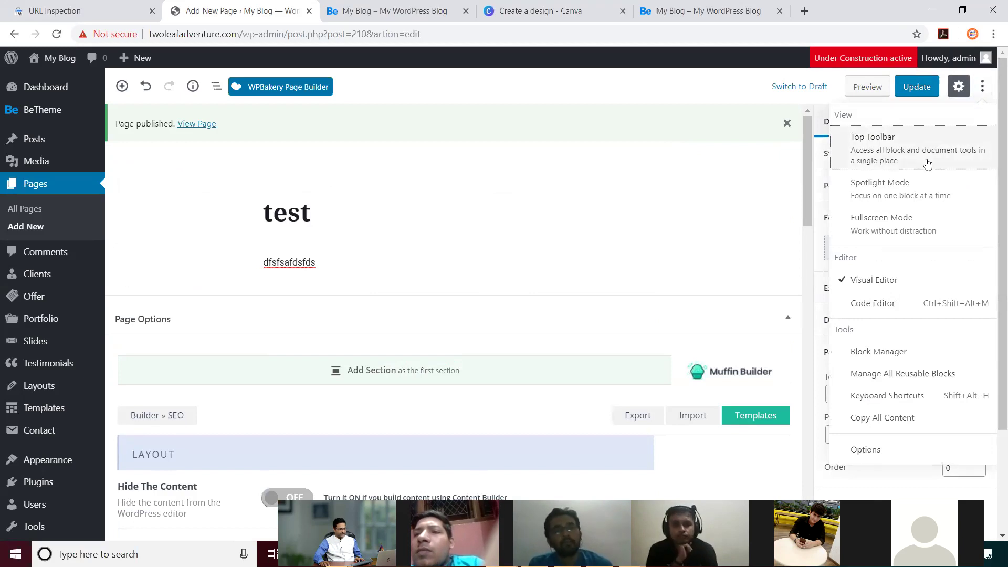
click(813, 86)
click(567, 109)
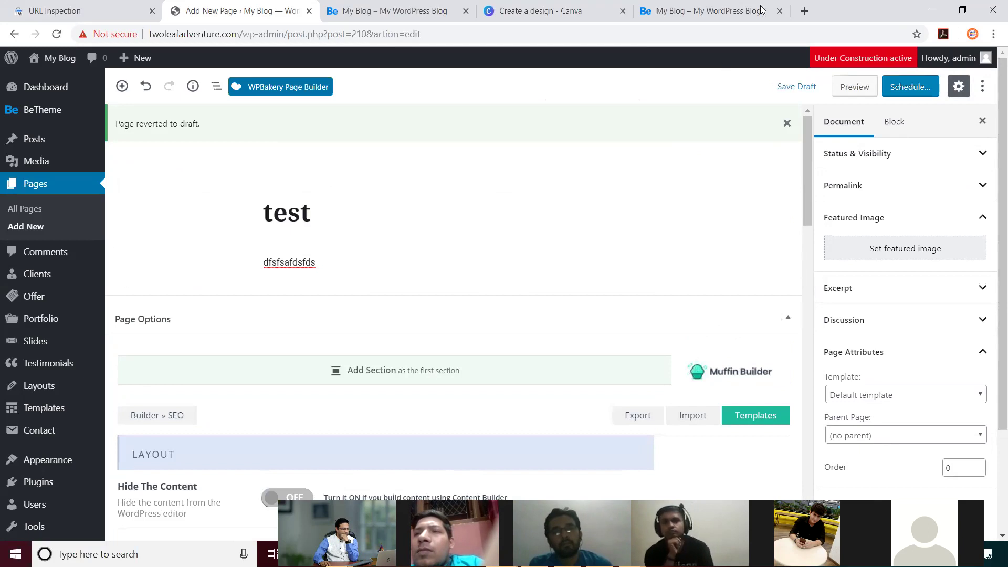
click(728, 15)
Step: Load twoleafadventure.com/test in the logged-in tab
click(312, 36)
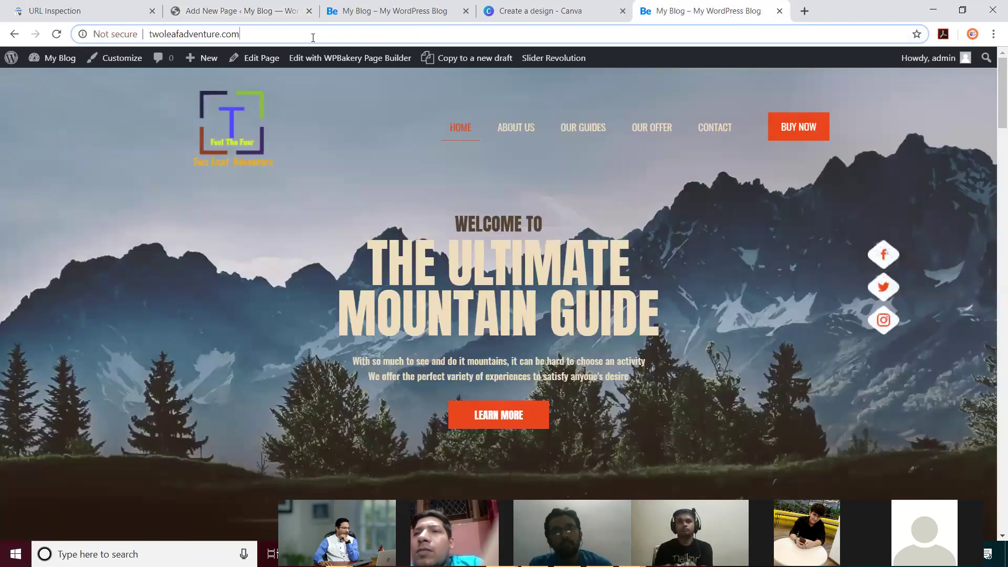
text(/test)
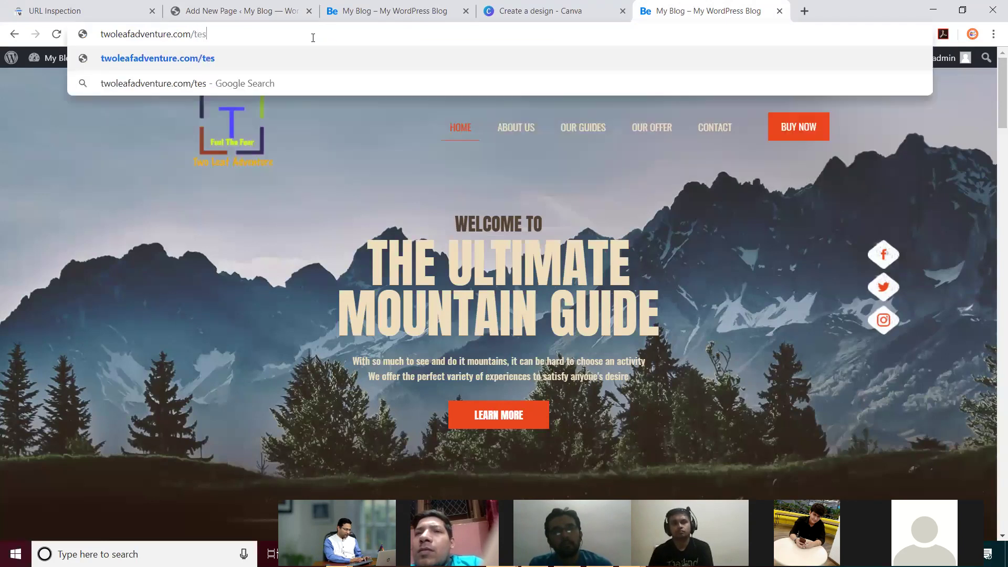
key(Return)
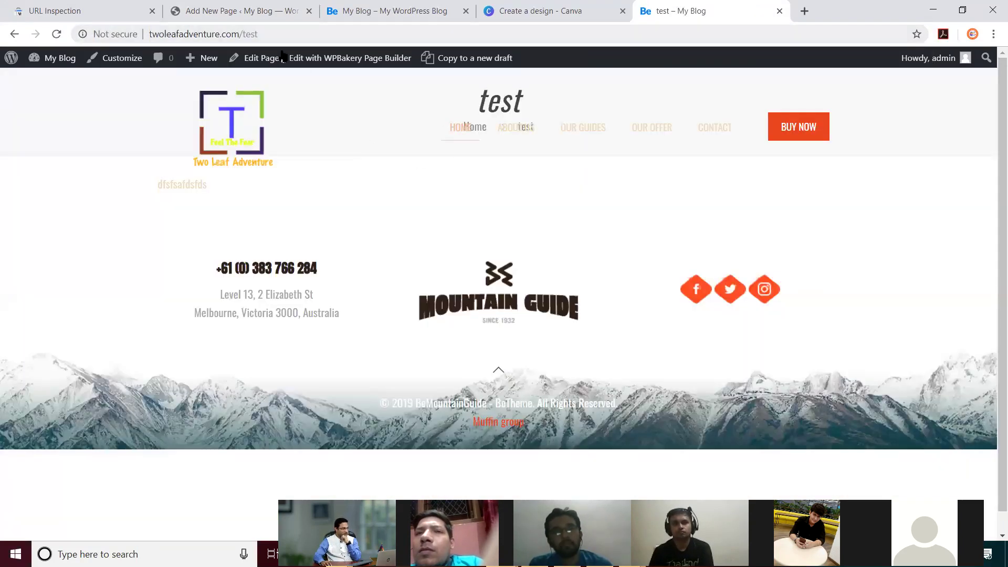
Step: Open the /test URL in a new incognito window, then return to the regular window
click(295, 35)
key(ctrl+c)
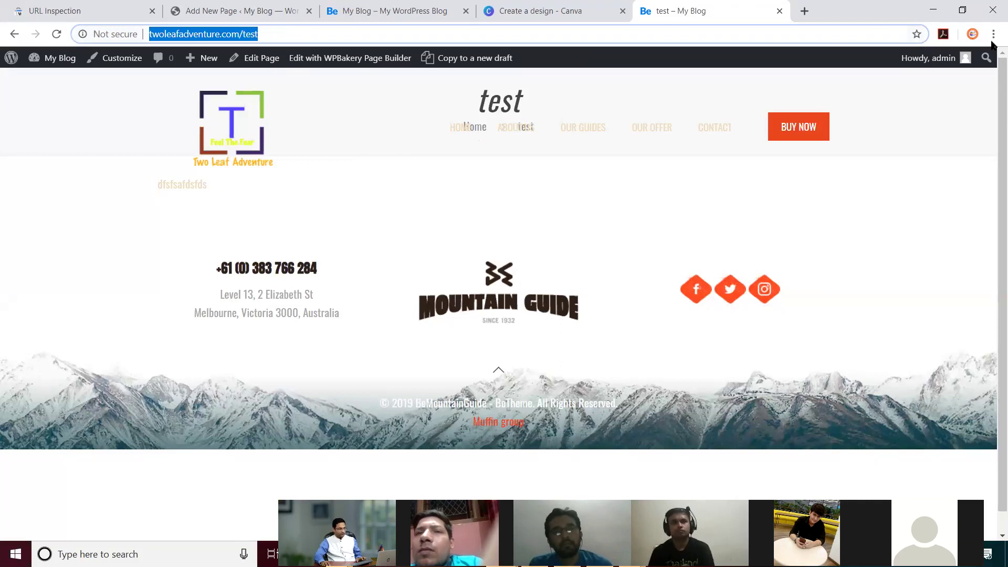
click(993, 36)
click(871, 83)
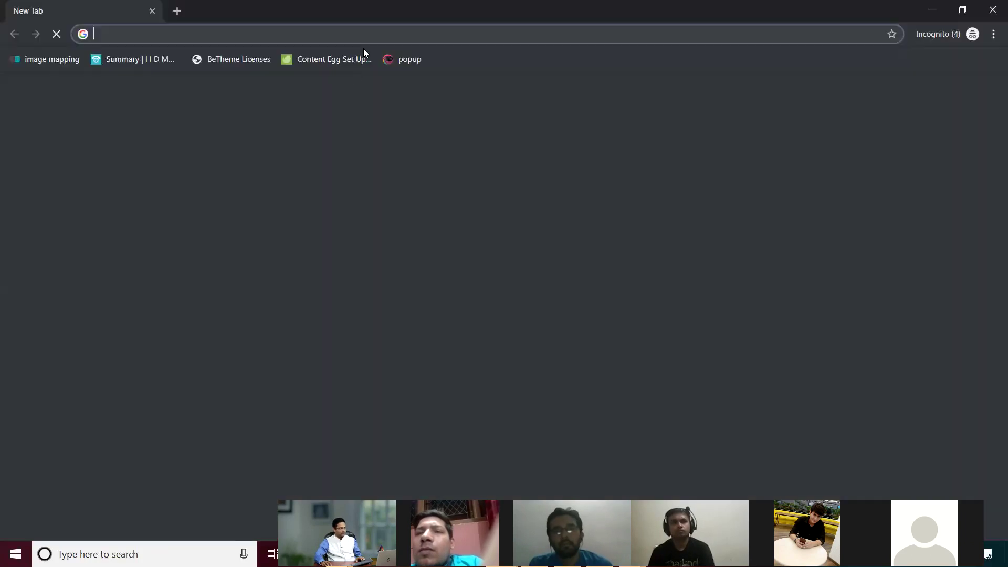
key(ctrl+v)
key(Return)
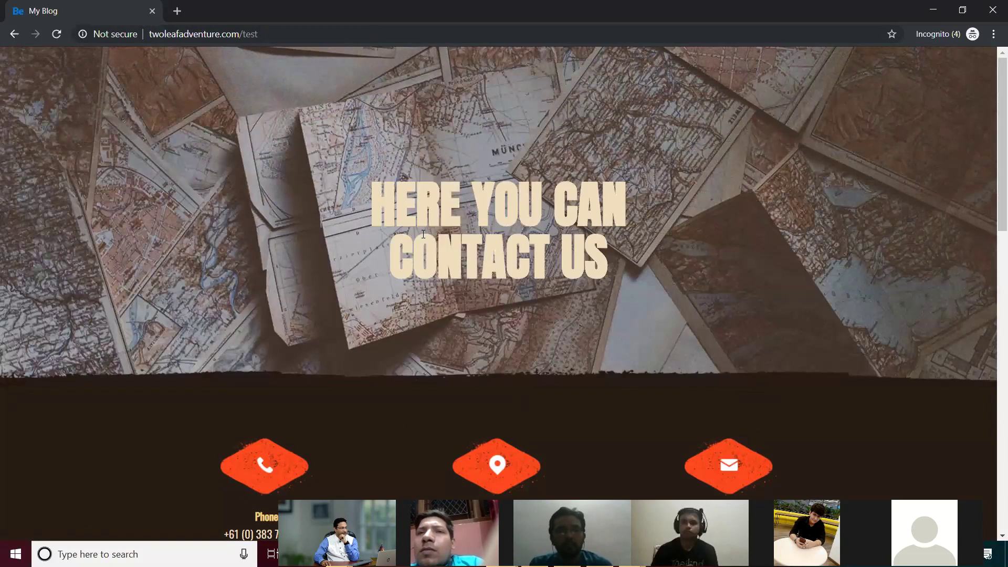
scroll(423, 234, down, 9)
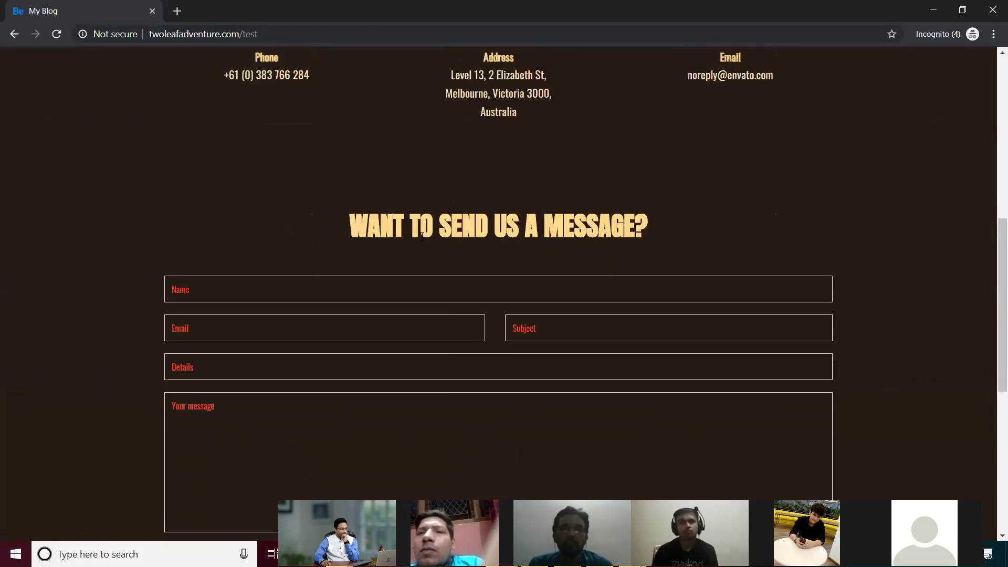
scroll(422, 236, up, 9)
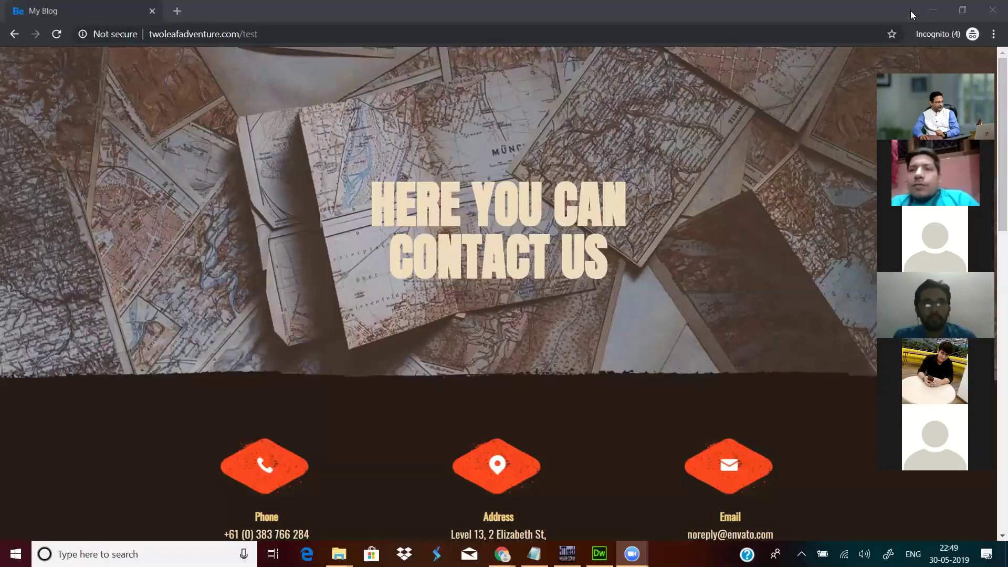
key(alt+Tab)
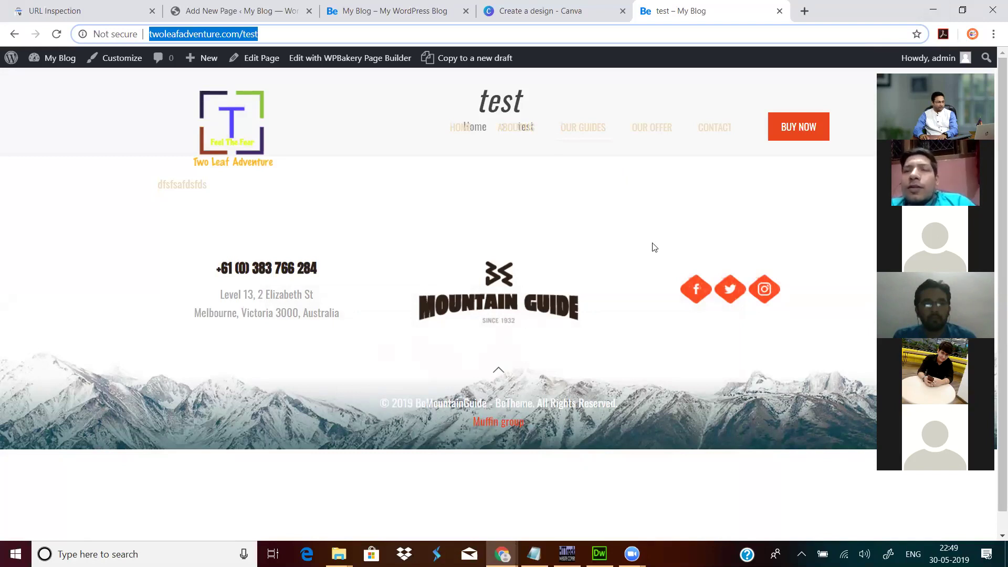
Step: Go via the 'My Blog' tab to the 'Add New Page' editor and focus the test title
click(354, 12)
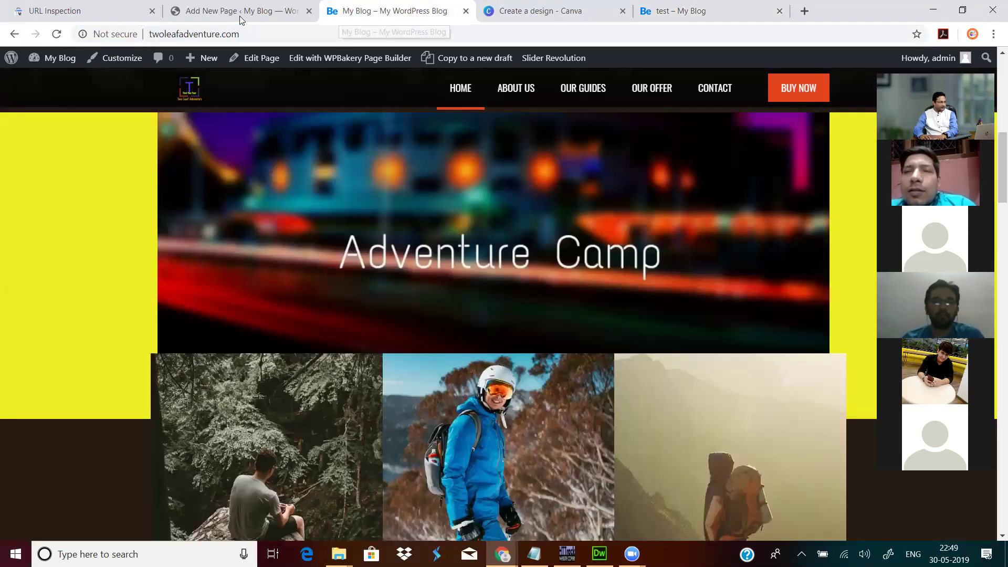
click(240, 16)
click(333, 218)
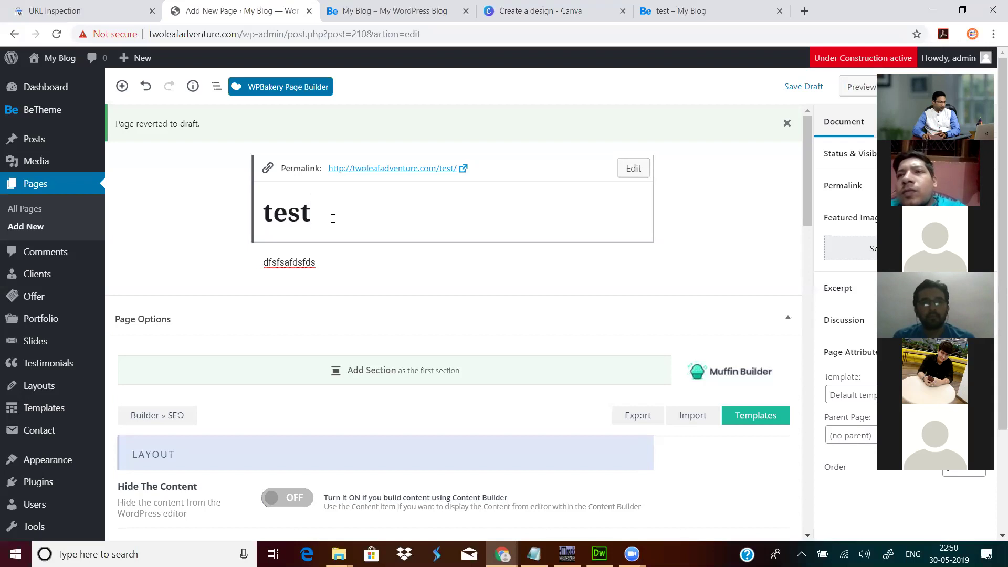
Step: Switch from the editor to the 'test – My Blog' tab at twoleafadventure.com/test
mouse_move(52, 117)
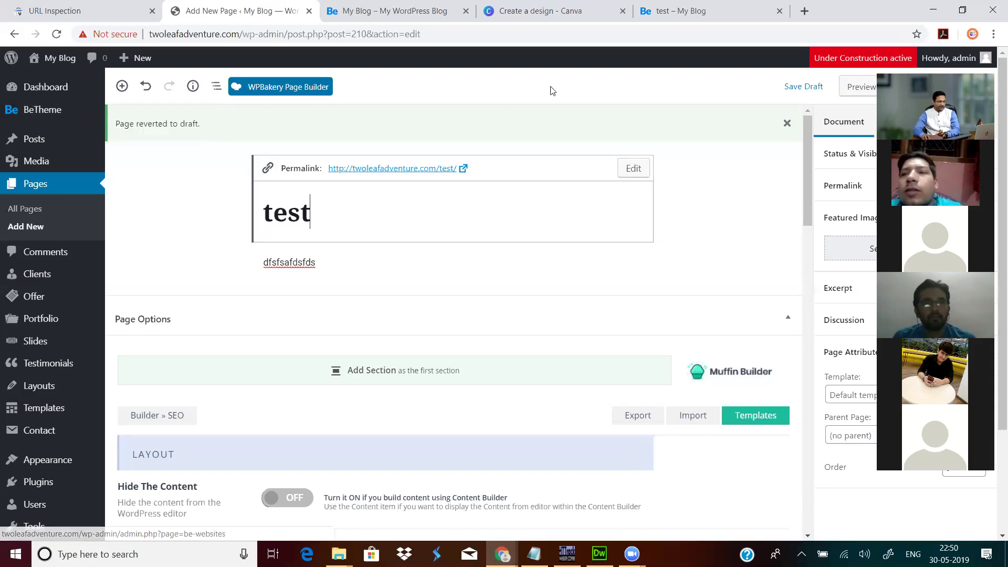
click(581, 82)
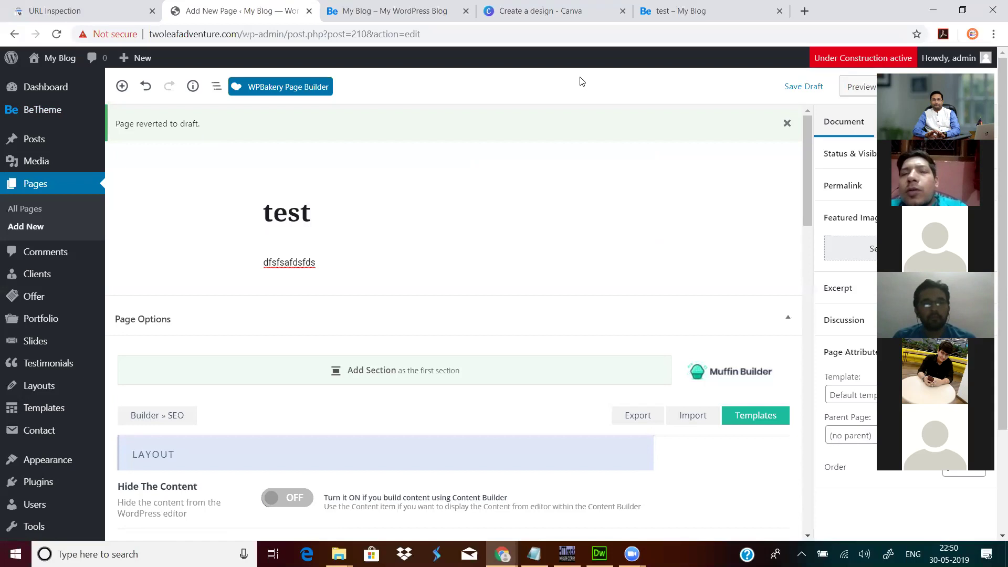
click(420, 202)
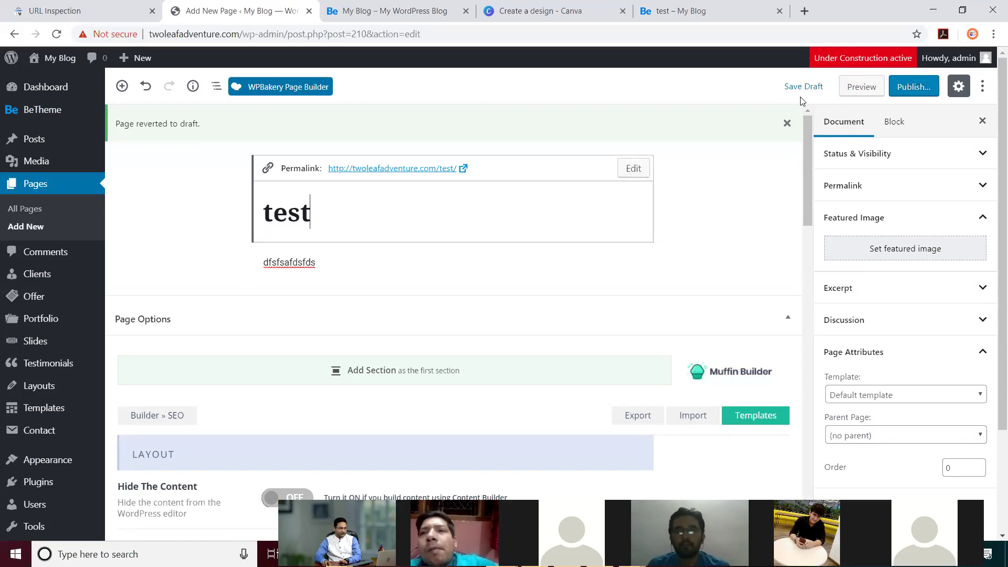
click(682, 10)
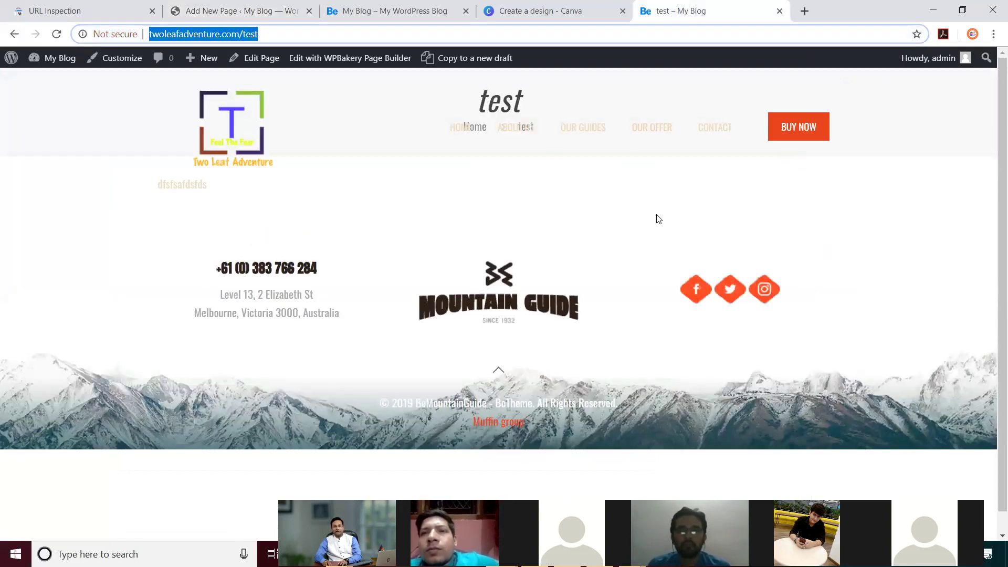
click(287, 40)
Step: Open the twoleafadventure.com/test address in a new incognito window
drag(258, 35, 149, 35)
key(ctrl+c)
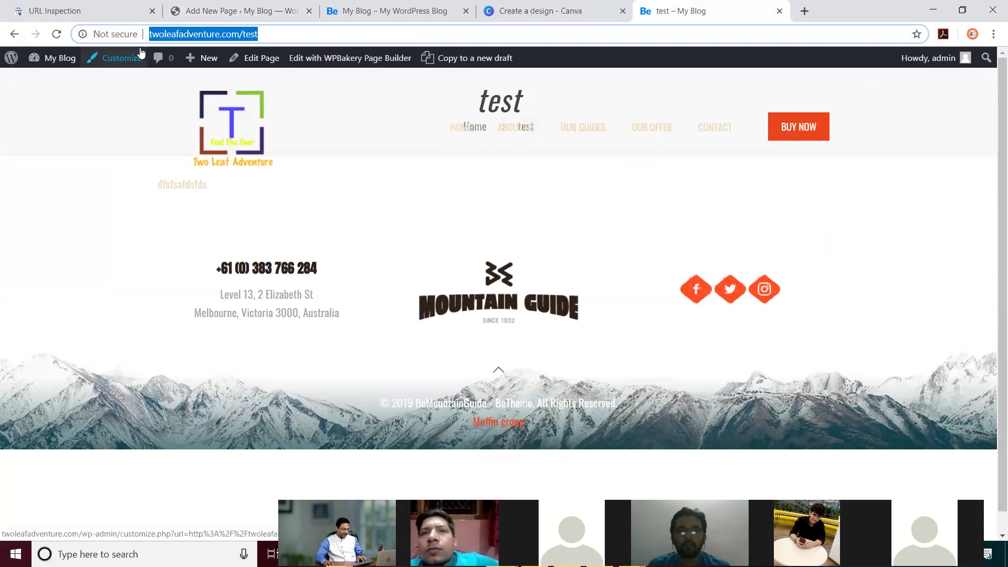
click(993, 35)
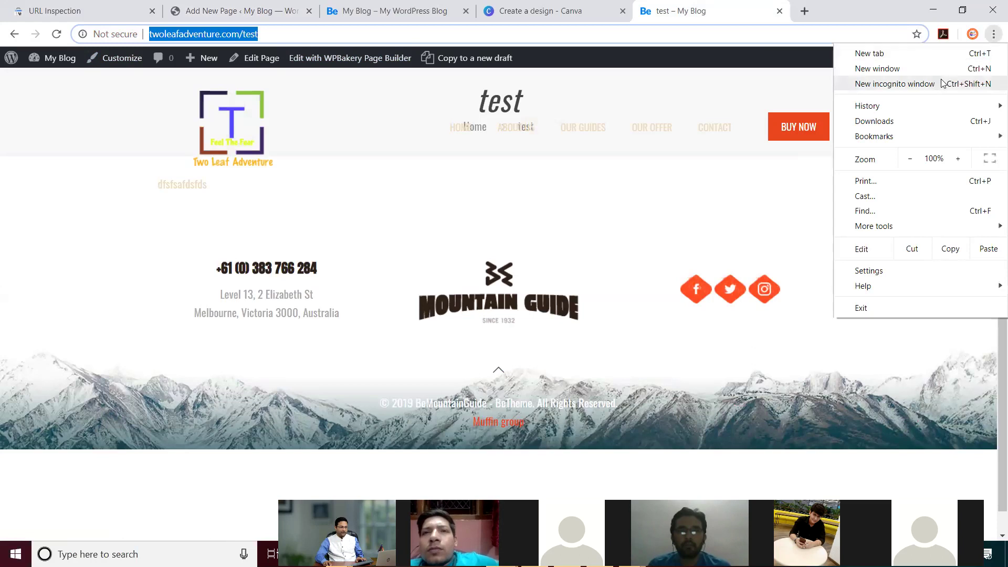
key(ctrl+shift+n)
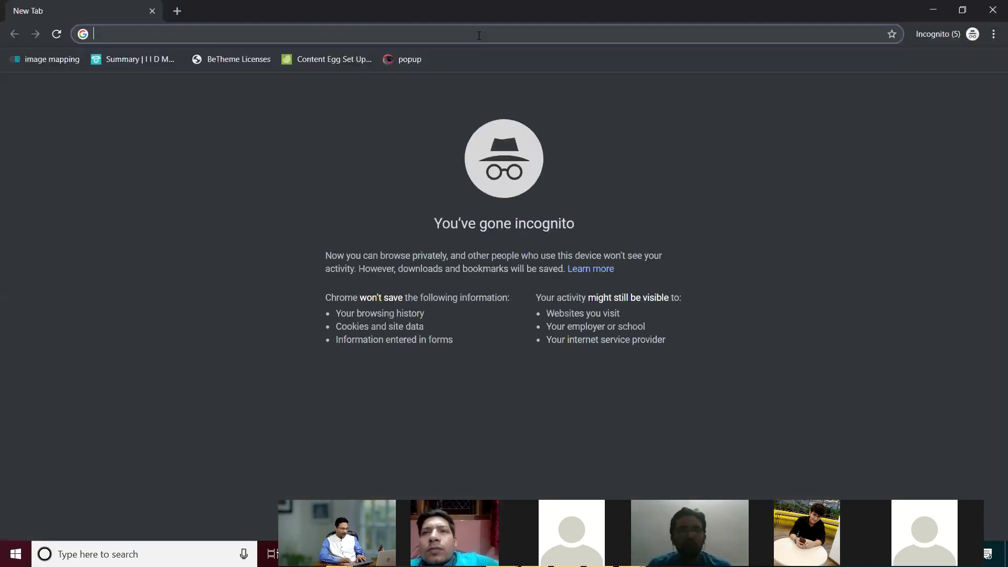
key(ctrl+v)
key(Return)
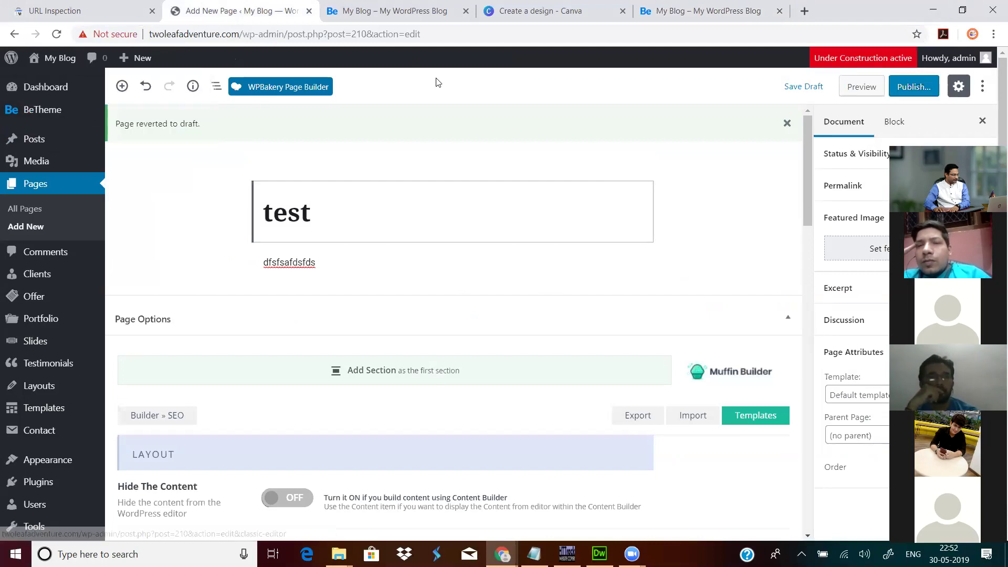
Step: Load the strimaya.com site in the Canva tab
click(387, 10)
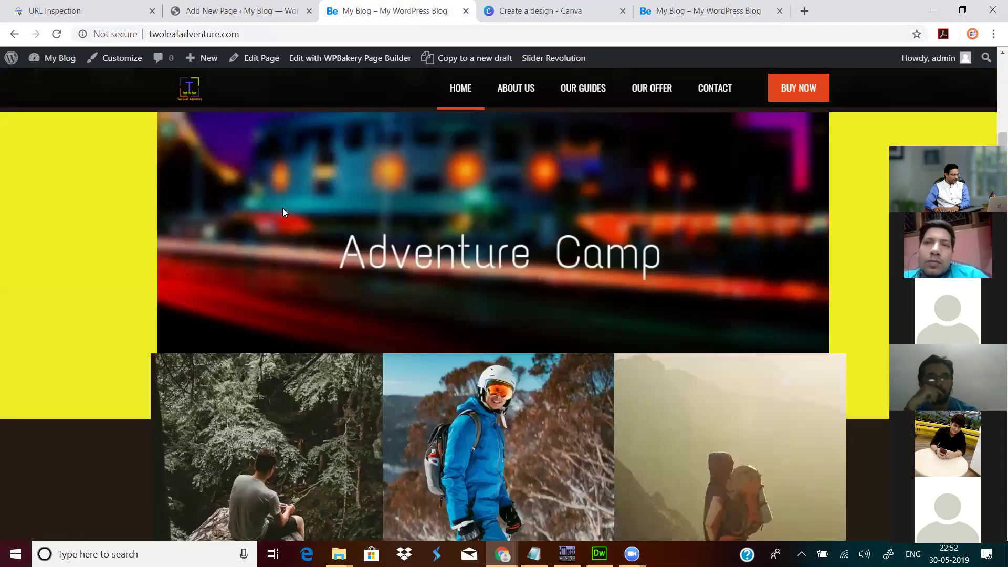
scroll(288, 215, up, 10)
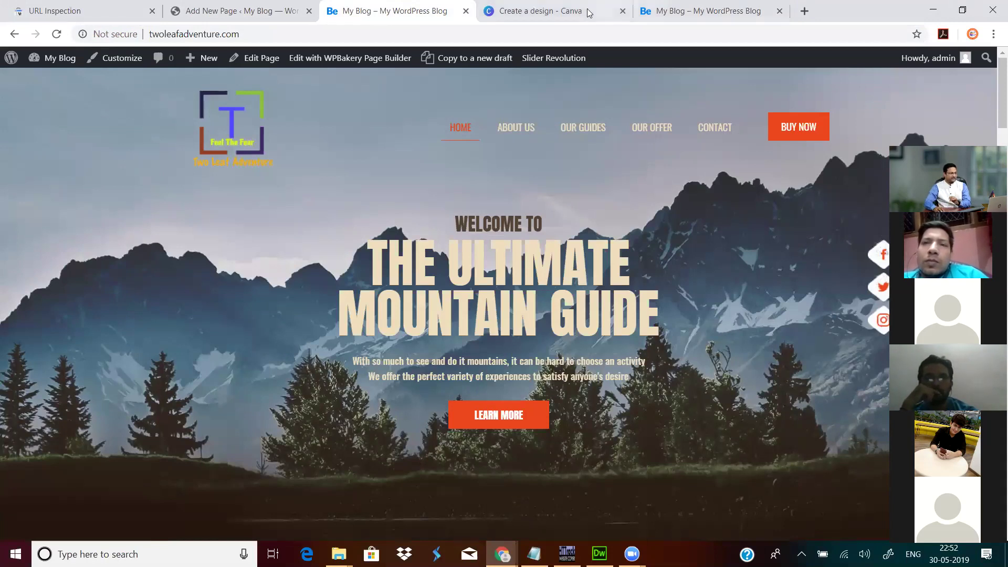
click(547, 11)
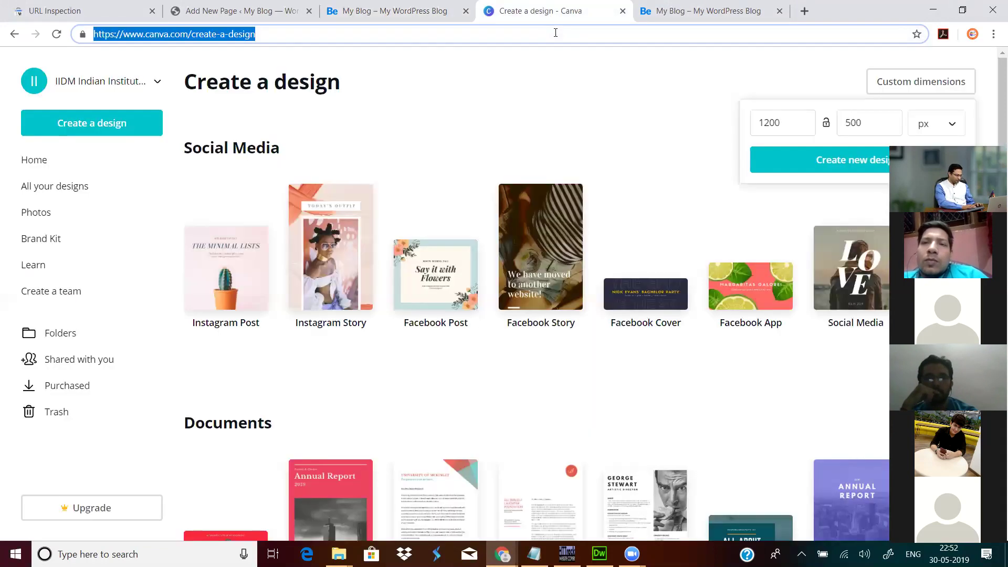
text(strimaya.com)
key(Return)
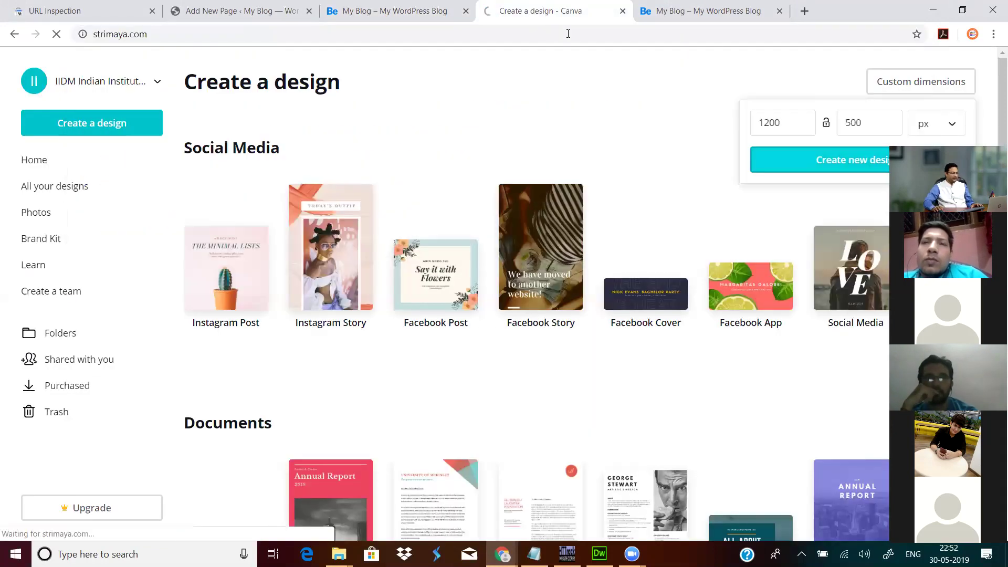
Step: Replace the twoleafadventure.com address in the last tab with expertauto.online and load it
click(717, 9)
click(699, 37)
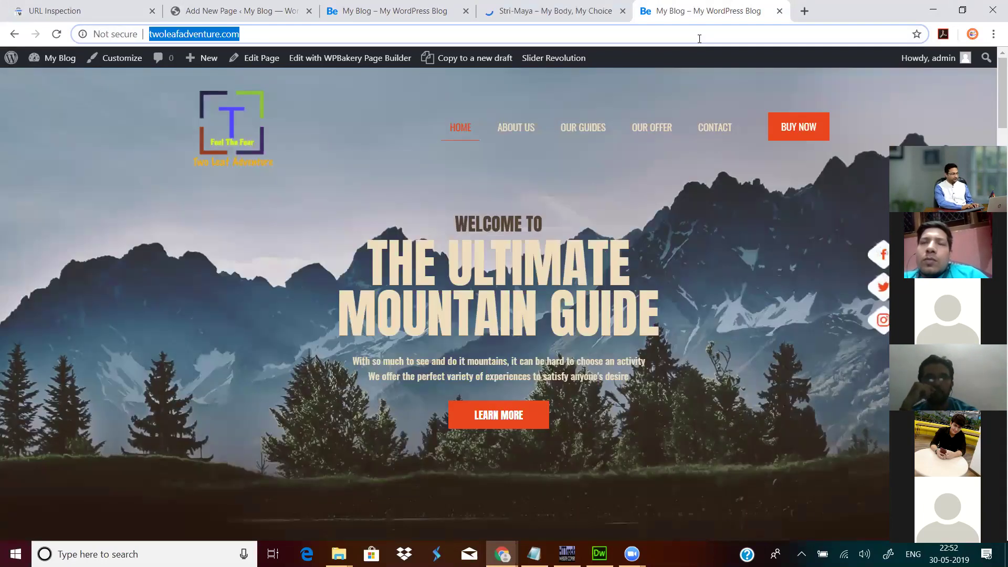
text(ex)
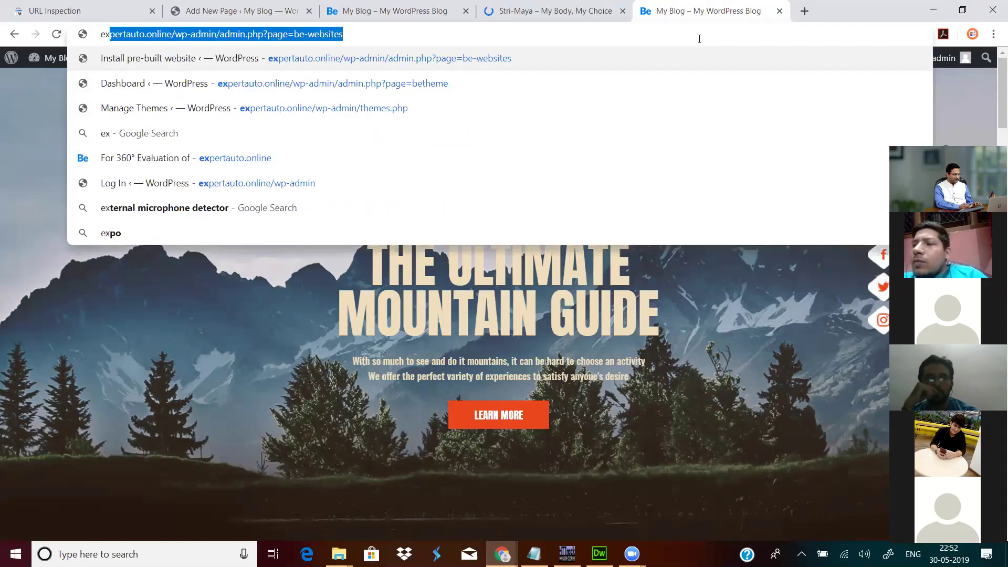
key(End)
key(BackSpace)
key(BackSpace)
key(BackSpace)
key(BackSpace)
key(BackSpace)
key(BackSpace)
key(BackSpace)
key(BackSpace)
key(BackSpace)
key(BackSpace)
key(BackSpace)
key(BackSpace)
key(BackSpace)
key(BackSpace)
key(BackSpace)
key(BackSpace)
key(BackSpace)
key(BackSpace)
key(BackSpace)
key(BackSpace)
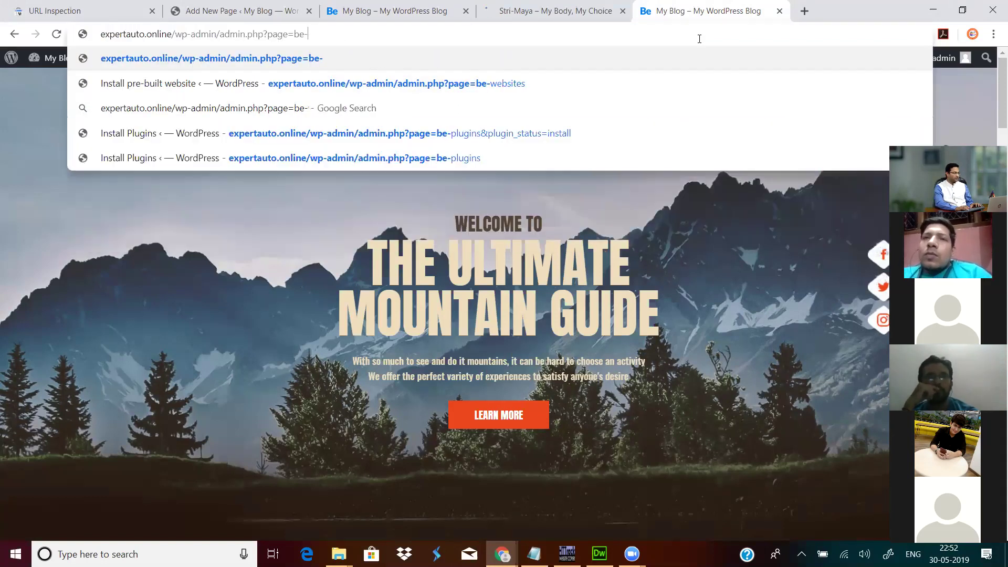
key(BackSpace)
key(BackSpace)
key(BackSpace)
key(BackSpace)
key(BackSpace)
key(BackSpace)
key(BackSpace)
key(BackSpace)
key(BackSpace)
key(BackSpace)
key(BackSpace)
key(BackSpace)
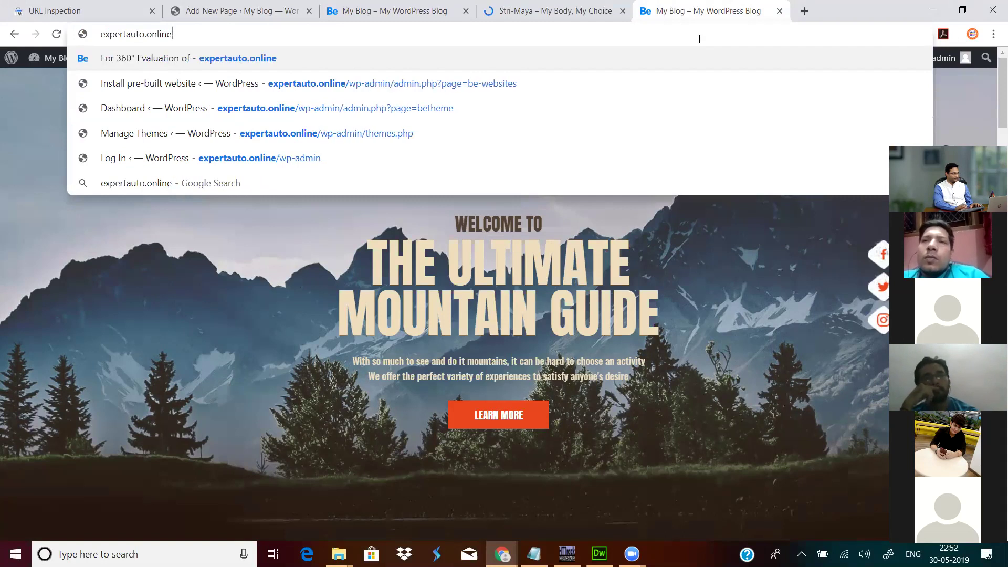
key(Return)
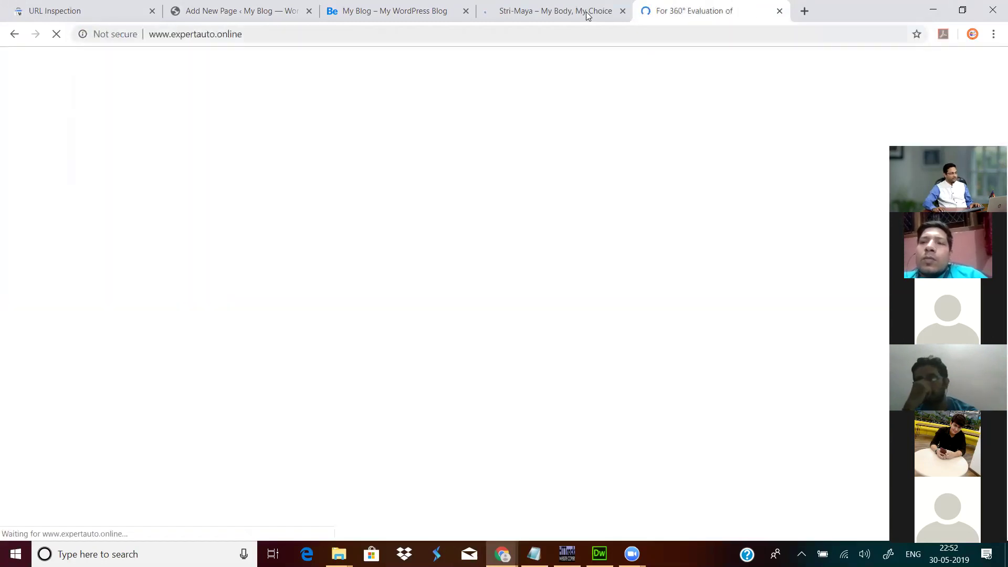
Step: Compare the Stri-Maya DENIM shop with the BE CAR homepage
click(576, 12)
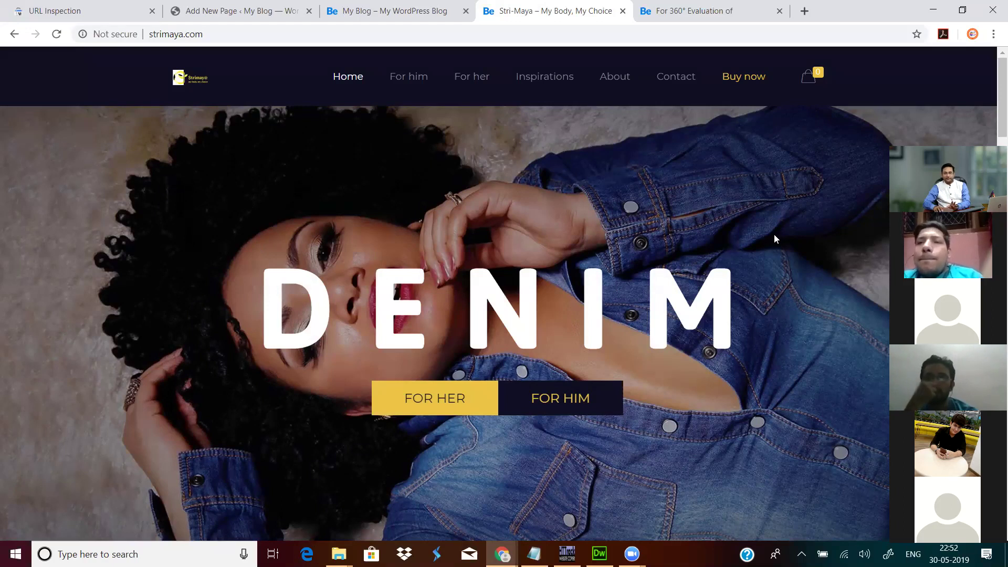
click(676, 9)
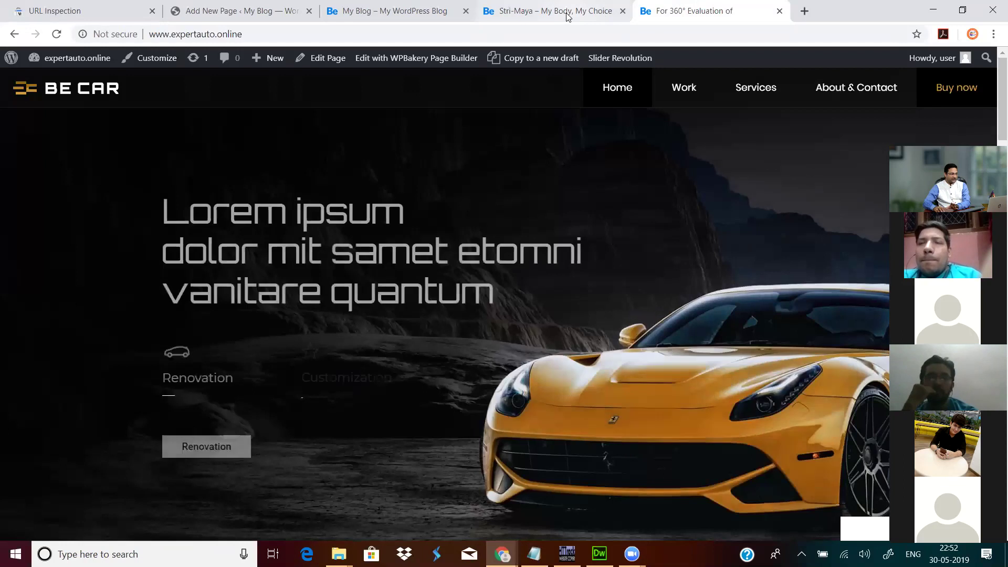
click(567, 16)
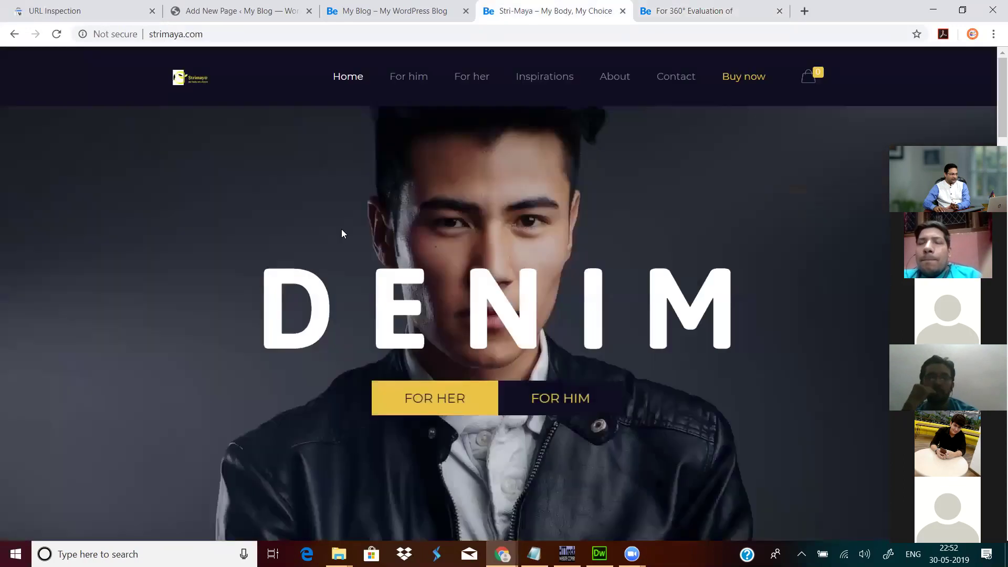
click(717, 11)
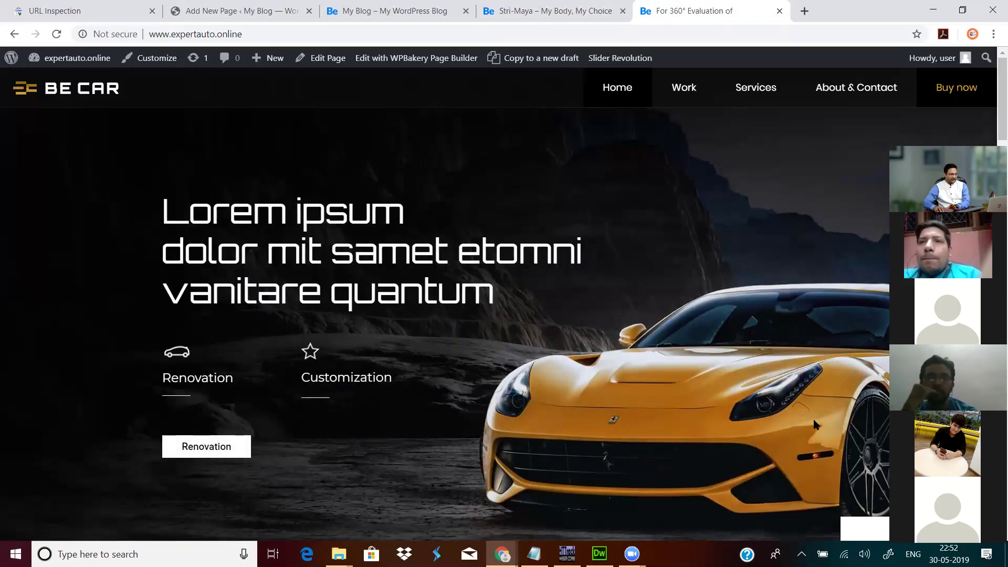
scroll(738, 352, down, 4)
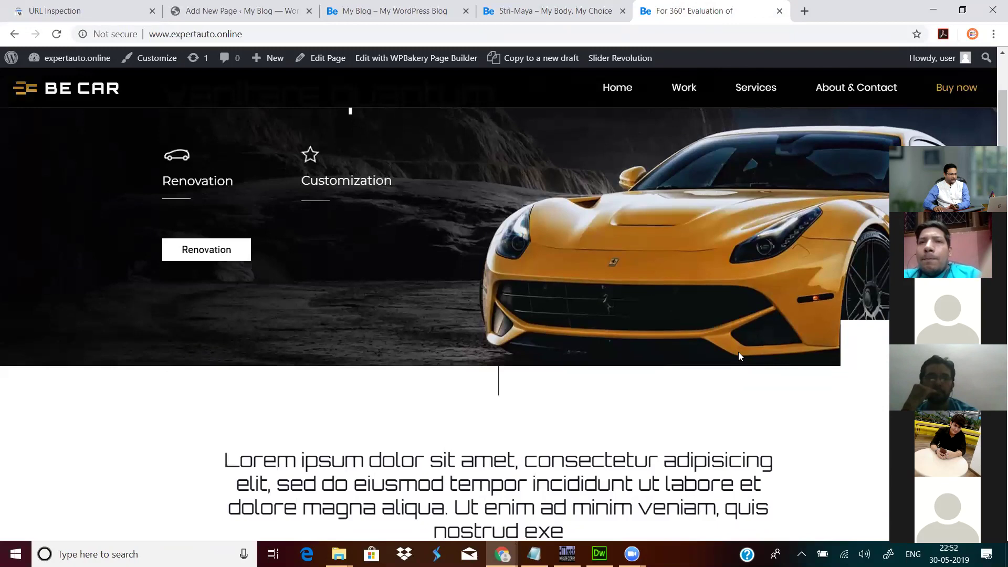
scroll(818, 306, up, 4)
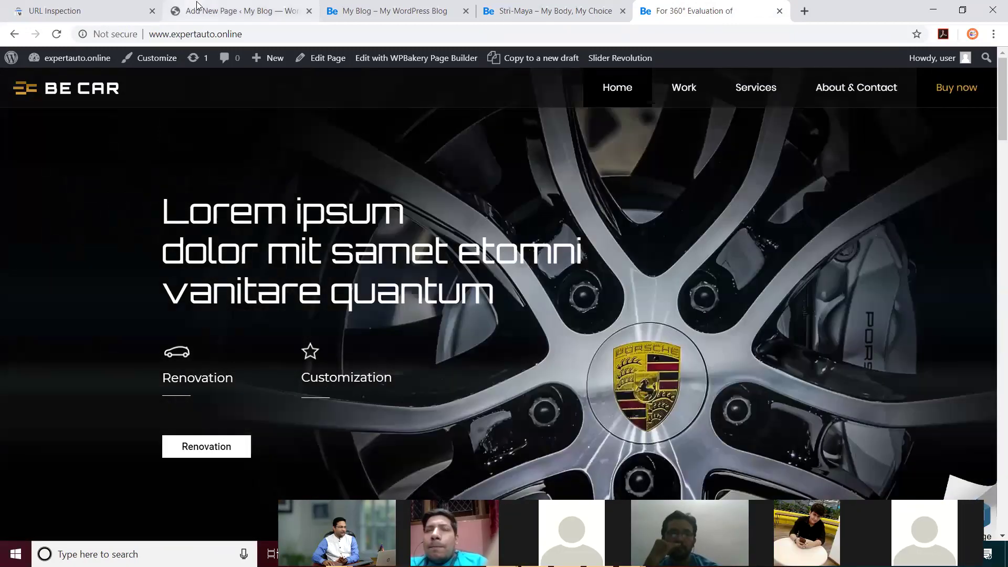
Step: Open the mountainguide slider's slide editor from the Slider Revolution list
click(215, 16)
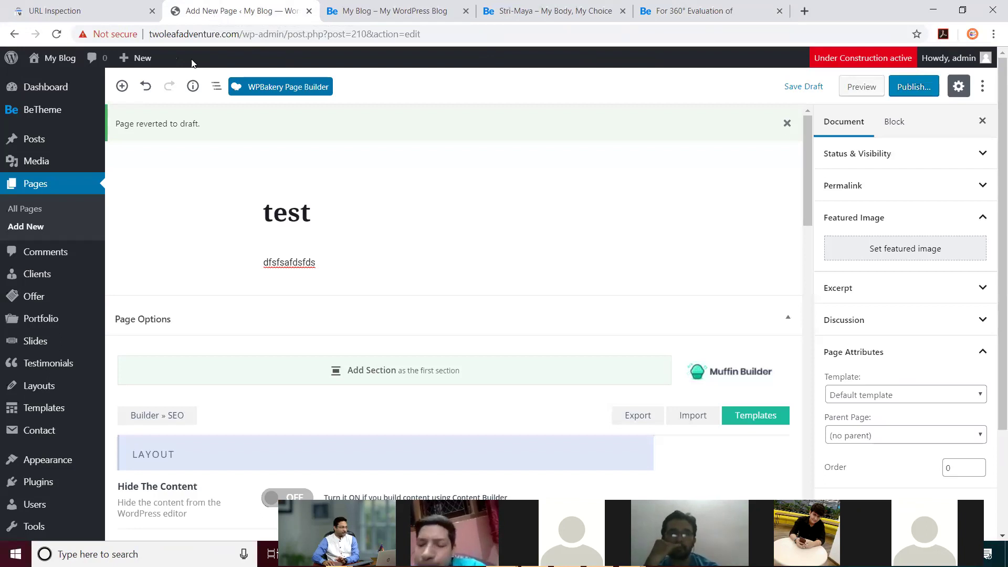
scroll(32, 231, down, 3)
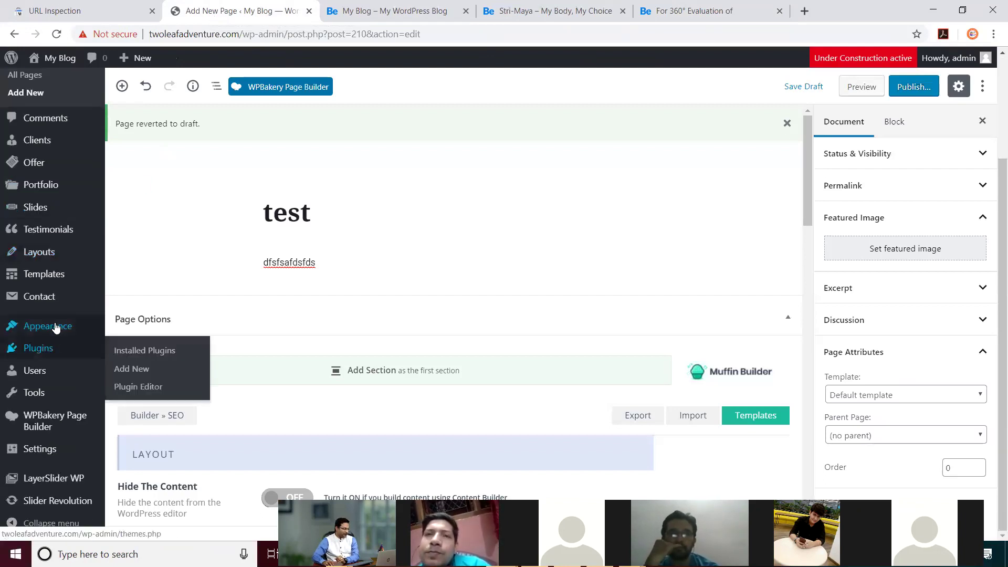
click(51, 505)
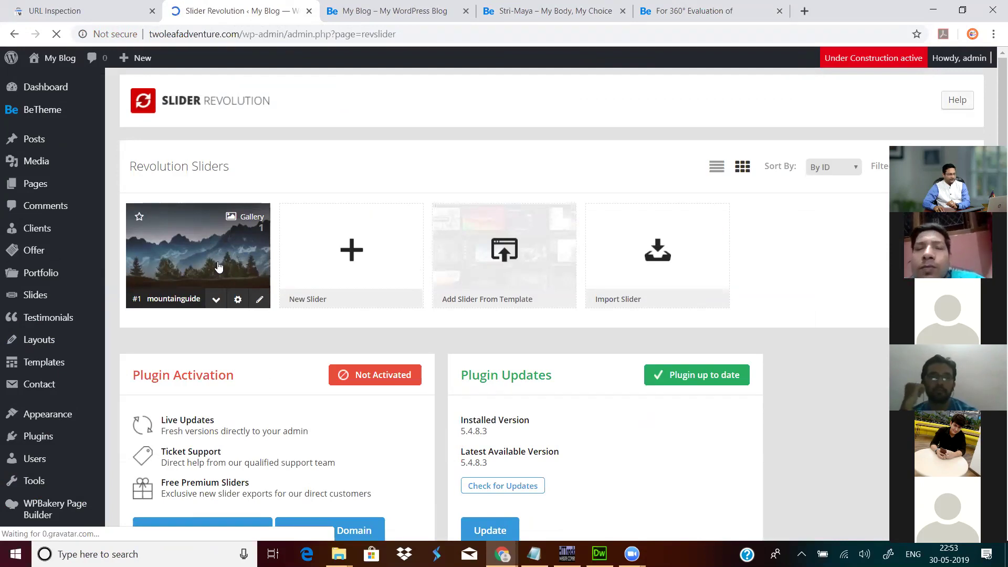
click(260, 299)
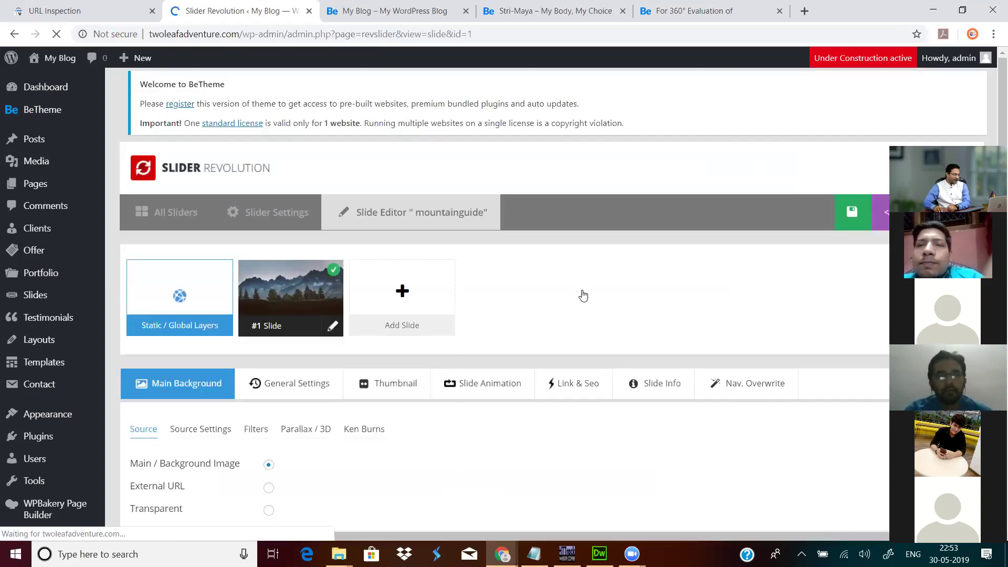
Step: Locate and select the MOUNTAIN GUIDE heading layer on the slide canvas
scroll(583, 294, down, 2)
scroll(582, 294, down, 3)
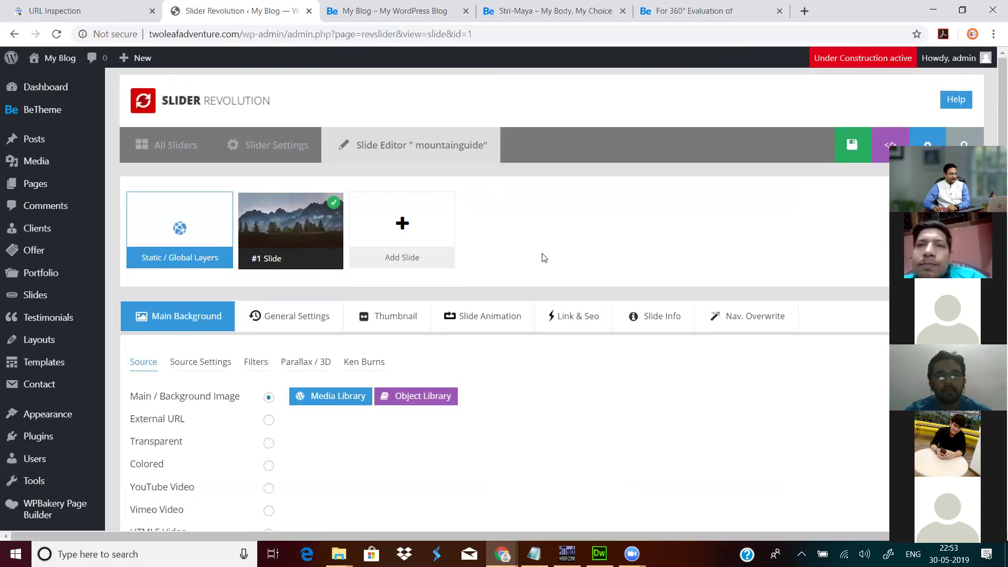
scroll(546, 294, down, 7)
scroll(513, 328, down, 2)
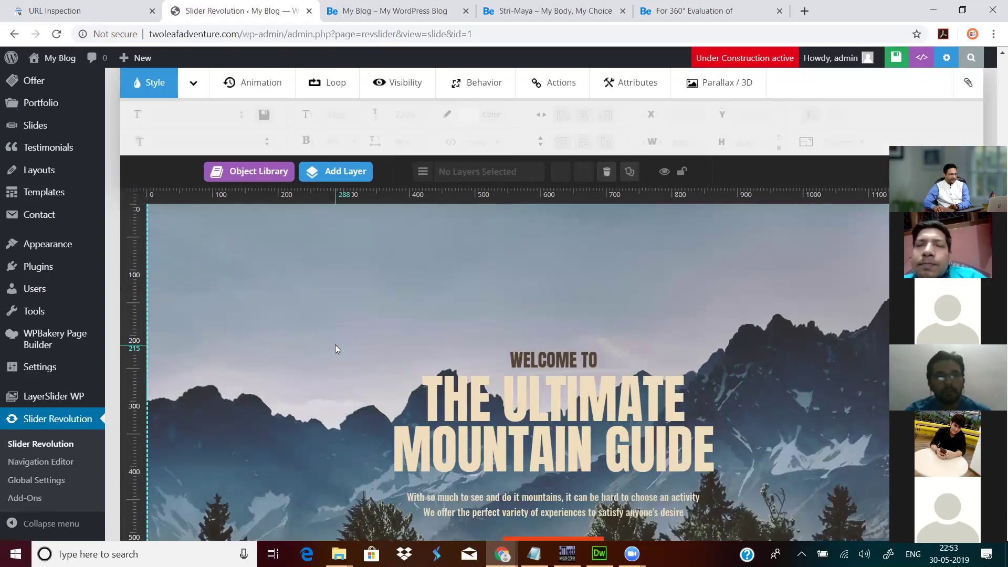
scroll(335, 349, down, 3)
click(537, 290)
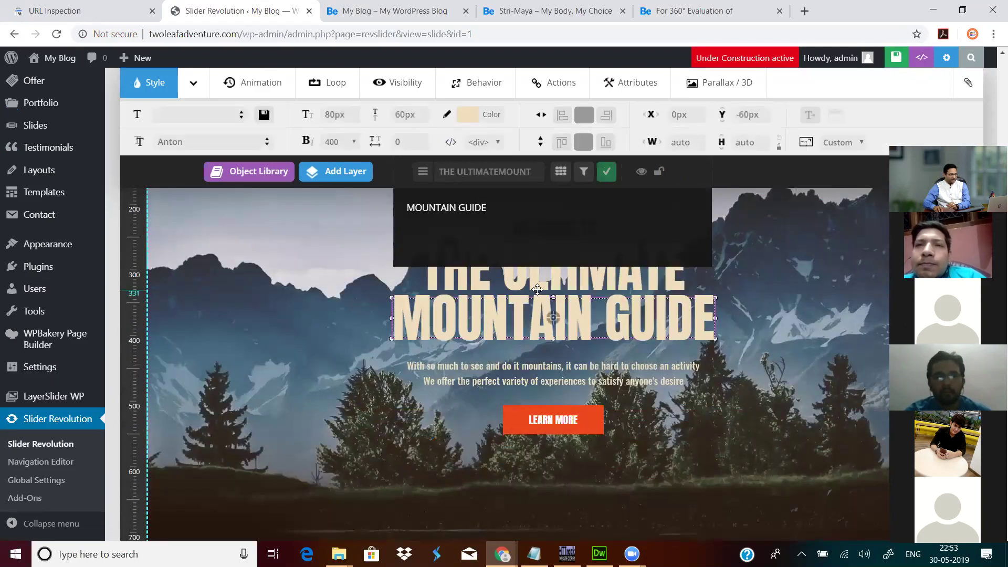
click(584, 277)
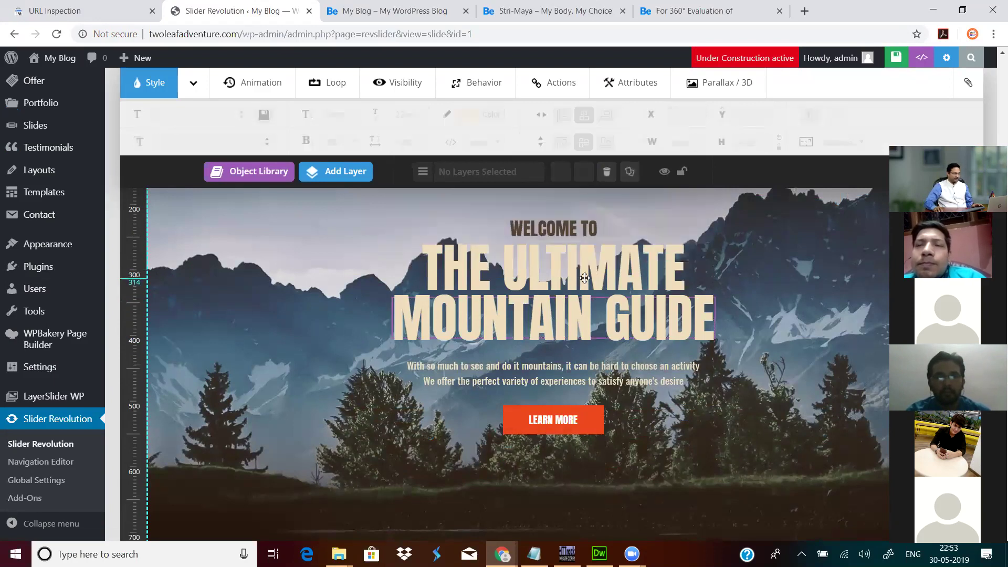
click(562, 316)
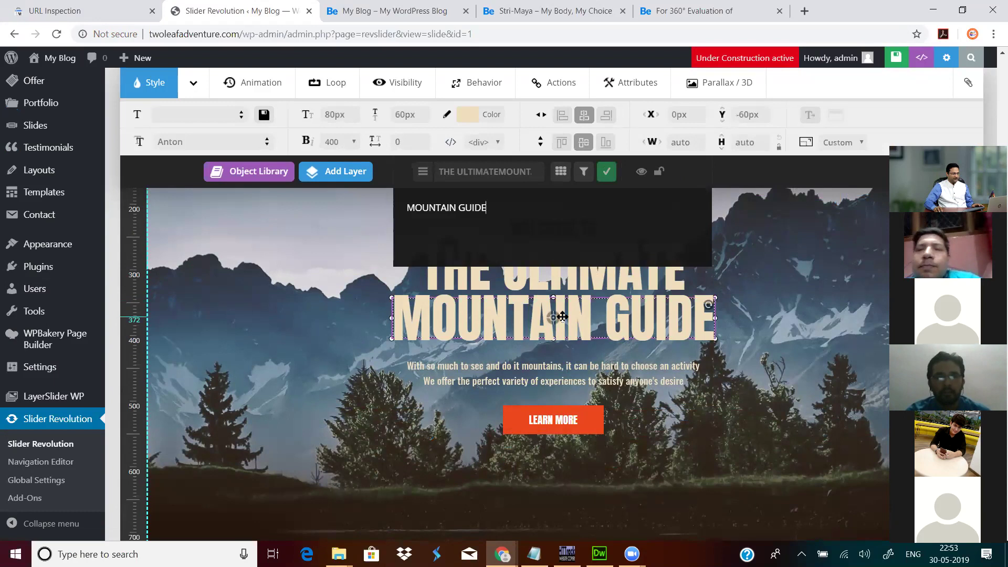
key(ctrl+a)
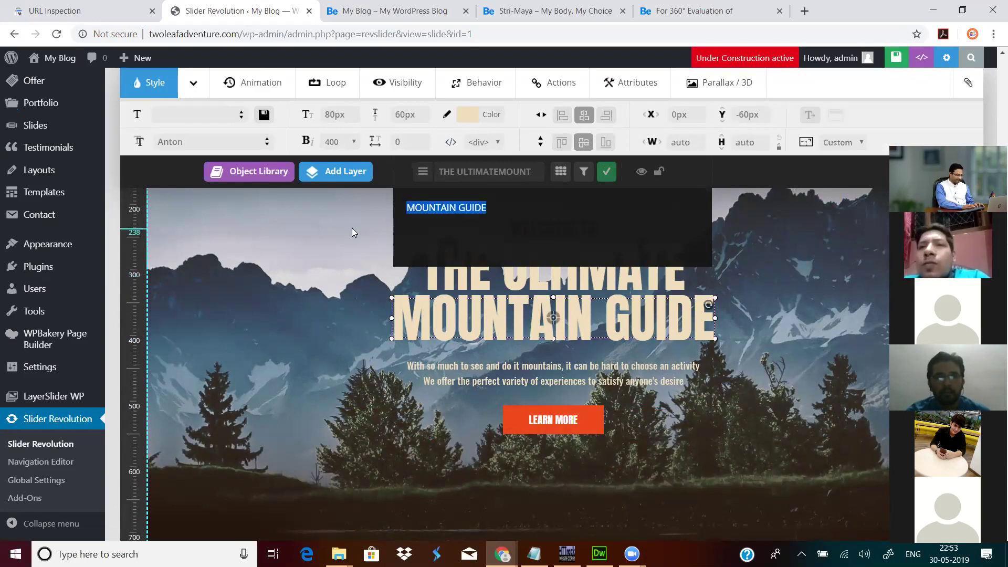
click(603, 289)
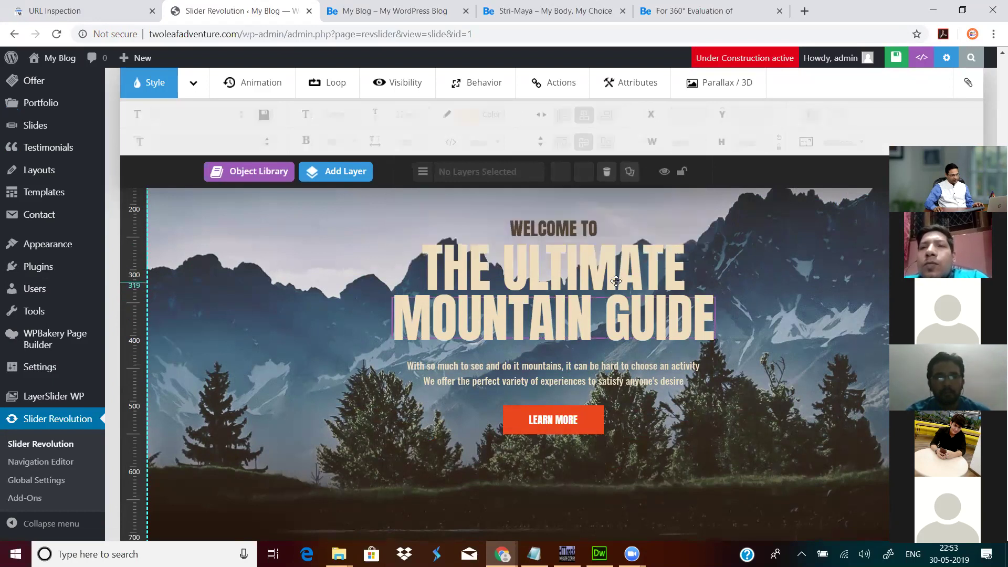
Step: Change the THE ULTIMATE heading line to TWO LEAF
click(615, 274)
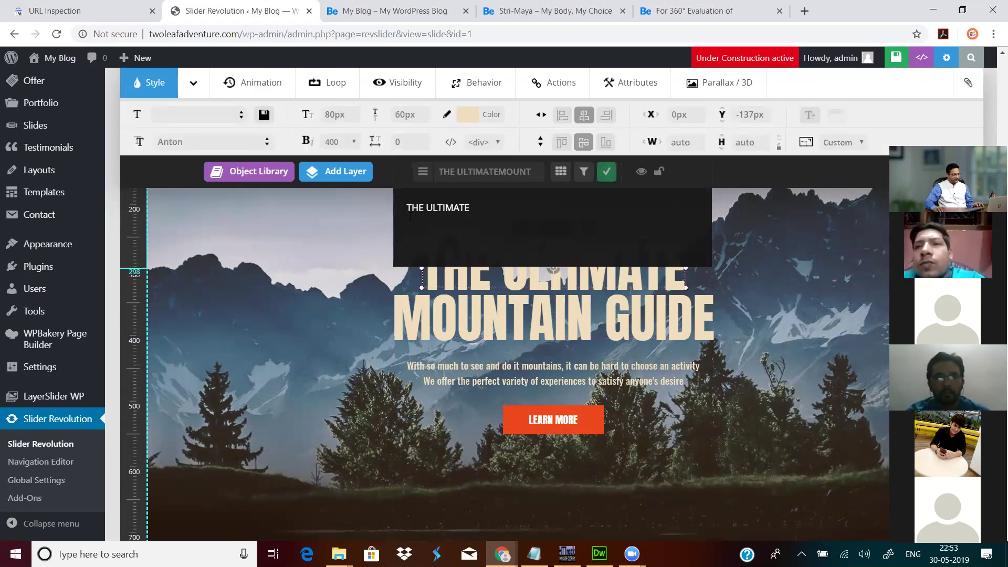
key(ctrl+a)
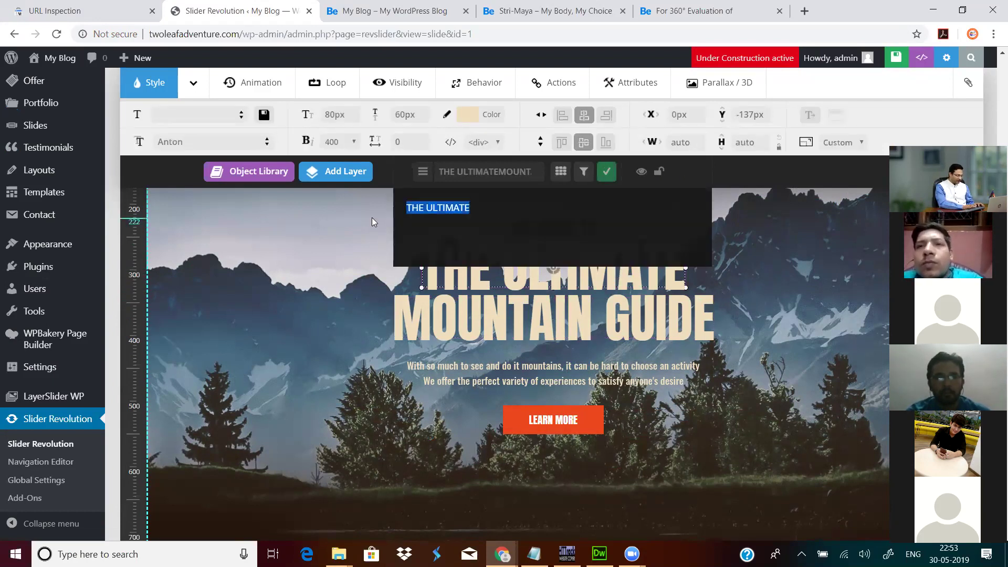
text(TH)
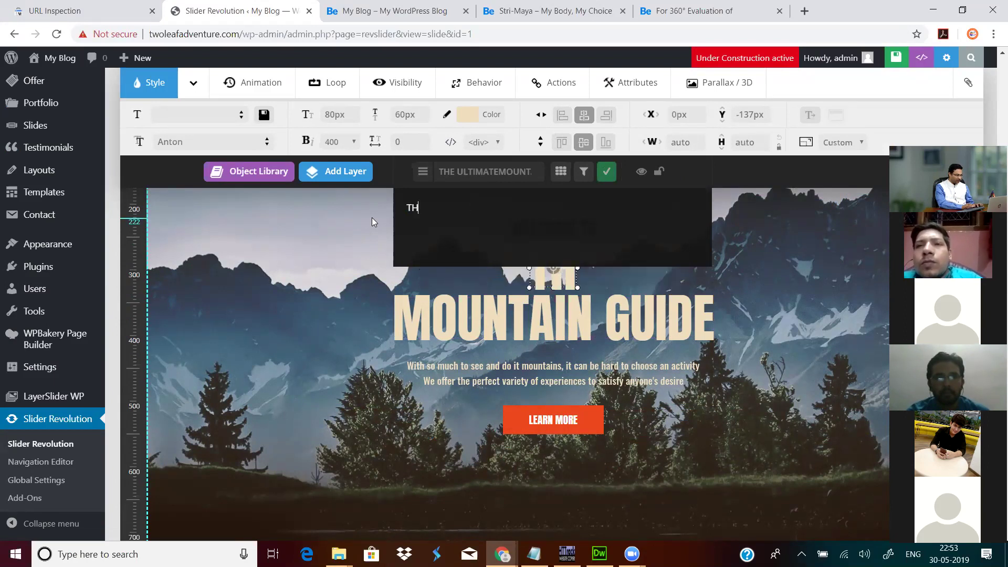
key(BackSpace)
key(BackSpace)
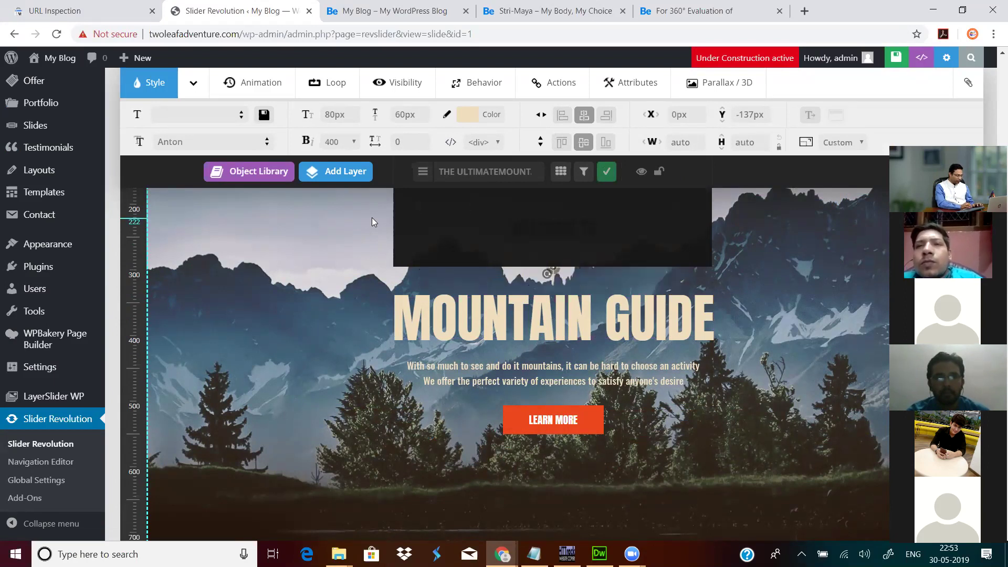
text(TWO)
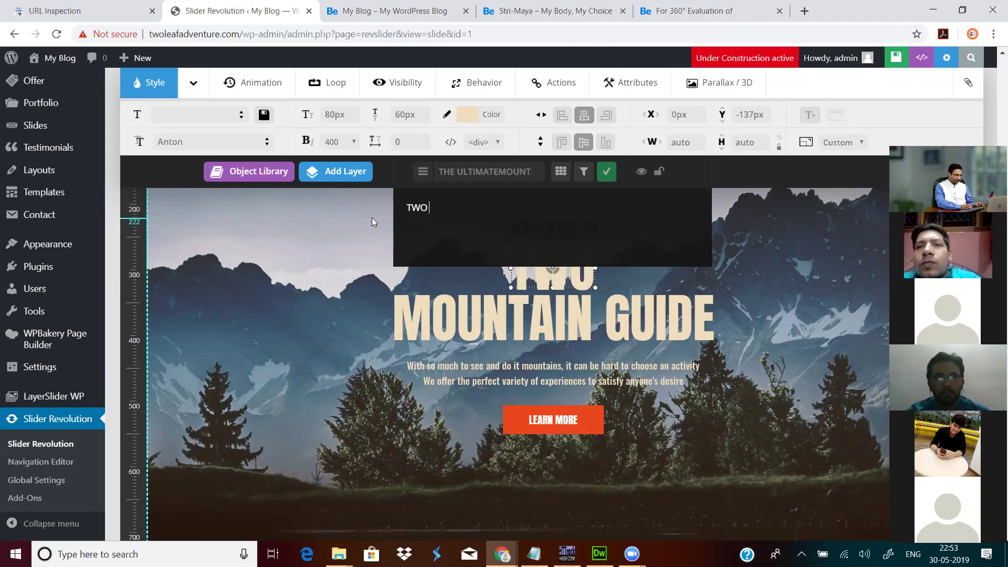
text( LEAF)
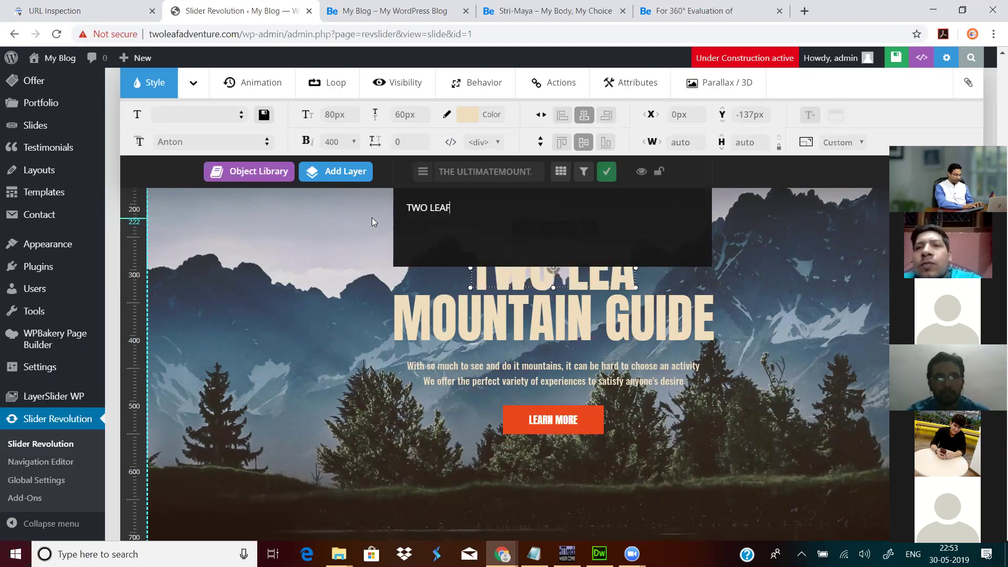
Step: Change the MOUNTAIN GUIDE line to ADVENTURE and deselect the heading
click(511, 321)
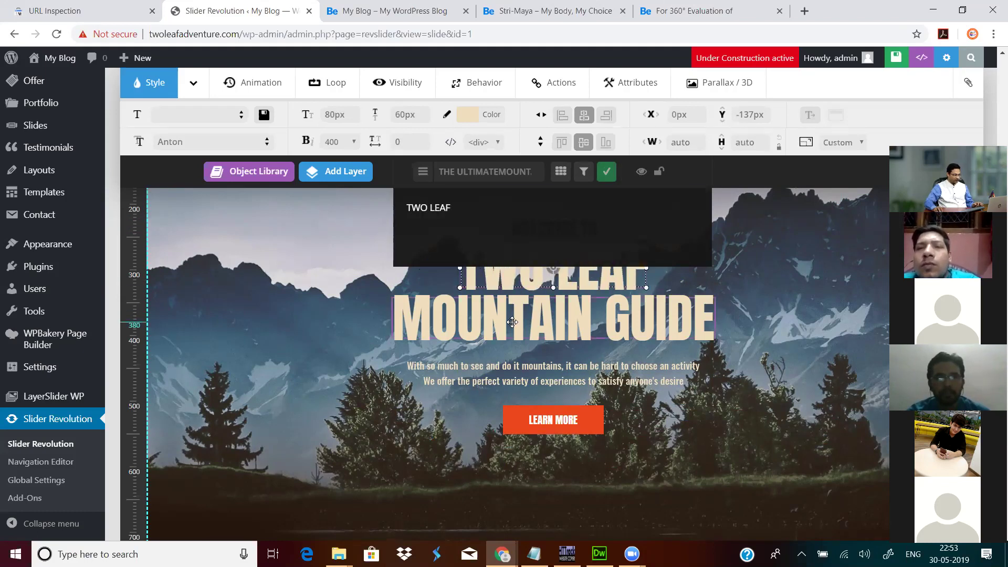
click(560, 171)
key(ctrl+a)
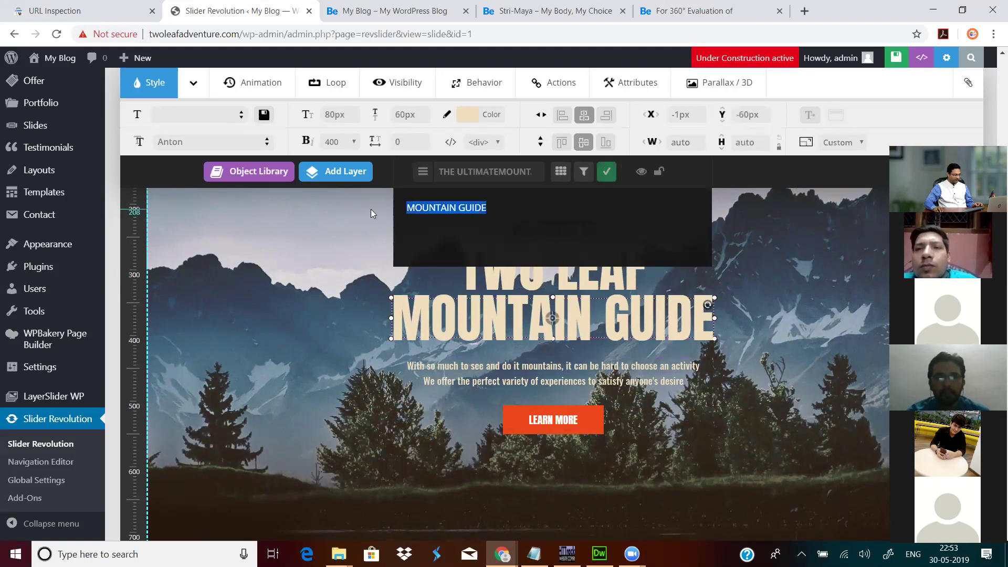
text(ADVENTURE)
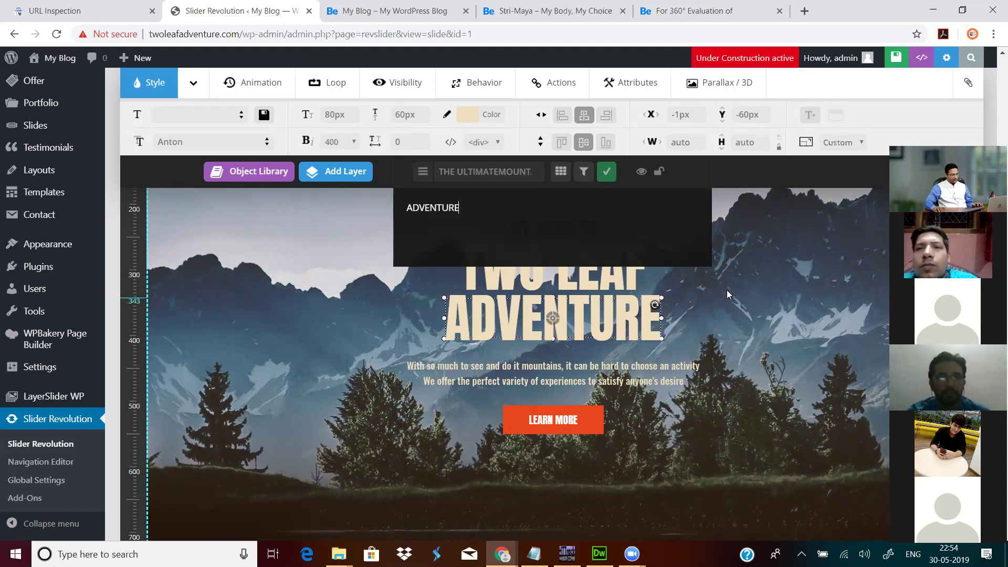
click(737, 274)
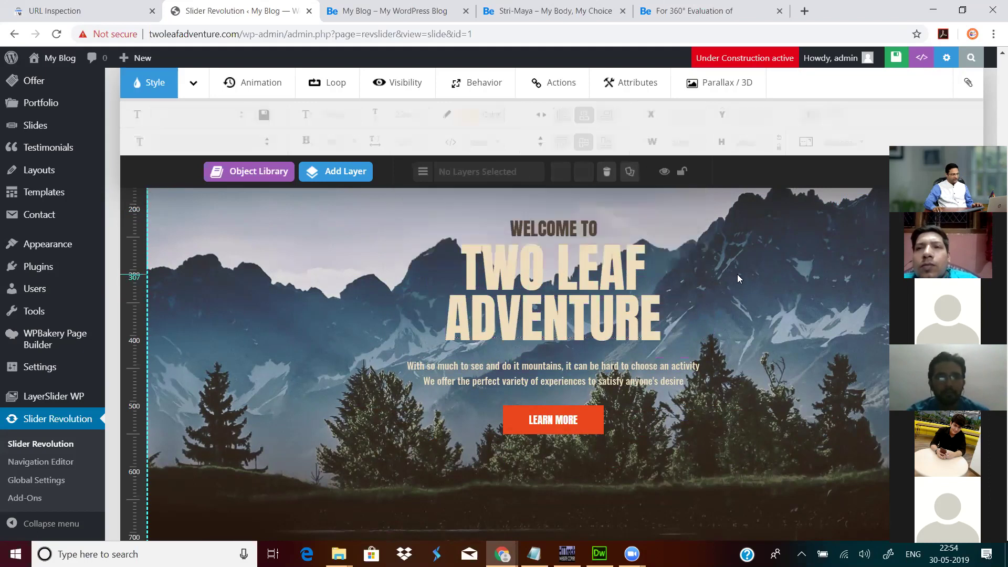
Step: Save the slide and reload the live homepage to check the TWO LEAF ADVENTURE headline
click(896, 57)
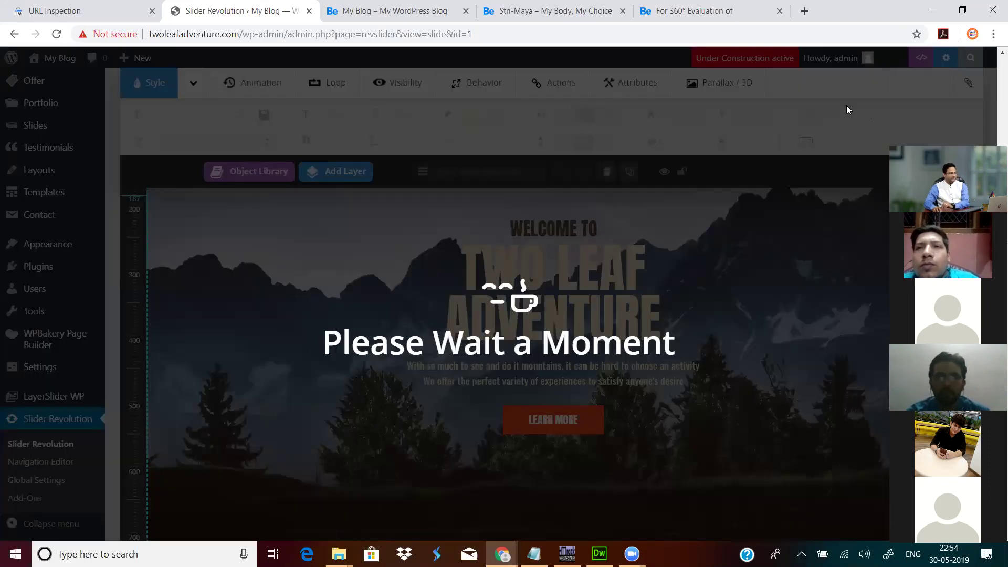
click(410, 16)
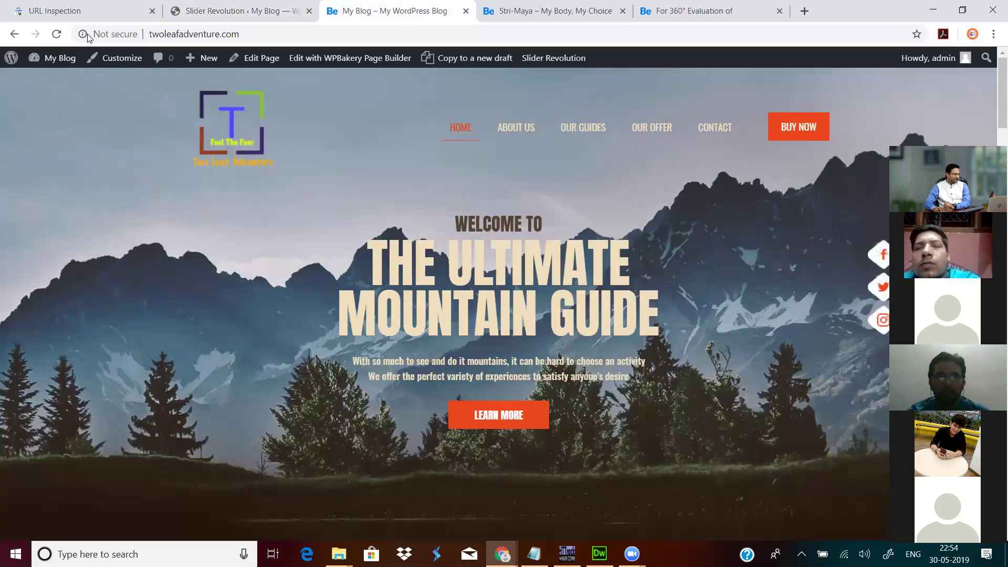
click(56, 34)
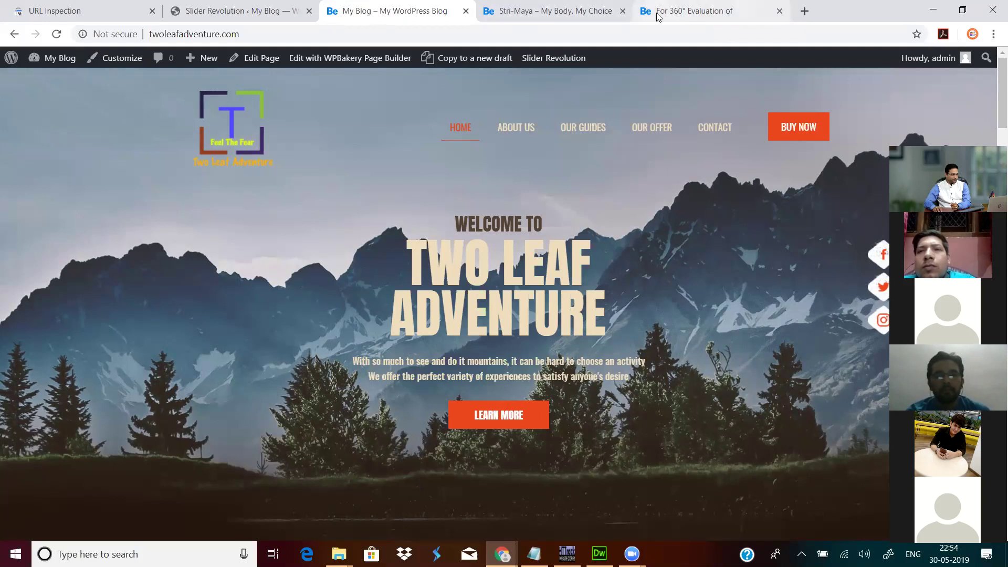
click(688, 11)
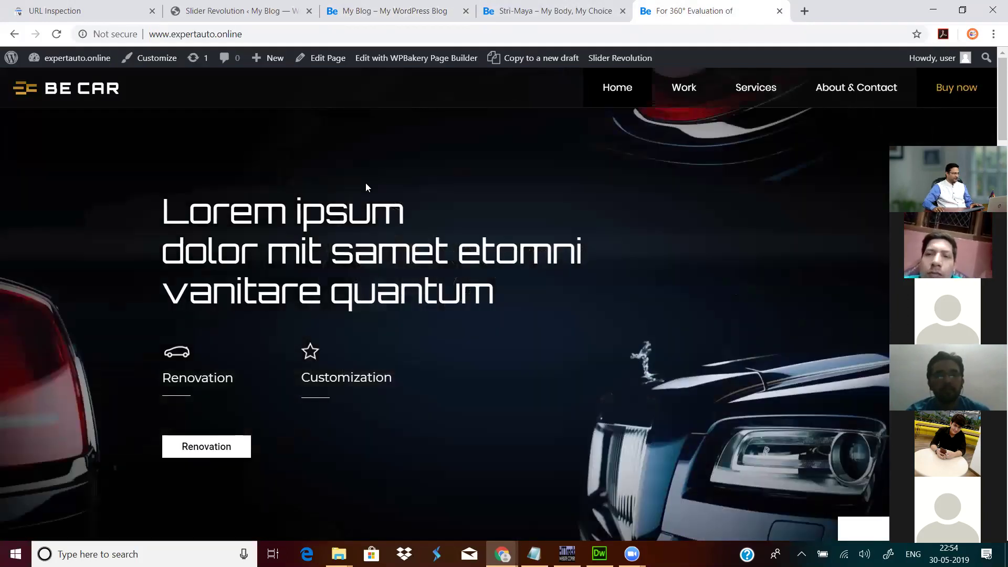
Step: Open the car2 slider's editor through expertauto.online's Dashboard and Slider Revolution
mouse_move(74, 60)
click(64, 83)
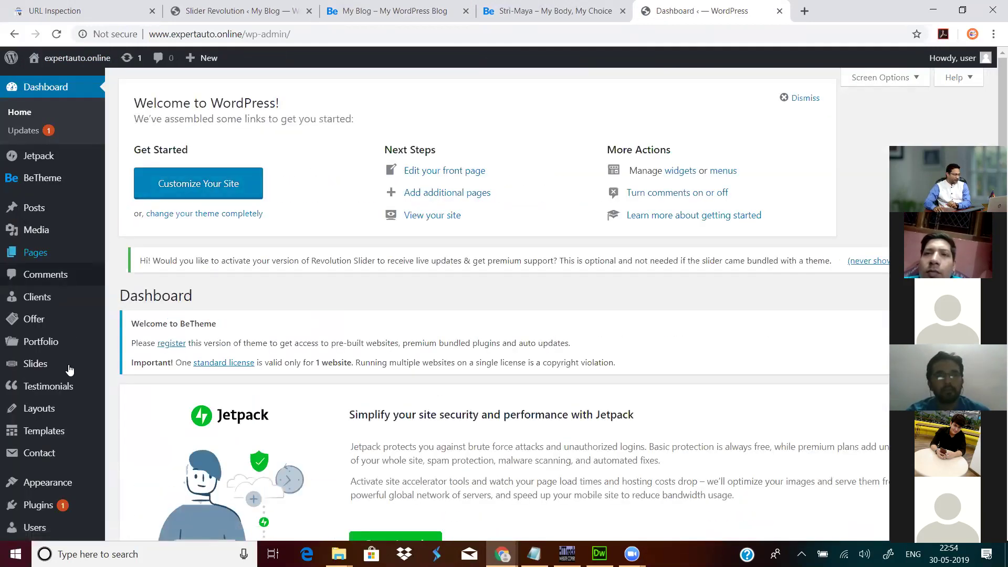
scroll(70, 377, down, 7)
click(55, 500)
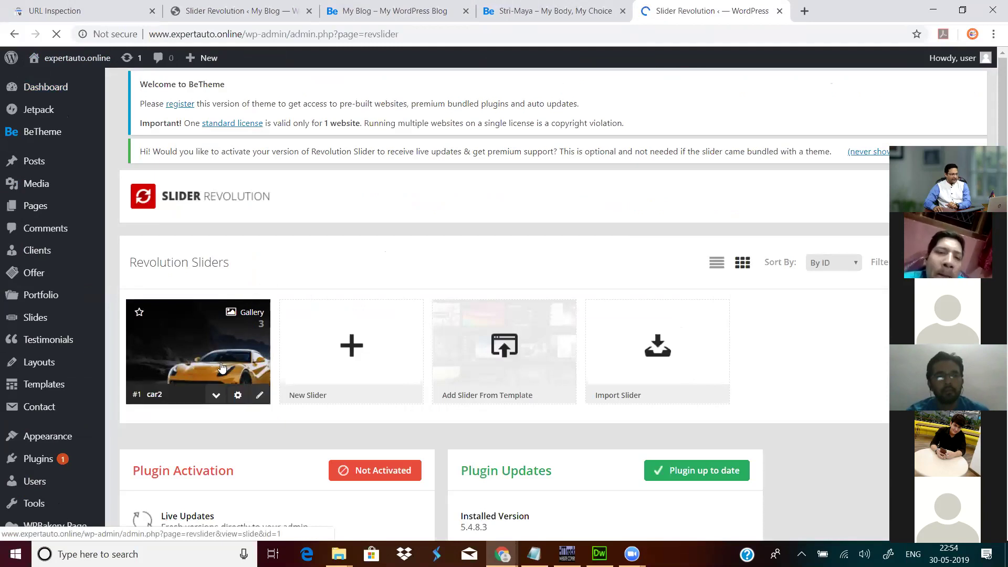
mouse_move(231, 312)
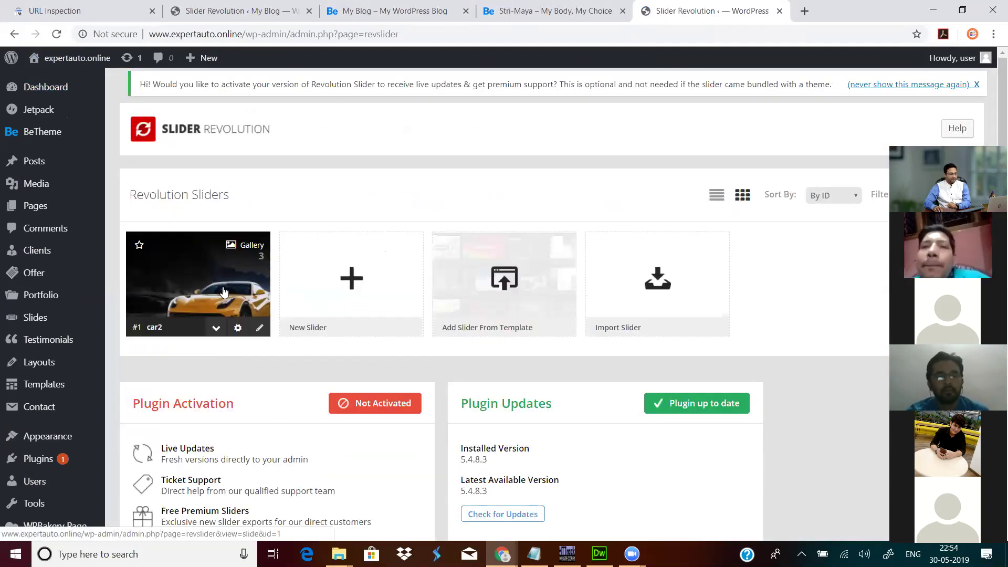
click(261, 331)
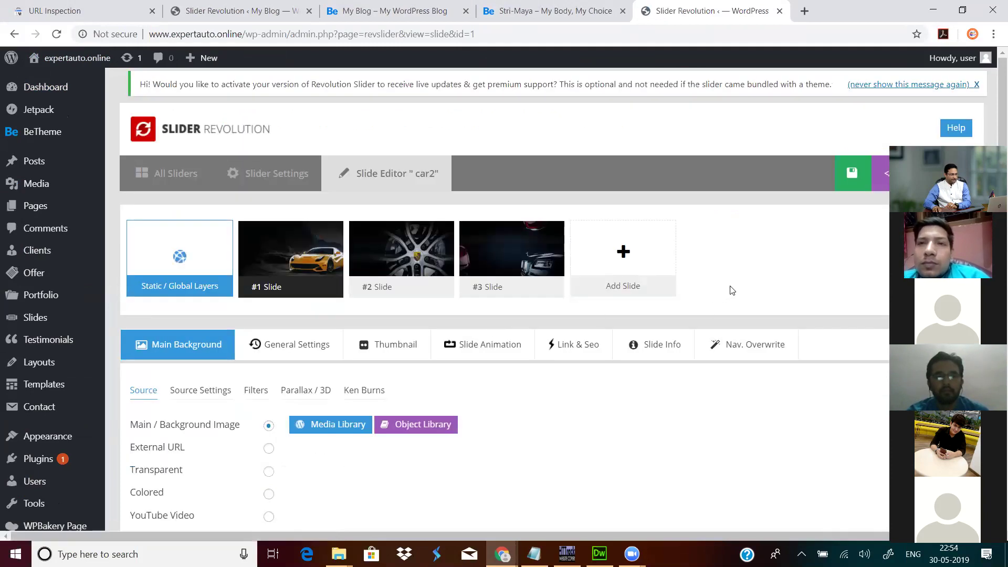
Step: Check car2's Media Library background picker, close it, and return to Two Leaf Adventure
scroll(720, 279, down, 9)
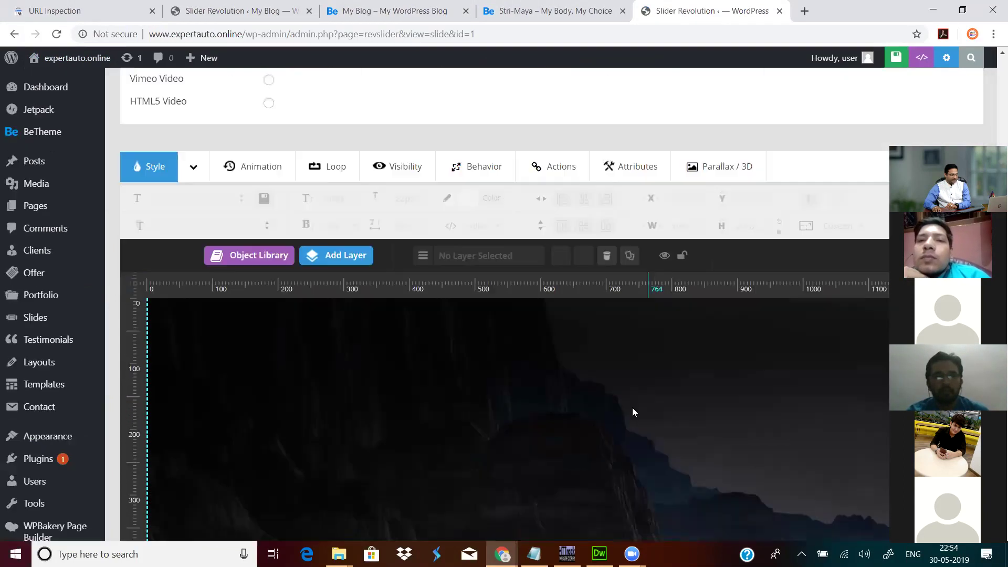
scroll(563, 459, up, 9)
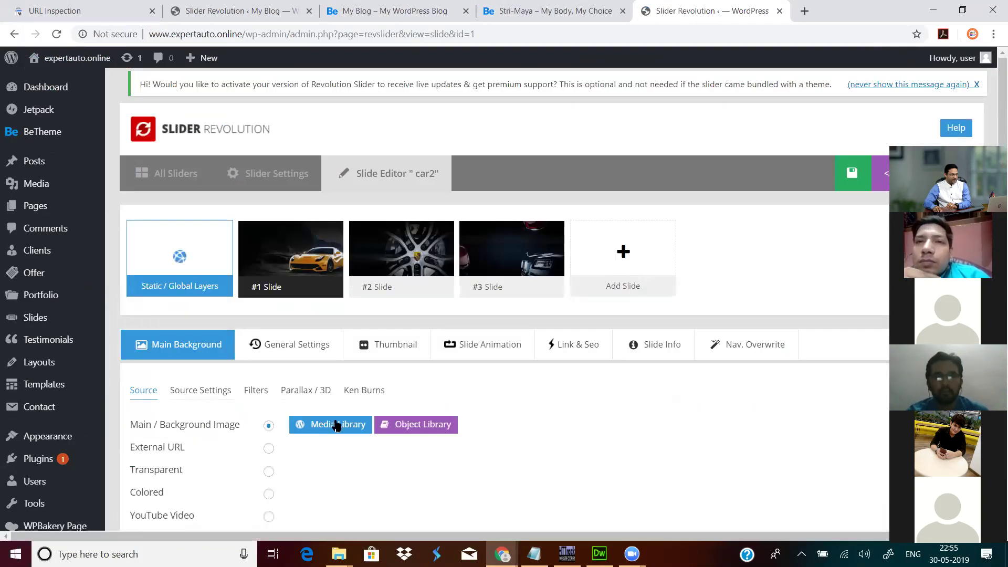
click(338, 426)
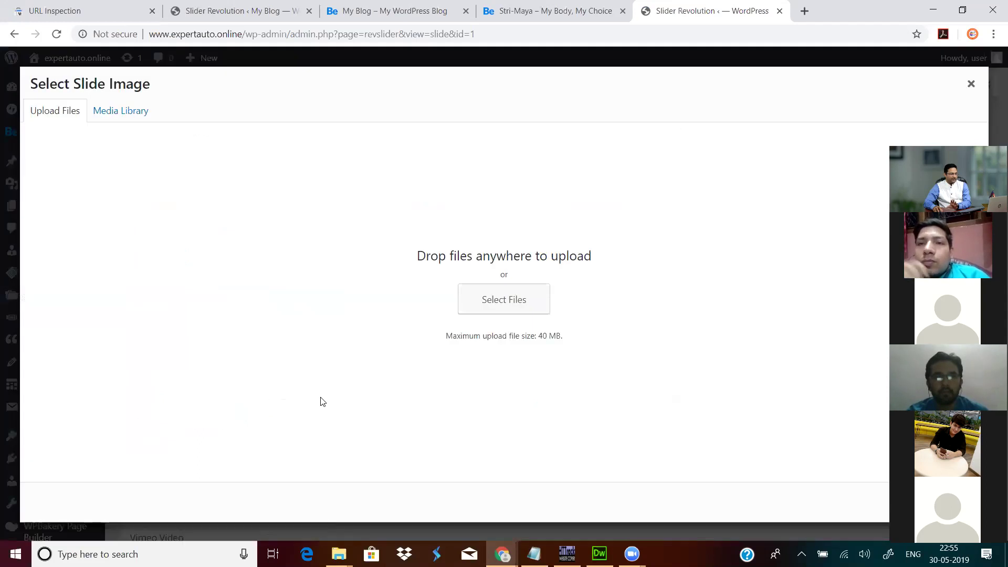
click(970, 85)
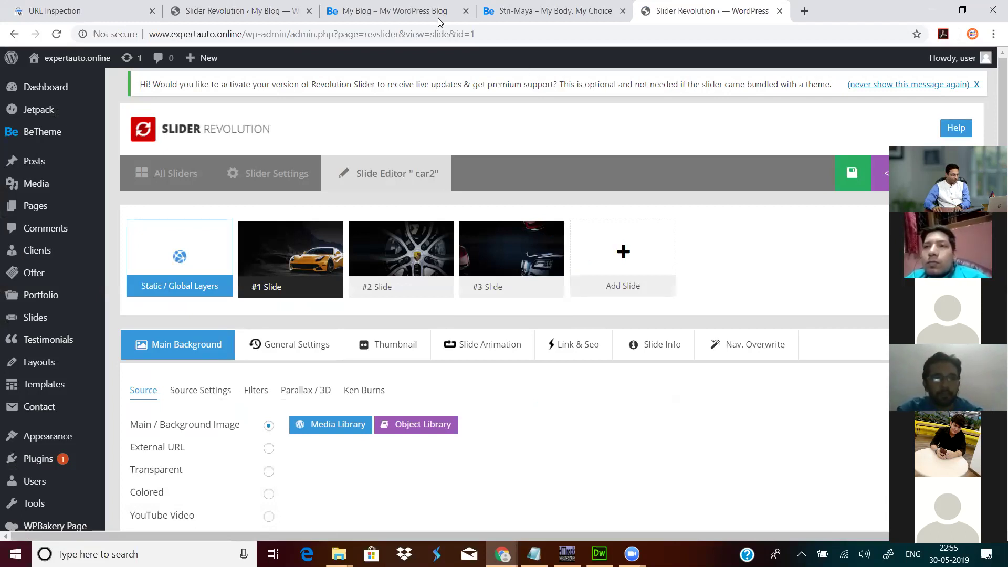
click(537, 8)
click(403, 10)
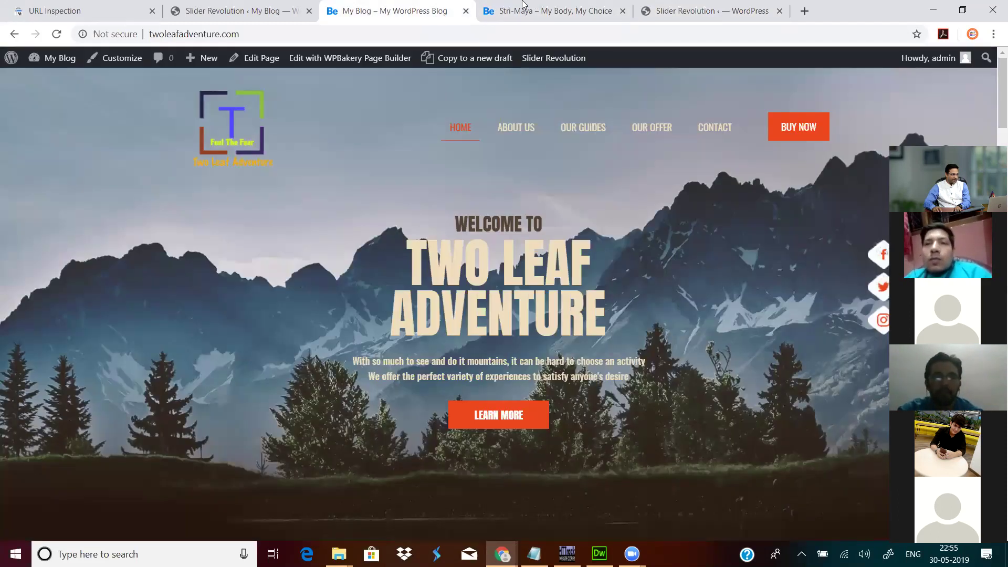
Step: View the Stri-Maya DENIM page and Two Leaf Adventure homepage, then reopen the mountainguide editor
click(523, 5)
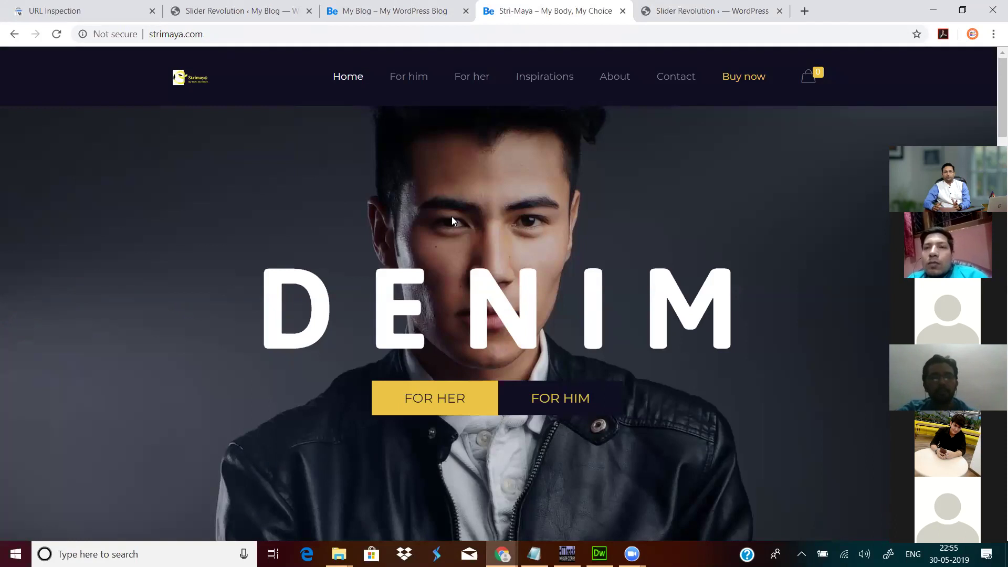
click(390, 5)
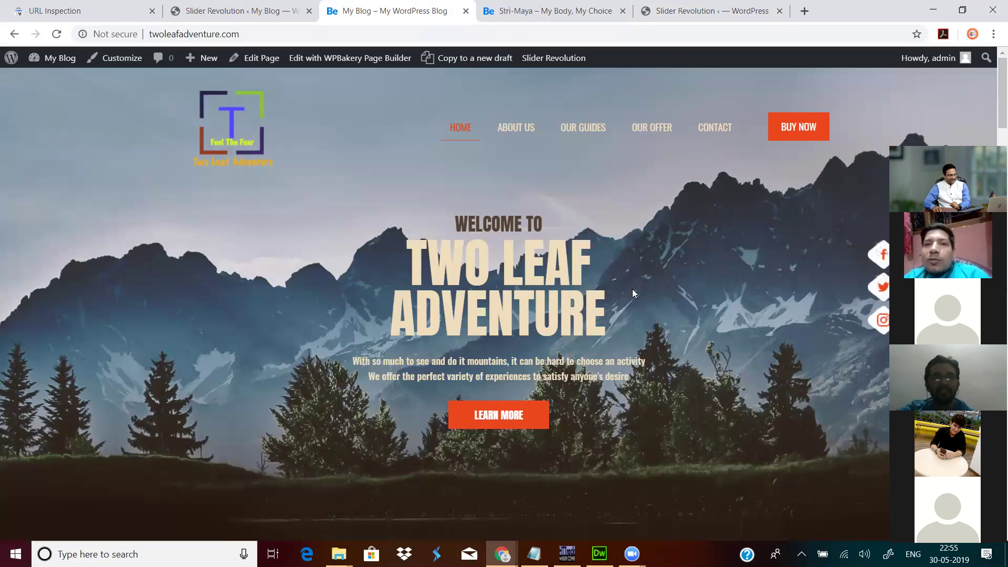
scroll(281, 331, down, 4)
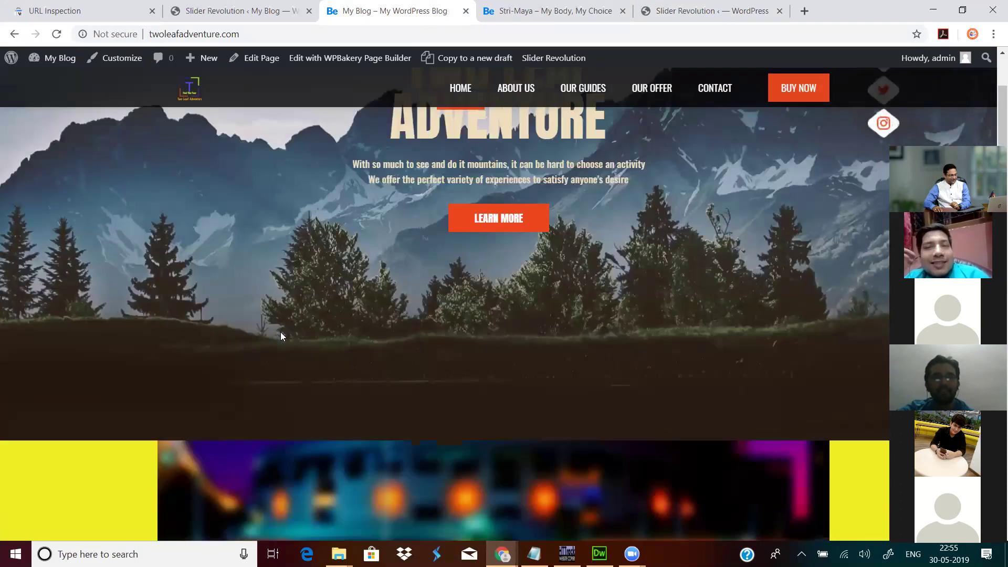
scroll(161, 335, up, 4)
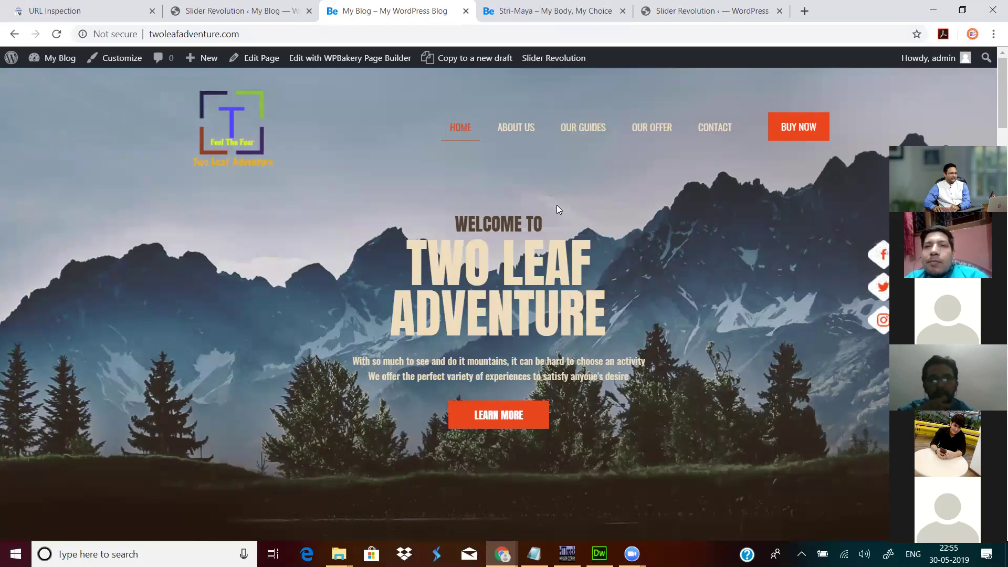
click(254, 11)
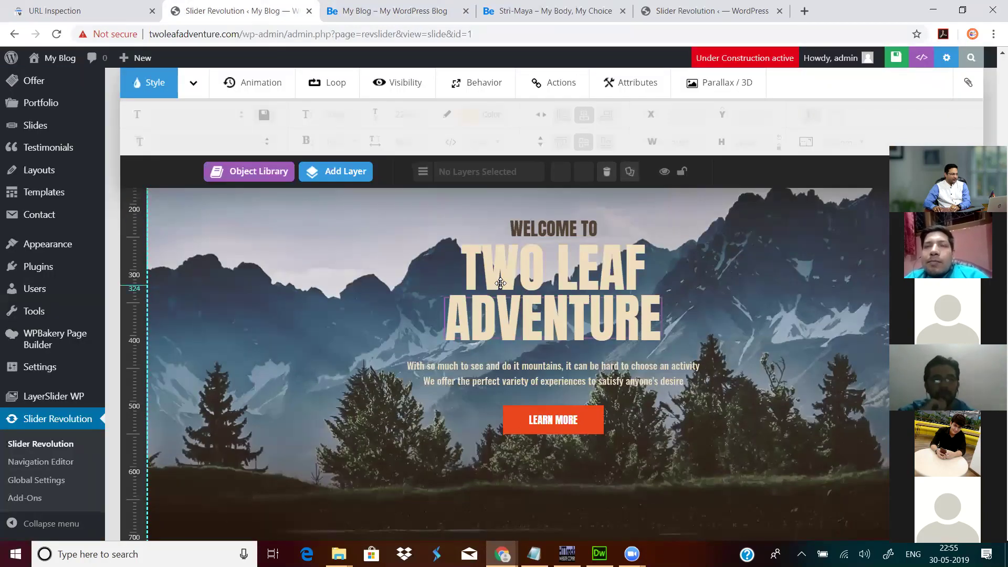
Step: Duplicate #1 Slide to create #2 Slide and commit its title
scroll(501, 284, up, 9)
scroll(464, 205, up, 2)
mouse_move(400, 227)
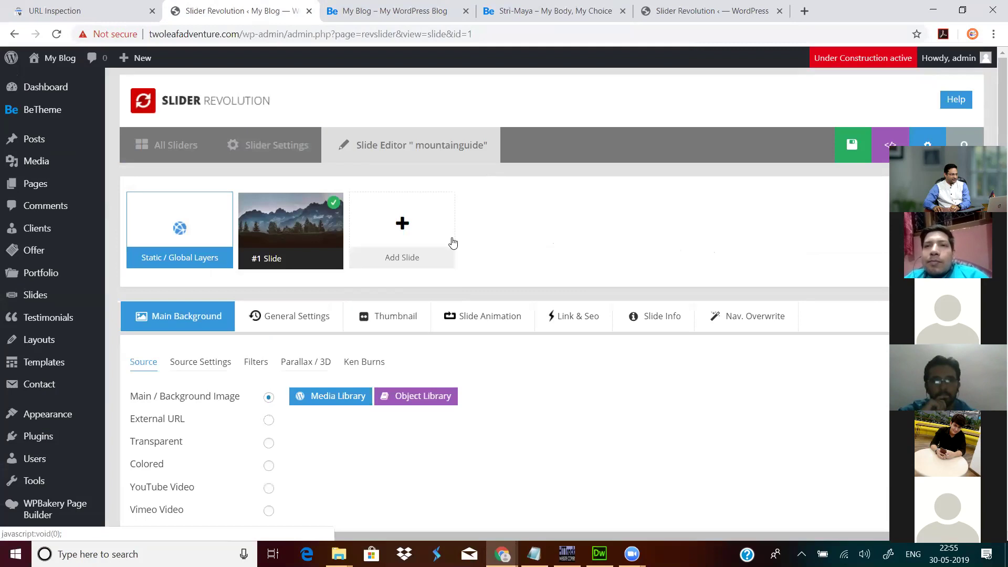
mouse_move(320, 222)
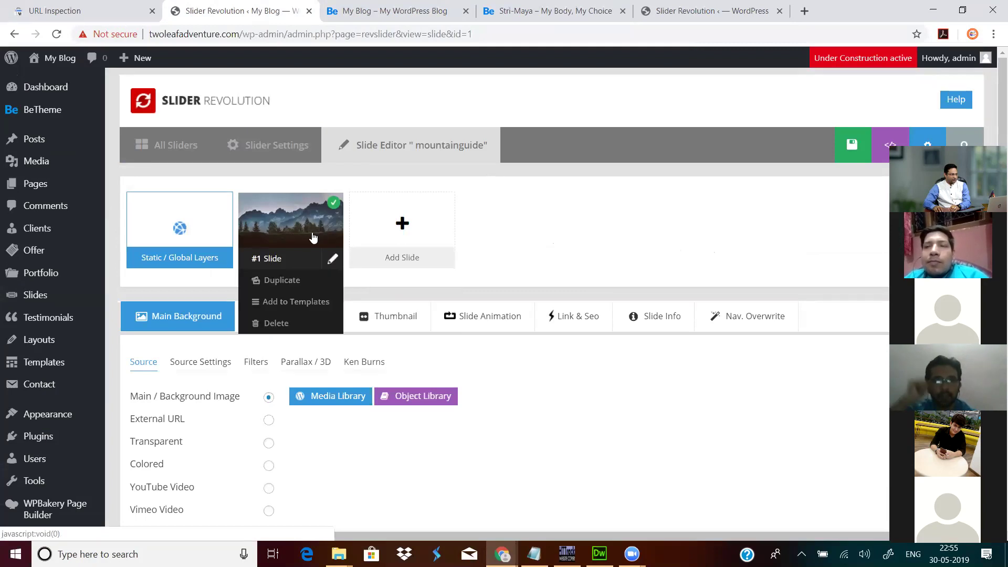
click(273, 282)
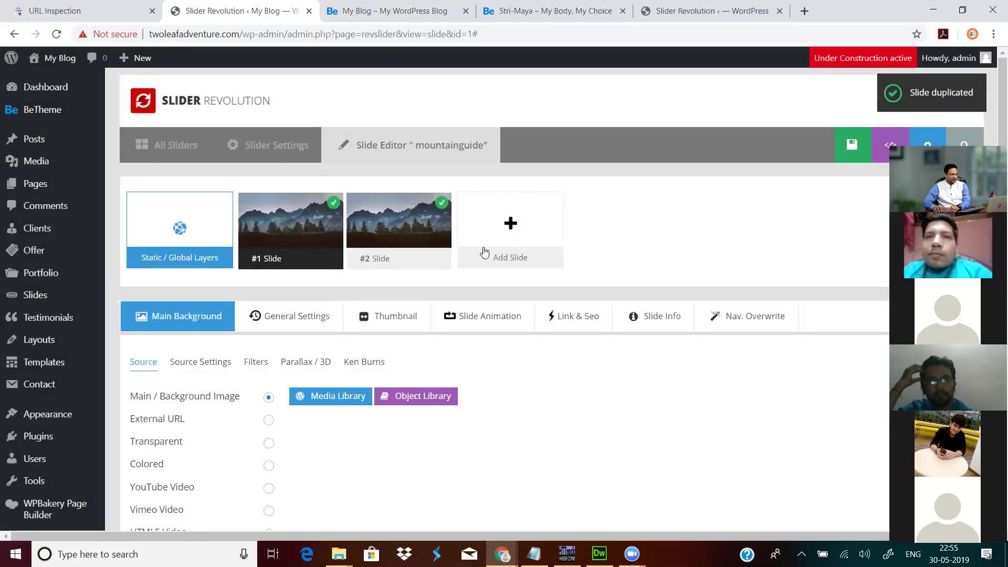
mouse_move(429, 236)
click(440, 258)
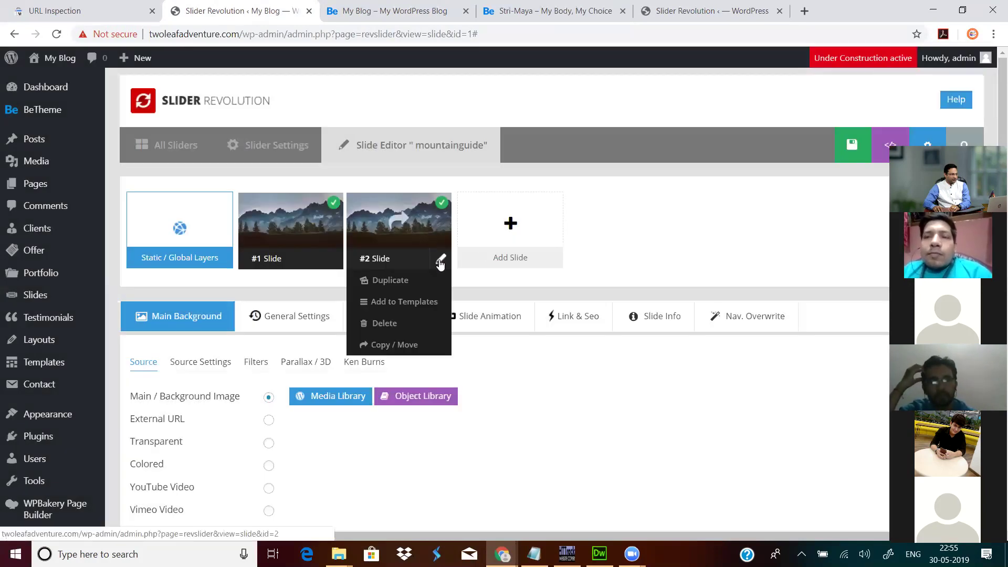
click(676, 240)
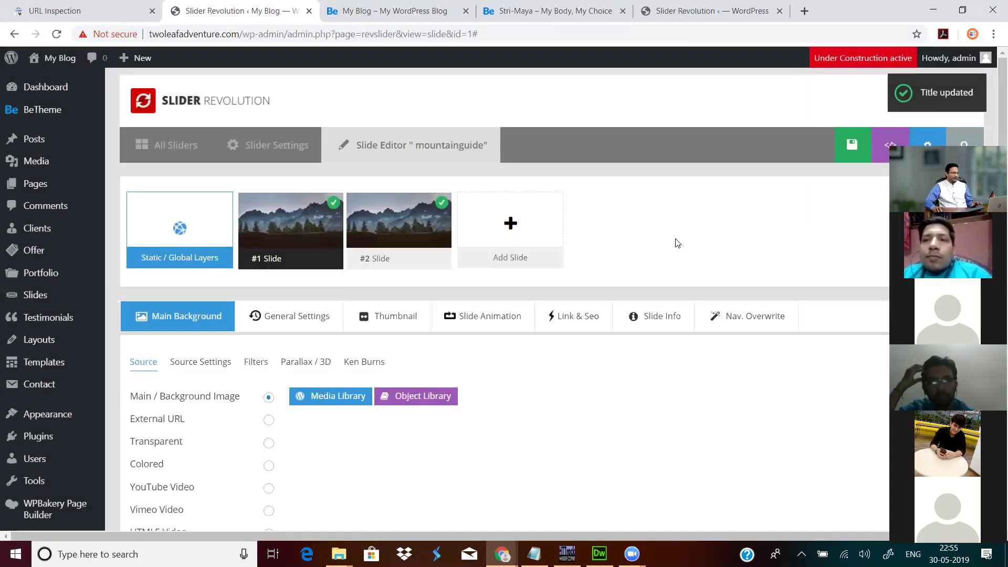
Step: Load slide #1 into the editor
mouse_move(402, 253)
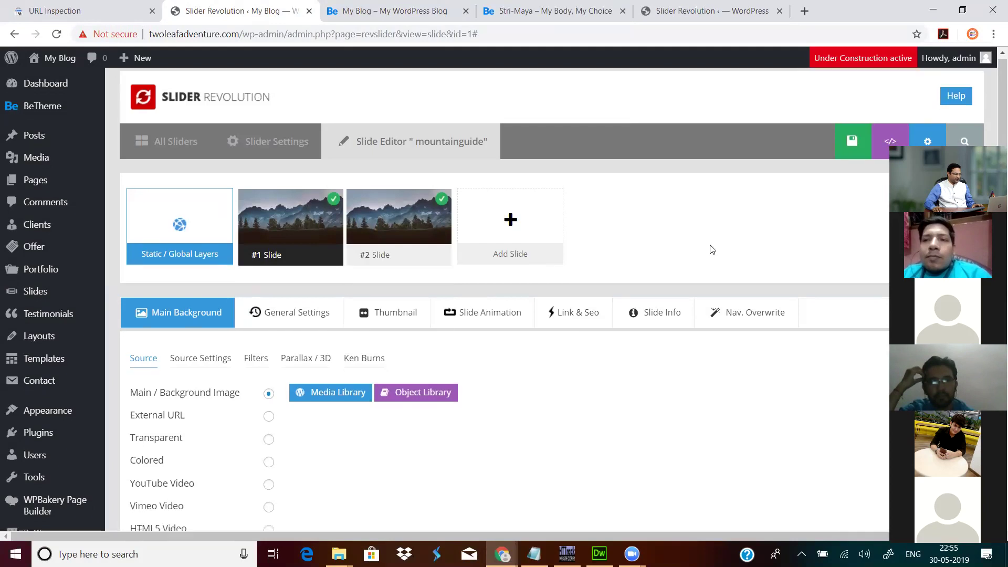
scroll(710, 247, down, 10)
scroll(672, 258, up, 9)
mouse_move(416, 181)
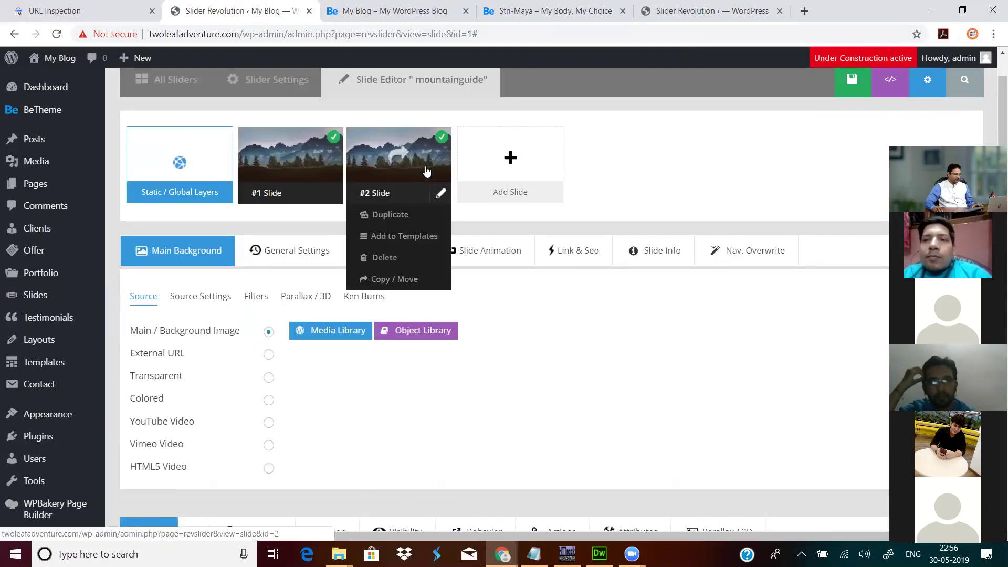
click(398, 195)
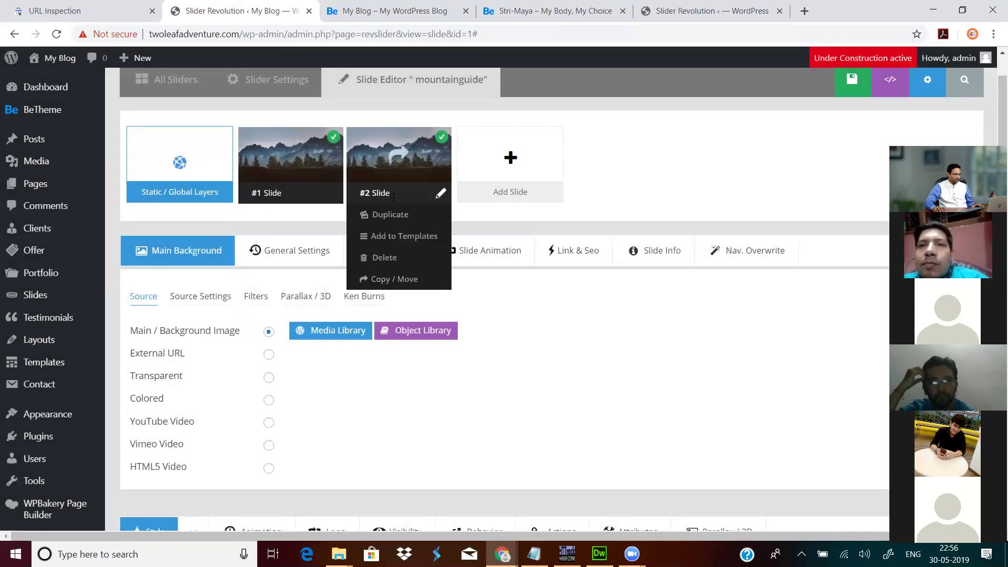
Step: Set slide #1's background to adventure-travel-cliff.jpg from the Media Library
click(333, 330)
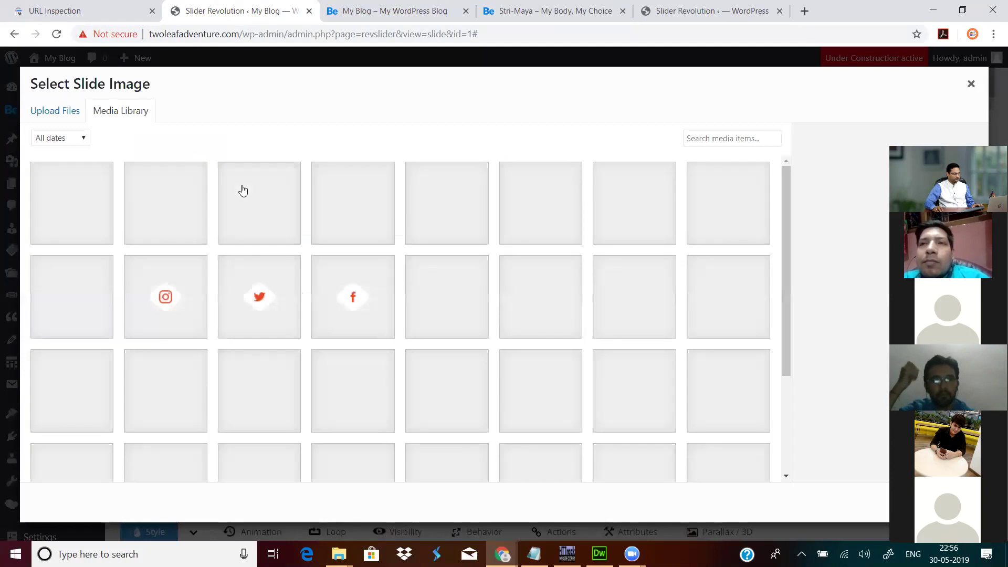
scroll(493, 313, down, 1)
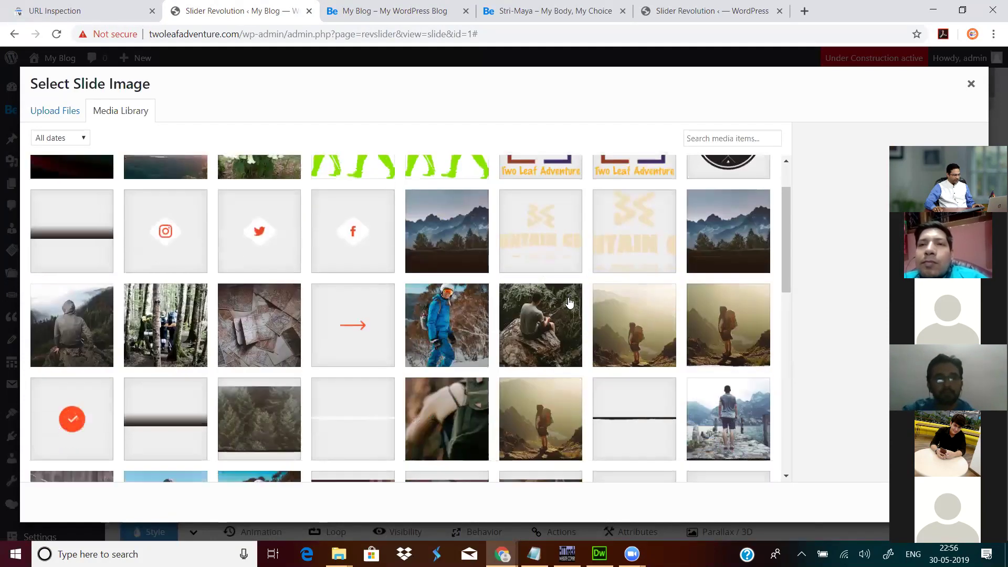
scroll(243, 322, down, 5)
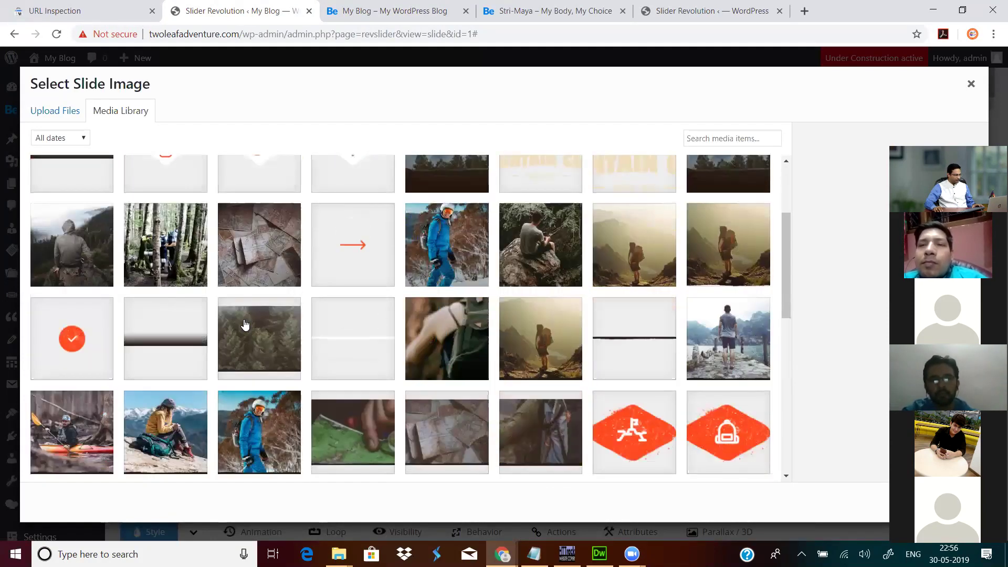
scroll(265, 318, up, 3)
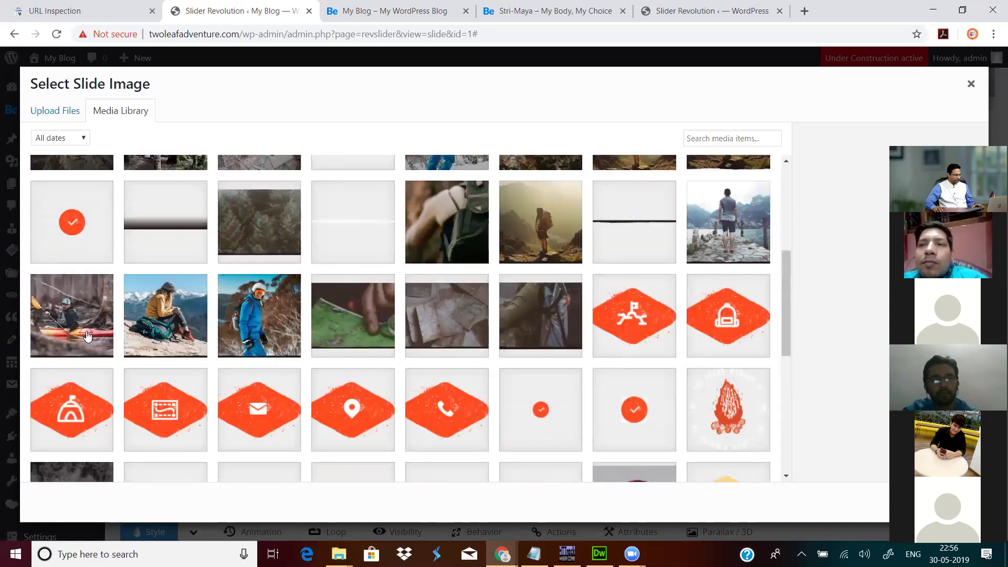
click(86, 336)
scroll(840, 347, down, 1)
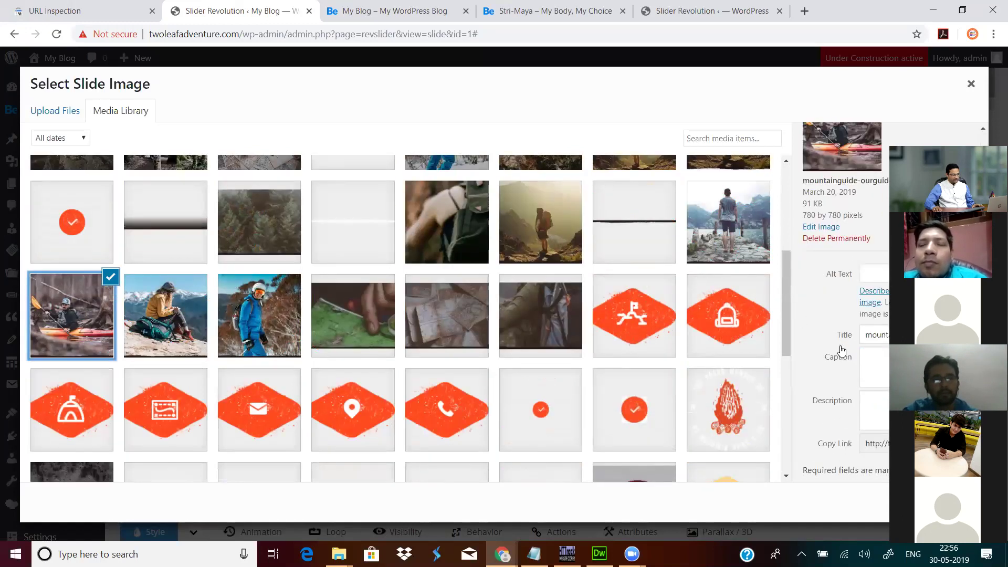
scroll(581, 355, down, 8)
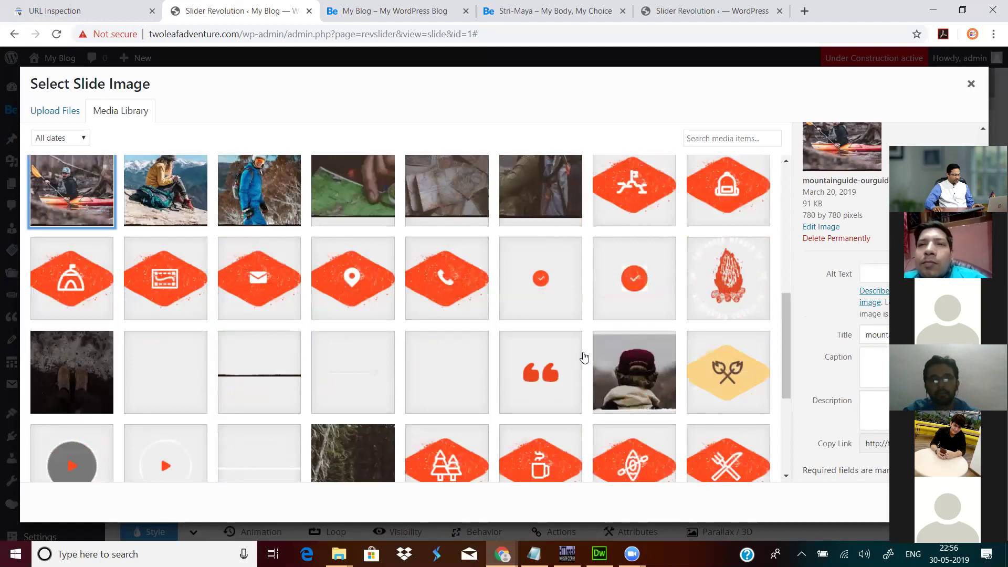
scroll(454, 284, up, 10)
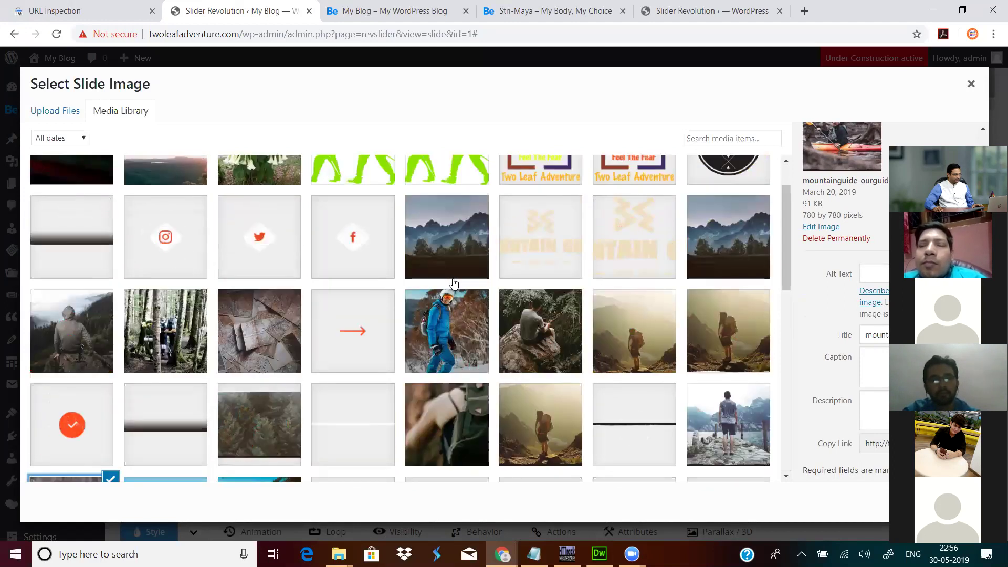
click(177, 206)
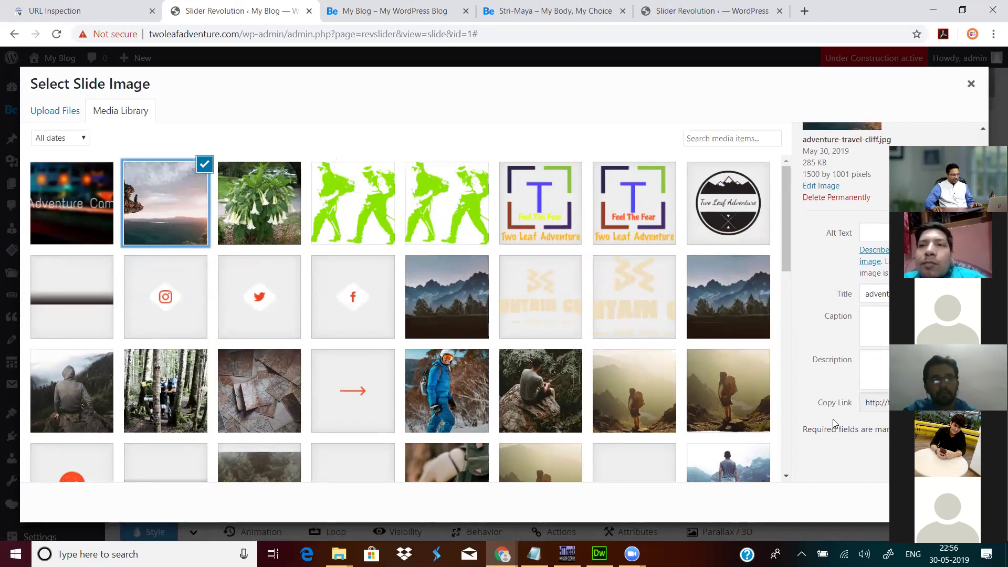
click(956, 503)
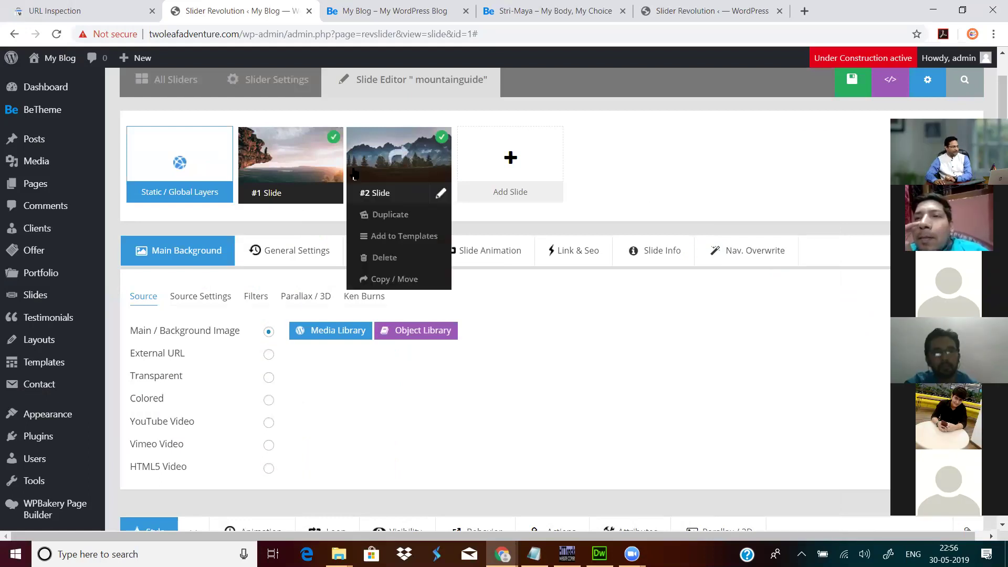
Step: Save the slide and reload the homepage to see the cliff background
click(839, 90)
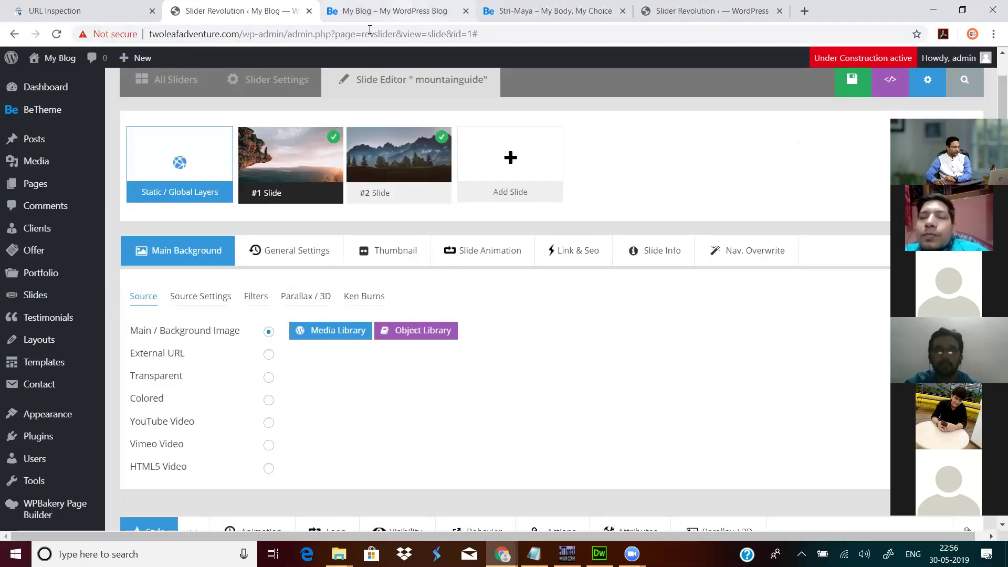
click(370, 10)
click(56, 33)
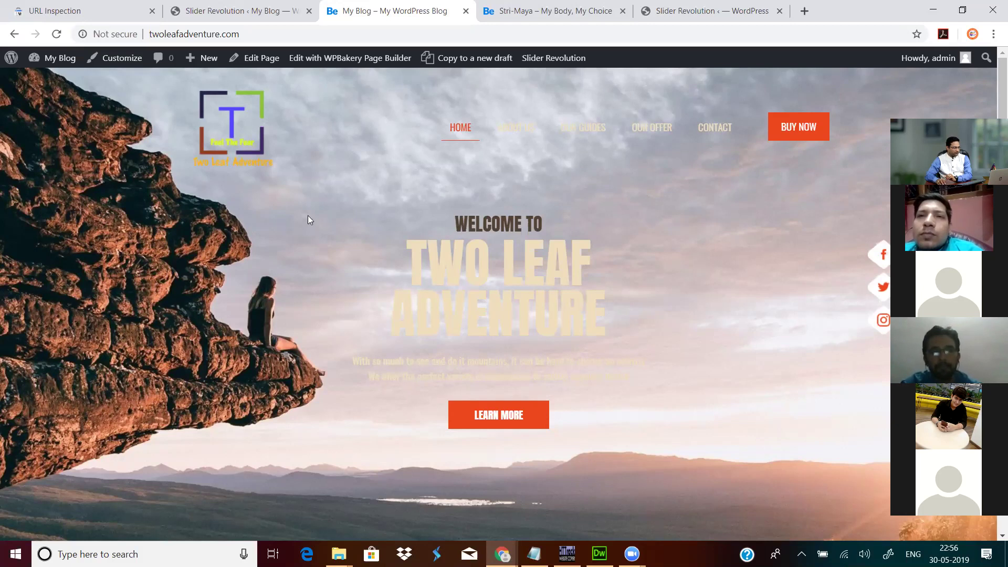
Step: Play and pause the mountainguide slide's animation preview in the timeline
click(241, 10)
scroll(537, 329, down, 1)
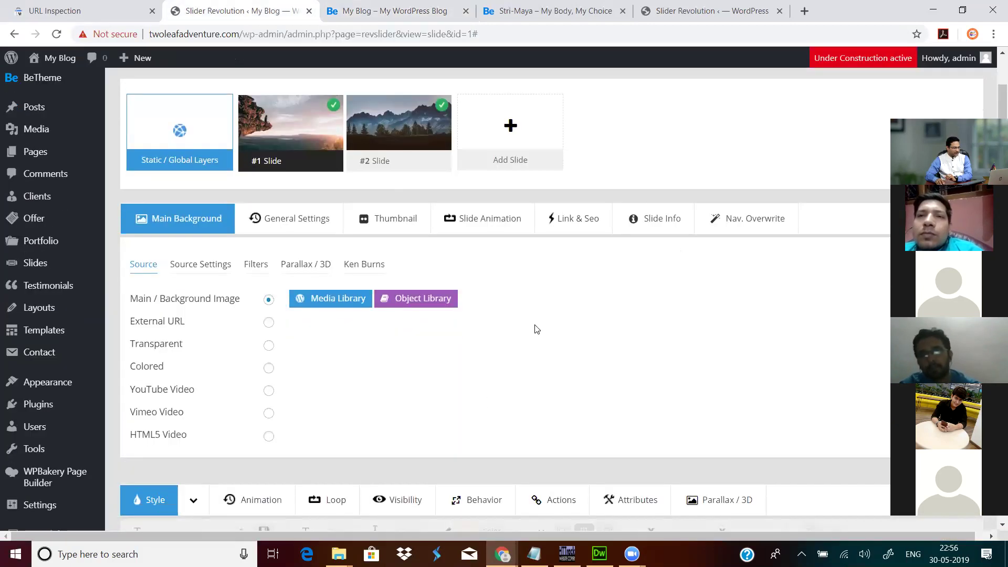
scroll(513, 344, down, 10)
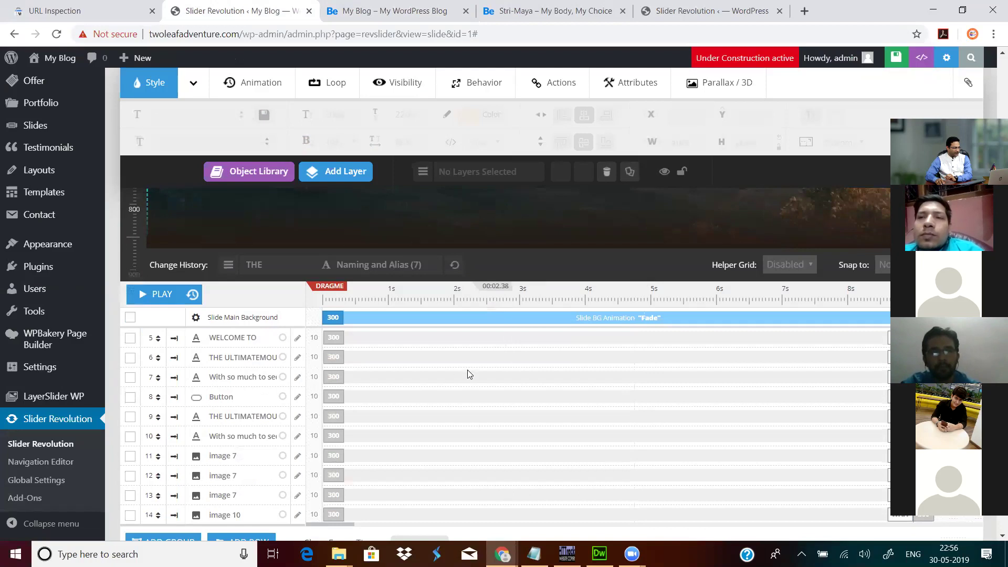
click(157, 297)
scroll(377, 370, up, 3)
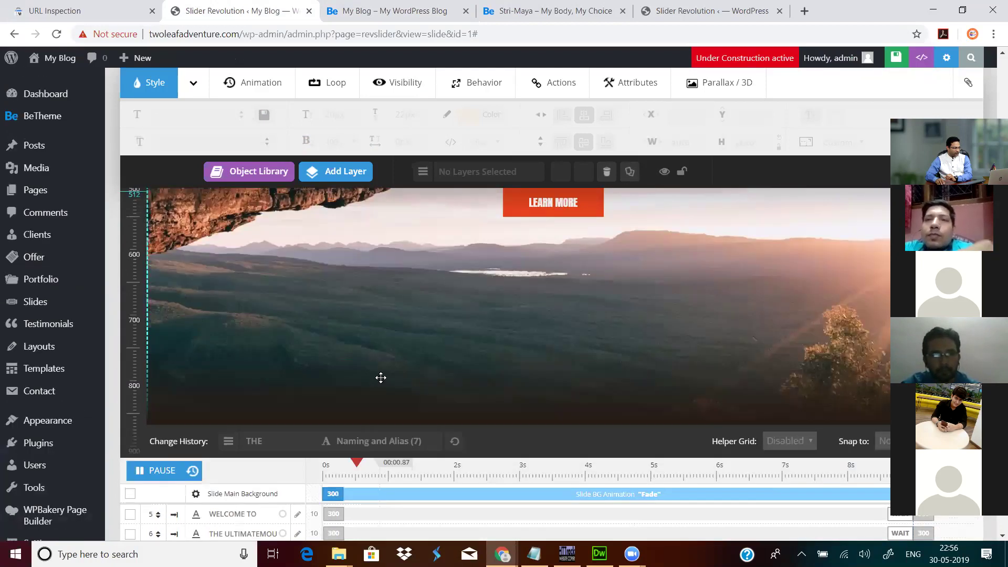
scroll(381, 377, up, 3)
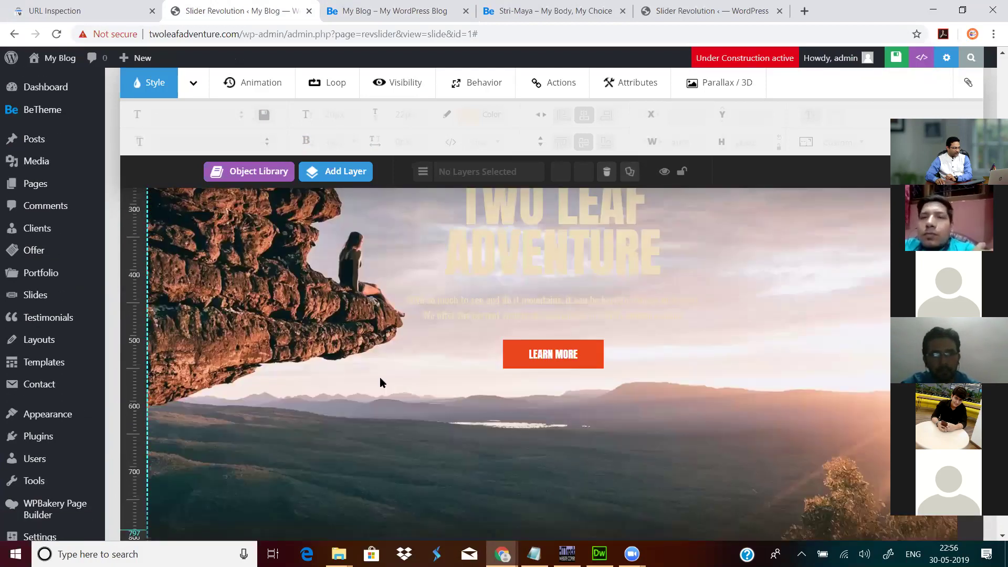
scroll(380, 382, down, 3)
click(163, 425)
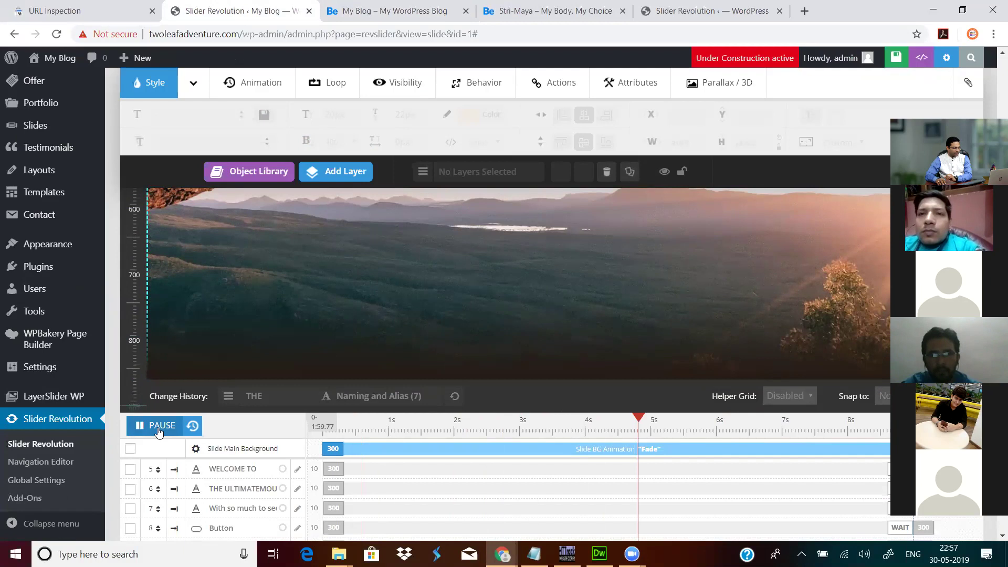
click(158, 431)
Step: Resume the animation preview and scroll back up to General Settings
scroll(479, 375, down, 3)
scroll(485, 381, down, 2)
scroll(483, 377, up, 4)
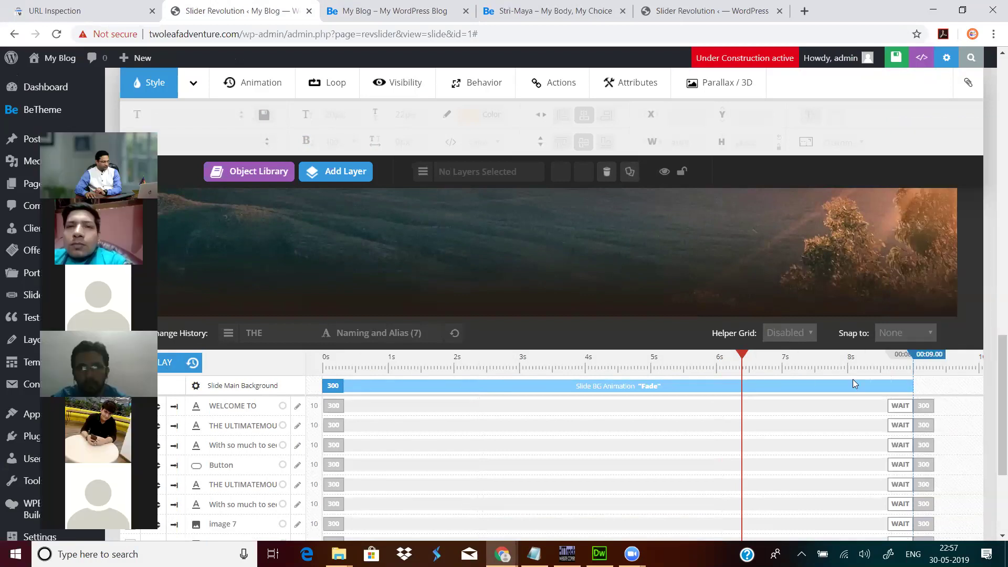
click(167, 368)
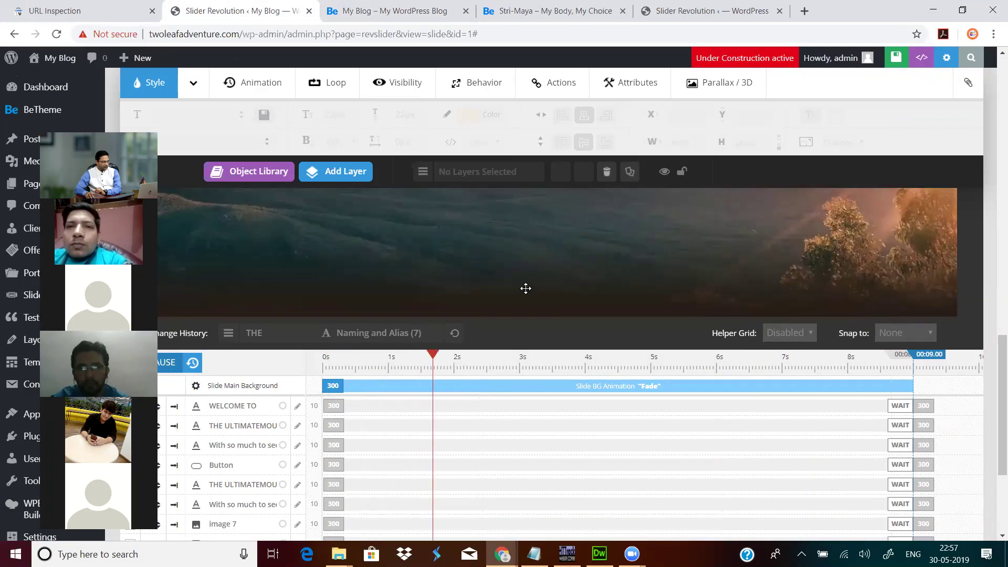
scroll(524, 288, up, 4)
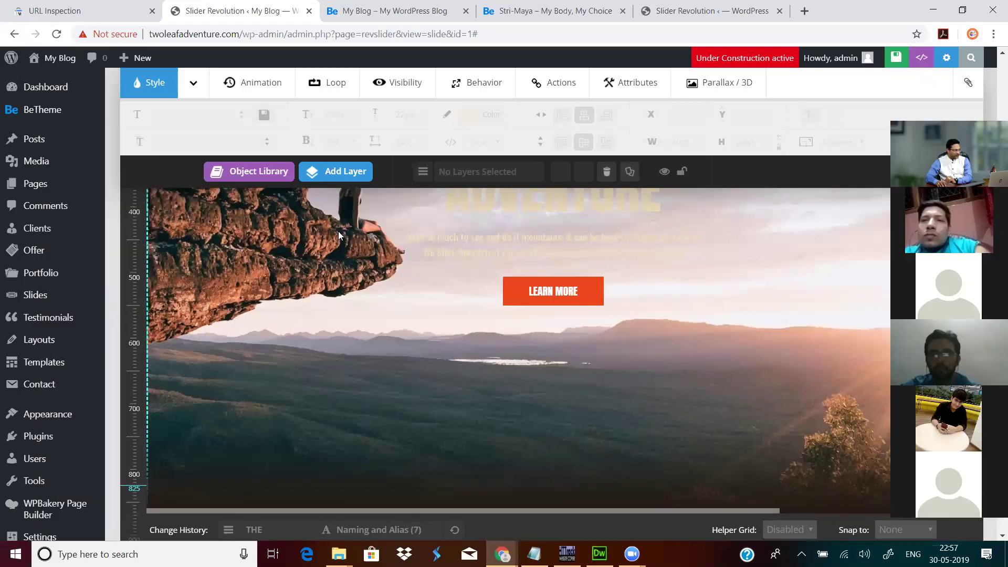
scroll(399, 220, up, 7)
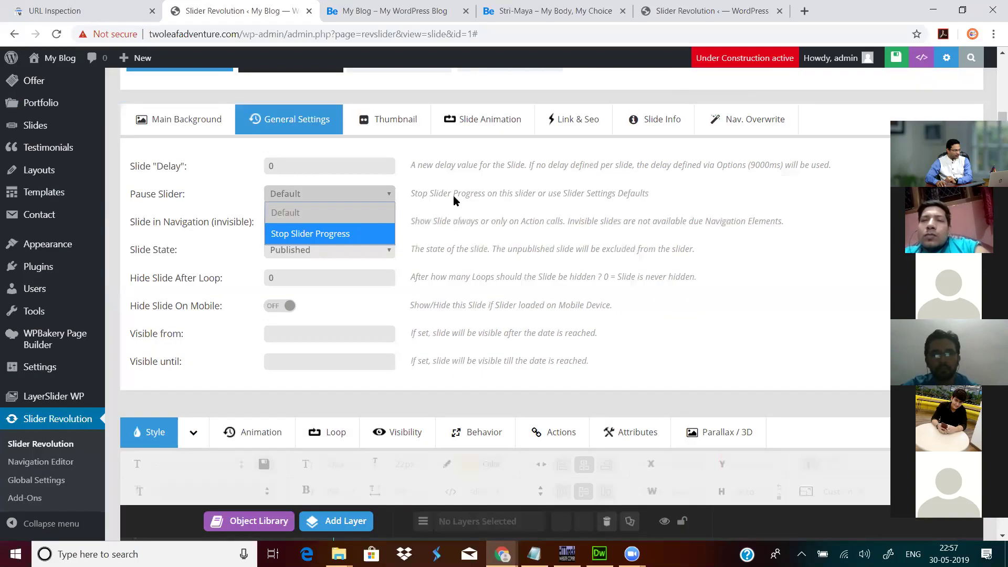
Step: Browse the slide's Transition, Thumbnail and General settings, leaving pause at Default
click(453, 195)
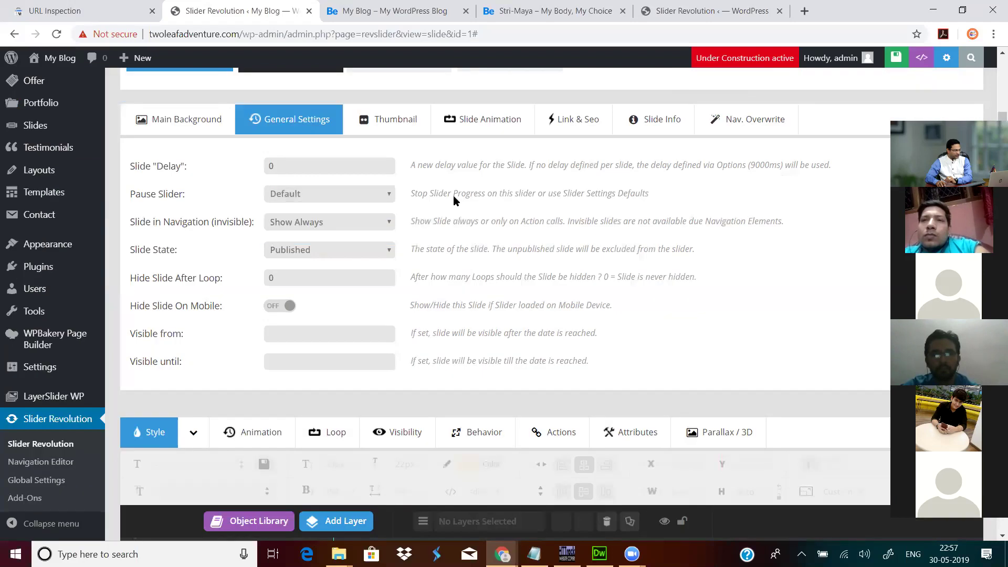
click(312, 170)
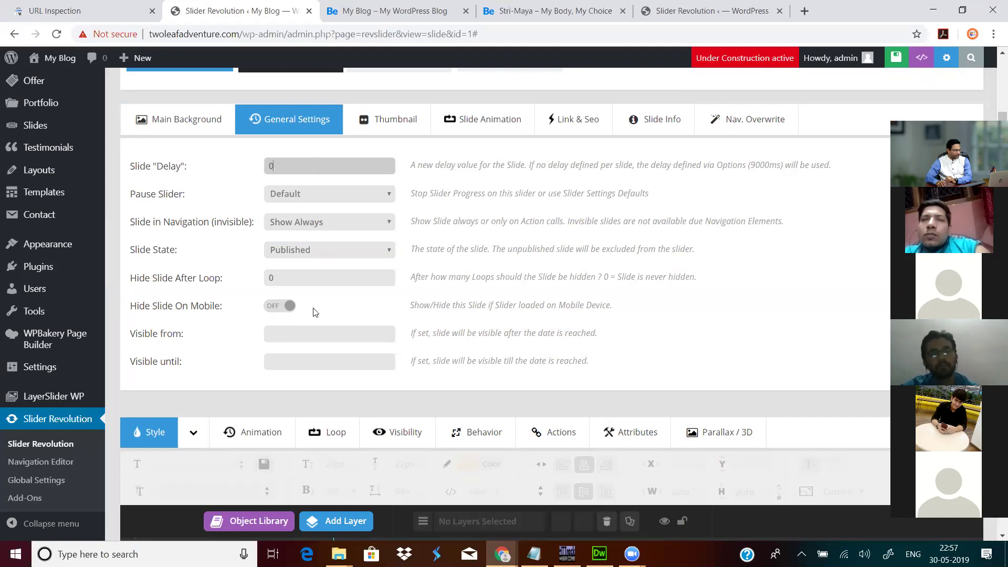
scroll(315, 313, up, 1)
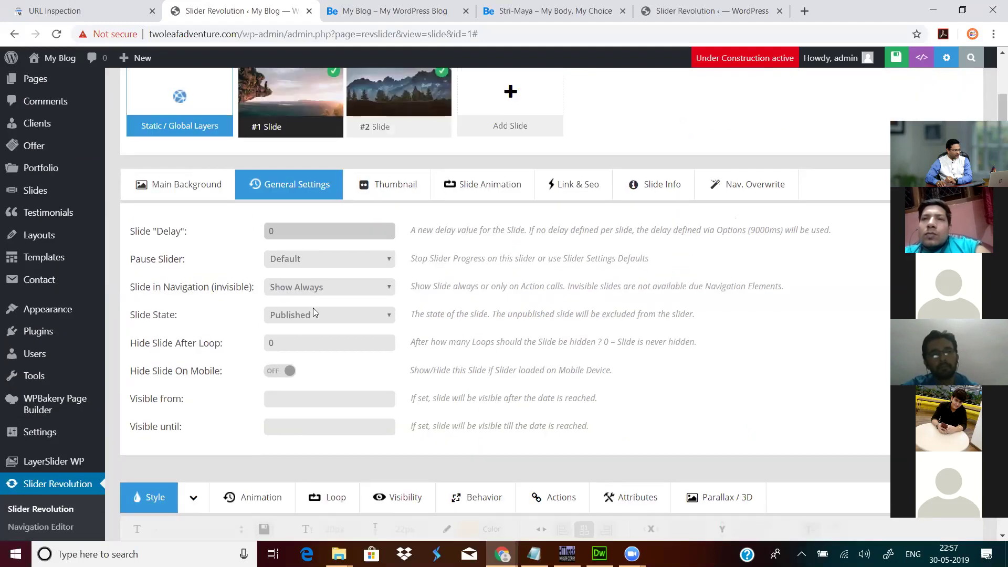
click(488, 191)
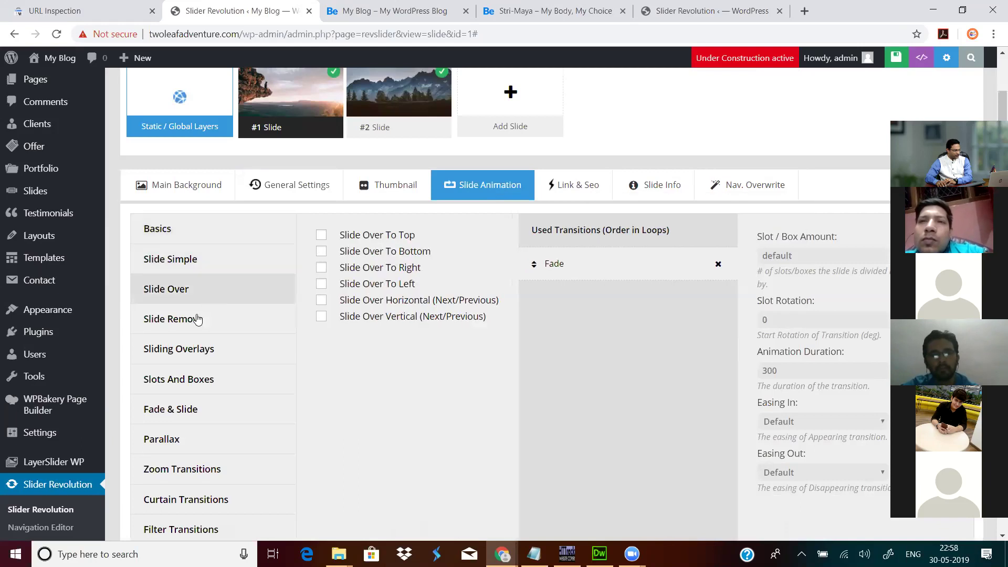
click(189, 233)
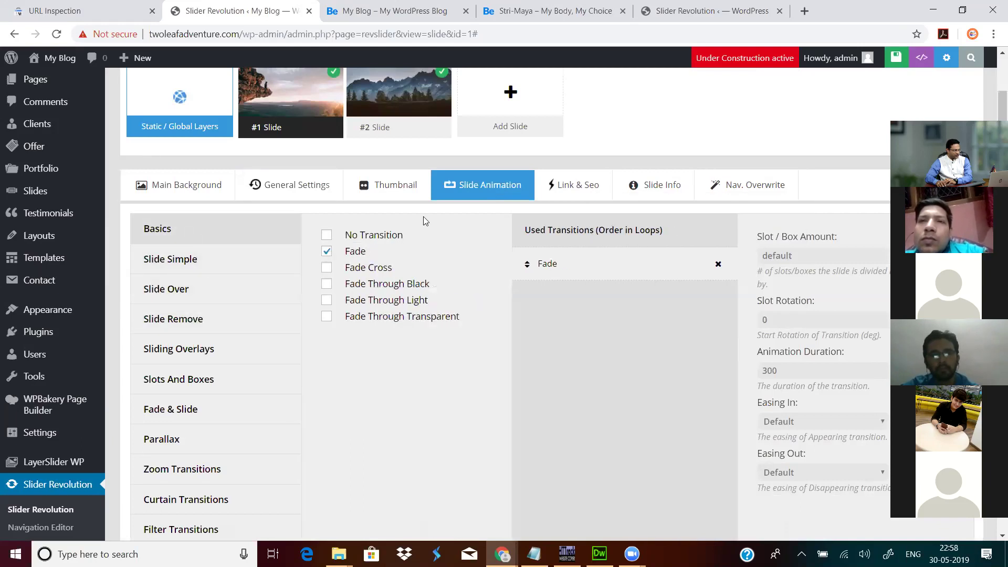
click(394, 187)
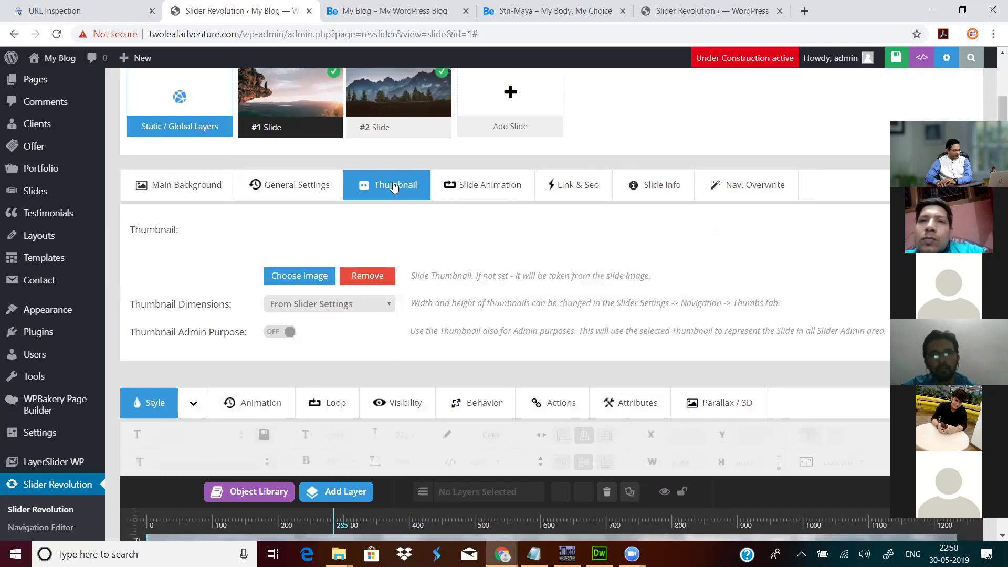
click(301, 195)
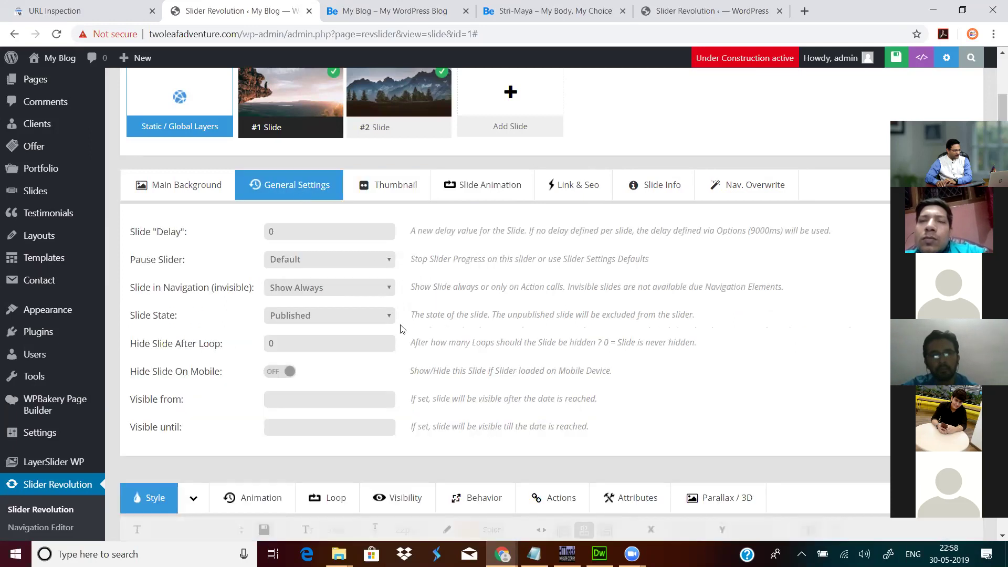
Step: Set Hide Slide After Loop to 20 and save the slide
click(292, 341)
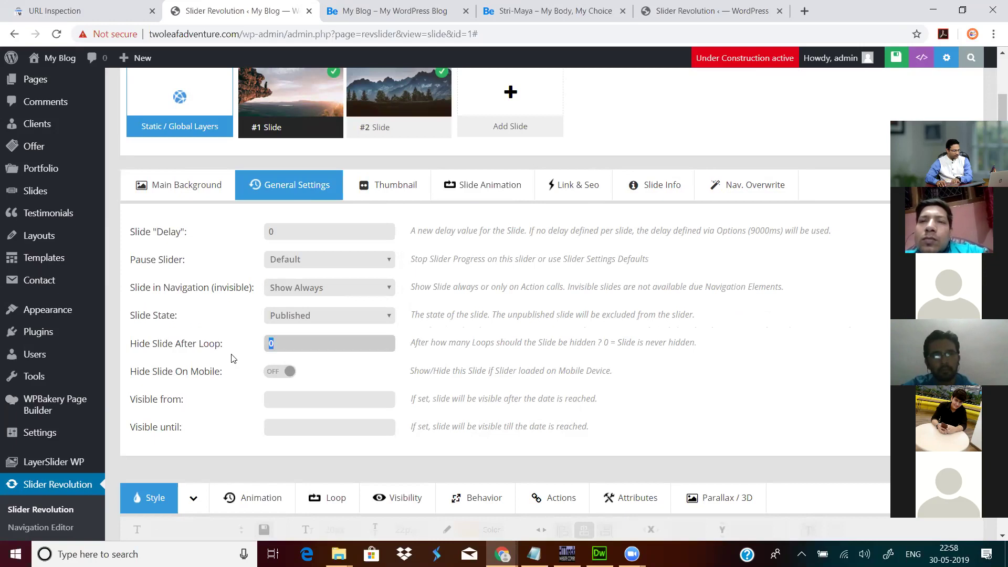
click(320, 371)
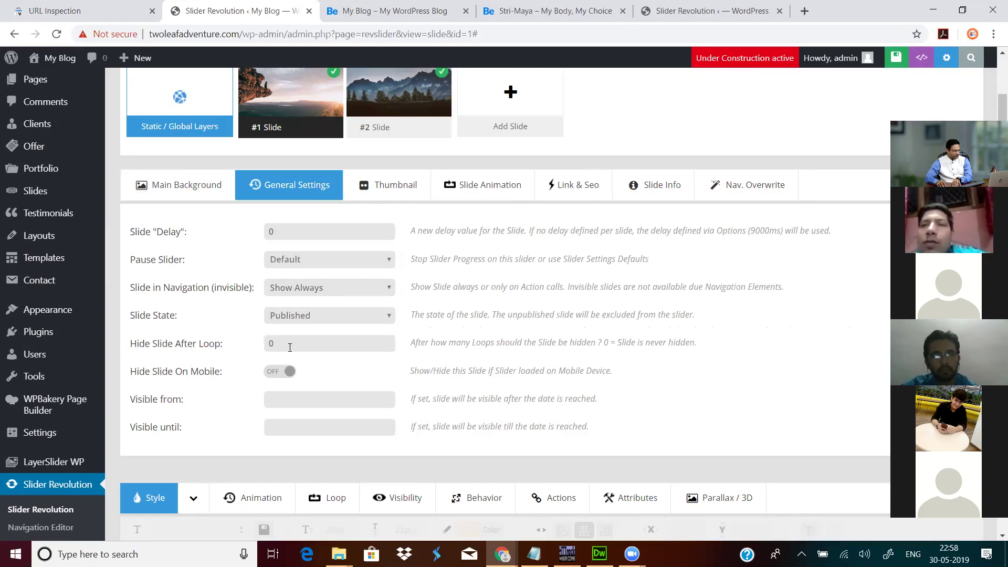
drag(291, 345, 218, 359)
text(20)
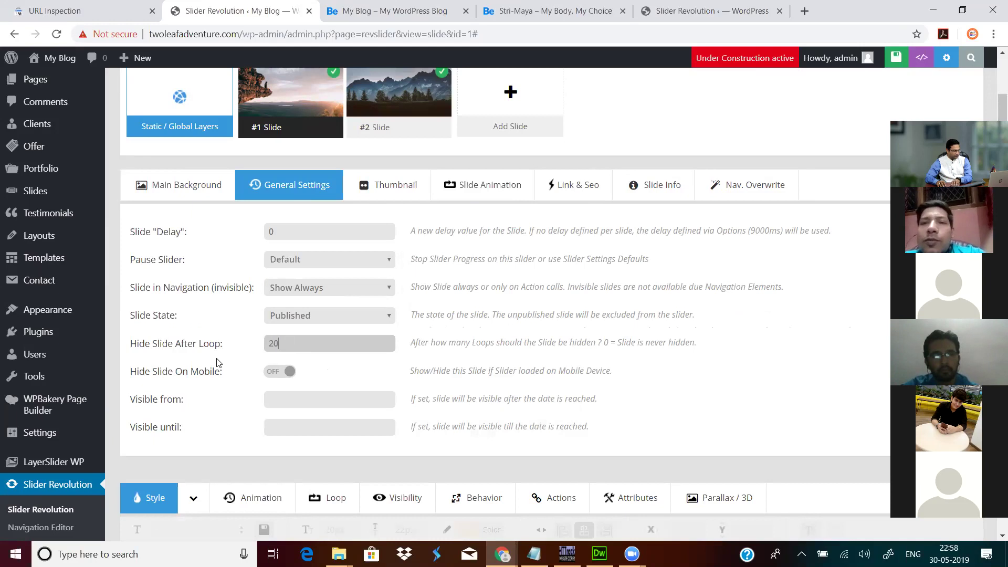
click(361, 373)
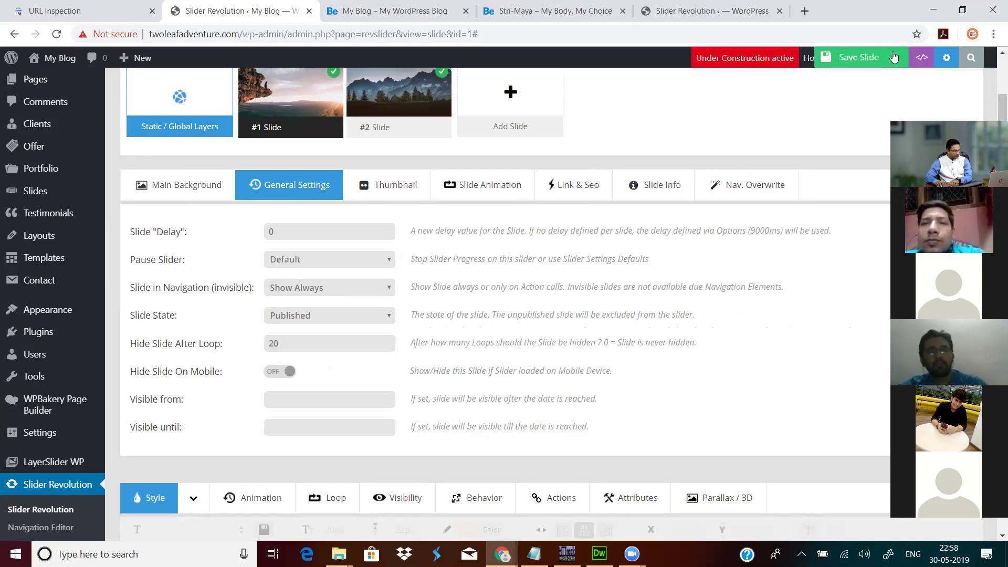
click(871, 58)
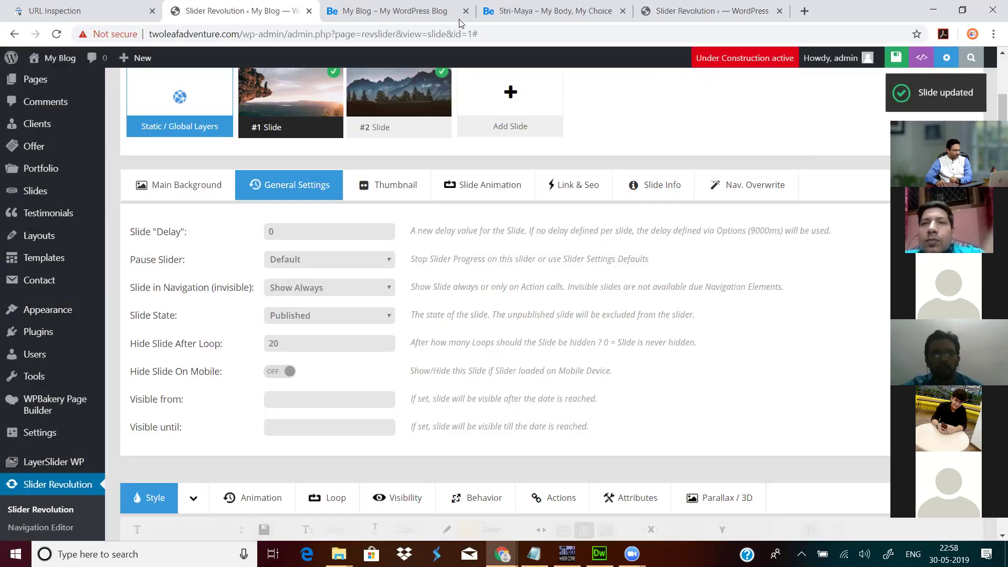
click(390, 11)
Step: Reload the site homepage to check the updated slider and return to the slide editor
click(56, 35)
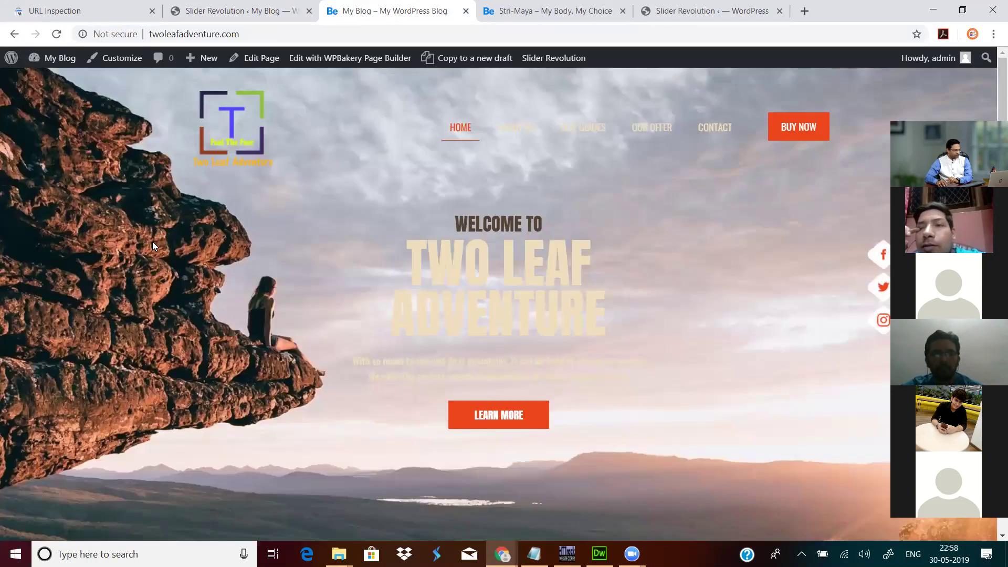
click(250, 9)
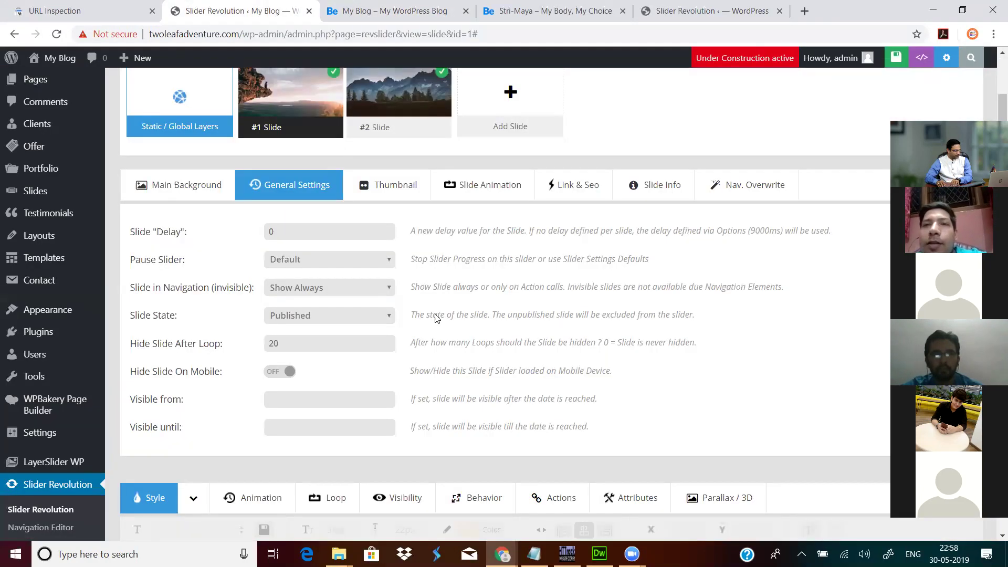
scroll(434, 318, down, 3)
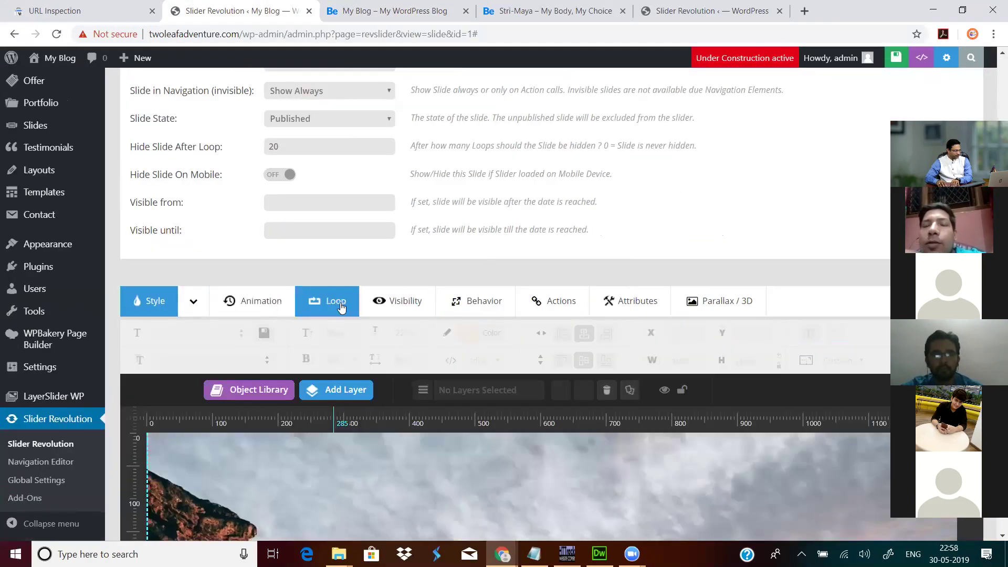
Step: Preview the slide timeline from the Loop tab, playing it and then pausing it
click(340, 307)
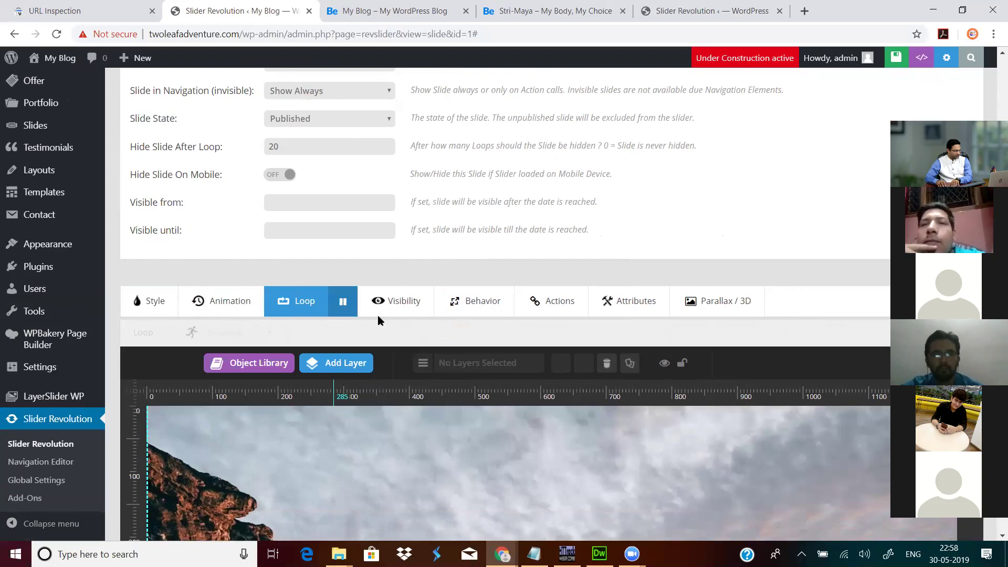
scroll(380, 320, down, 1)
scroll(341, 237, down, 3)
mouse_move(335, 125)
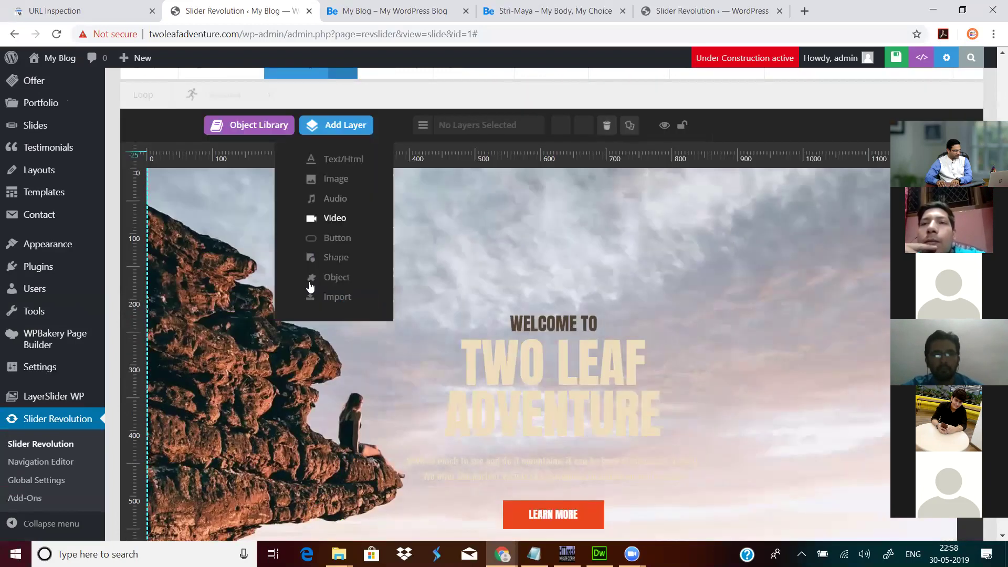
scroll(270, 229, down, 3)
scroll(177, 245, down, 5)
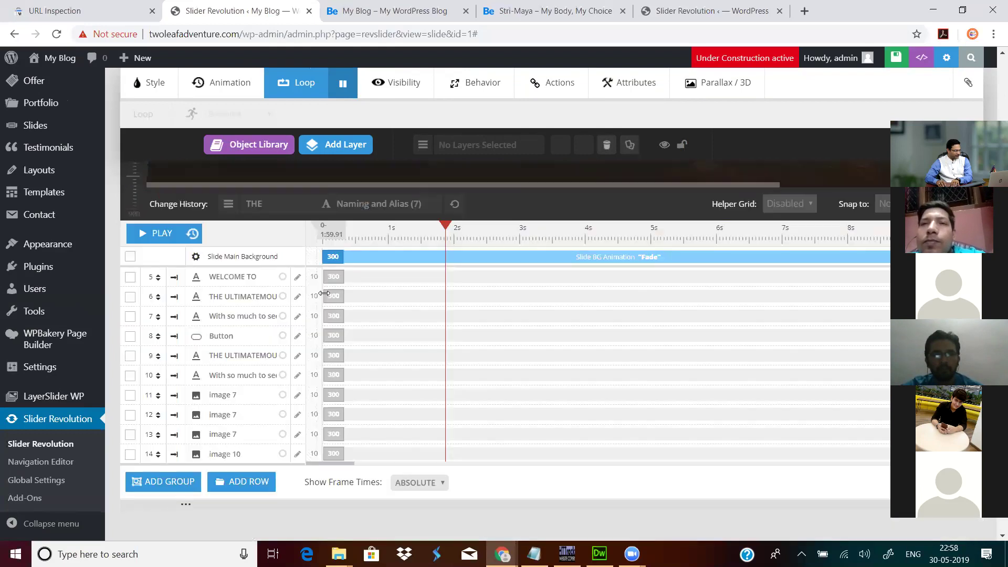
click(168, 235)
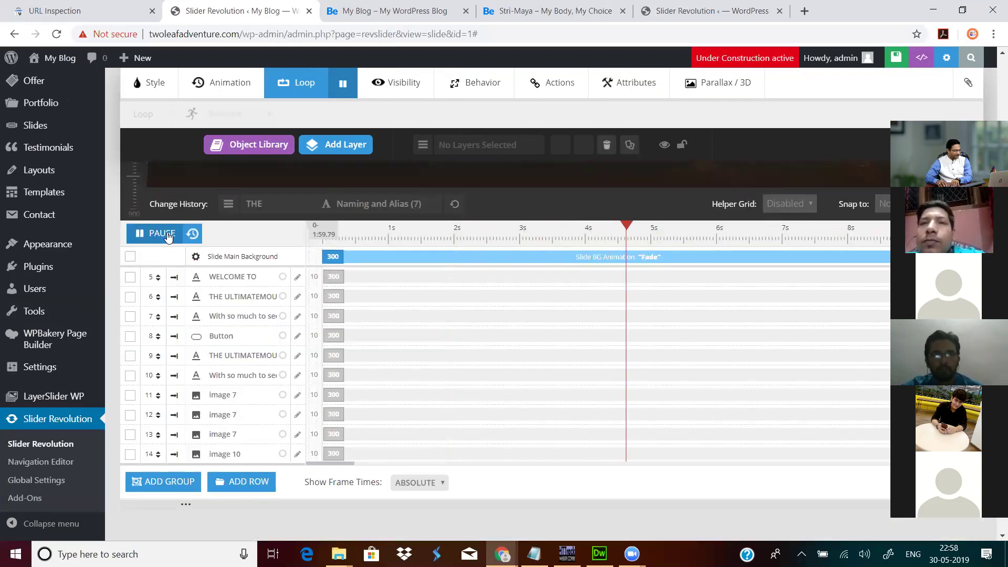
click(168, 236)
scroll(412, 324, up, 5)
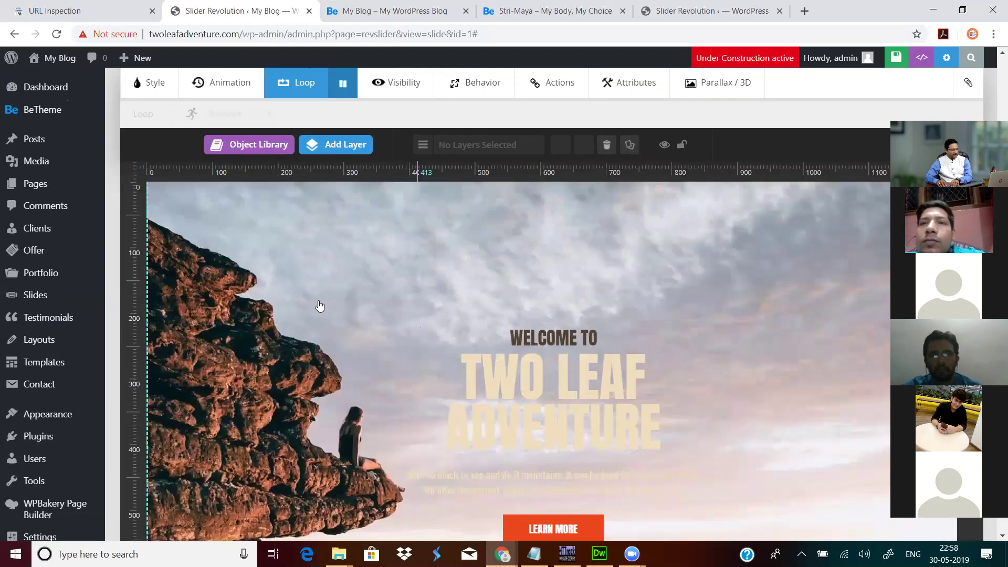
scroll(319, 308, up, 4)
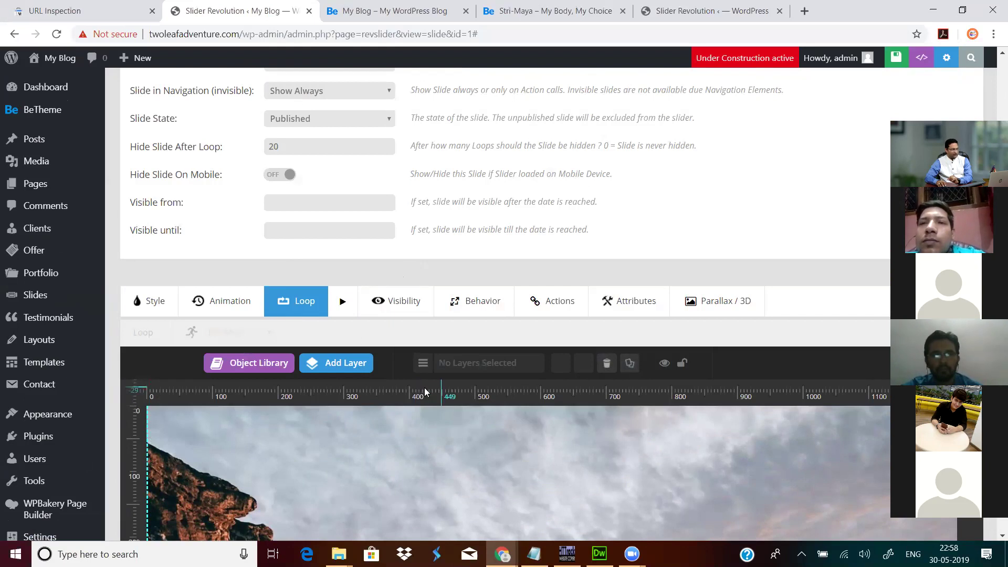
scroll(488, 348, down, 4)
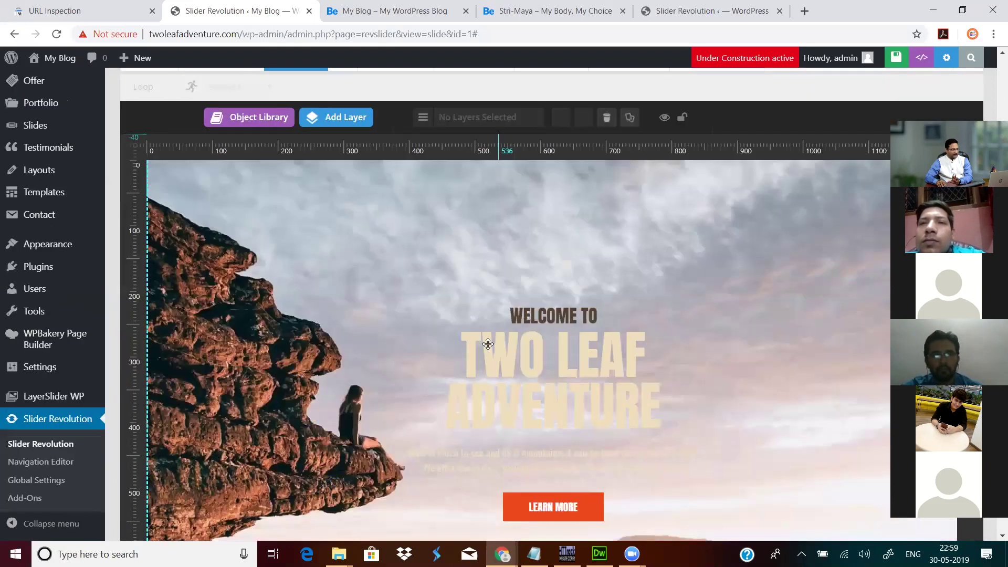
scroll(490, 344, up, 5)
scroll(639, 336, up, 2)
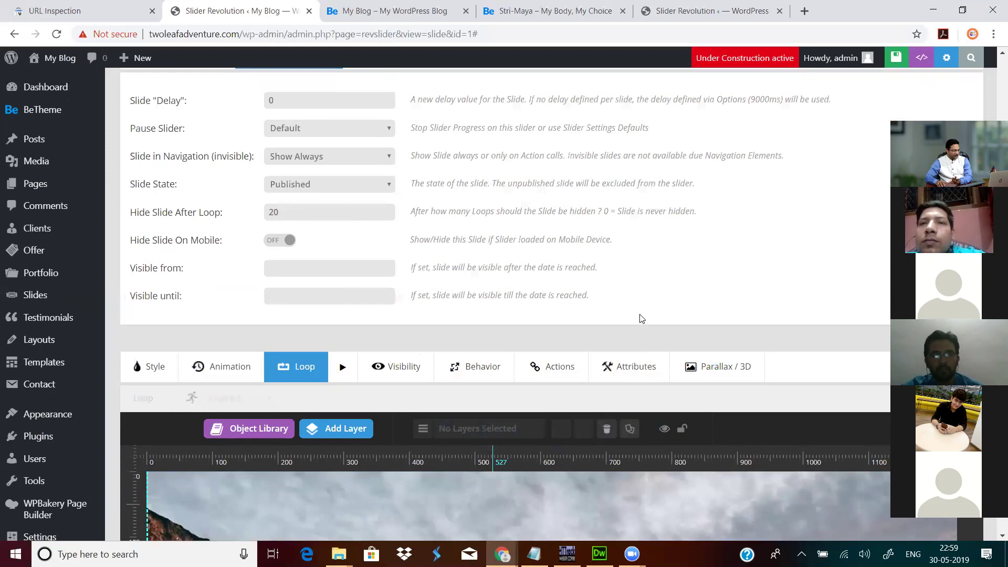
scroll(640, 318, up, 4)
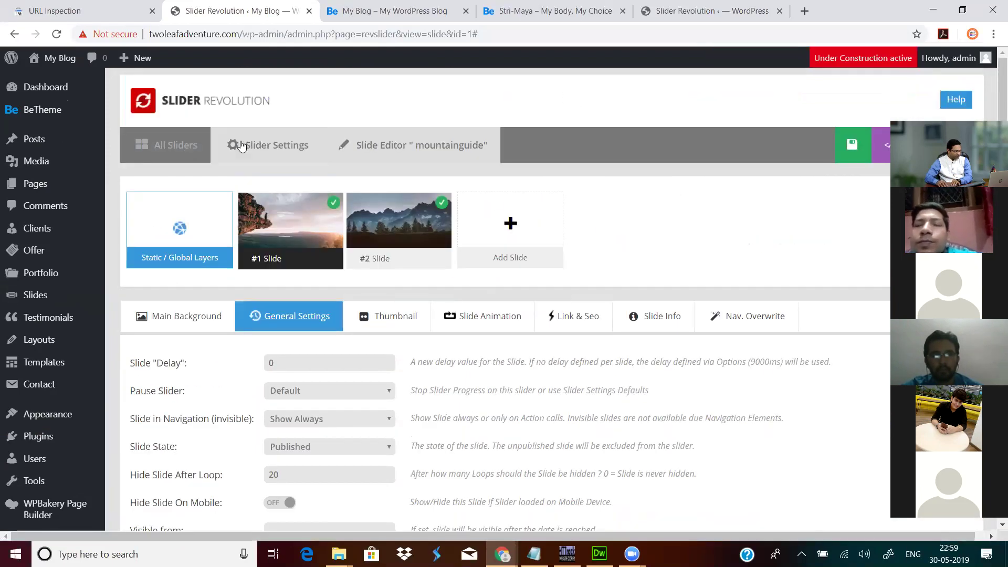
Step: Leave the mountainguide editor for All Sliders, look over the New Slider settings, then return
click(178, 145)
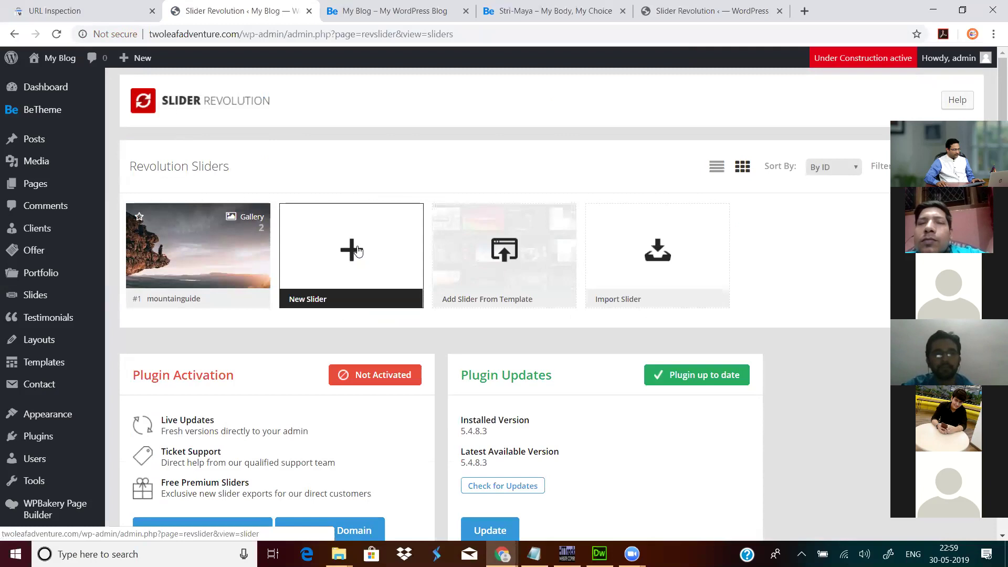
click(358, 250)
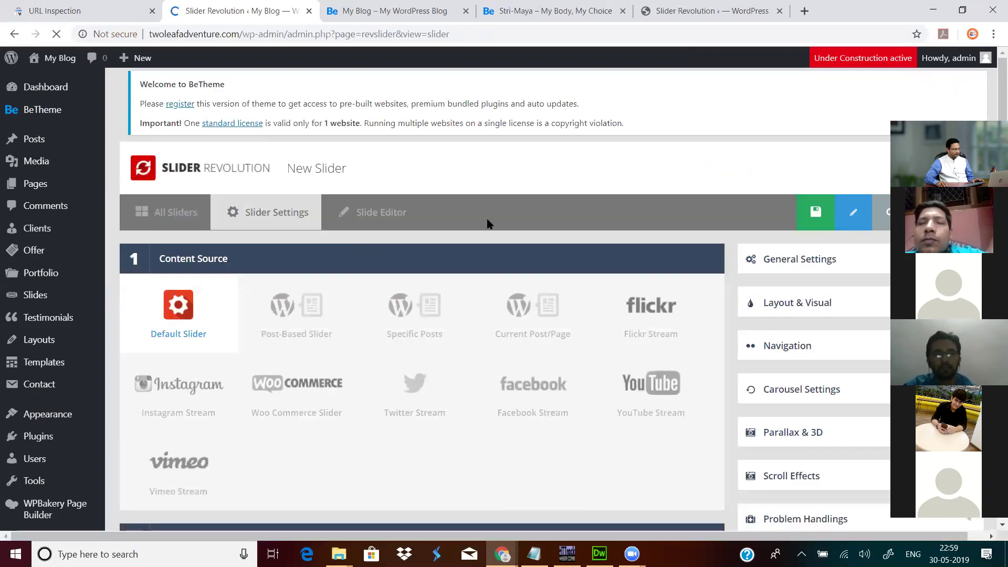
scroll(453, 230, down, 9)
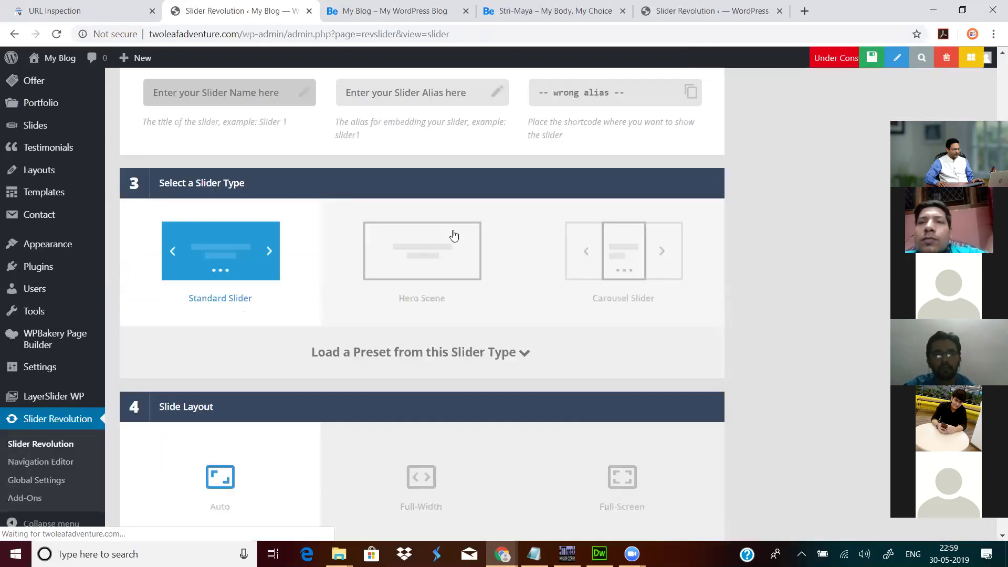
scroll(306, 236, up, 4)
scroll(307, 236, up, 5)
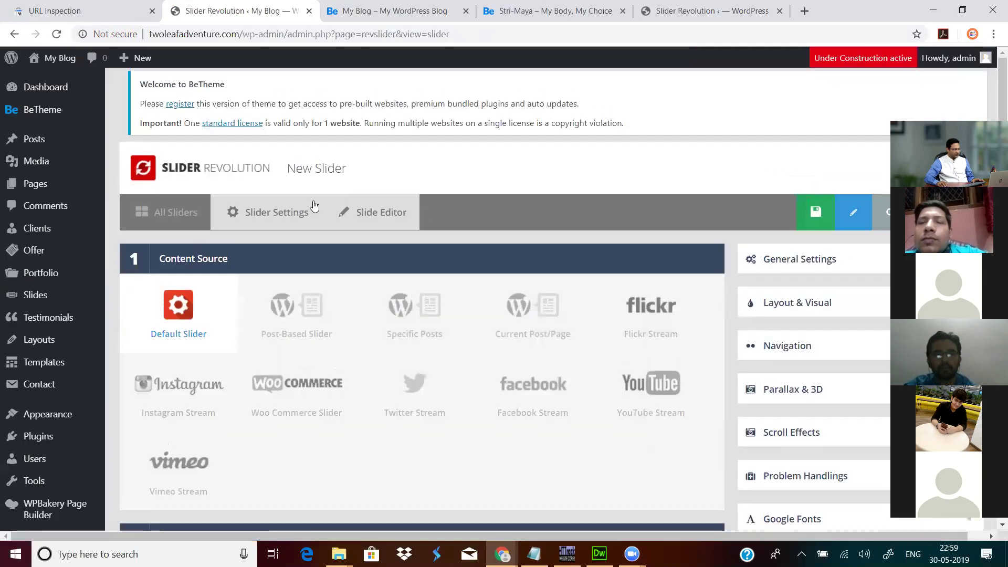
click(188, 216)
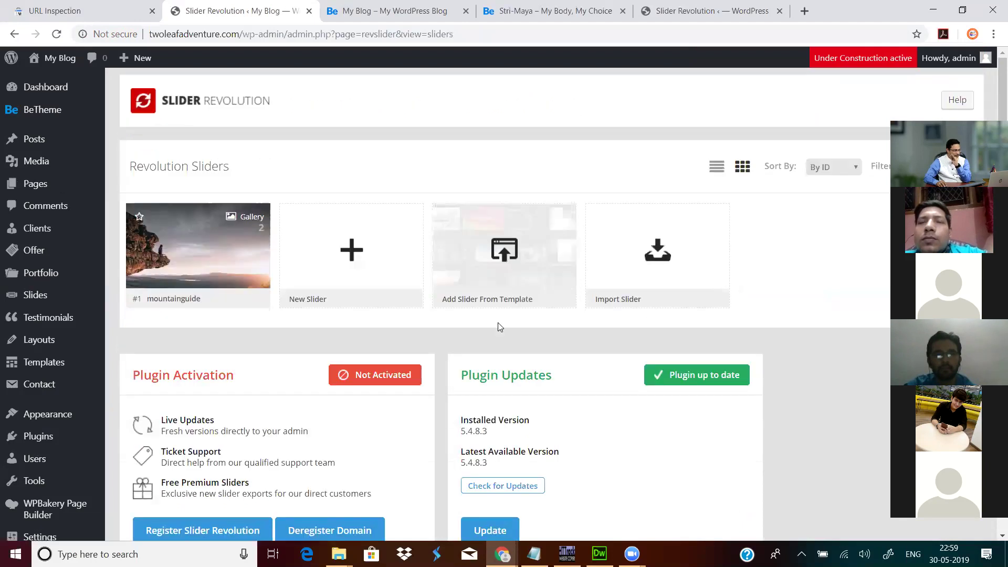
Step: Browse the Free Templates in the Slider Template Library and preview one template's live demo
click(505, 255)
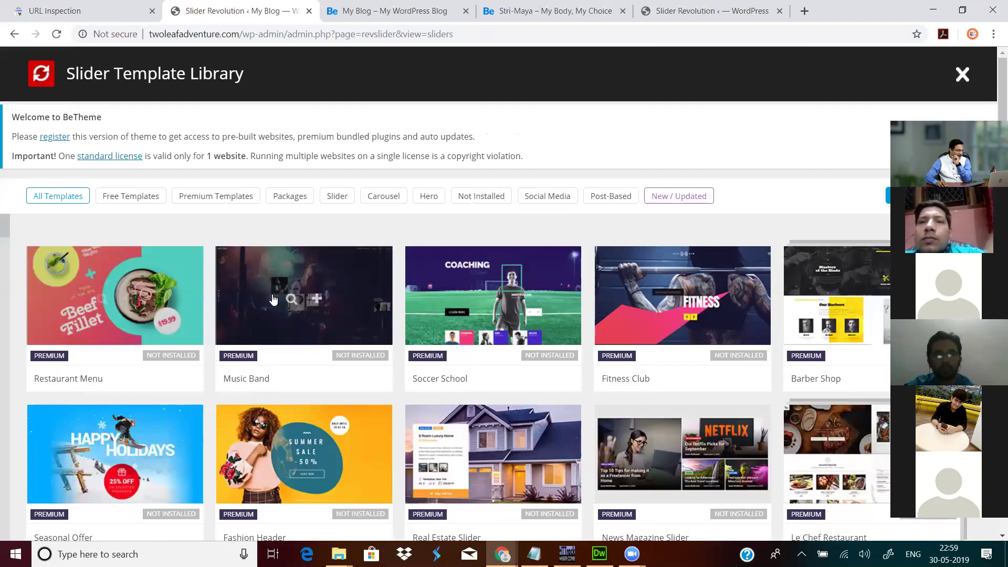
click(153, 196)
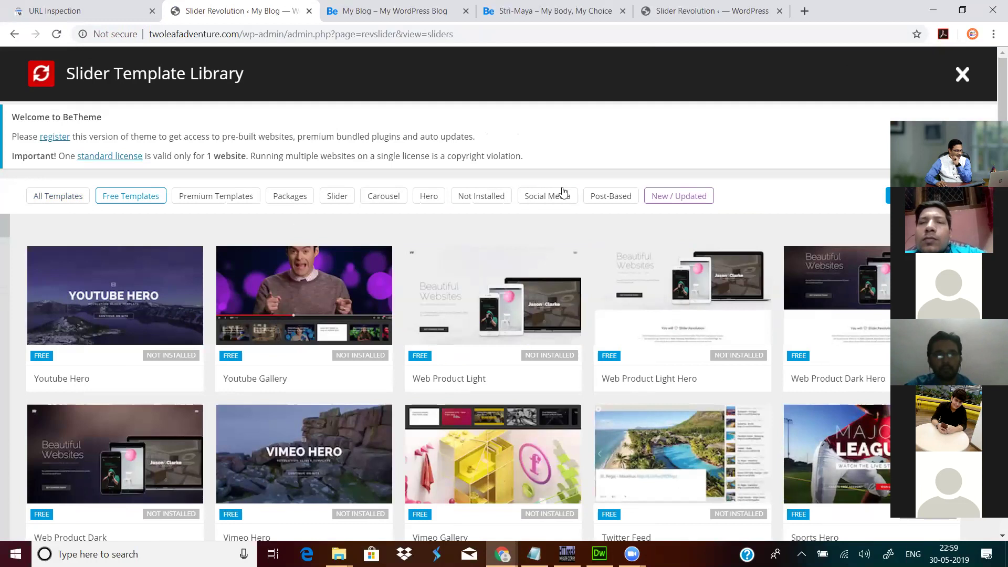
scroll(580, 375, down, 5)
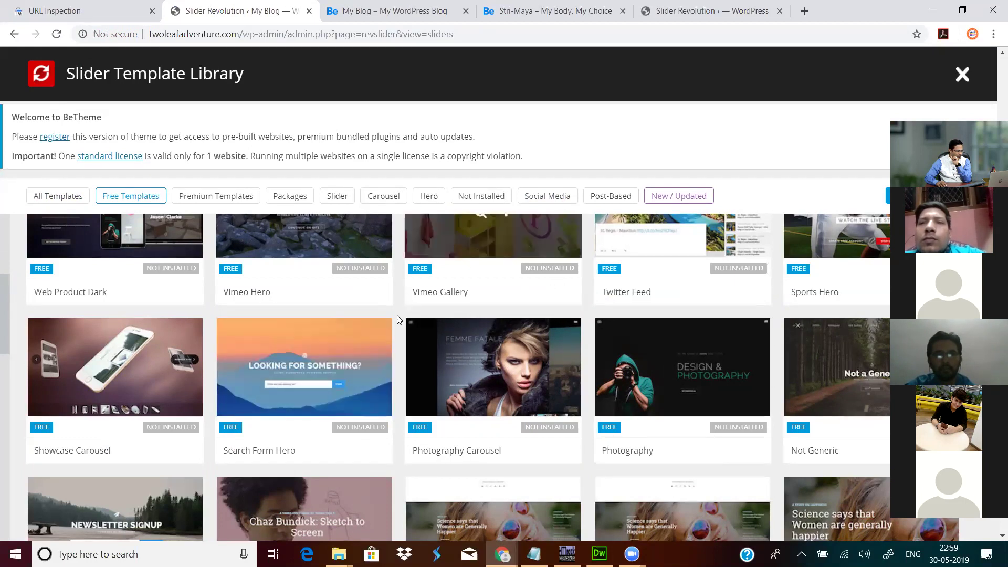
scroll(396, 315, down, 3)
scroll(396, 315, down, 3)
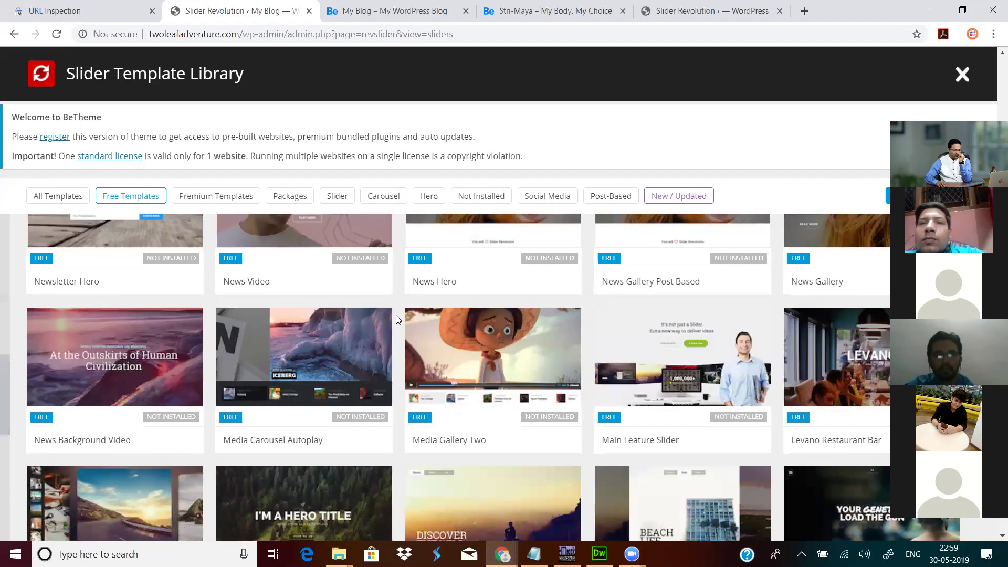
scroll(397, 319, down, 3)
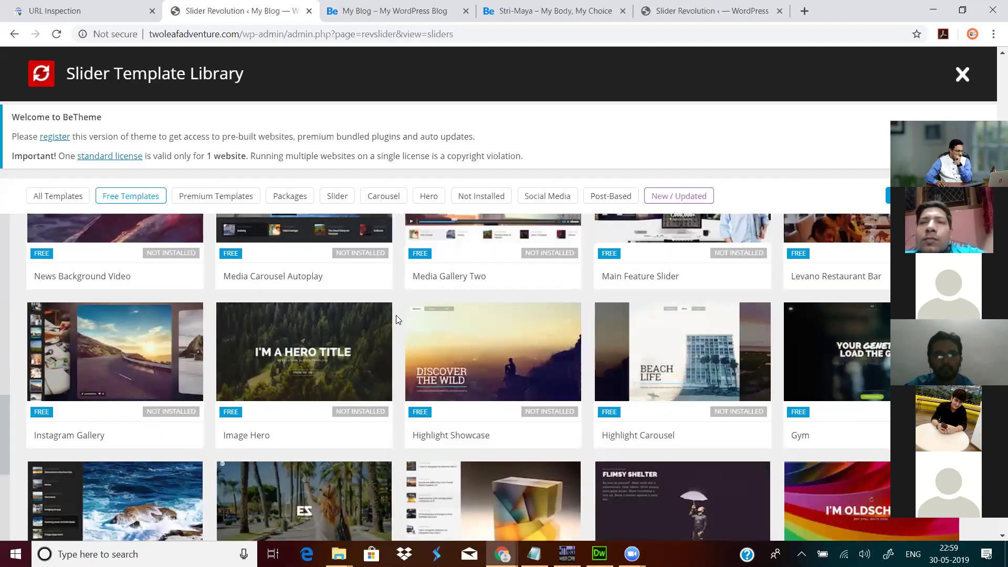
scroll(395, 320, down, 3)
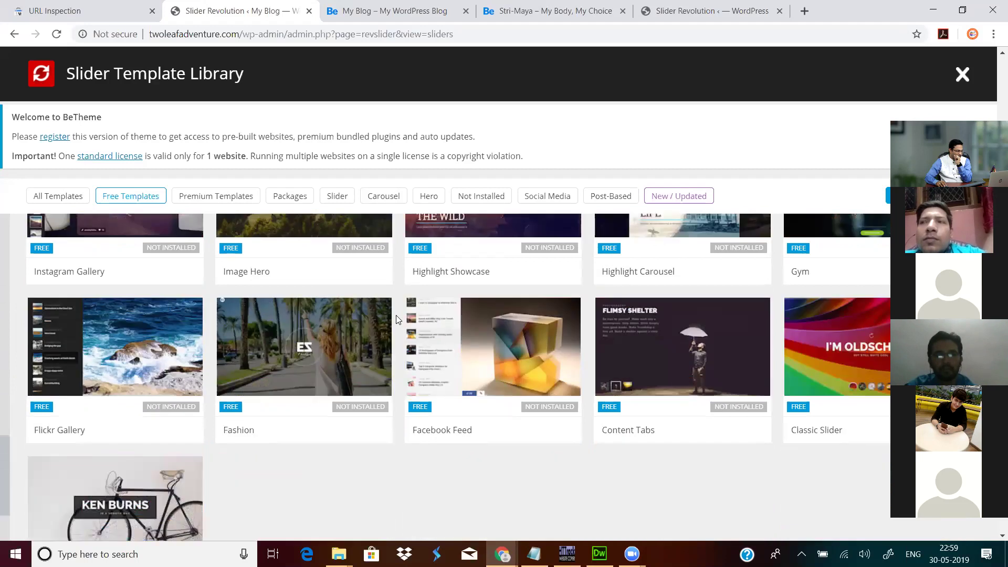
scroll(396, 319, up, 15)
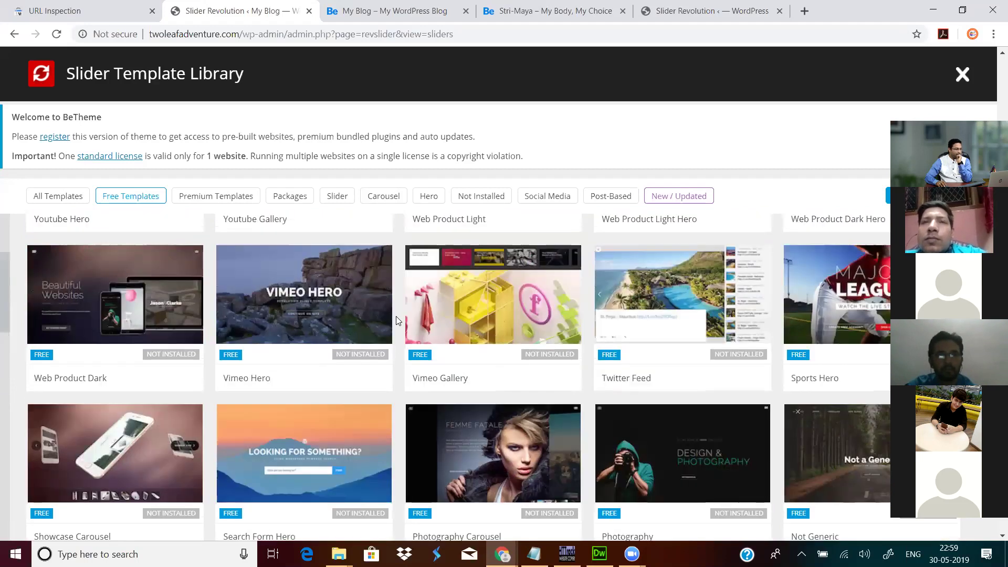
scroll(397, 320, up, 3)
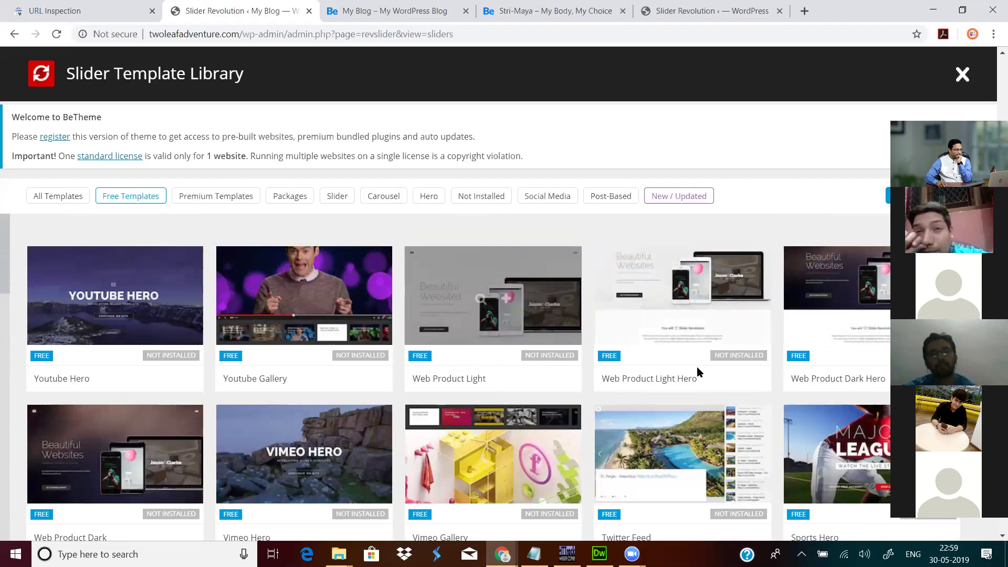
scroll(817, 363, down, 3)
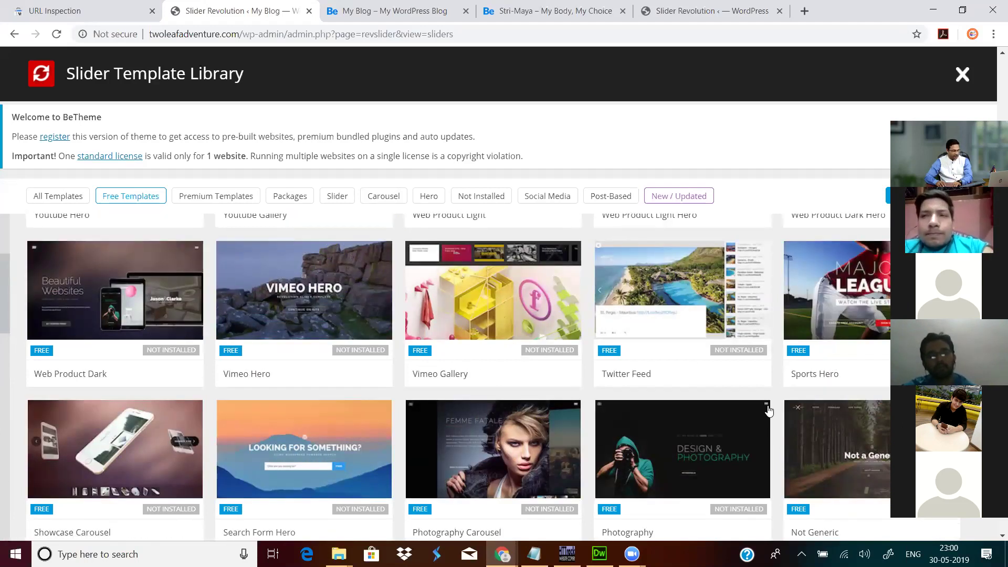
click(850, 308)
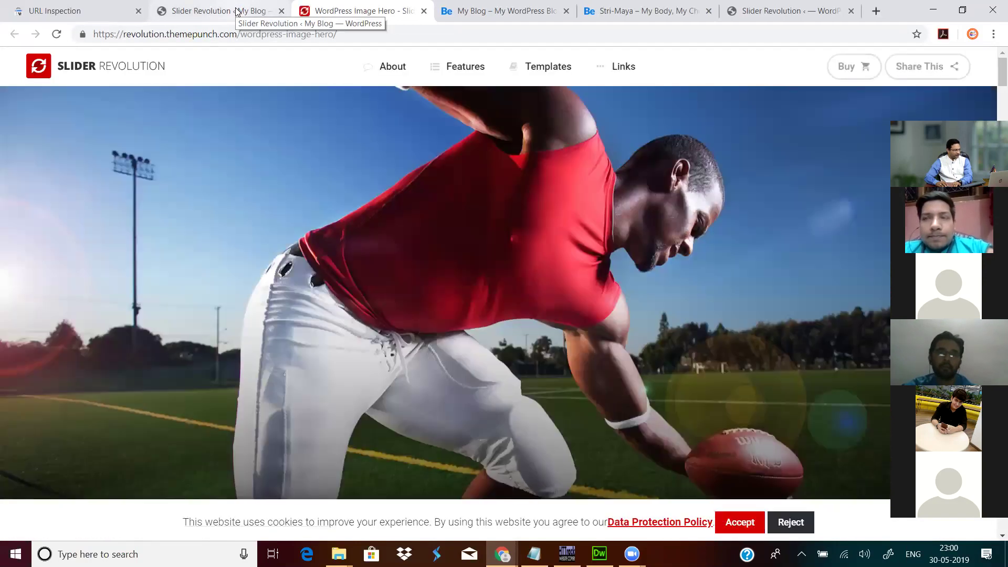
click(236, 11)
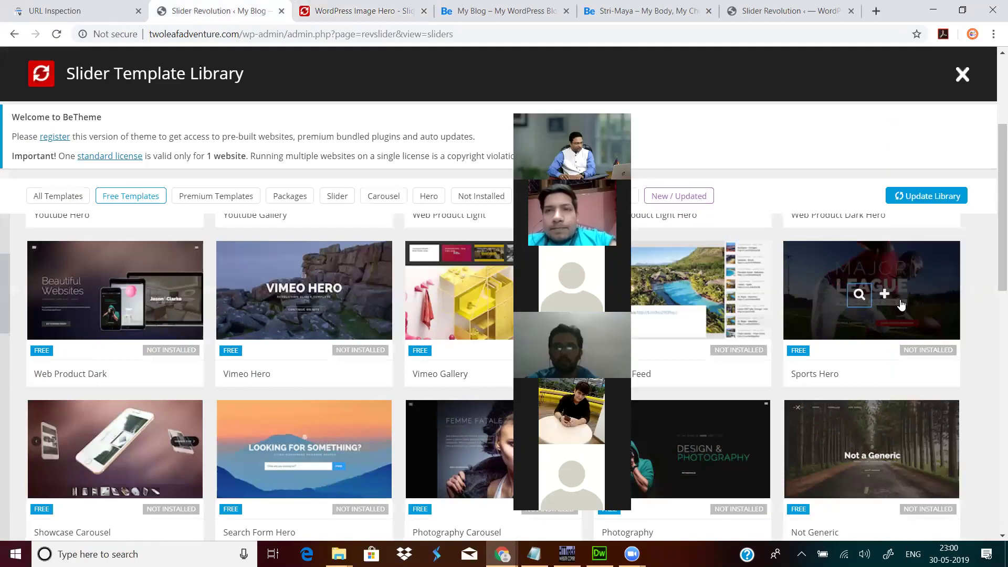
Step: Open the Sports Hero template's details and install it
click(885, 294)
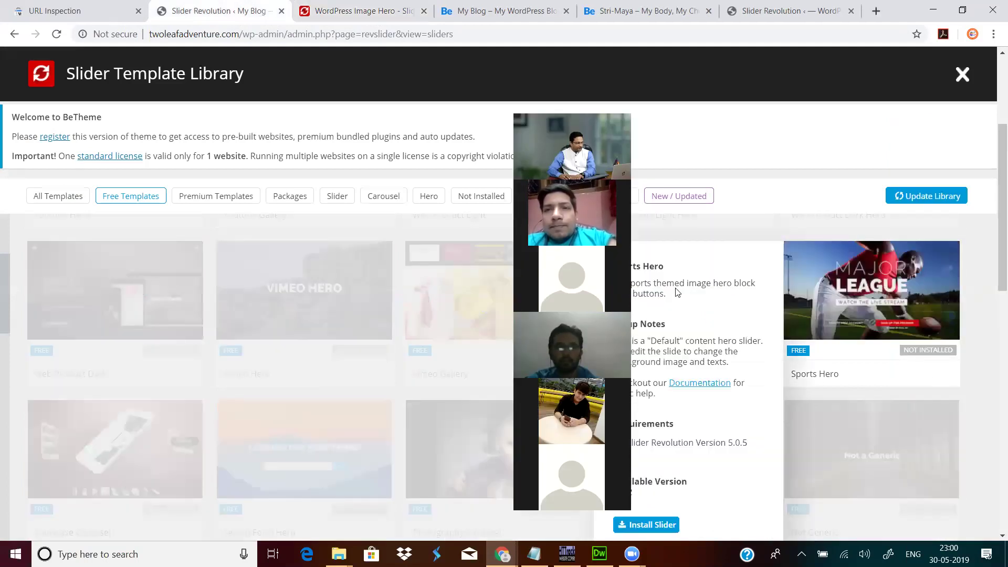
scroll(775, 373, down, 5)
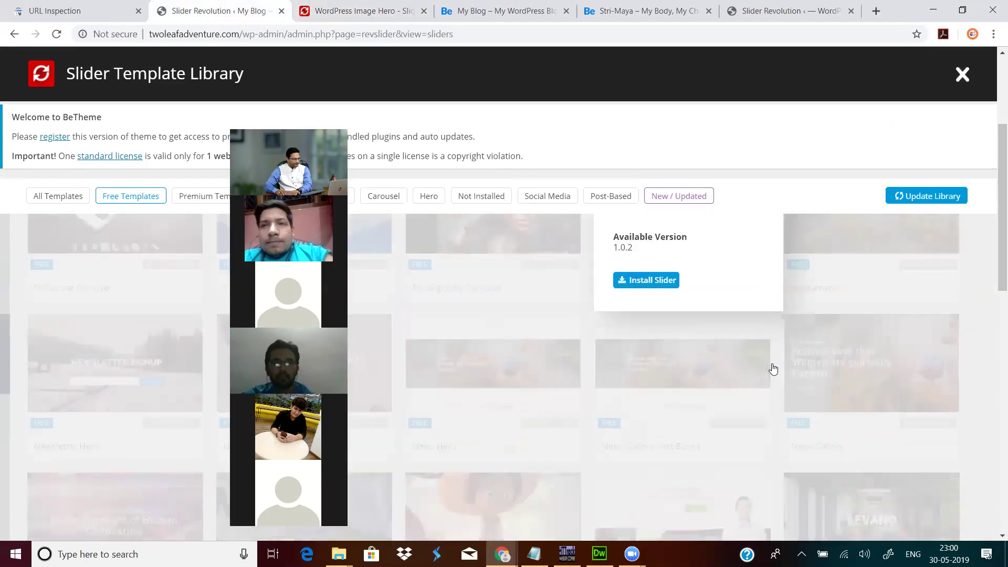
scroll(773, 369, up, 2)
click(643, 364)
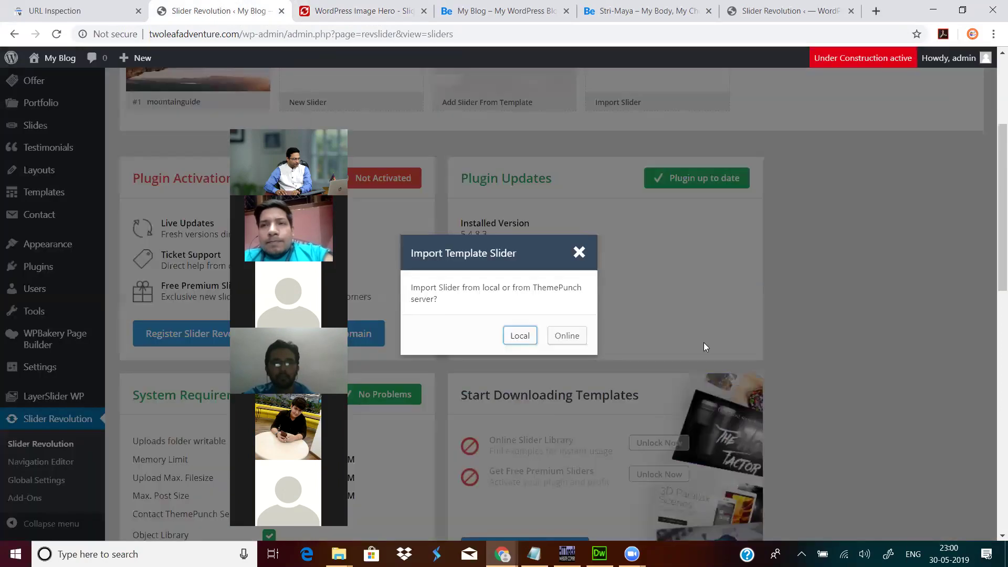
Step: Switch the template import from Online to Local after dismissing the activation notice
click(566, 337)
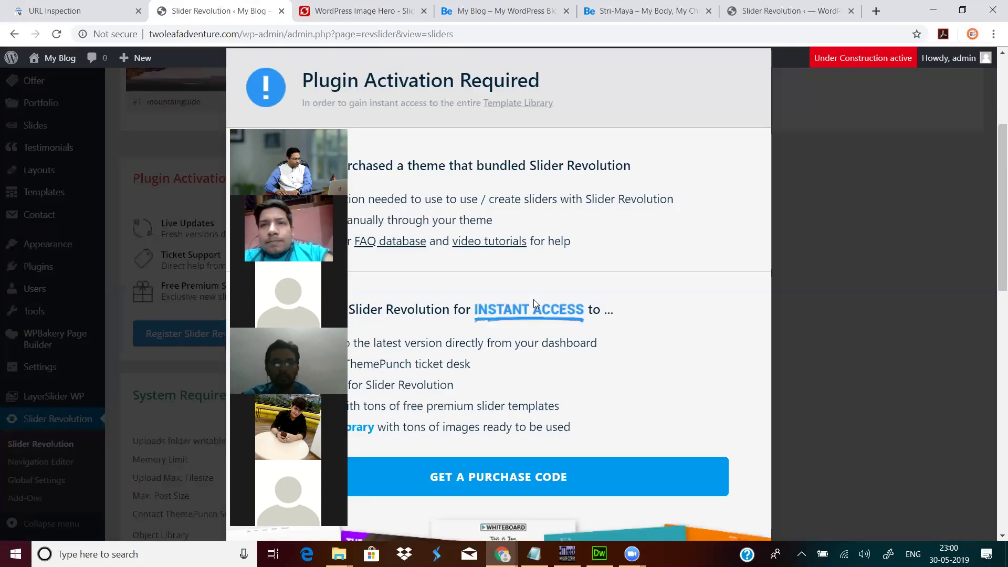
click(745, 76)
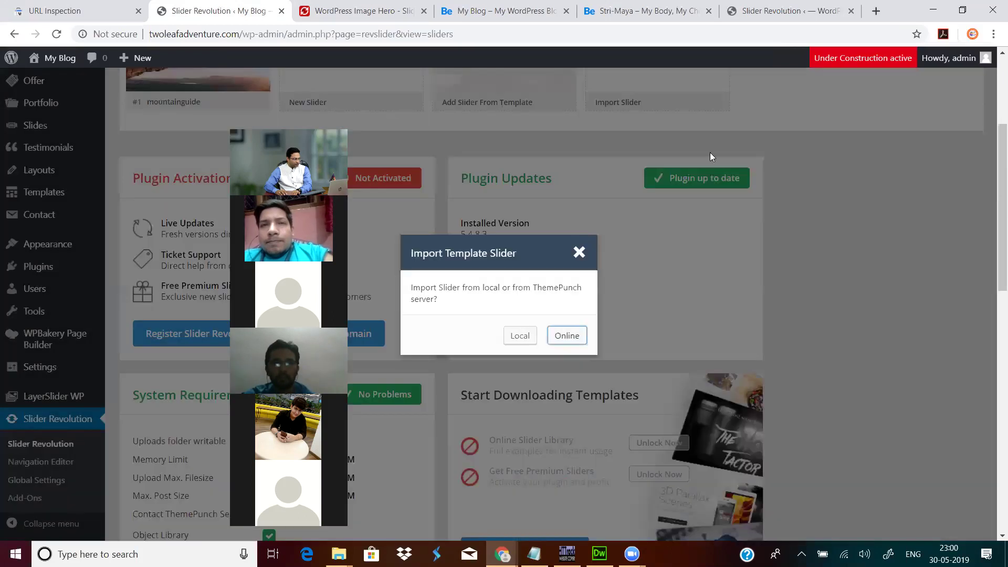
click(512, 340)
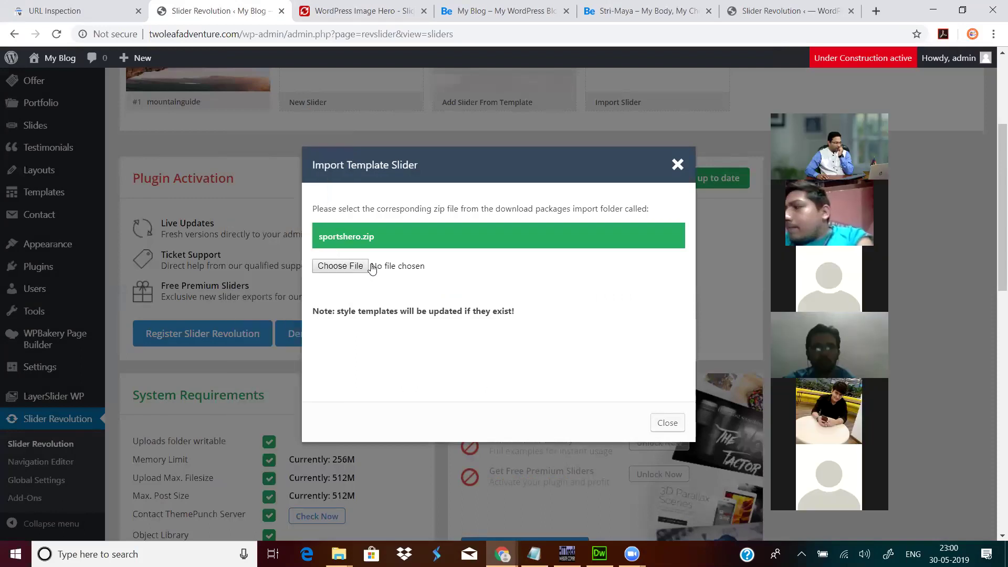
Step: Browse from Desktop through the betheme folders into slider-revolution-demo/plugin-author-demos-5
click(338, 266)
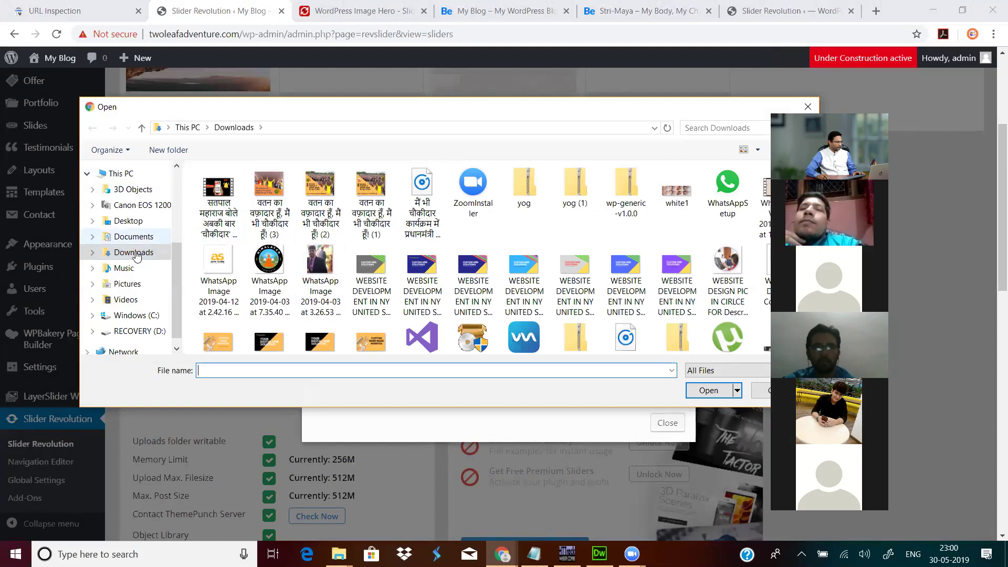
click(130, 223)
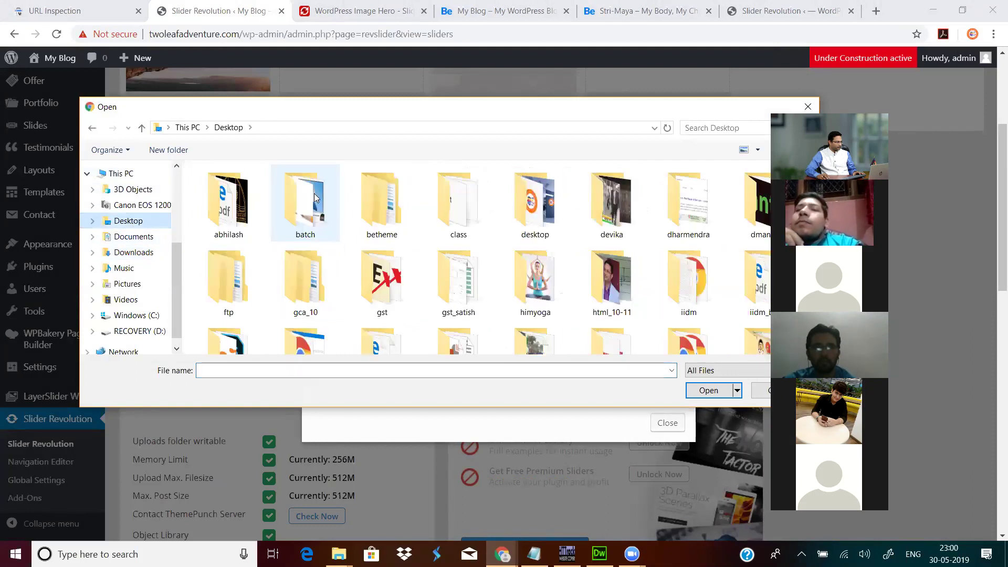
double_click(394, 209)
double_click(217, 190)
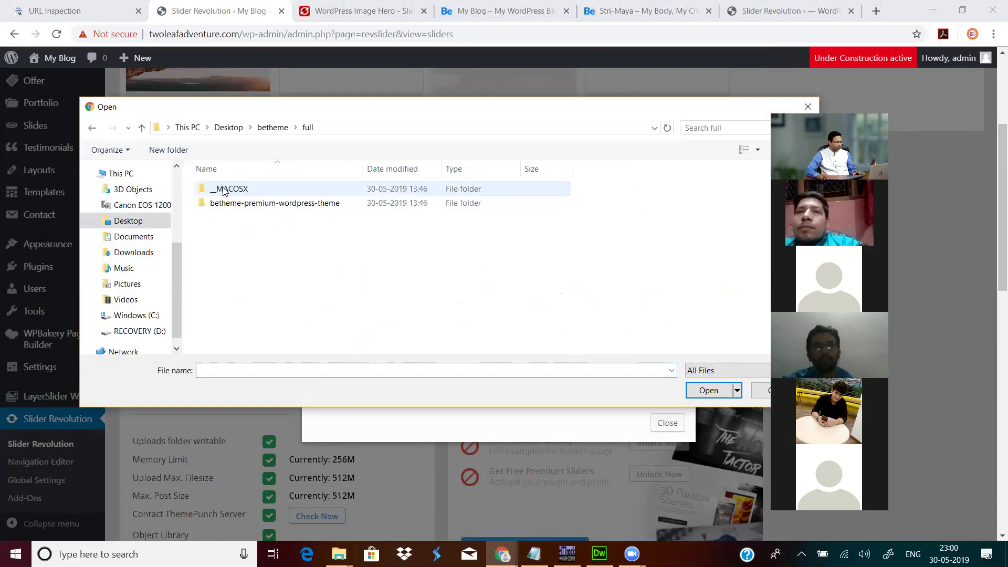
click(250, 208)
double_click(251, 208)
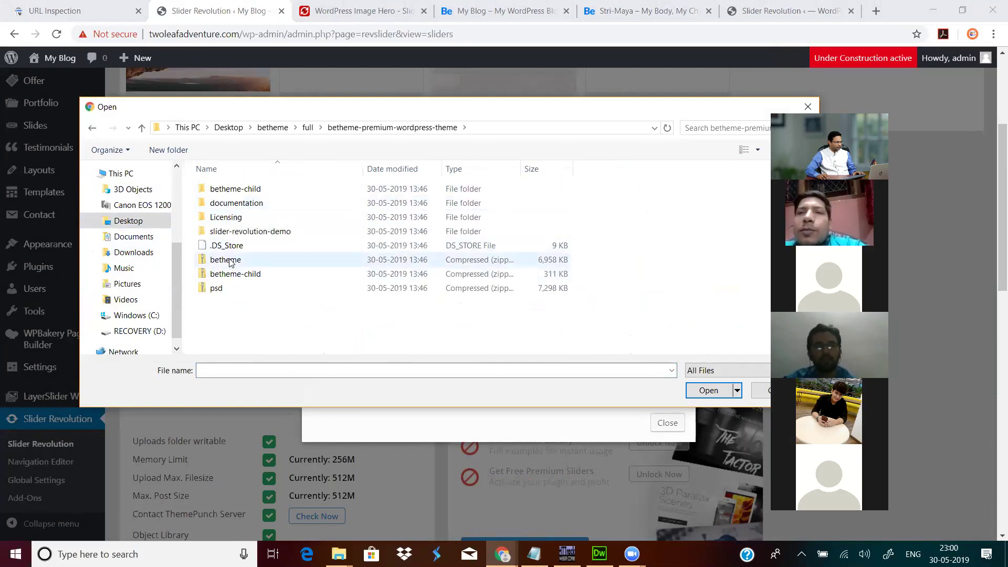
click(241, 194)
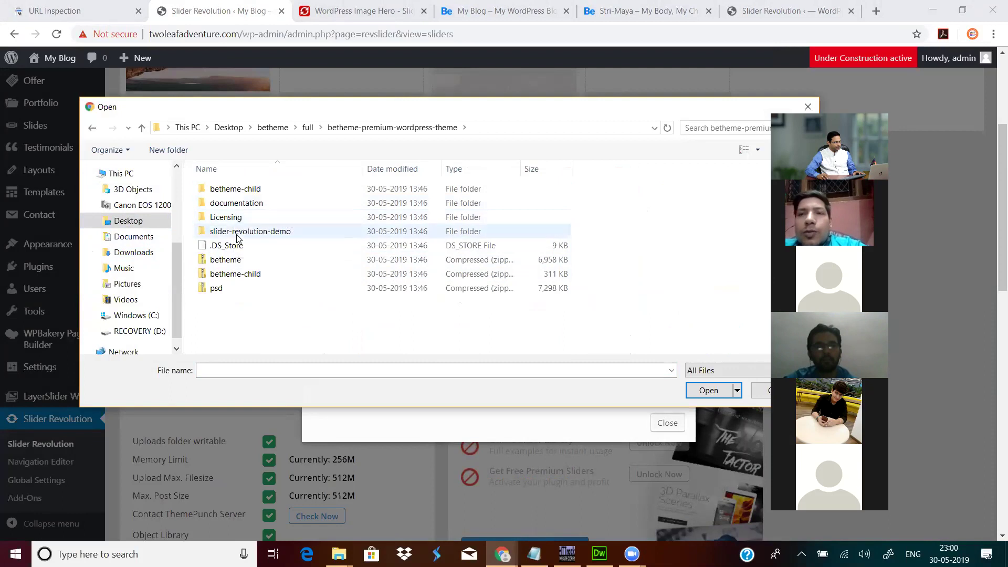
double_click(234, 232)
double_click(240, 189)
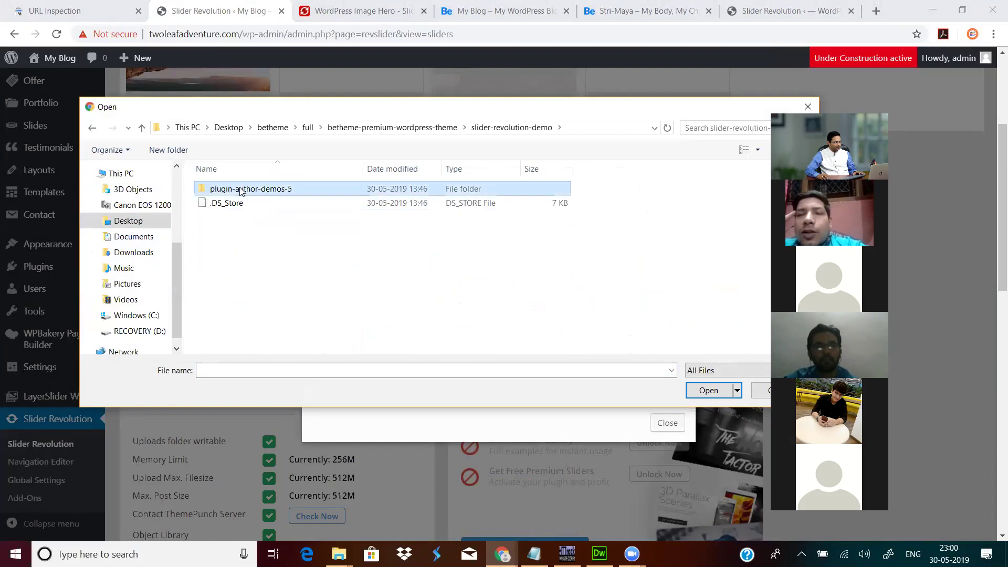
Step: Choose classicslider.zip as the template file and start the import
click(240, 190)
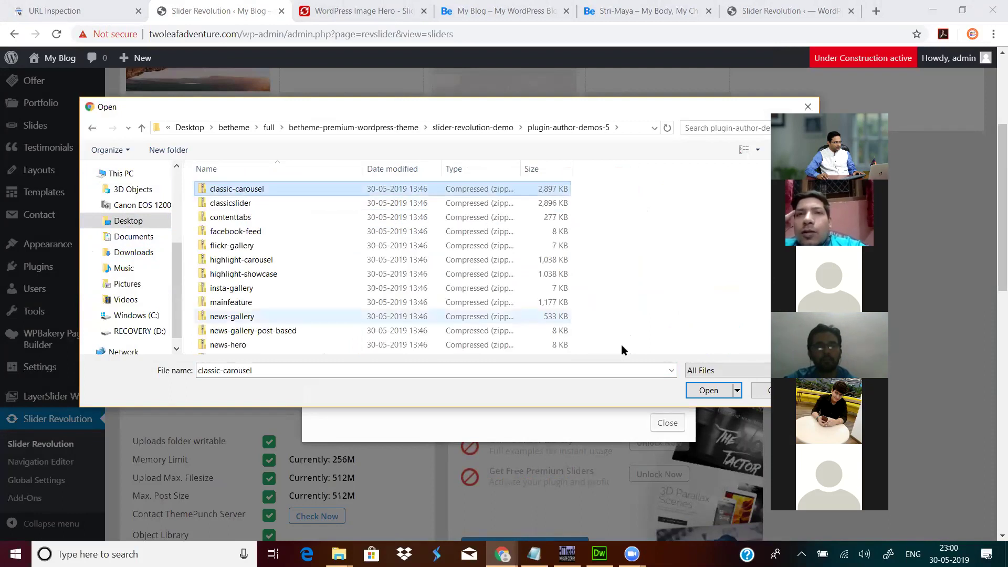
click(231, 203)
click(704, 391)
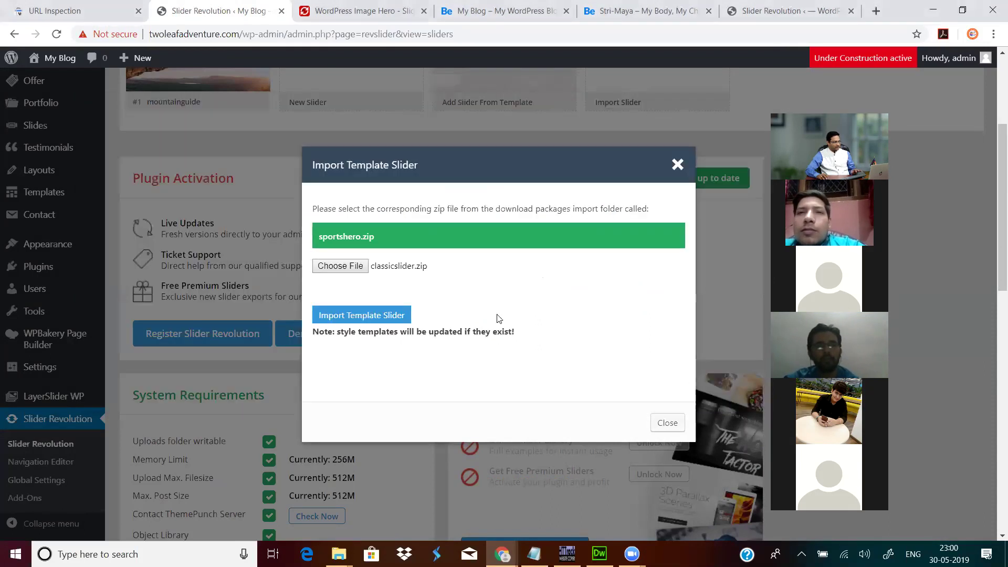
click(359, 315)
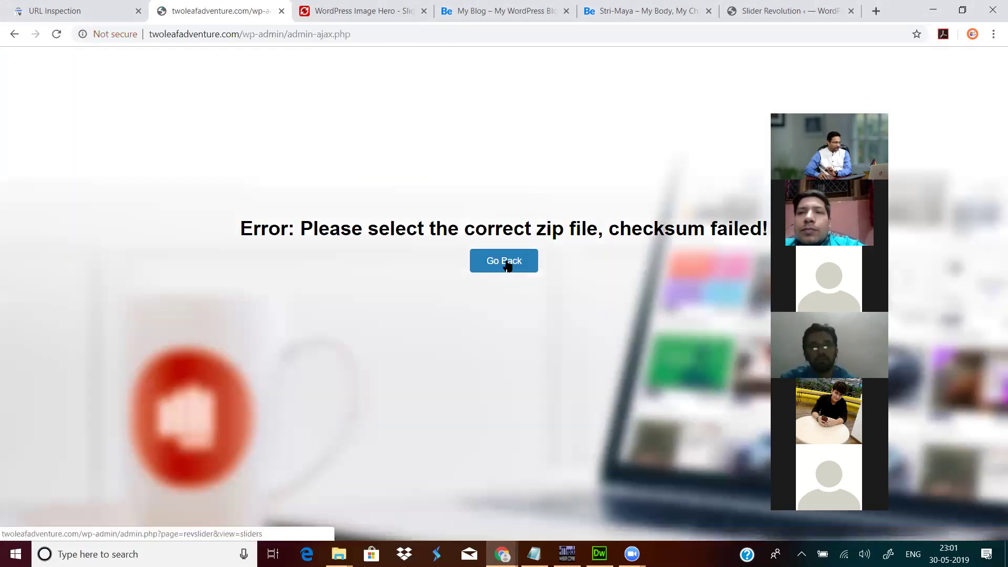
Step: After the checksum error, go back and import classicslider.zip through Import Slider
click(506, 262)
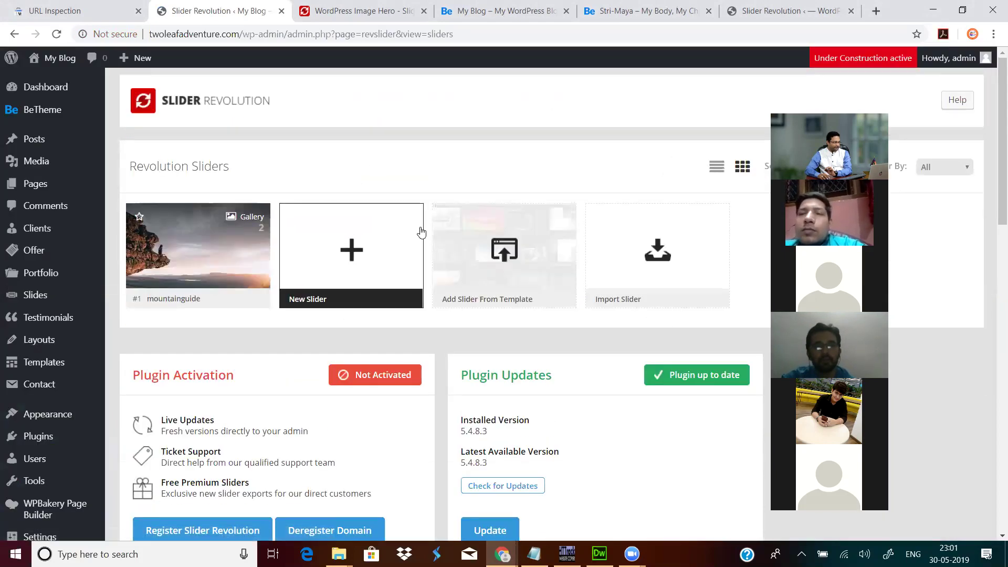
click(637, 262)
click(354, 245)
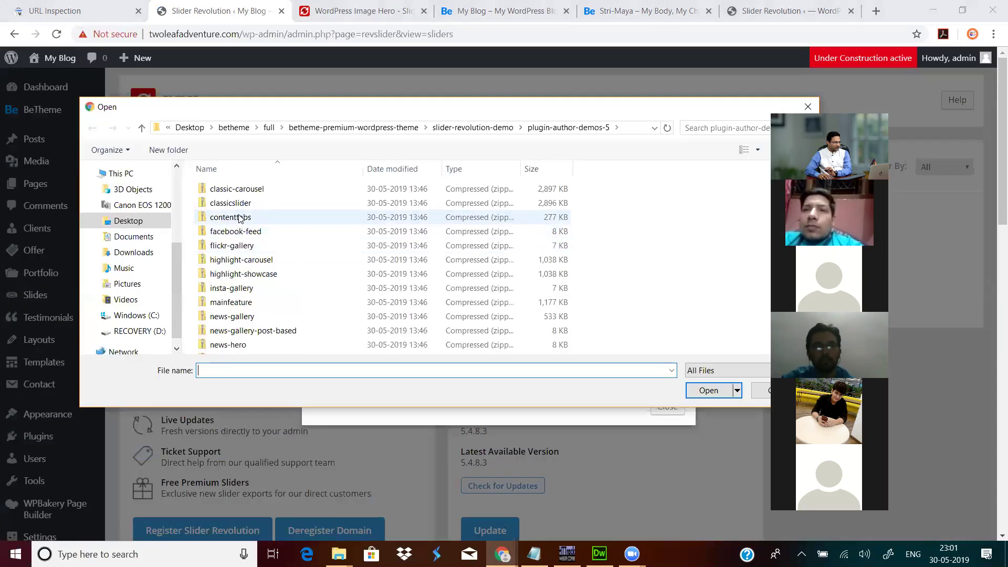
click(239, 203)
click(695, 391)
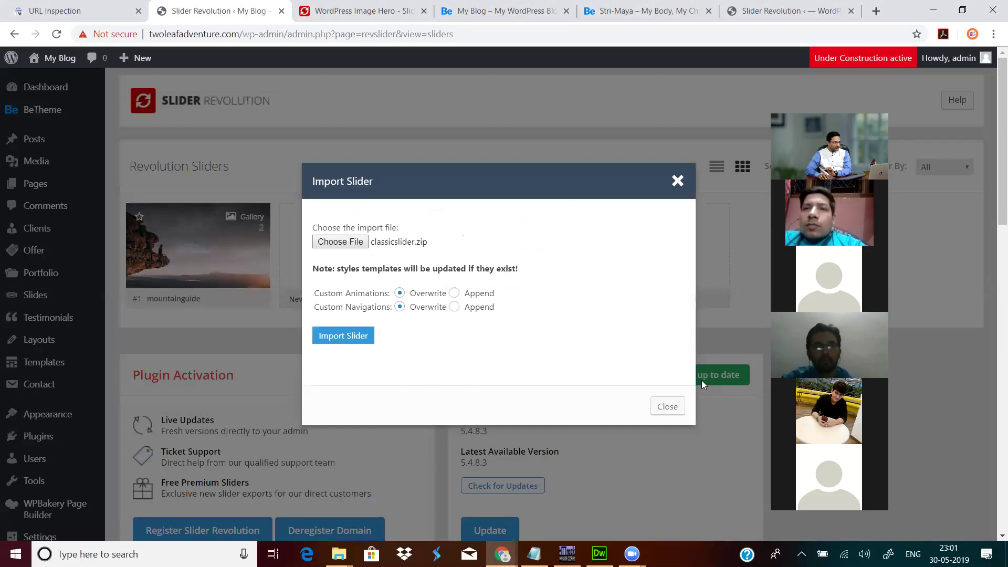
click(360, 338)
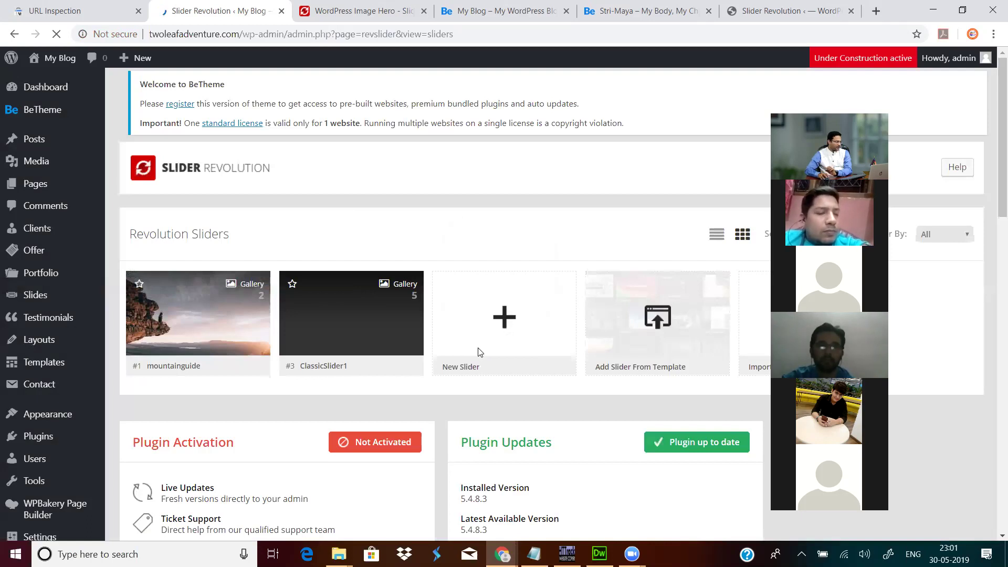
Step: Go from the site tab to the Dashboard, then Pages > All Pages, and edit Home
mouse_move(362, 262)
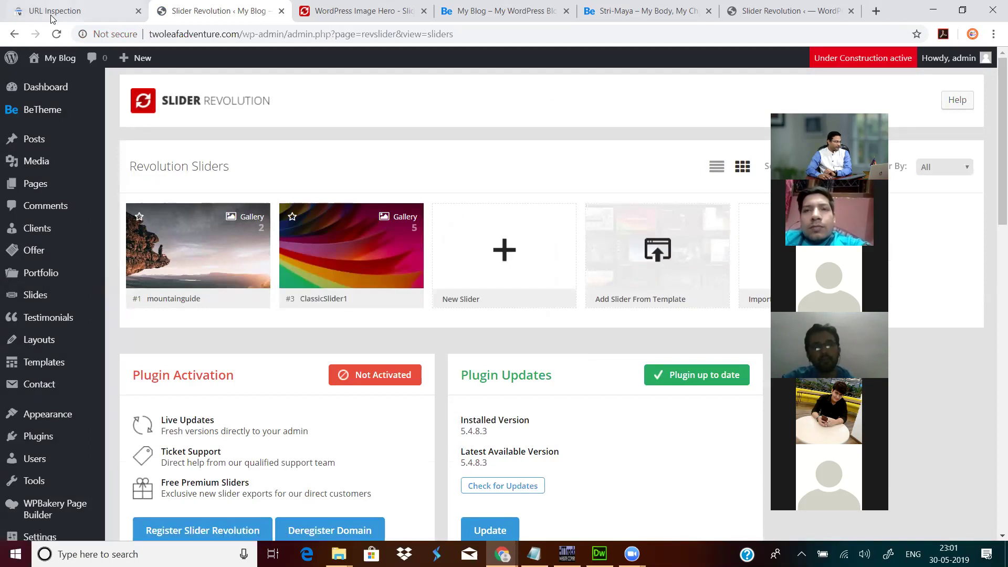
click(472, 14)
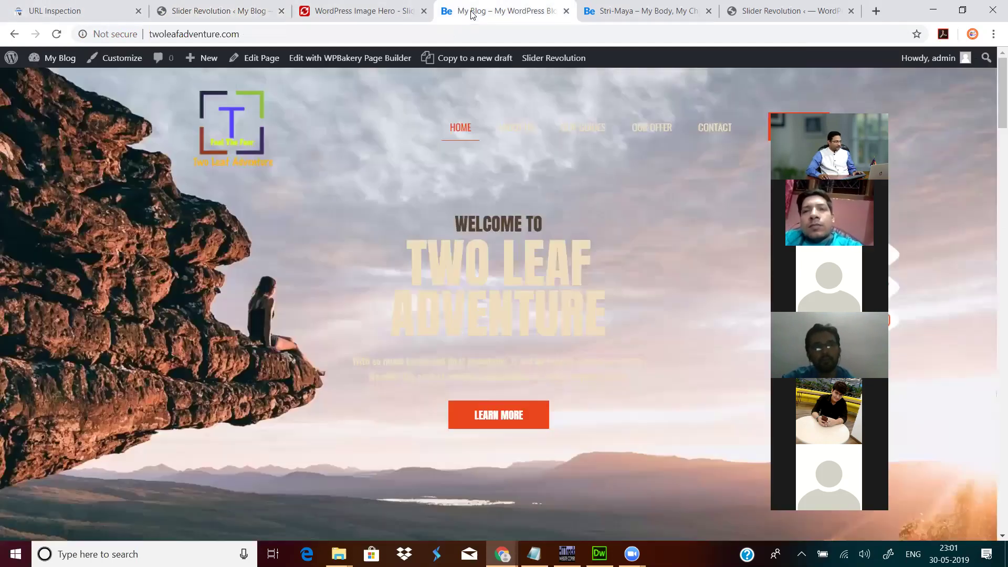
mouse_move(61, 58)
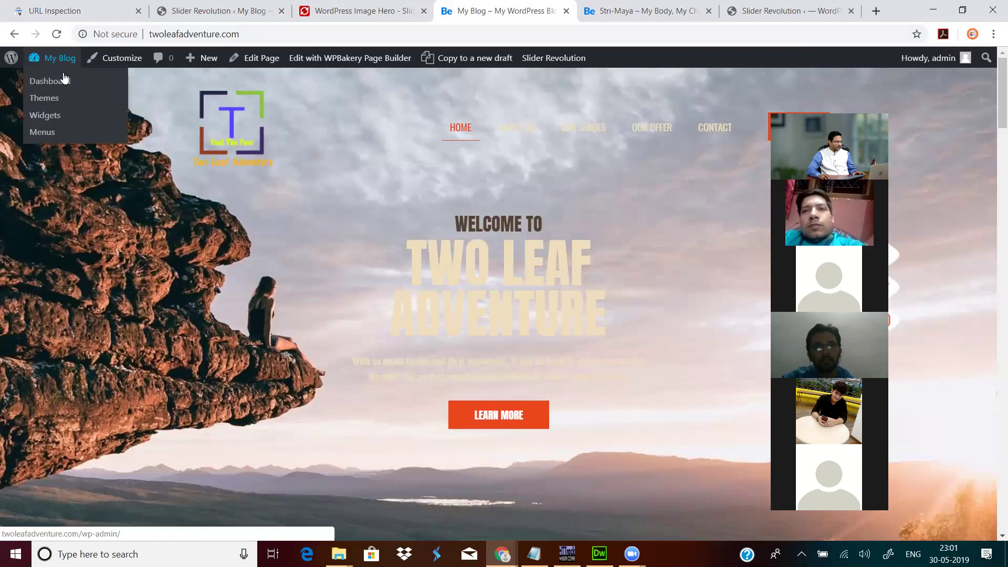
click(61, 83)
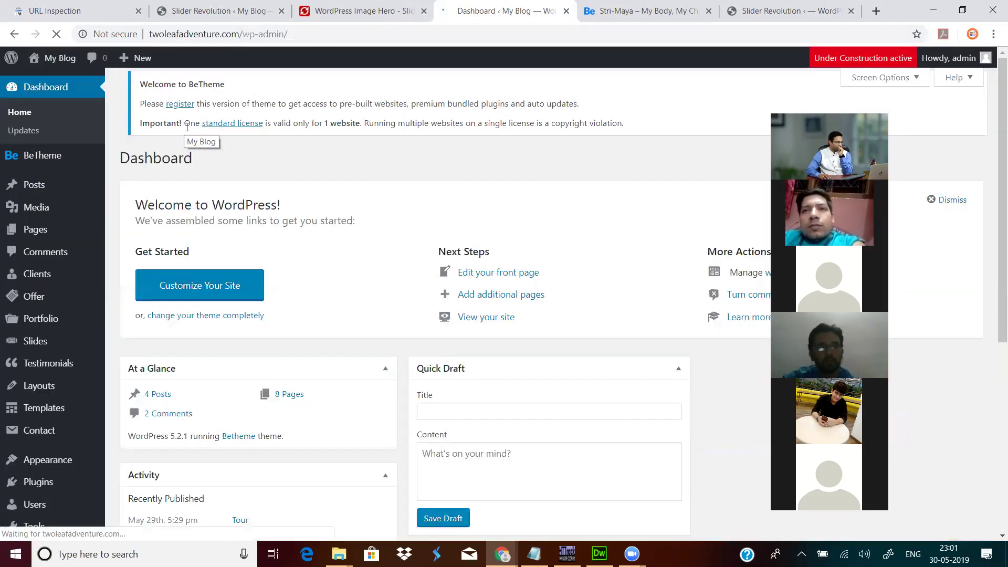
mouse_move(54, 235)
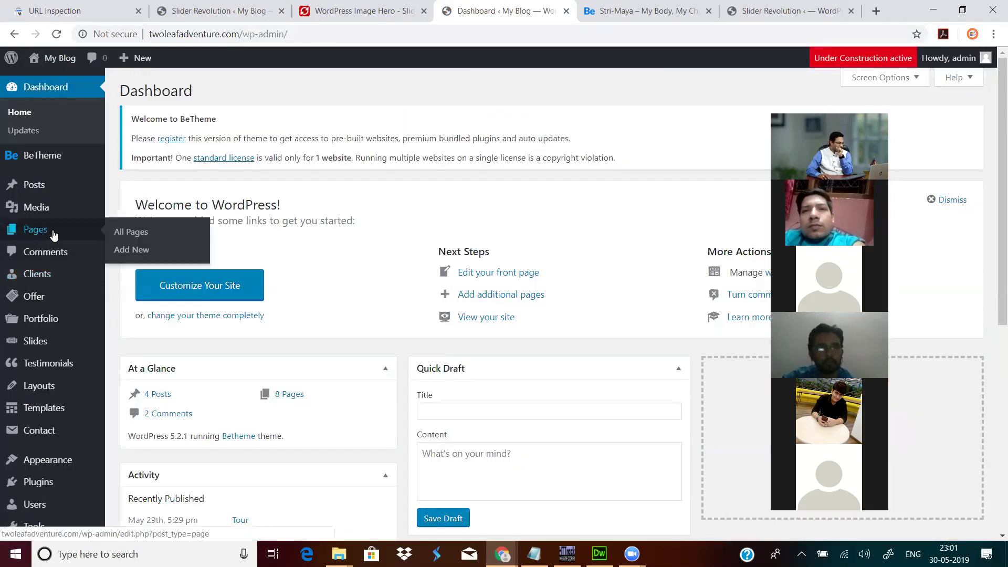
click(141, 233)
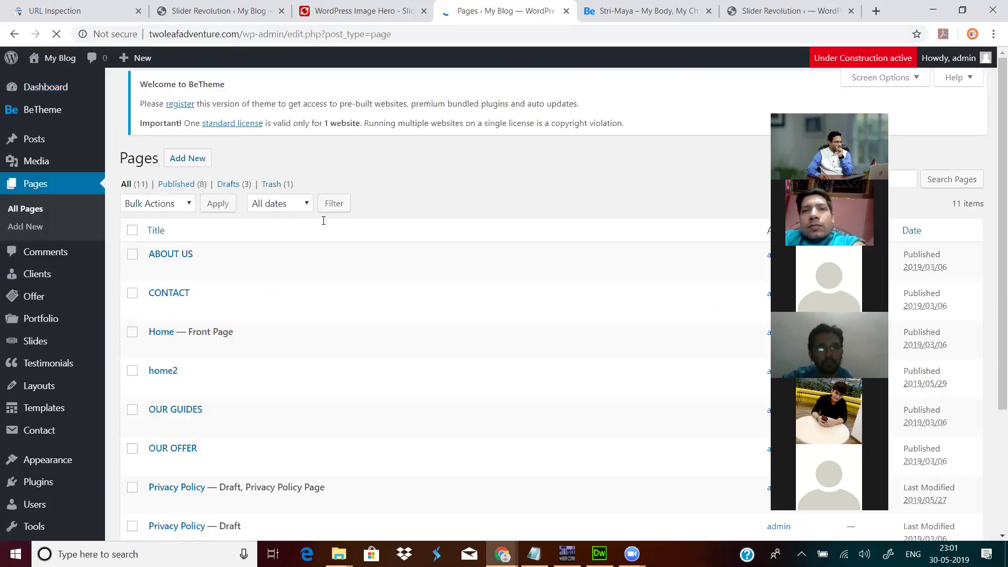
click(156, 357)
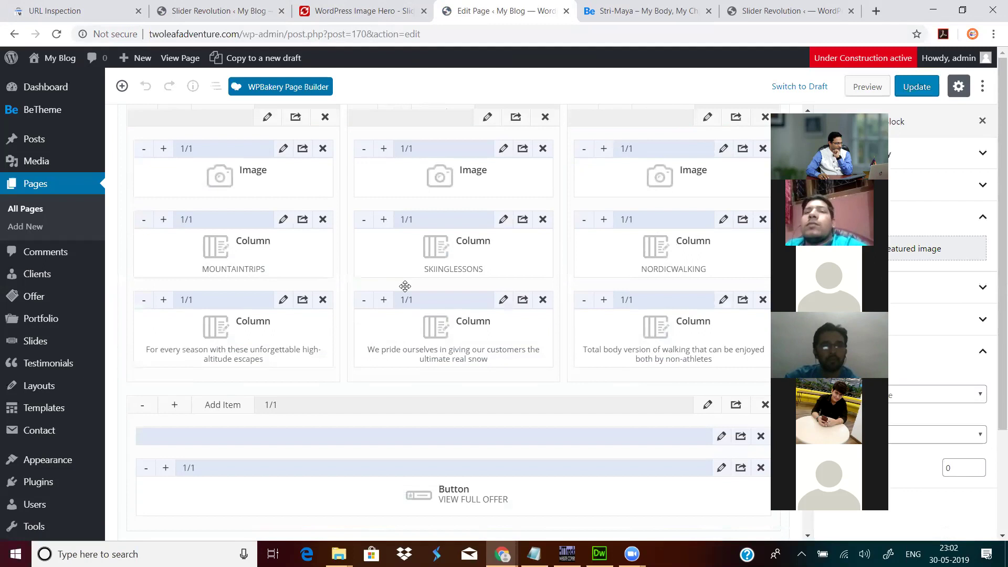
Step: Switch the Home page's Revolution Slider to ClassicSlider1, update the page, and go to the Slider Revolution tab
scroll(404, 286, down, 20)
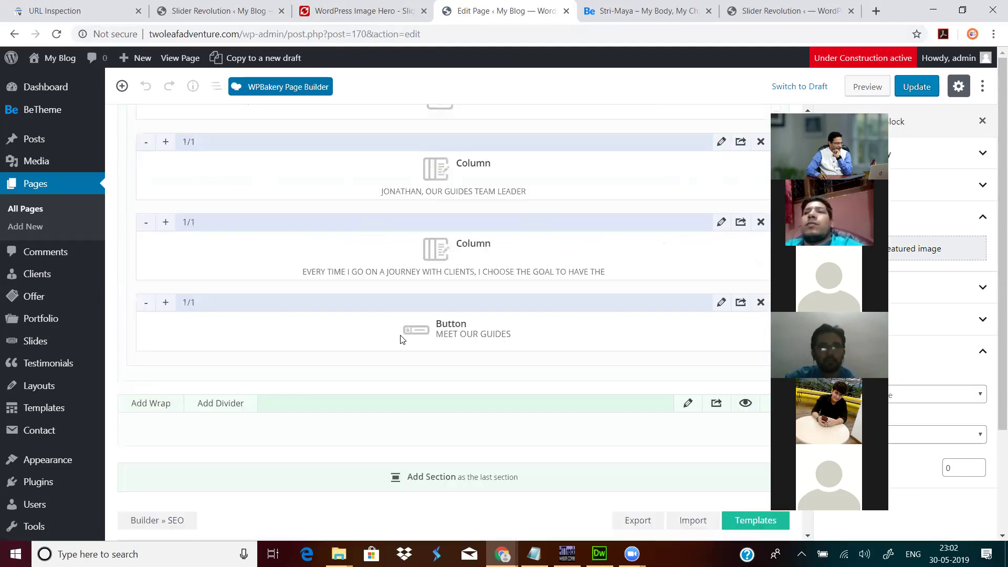
scroll(402, 339, down, 8)
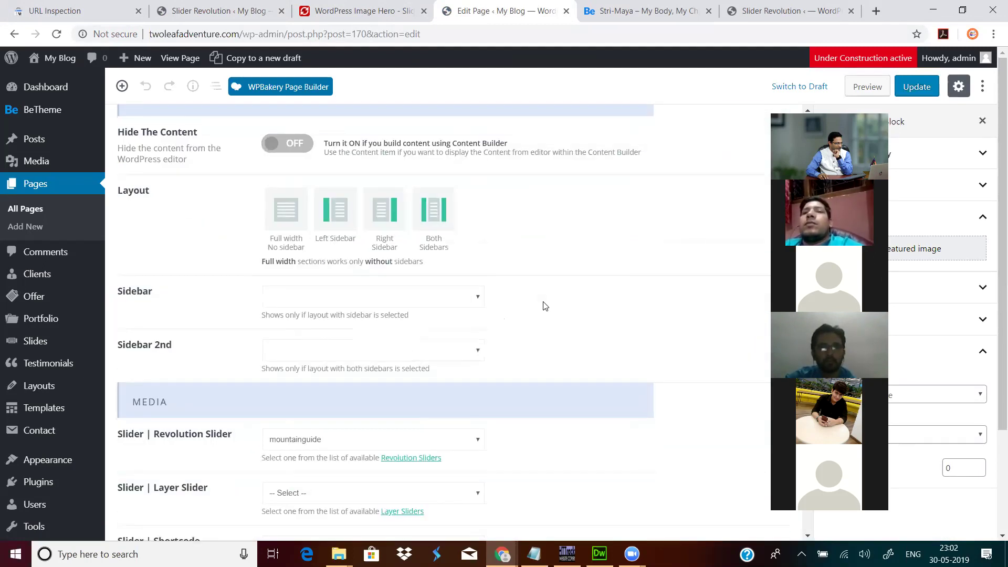
scroll(543, 306, down, 3)
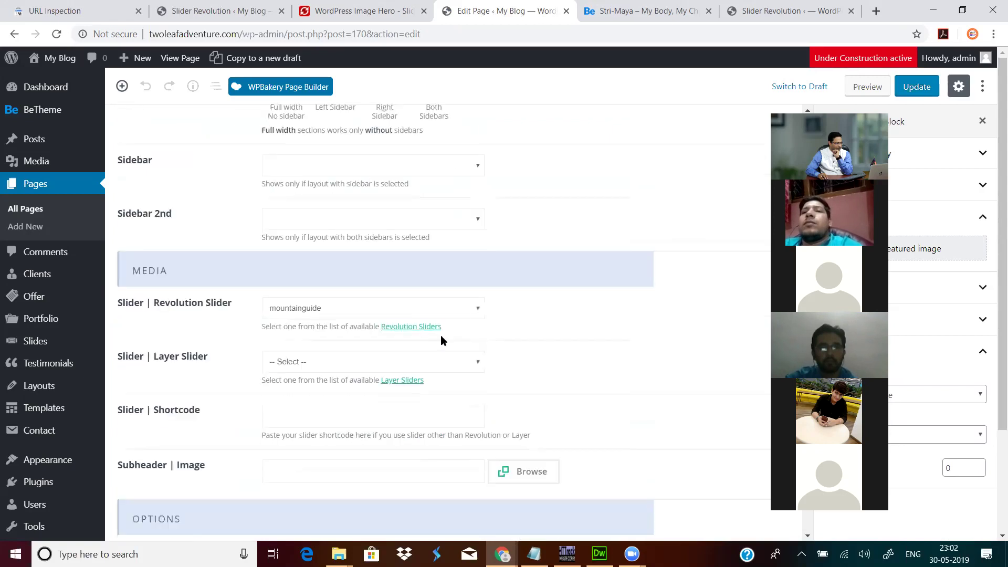
click(344, 315)
click(317, 349)
click(336, 309)
click(315, 350)
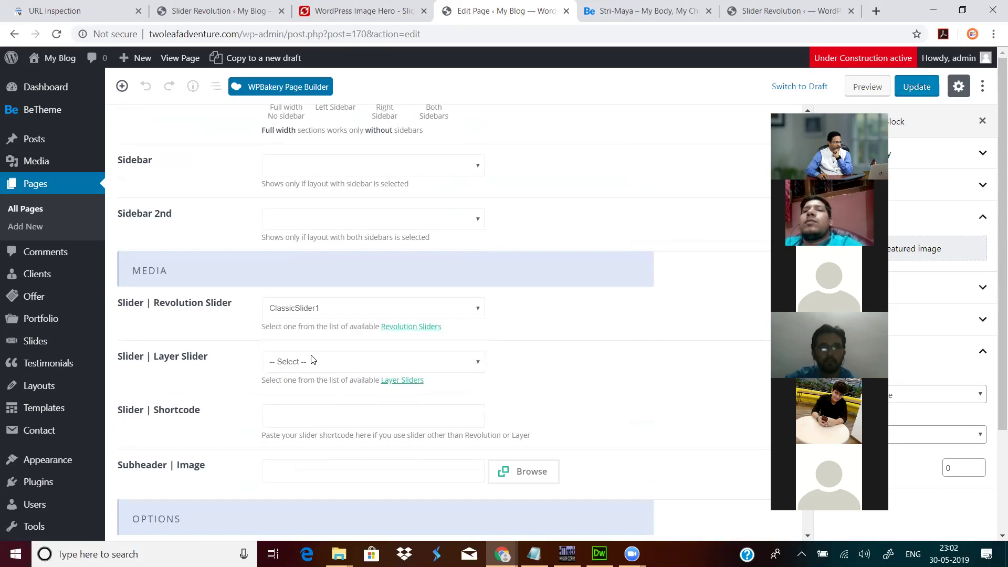
click(381, 308)
click(348, 349)
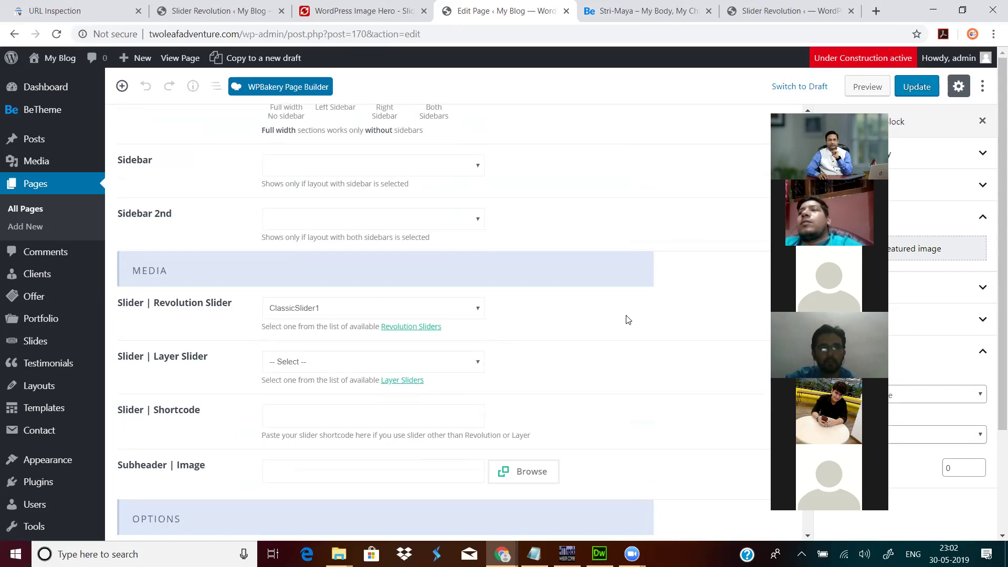
click(915, 90)
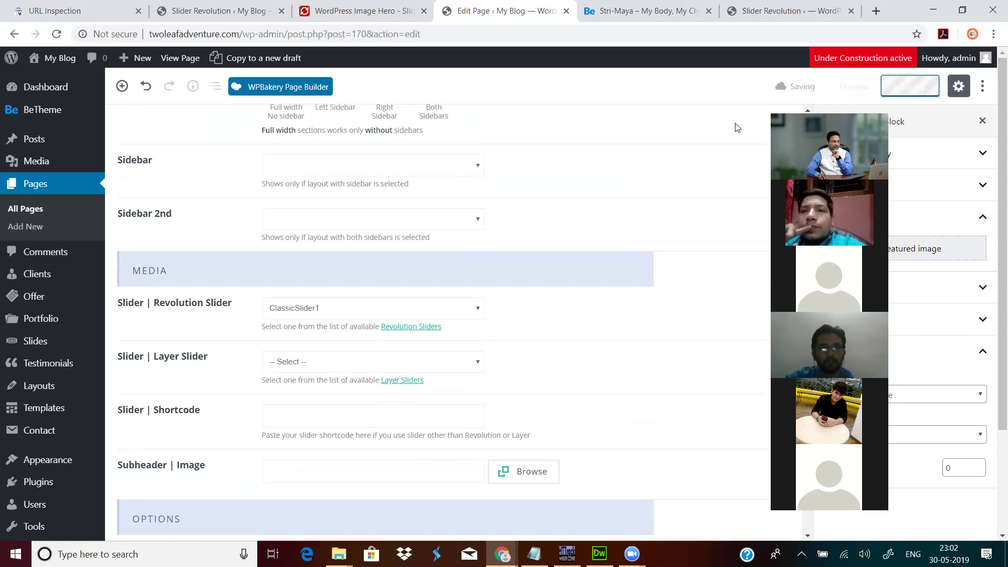
click(230, 11)
drag(244, 39, 595, 41)
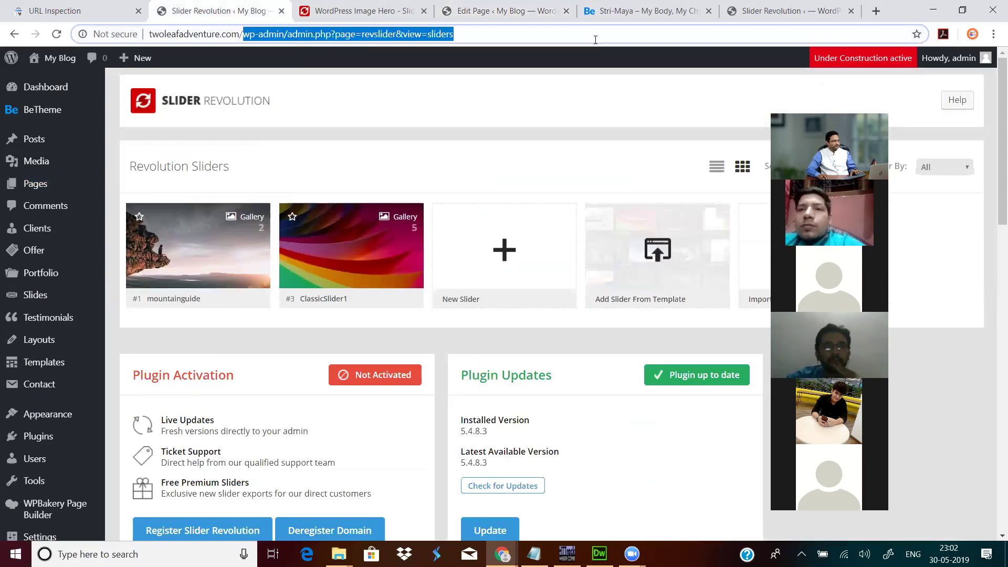
Step: Load twoleafadventure.com to see ClassicSlider1 live, and close the WordPress Image Hero demo tab
key(BackSpace)
key(Return)
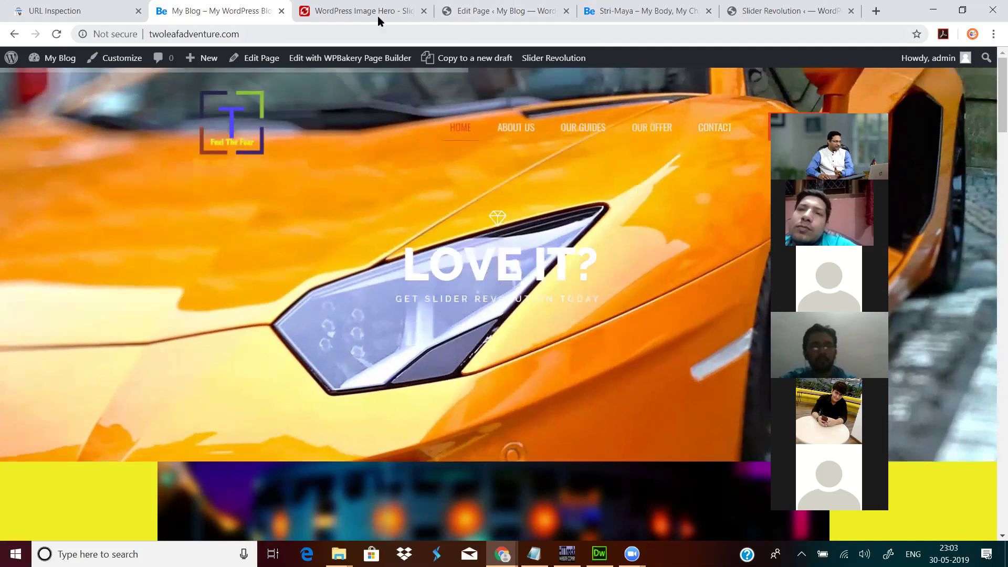
click(377, 16)
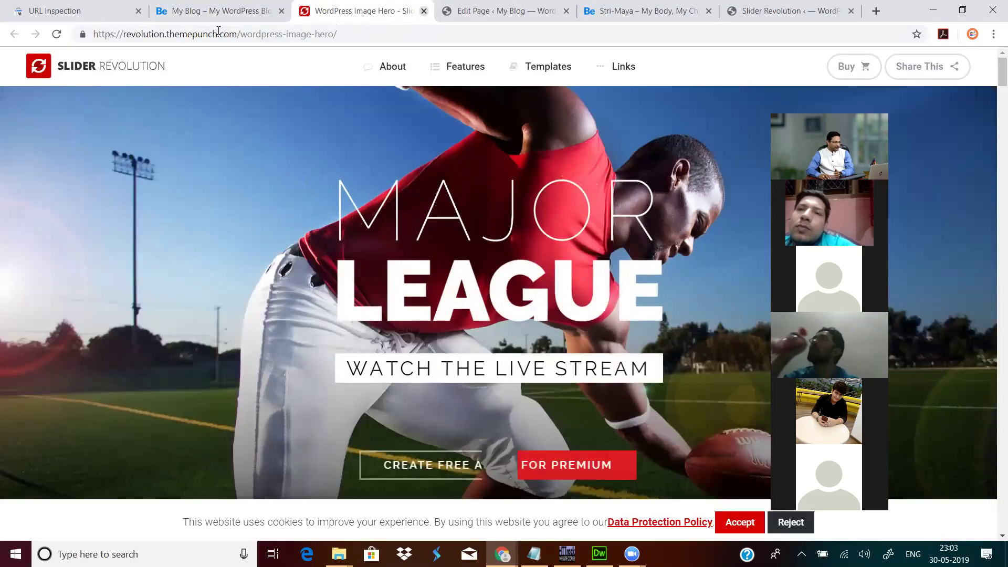
click(423, 10)
click(226, 10)
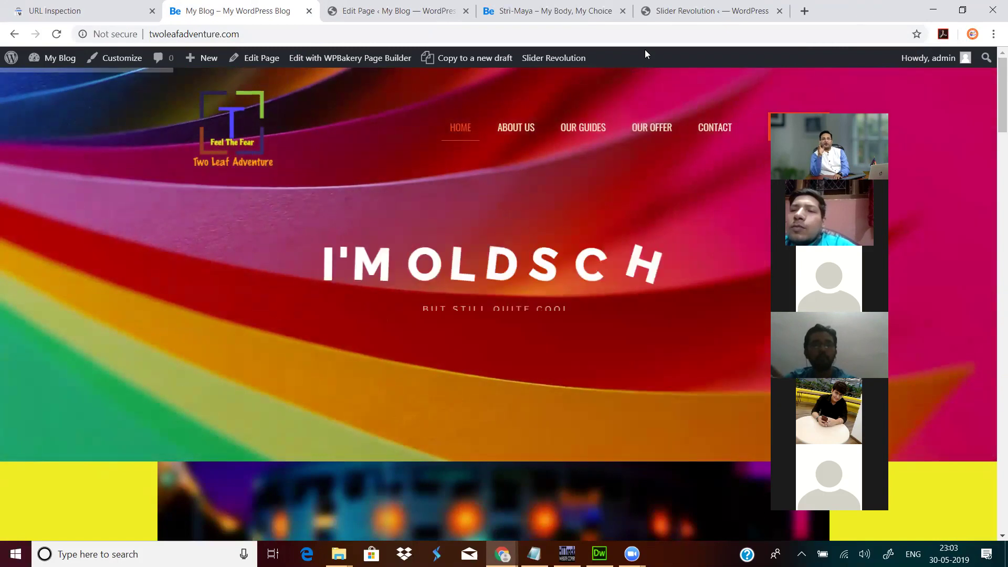
click(389, 11)
Step: Set the page's Revolution Slider back to mountainguide and update the page
click(396, 314)
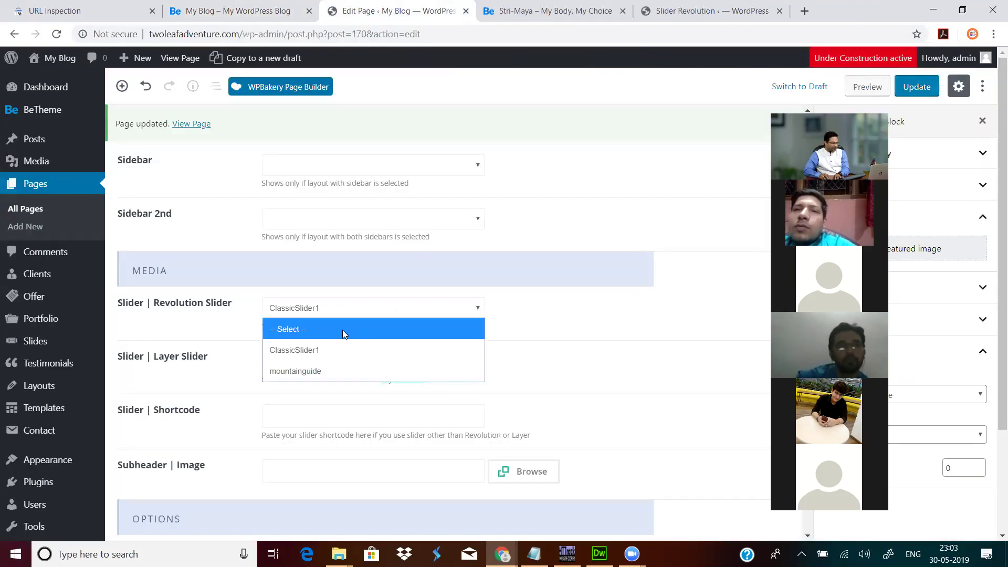
click(327, 371)
click(932, 87)
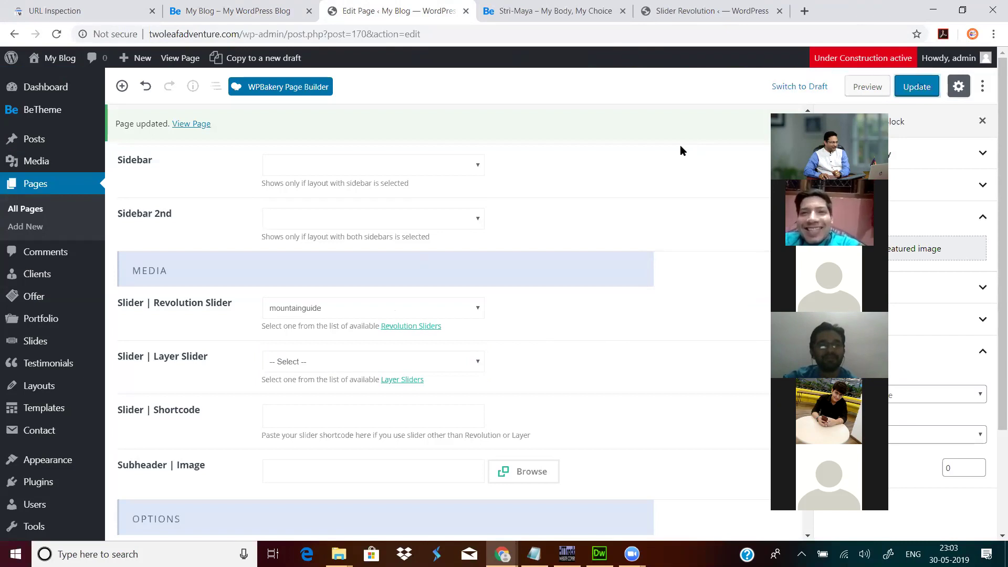
click(929, 89)
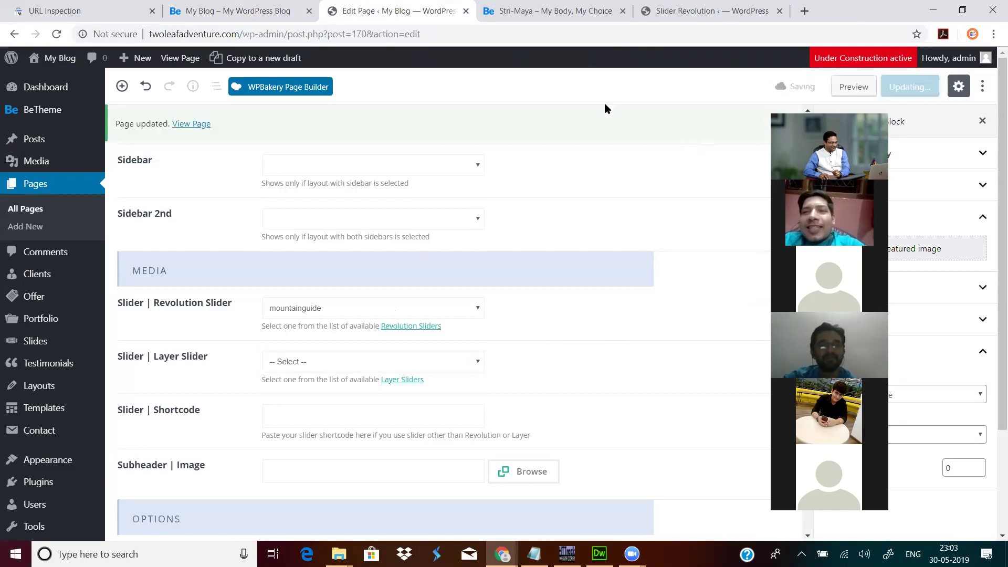
Step: Reload the homepage to check the mountainguide slider, then return to the page editor
click(257, 15)
click(56, 34)
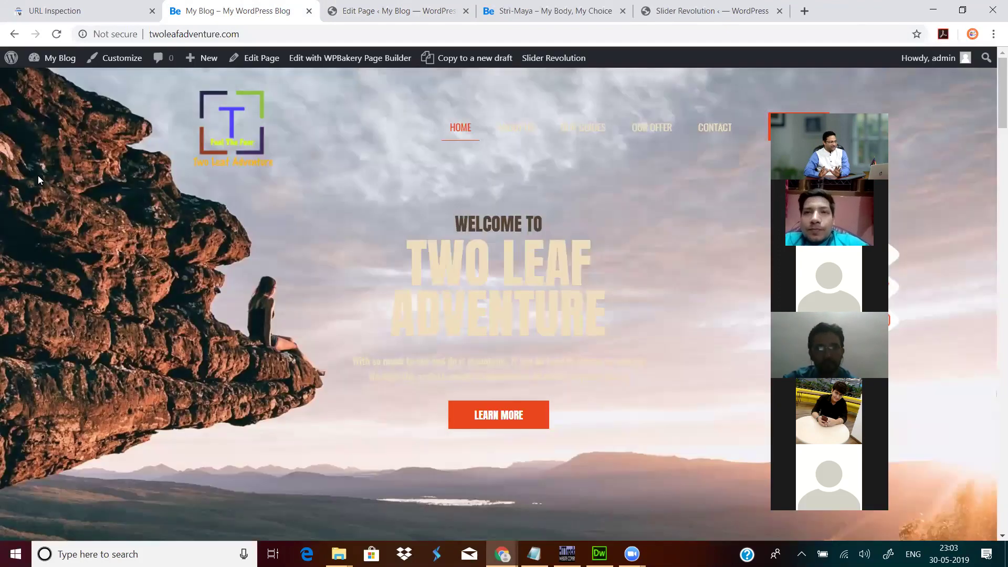
click(379, 10)
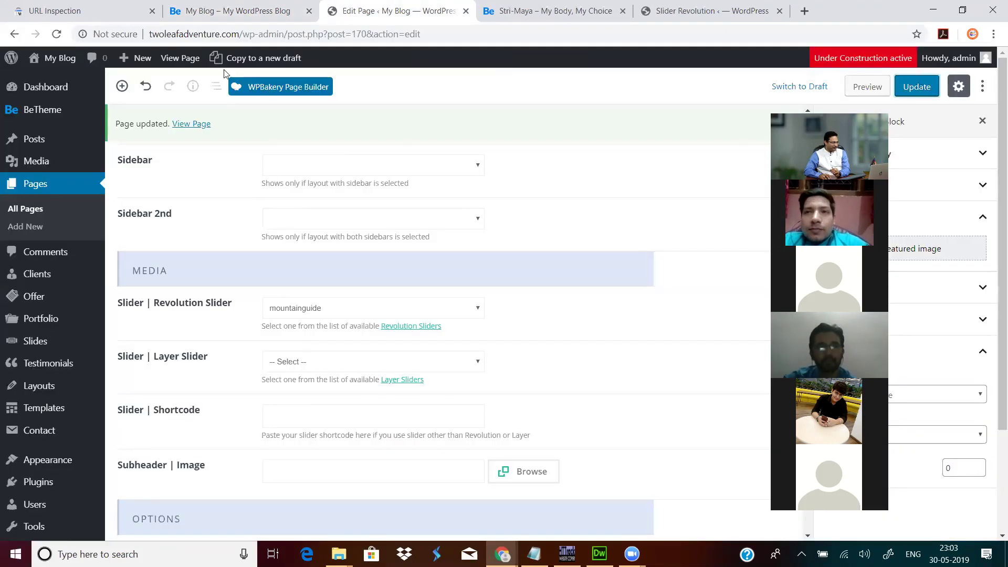
click(225, 10)
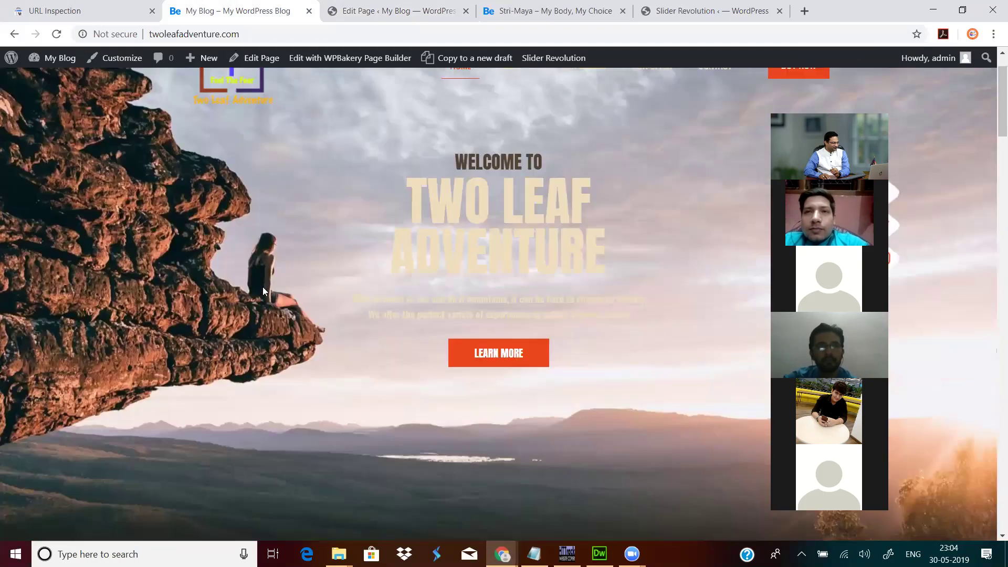
click(378, 10)
Step: Open the Slider Revolution sliders list from the admin menu
mouse_move(44, 117)
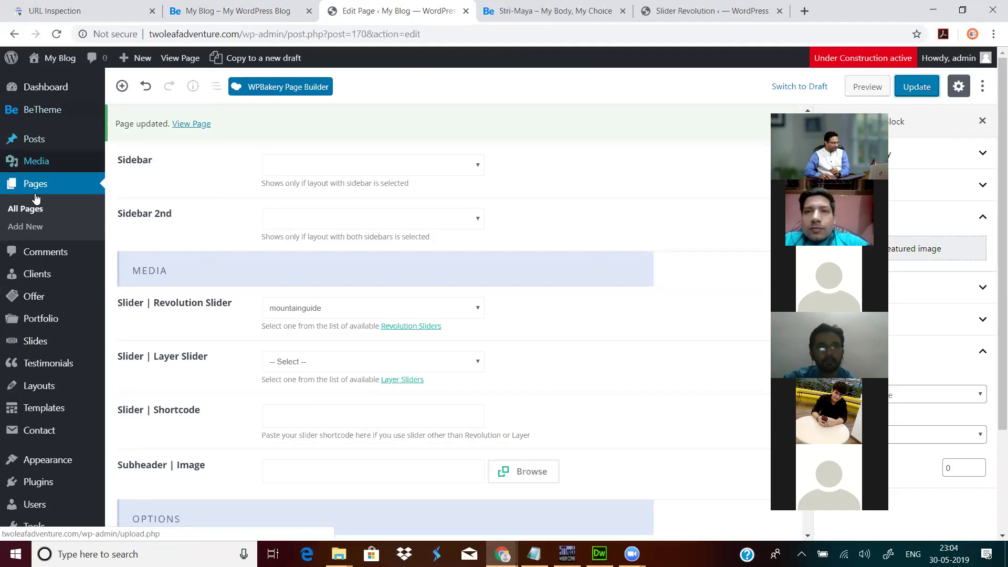
scroll(34, 399, down, 3)
click(51, 503)
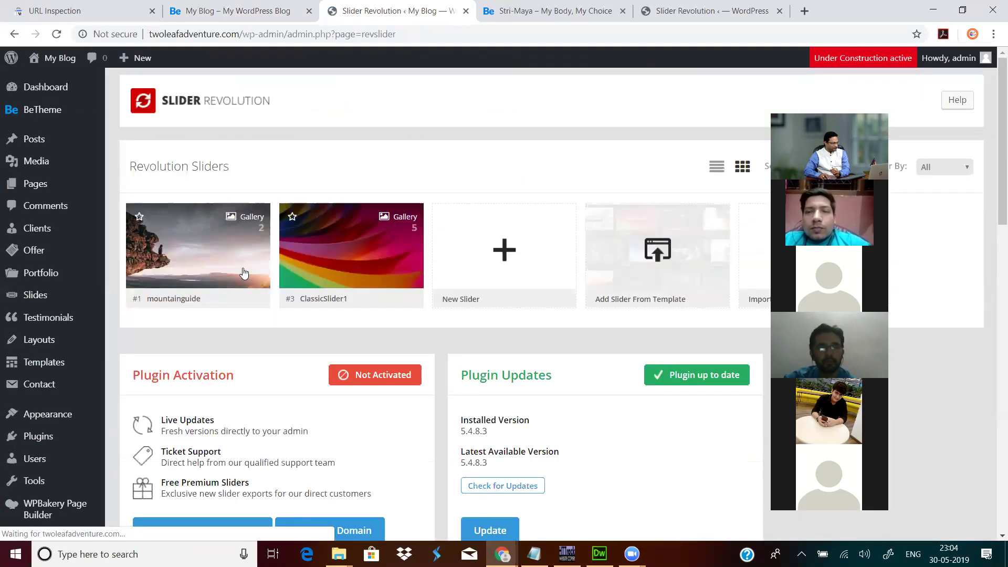
mouse_move(256, 305)
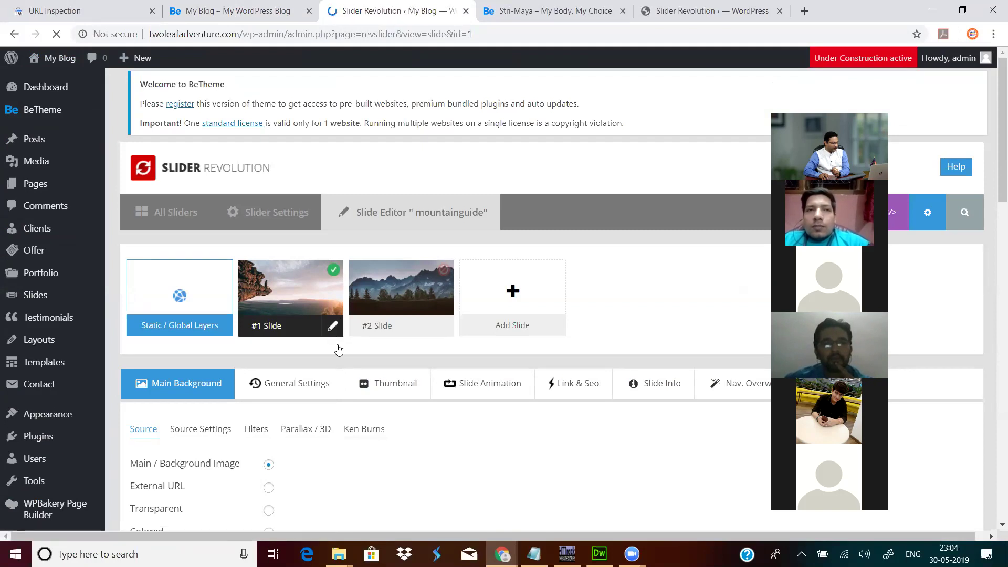
Step: Give #1 Slide the misty mountain forest photo from the Media Library as background, and save
scroll(598, 267, down, 5)
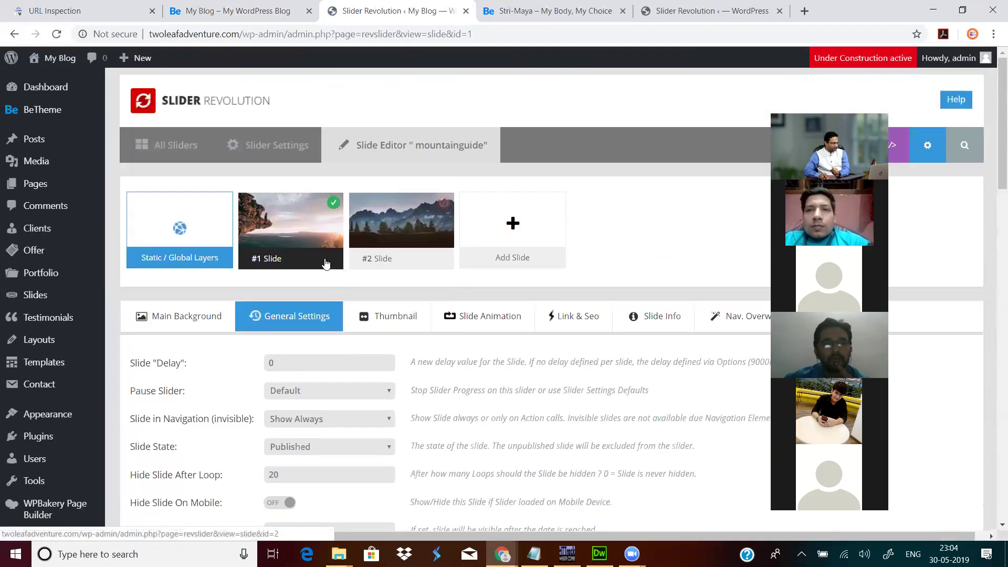
scroll(367, 317, down, 6)
scroll(368, 321, down, 5)
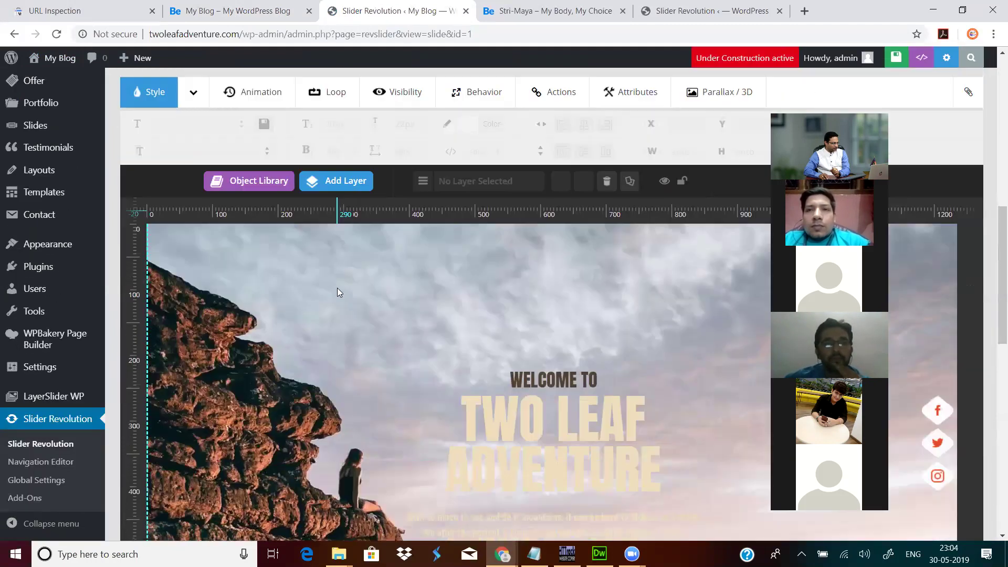
scroll(337, 288, up, 10)
click(178, 316)
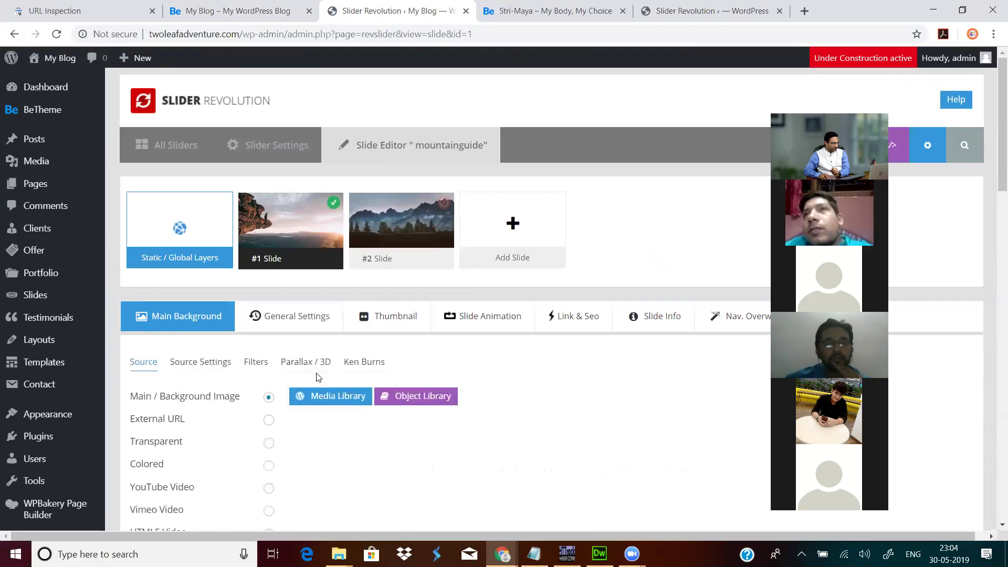
click(323, 398)
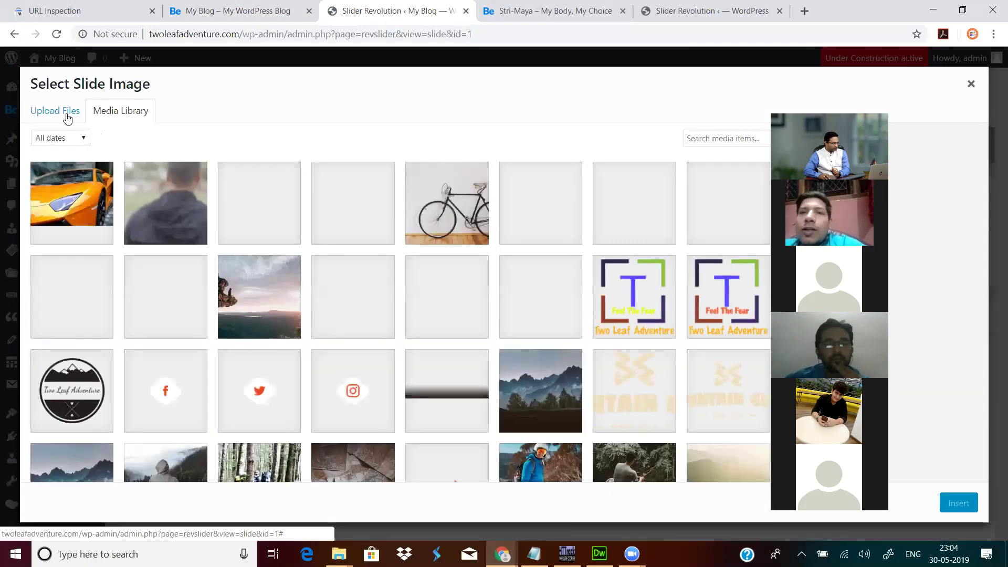
click(547, 391)
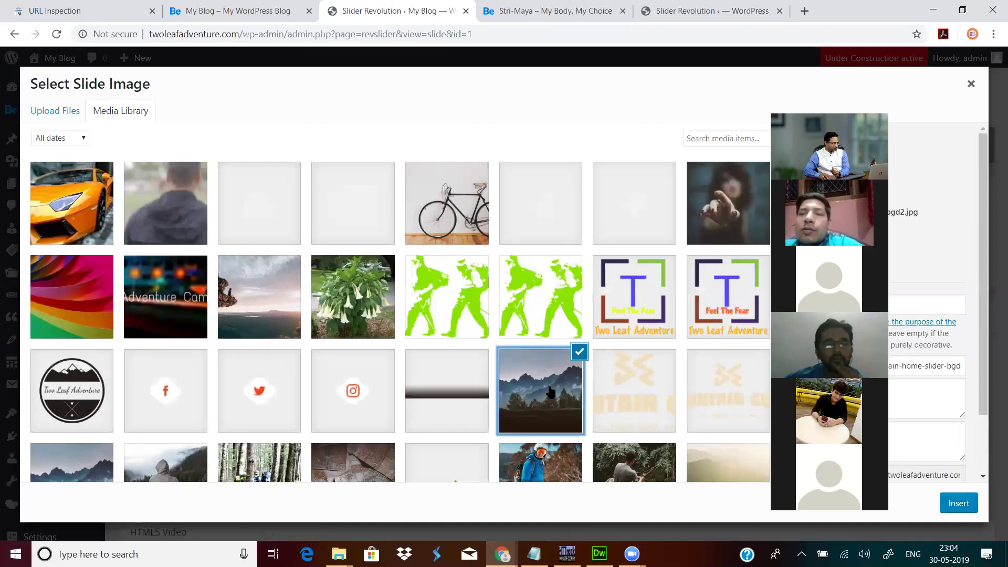
click(964, 505)
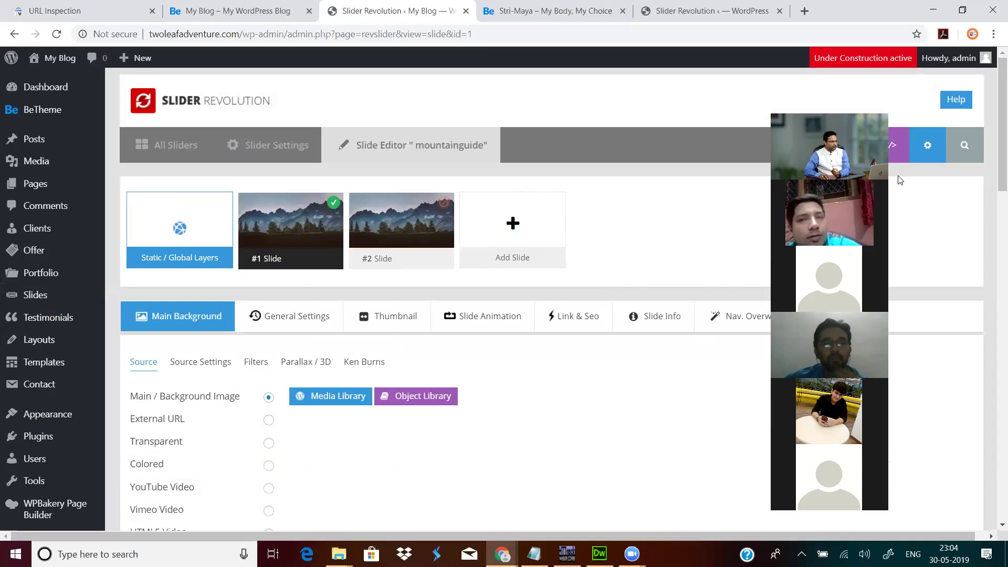
click(835, 147)
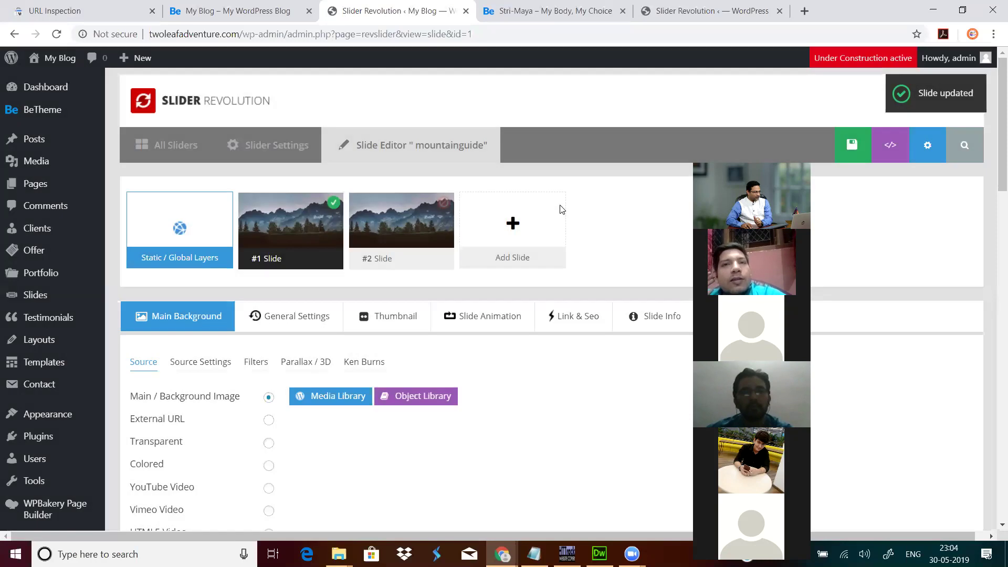
Step: Delete #2 Slide, confirm the deletion, and save the slider
mouse_move(426, 235)
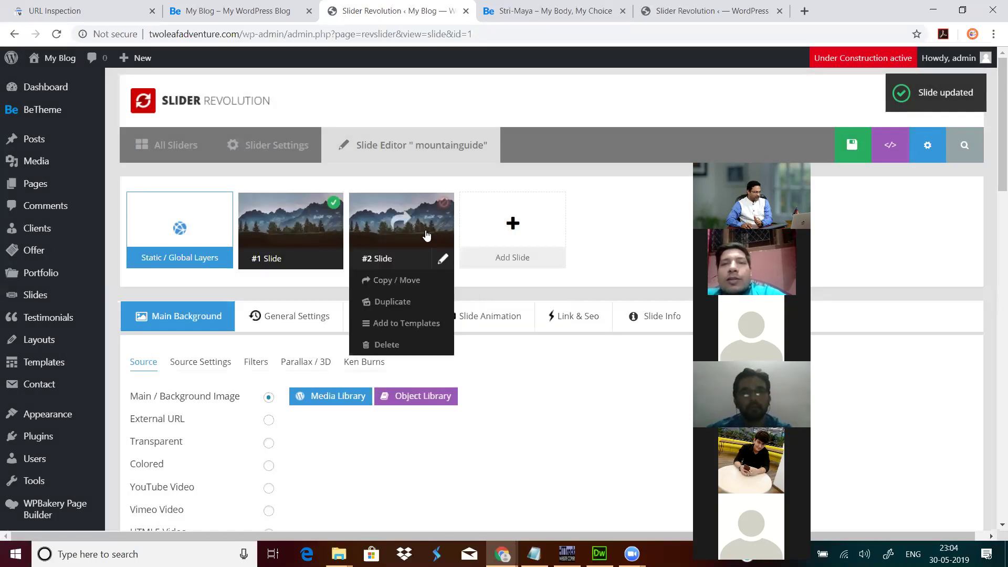
click(396, 349)
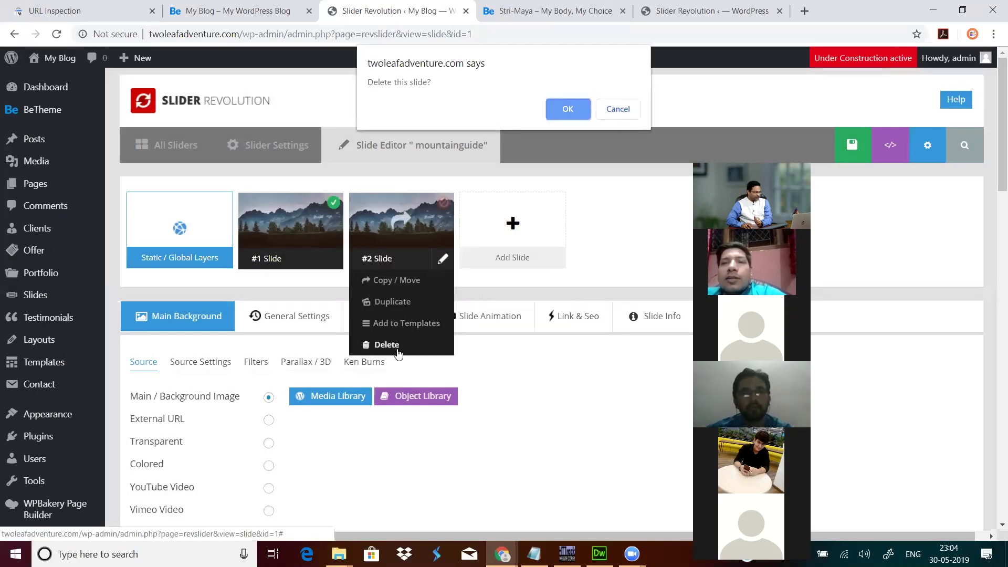
click(566, 110)
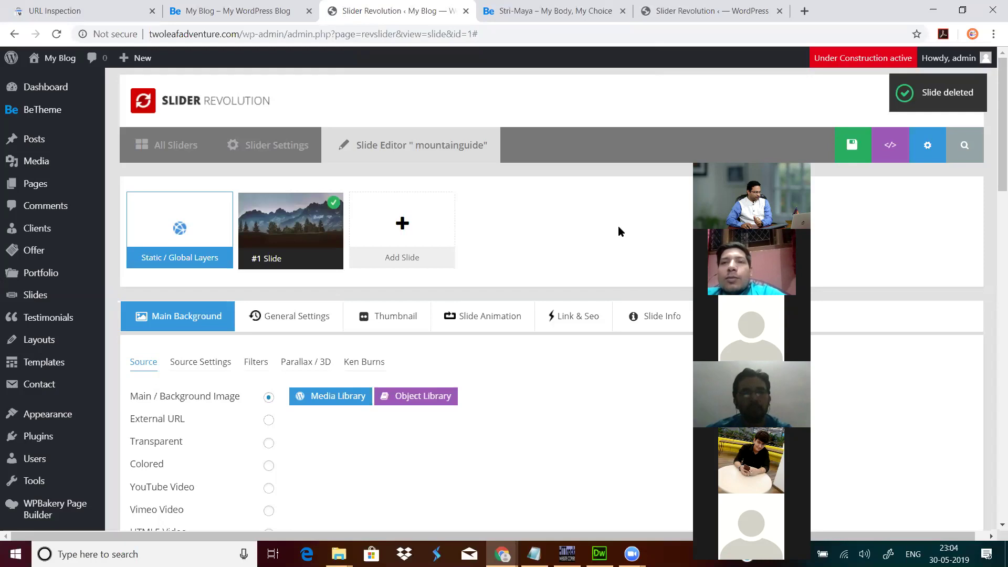
click(857, 153)
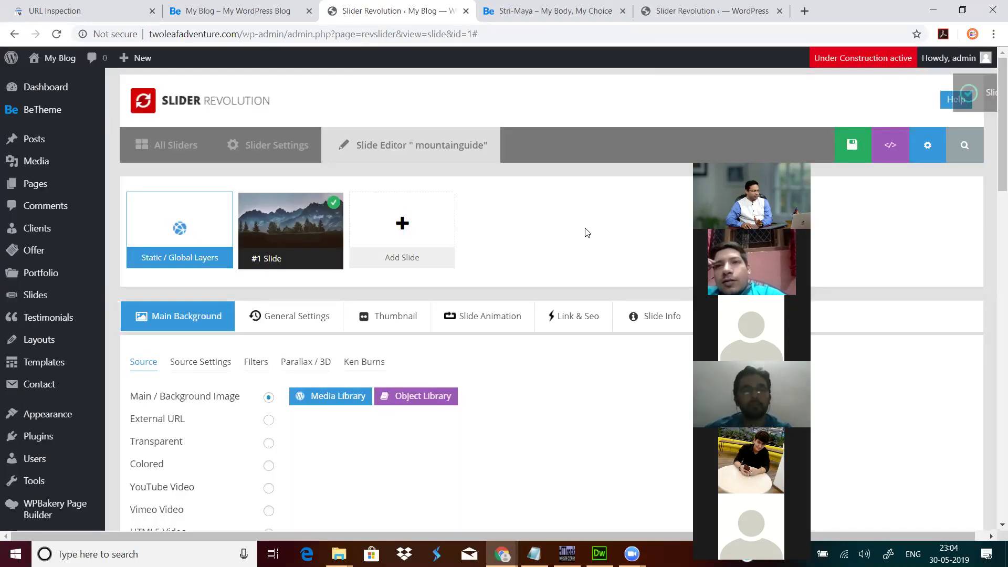
Step: Scroll to the mountain slide and select its existing ADVENTURE and TWO LEAF heading layers
scroll(578, 247, down, 6)
scroll(532, 353, down, 4)
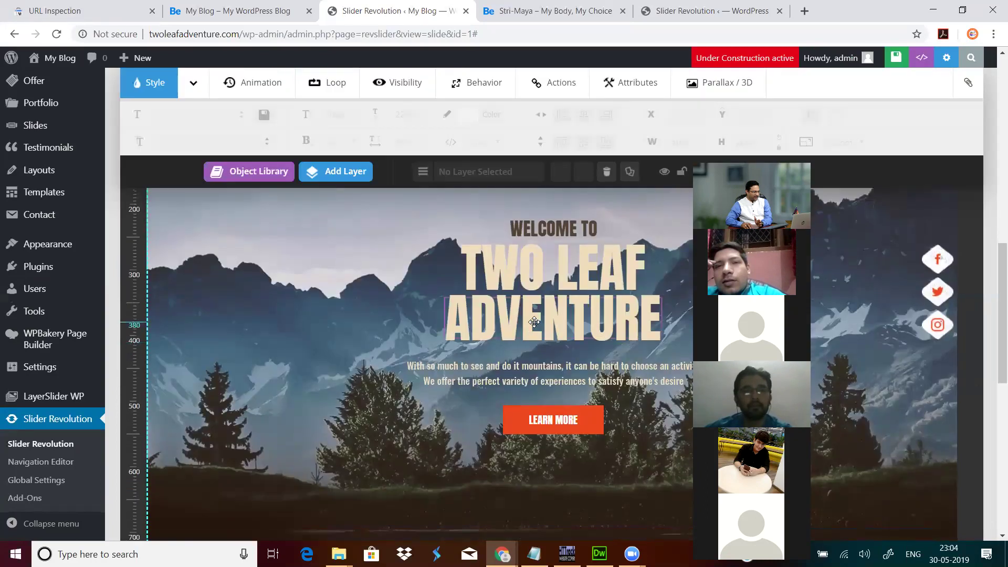
click(534, 321)
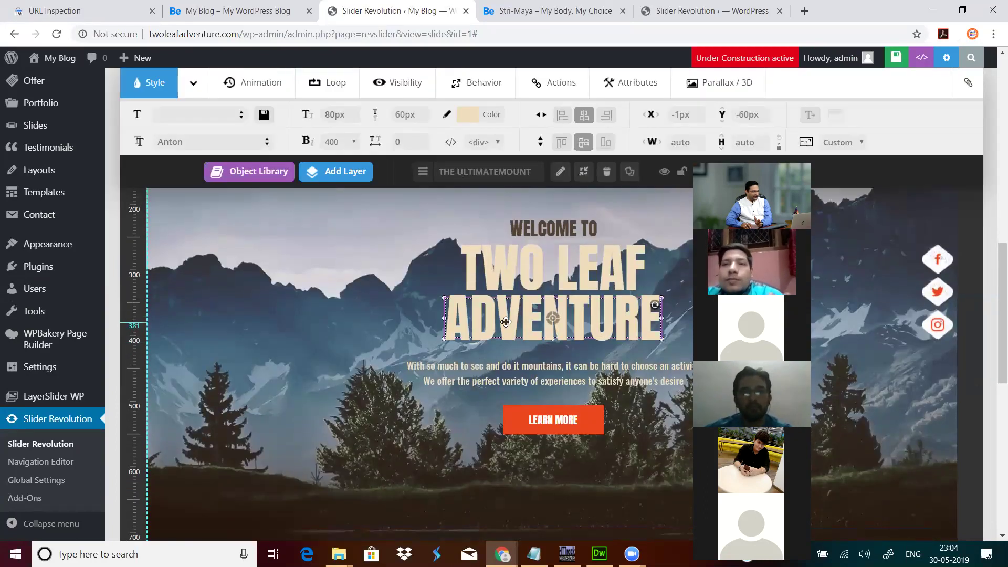
click(363, 326)
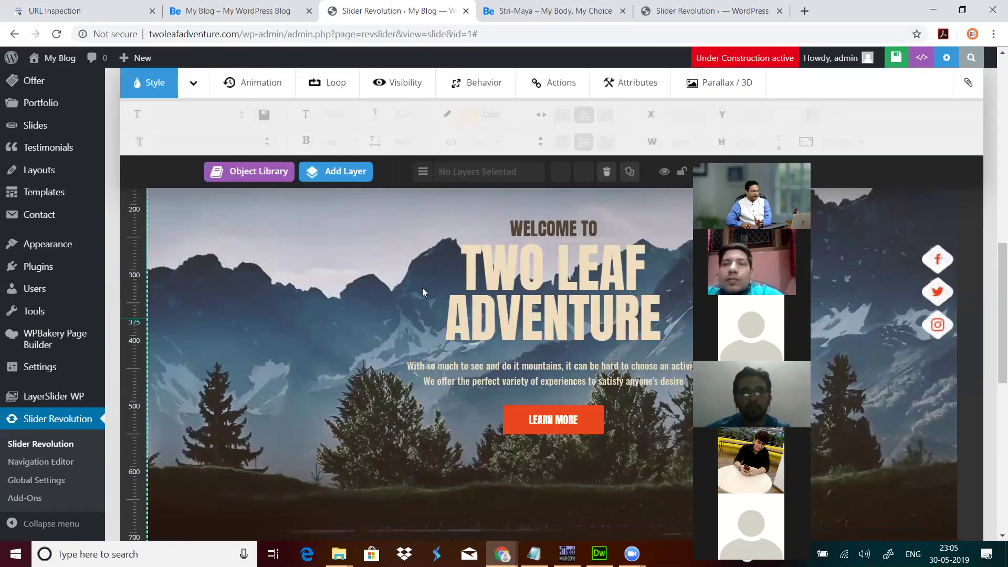
click(507, 274)
click(518, 323)
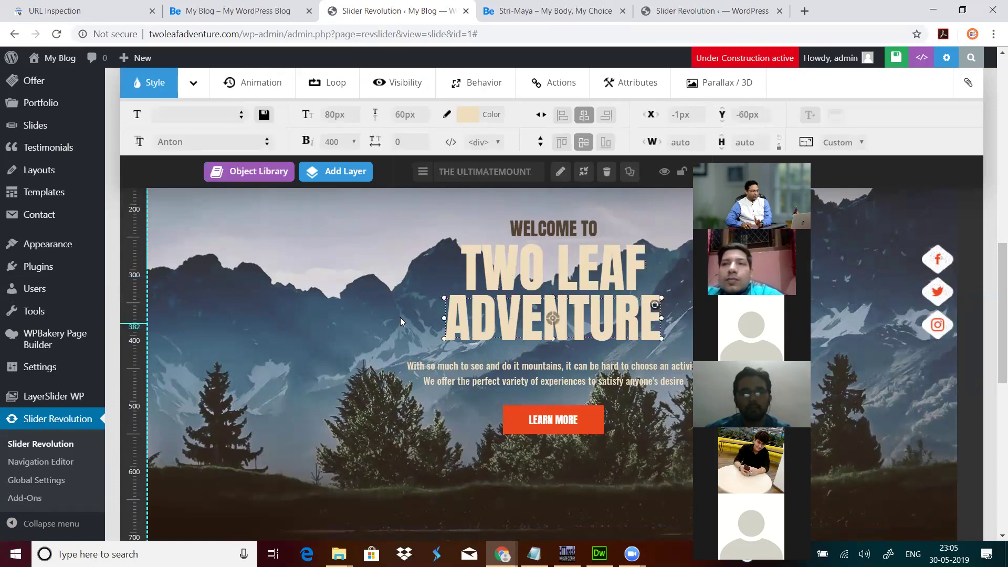
Step: Add a new Text/Html layer and replace its placeholder caption with 'Rishikesh'
click(327, 176)
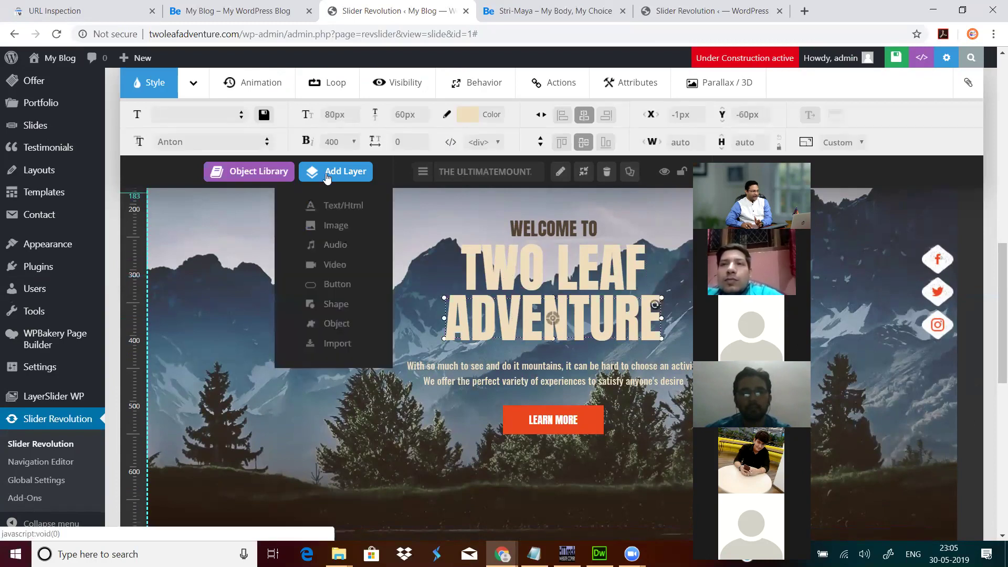
click(343, 206)
drag(490, 215, 395, 227)
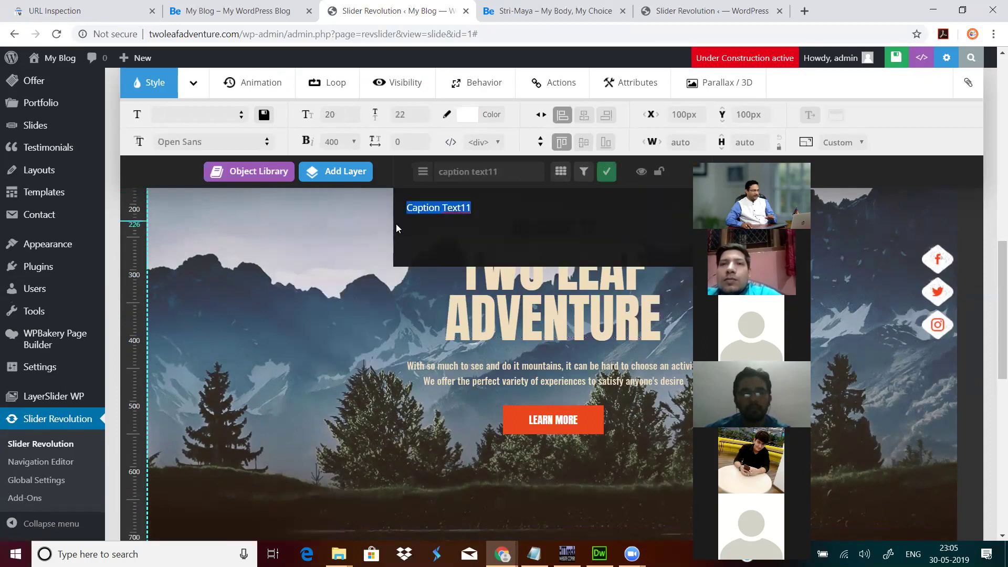
text(r)
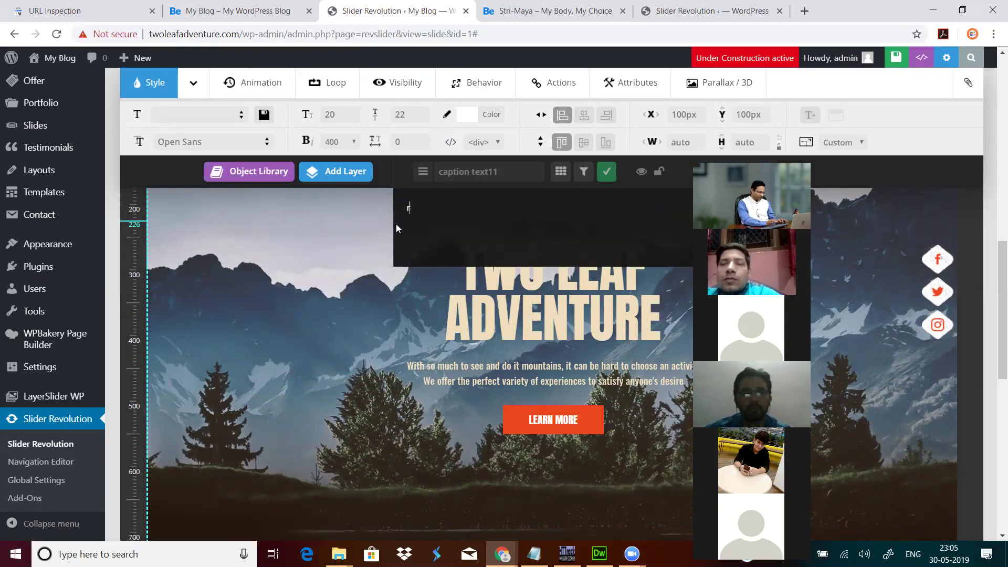
text(ISHIKESH)
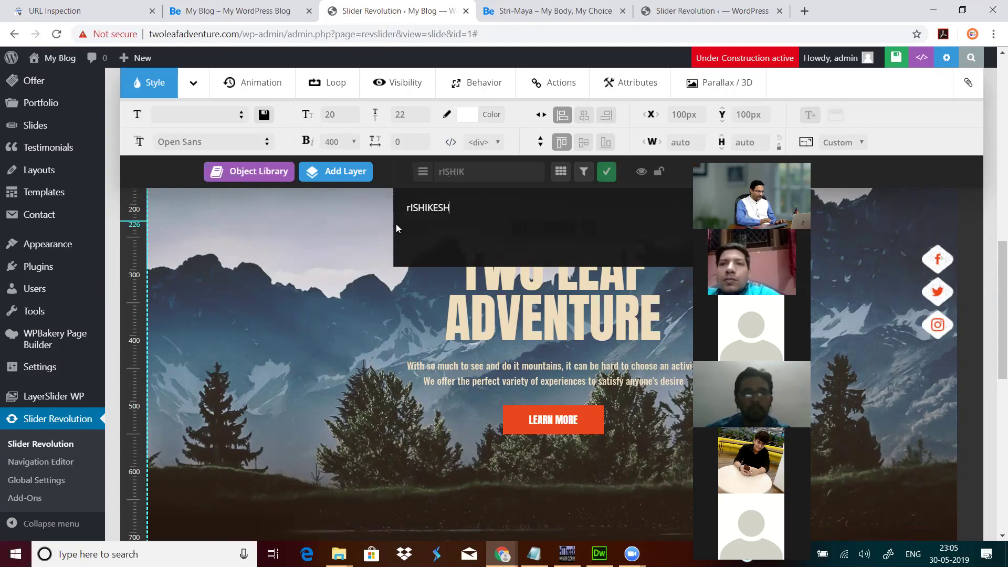
drag(487, 199, 397, 209)
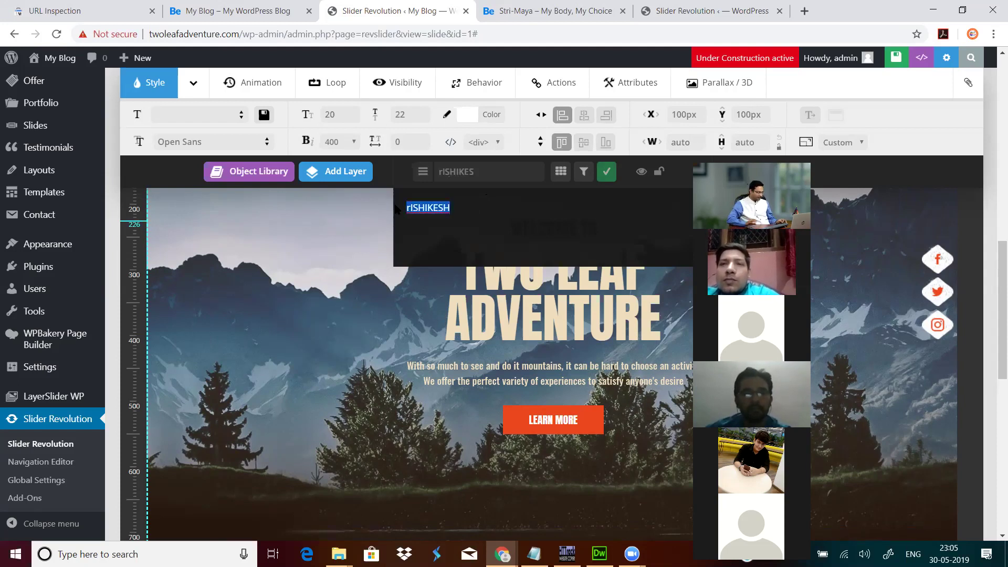
text(Rishikesh)
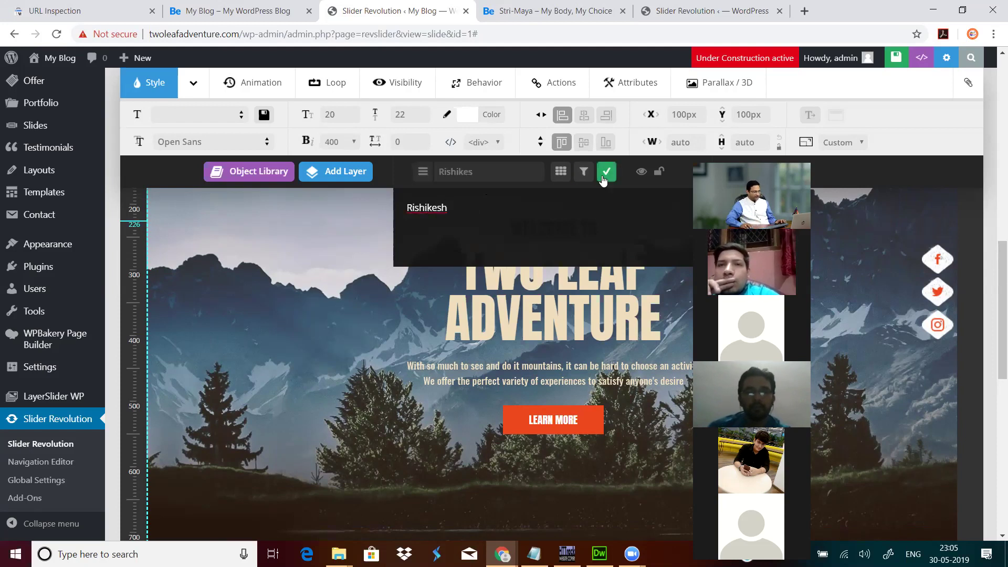
click(604, 177)
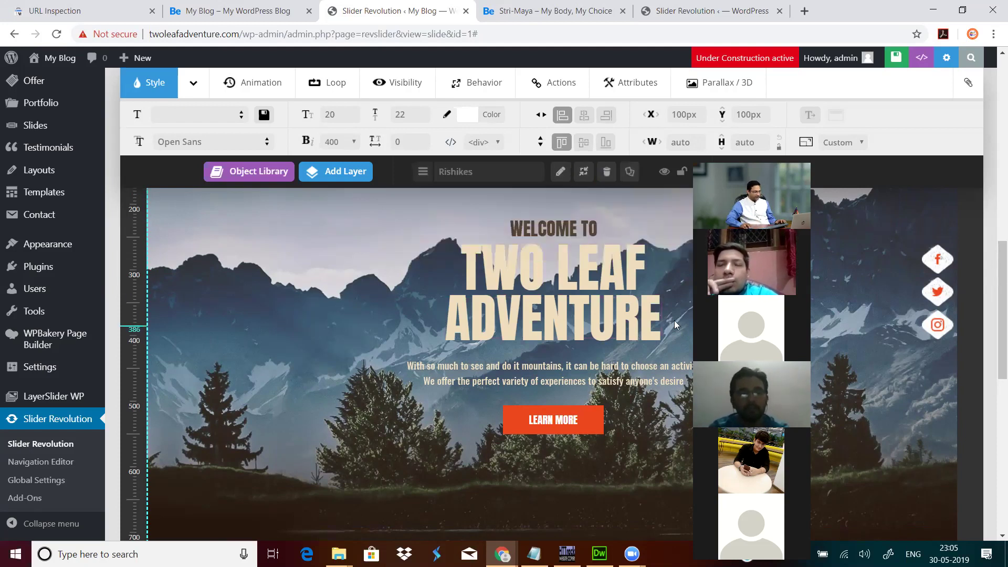
scroll(696, 366, down, 5)
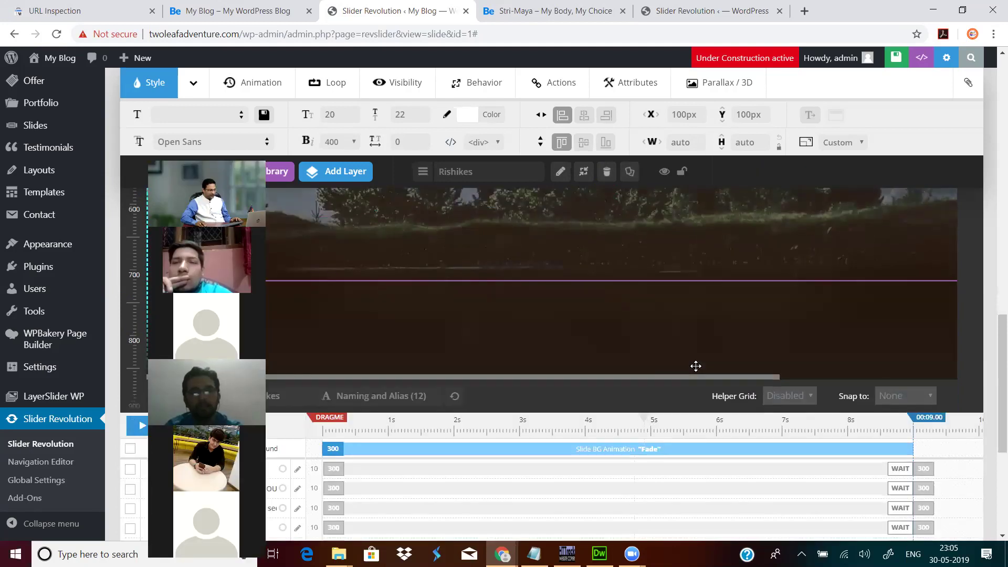
scroll(714, 360, up, 3)
scroll(578, 300, down, 1)
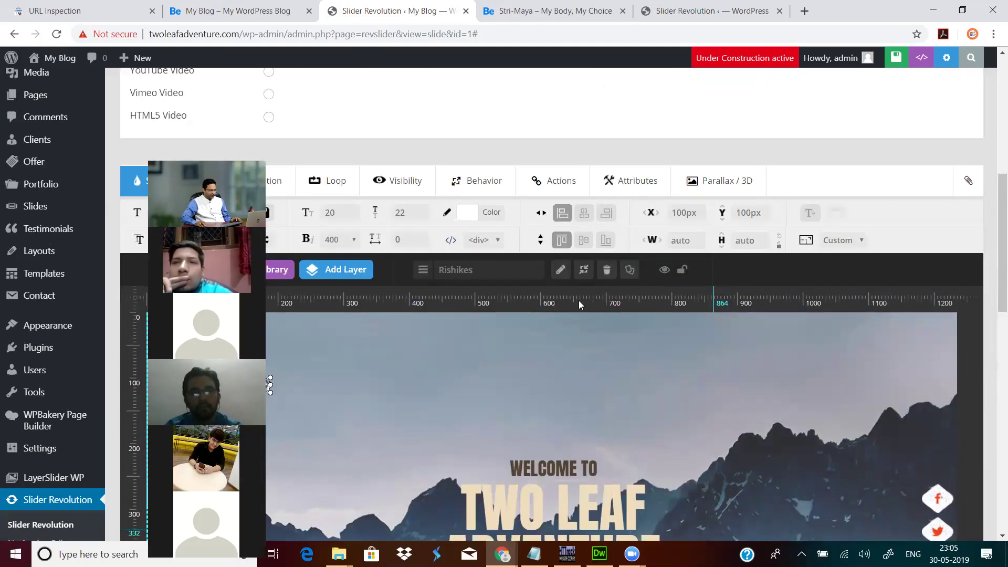
scroll(578, 300, down, 3)
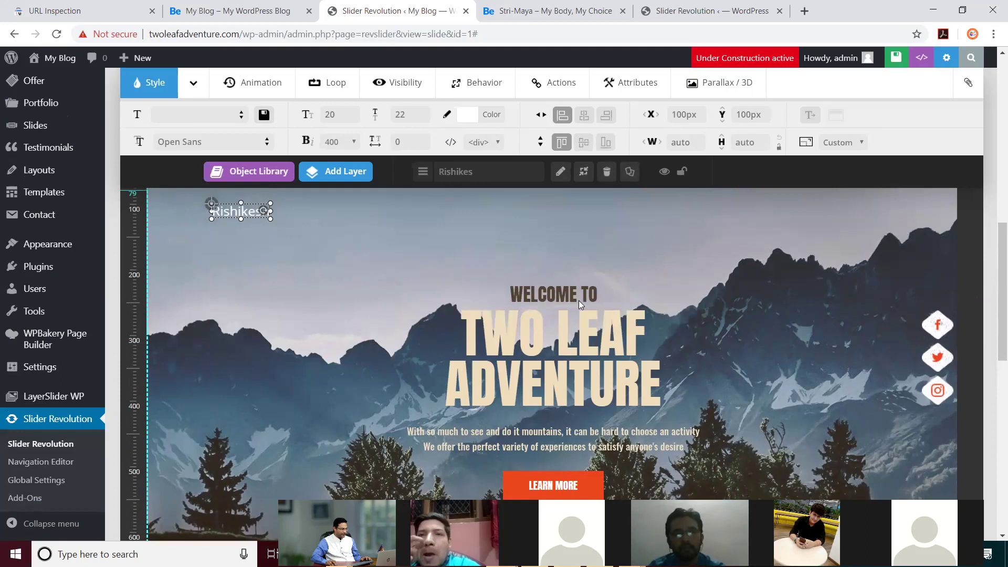
Step: Drag the Rishikesh layer into the upper-left sky, ending at X 222px, Y 98px
drag(242, 211, 594, 346)
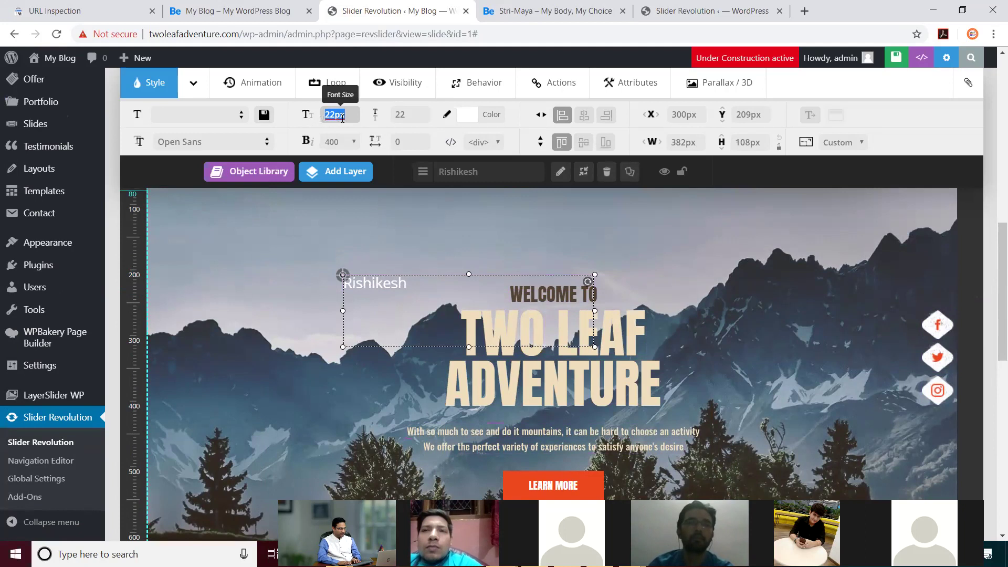
scroll(343, 115, up, 9)
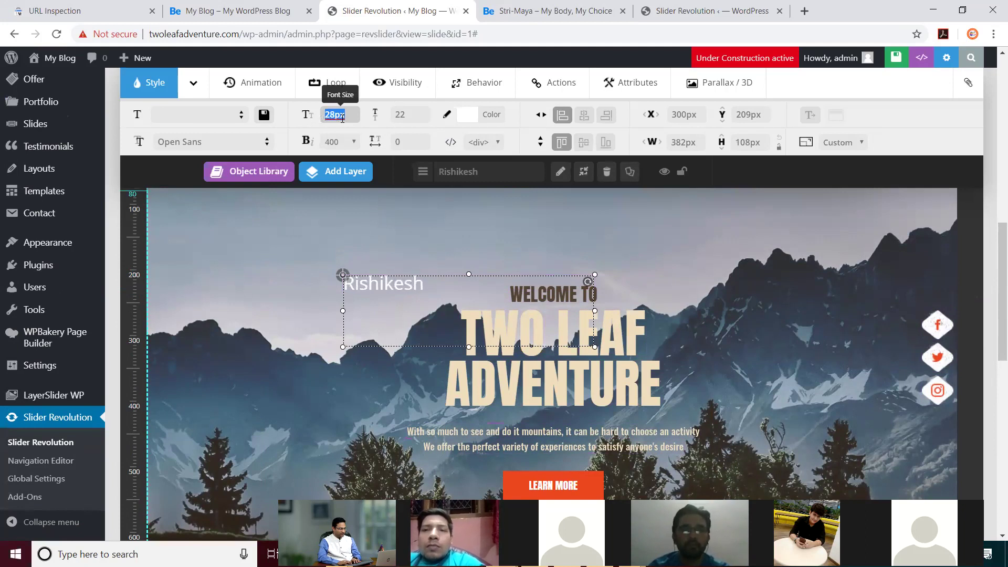
scroll(342, 115, up, 8)
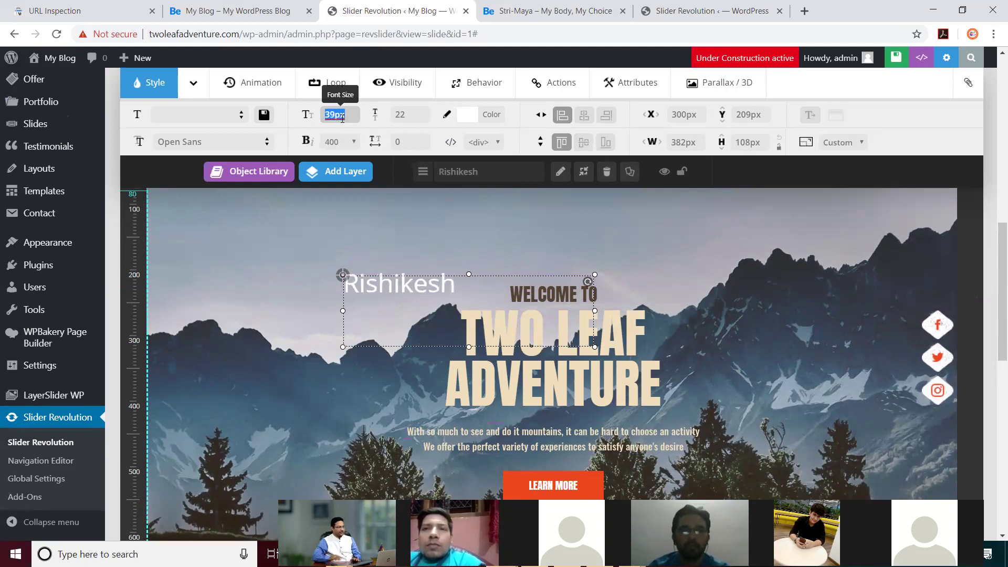
drag(419, 287, 341, 257)
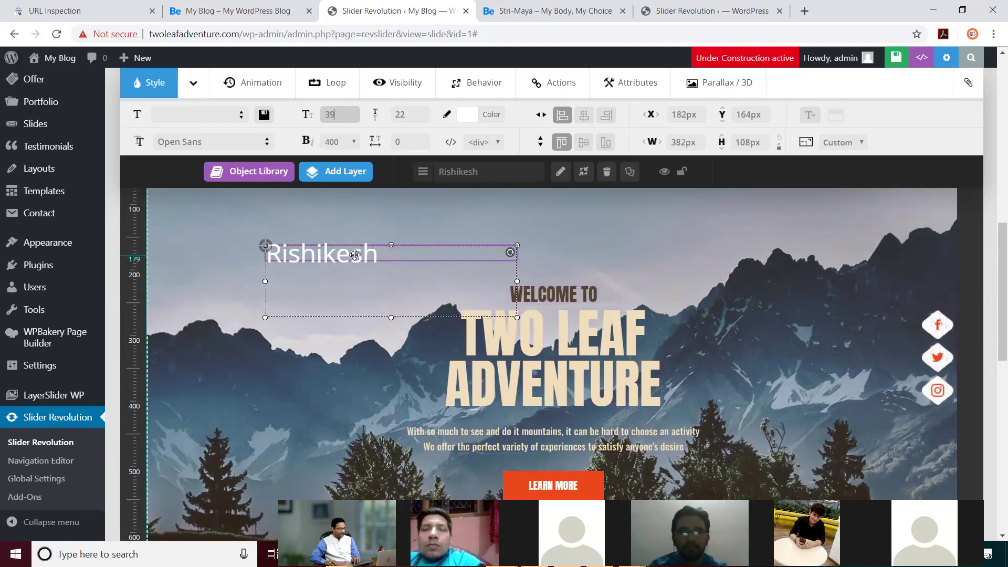
drag(355, 255, 330, 272)
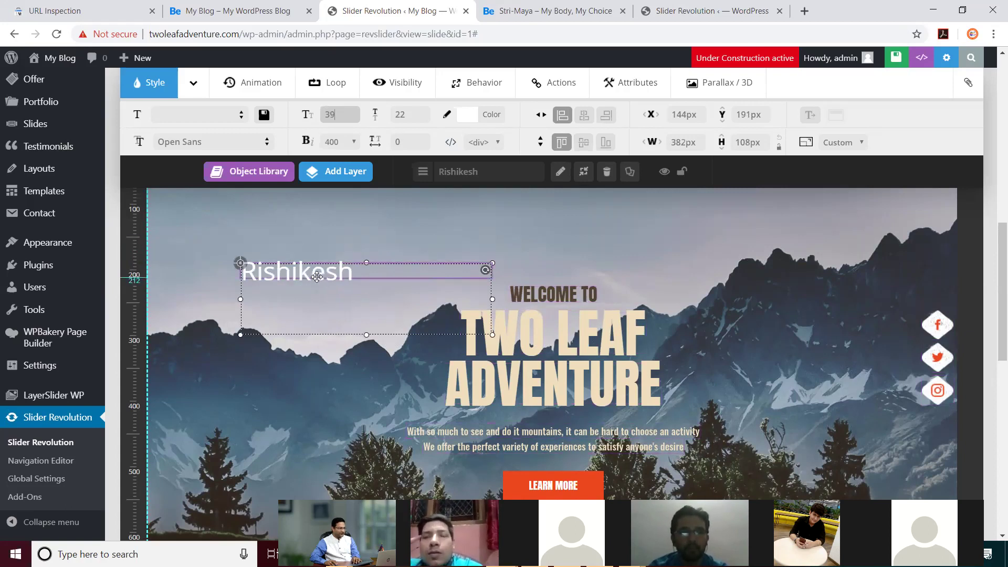
drag(317, 277, 349, 255)
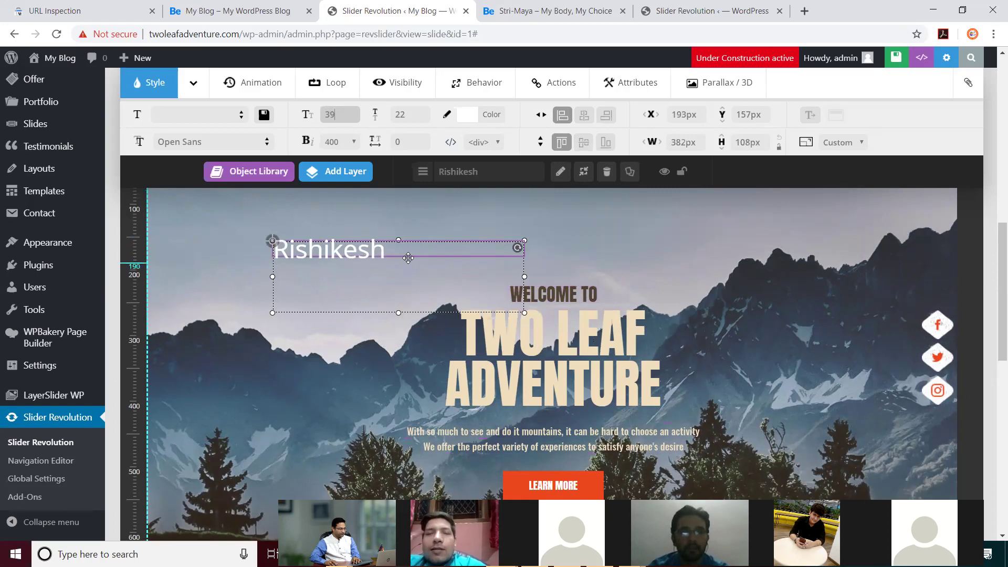
drag(367, 249, 316, 249)
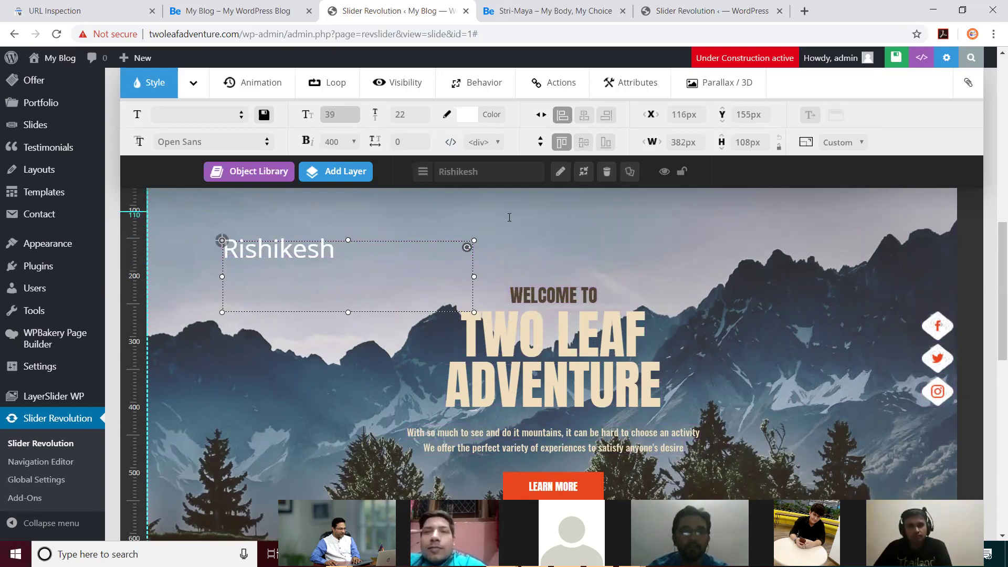
scroll(509, 217, up, 3)
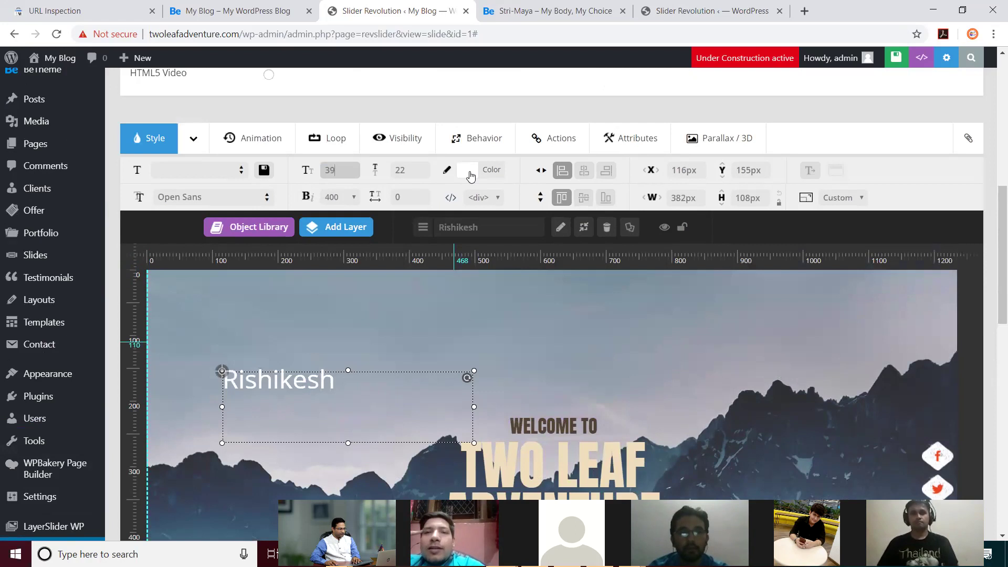
drag(304, 378, 373, 340)
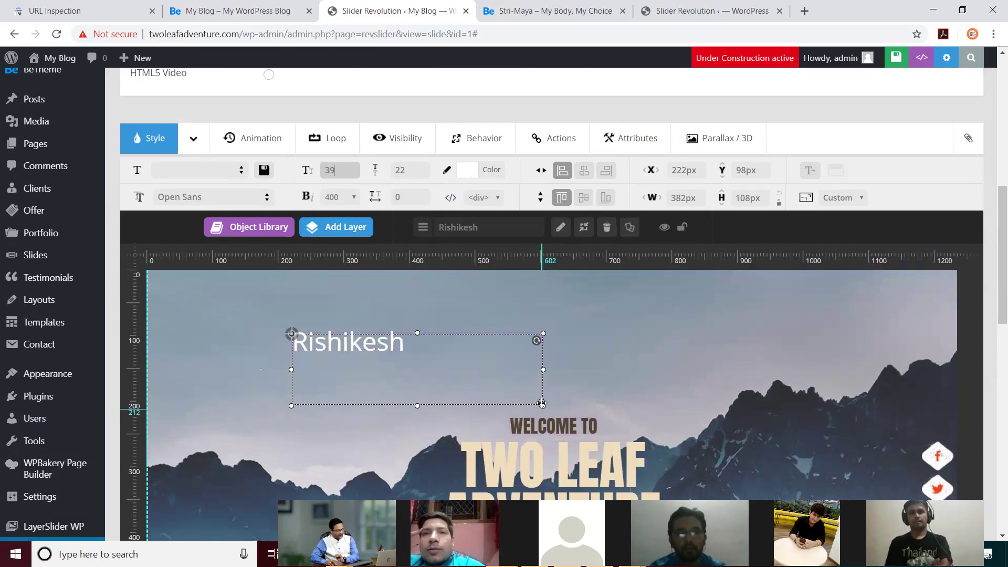
Step: Give the Rishikesh text layer the yellow preset colour
click(515, 341)
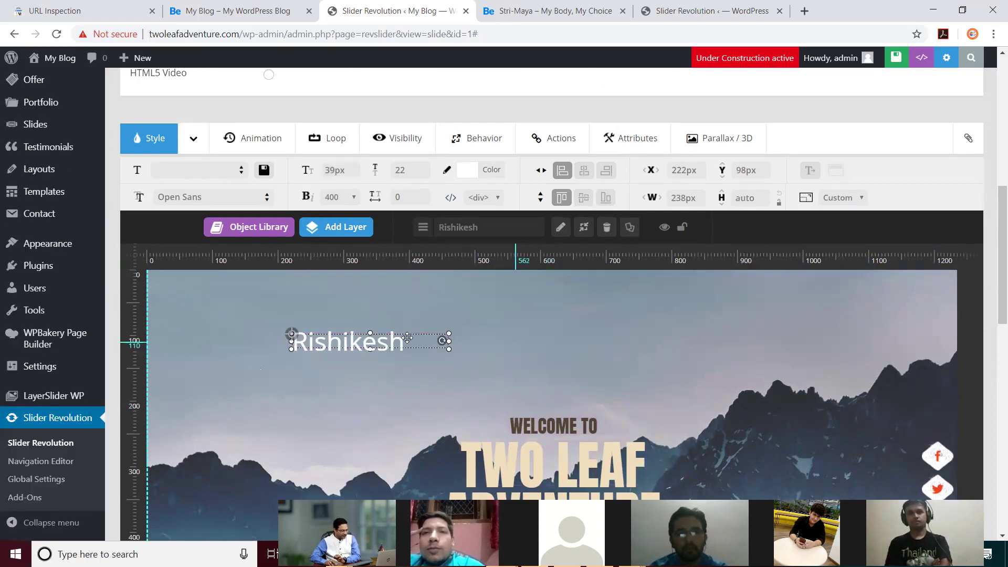
click(379, 339)
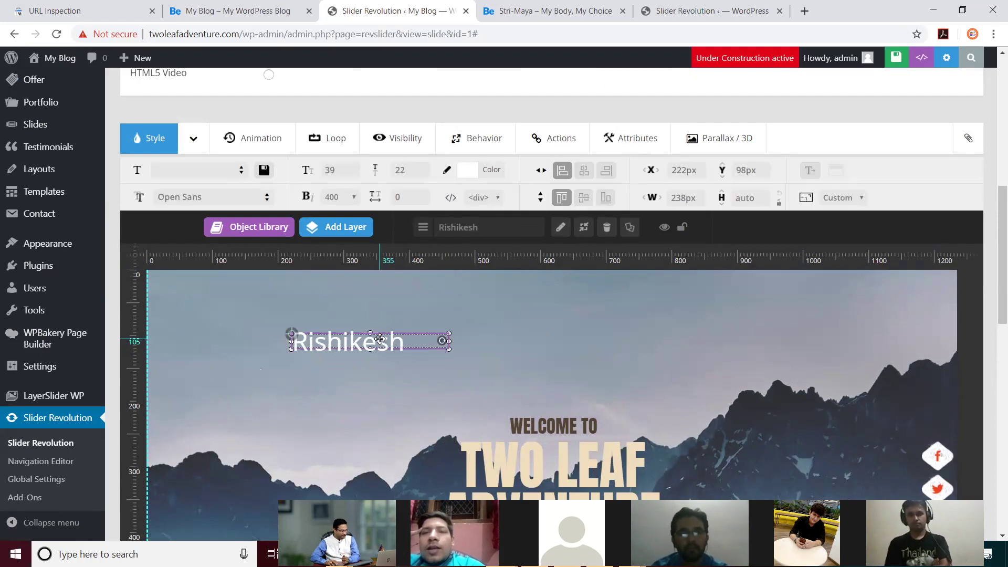
click(469, 168)
click(479, 252)
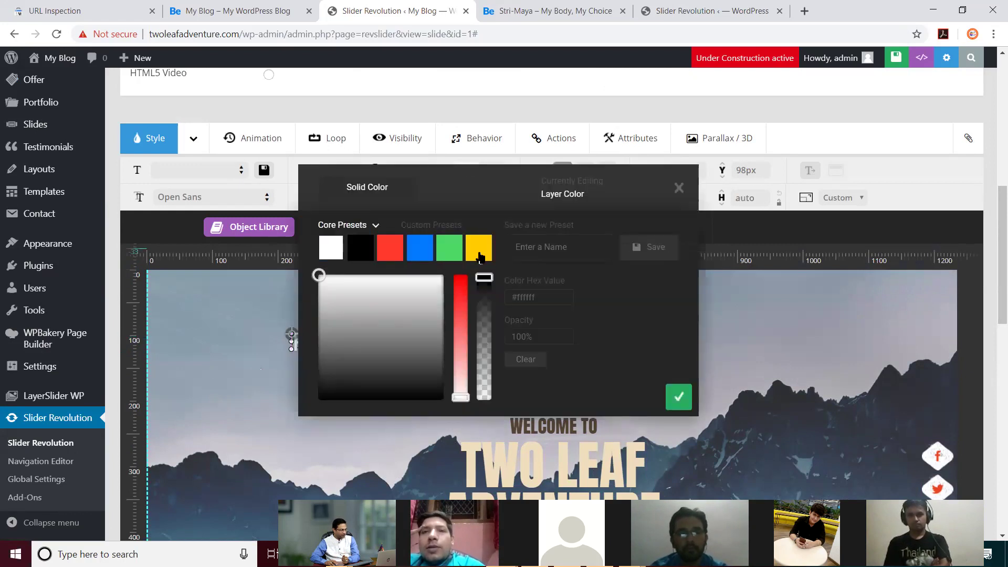
click(678, 397)
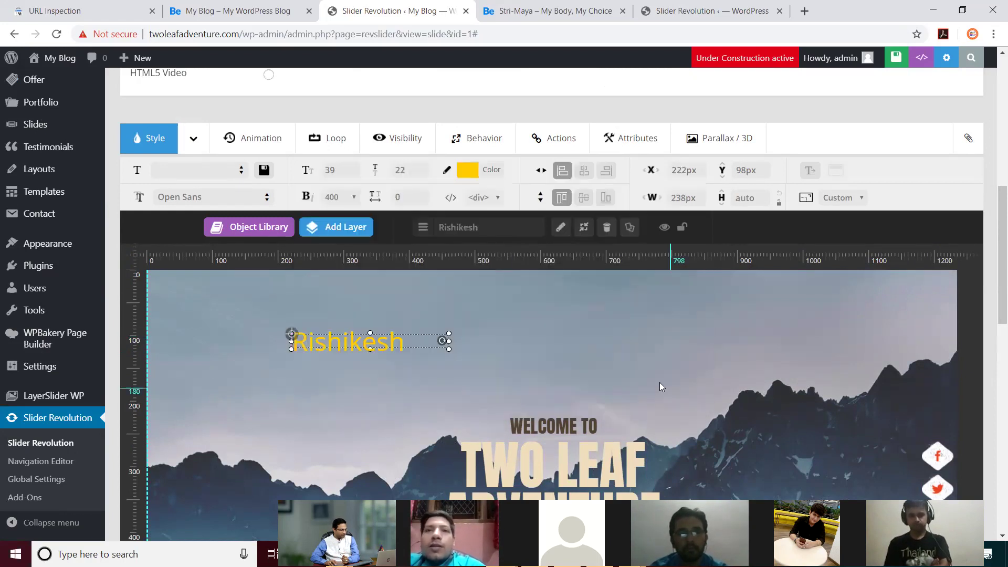
Step: Nudge the yellow Rishikesh layer up to X 236px, Y 84px, enlarging it to 295×97px
click(539, 326)
click(400, 347)
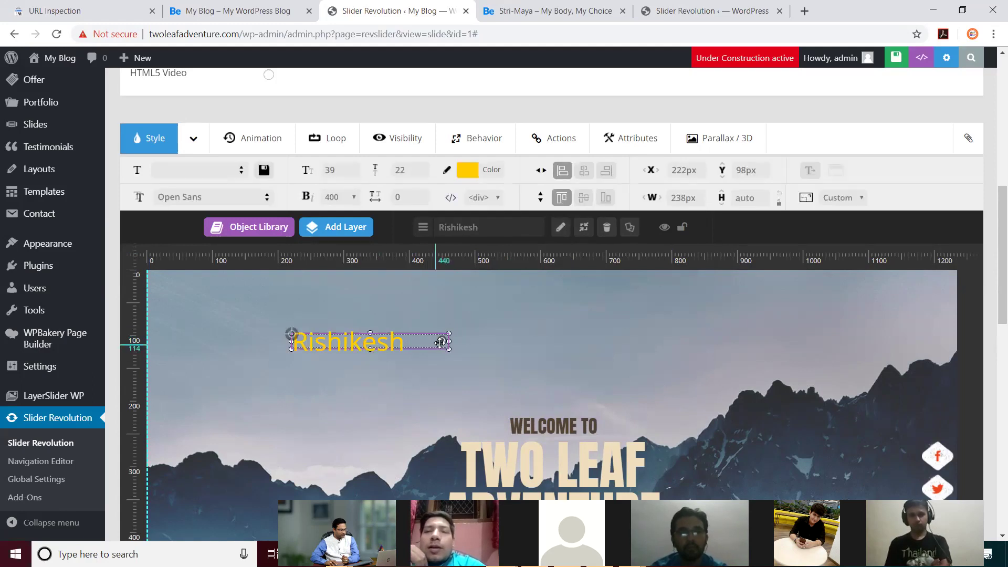
drag(493, 401, 495, 340)
click(509, 332)
click(396, 338)
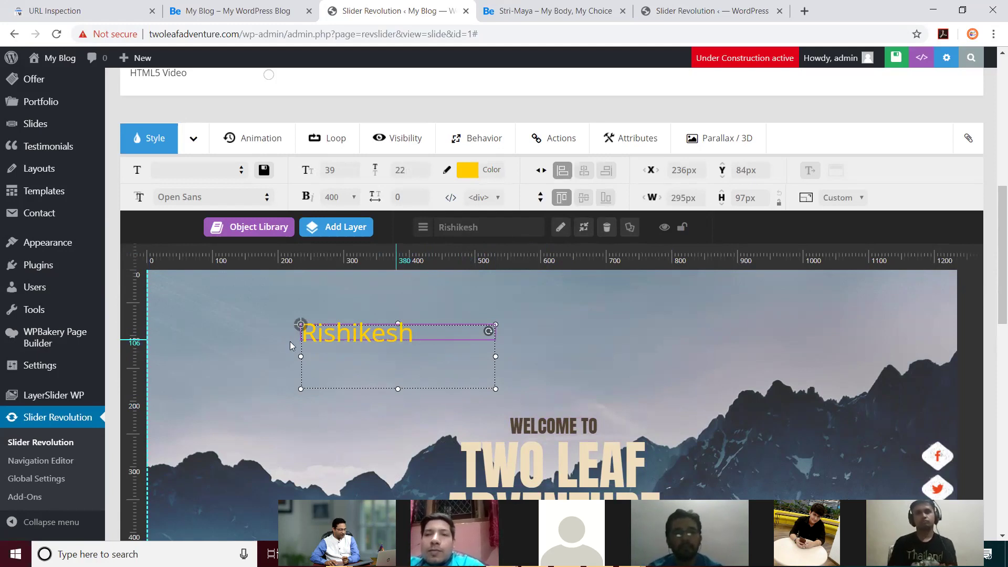
click(249, 337)
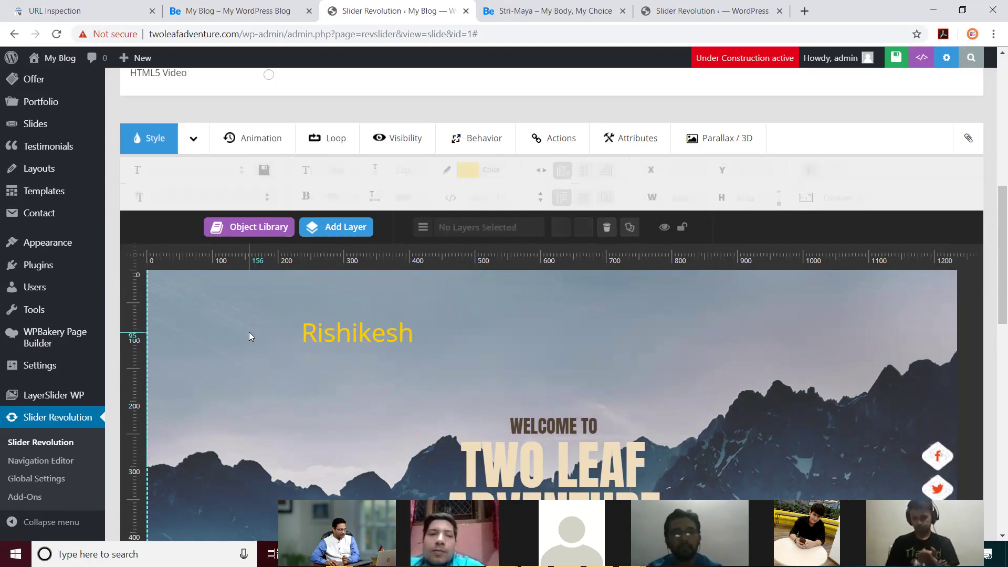
click(348, 334)
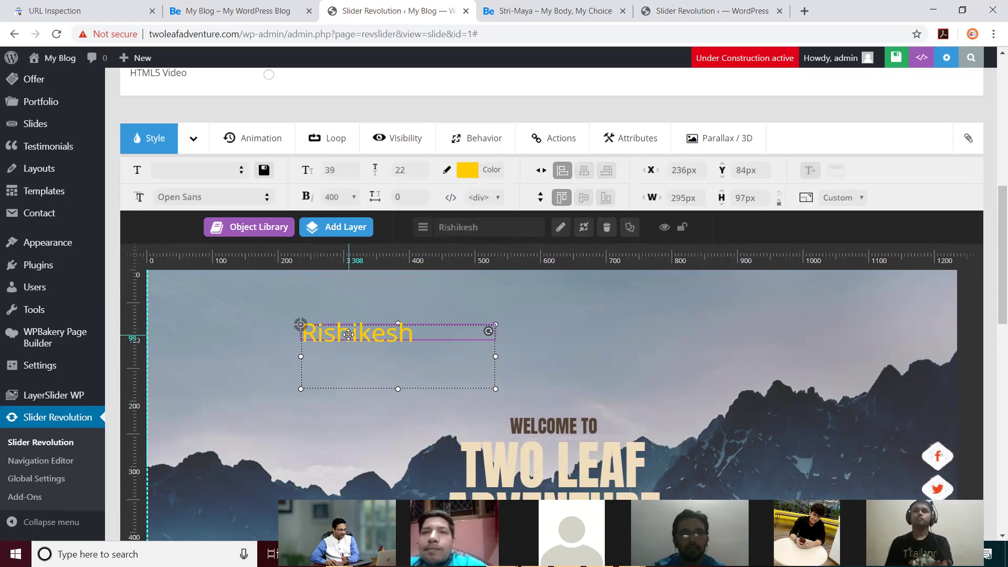
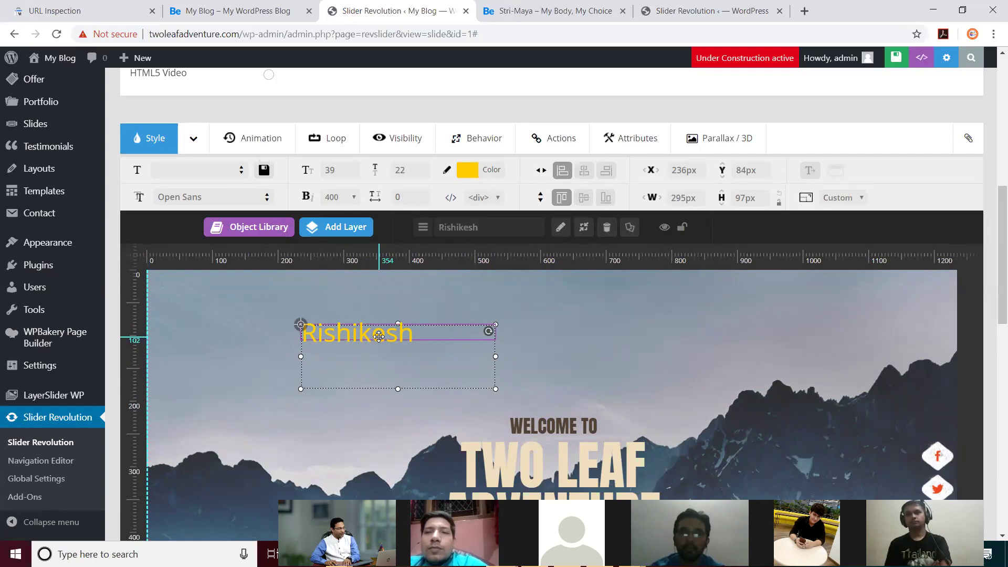
Step: Delete the yellow 'Rishikesh' text layer from the mountainguide slide, confirming the removal
key(Delete)
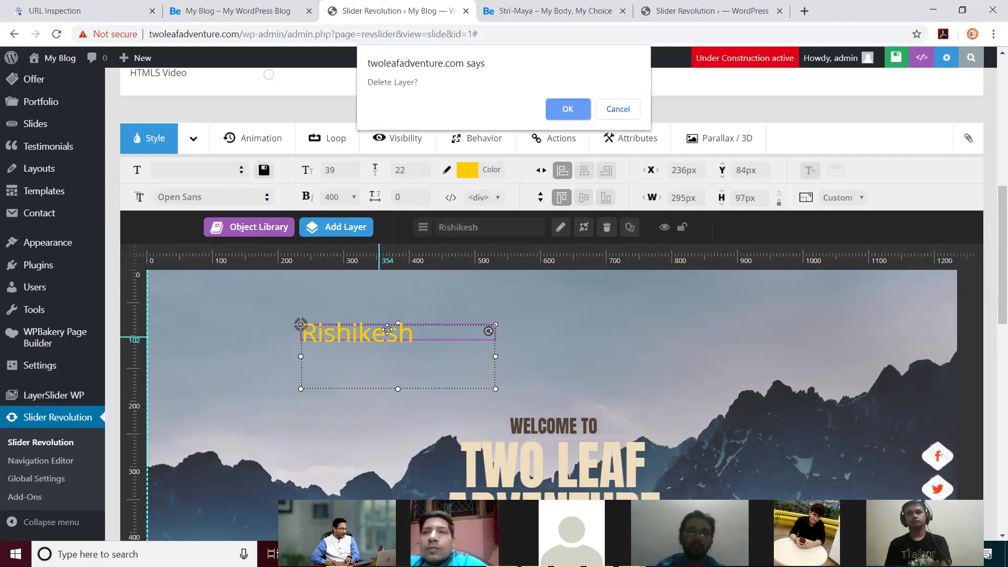
click(568, 111)
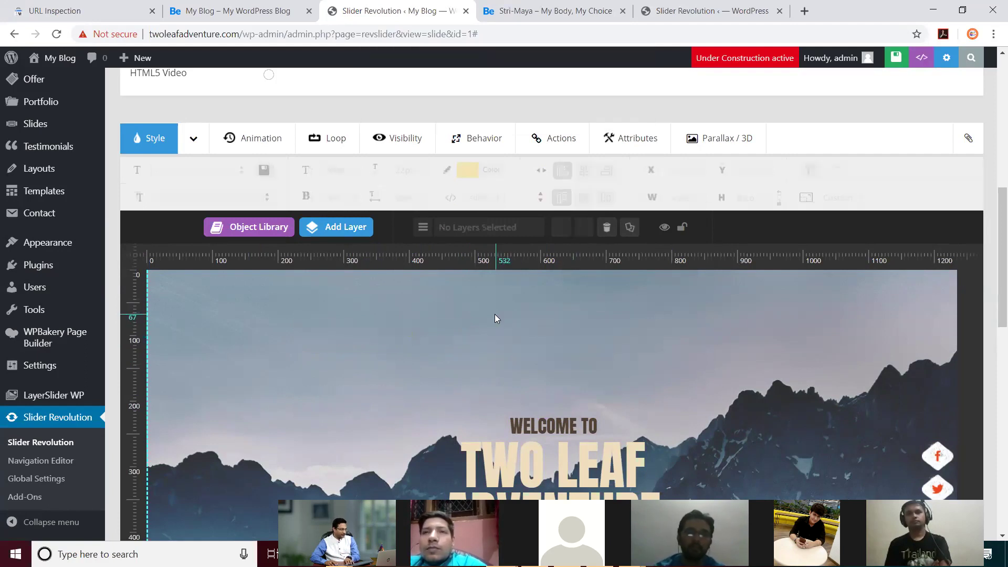
scroll(495, 326, down, 1)
scroll(487, 336, up, 1)
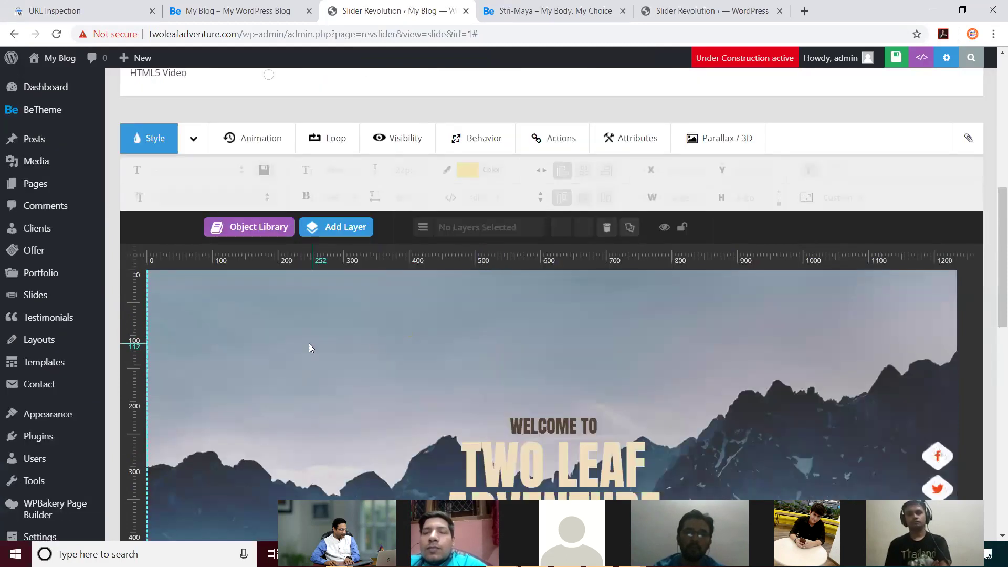
scroll(630, 363, down, 3)
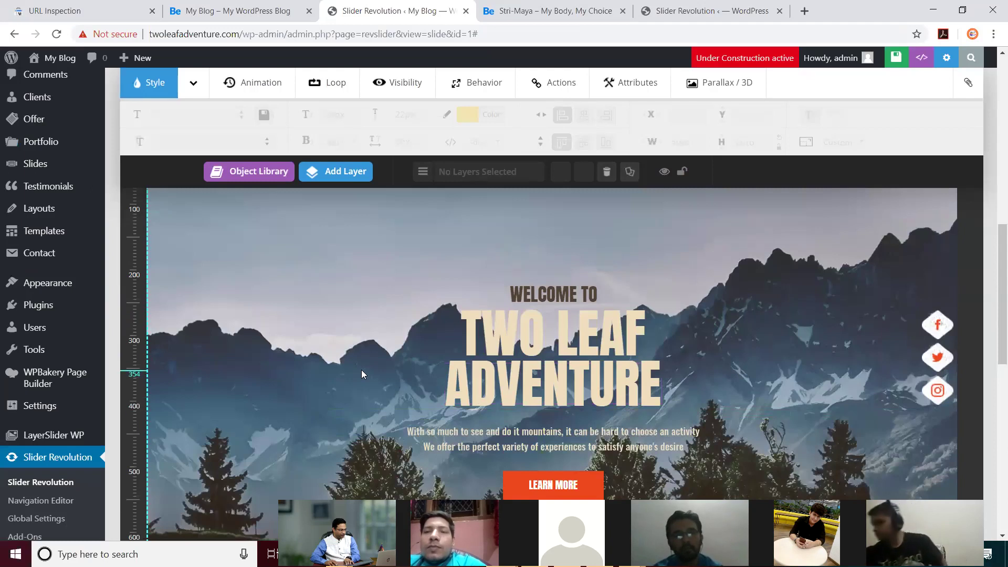
scroll(361, 374, up, 10)
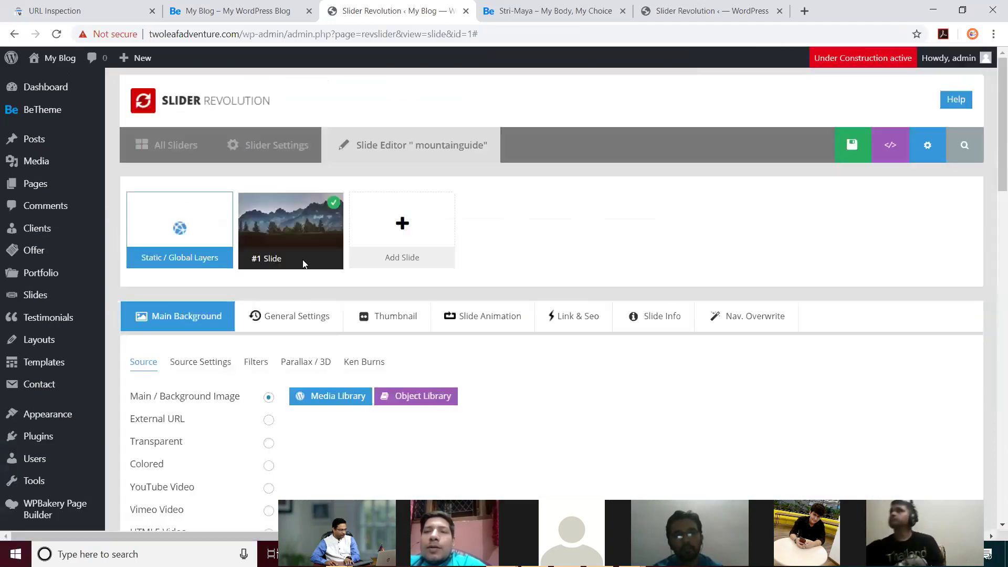
Step: Stay on the page to save the mountainguide slide, then go back to All Sliders
click(173, 145)
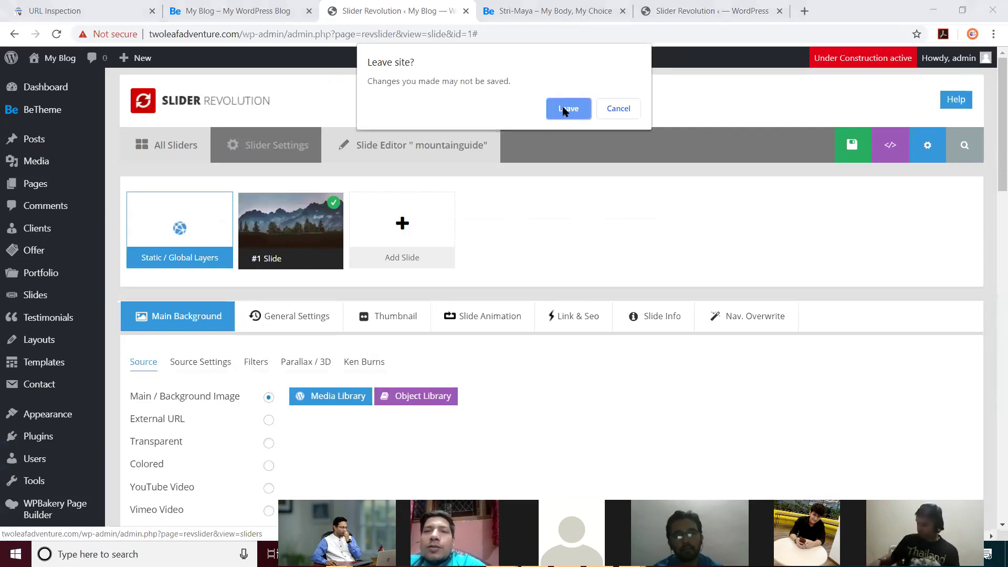
click(628, 108)
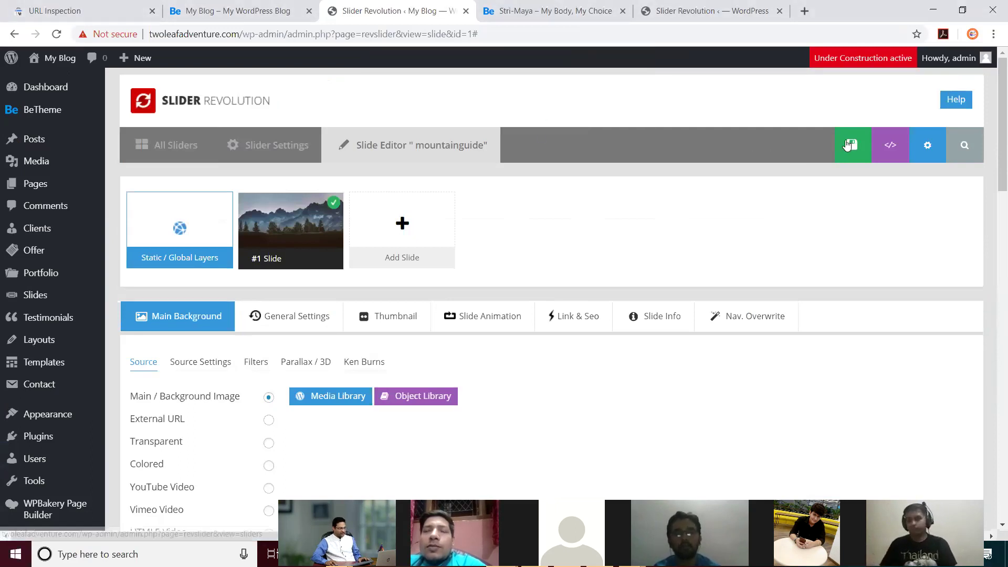
click(847, 145)
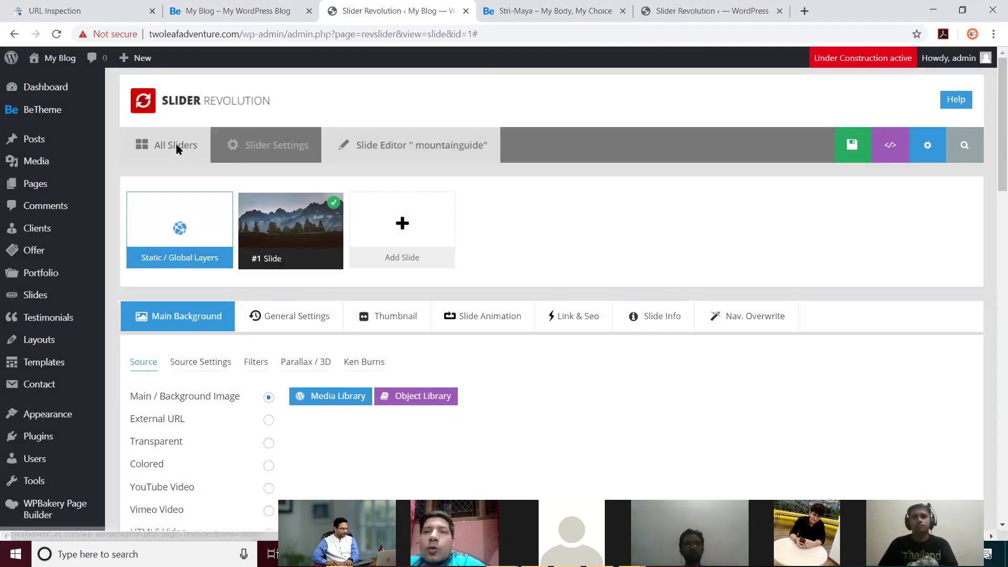
click(176, 149)
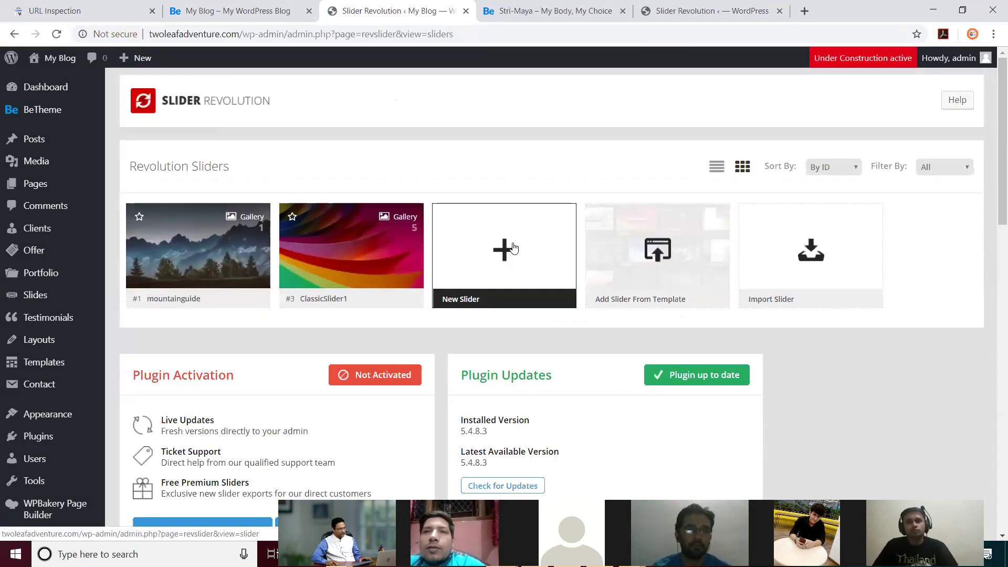
Step: Create a new slider with Slider Name 'test' and Slider Alias 'test'
click(513, 247)
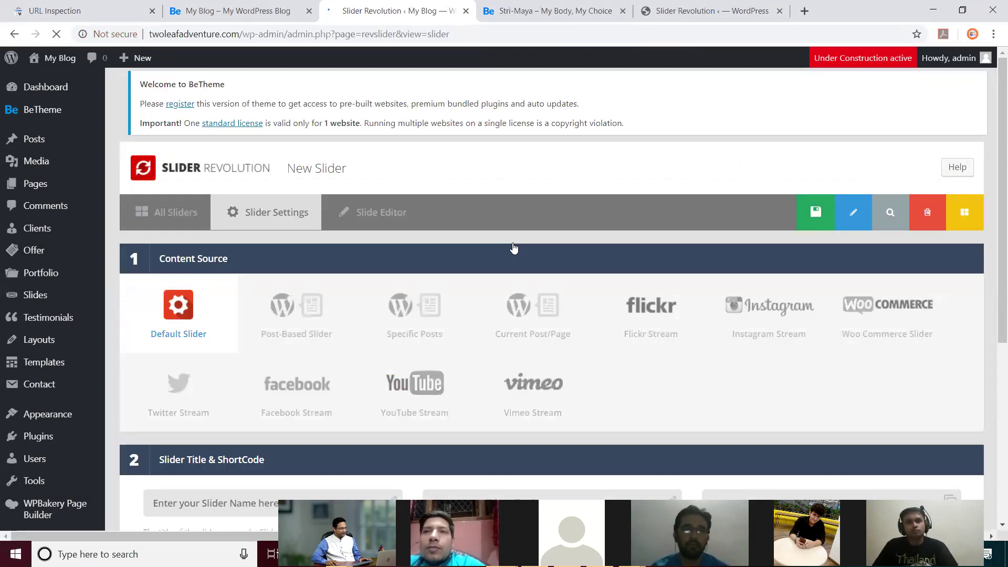
scroll(586, 203, down, 6)
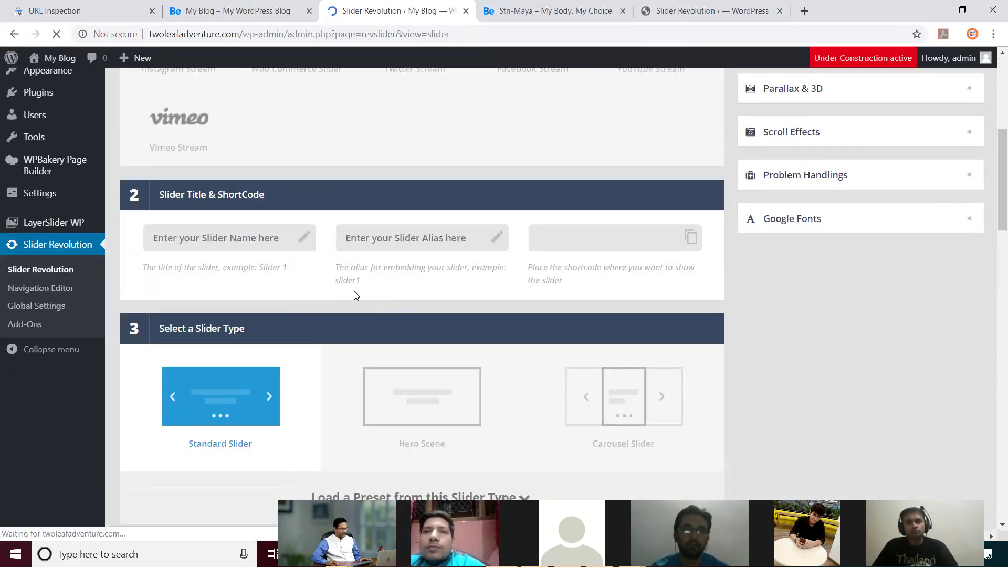
scroll(386, 297, down, 3)
click(268, 128)
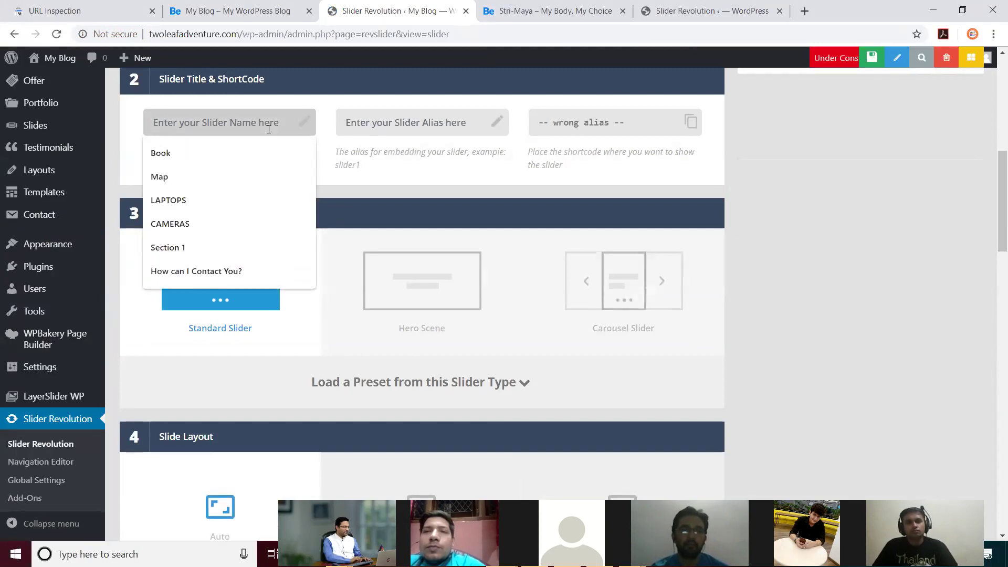
text(test)
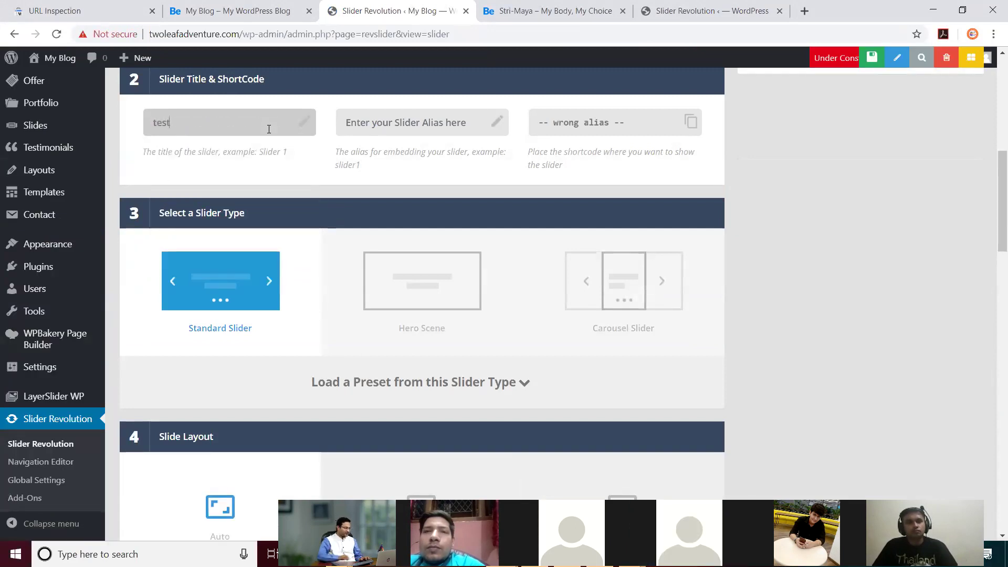
click(378, 123)
text(test)
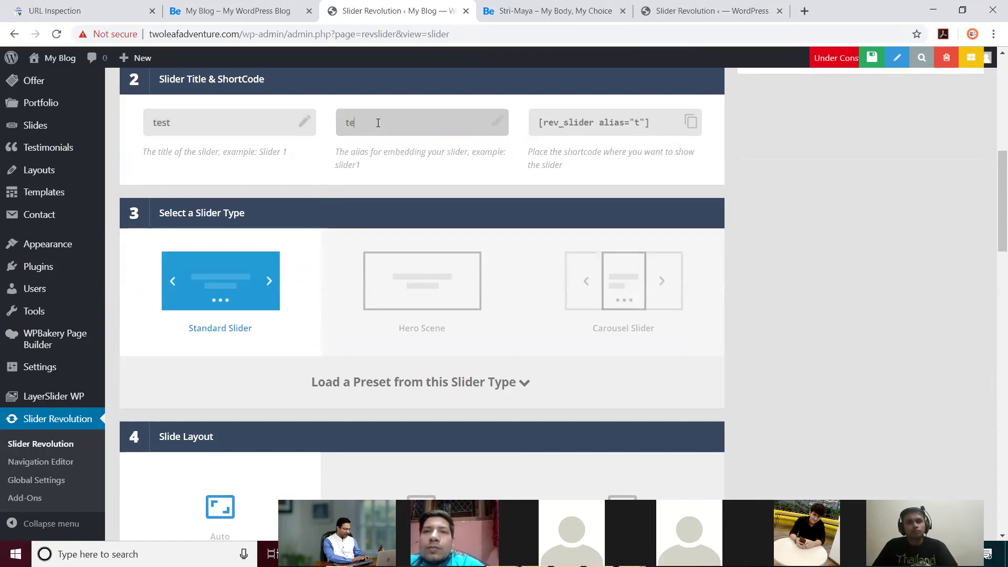
click(710, 165)
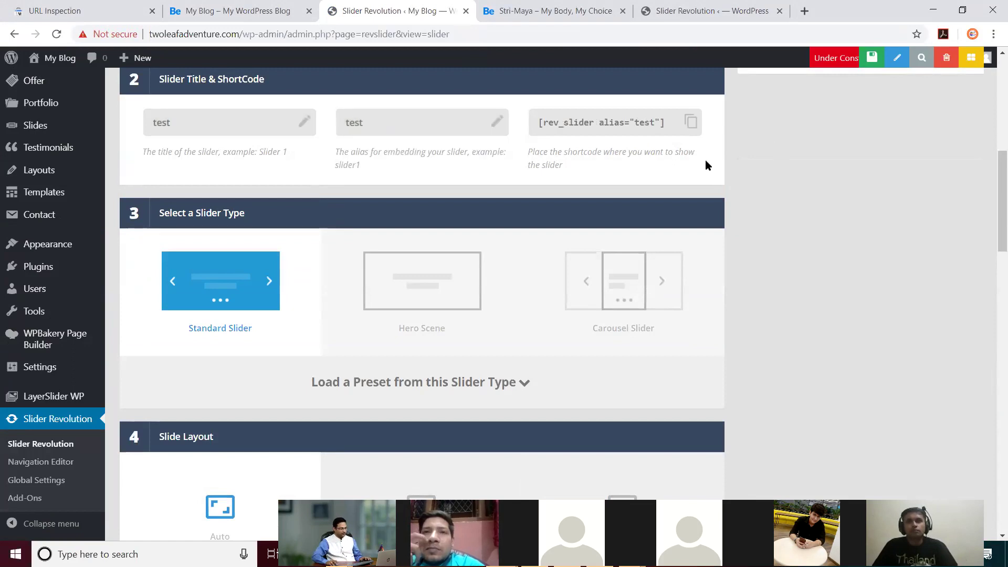
Step: Review the 'test' slider settings and save it with the green Save Slider button
scroll(332, 211, down, 1)
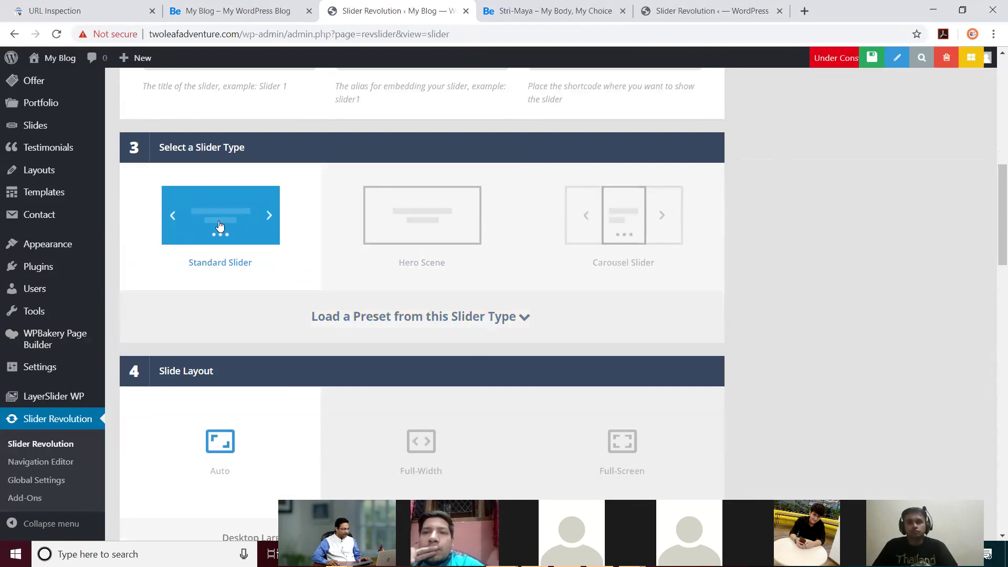
scroll(272, 315, down, 3)
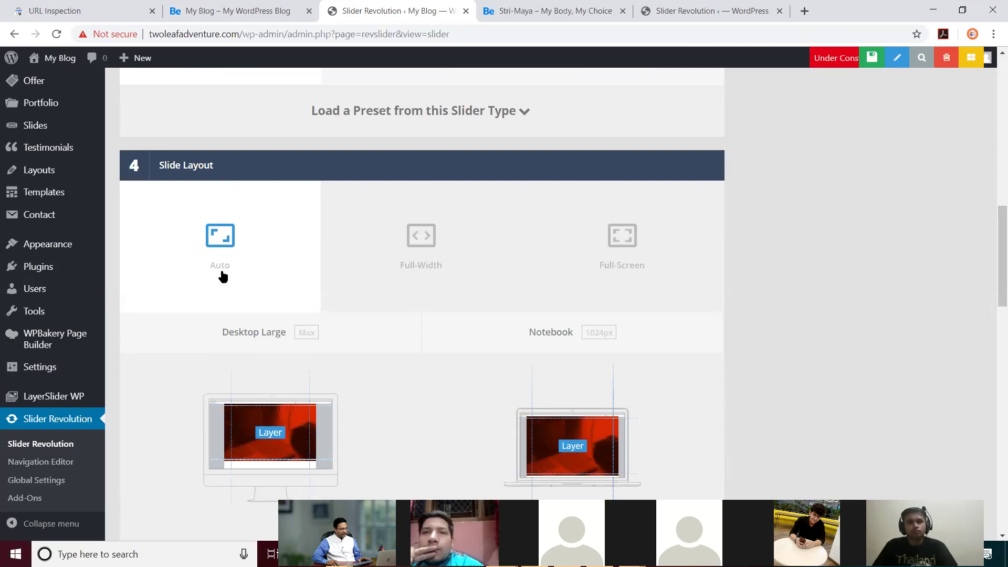
scroll(270, 335, down, 5)
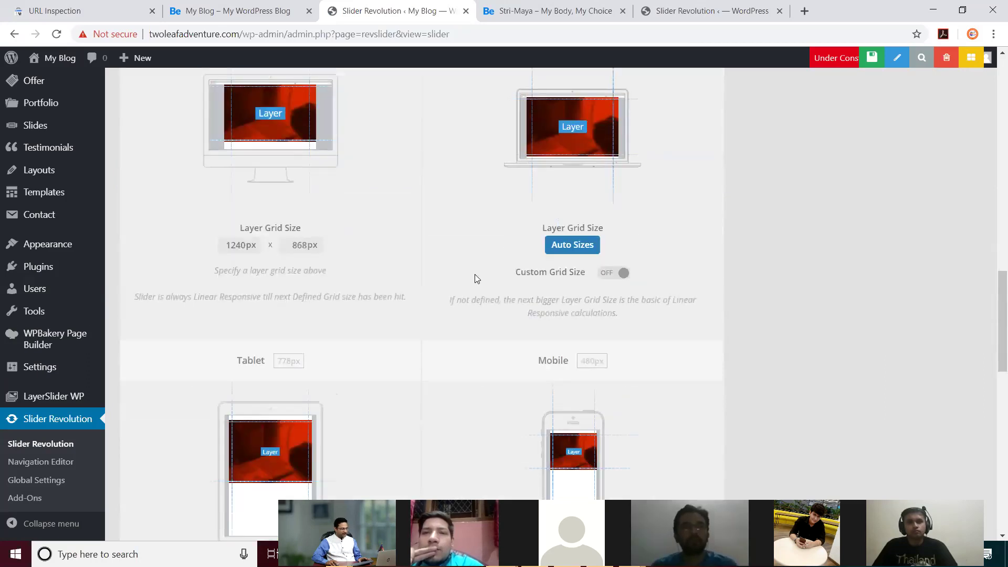
scroll(474, 274, down, 7)
scroll(341, 276, down, 4)
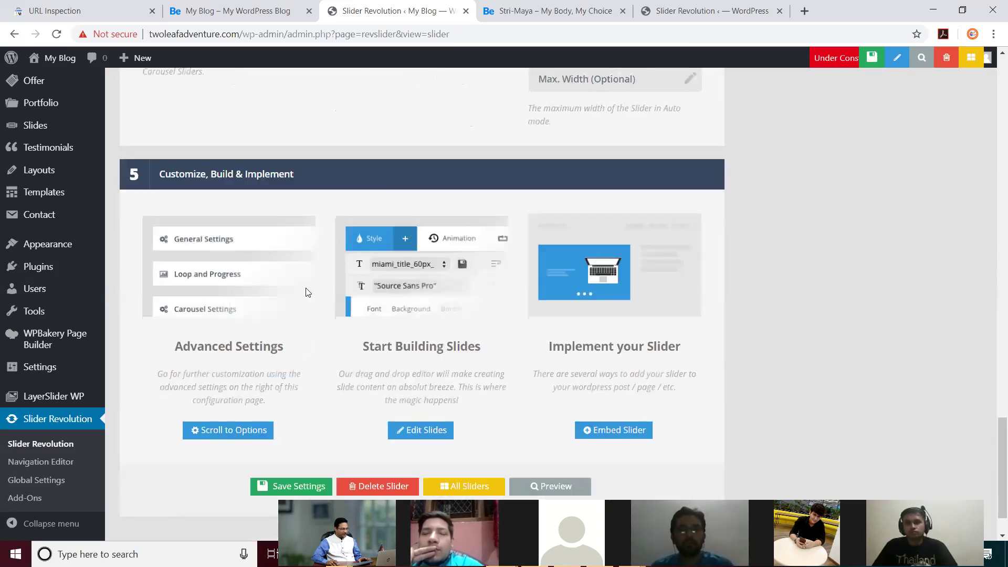
scroll(332, 264, down, 1)
scroll(334, 361, up, 20)
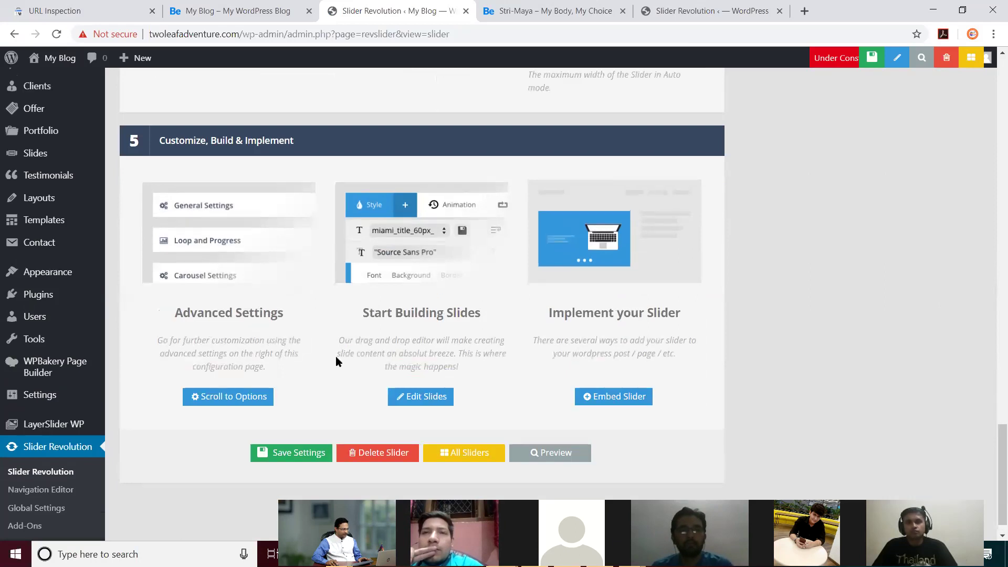
scroll(359, 304, up, 5)
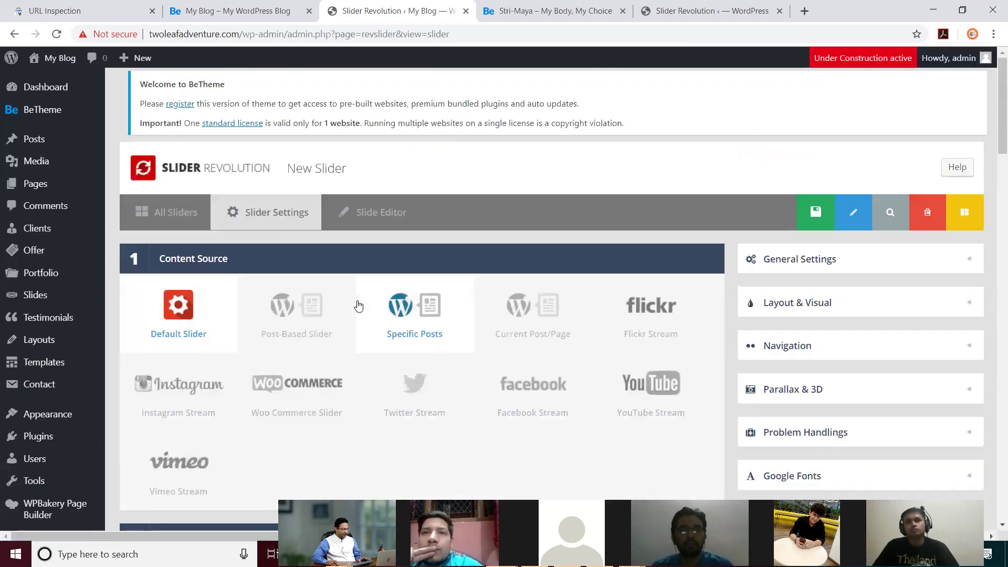
click(803, 211)
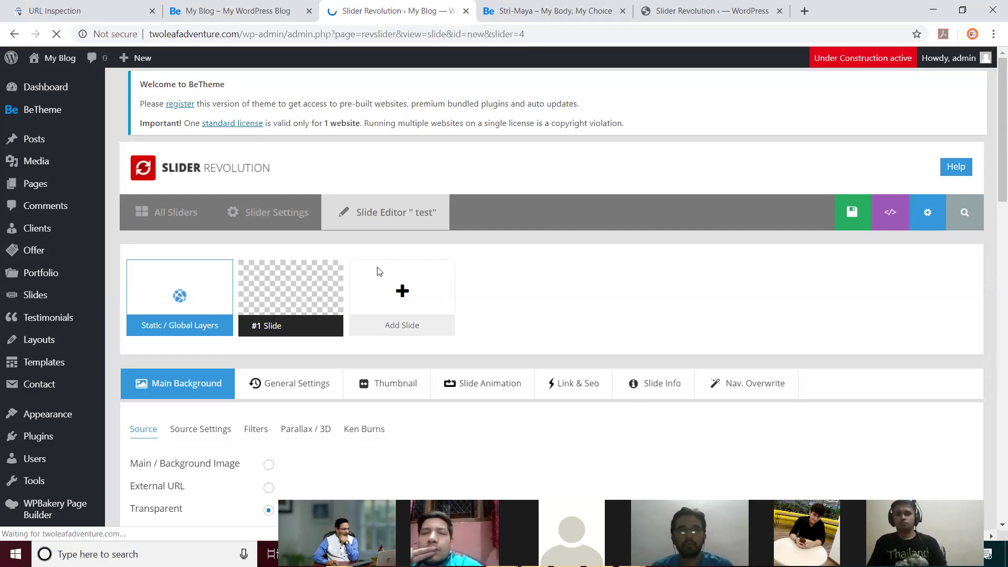
Step: Set the #1 Slide background source to Main / Background Image and bring up the Media Library
scroll(378, 270, down, 4)
scroll(377, 224, up, 3)
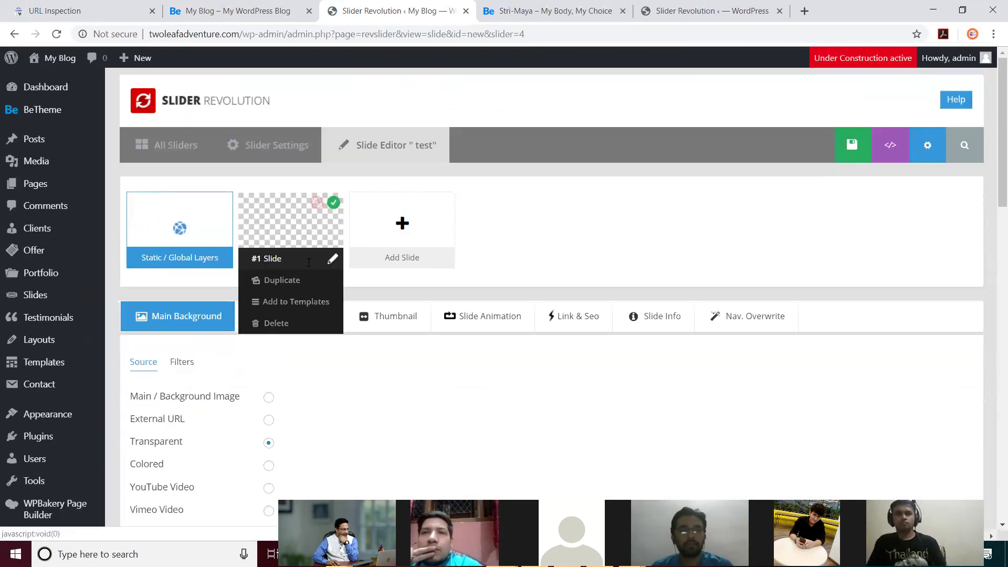
scroll(464, 290, down, 1)
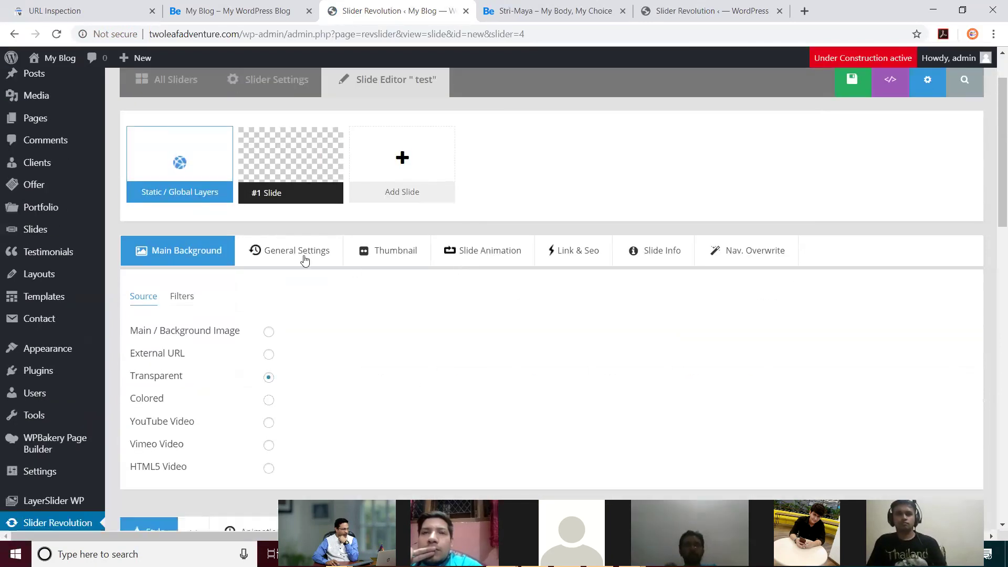
mouse_move(301, 168)
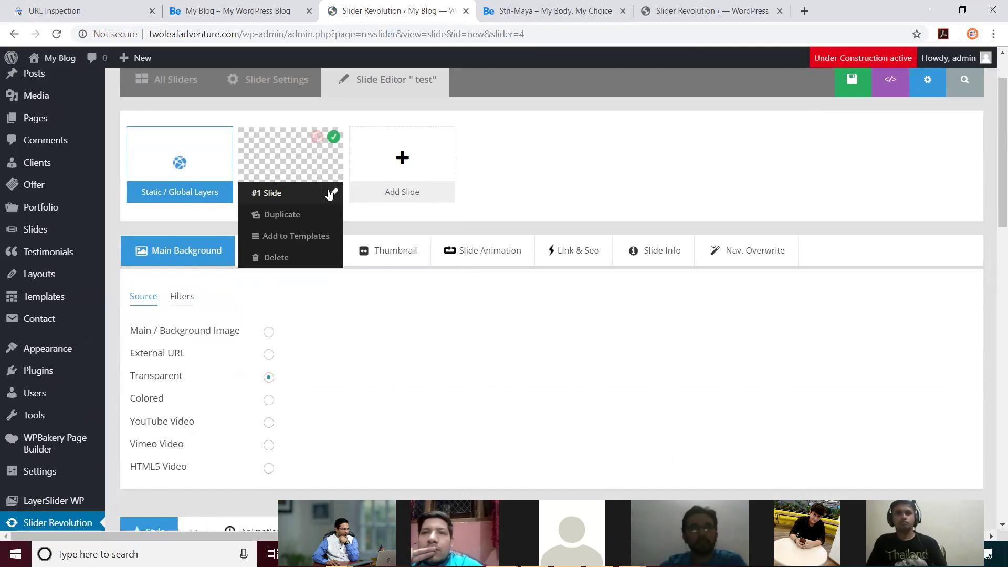
click(268, 332)
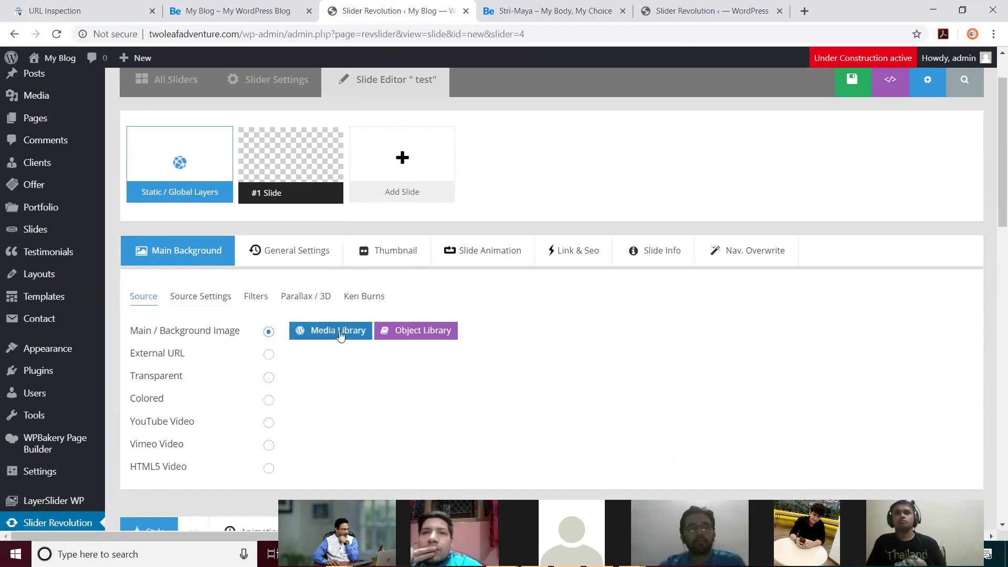
click(339, 330)
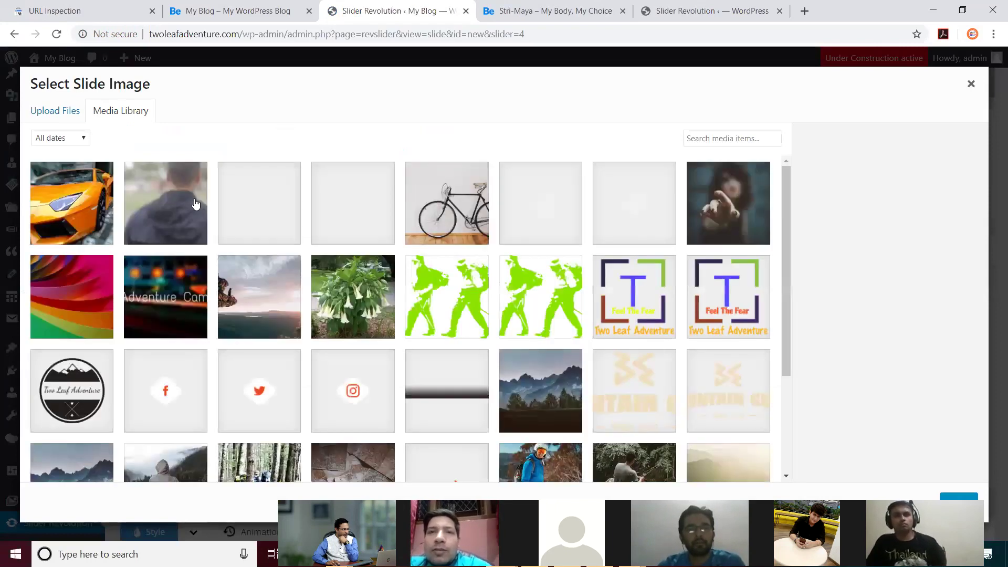
Step: Insert lambo.jpg from the media library as the #1 Slide background image
click(970, 84)
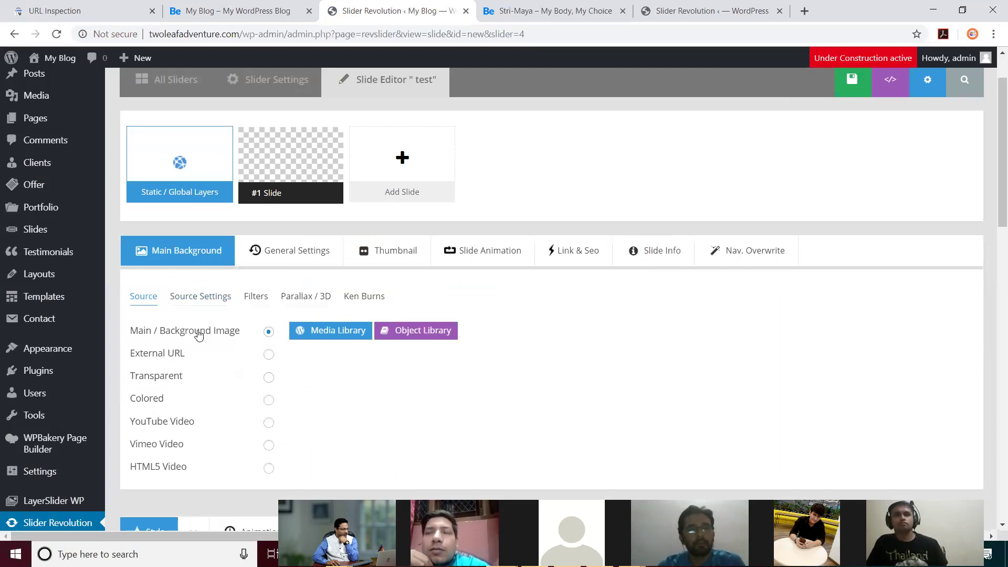
click(315, 333)
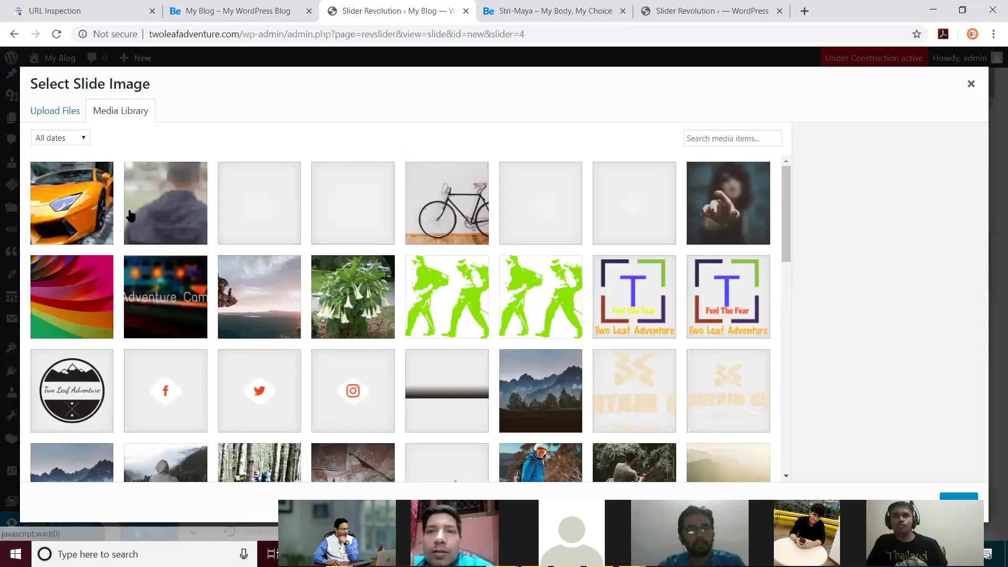
click(78, 209)
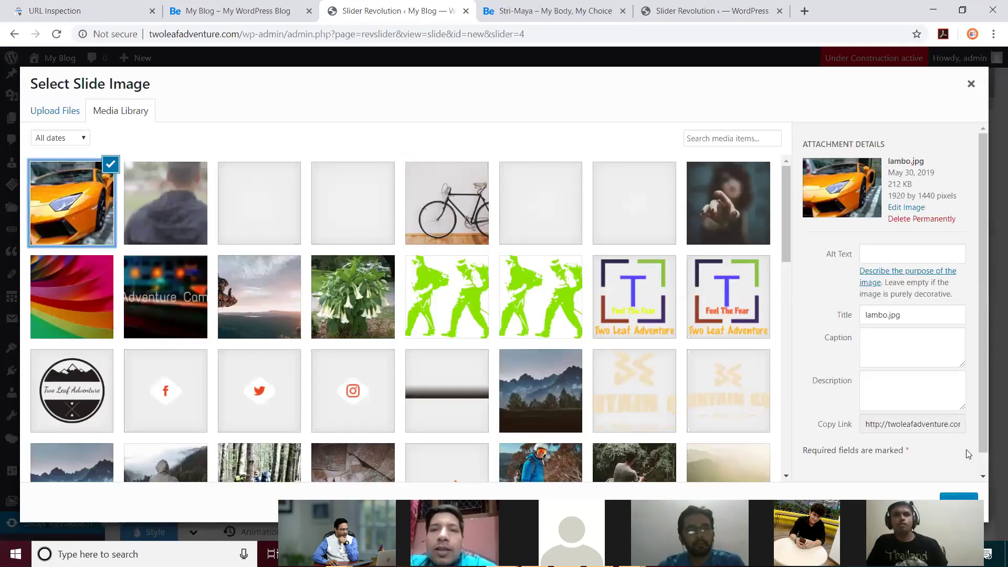
scroll(968, 454, down, 1)
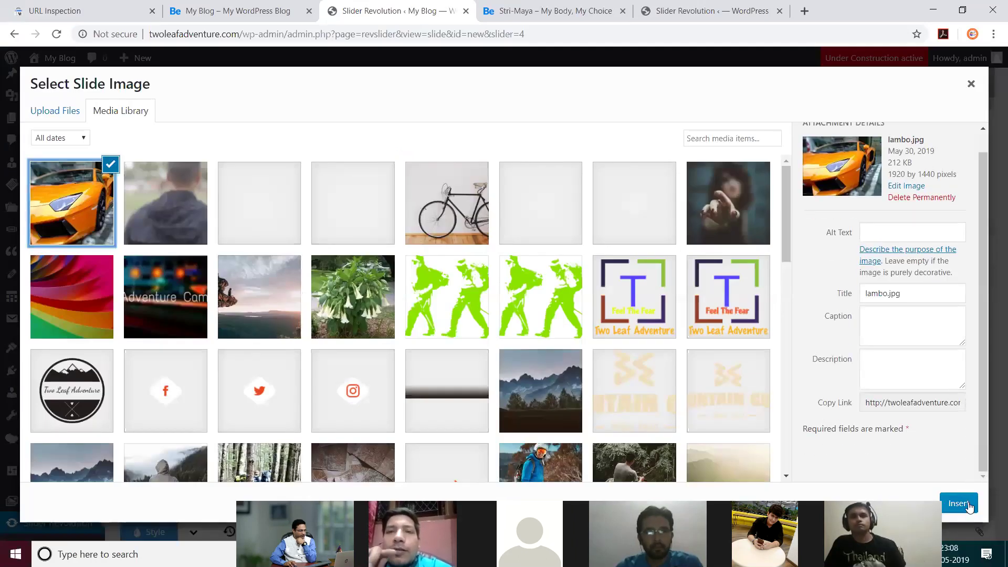
key(Return)
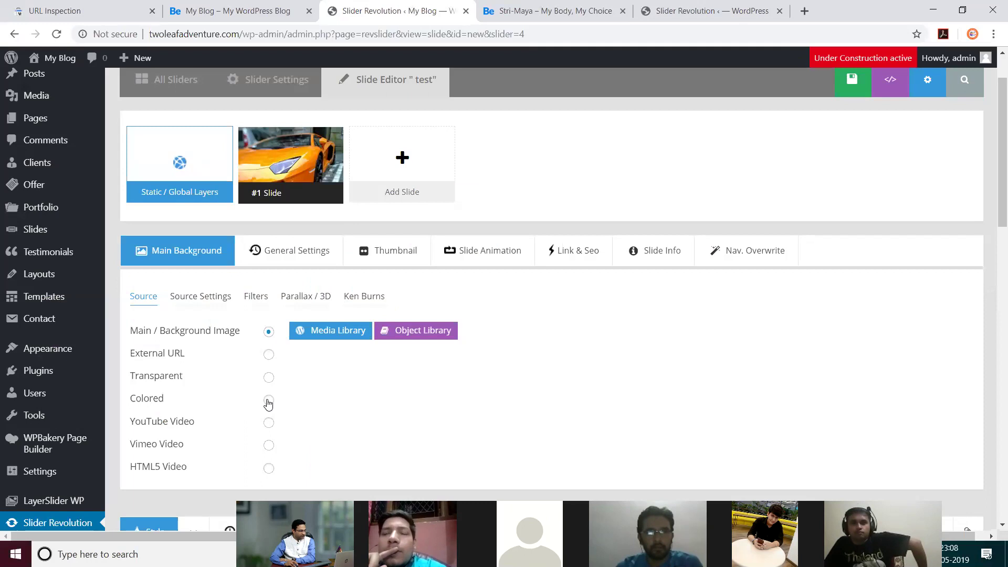
Step: Add a blank #2 Slide, staying on the page, then reload the slide editor
mouse_move(404, 175)
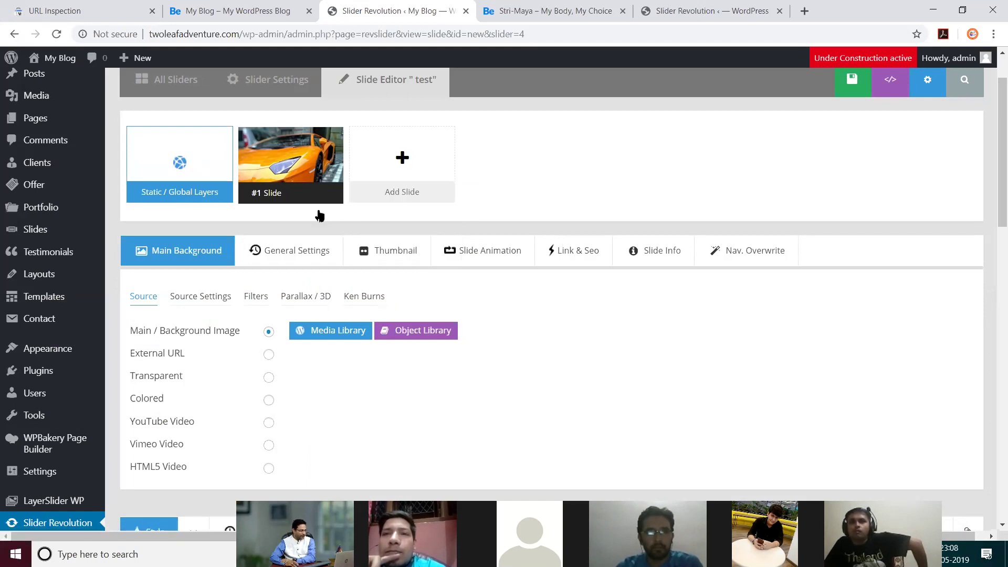
click(397, 191)
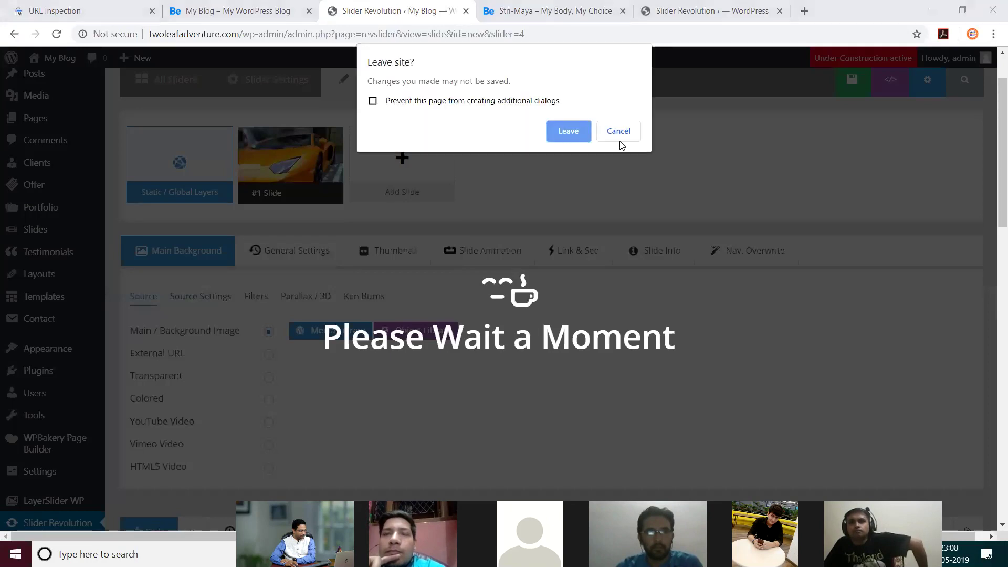
click(618, 135)
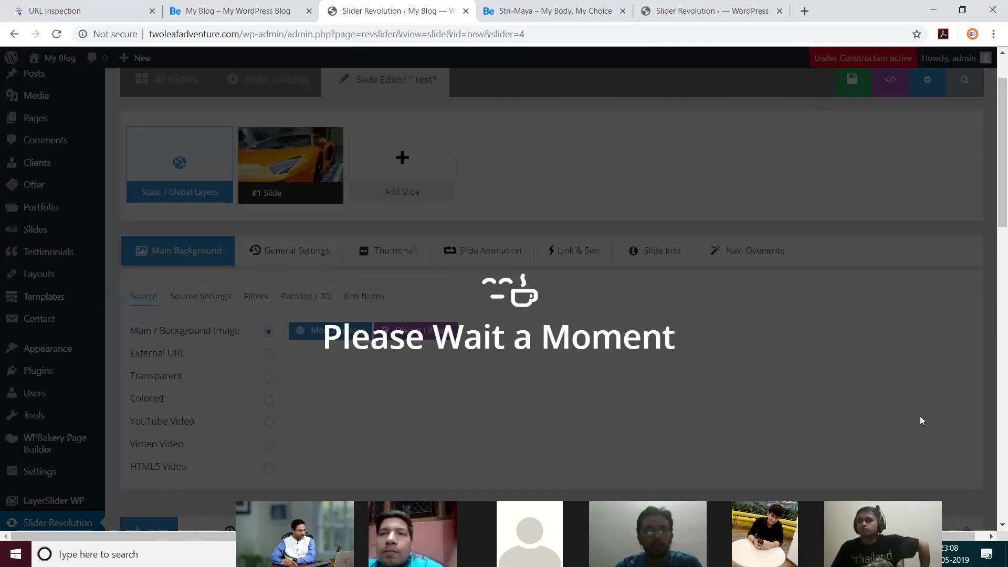
scroll(919, 415, down, 7)
scroll(734, 304, up, 3)
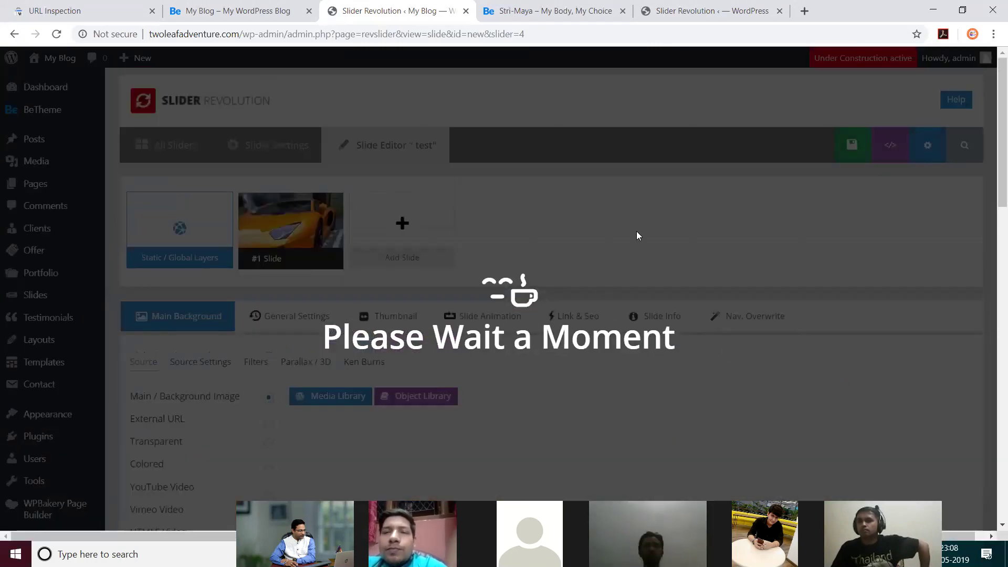
click(58, 34)
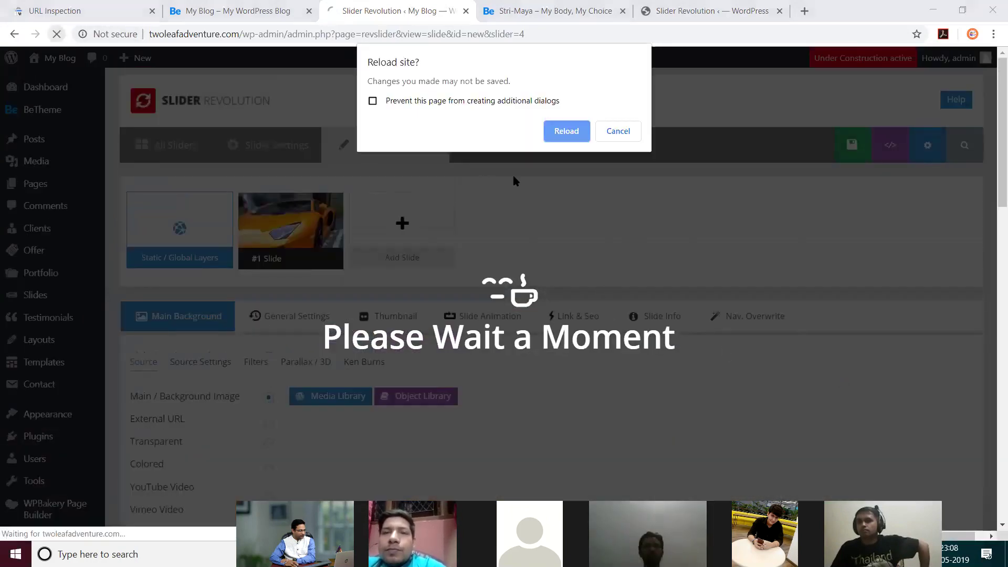
click(557, 133)
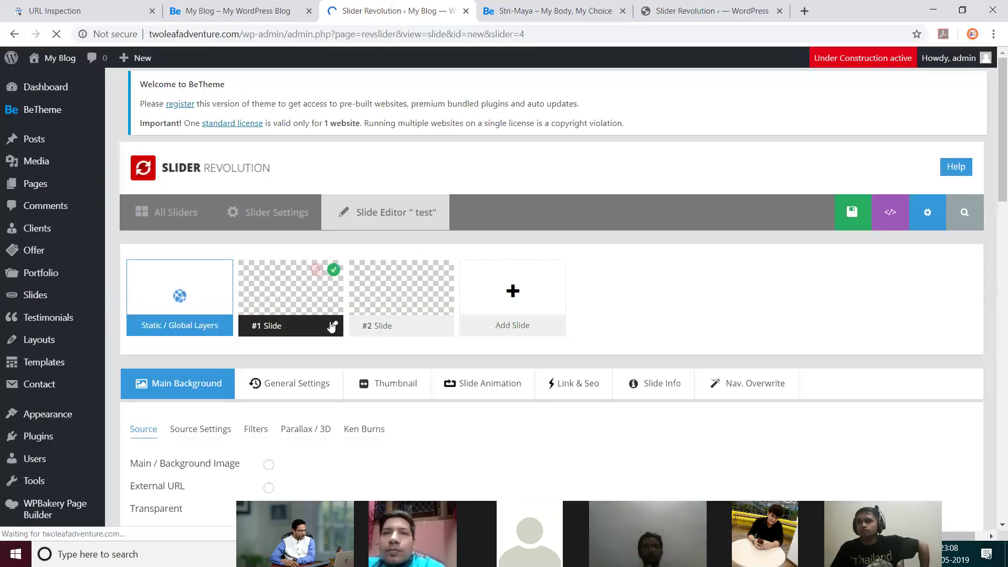
Step: Set lambo.jpg as the #1 Slide background image again via the Media Library
scroll(270, 394, down, 3)
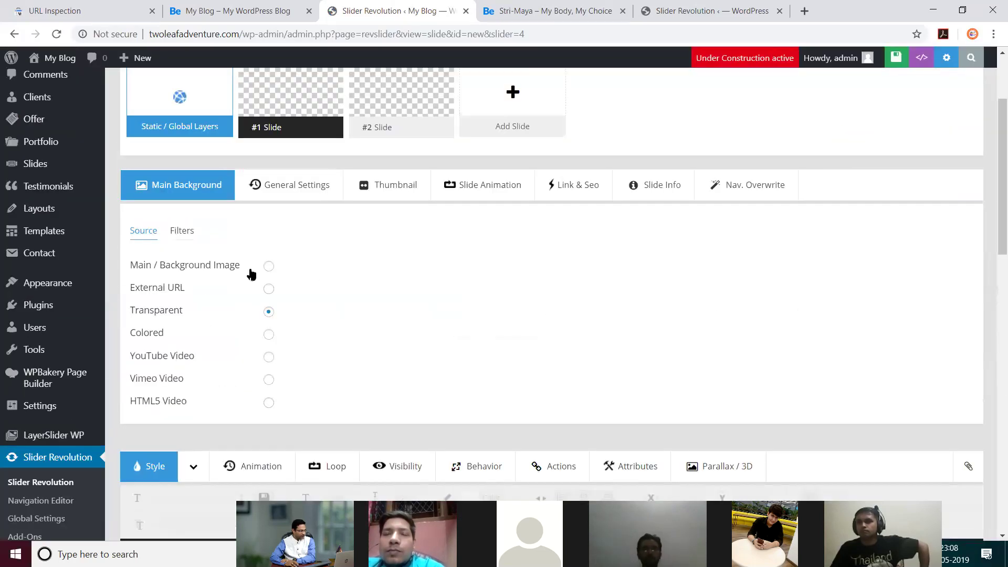
click(268, 266)
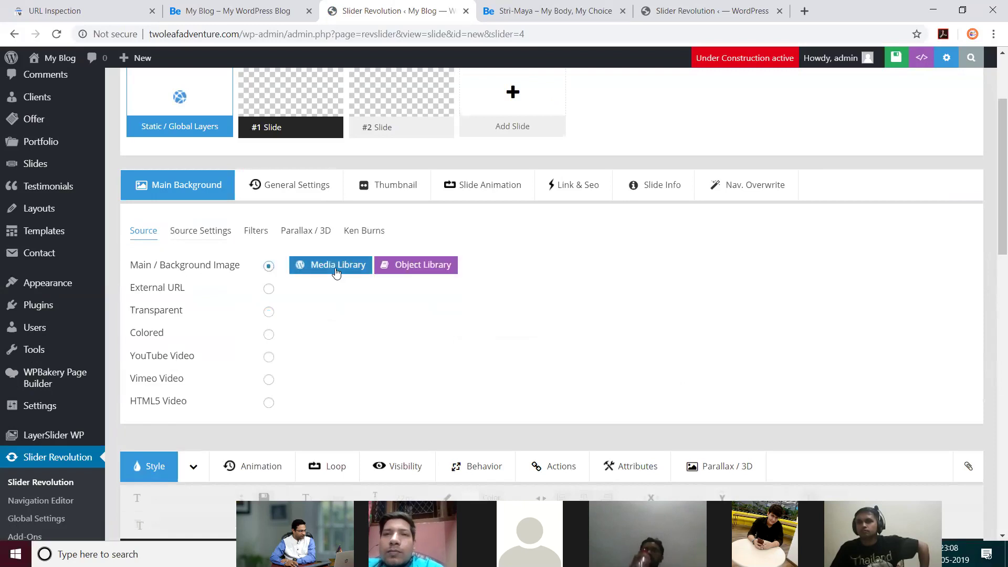
click(328, 266)
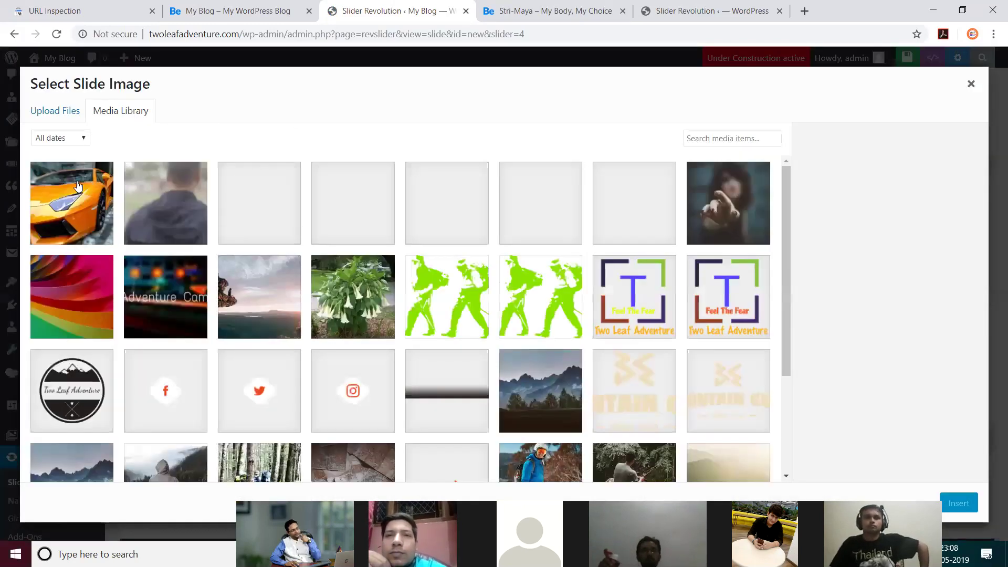
click(87, 185)
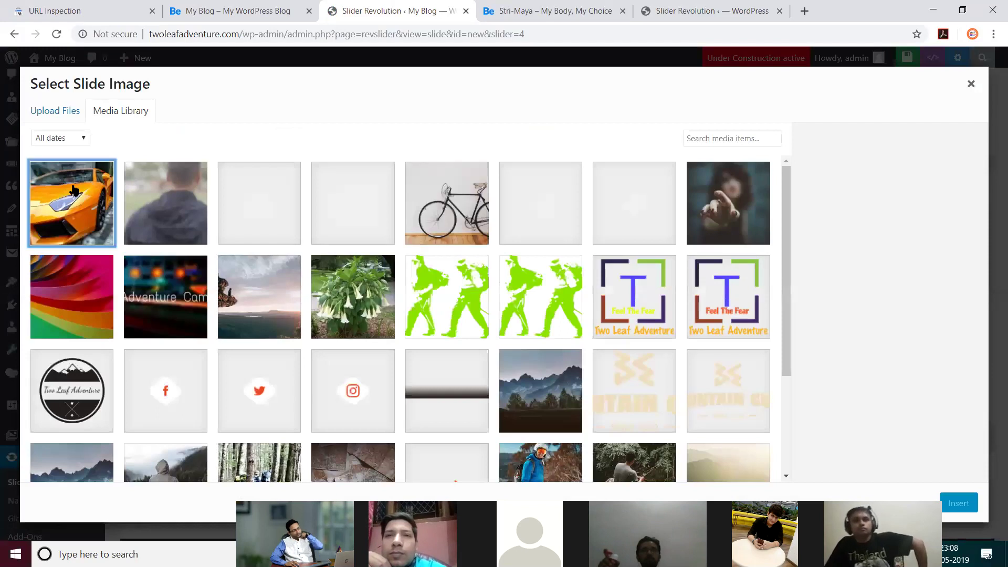
click(958, 502)
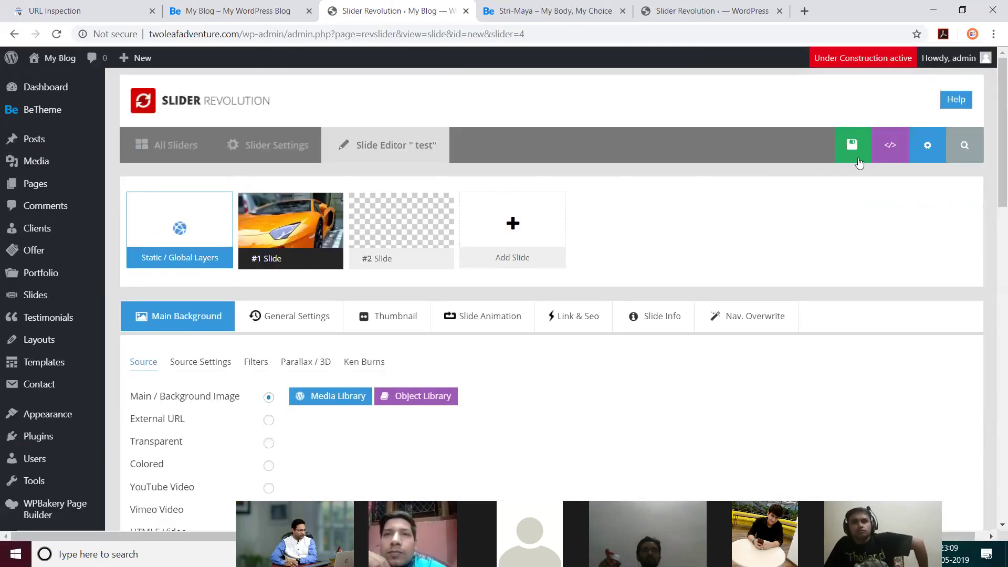
Step: Save the first slide and open #2 Slide for editing
click(839, 151)
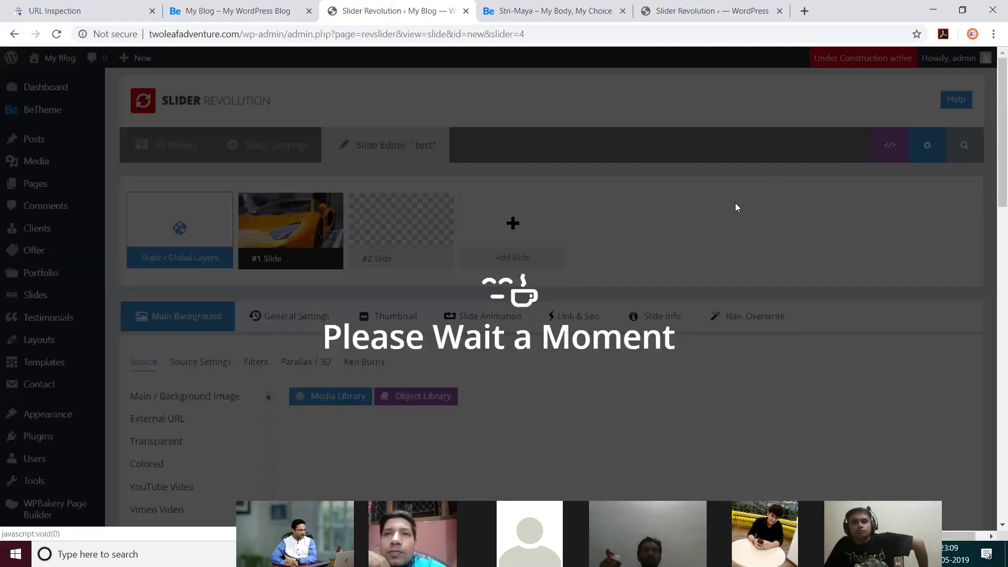
mouse_move(505, 245)
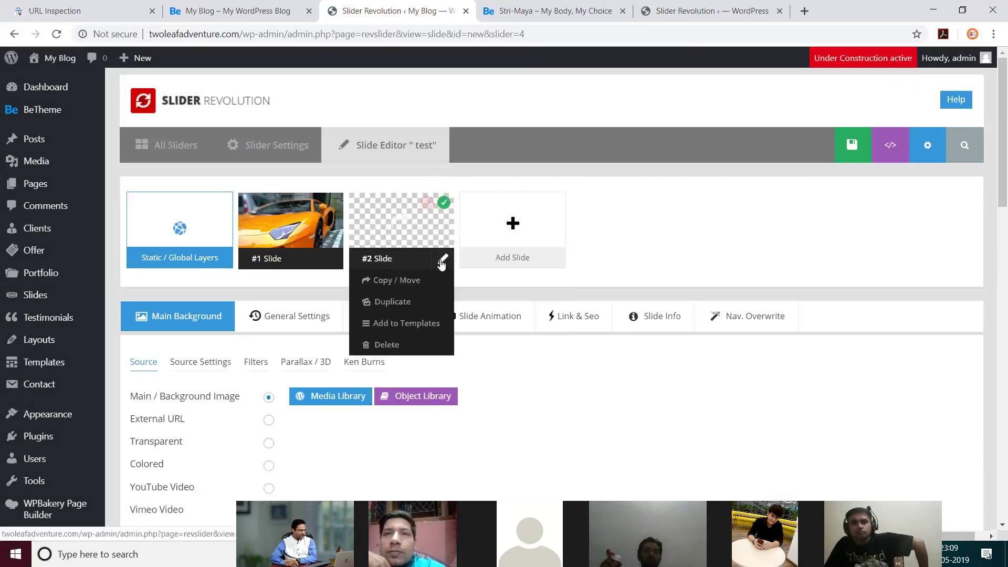
mouse_move(409, 236)
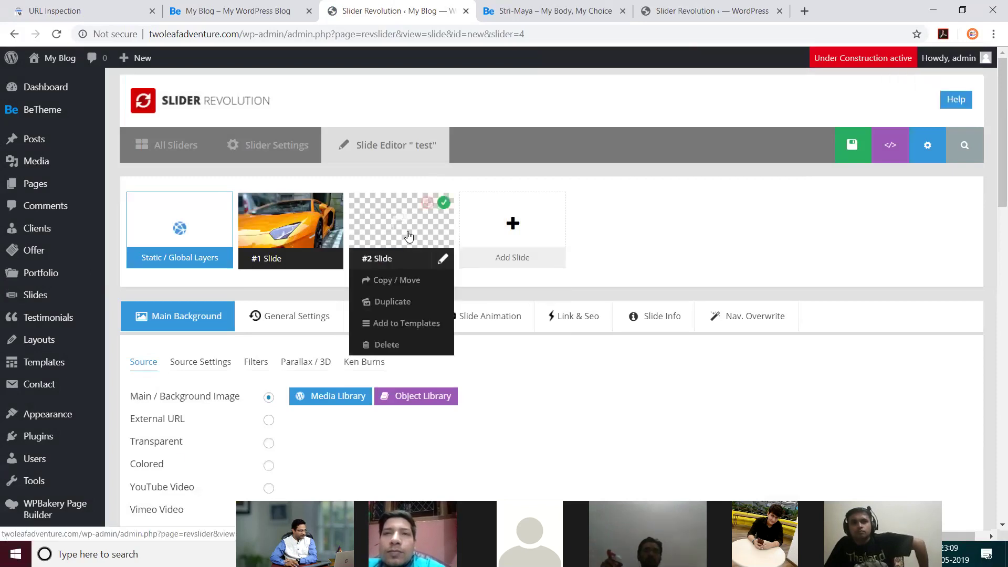
click(447, 260)
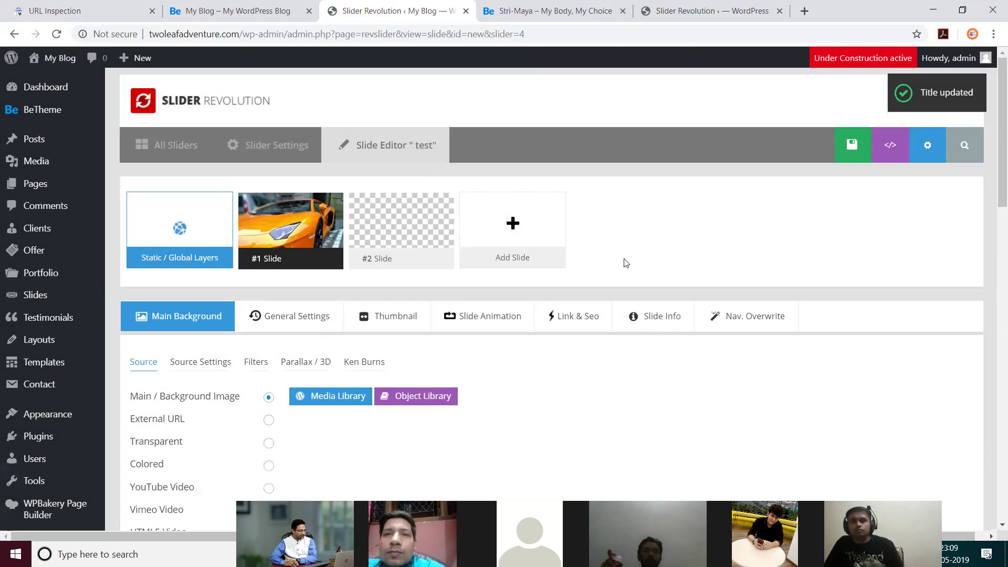
scroll(812, 291, down, 8)
scroll(788, 315, up, 8)
mouse_move(435, 236)
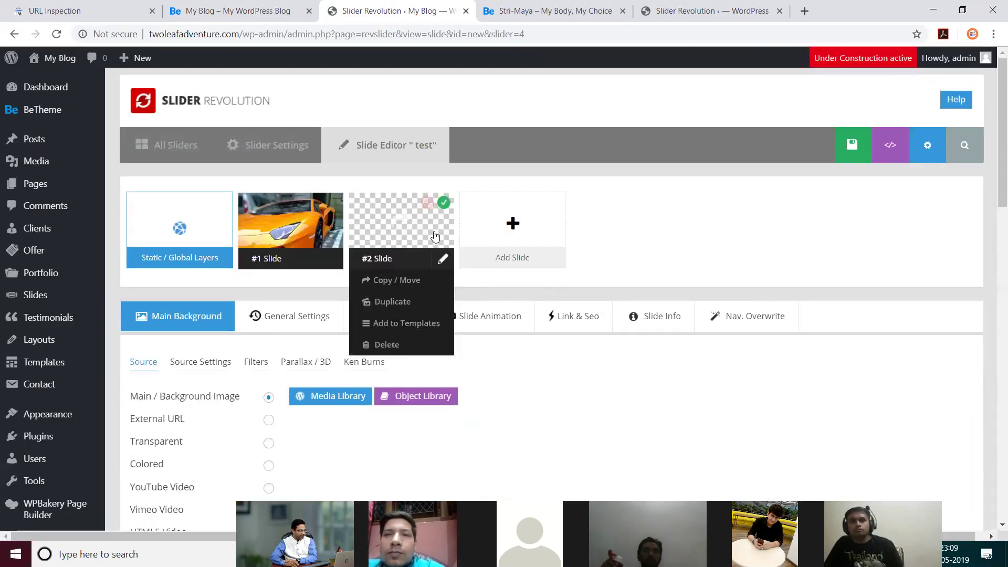
click(425, 216)
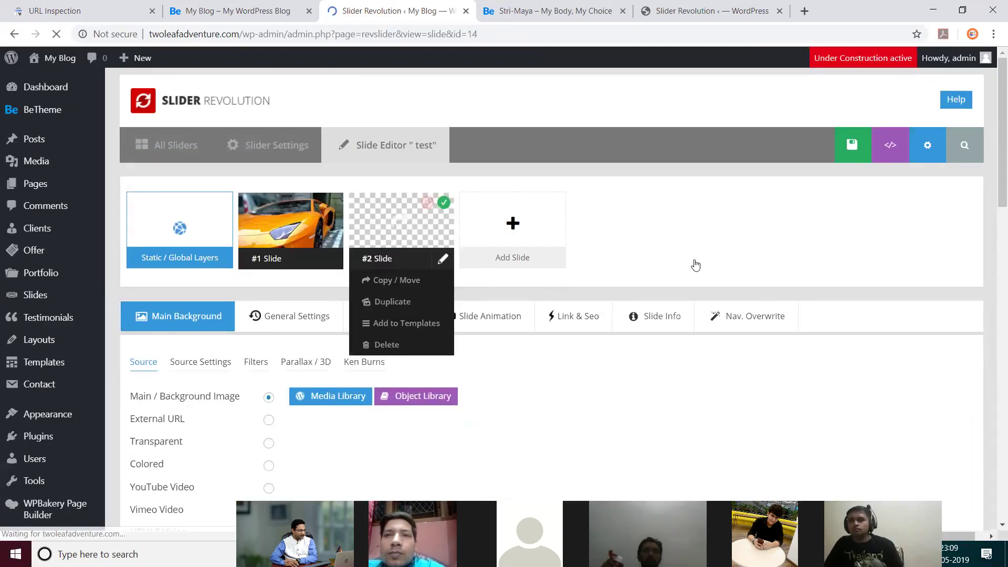
Step: Give #2 Slide a Colored background using the yellow core preset
scroll(721, 348, down, 8)
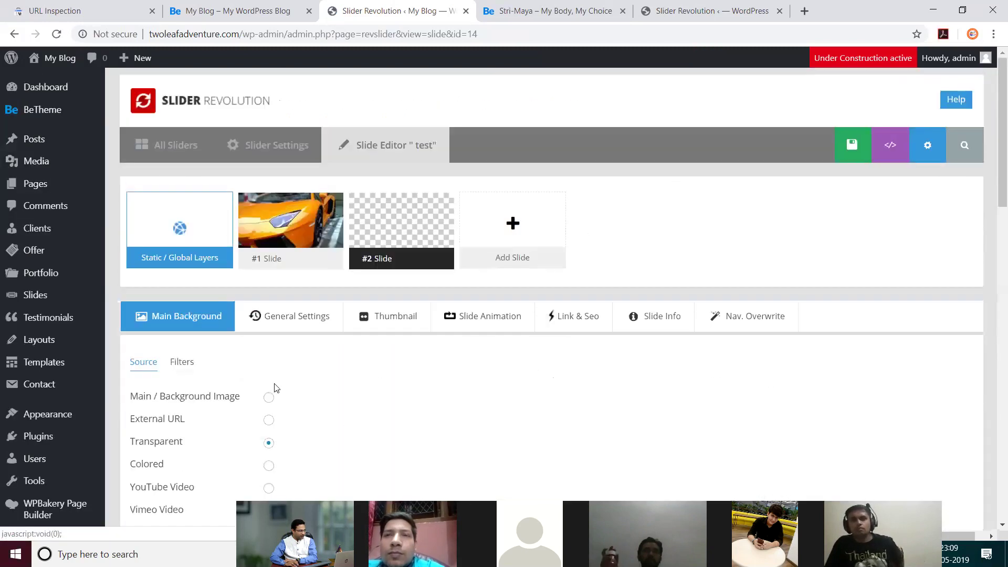
scroll(275, 387, down, 1)
click(268, 400)
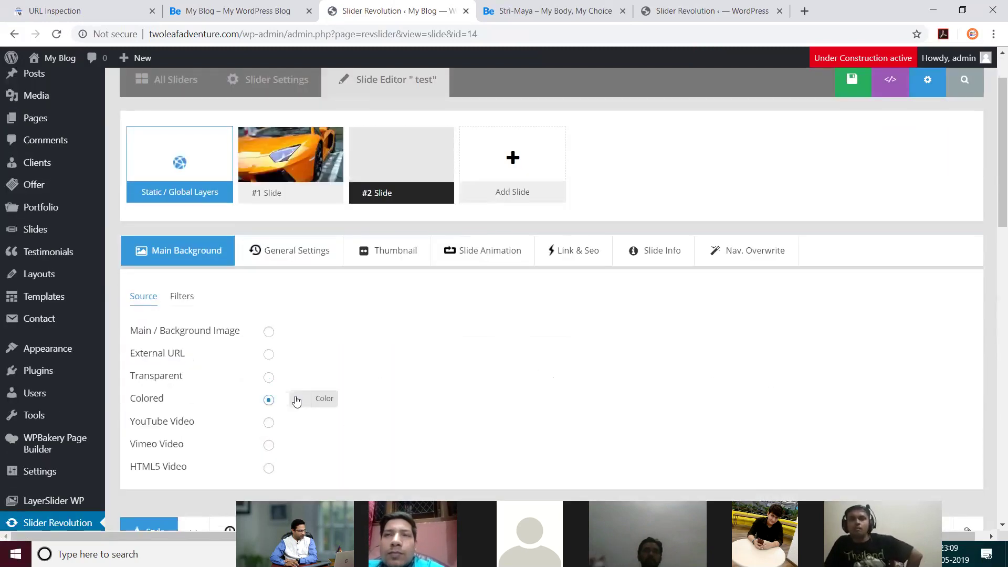
click(321, 403)
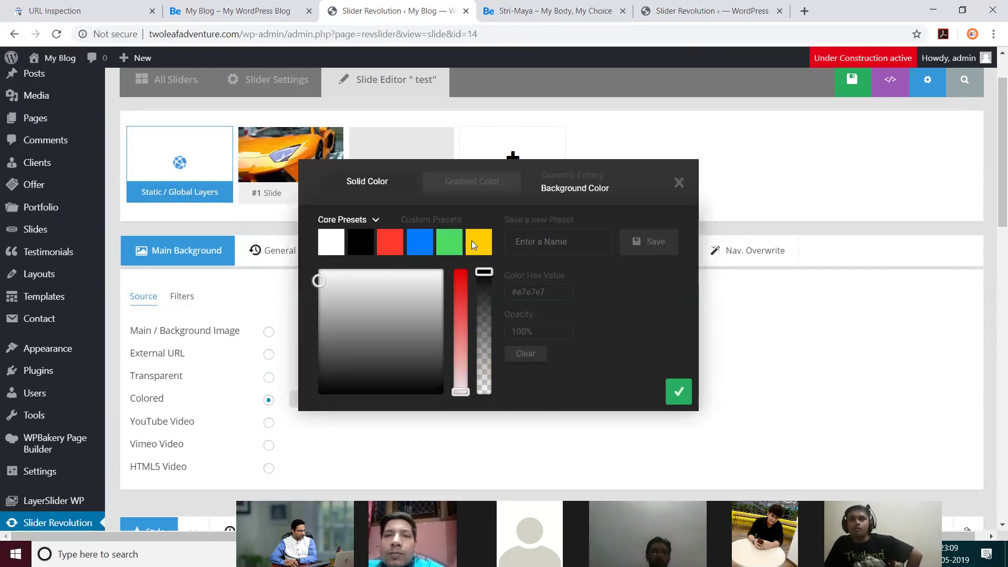
click(471, 244)
click(678, 392)
scroll(613, 365, down, 2)
scroll(613, 365, down, 5)
scroll(613, 366, up, 8)
scroll(613, 365, down, 7)
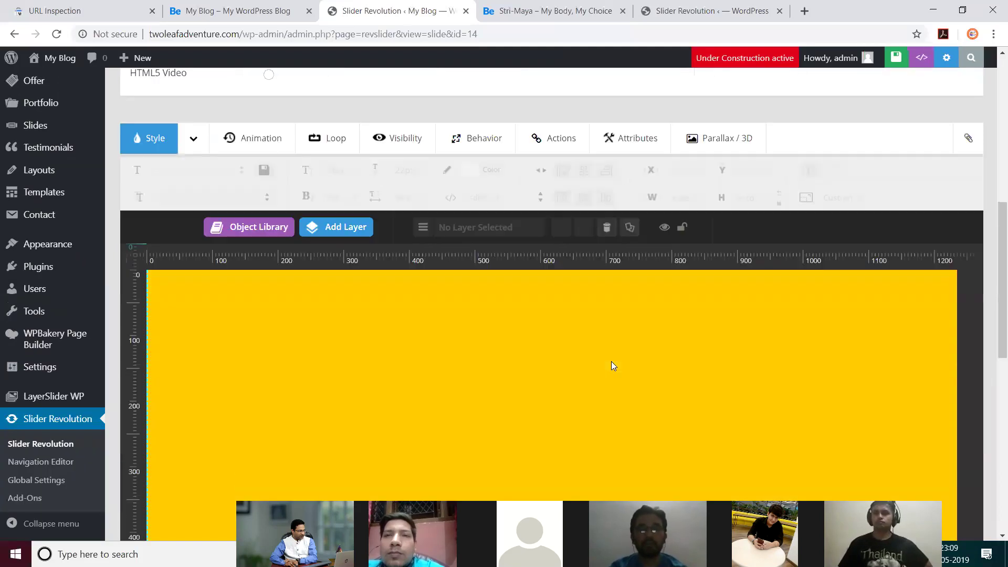
scroll(611, 361, down, 1)
scroll(472, 333, up, 1)
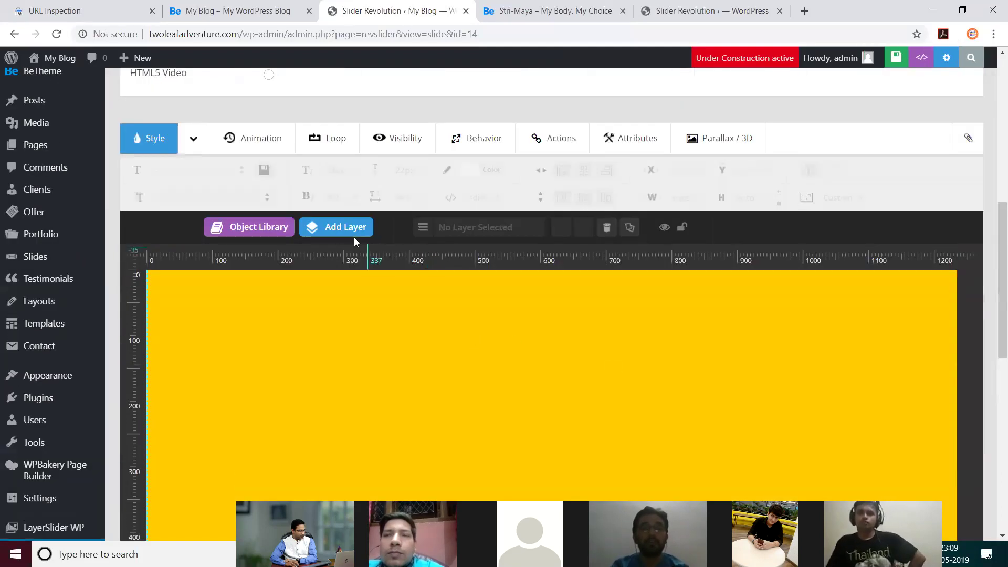
Step: Add a text layer reading 'Welcome to our Site' and widen its text box
mouse_move(343, 225)
click(347, 263)
text(1)
drag(296, 353, 365, 369)
drag(466, 264, 386, 270)
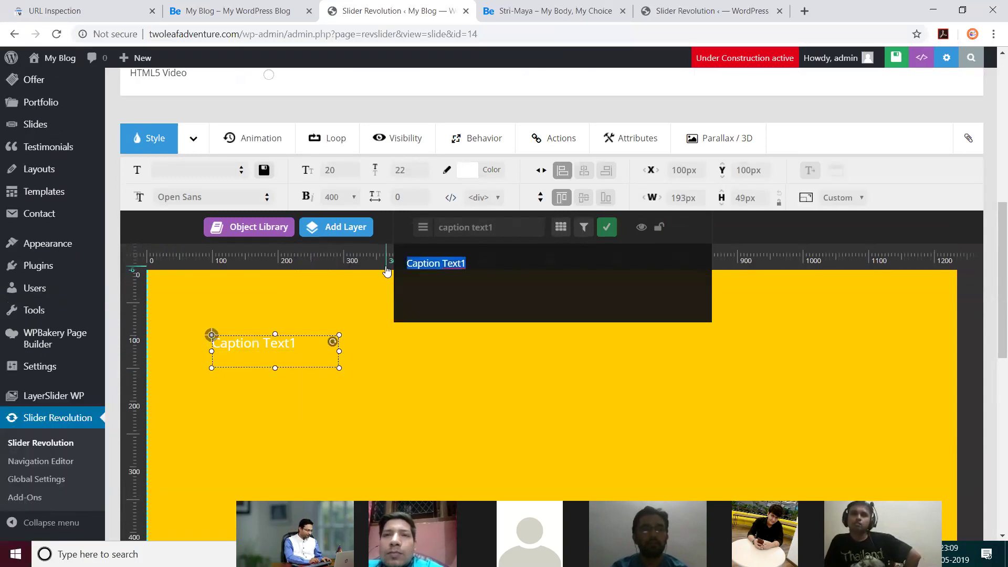
text(Welcome to)
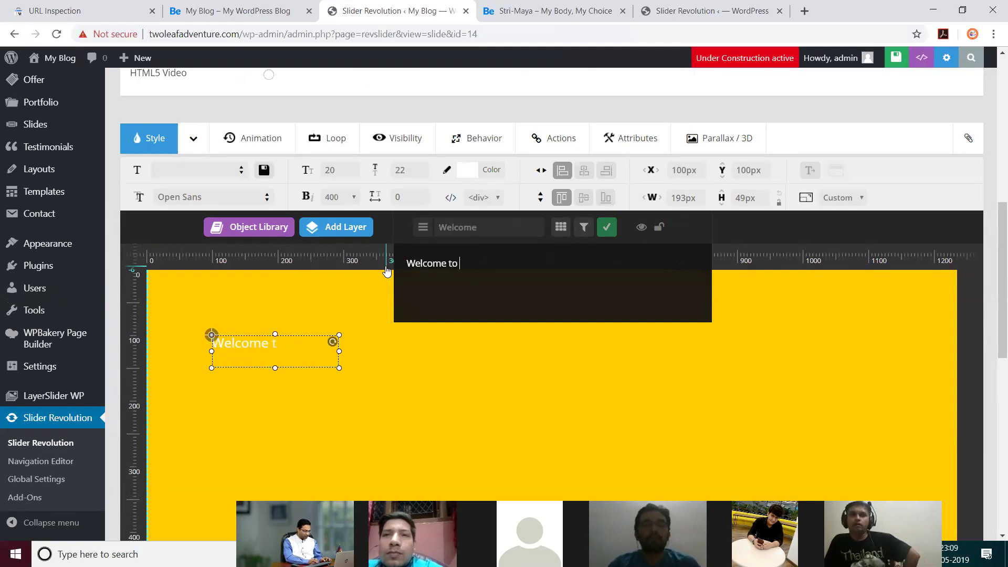
text( our Site)
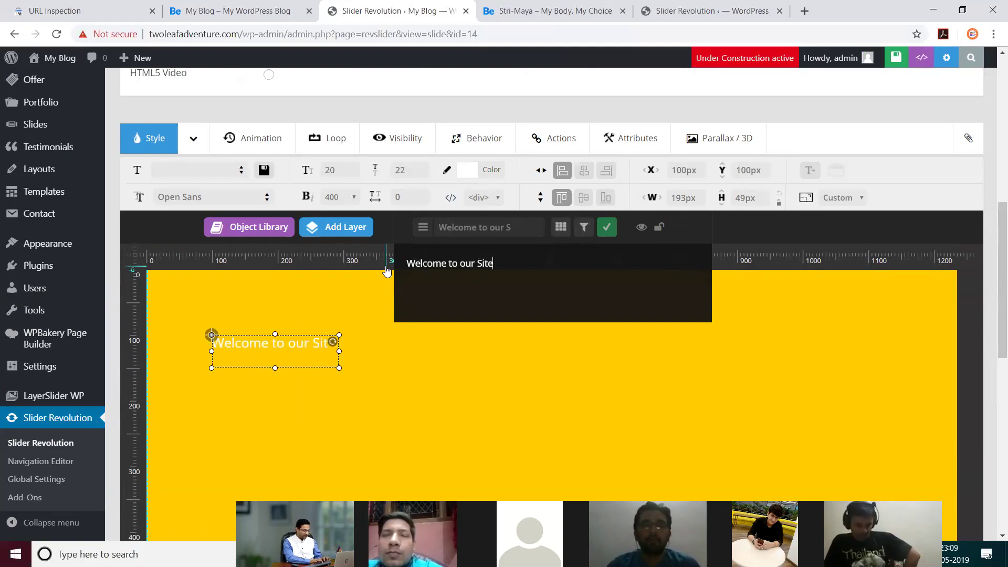
click(483, 349)
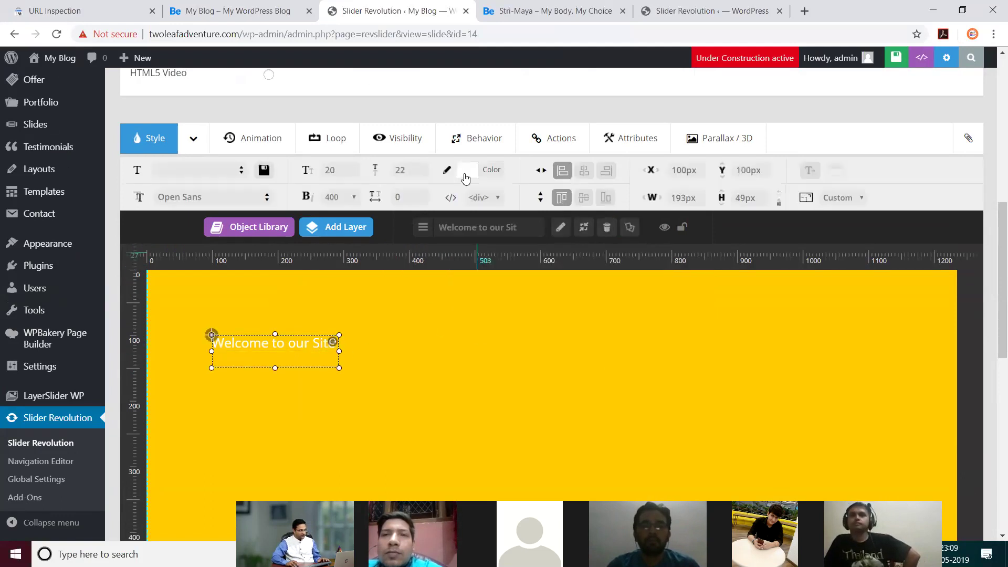
Step: Make the heading text black using the black preset colour
click(466, 170)
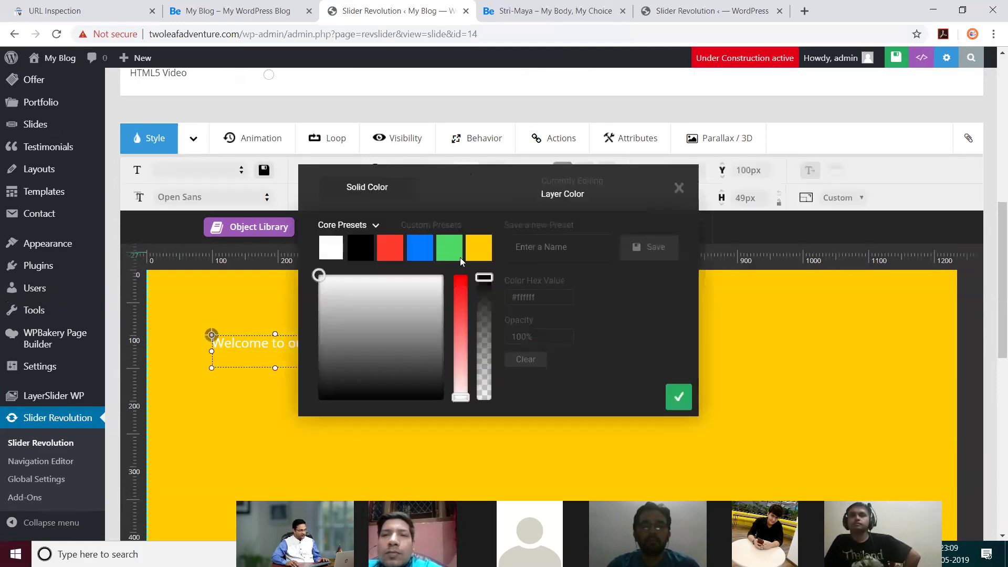
click(361, 248)
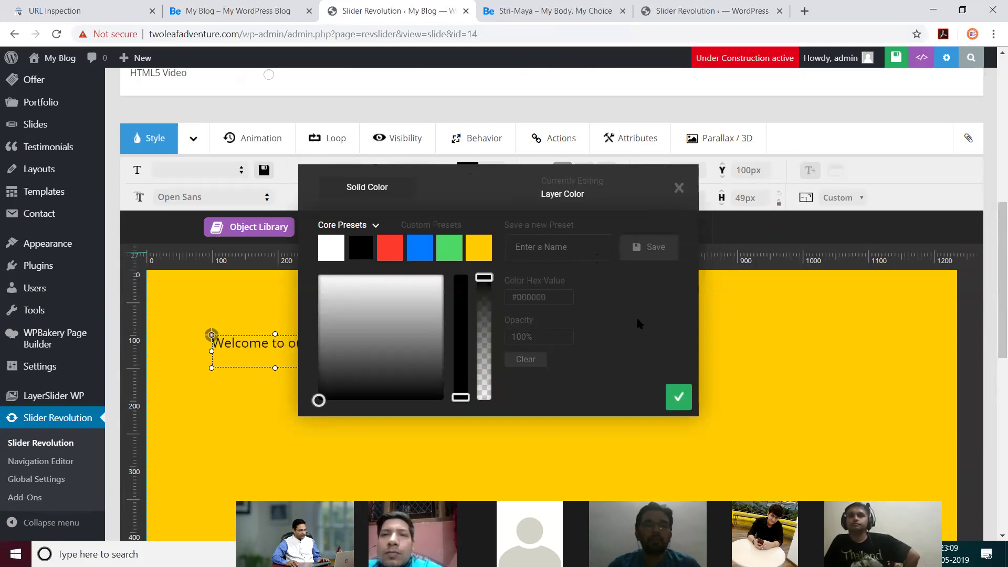
click(678, 398)
Step: Enlarge the heading to 149px and move it down-right to X 120px, Y 142px
double_click(334, 170)
key(Up)
key(Up)
key(Up)
key(Up)
key(Up)
key(Up)
key(Up)
key(Up)
key(Up)
key(Up)
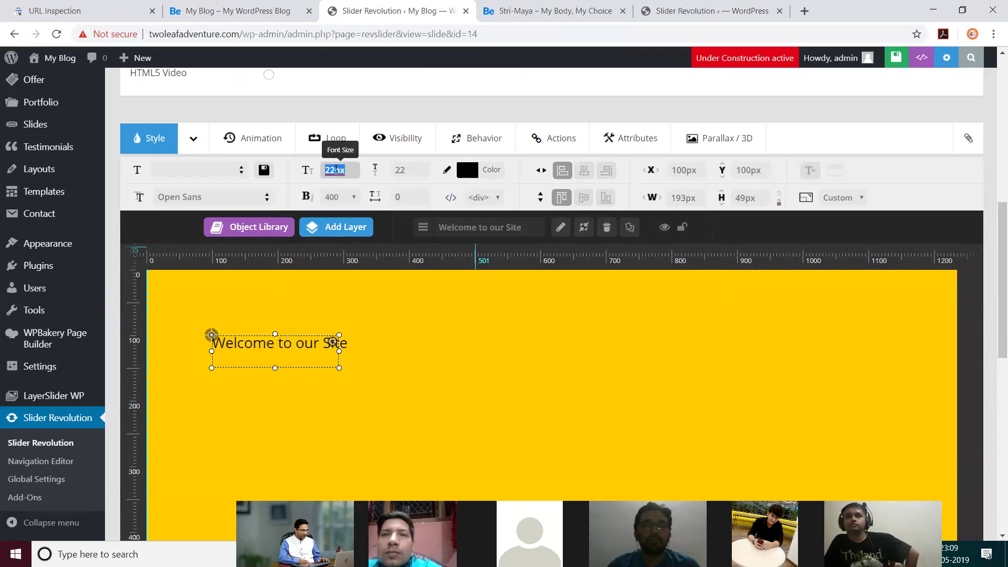
key(Up)
key(Up)
key(Up)
key(Up)
key(Up)
key(Up)
key(Up)
key(Up)
key(Up)
key(Up)
key(Up)
key(Up)
key(Up)
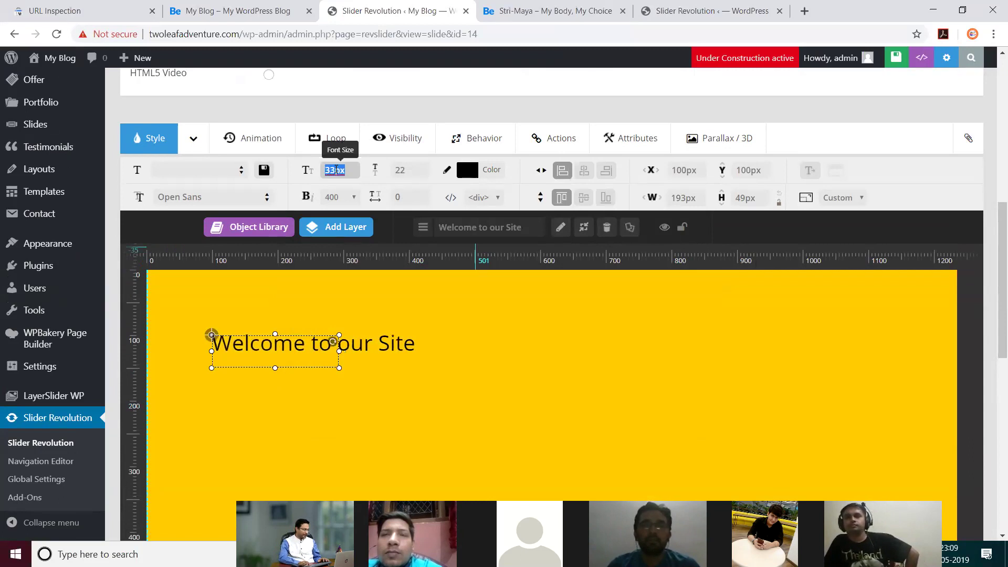
key(Up)
key(Up)
key(Up)
key(Up)
key(Up)
key(Up)
key(Up)
key(Up)
key(Up)
key(Up)
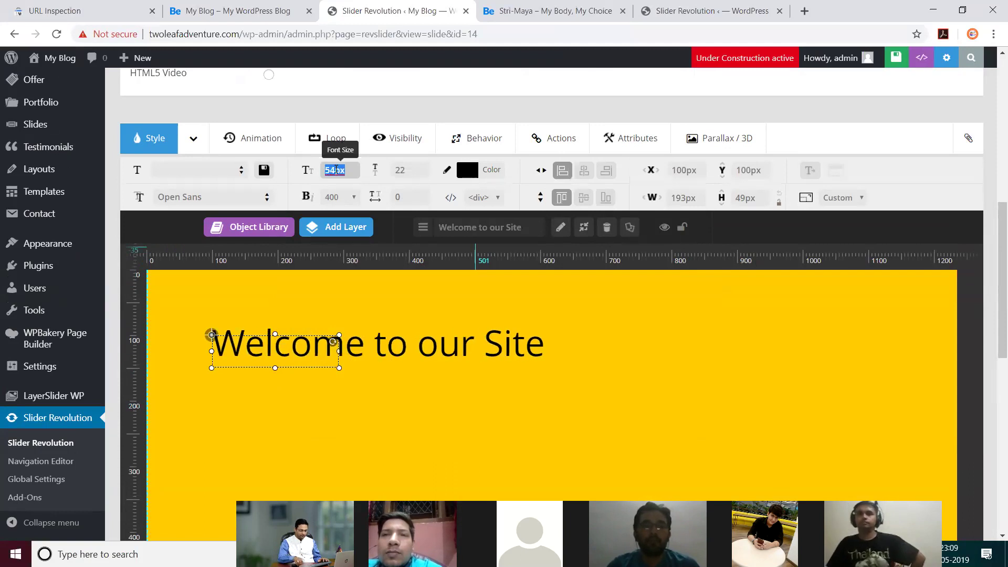
text(400)
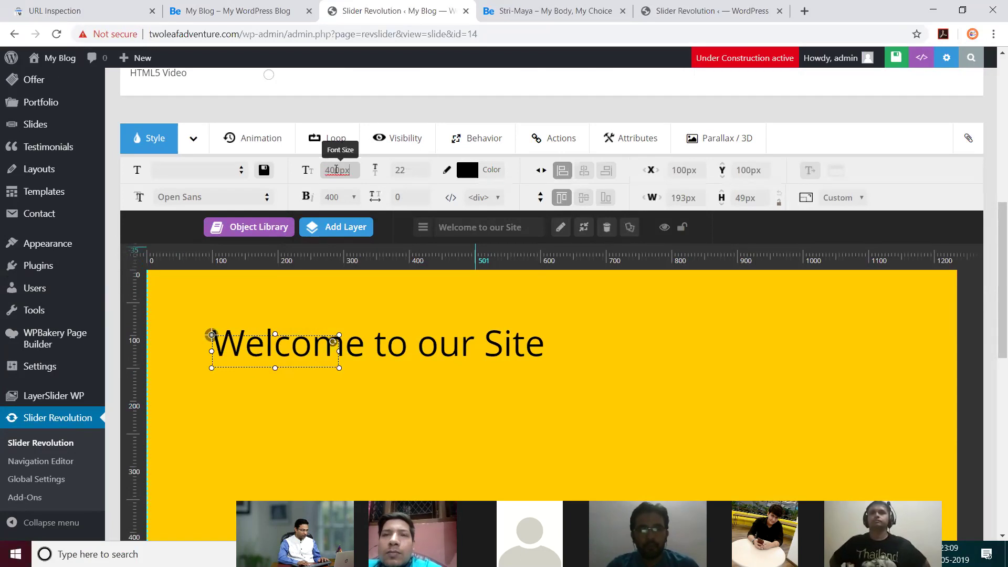
text(px)
key(Down)
key(Down)
key(Down)
key(Down)
key(Down)
key(Down)
key(Down)
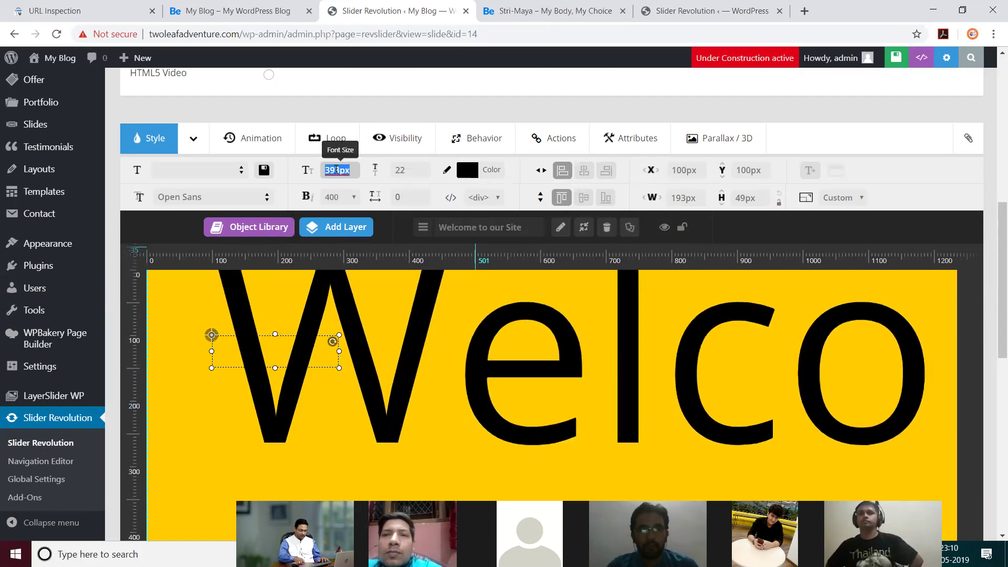
text(150)
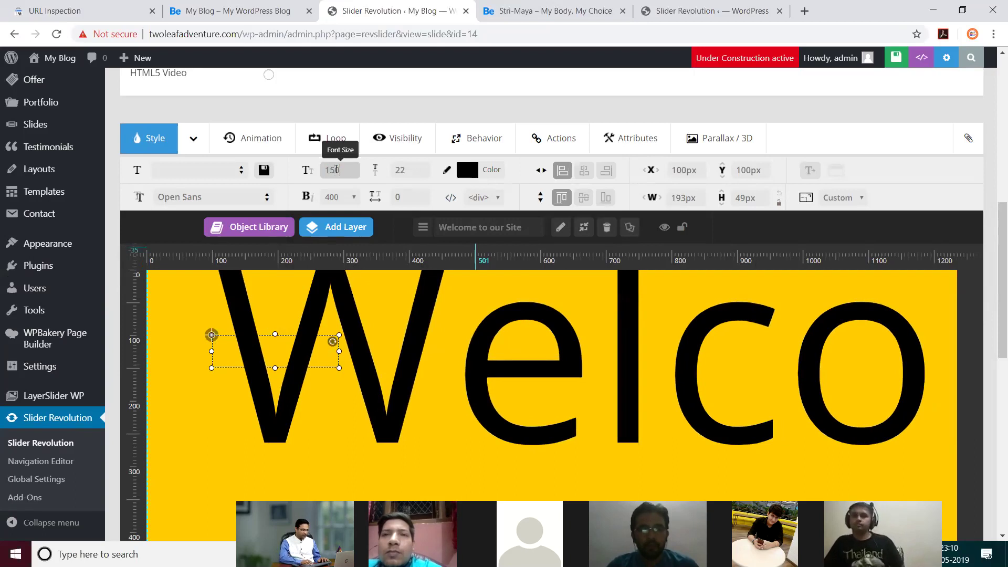
text(px)
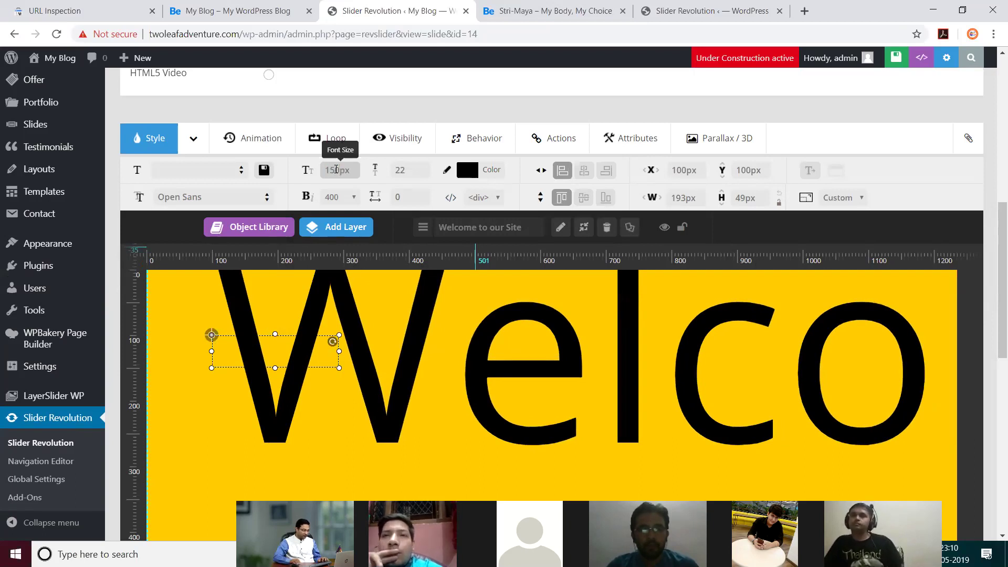
key(Down)
drag(561, 372, 577, 400)
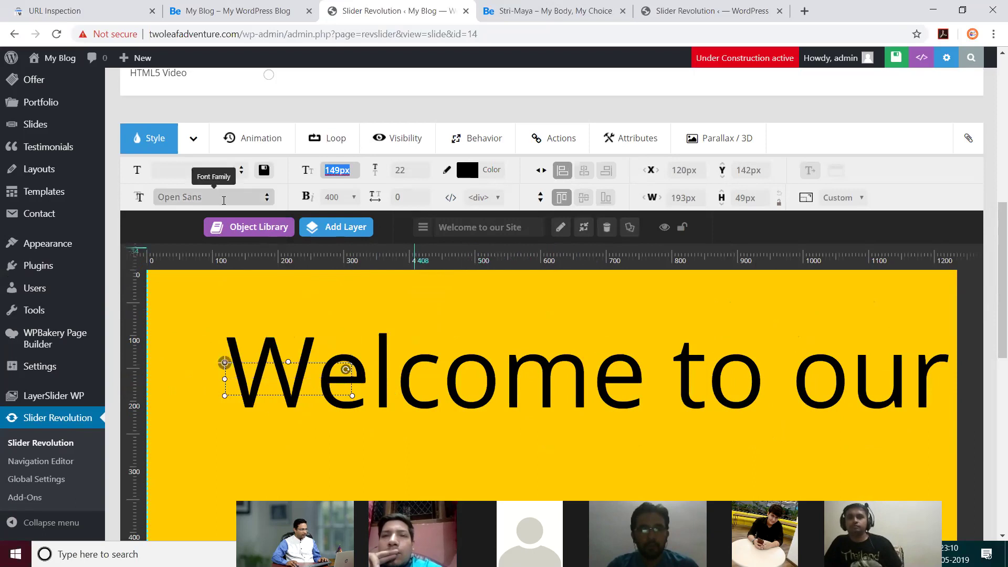
Step: Set the heading's font family to Ubuntu
click(266, 199)
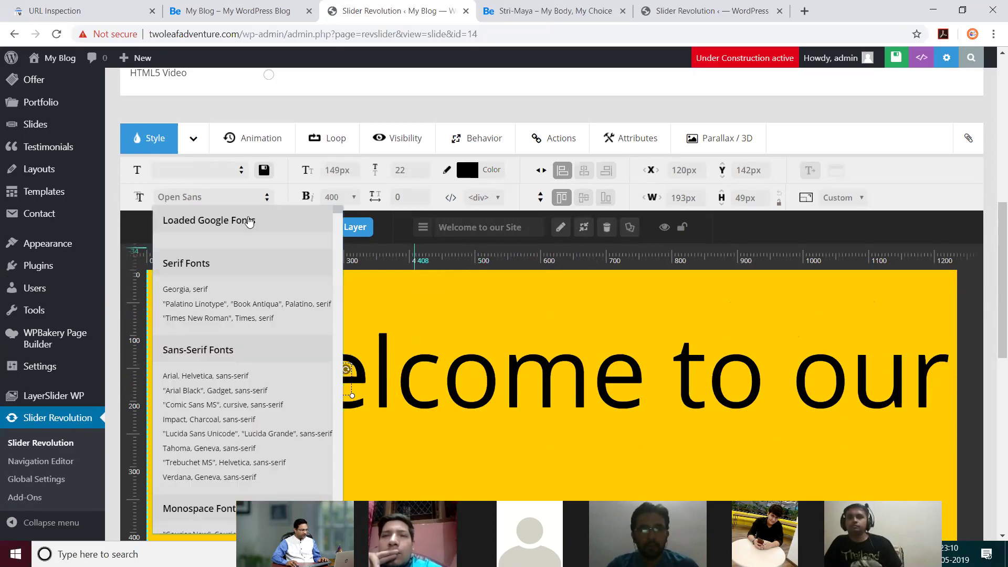
scroll(221, 414, down, 5)
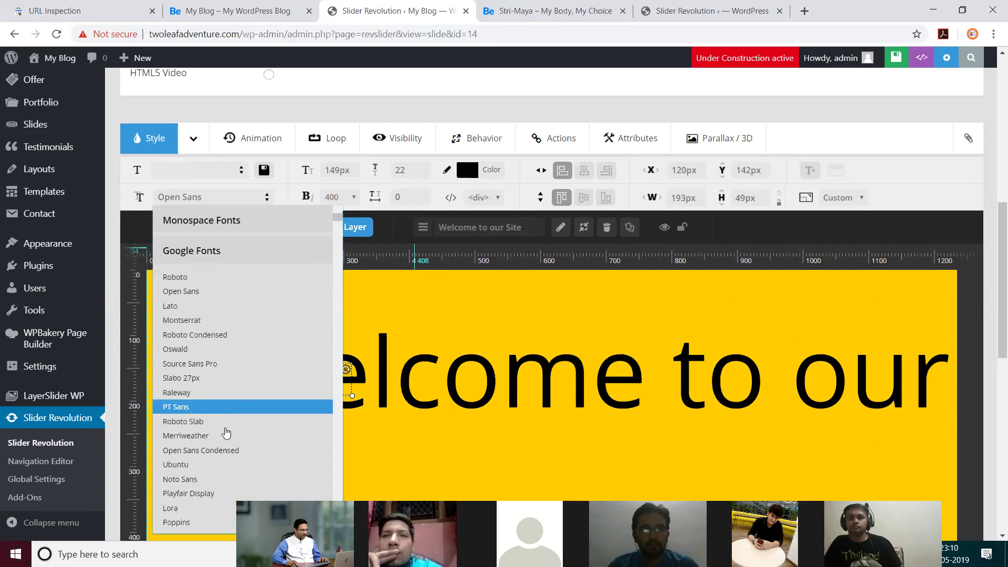
click(203, 465)
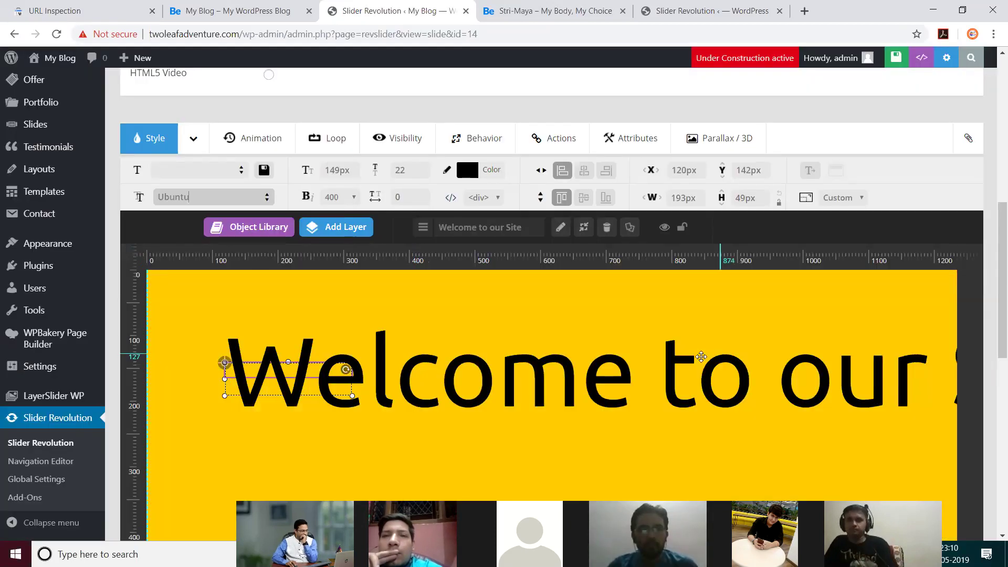
Step: Shrink the heading to 97px and drag it to the centre of the slide
double_click(338, 173)
text(100)
key(Down)
key(Down)
key(Down)
drag(588, 374, 625, 413)
click(913, 351)
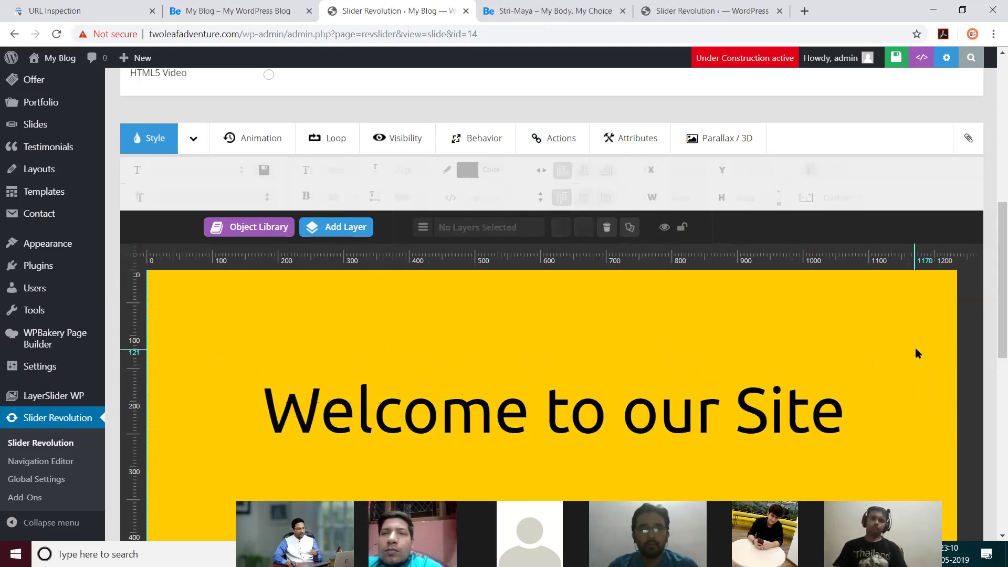
Step: Choose Add Layer > Button to bring up the Add Button Layer dialog
scroll(640, 384, down, 5)
scroll(641, 387, up, 5)
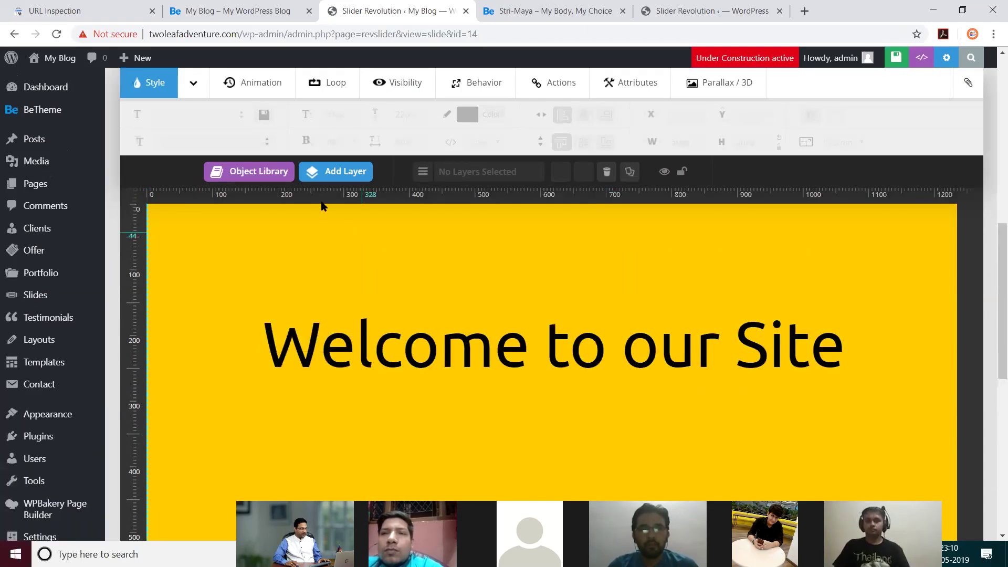
mouse_move(321, 173)
click(342, 286)
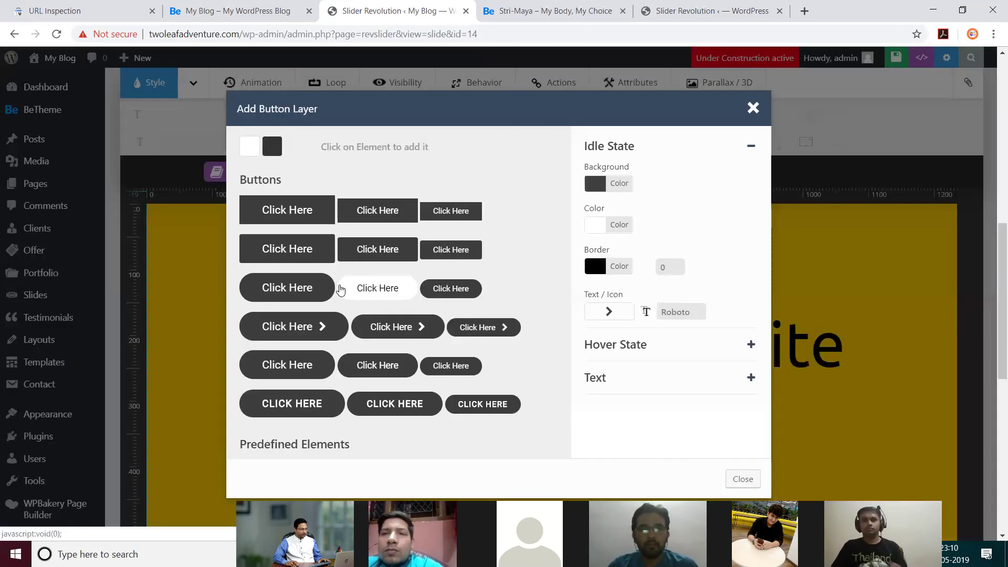
Step: Add a button centred below the heading and relabel it 'Contact Now'
click(279, 210)
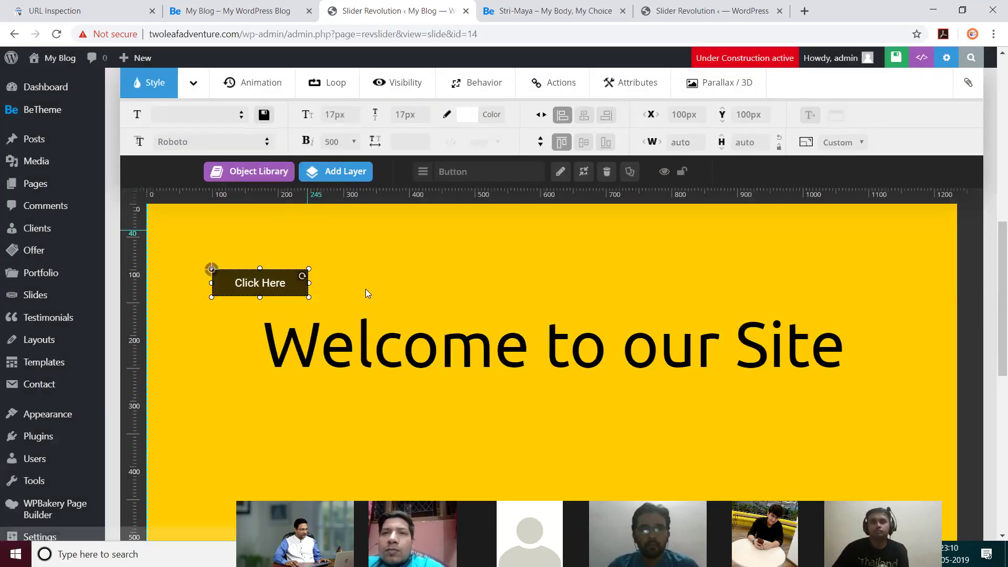
drag(270, 286, 444, 396)
drag(488, 424, 540, 431)
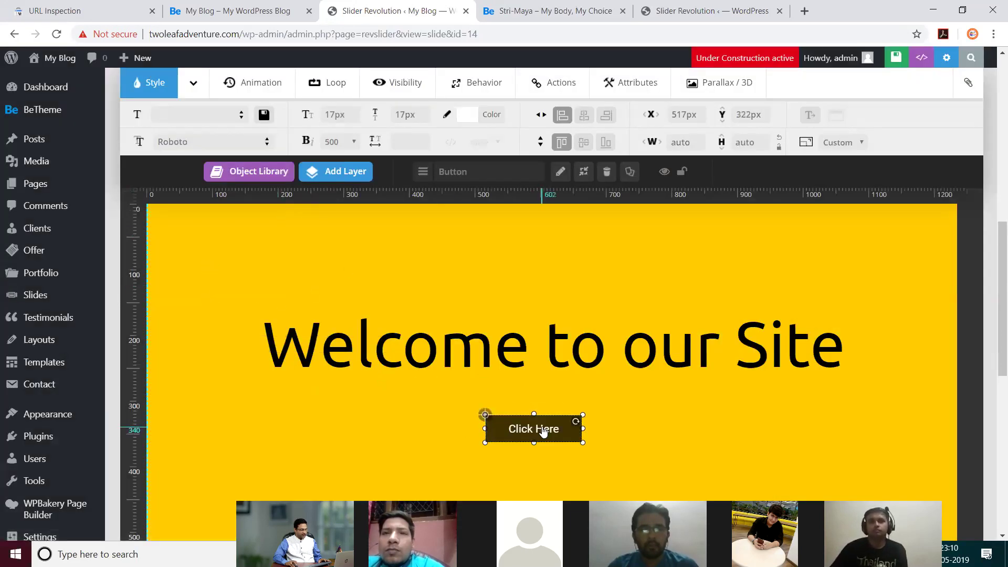
double_click(541, 430)
drag(454, 206, 389, 213)
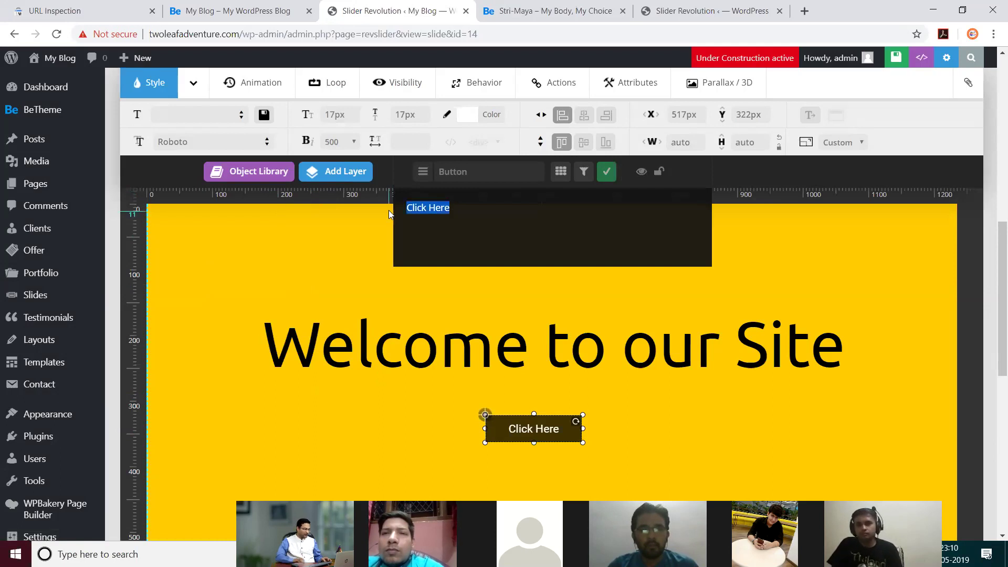
text(Contac)
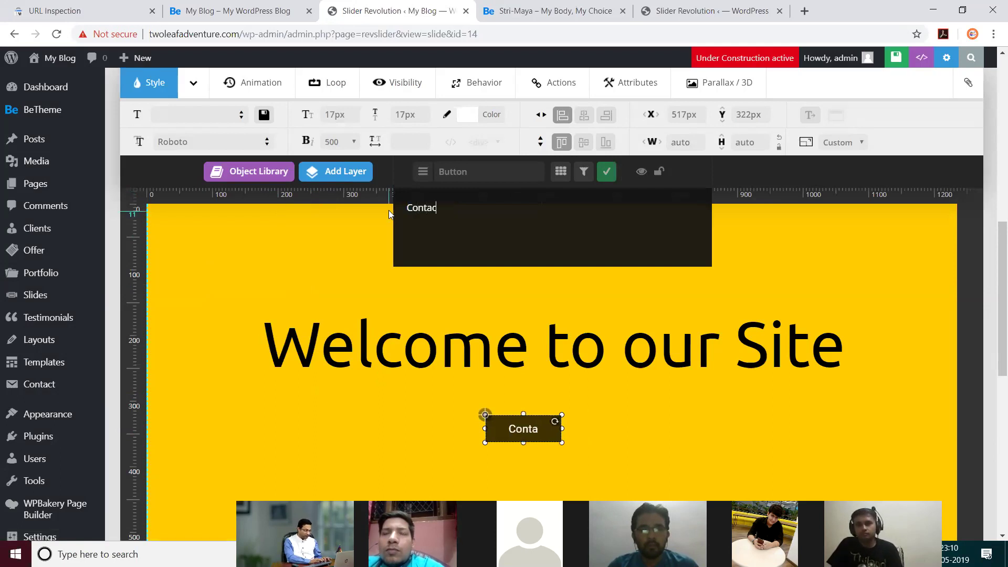
text(t Now!)
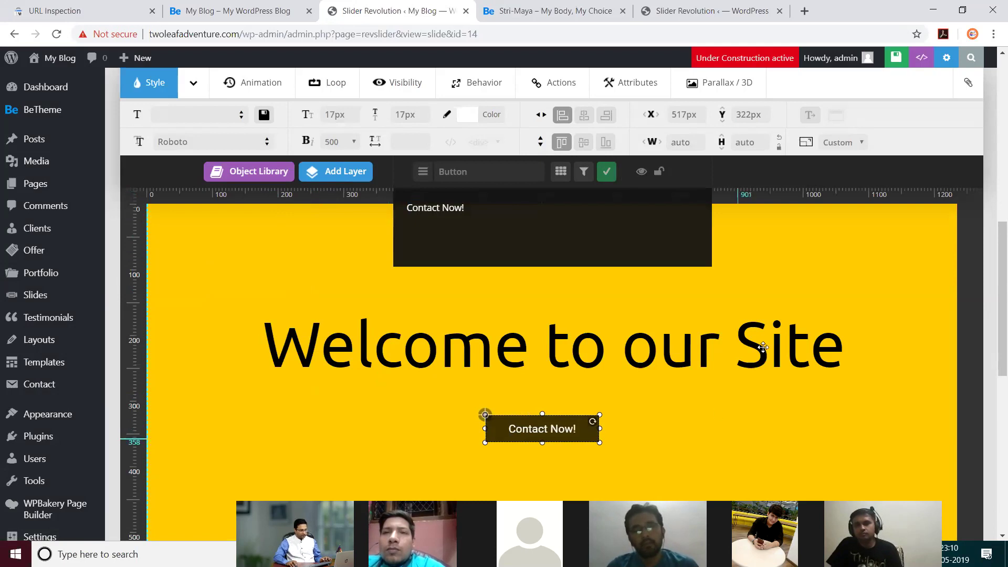
click(762, 347)
Step: Review the Contact Now button's click action settings
click(551, 438)
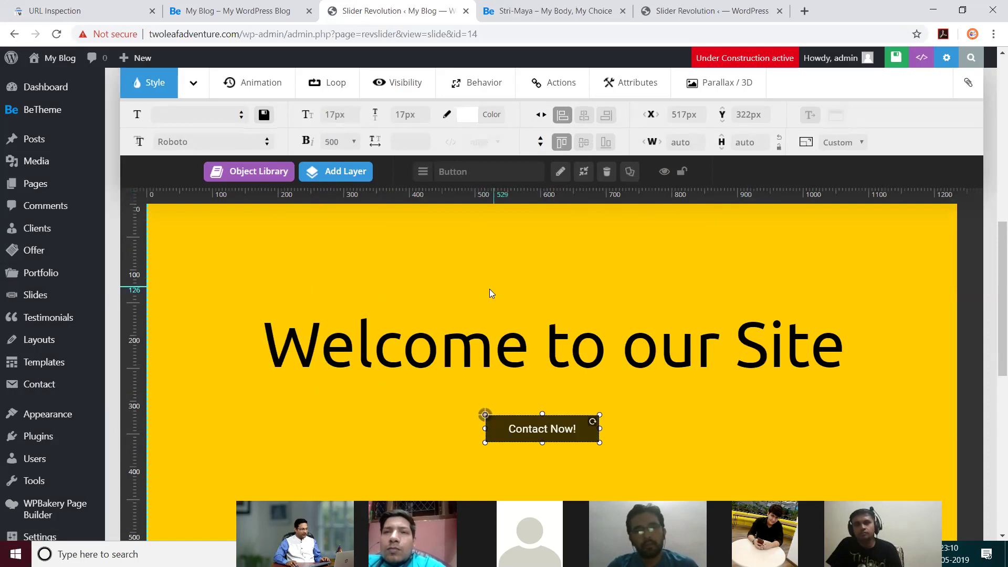
scroll(488, 290, up, 1)
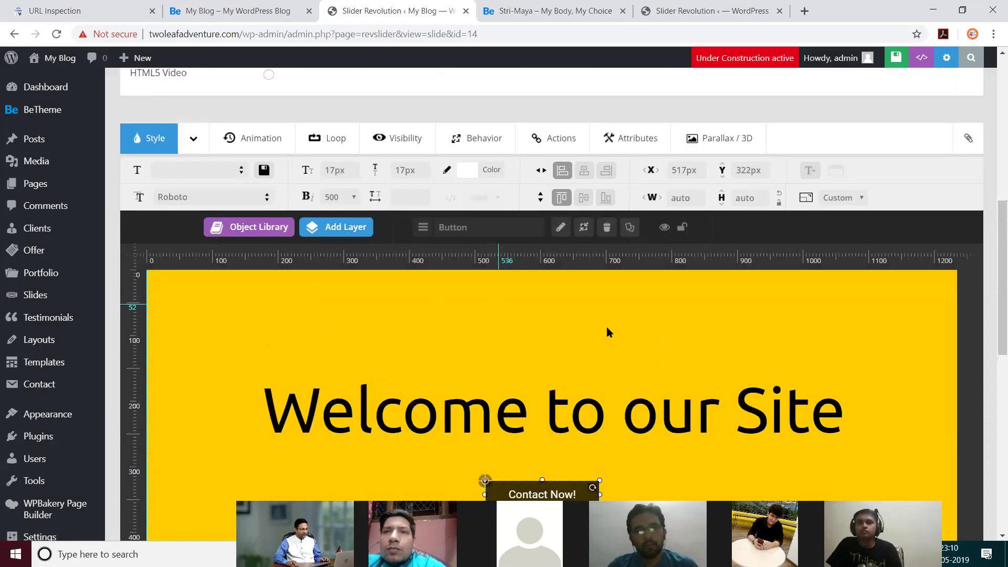
scroll(614, 333, down, 2)
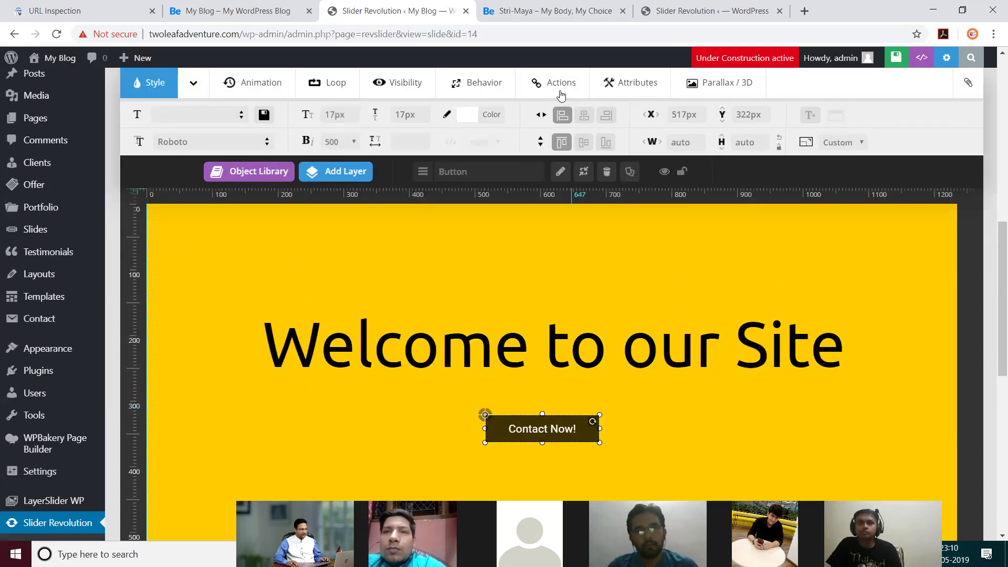
click(561, 94)
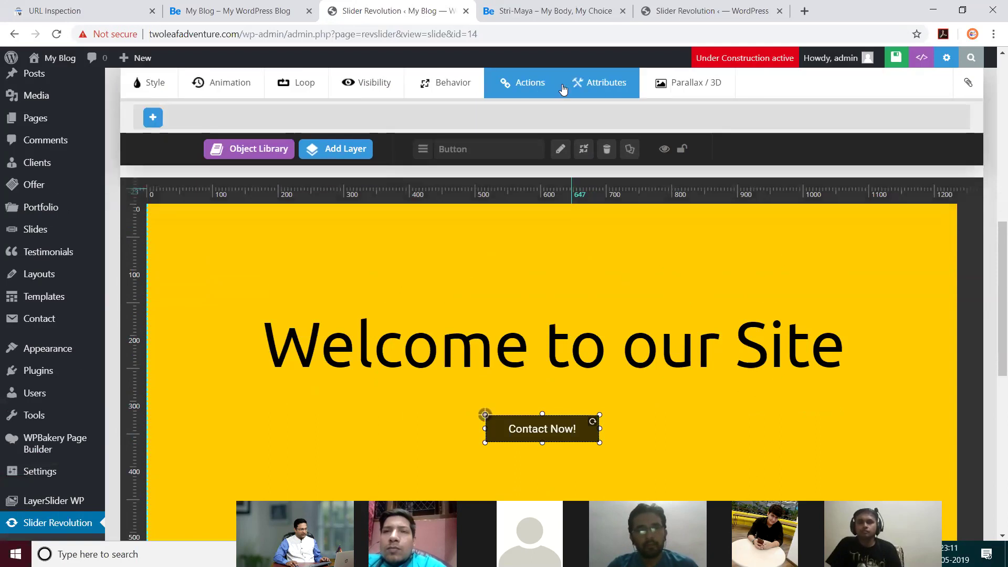
click(715, 285)
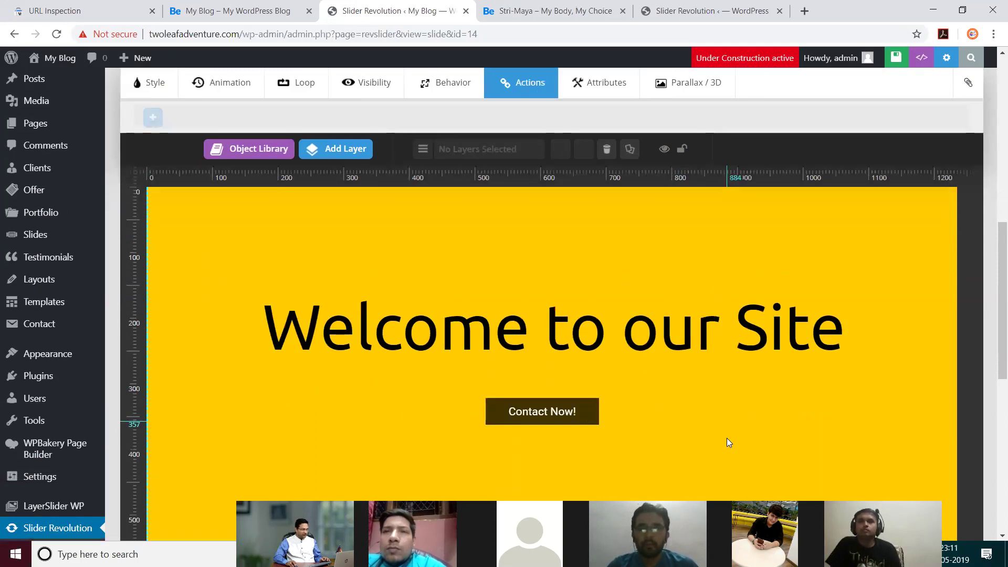
Step: Save the yellow slide #2 with its new button
scroll(727, 437, up, 4)
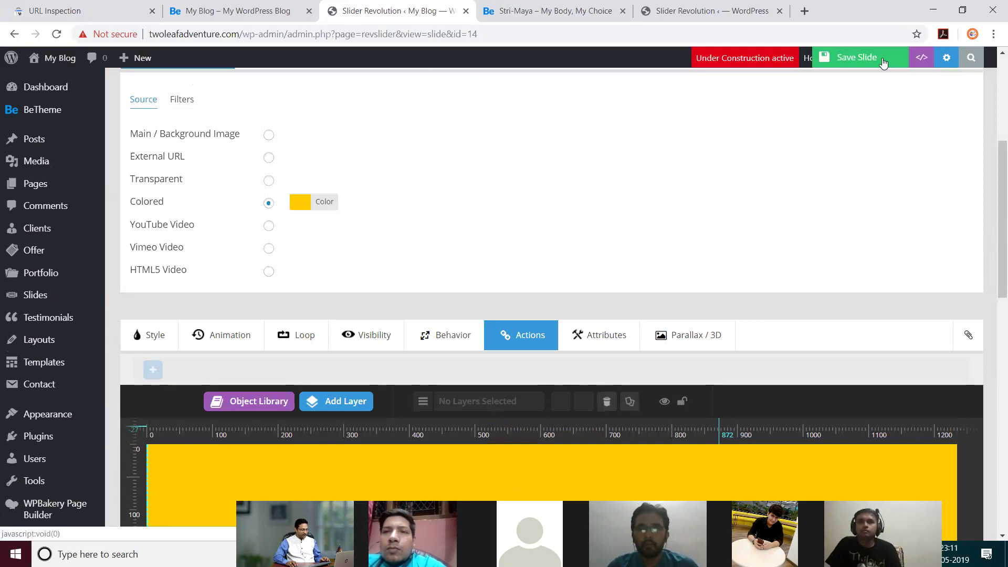
click(866, 58)
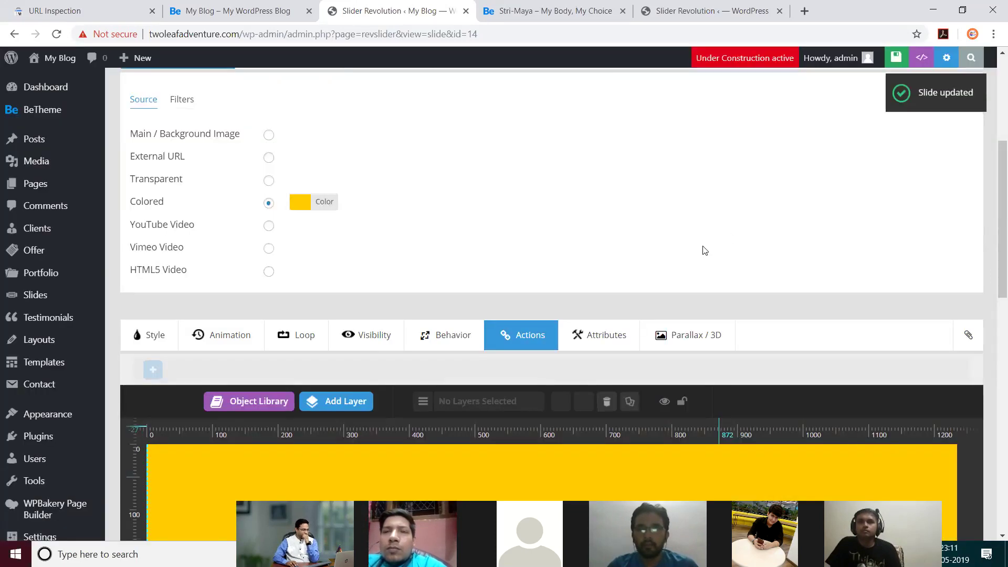
scroll(693, 252, up, 5)
mouse_move(298, 235)
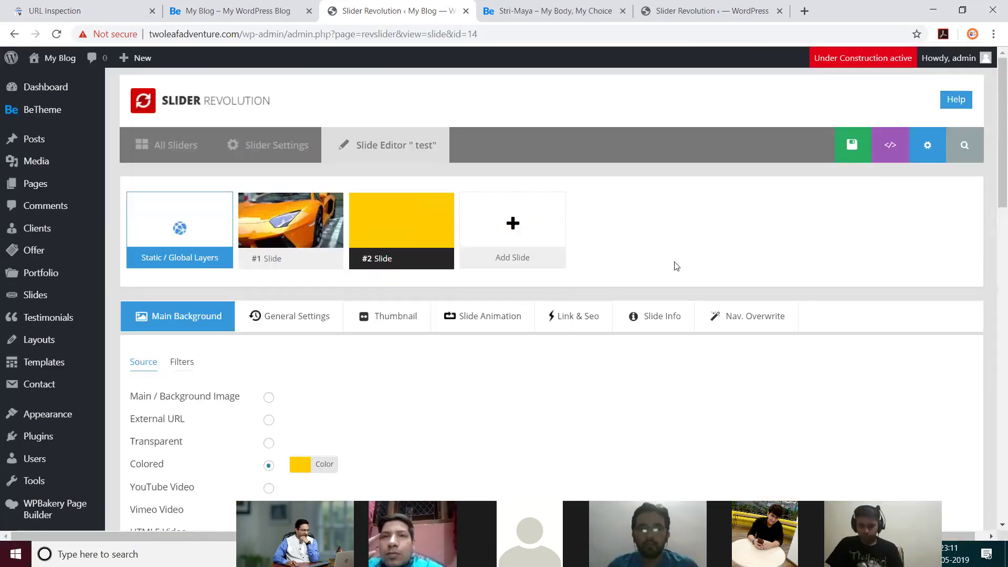
Step: From the My Blog tab, go through Dashboard and All Pages to edit the Home page
click(253, 12)
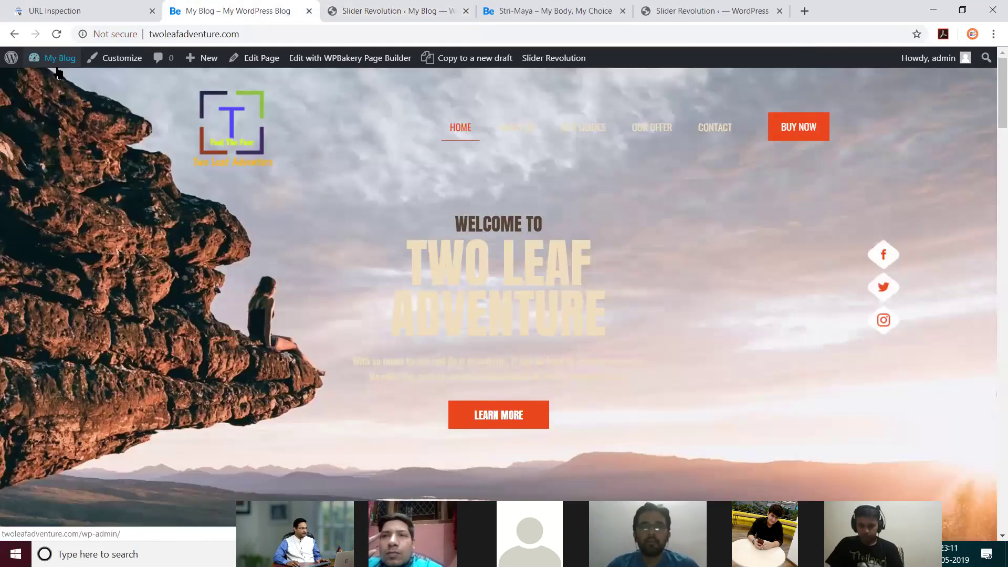
click(50, 81)
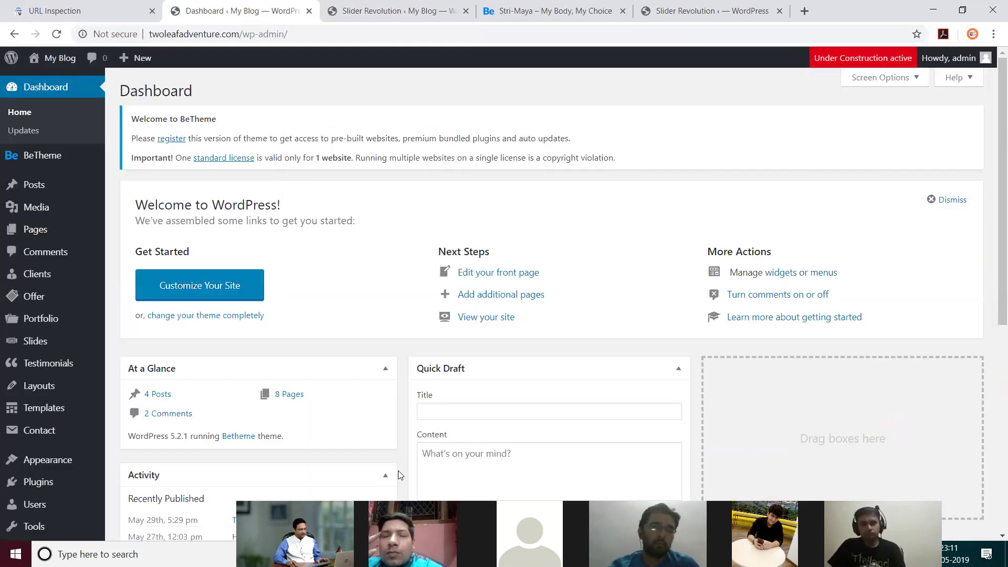
scroll(77, 328, down, 3)
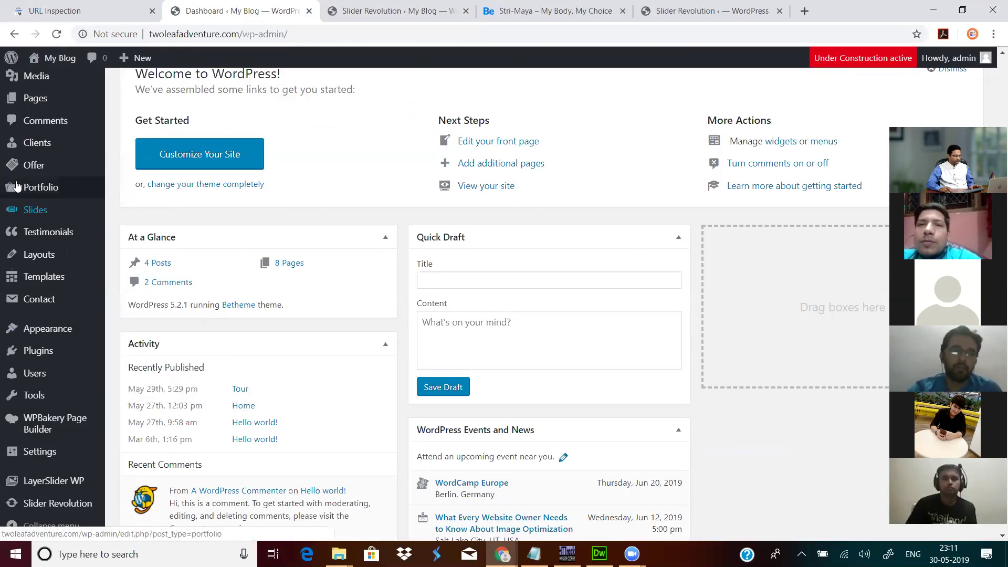
click(140, 101)
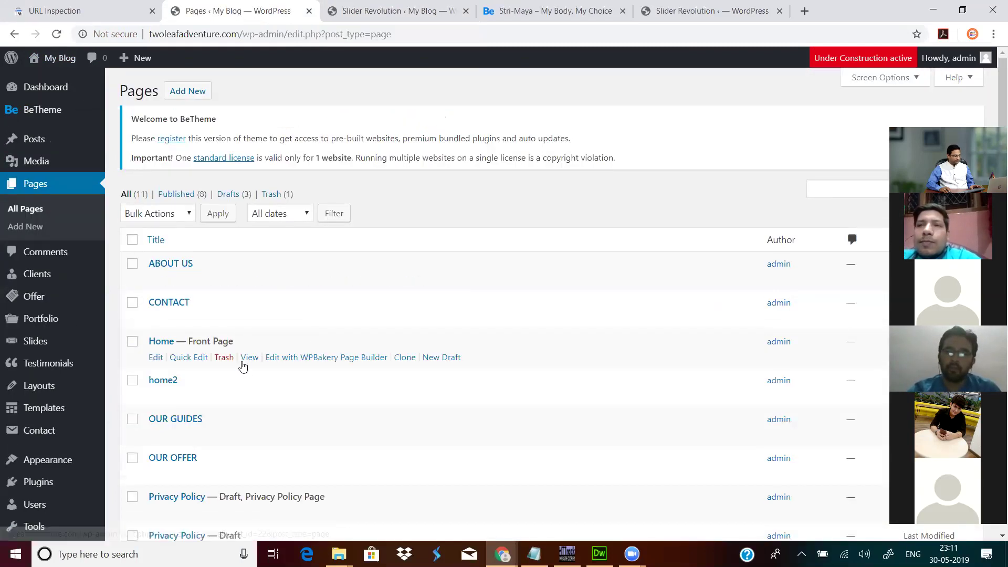
scroll(243, 366, down, 1)
click(155, 292)
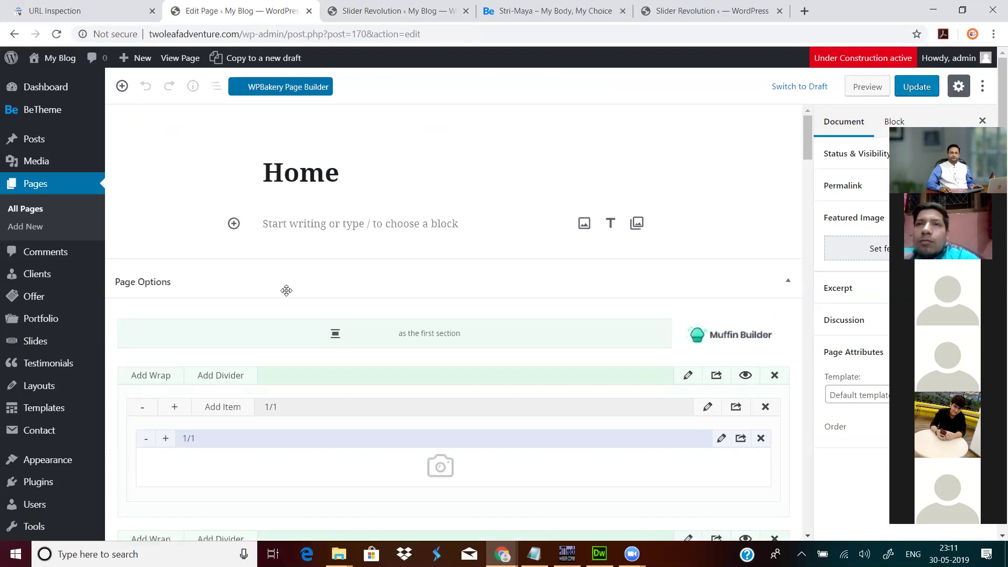
Step: Change the Home page's Revolution Slider from mountainguide to 'test' and update the page
scroll(307, 275, down, 5)
scroll(331, 268, down, 5)
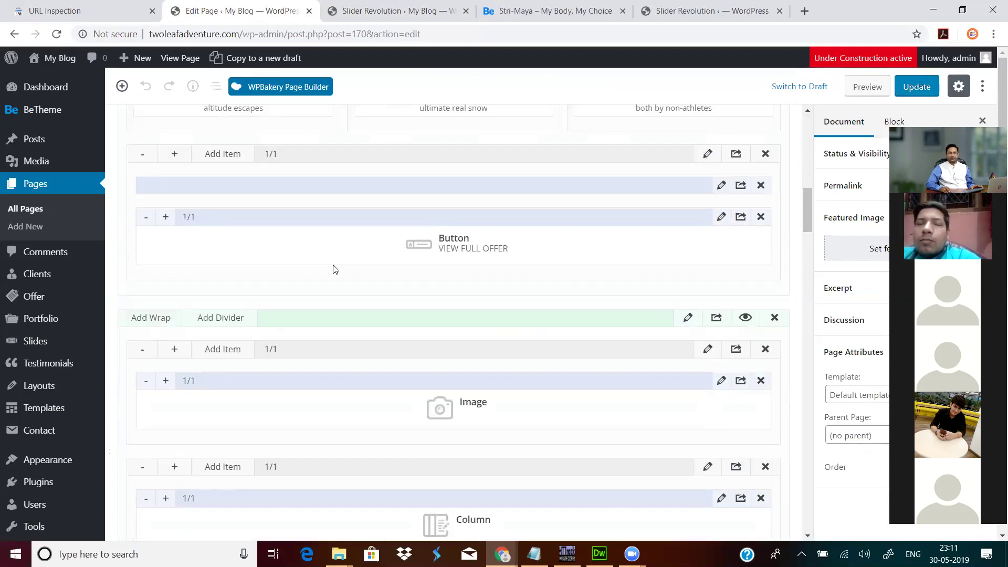
scroll(352, 270, down, 10)
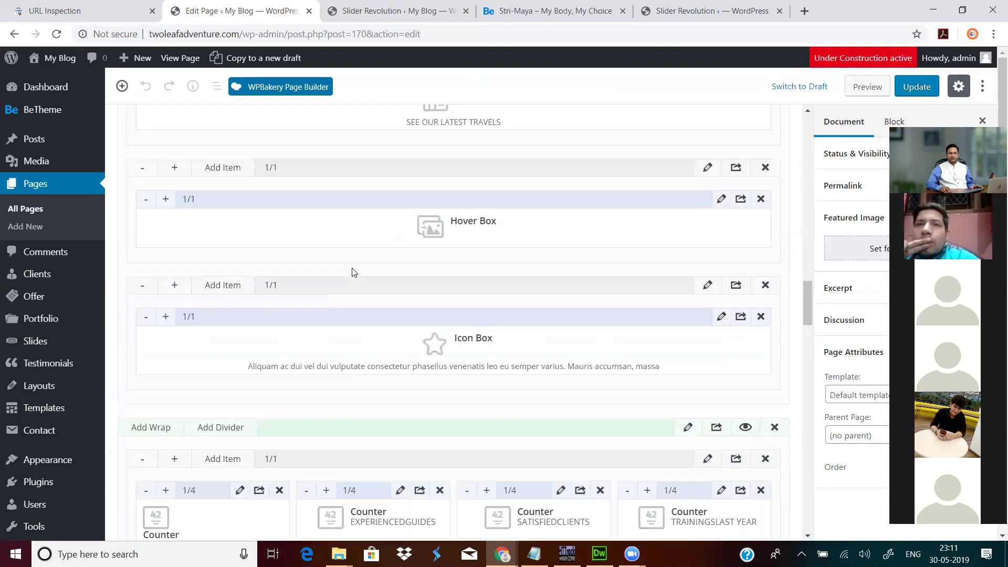
scroll(352, 267, down, 10)
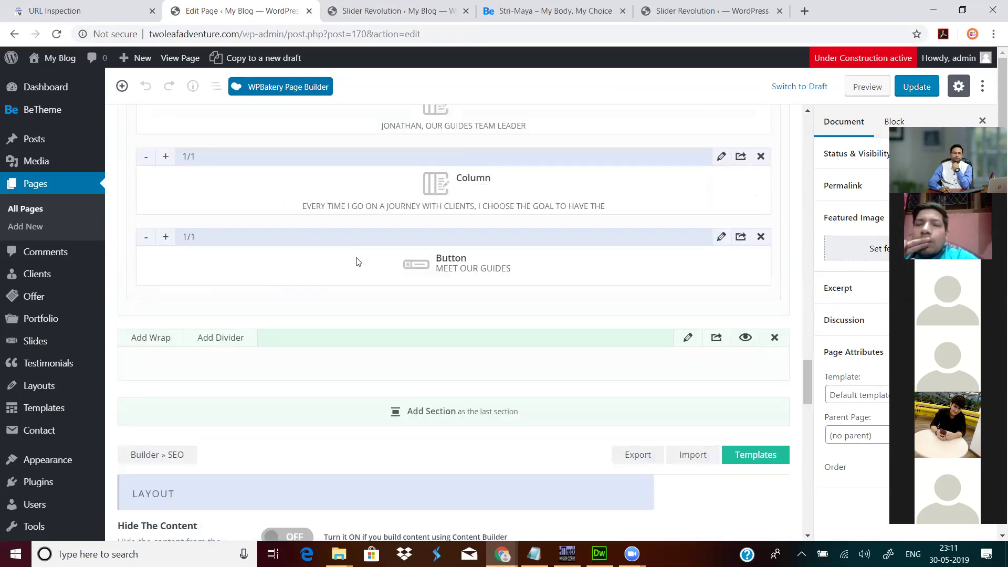
scroll(356, 261, down, 8)
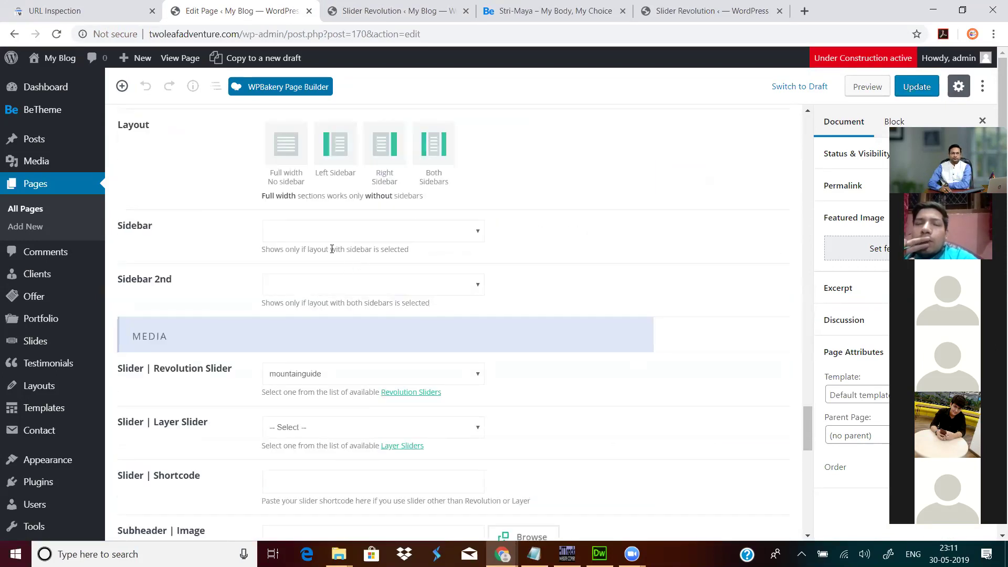
scroll(359, 246, up, 1)
scroll(359, 245, down, 4)
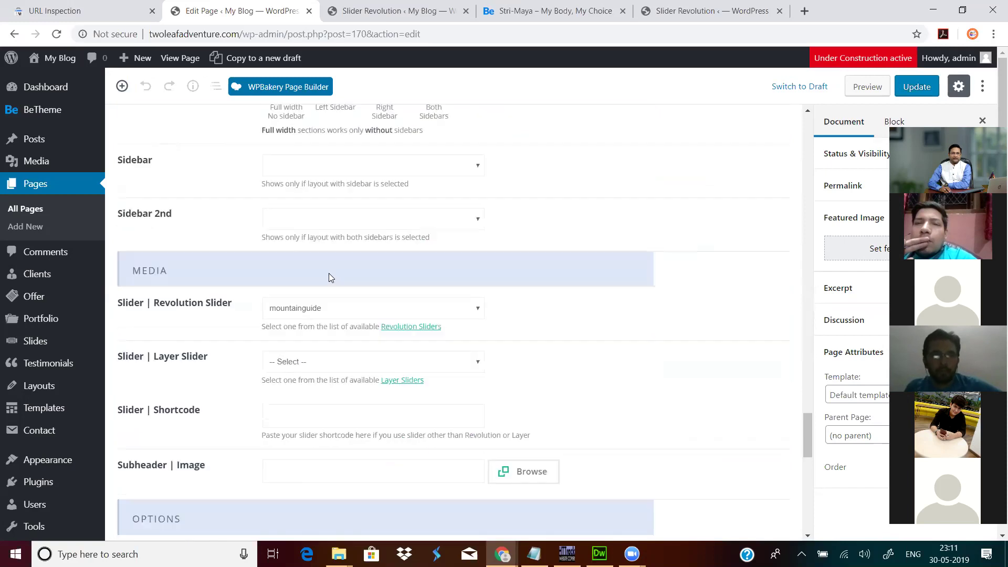
click(359, 244)
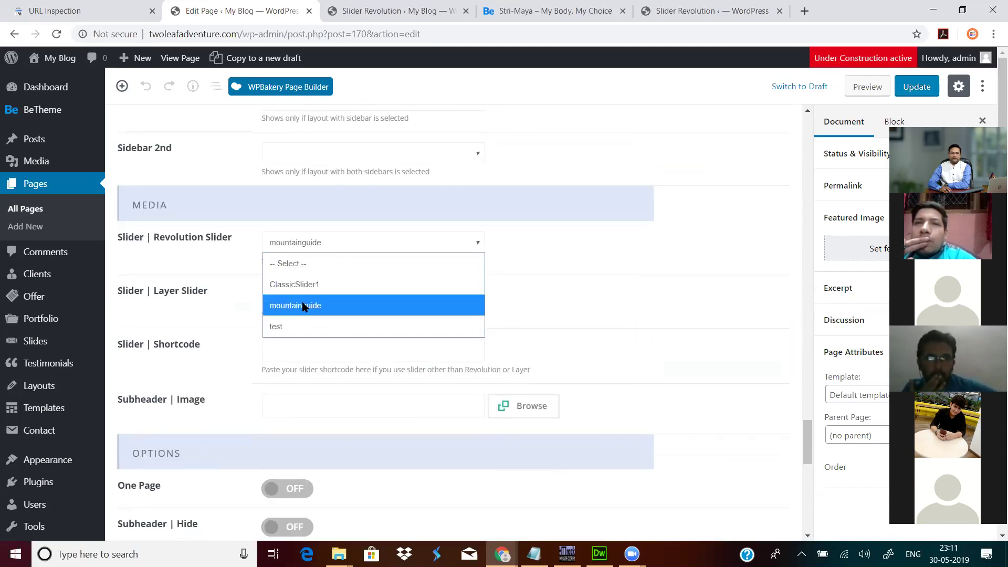
click(299, 326)
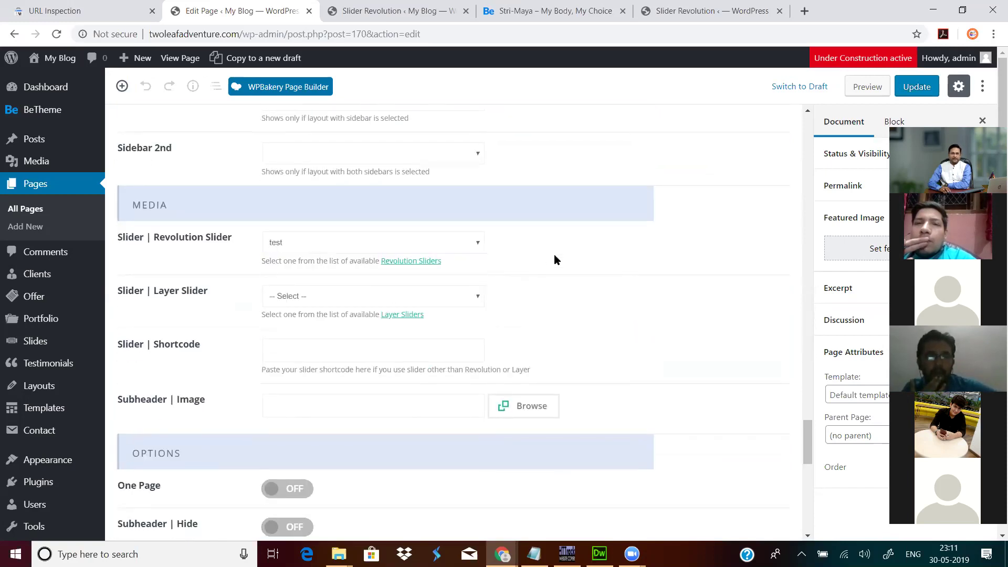
click(915, 87)
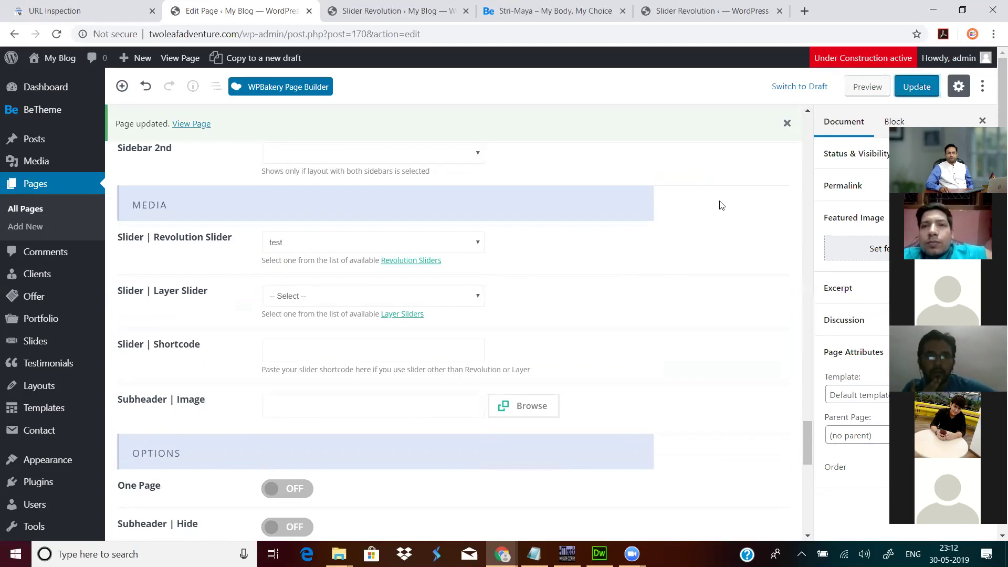
click(693, 9)
Step: Copy the site's domain and load the live homepage in the spare tab
click(581, 19)
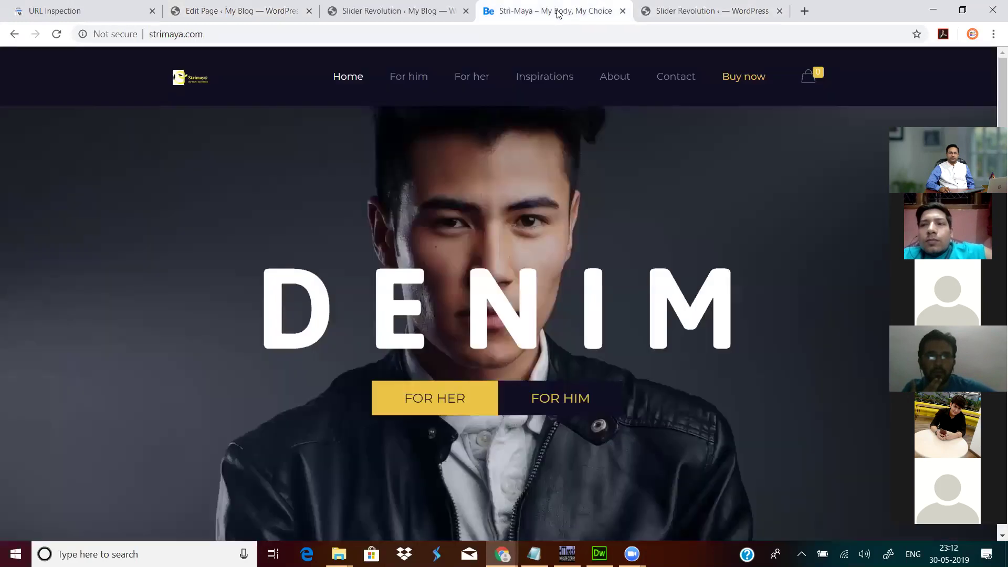
click(395, 13)
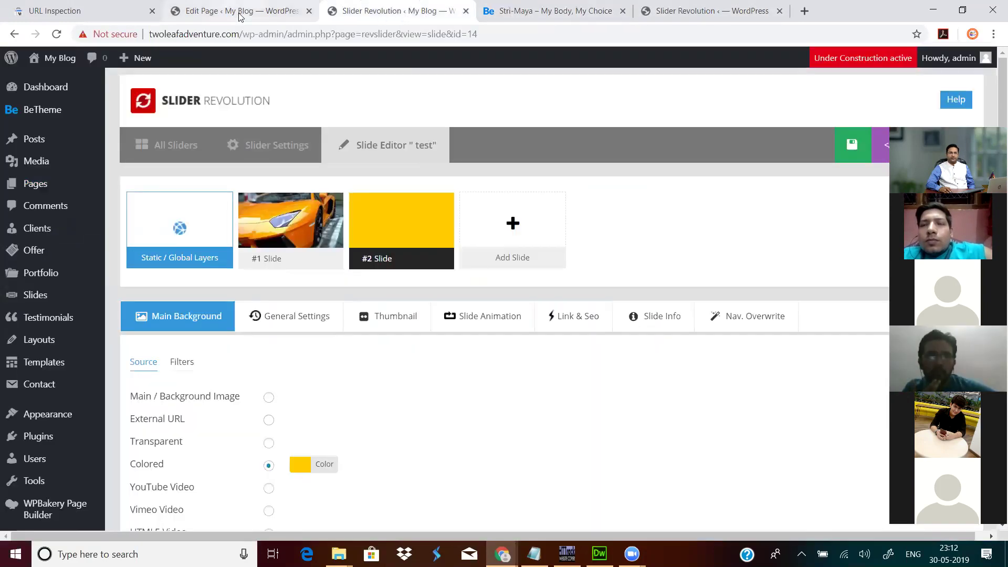
click(241, 11)
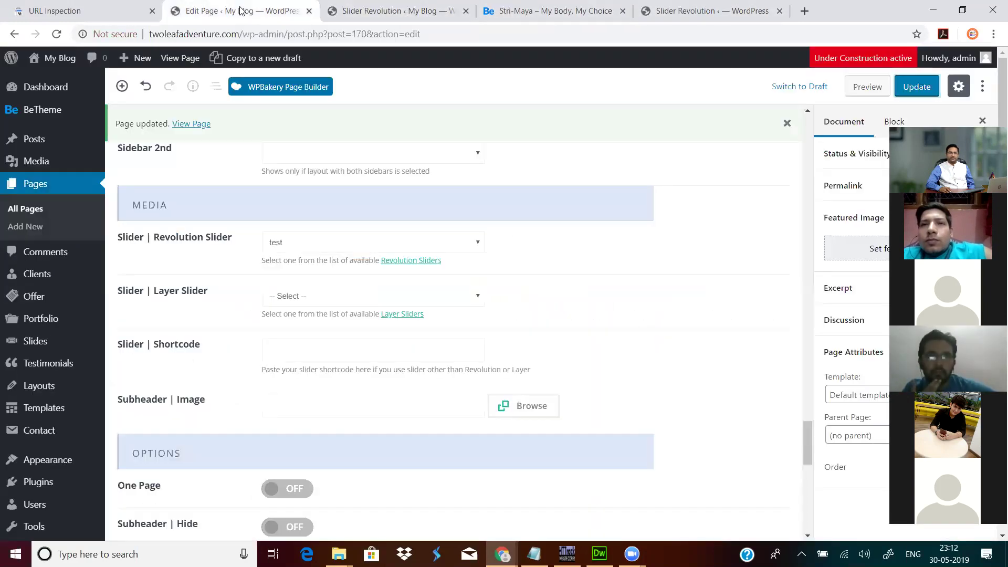
double_click(214, 34)
key(ctrl+c)
mouse_move(139, 59)
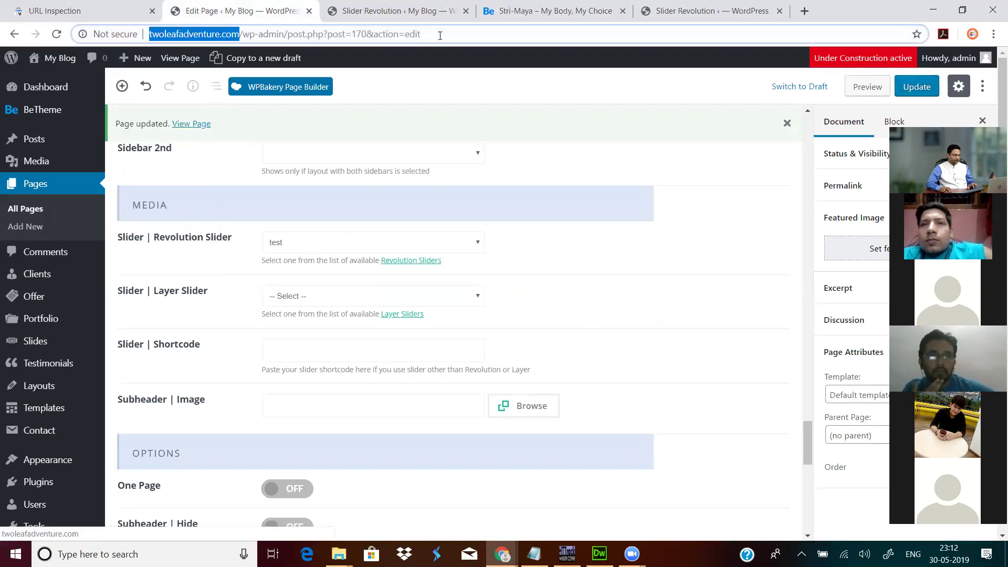
click(714, 10)
click(699, 35)
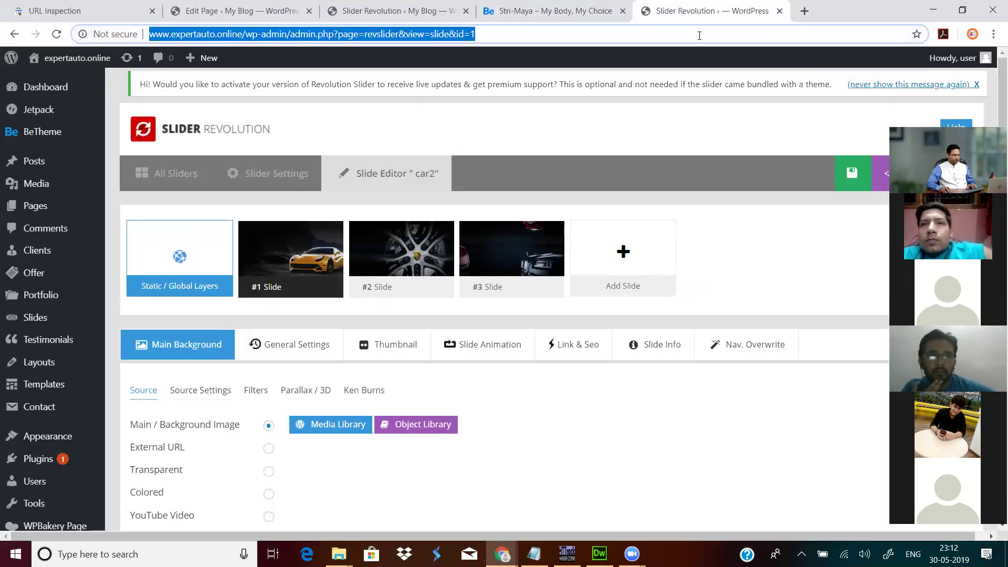
key(ctrl+v)
key(Return)
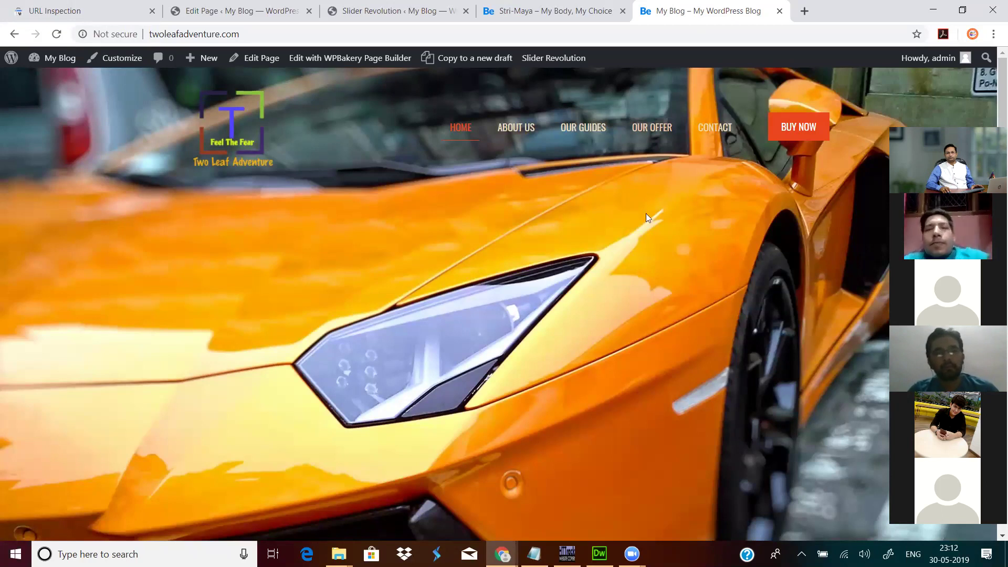
Step: Check the test slides on the live homepage, then return to the Home page editor
scroll(657, 231, down, 5)
scroll(658, 231, up, 5)
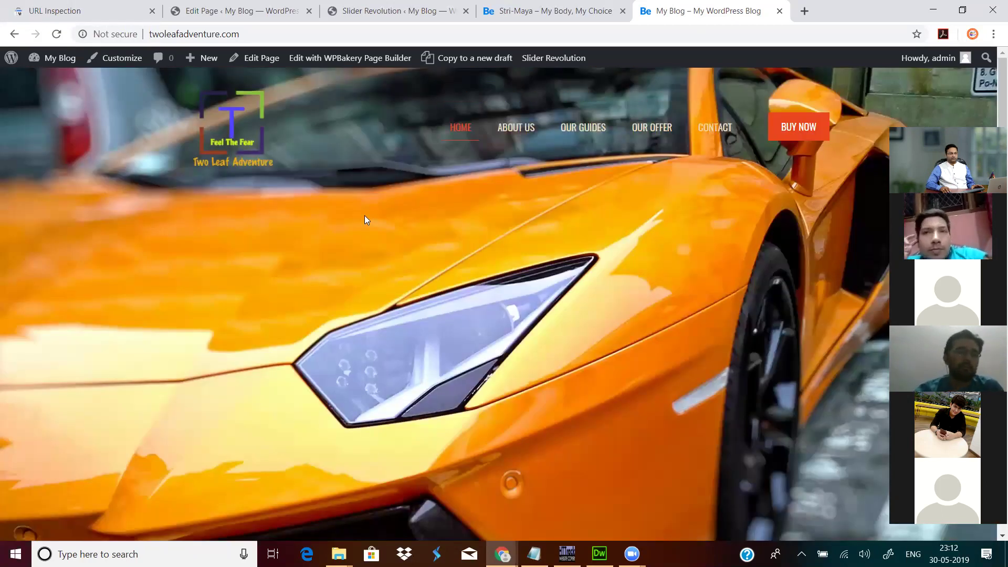
click(228, 14)
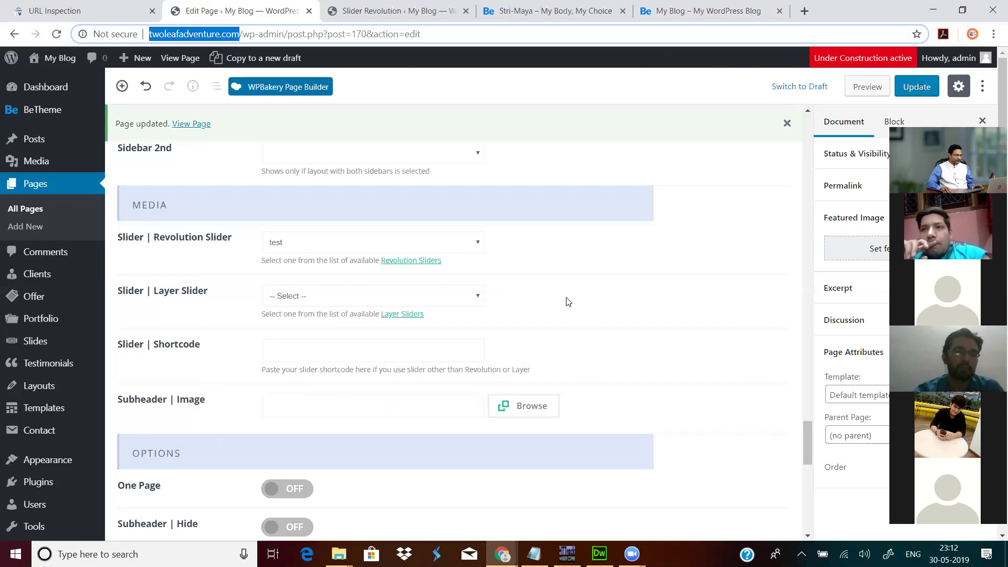
Step: Switch the Home page slider back to 'mountainguide', update it, and return to the slide editor
click(326, 241)
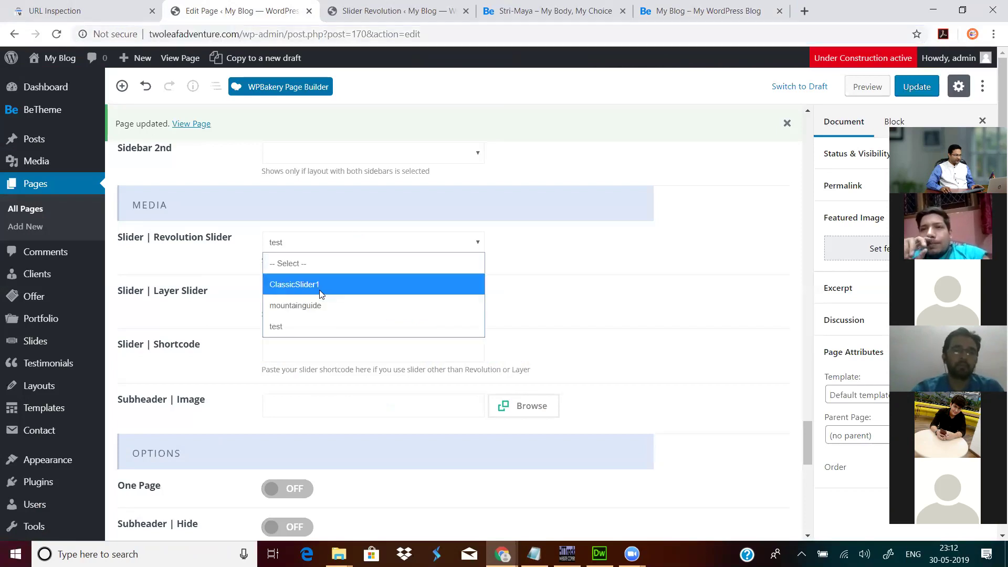
click(308, 304)
click(917, 88)
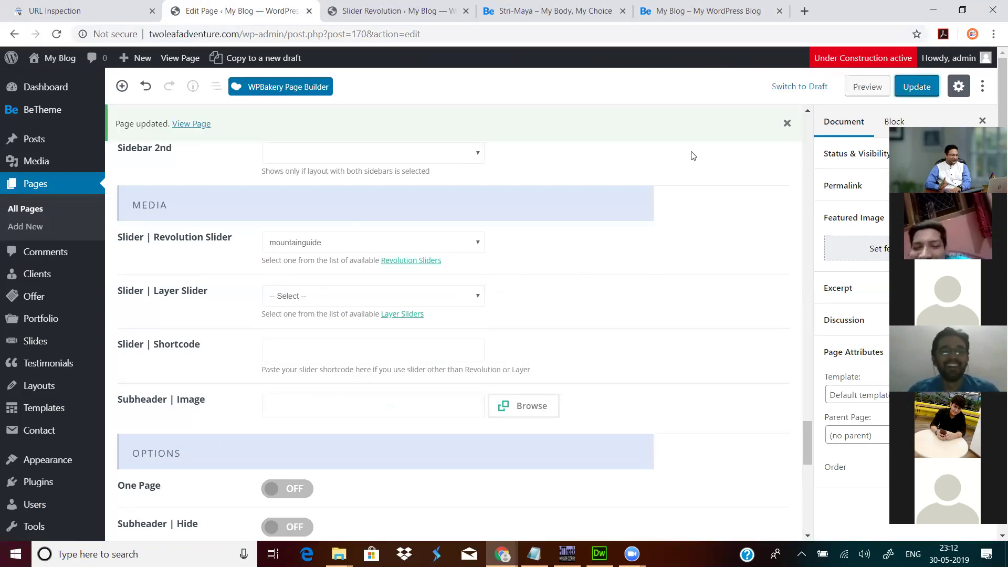
click(916, 87)
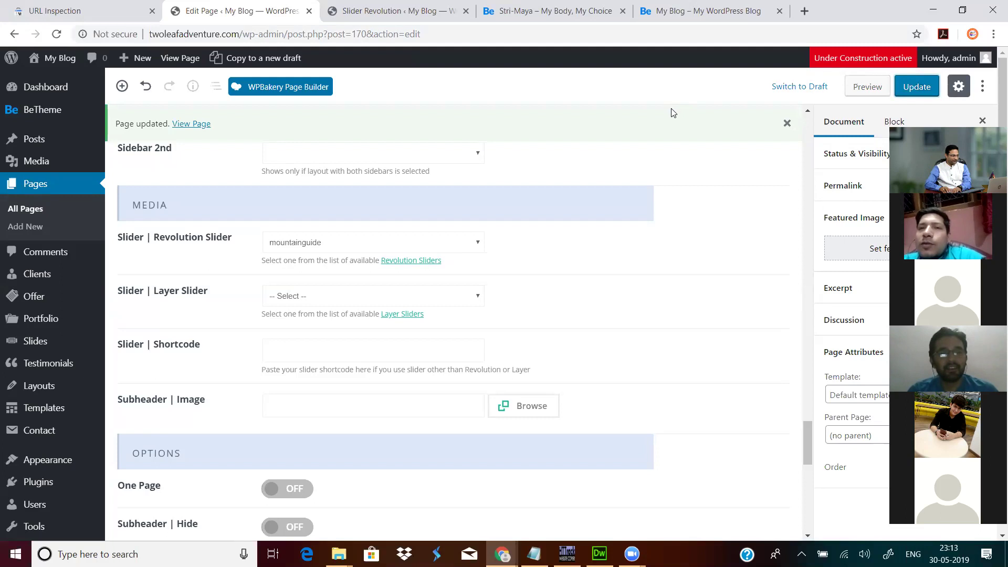
scroll(674, 113, up, 5)
click(916, 88)
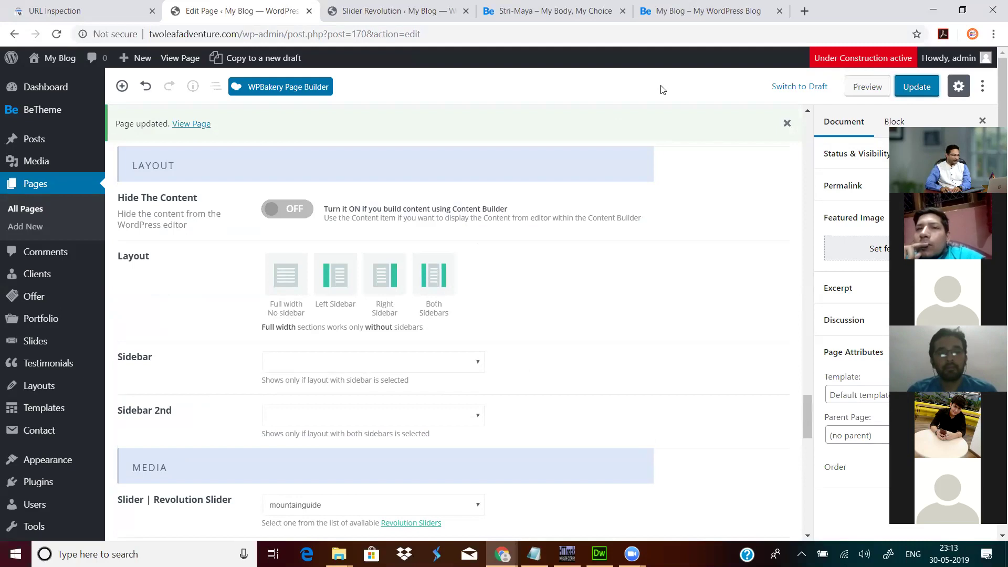
click(383, 11)
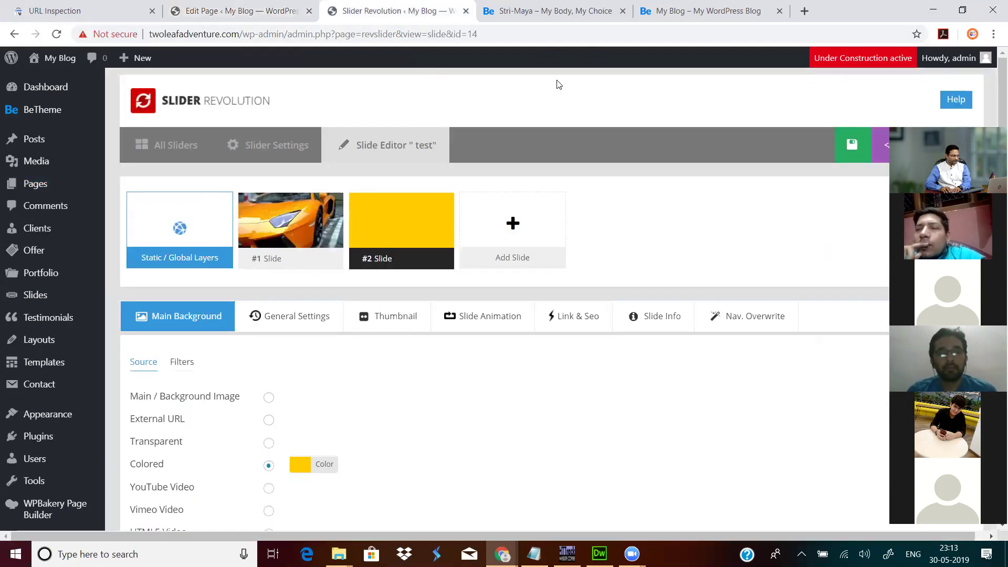
Step: Add a blank slide #3 to the test slider, confirming Leave in the browser prompt
scroll(354, 380, down, 4)
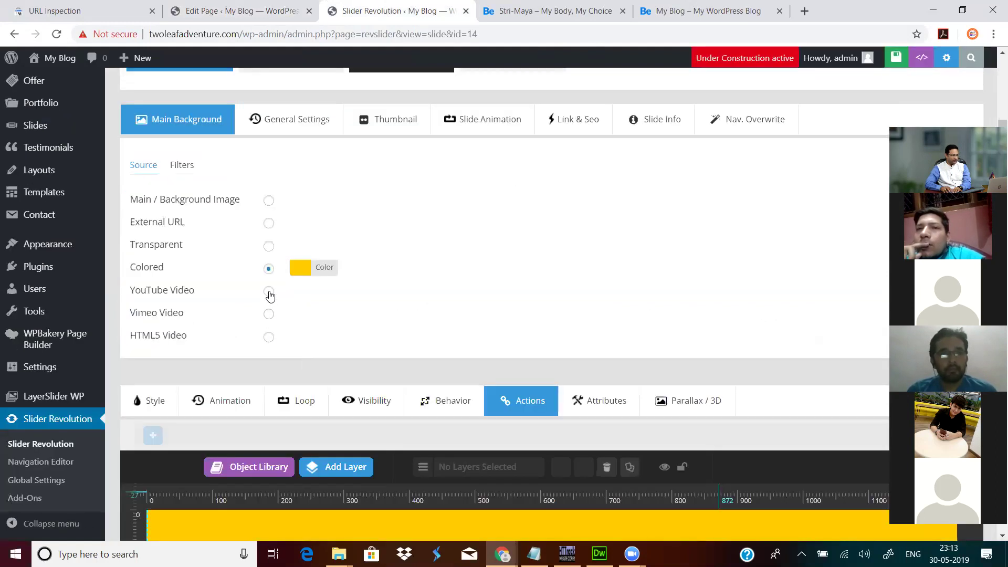
click(269, 292)
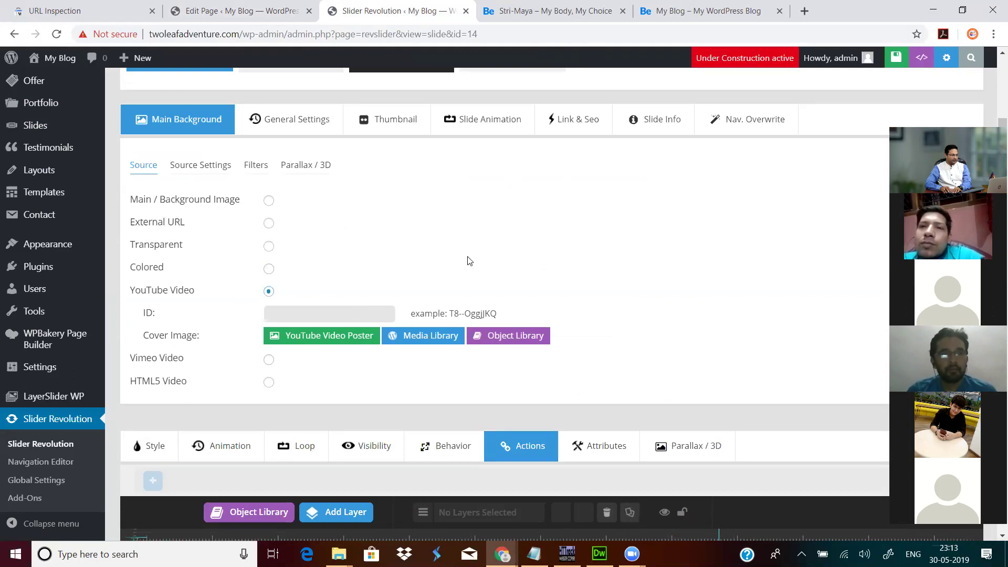
scroll(469, 261, up, 4)
mouse_move(470, 261)
scroll(470, 259, down, 2)
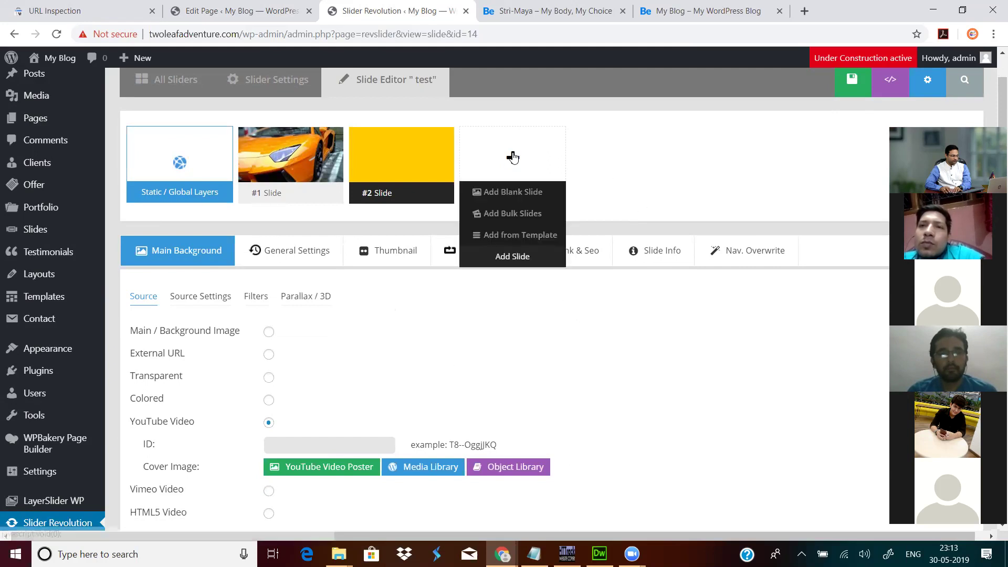
mouse_move(511, 159)
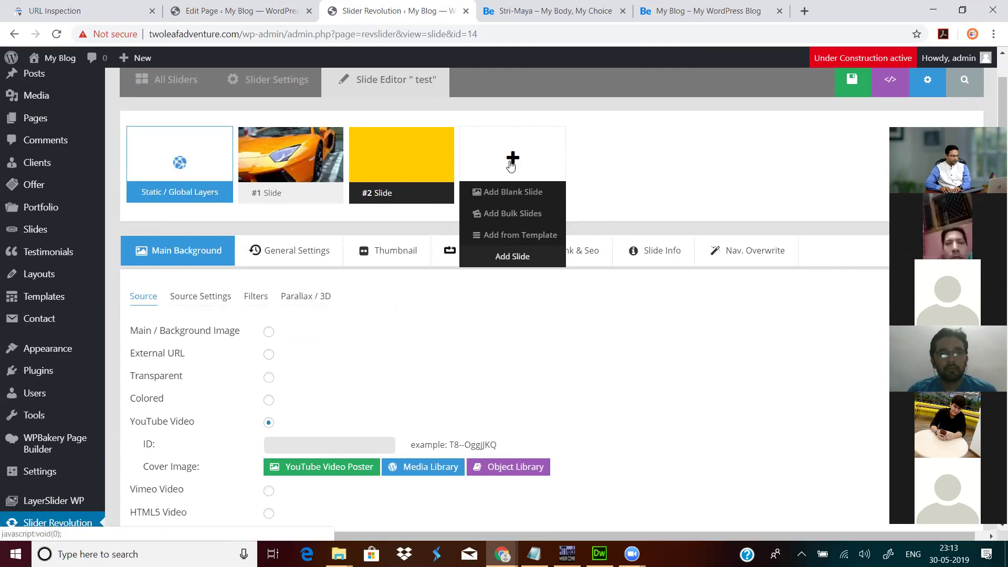
click(509, 192)
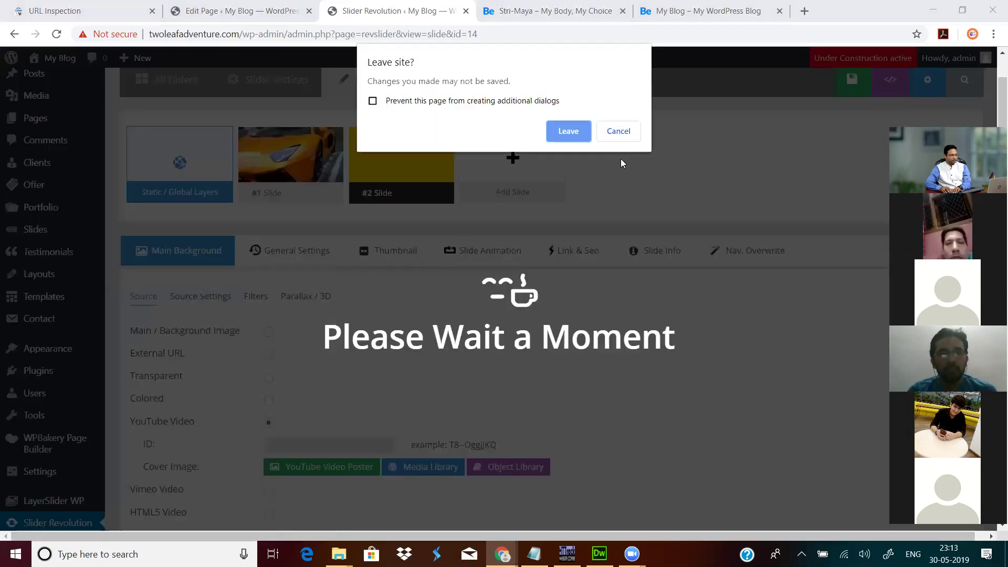
click(570, 130)
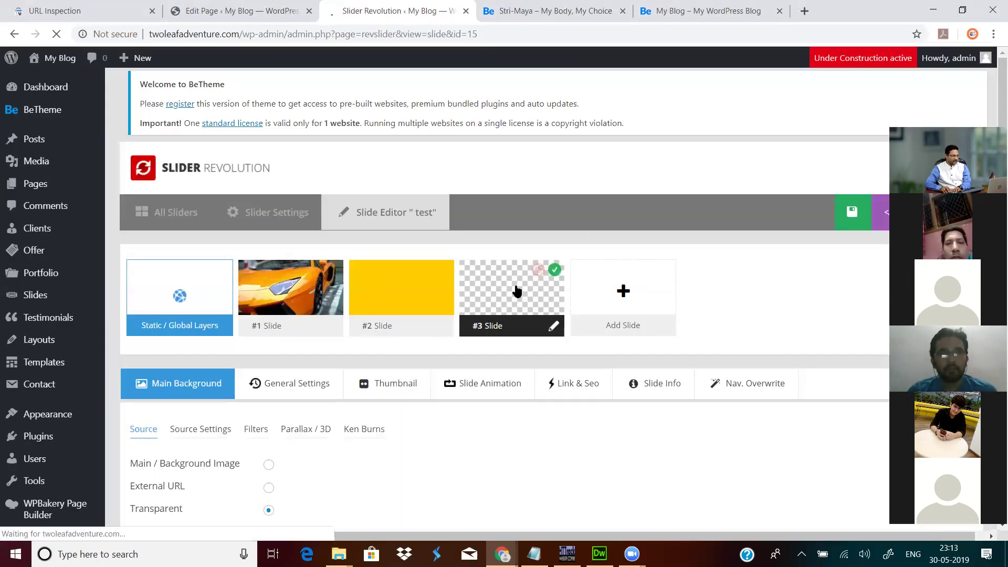
scroll(517, 290, down, 6)
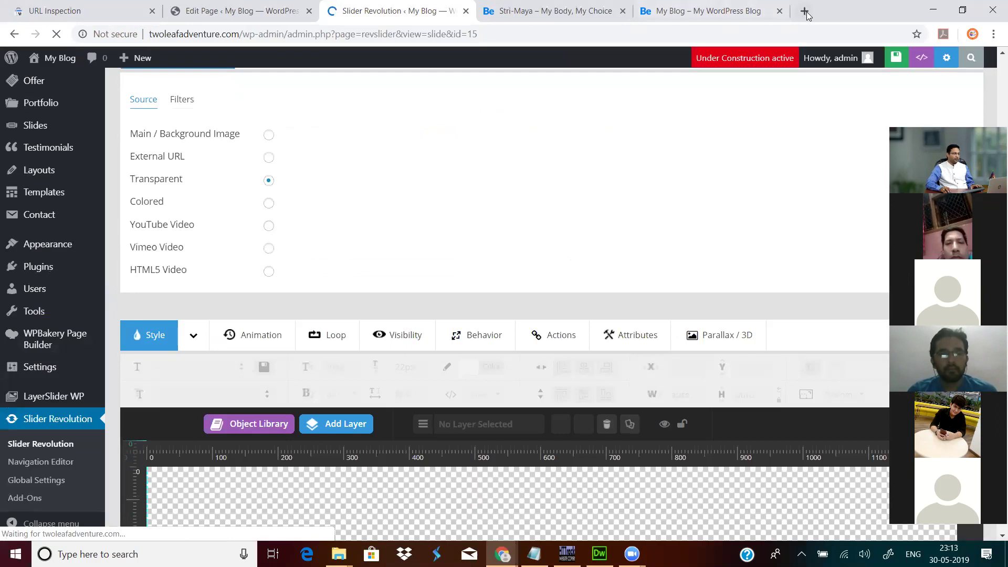
key(ctrl+t)
Step: Search YouTube for 'iidm' and open the Digital Marketing Institute video
text(youtube.com)
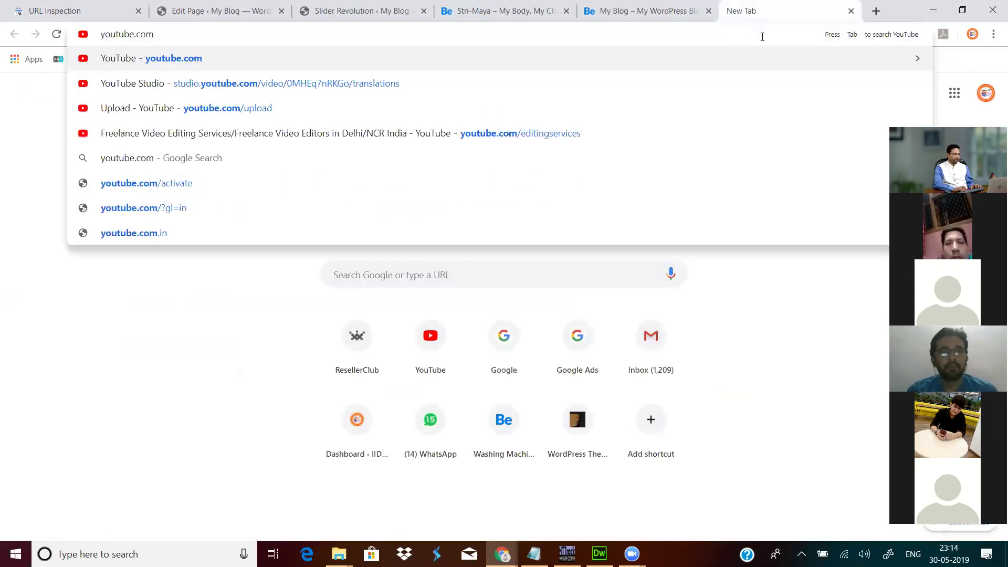
key(Return)
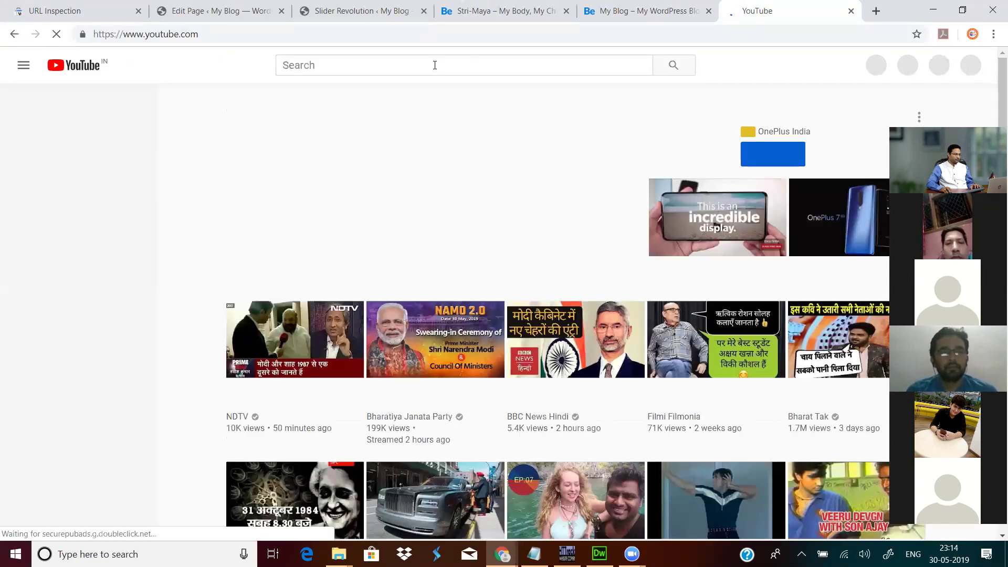
click(435, 65)
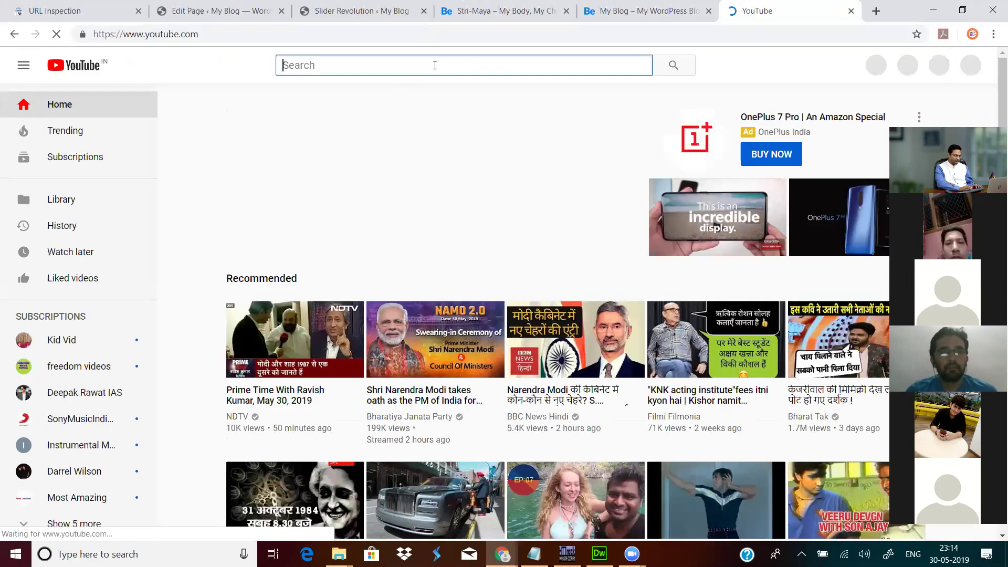
text(iidm)
key(Return)
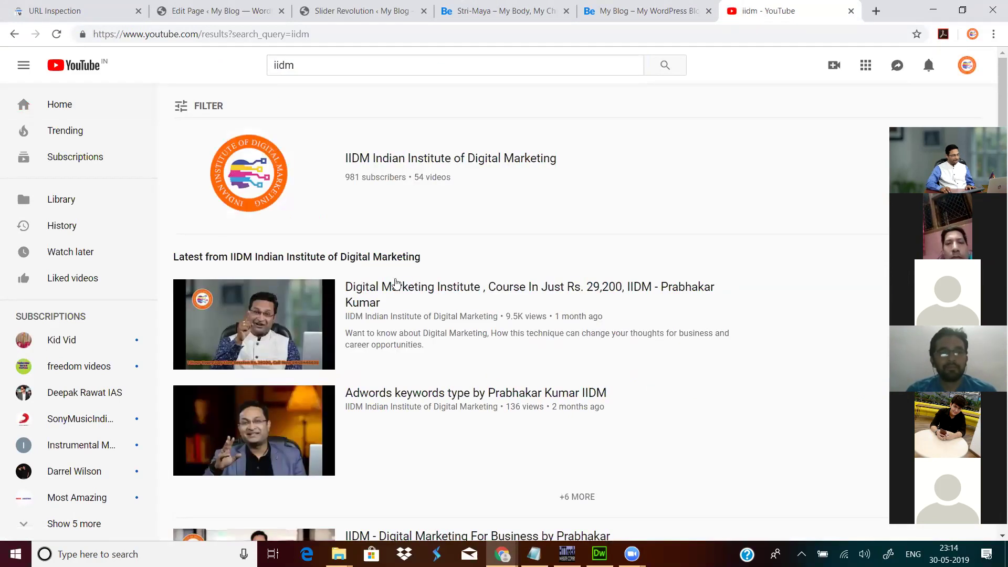
click(412, 271)
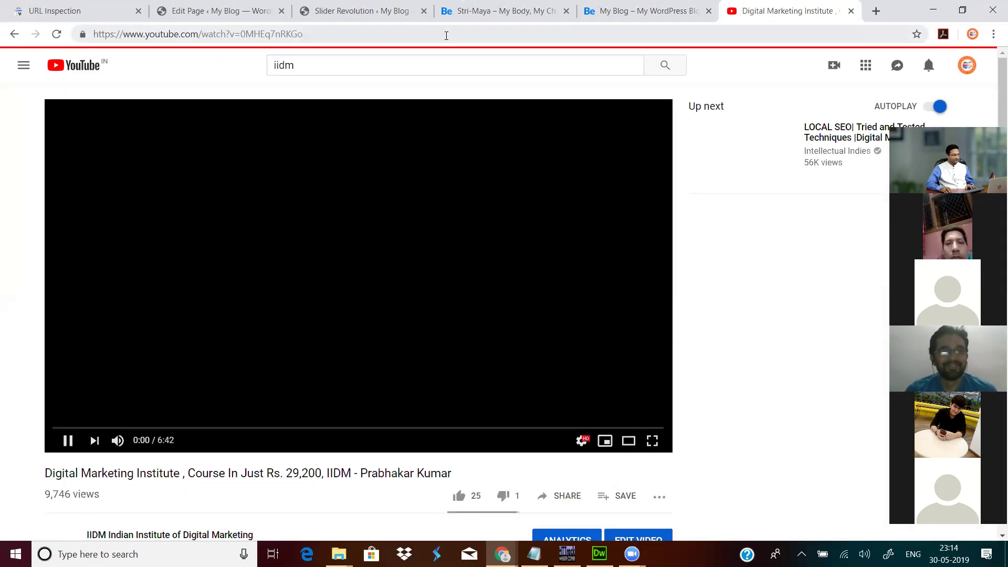
Step: Pause the video, copy its web address, and close the YouTube tab
click(446, 35)
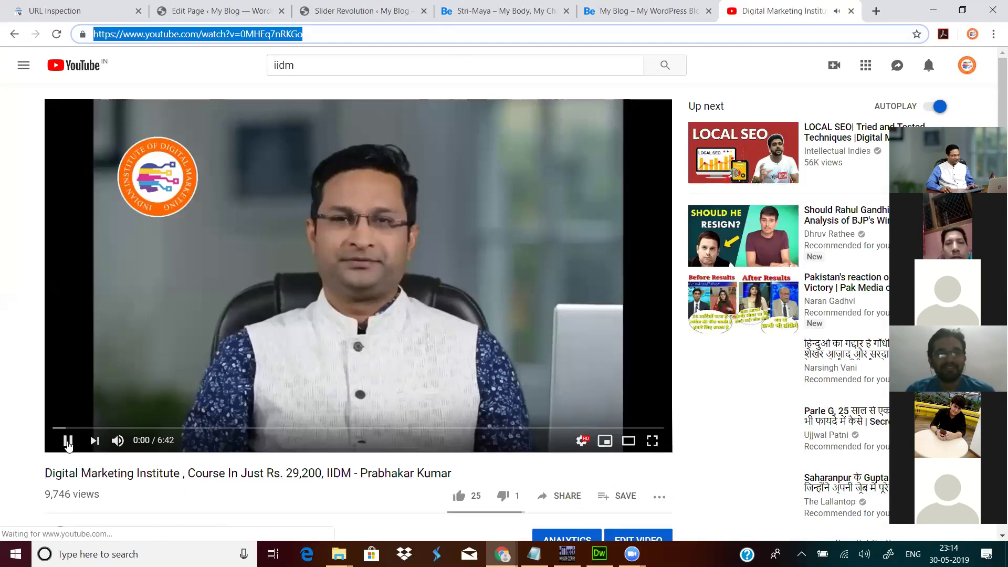
click(377, 187)
right_click(407, 192)
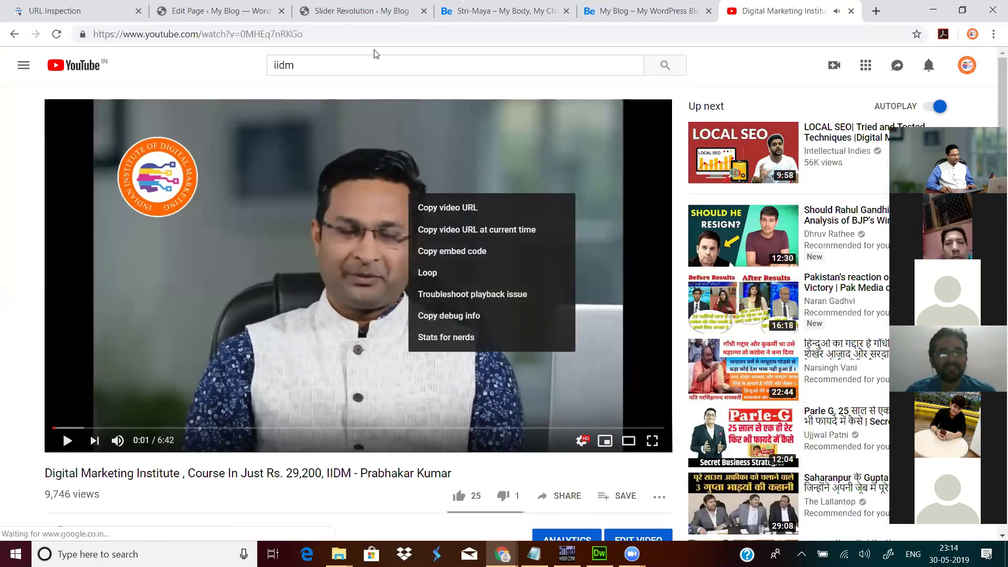
click(355, 34)
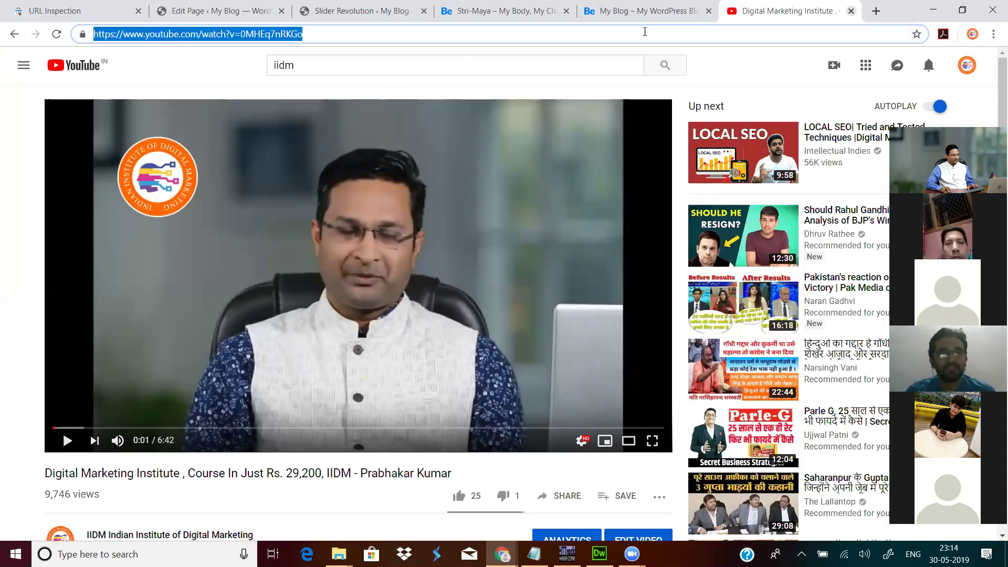
click(851, 11)
Step: Set slide #3's background to YouTube video ID 0MHEq7nRKGo and try saving
scroll(454, 259, up, 5)
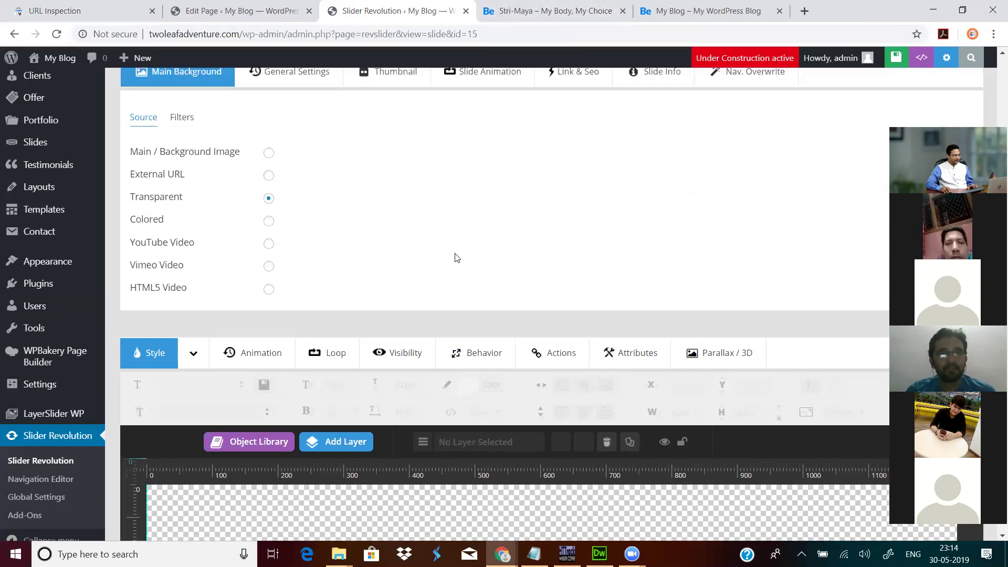
scroll(305, 347, down, 4)
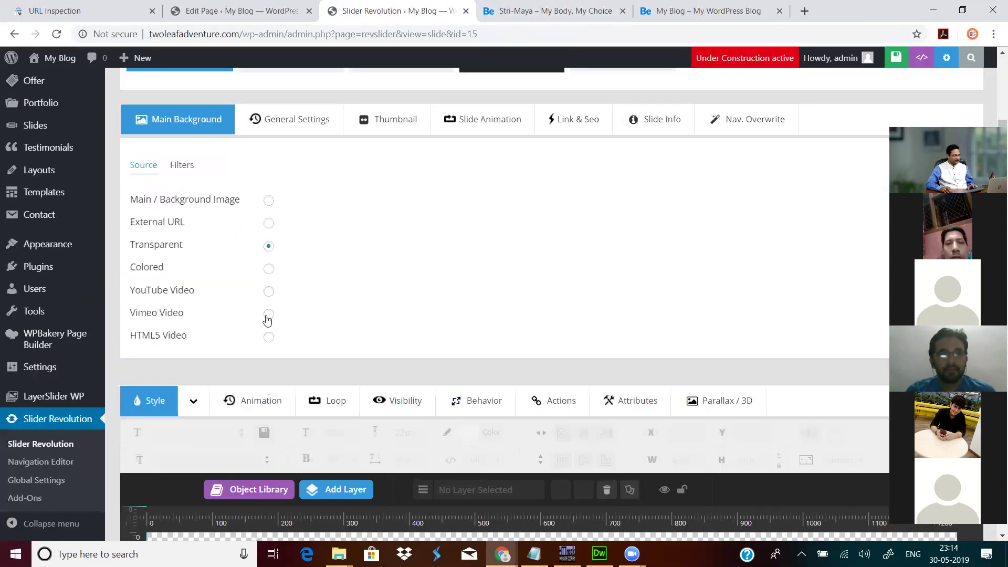
click(269, 291)
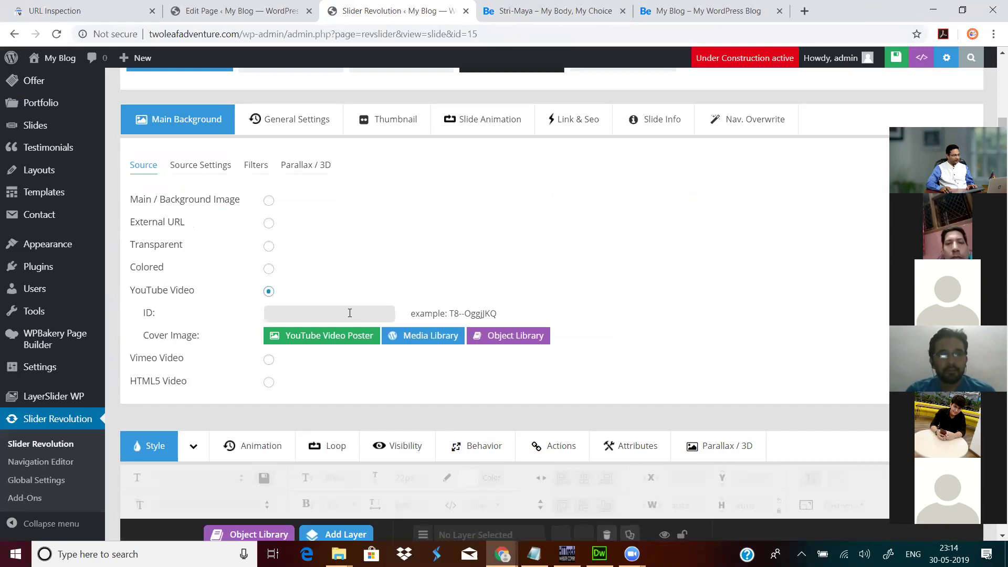
click(349, 313)
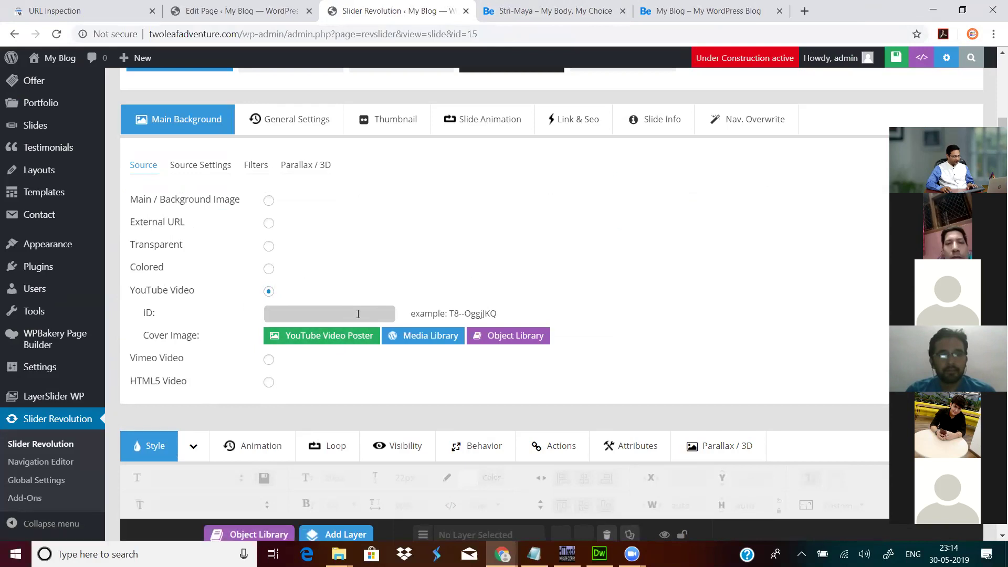
key(ctrl+v)
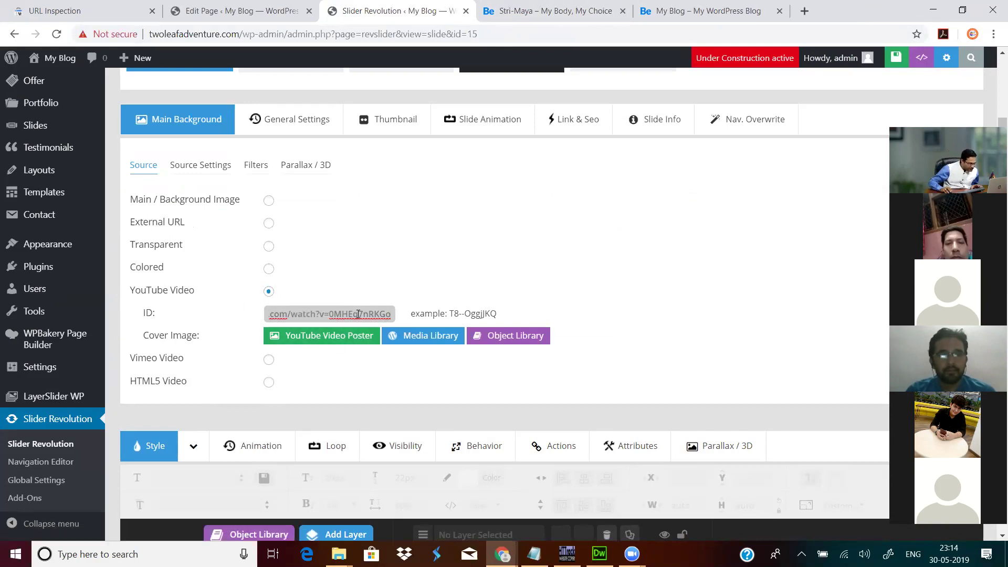
drag(326, 317, 229, 332)
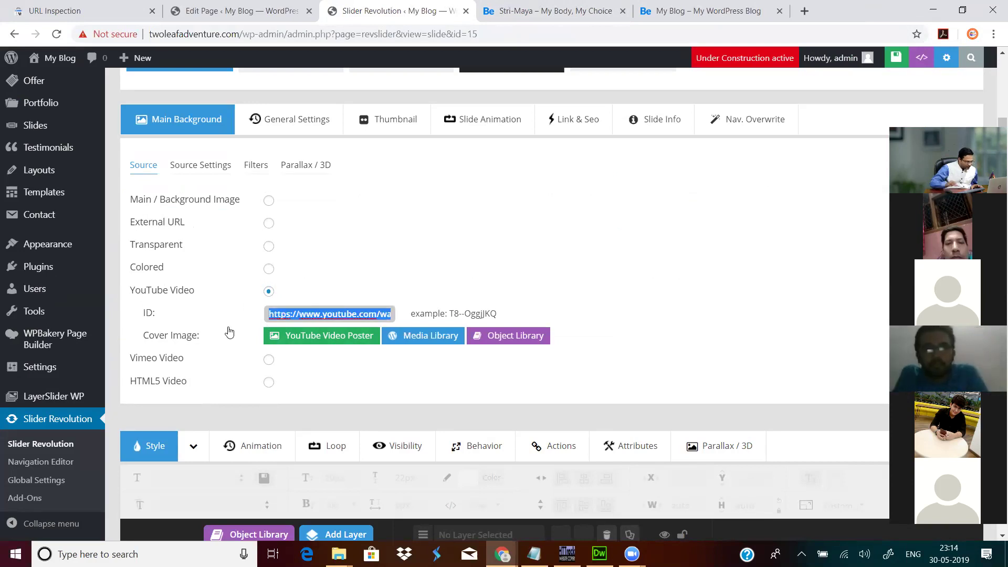
click(230, 331)
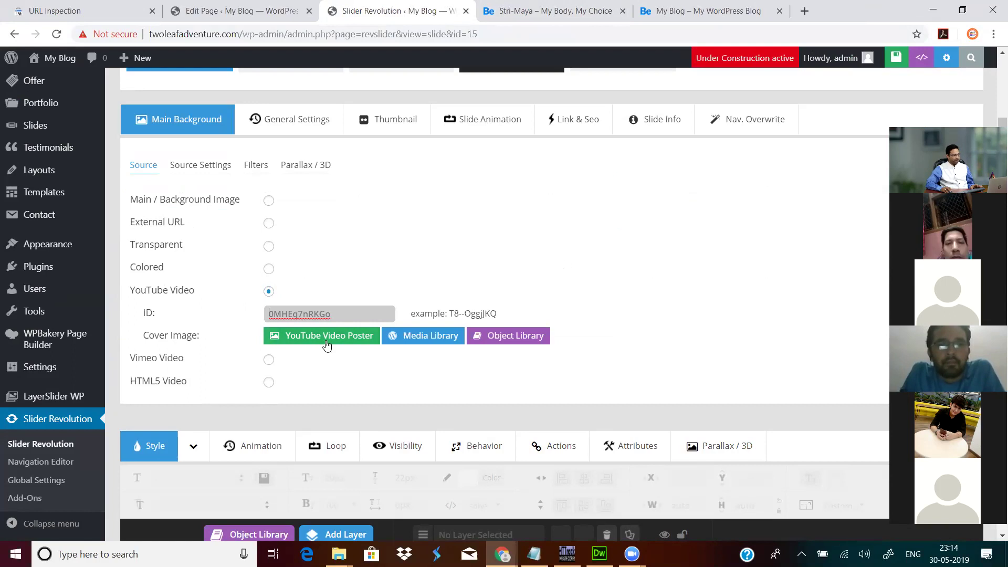
click(892, 59)
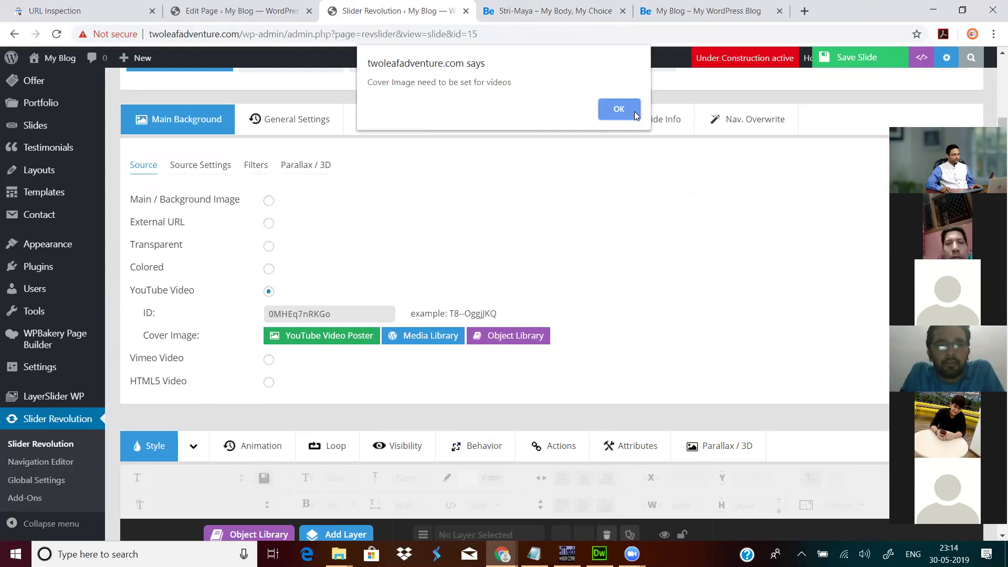
click(634, 112)
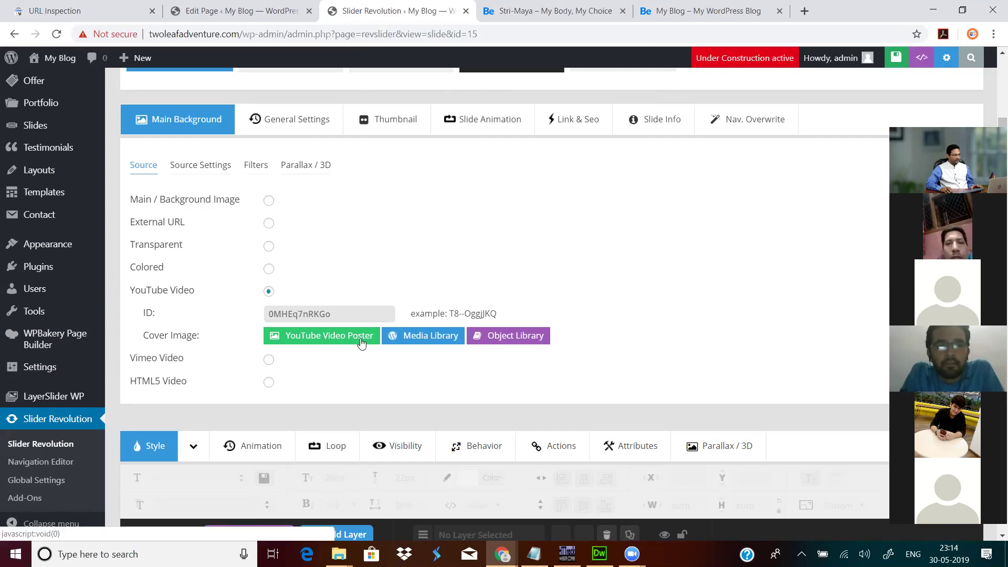
Step: Insert bike.jpg from the media library as the video's cover image
click(416, 332)
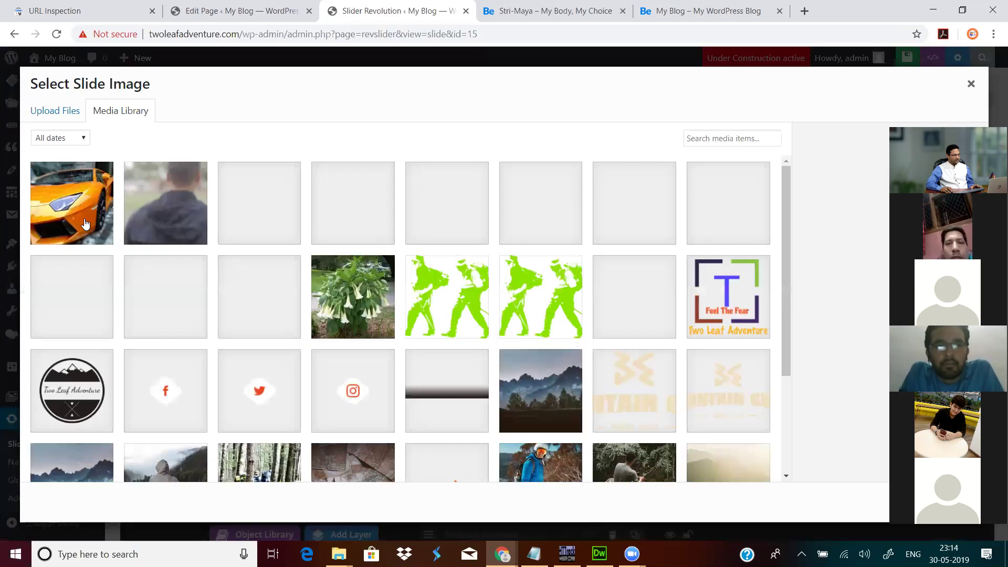
click(460, 220)
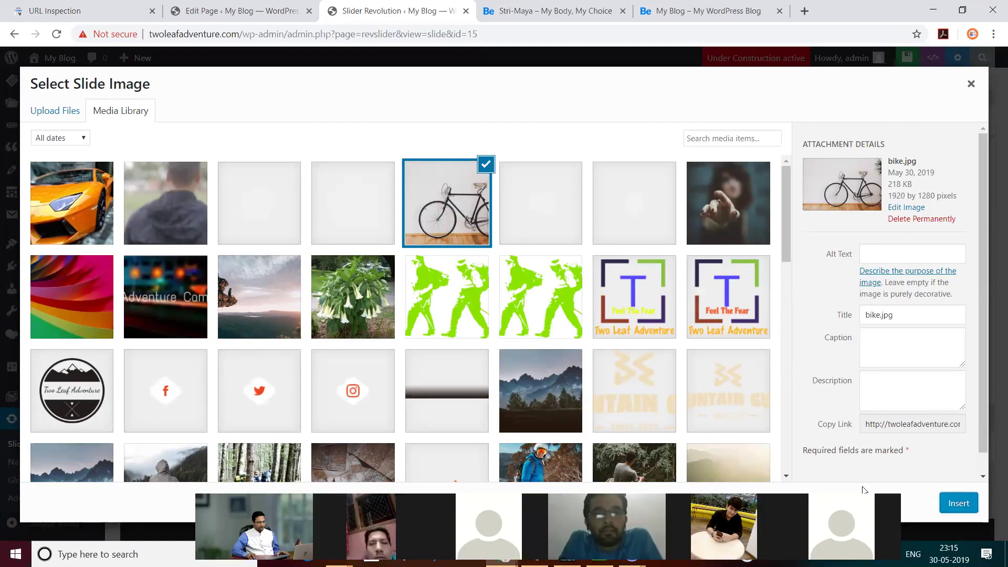
click(965, 506)
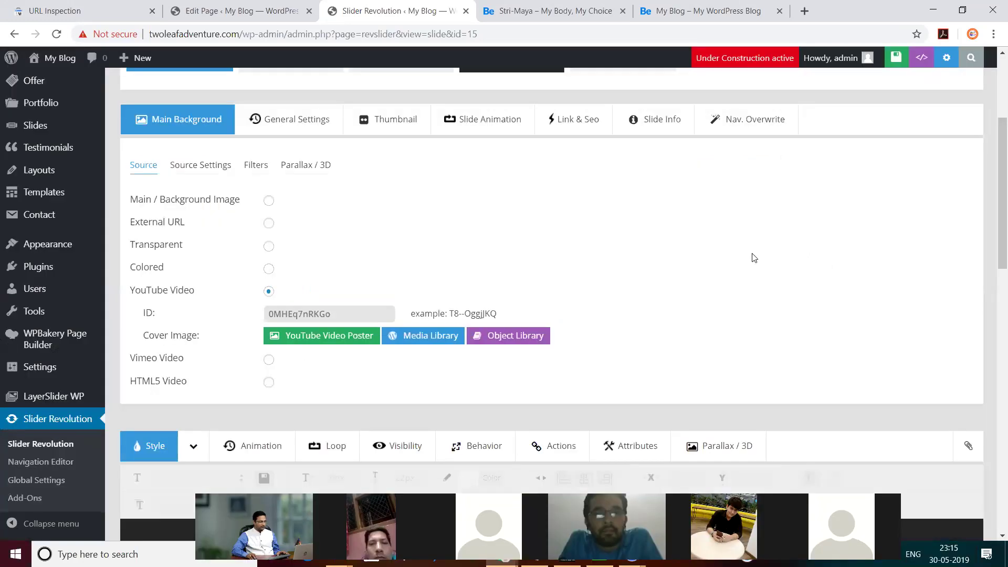
Step: Save slide #3 and reload the editor to confirm YouTube ID 0MHEq7nRKGo remains
click(891, 58)
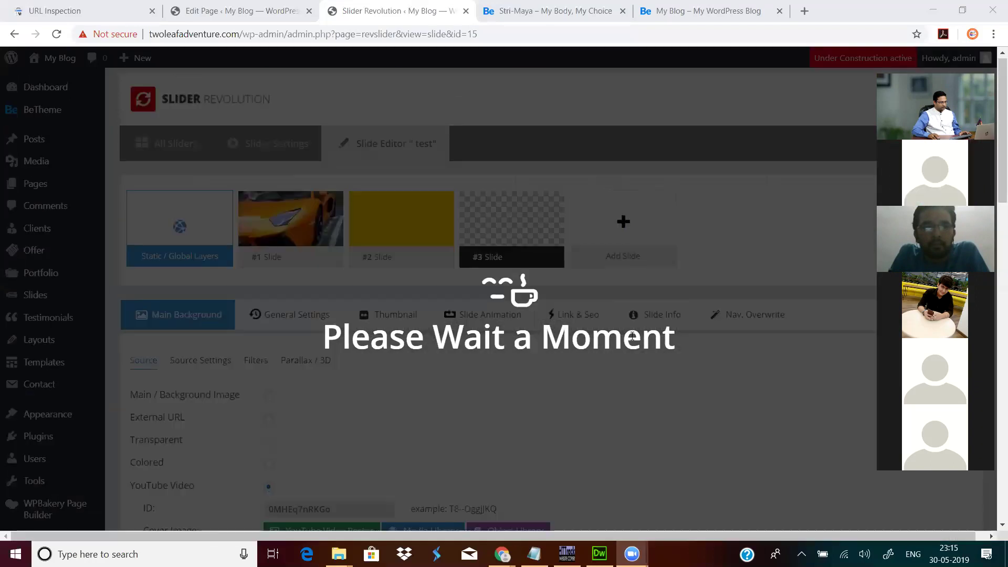
click(59, 38)
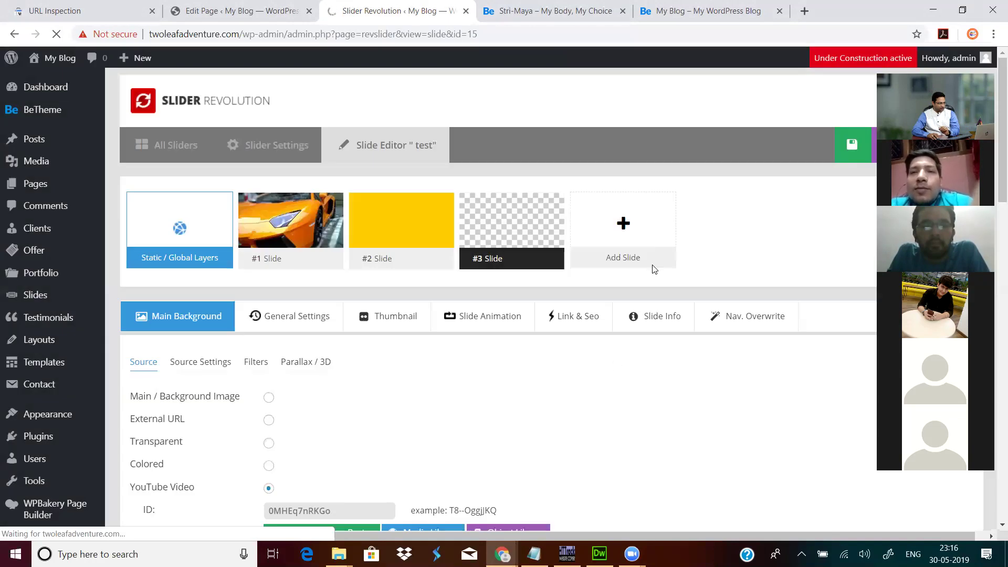
mouse_move(676, 227)
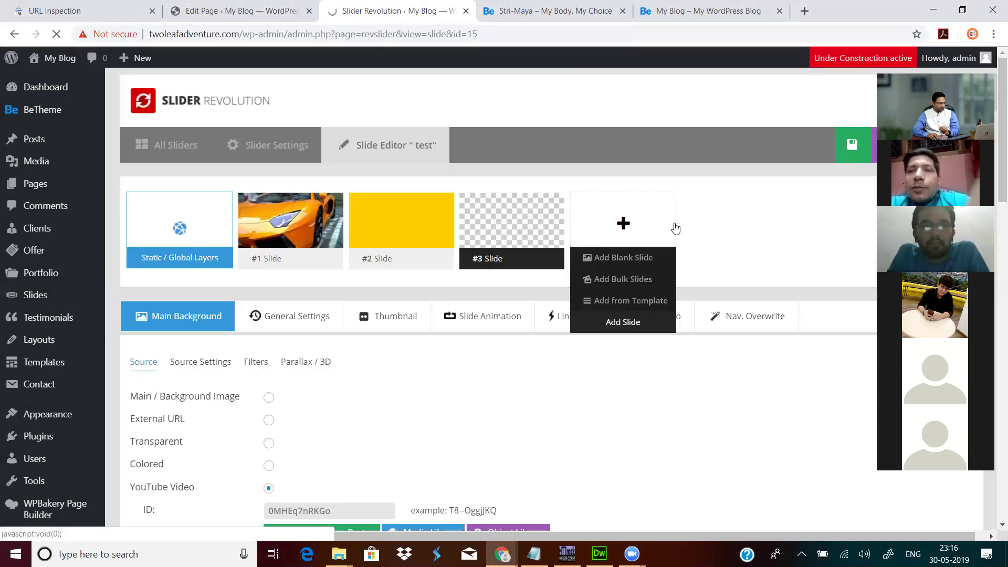
scroll(346, 389, down, 4)
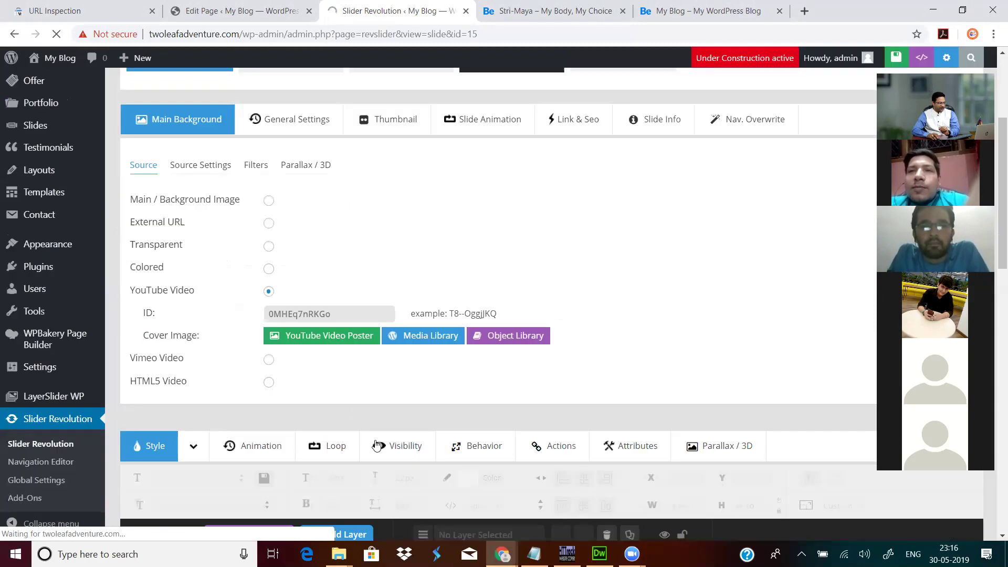